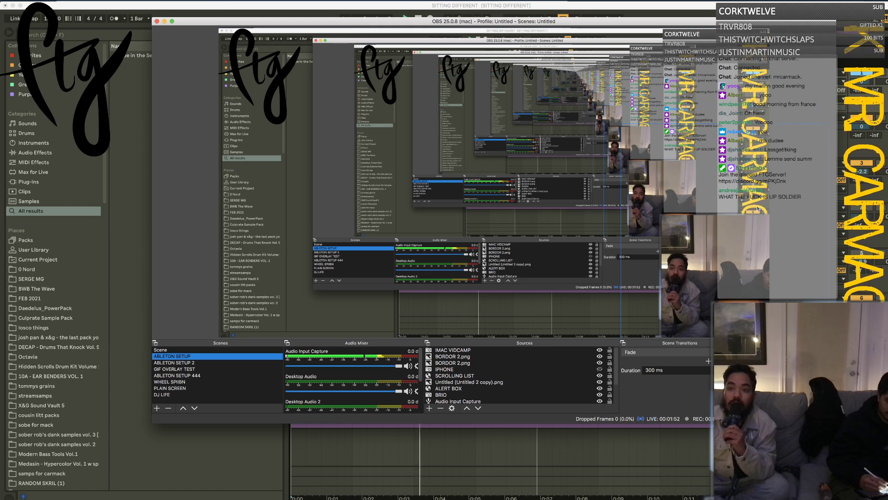
Step: Switch from OBS to Ableton Live and select the first audio track in the SITTING DIFFERENT arrangement
key("super+Tab")
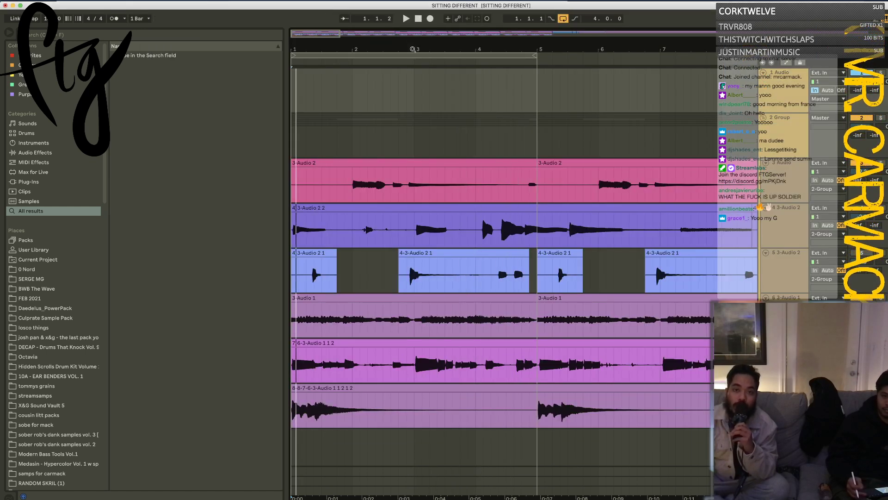
left_click(794, 101)
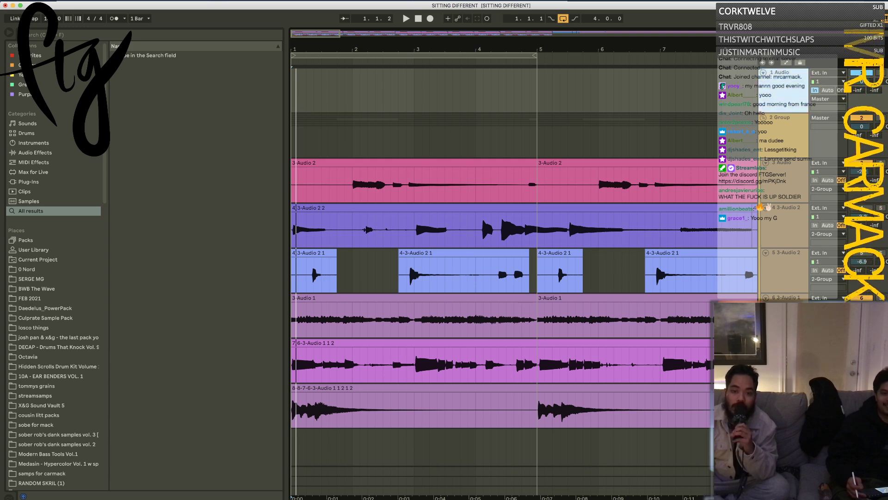
key("super+Tab")
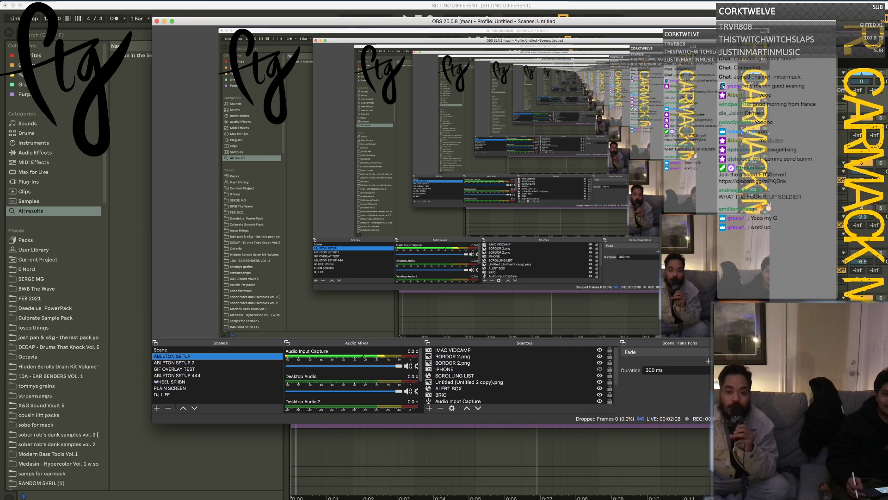
left_click(395, 464)
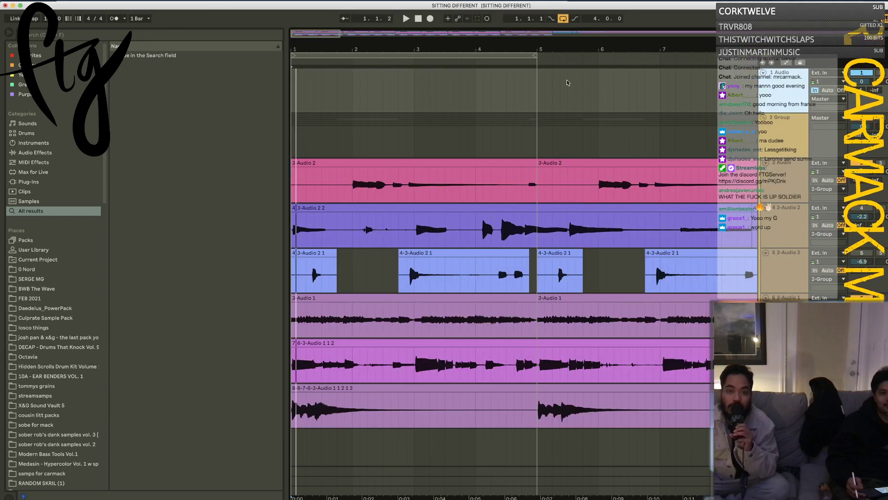
Step: Extend the loop to 34 bars from bar 1 and play the arrangement
left_click_drag(528, 49, 294, 273)
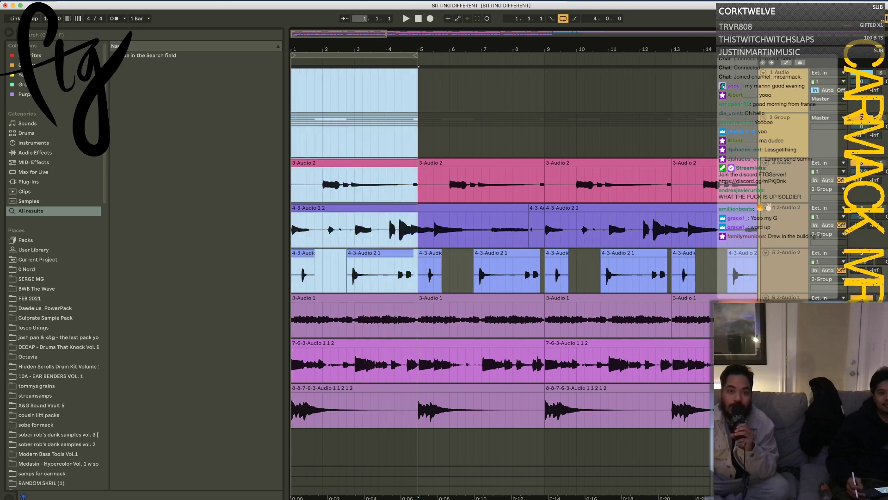
left_click_drag(361, 50, 455, 76)
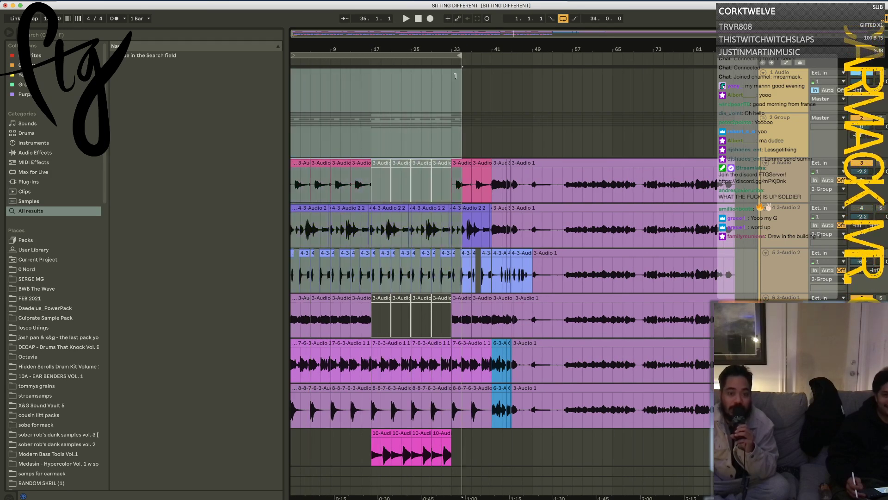
key("space")
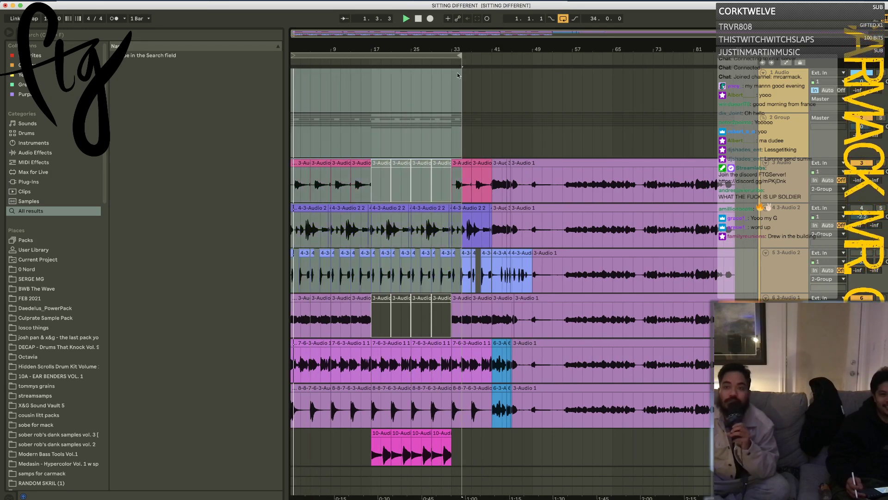
left_click(768, 107)
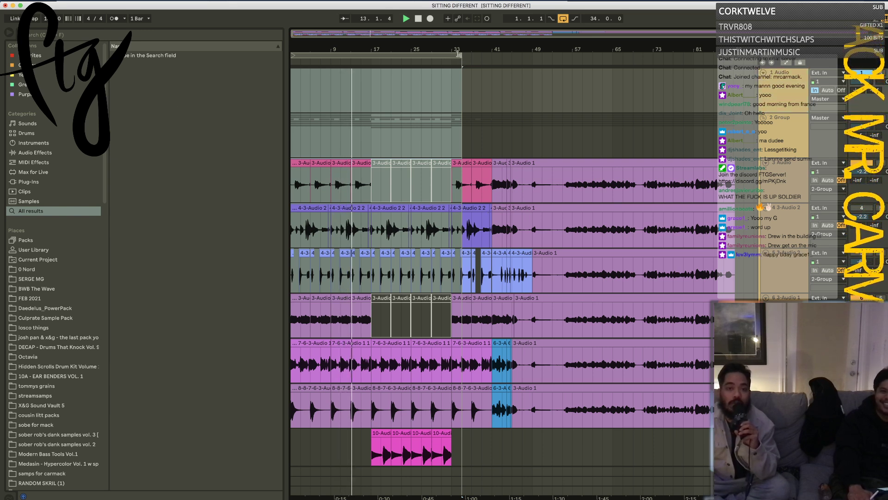
Step: Shorten the loop to the first 8 bars, duplicate that time section three times across all tracks, and play the result
left_click_drag(452, 59, 328, 54)
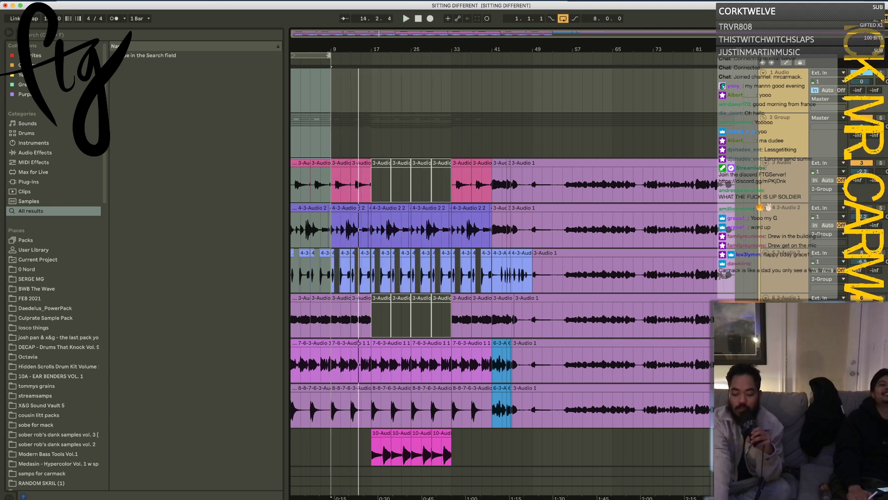
key("ctrl+d")
key("ctrl+d")
key("ctrl+d")
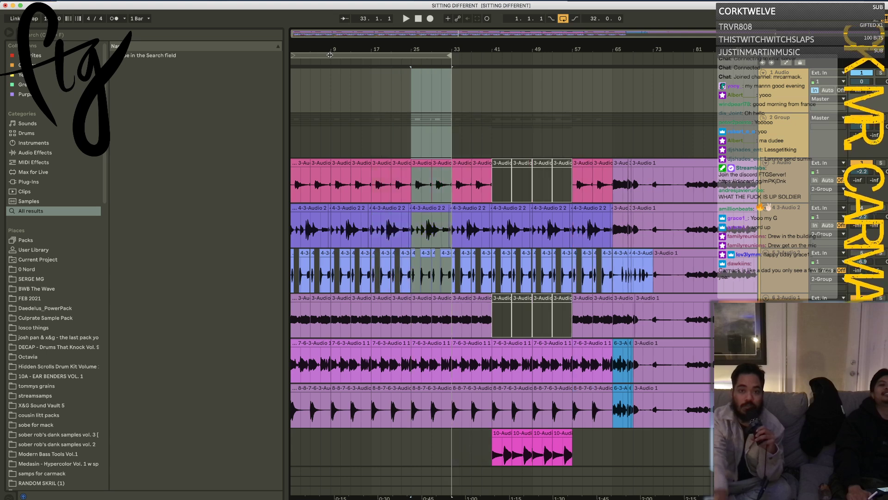
key("space")
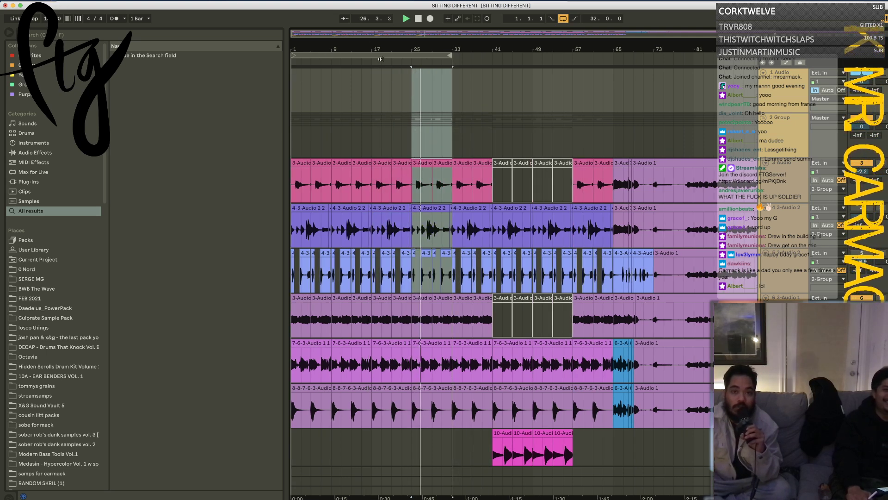
Step: Loop only the first 8 bars and start an audio export of that section from the Master track
left_click_drag(457, 54, 330, 50)
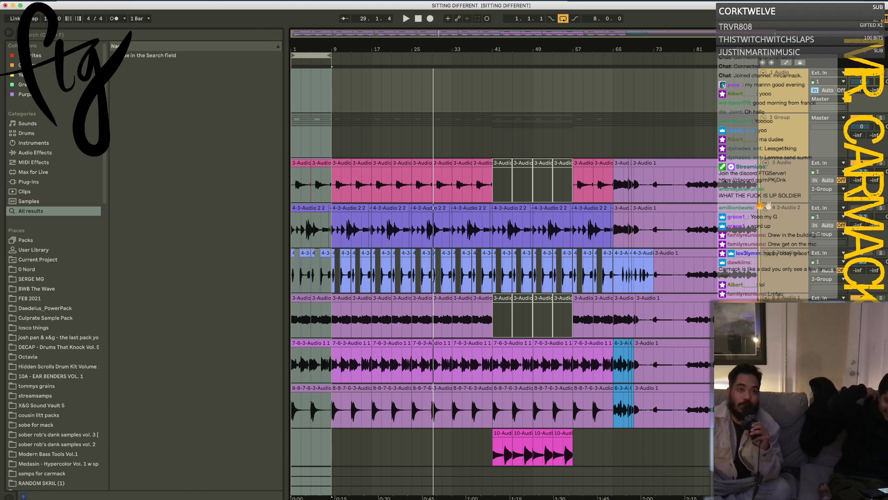
left_click(44, 1)
left_click(60, 96)
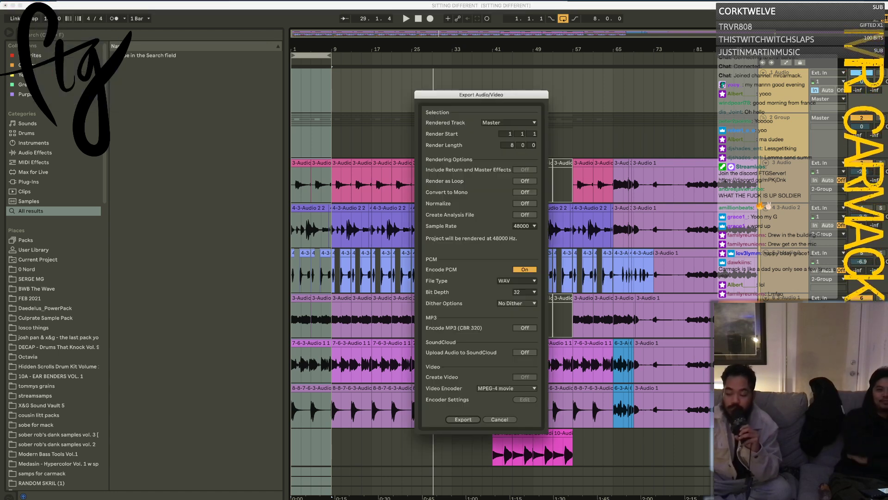
key("Return")
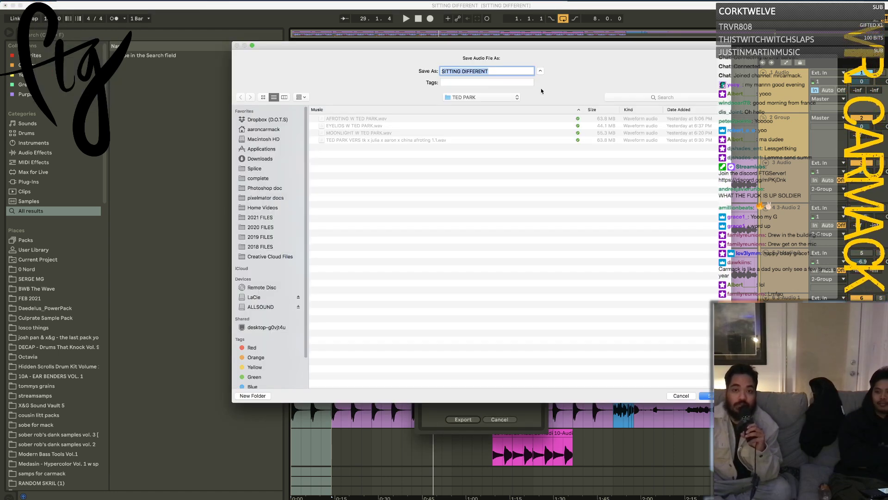
Step: Create a folder named NFT inside ARTISTS SHARE FILES and save the export there as SITTING DIFFERENT for nft
left_click(472, 97)
left_click(473, 104)
scroll(376, 320, "down", 2)
scroll(375, 320, "down", 7)
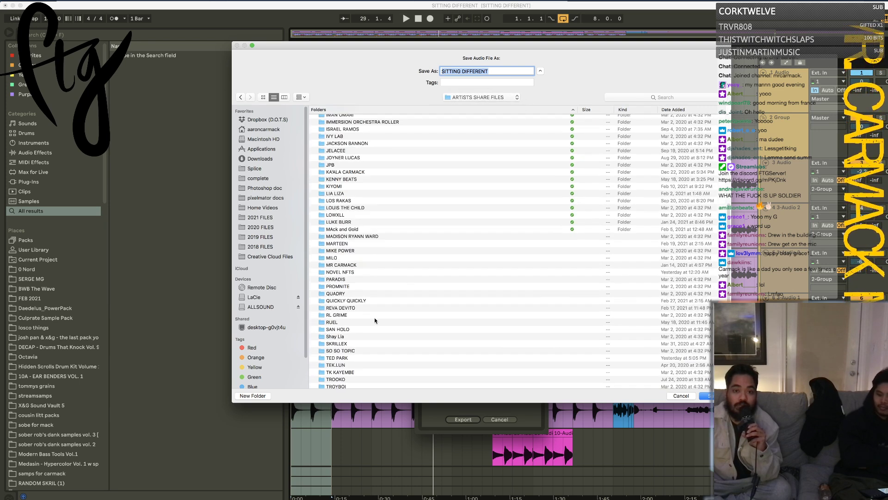
left_click(253, 396)
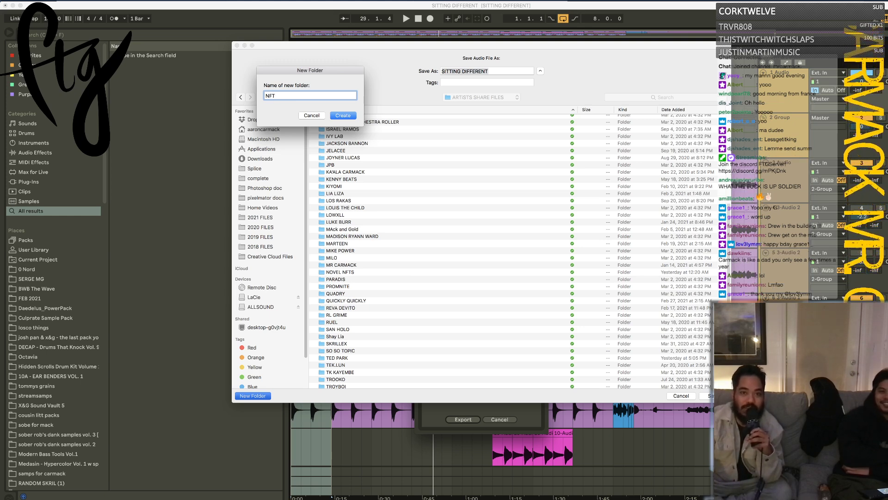
key("Return")
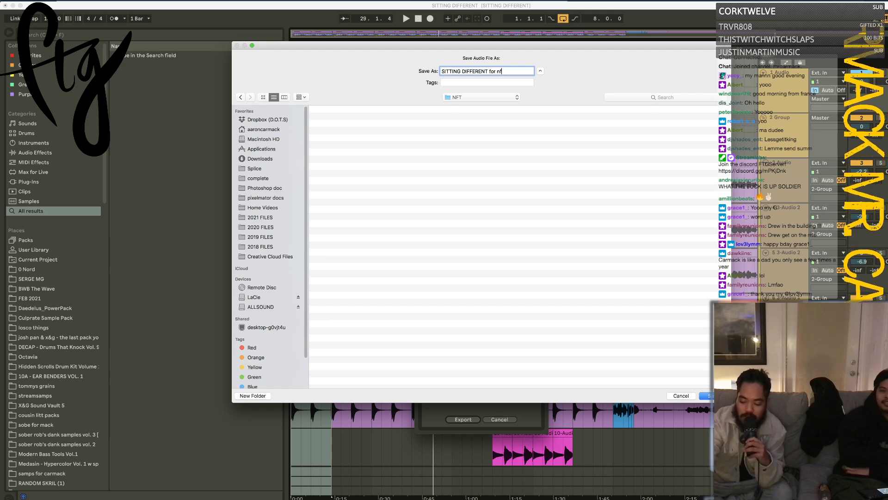
key("Return")
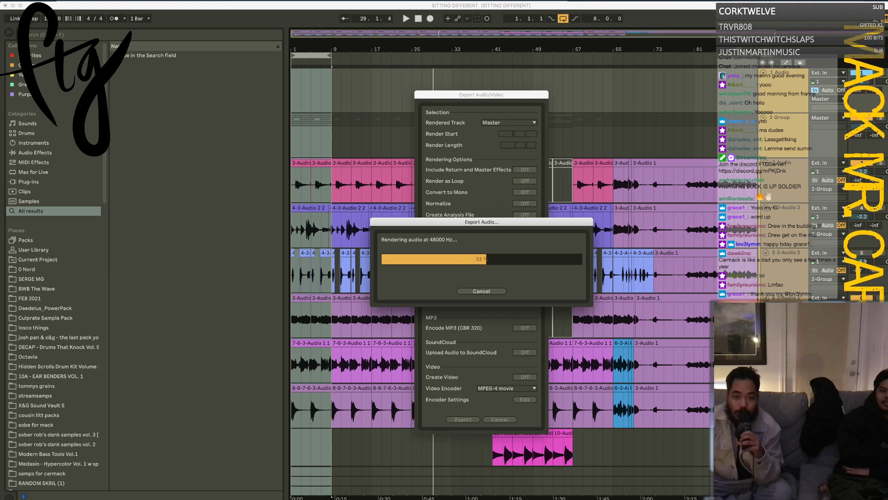
Step: Dismiss the Console mixer, return to Ableton Live, and turn off input monitoring on the first audio track
key("super+Tab")
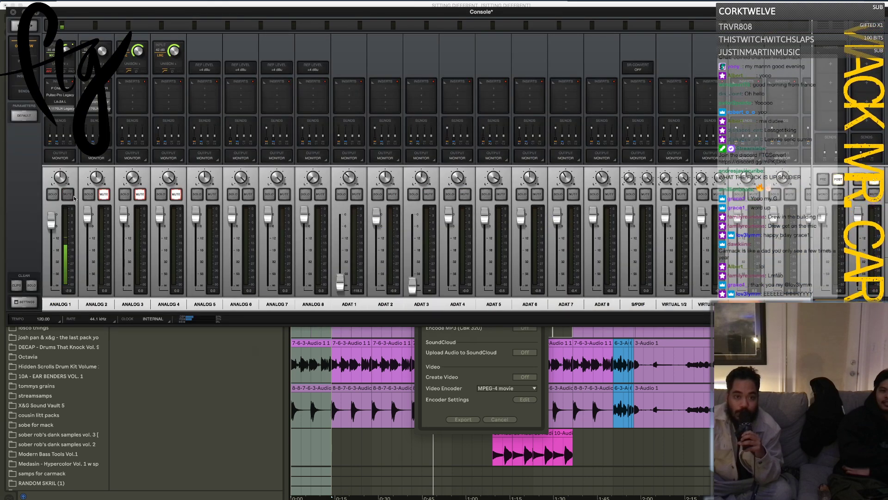
key("Escape")
left_click(494, 412)
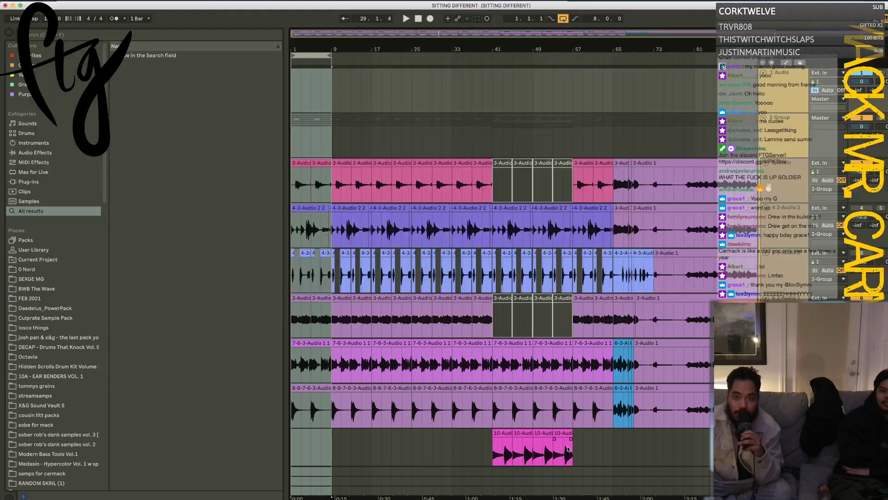
left_click(862, 73)
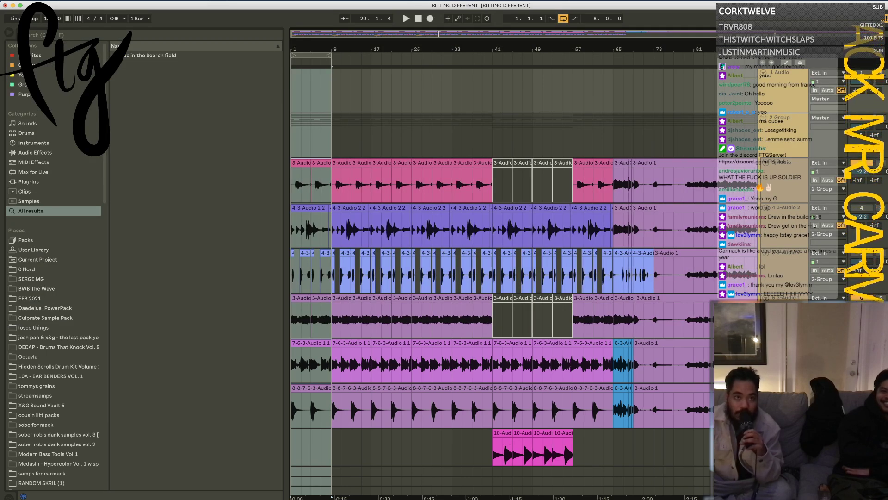
Step: Start opening another Live Set and browse to the JULY folder inside 2020 FILES
left_click(44, 1)
mouse_move(76, 20)
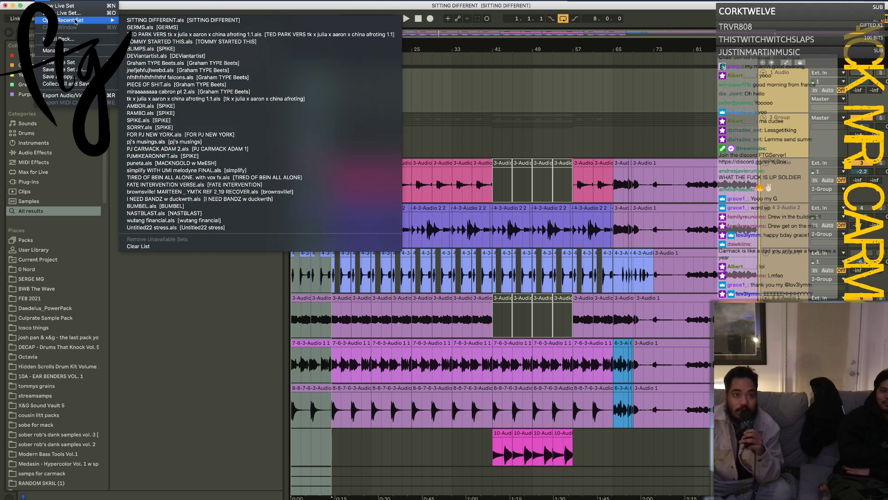
left_click(153, 20)
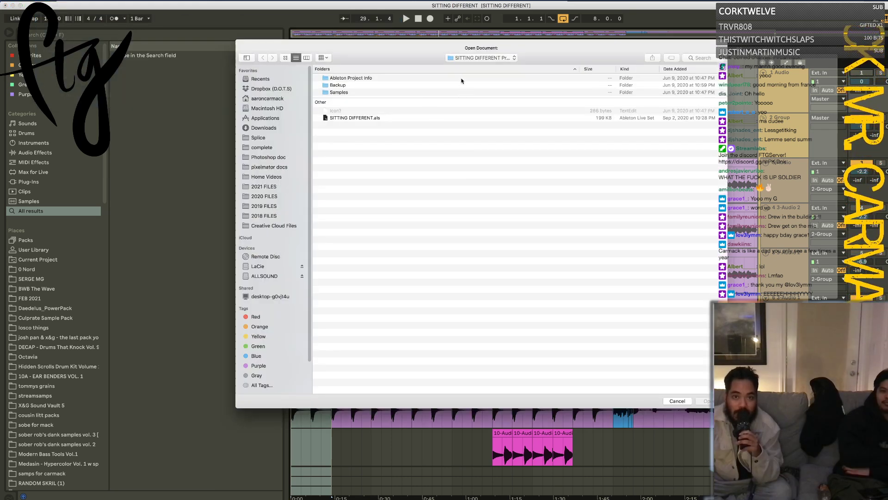
left_click(481, 57)
left_click(463, 67)
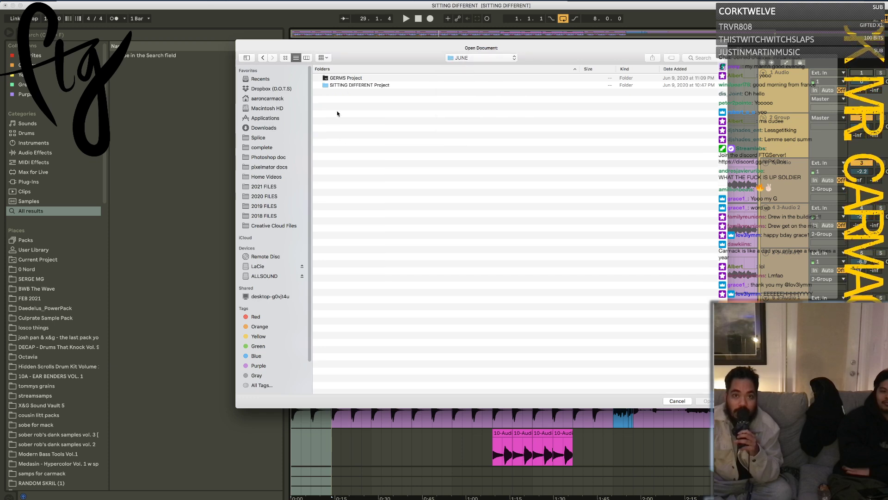
left_click(486, 58)
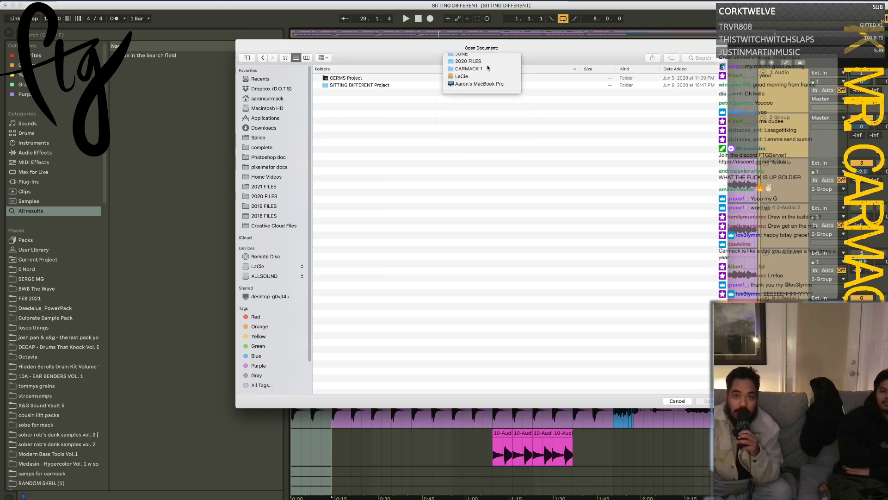
left_click(463, 67)
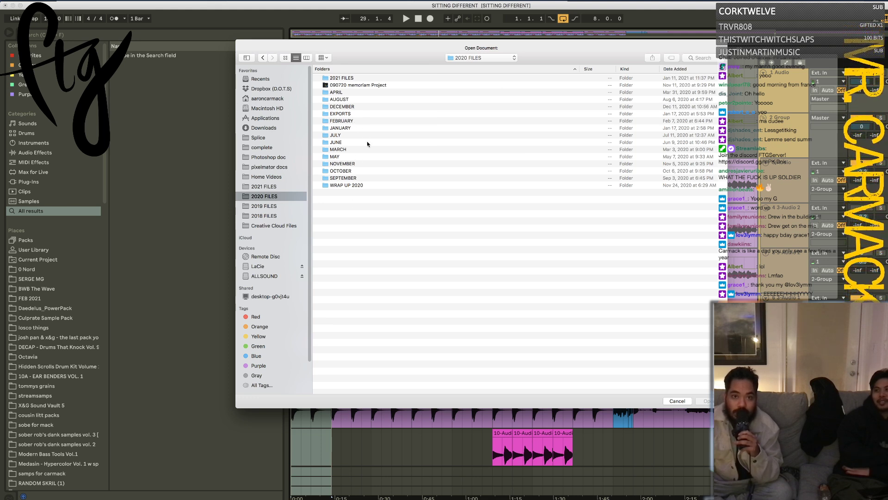
double_click(349, 136)
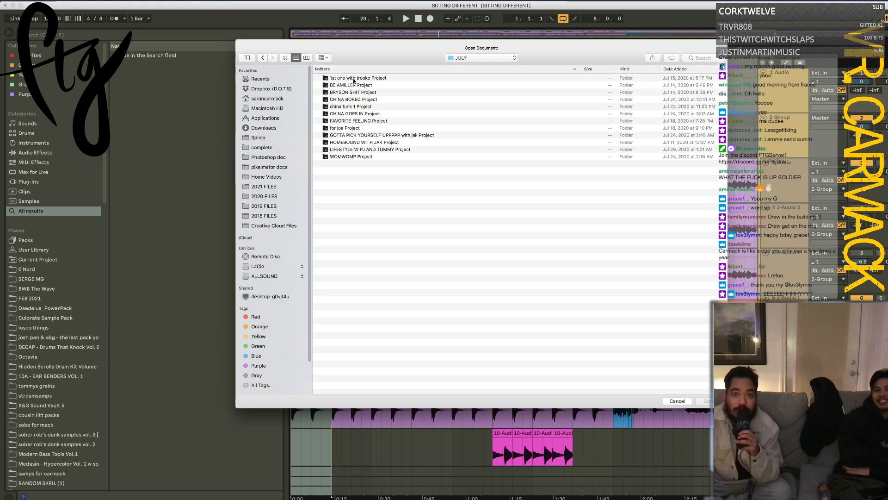
Step: Open FAVORITE FEELING.als from the FAVORITE FEELING Project folder, saving the changes to SITTING DIFFERENT
left_click(380, 134)
left_click(371, 79)
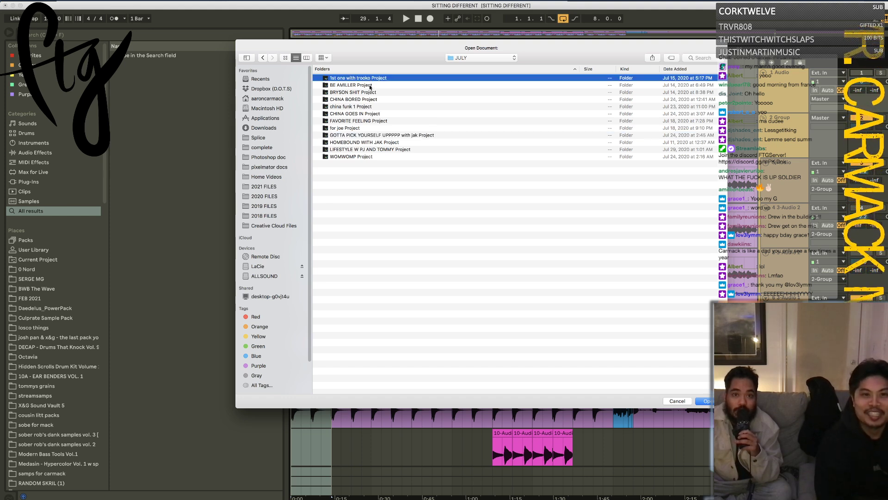
left_click(370, 86)
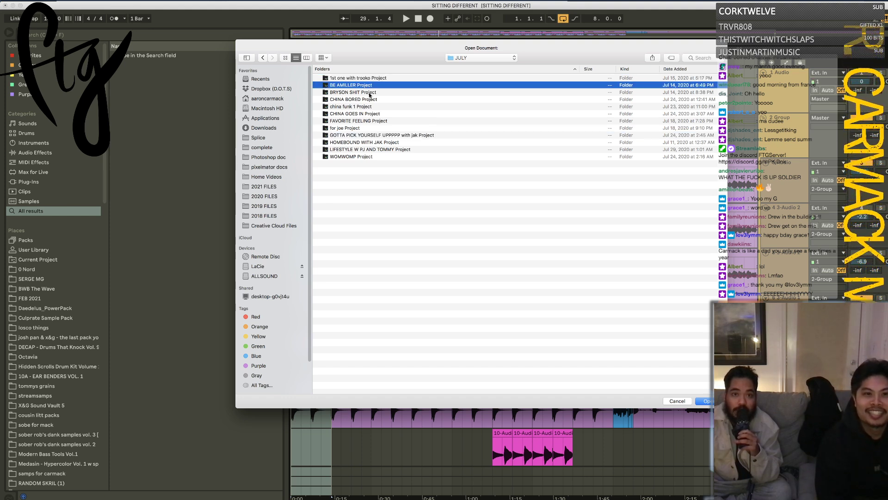
left_click(369, 93)
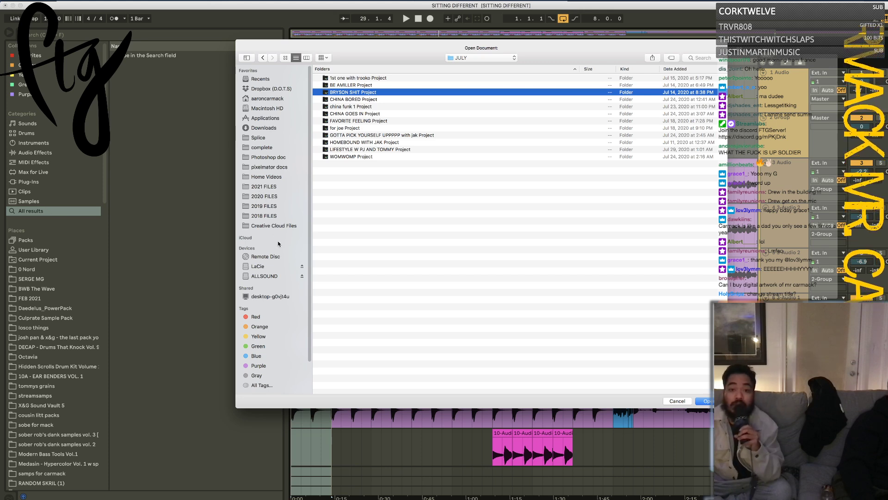
double_click(354, 122)
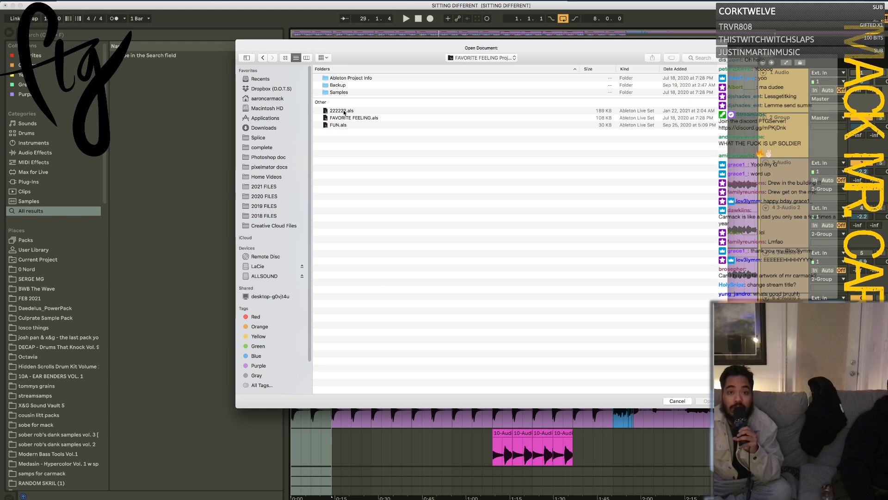
left_click(344, 111)
double_click(359, 125)
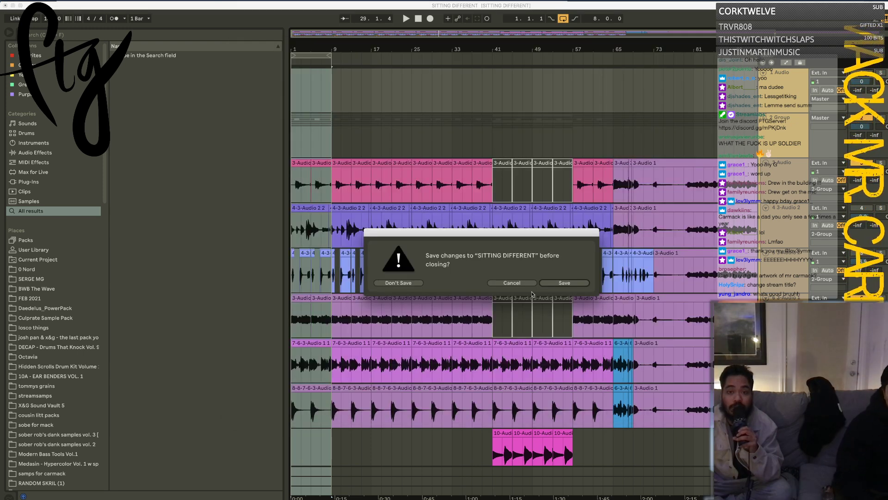
left_click(568, 284)
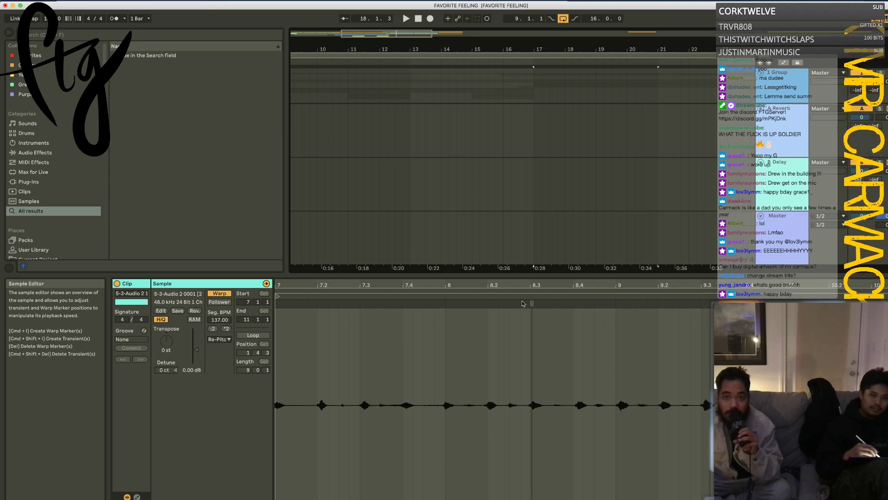
Step: Shrink the clip detail area to give the arrangement more room and reset the playback position to the beginning
left_click_drag(603, 275, 601, 398)
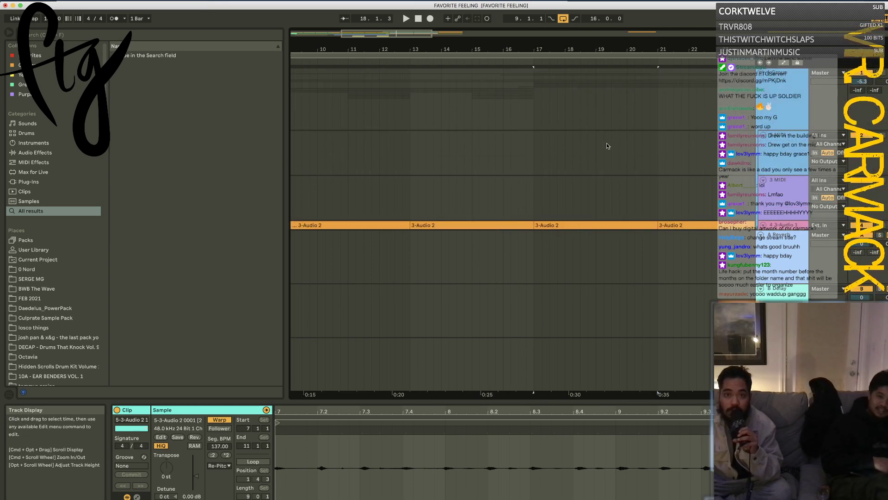
left_click(418, 18)
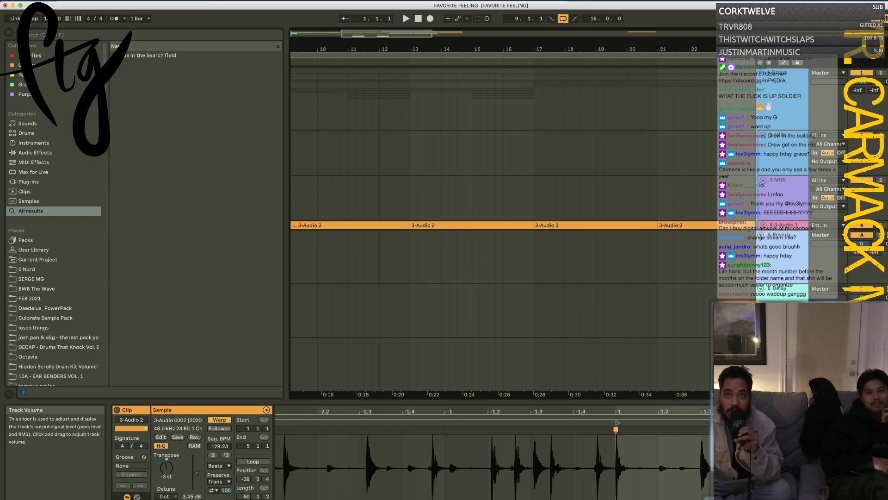
Step: Play the song from the start and look over the arrangement's full length and its tracks
key("space")
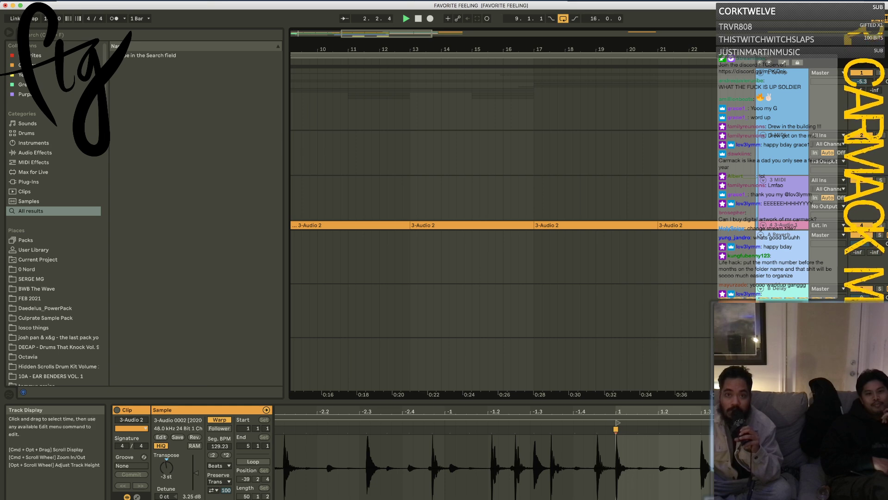
left_click_drag(358, 44, 359, 18)
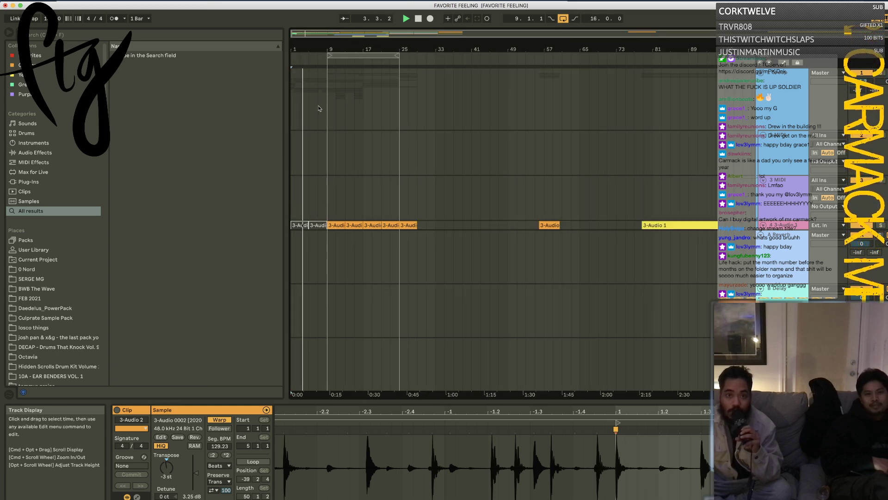
scroll(348, 187, "up", 5)
scroll(347, 187, "down", 6)
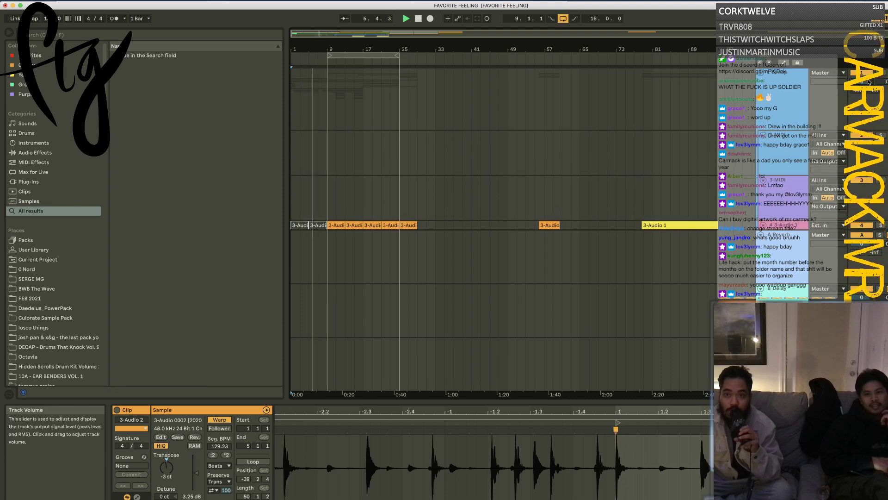
scroll(668, 156, "up", 6)
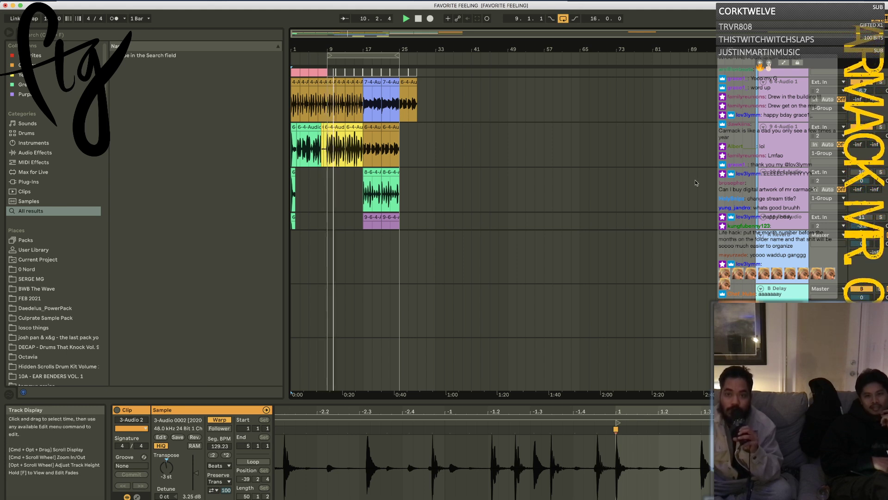
scroll(670, 185, "up", 5)
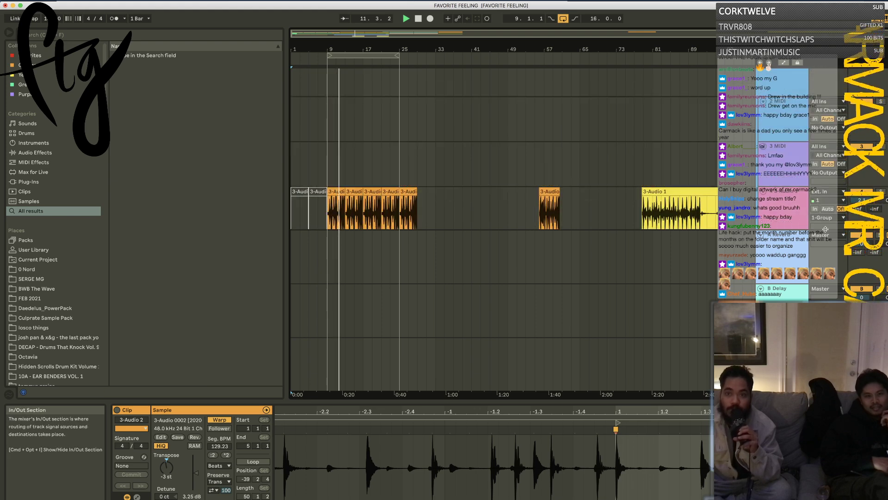
Step: Unfold the collapsed audio tracks below the first 3-Audio track to show their clip waveforms
left_click(761, 235)
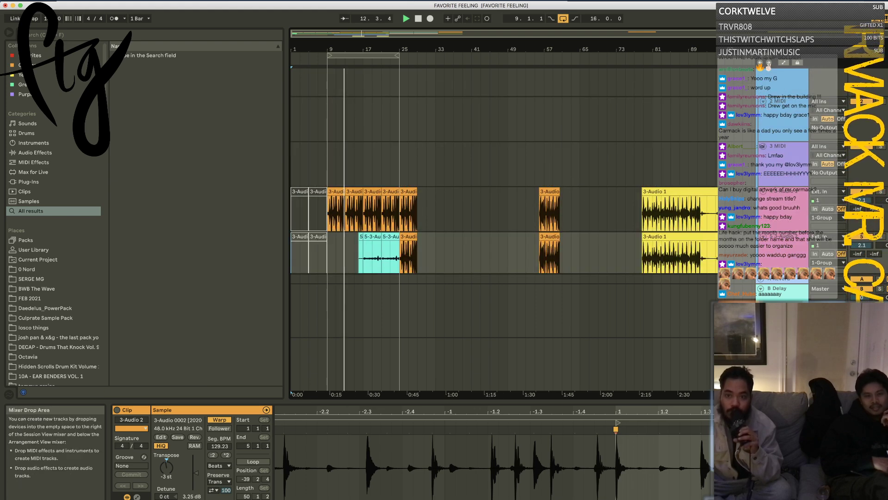
left_click(761, 278)
left_click(761, 324)
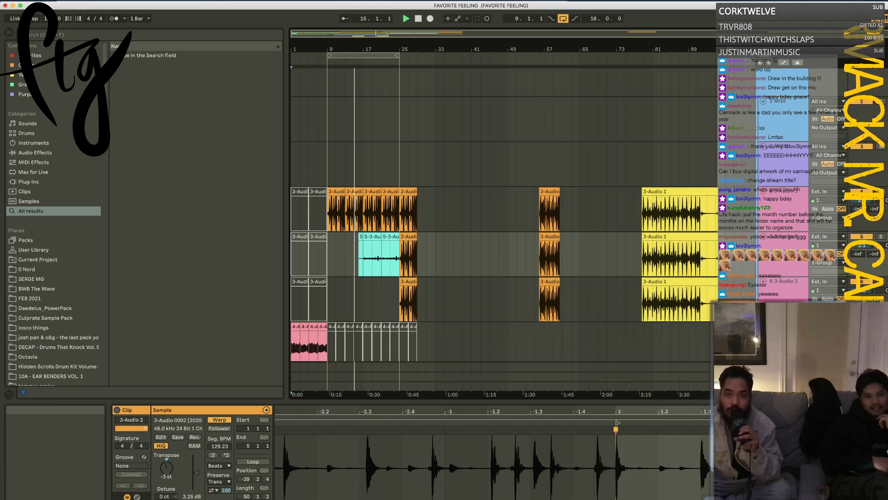
left_click(761, 324)
scroll(774, 217, "down", 3)
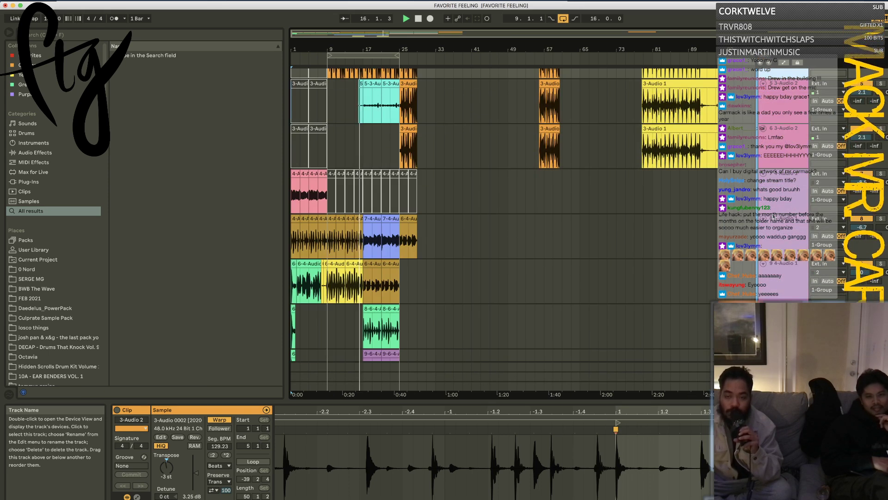
scroll(773, 216, "down", 1)
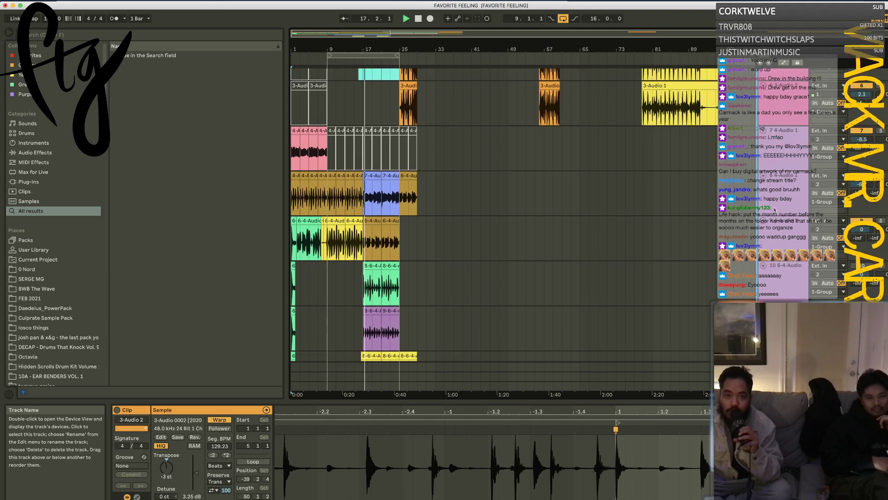
Step: Duplicate the time from bar 9 to bar 17 across all tracks and audition the extended section from bar 9
left_click_drag(329, 204, 360, 210)
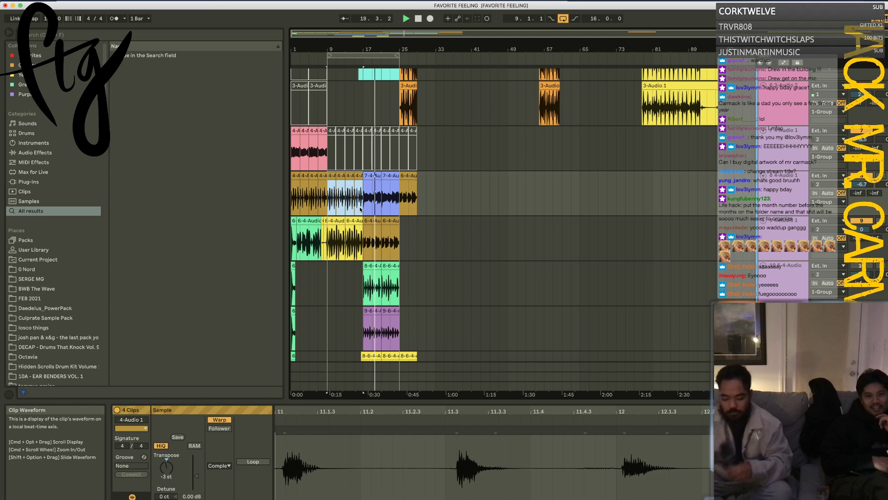
key("super+d")
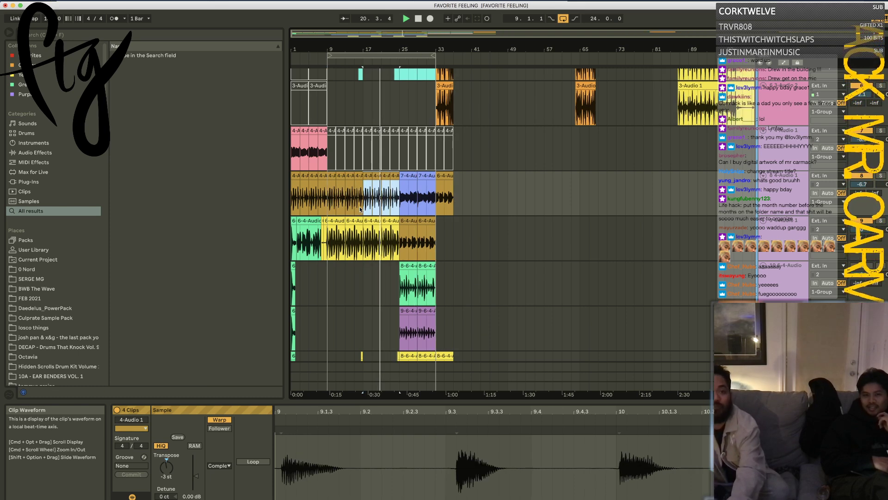
left_click(326, 207)
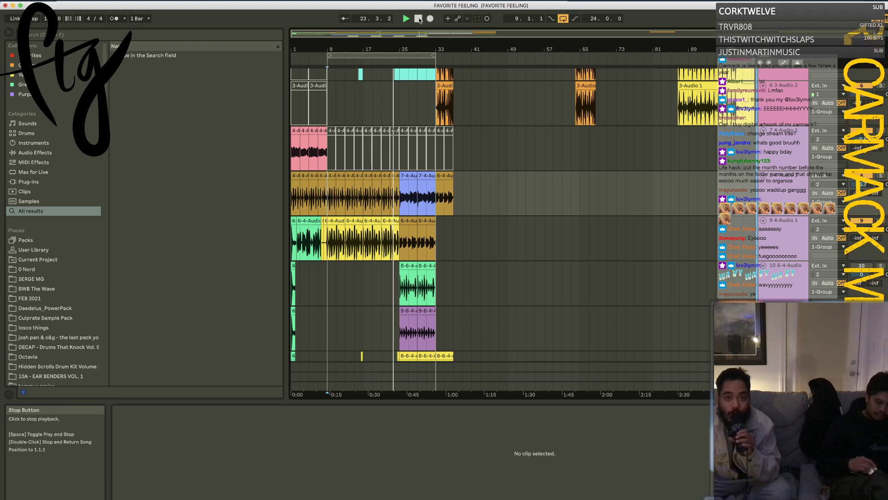
left_click(419, 19)
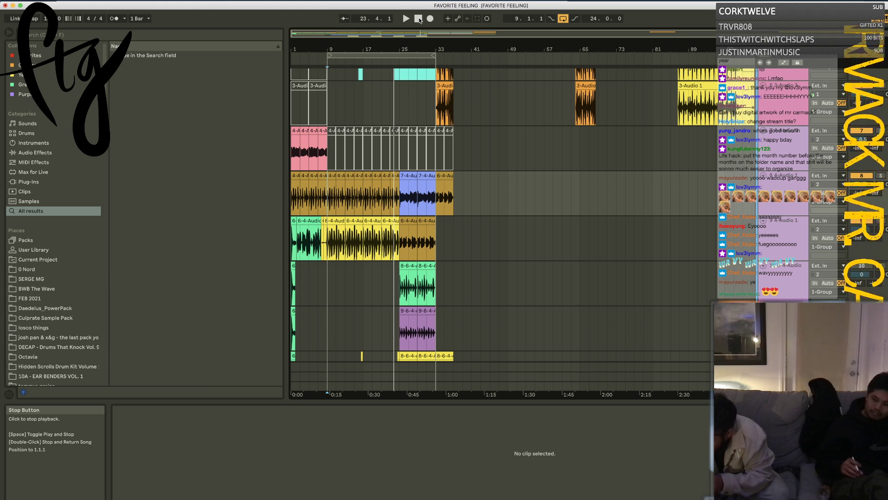
left_click(405, 19)
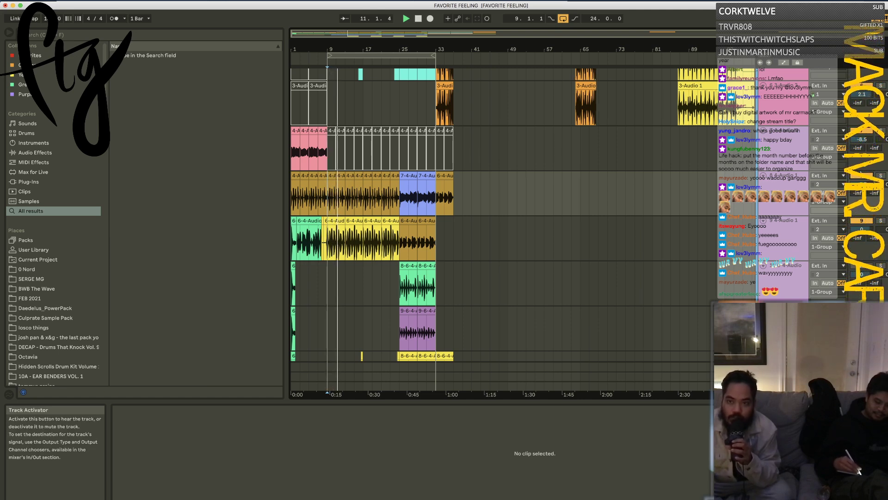
scroll(871, 195, "down", 5)
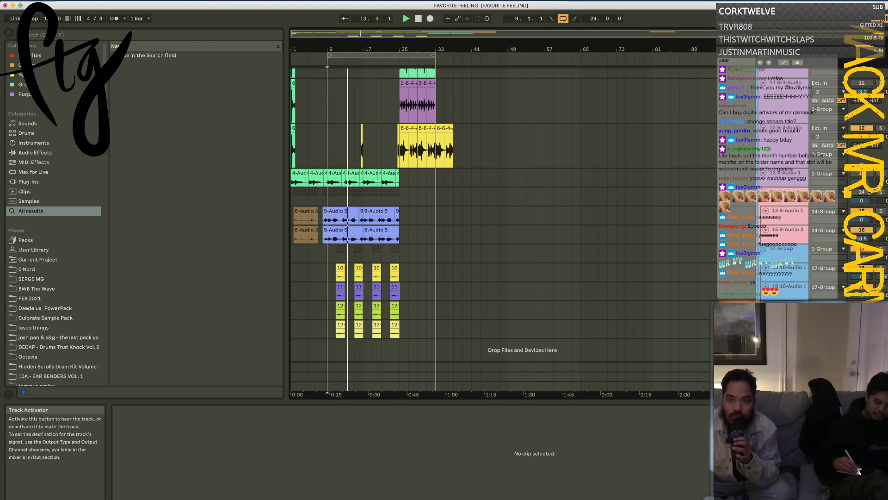
scroll(592, 196, "up", 3)
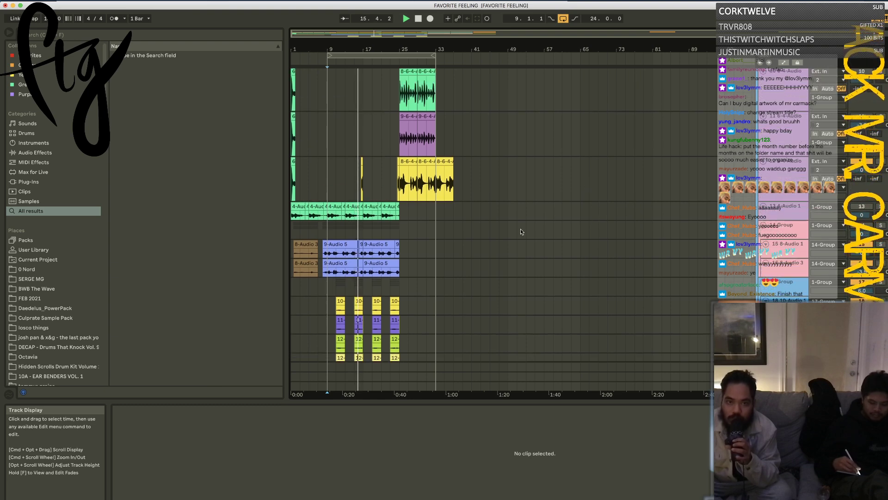
scroll(636, 281, "down", 3)
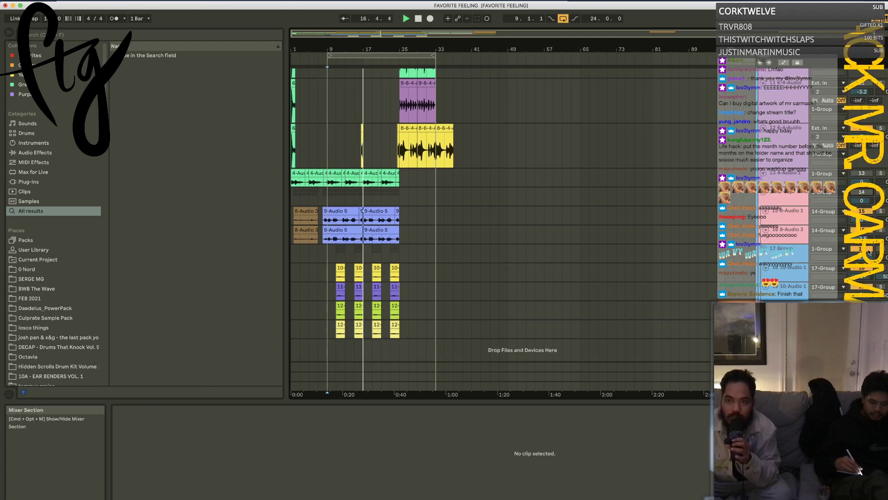
scroll(543, 259, "up", 10)
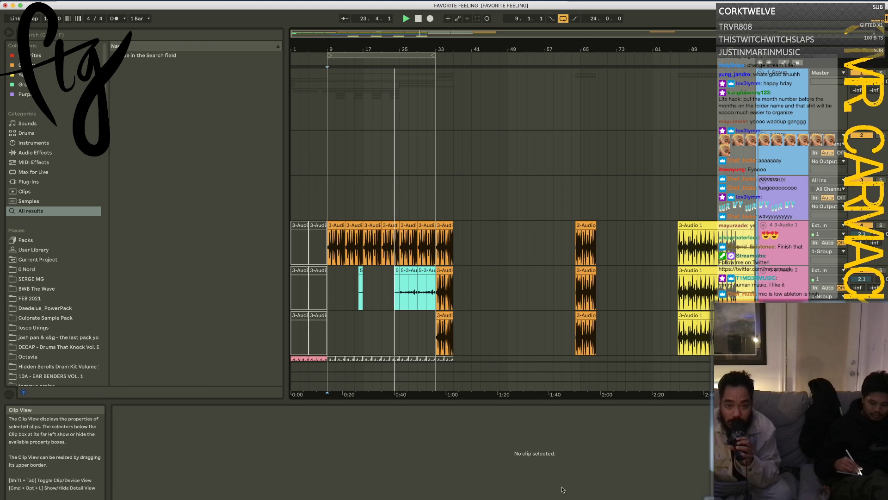
Step: Check the audio levels in the Console mixer and OBS, and return to Ableton Live
key("super+Tab")
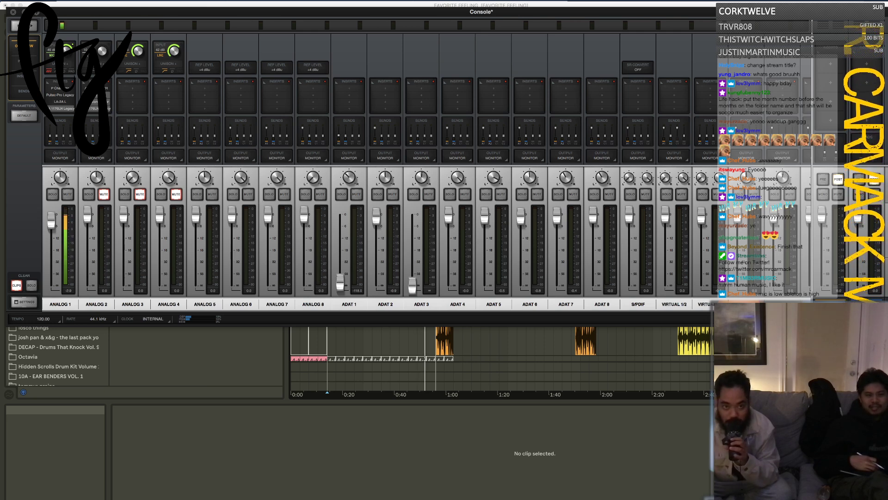
key("super+Tab")
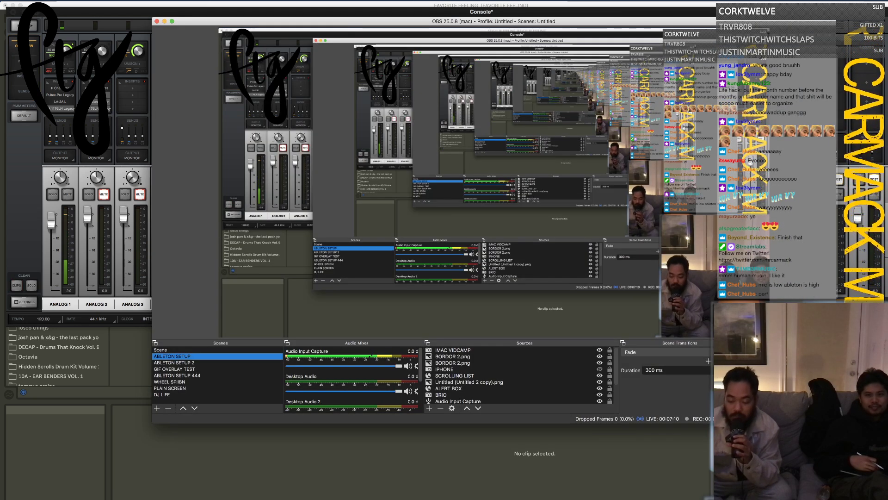
left_click(509, 482)
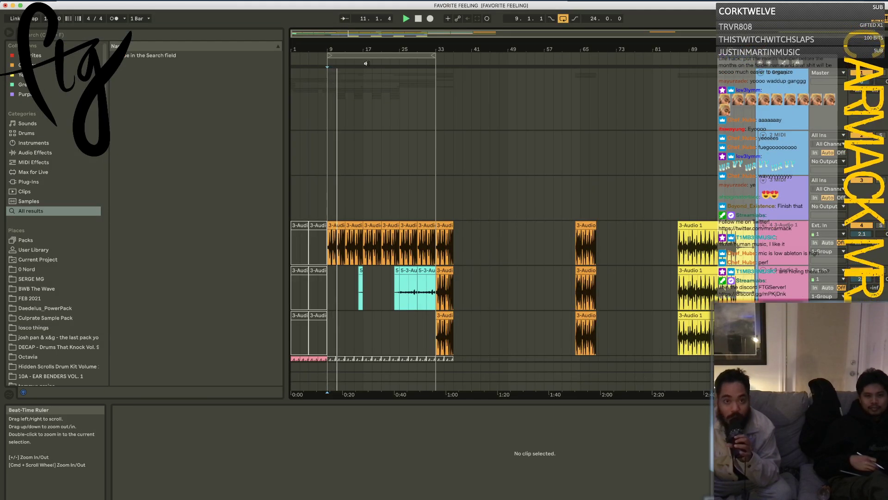
left_click_drag(352, 51, 352, 47)
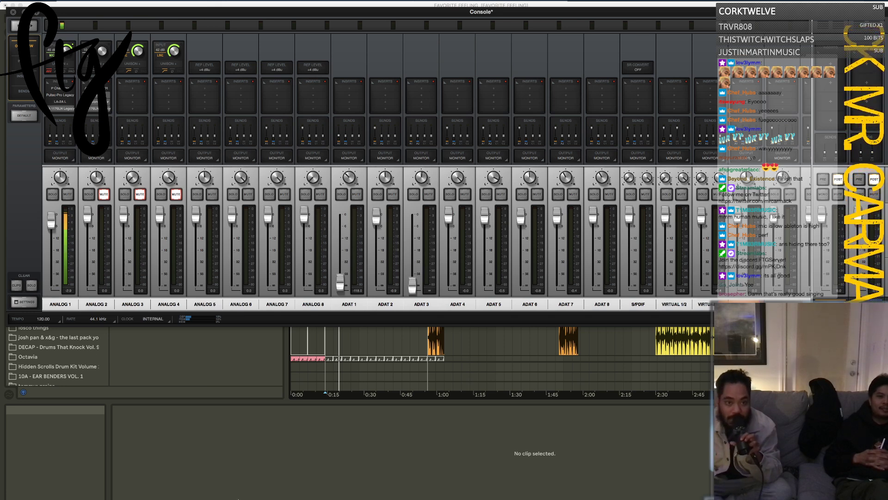
key("super+Tab")
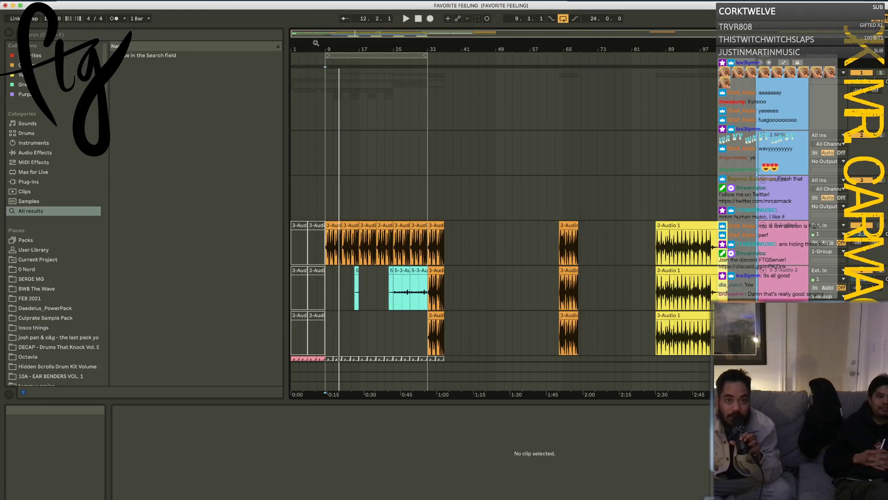
Step: Extend the arrangement loop's start back to bar 1 for a 32-bar length and play it while reviewing the tracks
left_click(352, 55)
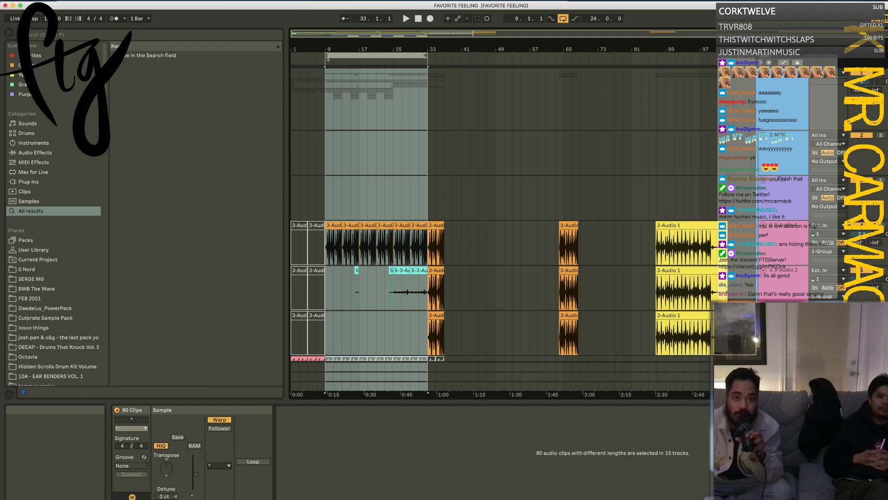
left_click_drag(326, 55, 293, 55)
key("space")
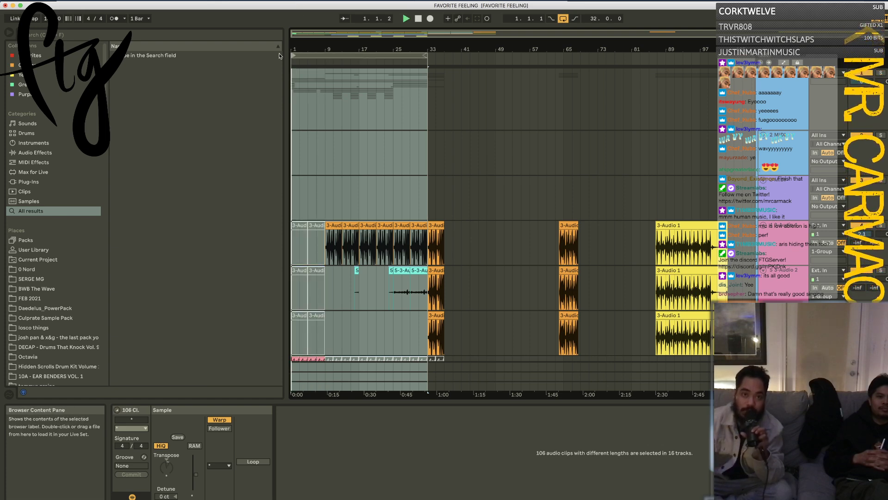
scroll(336, 121, "down", 8)
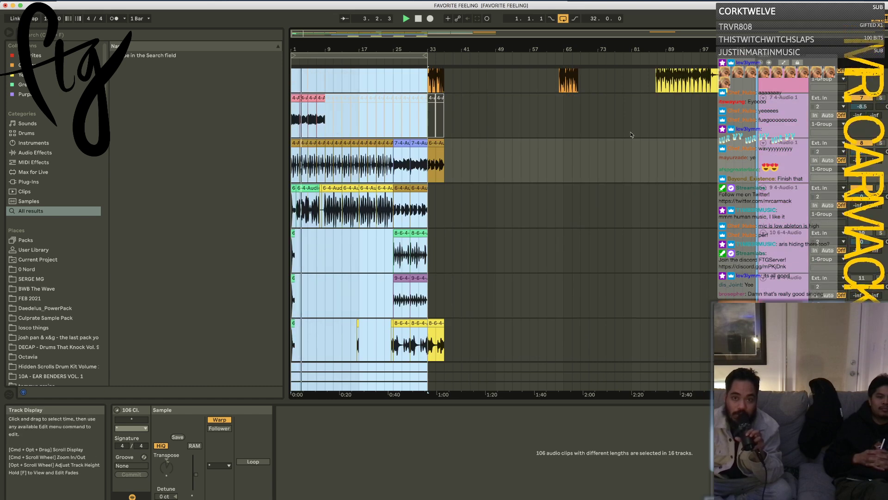
scroll(445, 144, "up", 8)
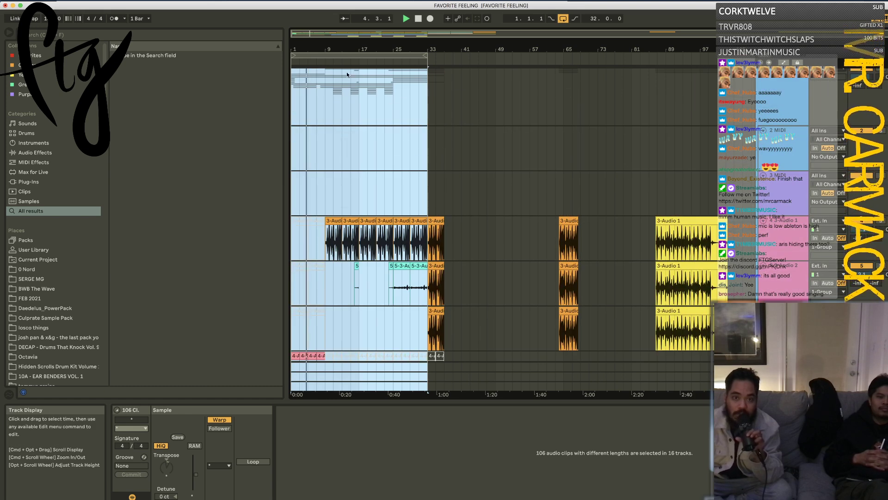
scroll(340, 177, "down", 8)
scroll(340, 178, "down", 5)
left_click(831, 163)
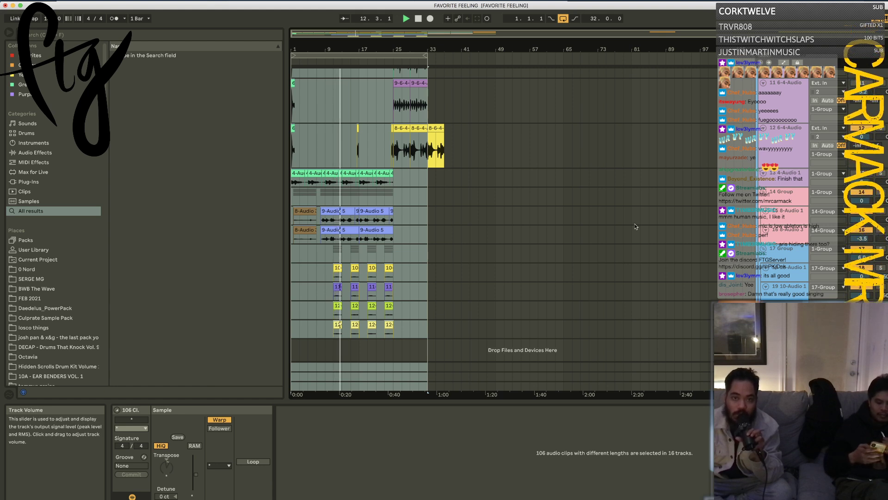
Step: Start exporting the looped section as audio with the current export settings, up to choosing the save location
left_click(51, 6)
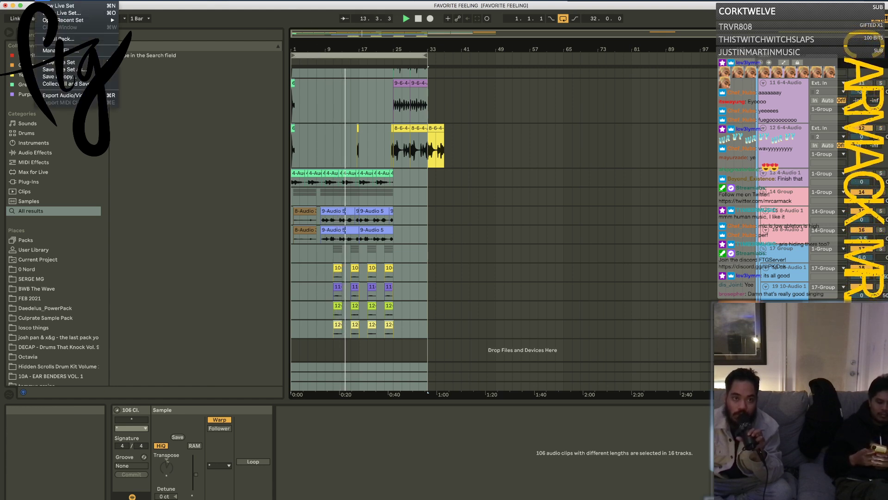
left_click(60, 98)
key("Return")
key("Return")
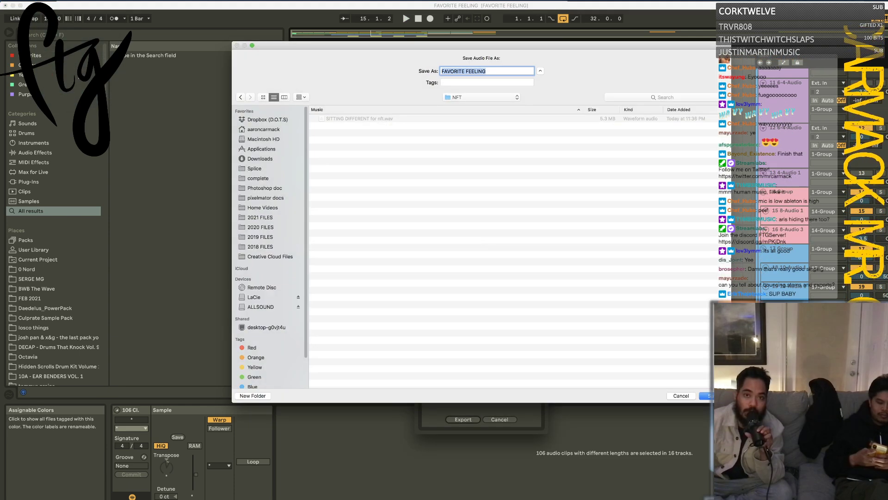
Step: Save the exported audio as FAVORITE FEELING in the collaborator's folder inside ARTISTS SHARE FILES
left_click(481, 97)
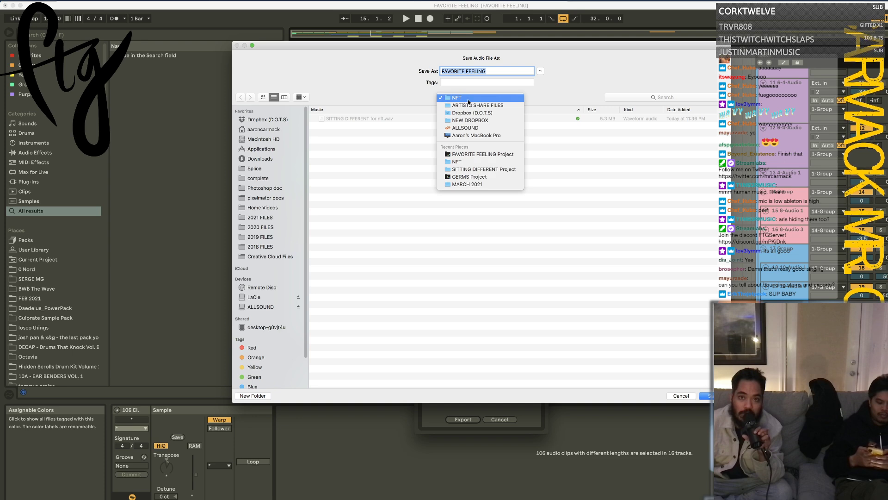
left_click(472, 131)
scroll(358, 298, "down", 3)
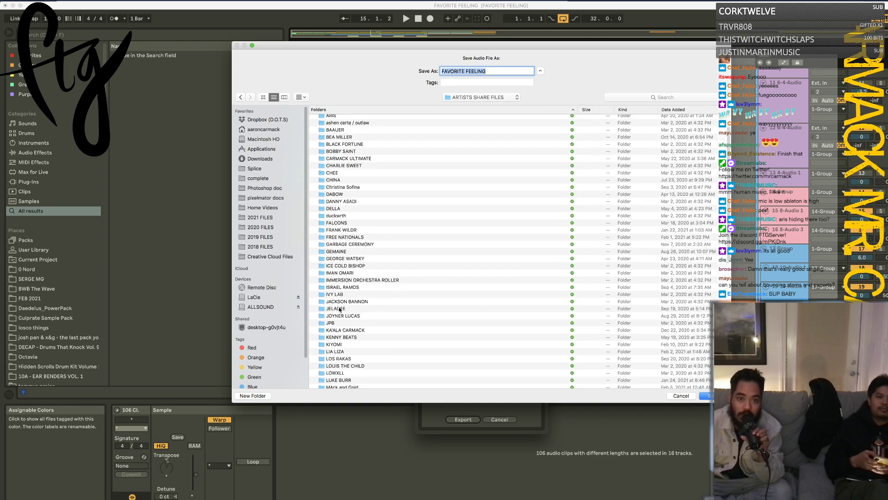
double_click(341, 302)
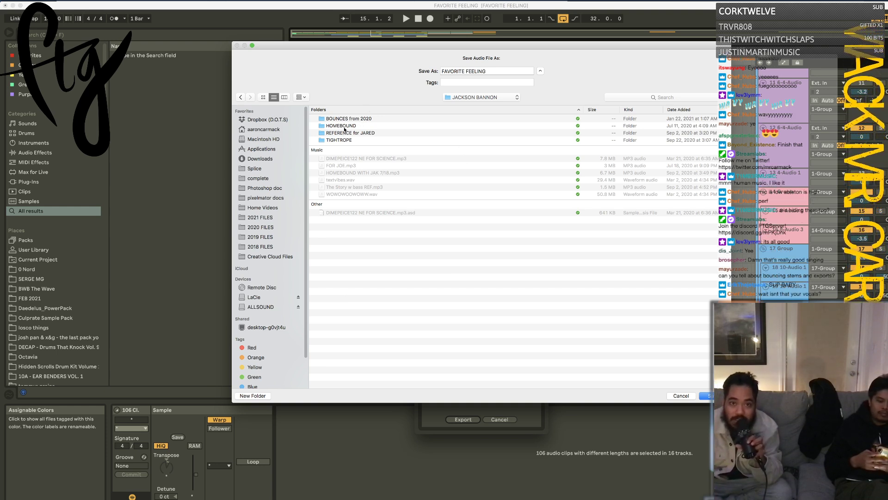
left_click(491, 98)
left_click(401, 93)
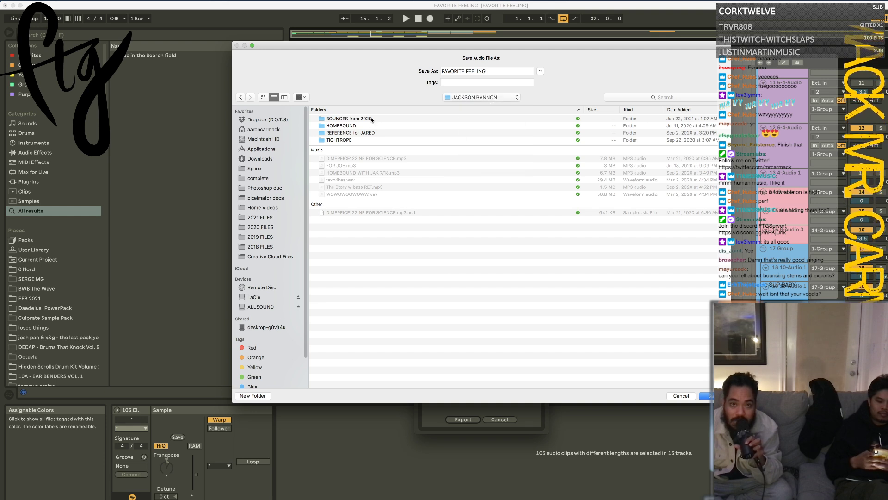
left_click(346, 126)
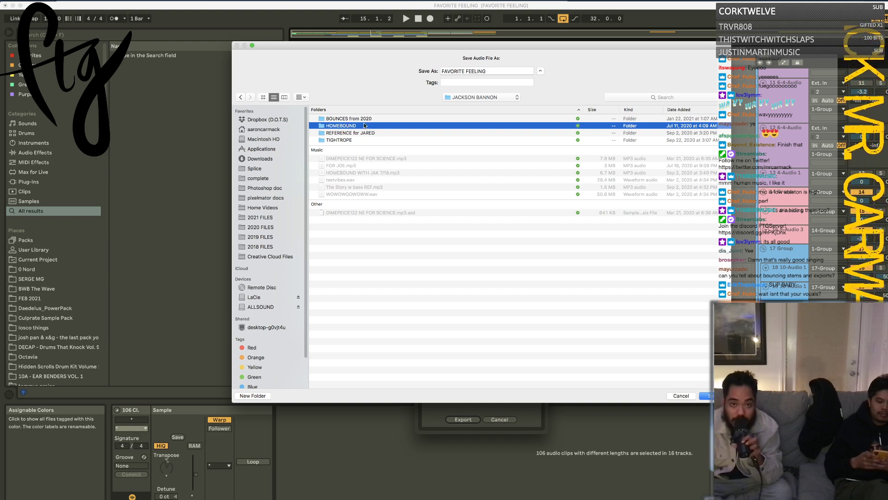
left_click(403, 271)
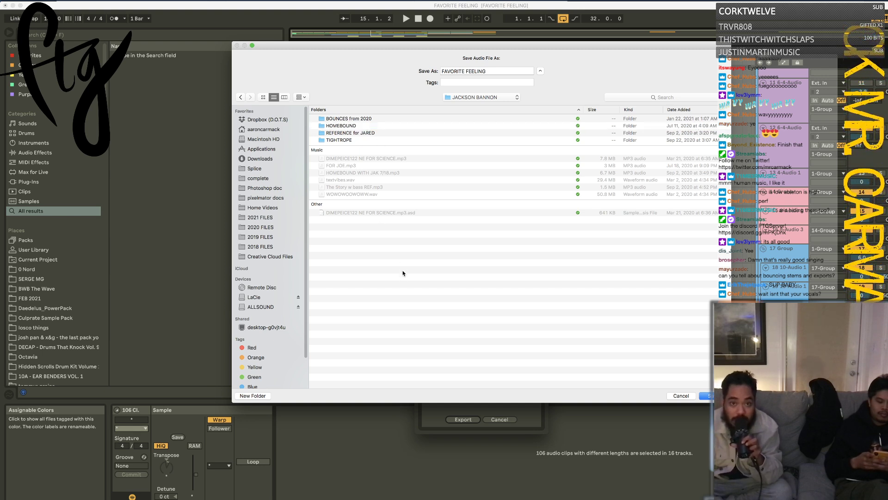
left_click(706, 396)
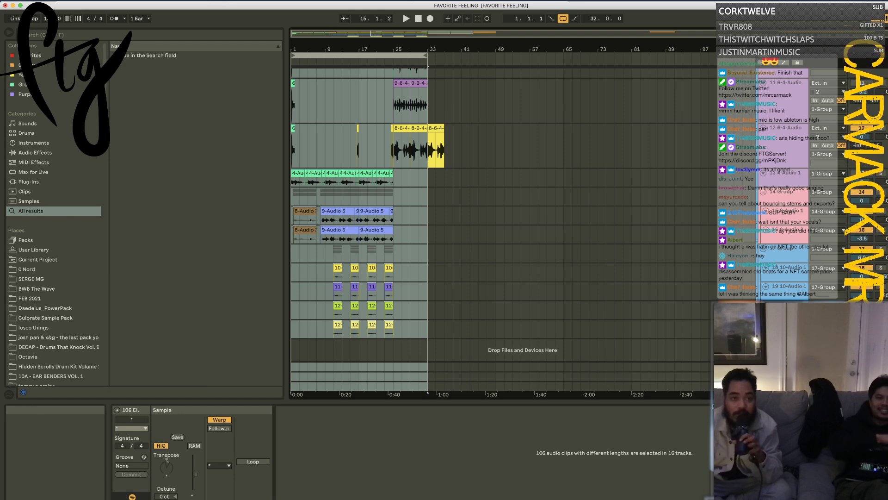
Step: Open the 222222.als Live Set from the FAVORITE FEELING project, saving the changes to the current set
left_click(46, 0)
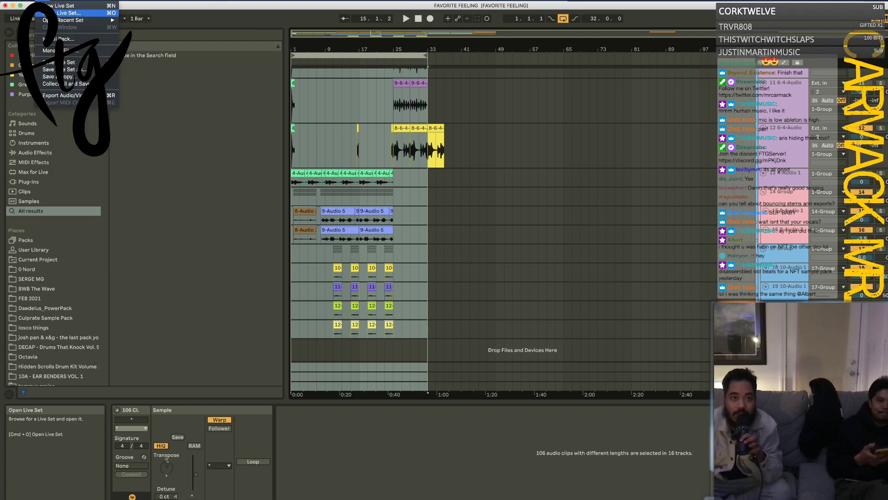
left_click(65, 12)
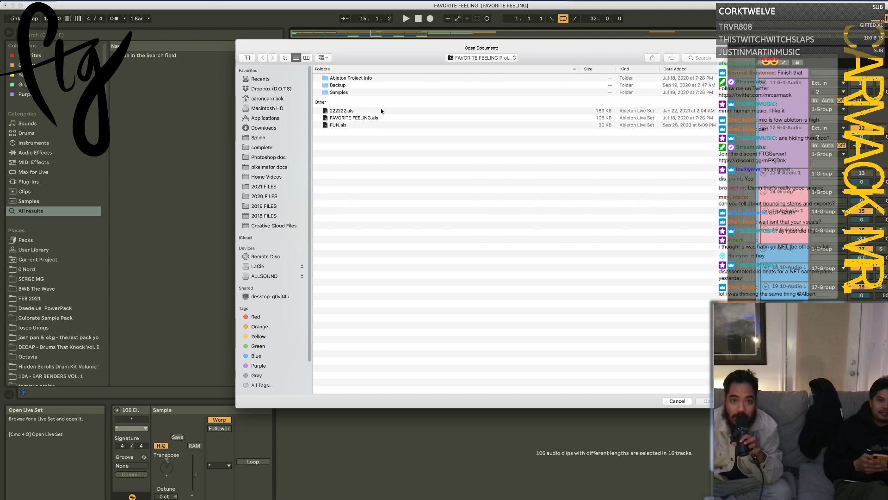
double_click(343, 111)
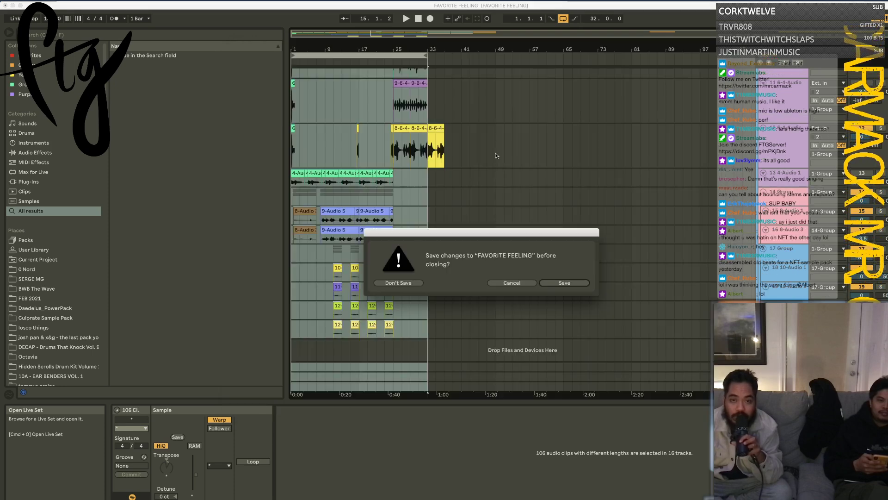
left_click(575, 283)
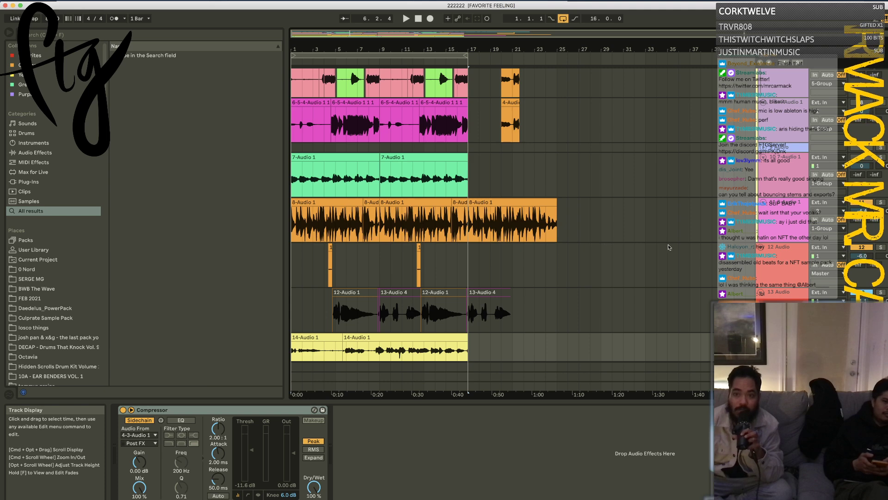
Step: Activate the 13 Audio track and play the arrangement from bar 1 while reviewing all the tracks
left_click(861, 292)
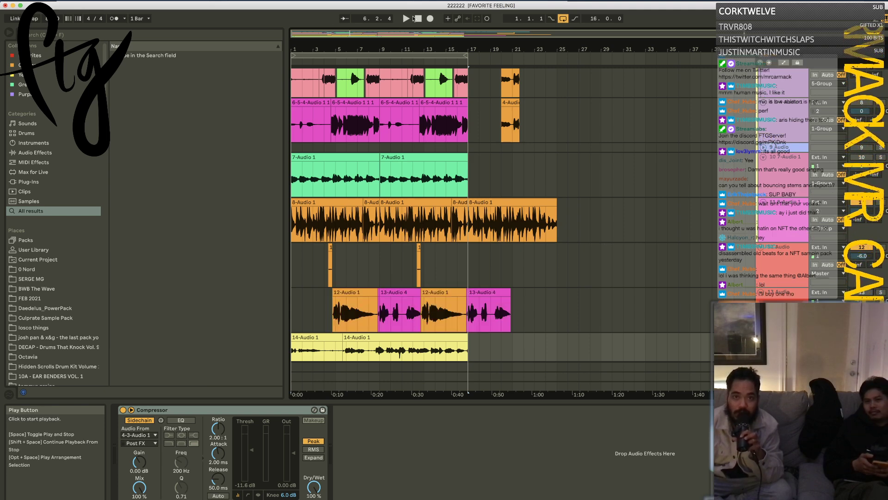
left_click(415, 19)
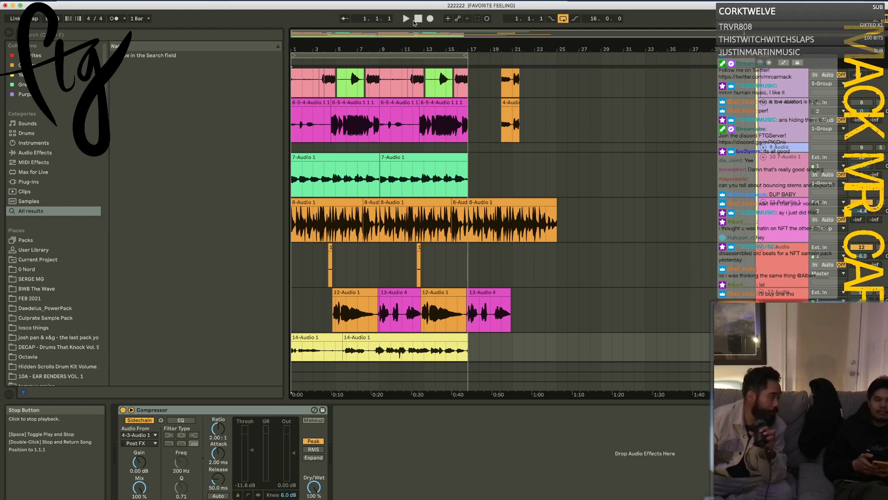
left_click(406, 19)
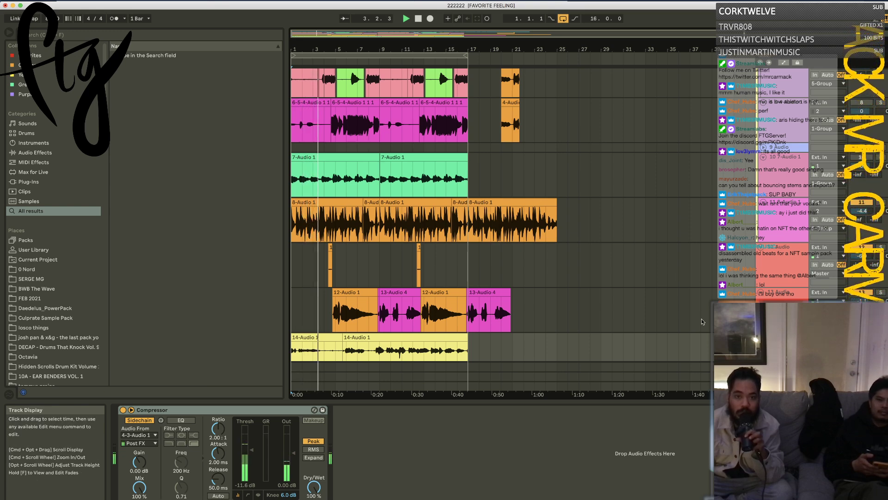
scroll(700, 317, "down", 2)
left_click(379, 305)
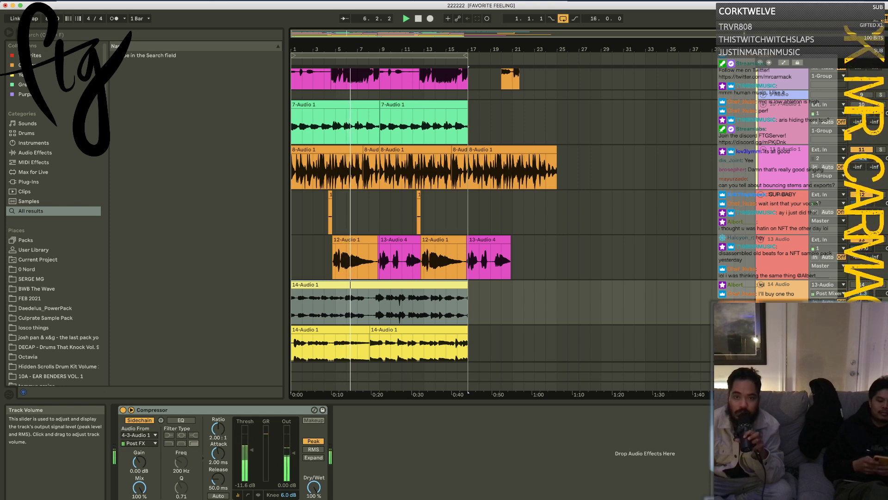
scroll(695, 245, "up", 6)
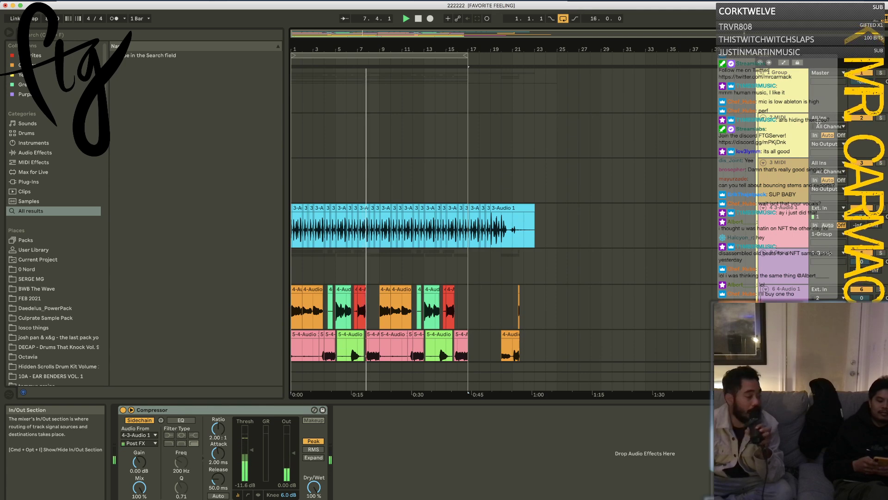
scroll(618, 163, "down", 1)
scroll(618, 162, "down", 3)
scroll(440, 99, "down", 3)
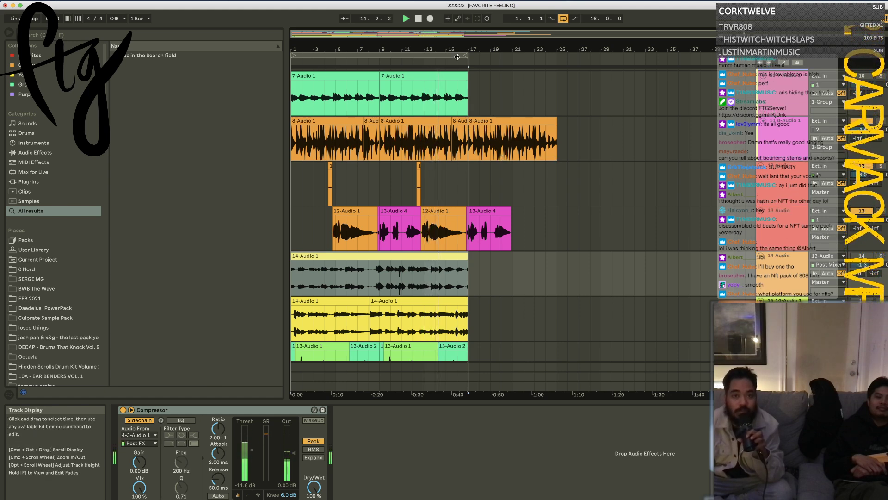
Step: Shorten the arrangement loop to 8 bars and play it from bar 1
left_click_drag(466, 55, 379, 56)
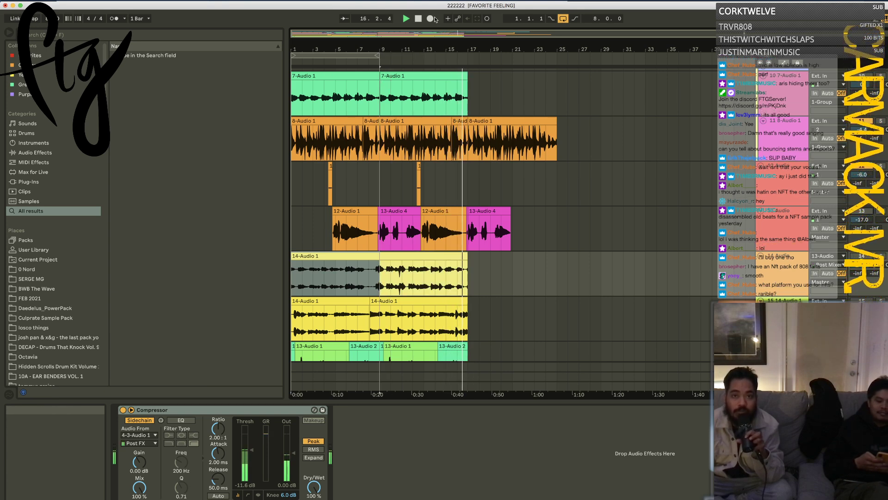
left_click(406, 18)
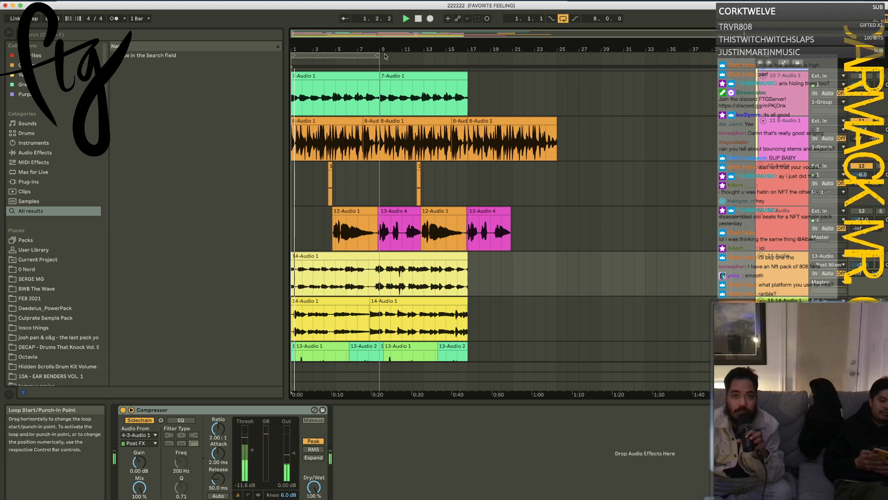
scroll(796, 288, "up", 10)
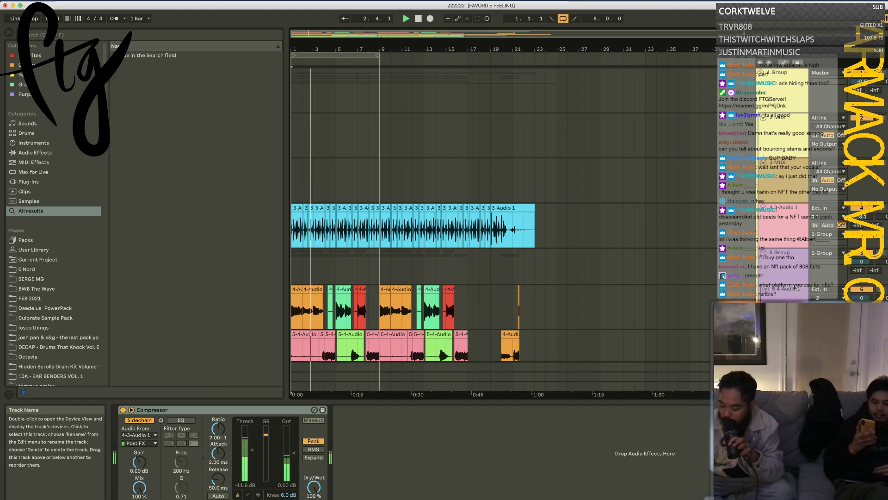
Step: Turn on arrangement follow and combine the existing top group and tracks 12 to 16 into one new top-level group
left_click(775, 107)
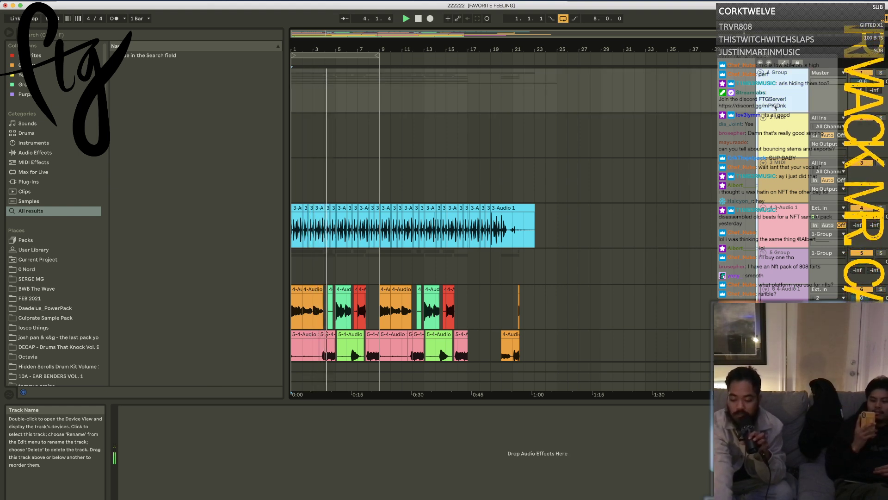
key("super+shift+f")
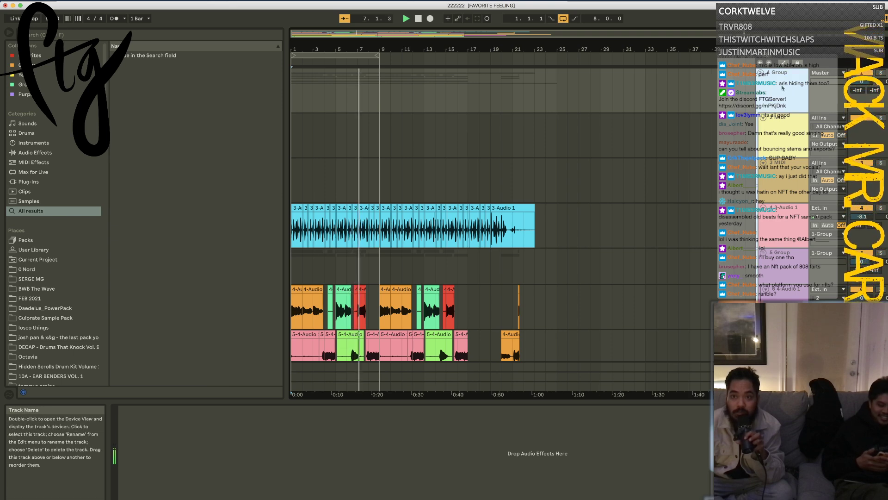
scroll(799, 162, "down", 10)
scroll(799, 162, "up", 8)
scroll(800, 162, "up", 4)
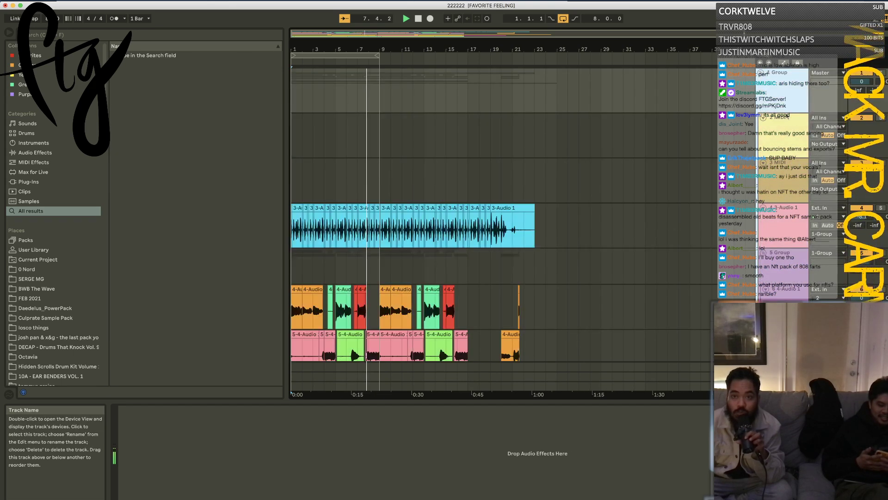
left_click(785, 103)
scroll(787, 106, "down", 12)
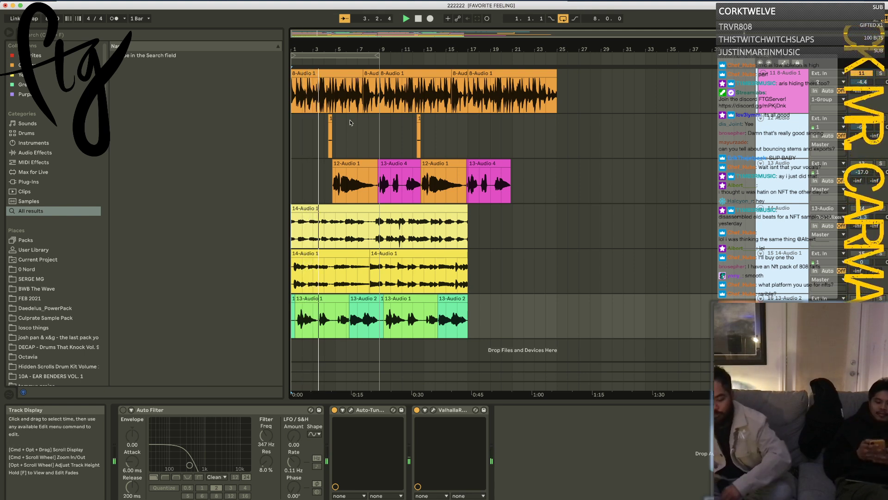
scroll(865, 170, "up", 10)
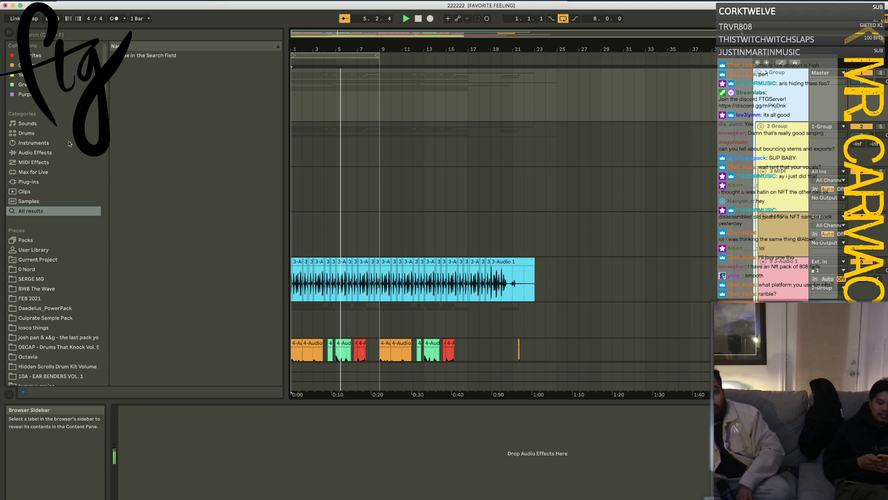
Step: Load the iZotope Ozone 8 VST3 plug-in onto the new top-level group
left_click(77, 152)
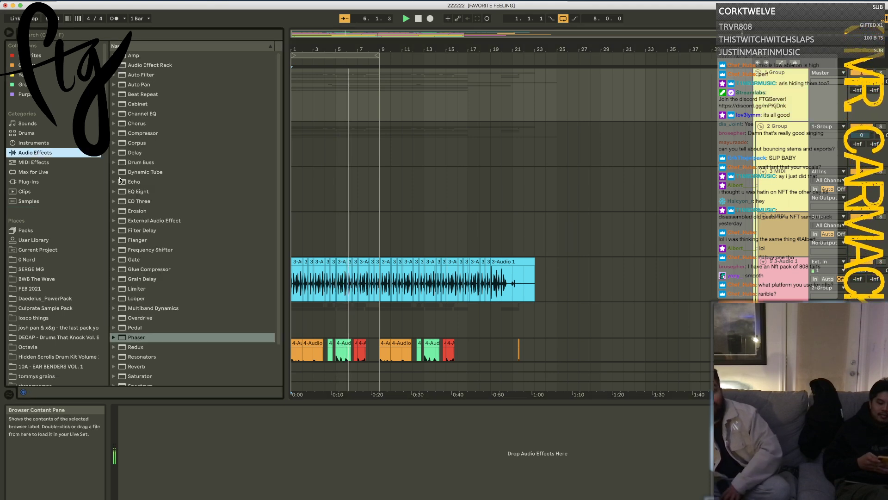
left_click(34, 181)
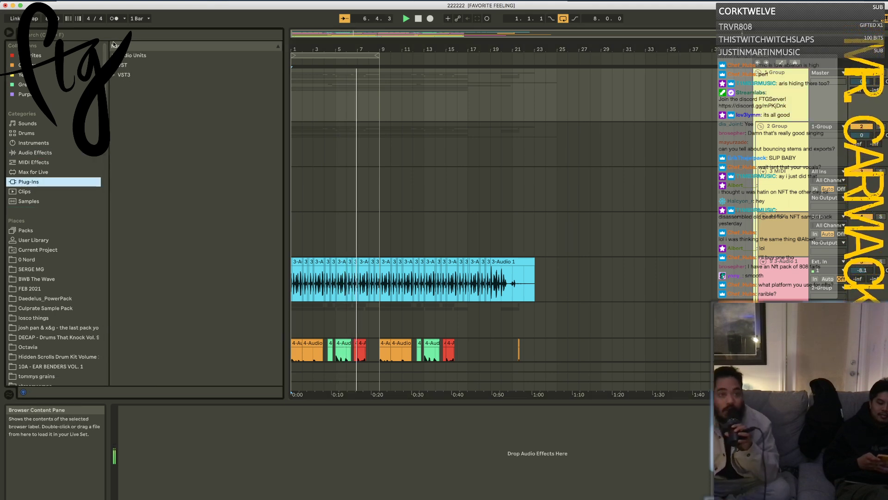
left_click(118, 75)
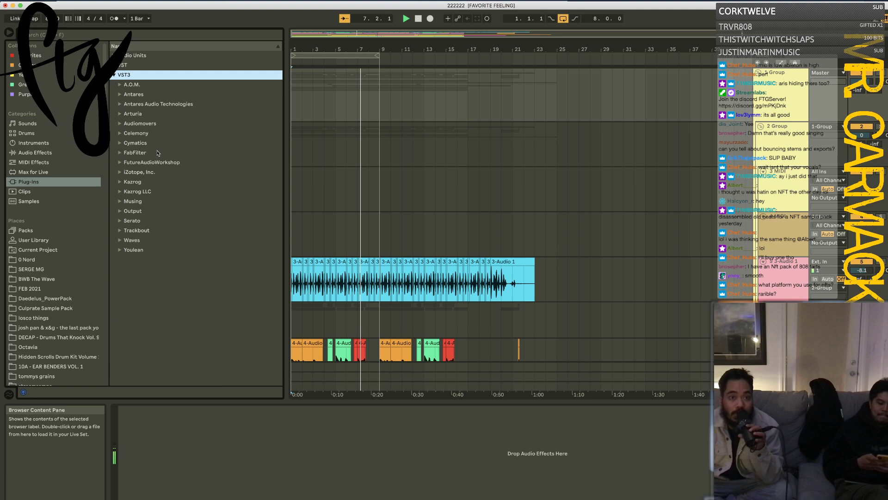
left_click(124, 174)
left_click(150, 337)
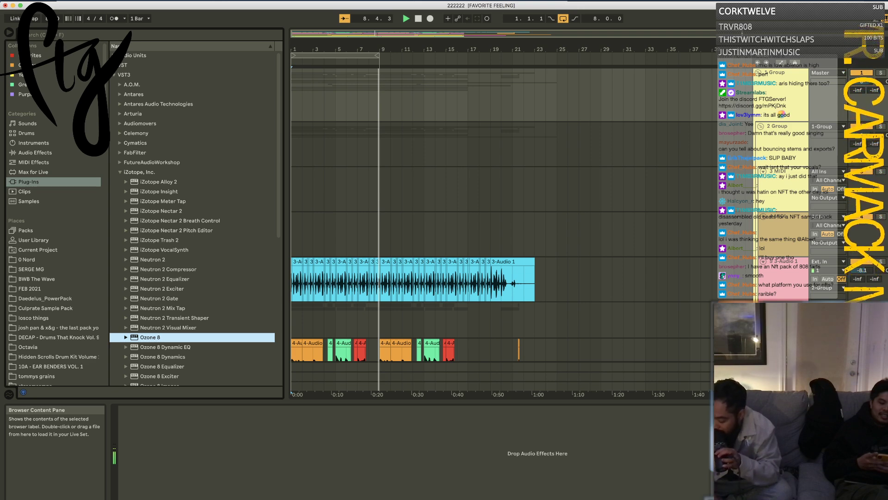
key("Return")
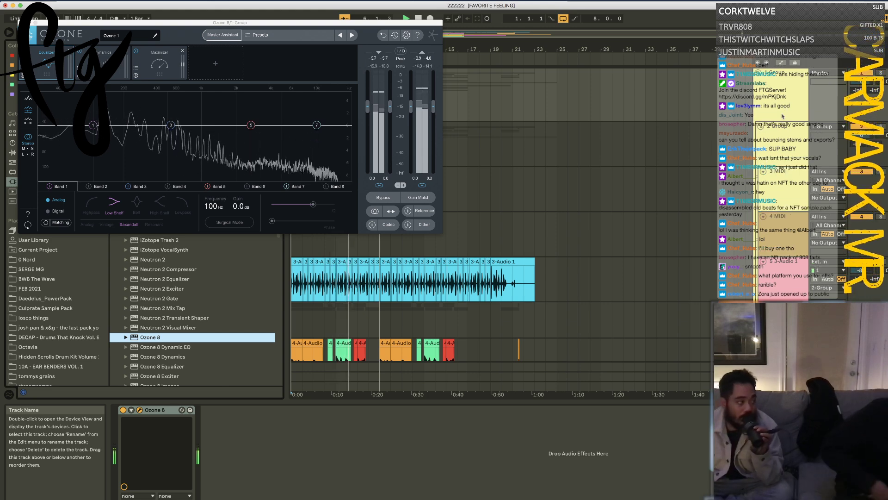
Step: Run Ozone 8's Master Assistant with the Streaming target and accept its suggested settings
left_click(223, 34)
left_click(853, 273)
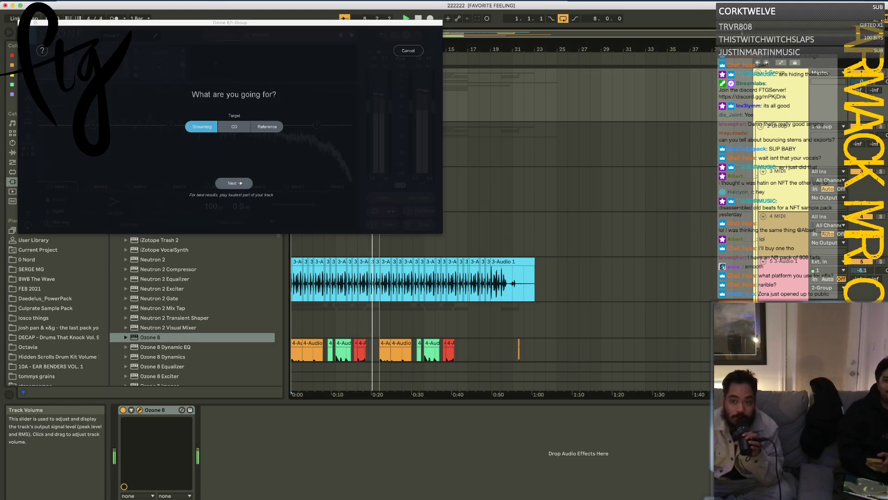
left_click(234, 183)
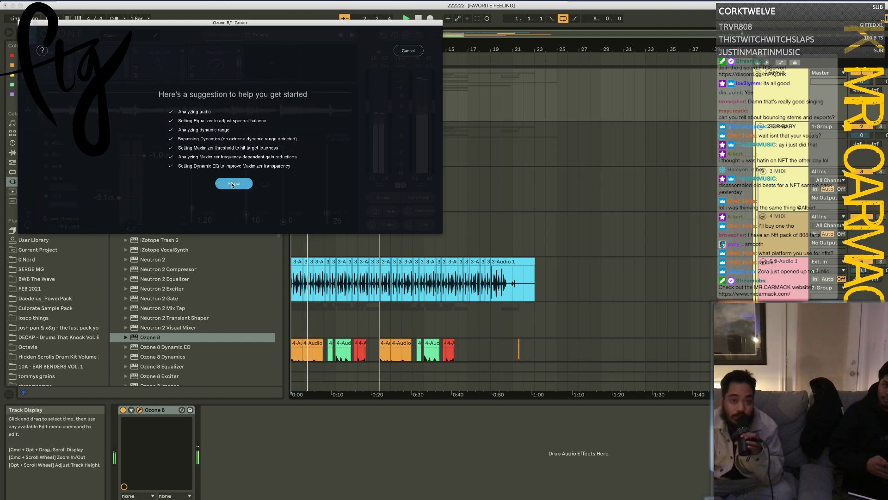
left_click(234, 184)
Step: In Ozone 8's Equalizer, reduce band 2 to a 1.2 dB boost at 1.82 kHz
left_click_drag(144, 155, 149, 148)
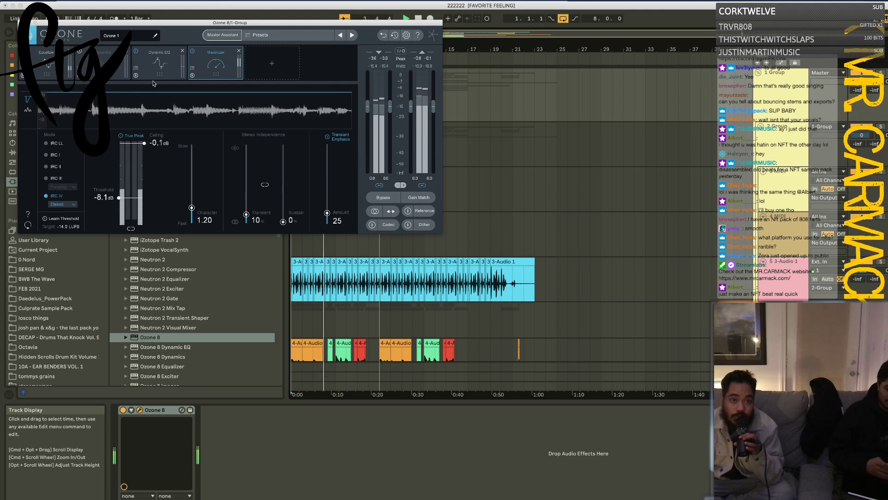
left_click(49, 63)
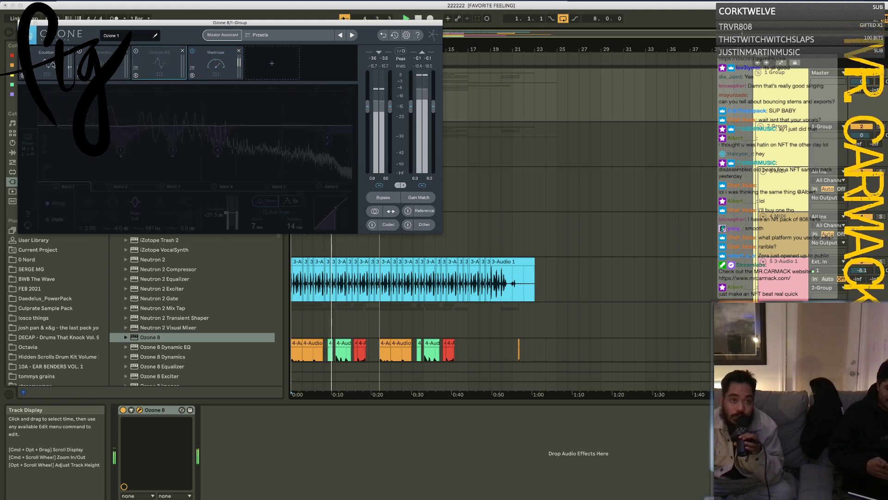
left_click(229, 113)
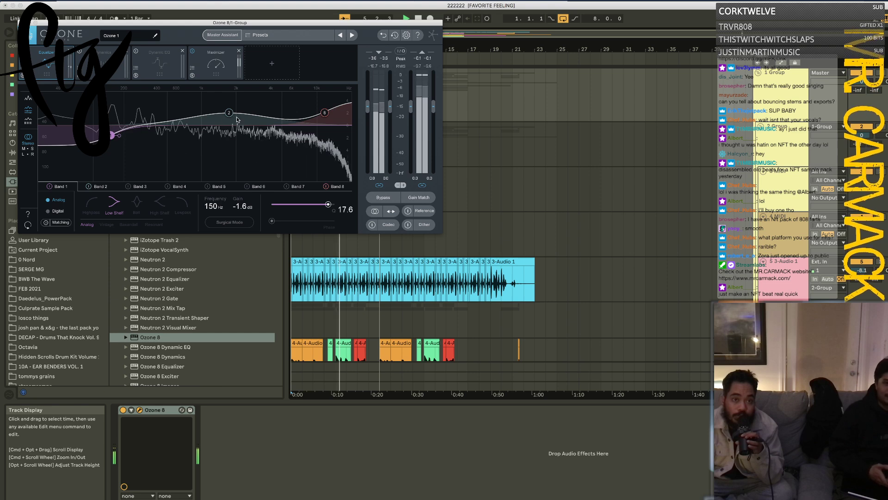
left_click_drag(230, 113, 231, 118)
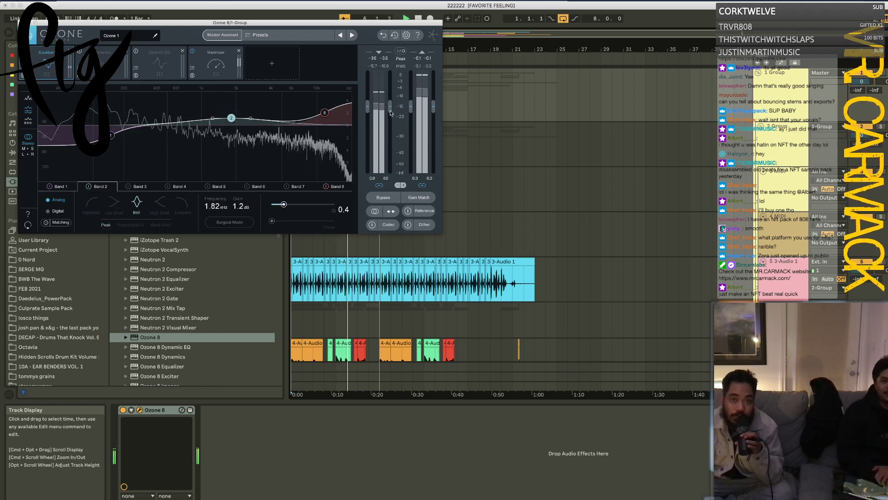
Step: Raise Ozone 8's input gain on both channels to about 5 dB and hide the plug-in window
left_click_drag(393, 96, 395, 94)
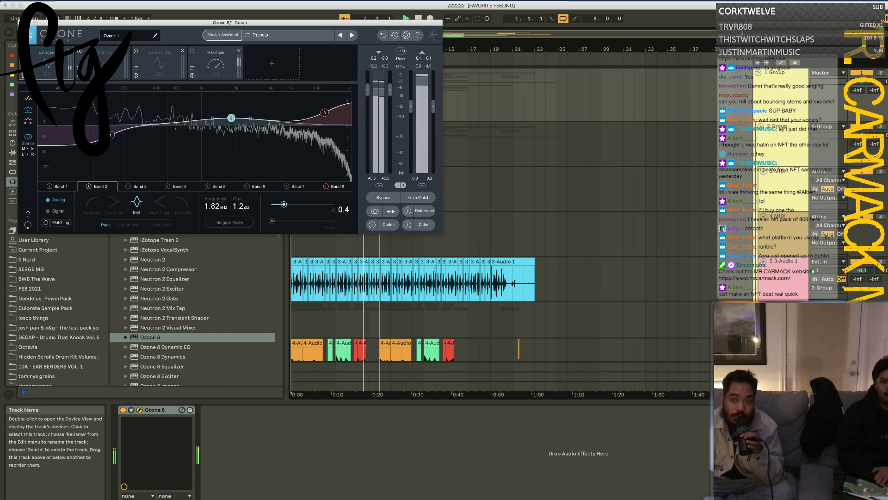
left_click_drag(861, 270, 861, 274)
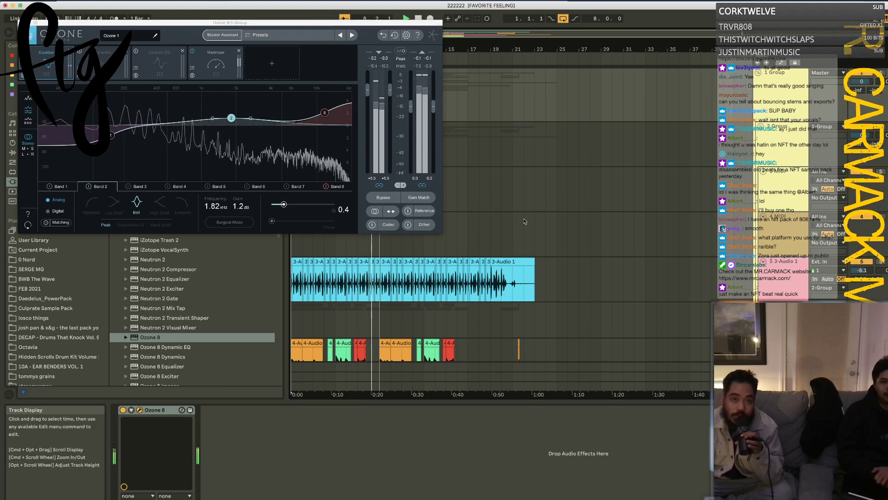
left_click_drag(393, 95, 394, 98)
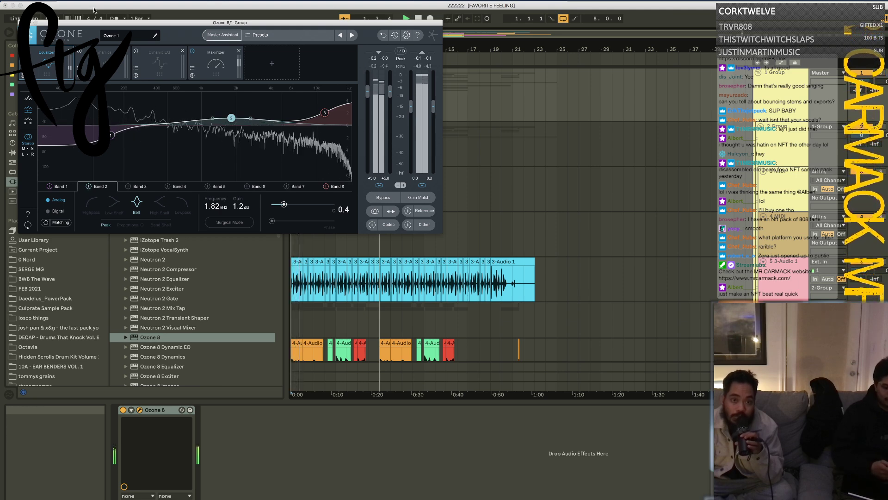
key("super+alt+p")
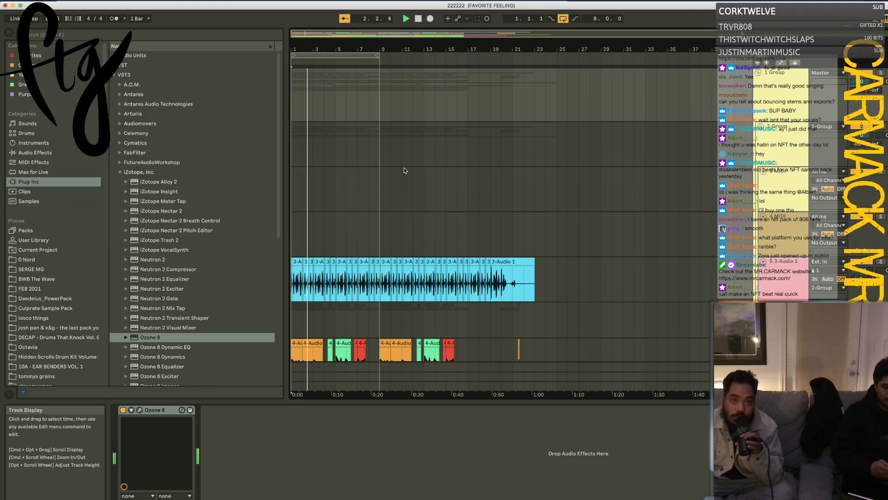
Step: Select the 8-bar loop range from bar 1 across the arrangement's tracks
left_click(334, 55)
key("h")
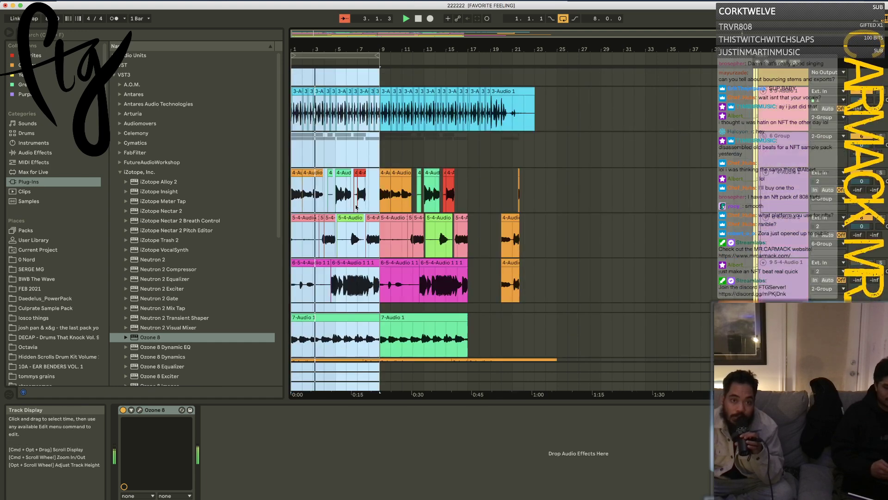
scroll(775, 102, "up", 5)
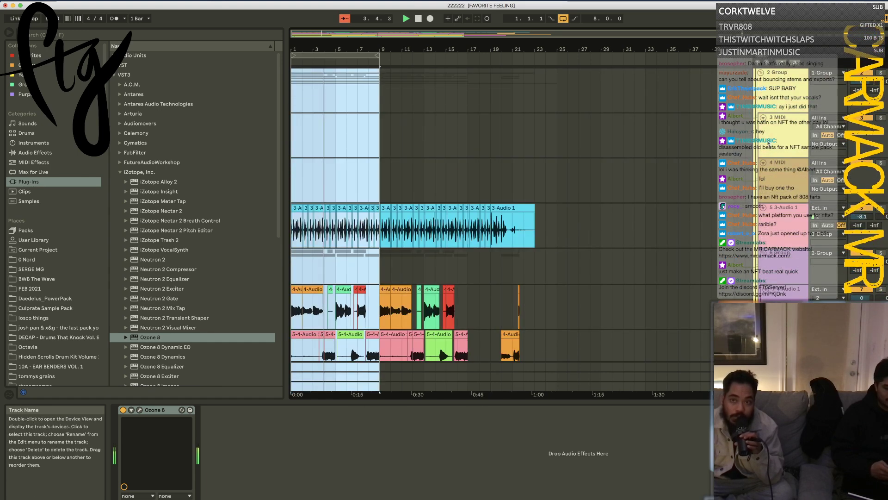
left_click(776, 102)
scroll(856, 121, "up", 2)
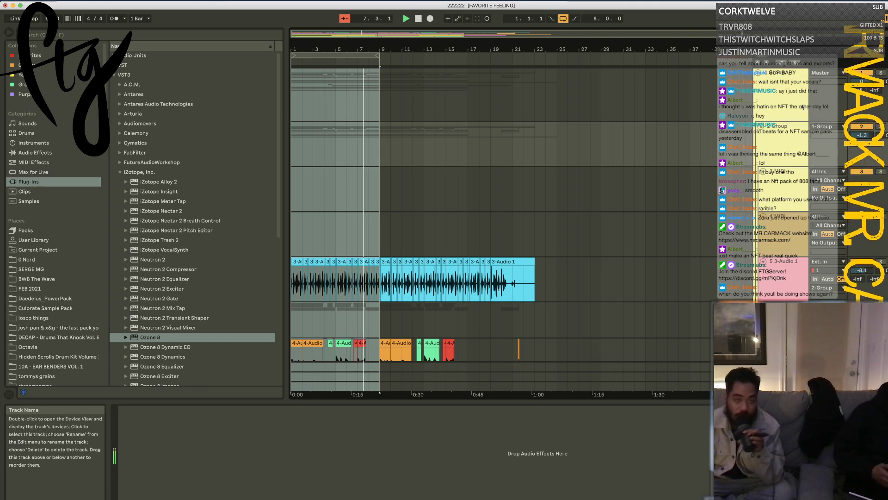
Step: Stop playback and start exporting the 8-bar Master loop as a 32-bit WAV at 48000 Hz
left_click(46, 1)
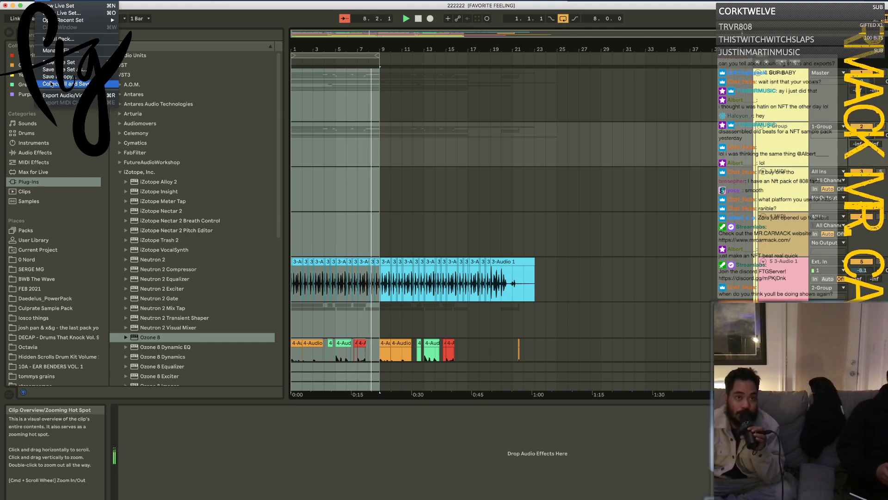
left_click(54, 97)
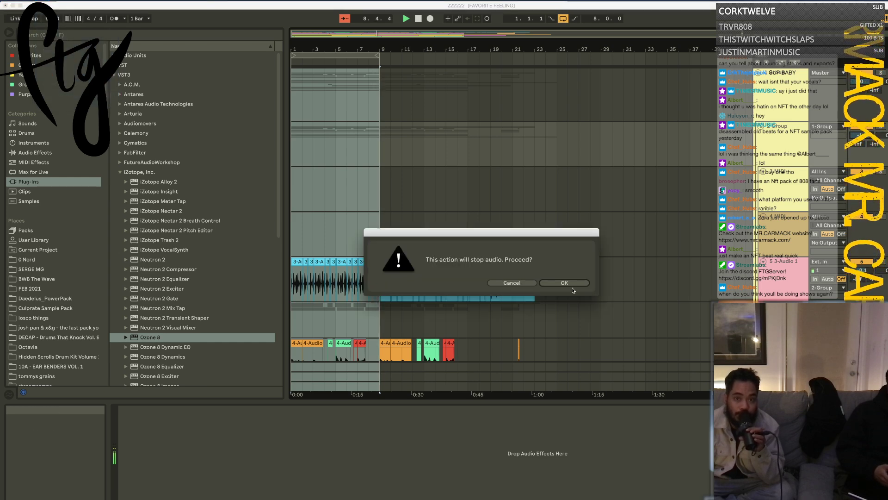
left_click(563, 283)
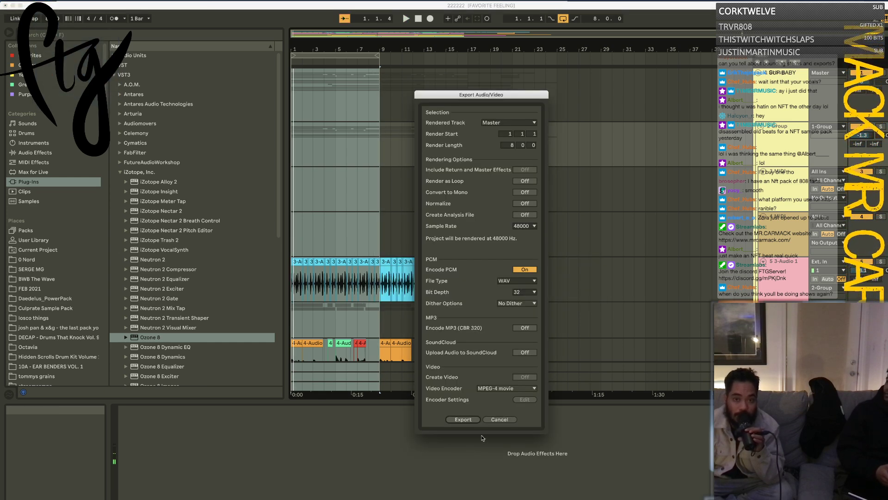
left_click(458, 420)
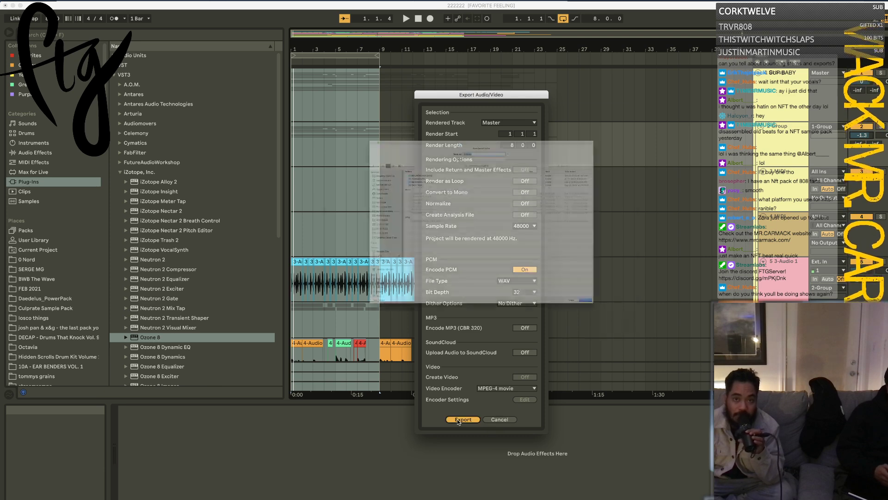
Step: Save the exported audio as 222222 FOR NFT in the NFT folder under ARTISTS SHARE FILES
left_click(474, 98)
left_click(478, 138)
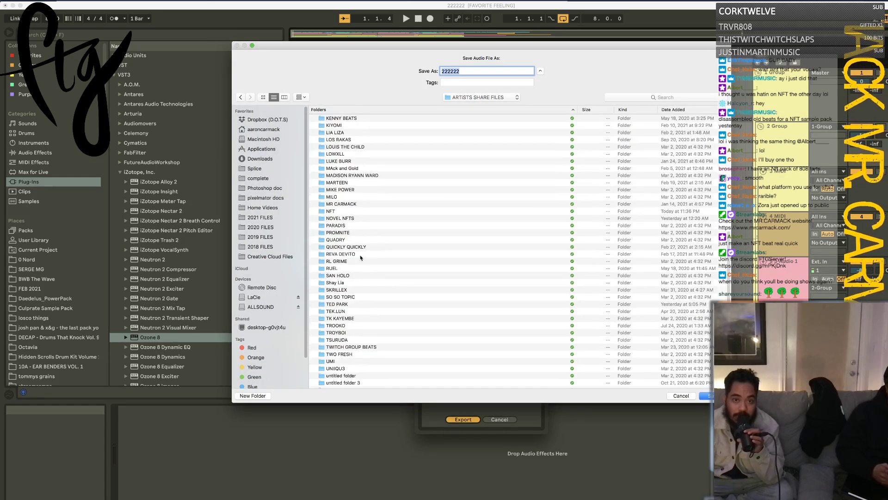
double_click(333, 212)
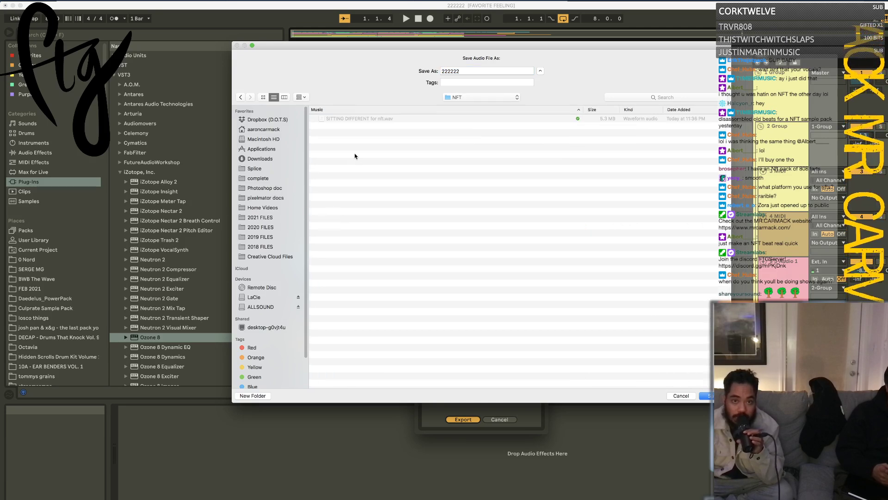
left_click(477, 71)
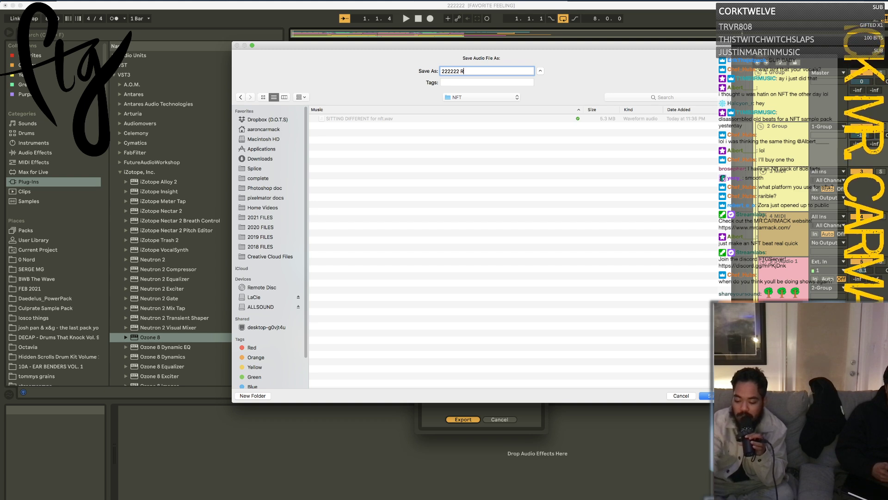
type("FOR NFT")
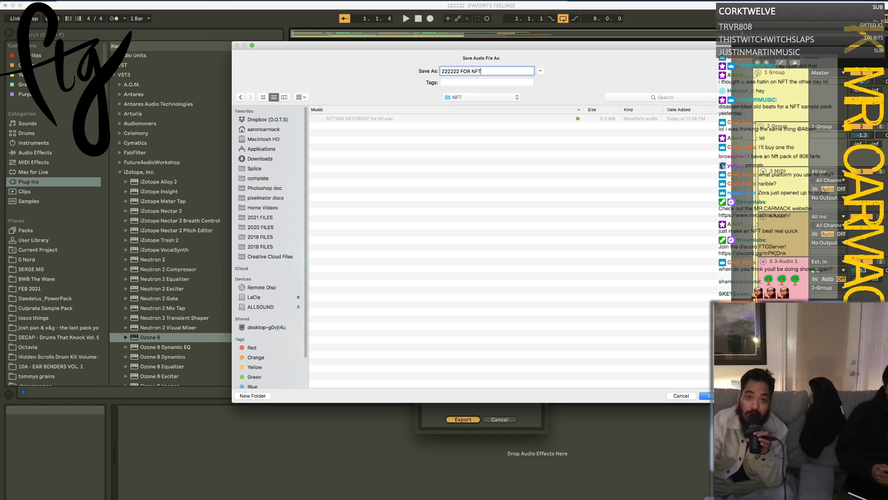
key("Return")
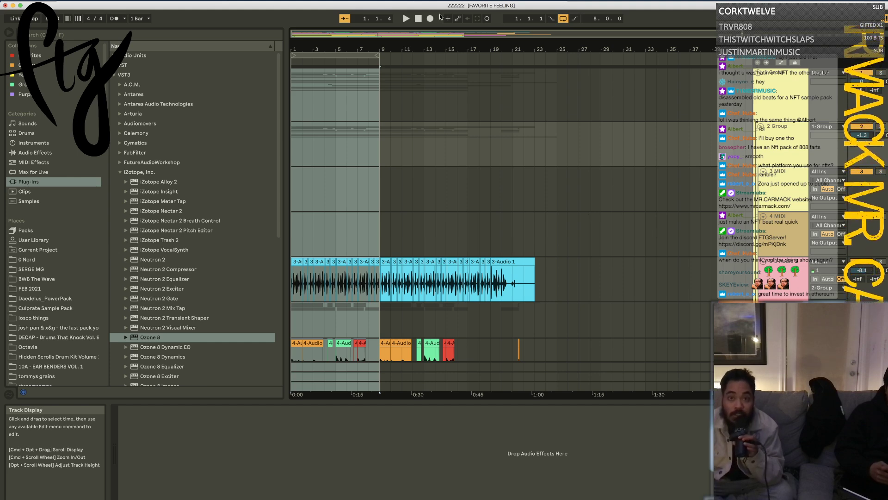
Step: Open FUN.als from the FAVORITE FEELING project and save the changes to the 222222 set
left_click(44, 1)
left_click(69, 13)
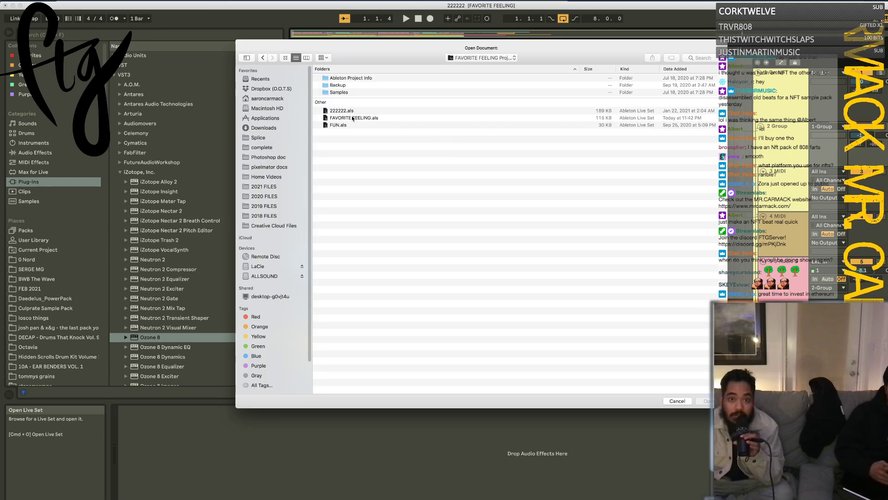
left_click(345, 124)
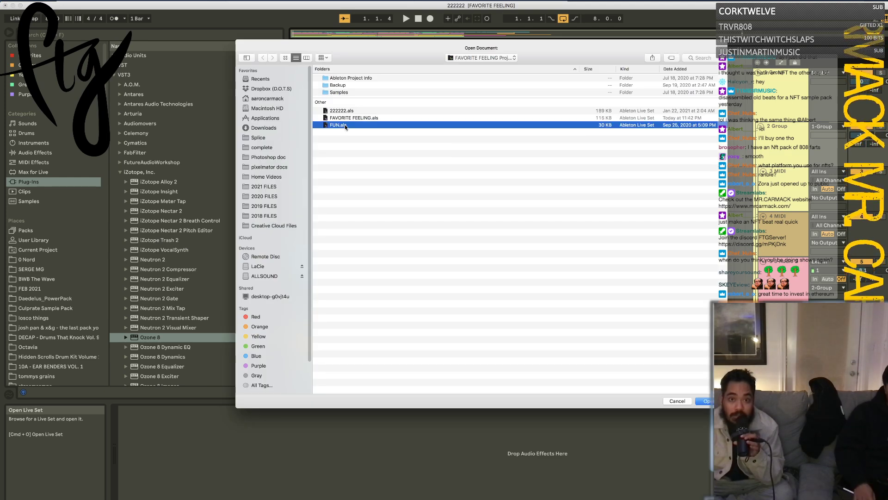
double_click(345, 124)
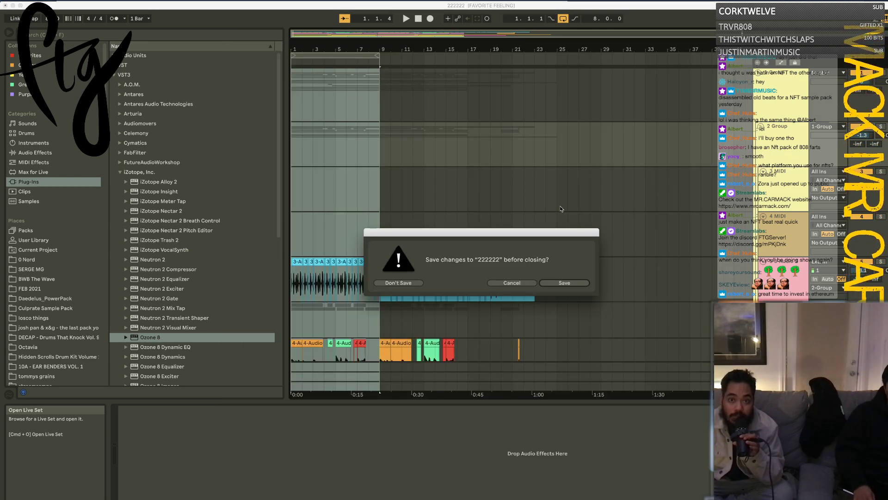
left_click(566, 284)
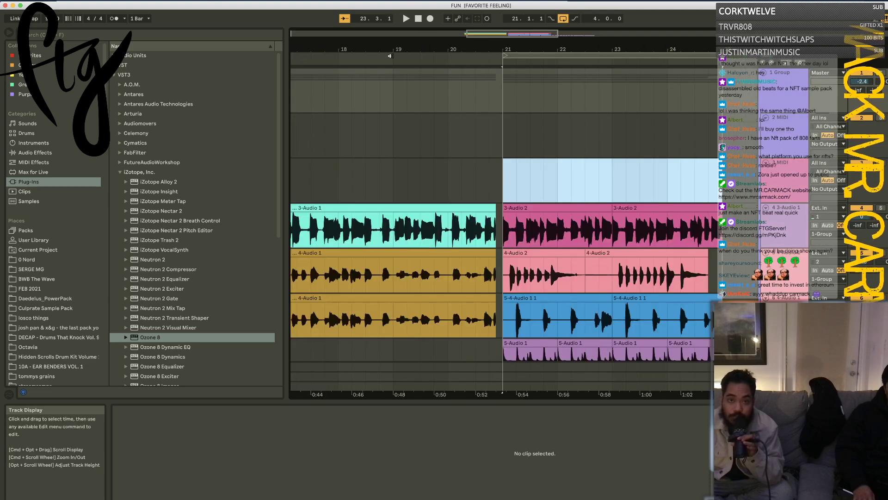
Step: Play the FUN arrangement from bar 17, and listen to the four-bar loop starting at bar 21
left_click(406, 19)
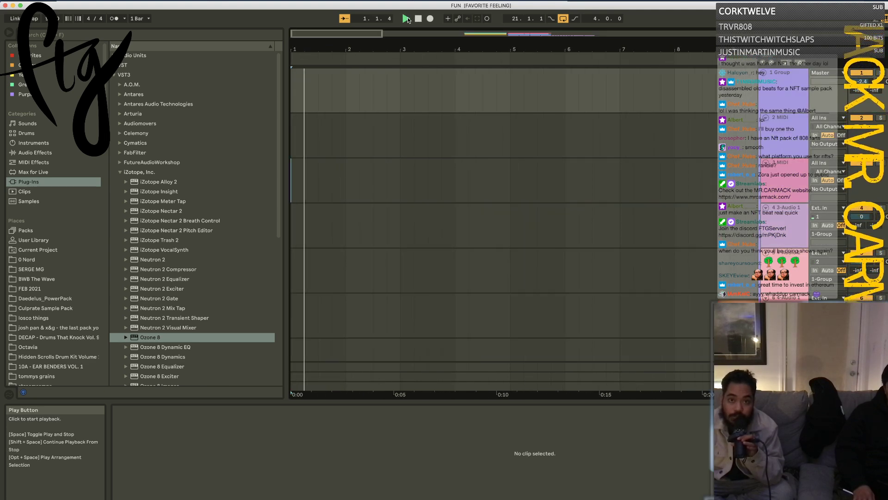
key("minus")
key("minus")
key("minus")
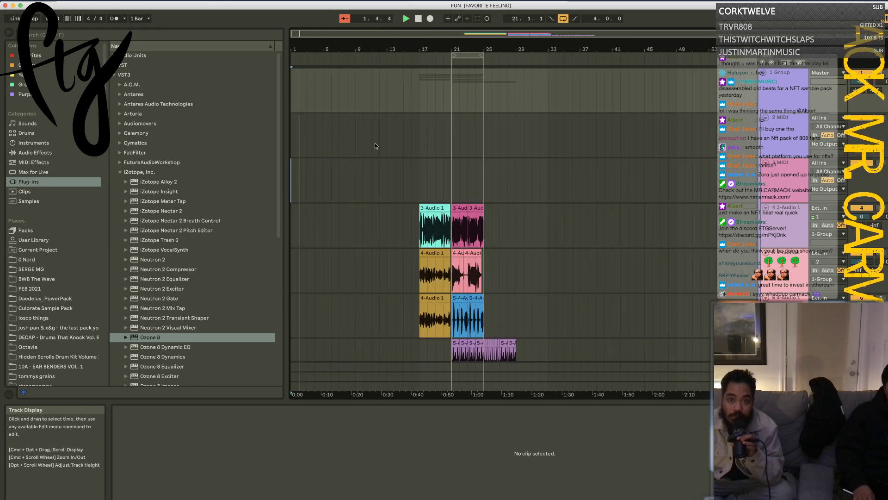
left_click(418, 189)
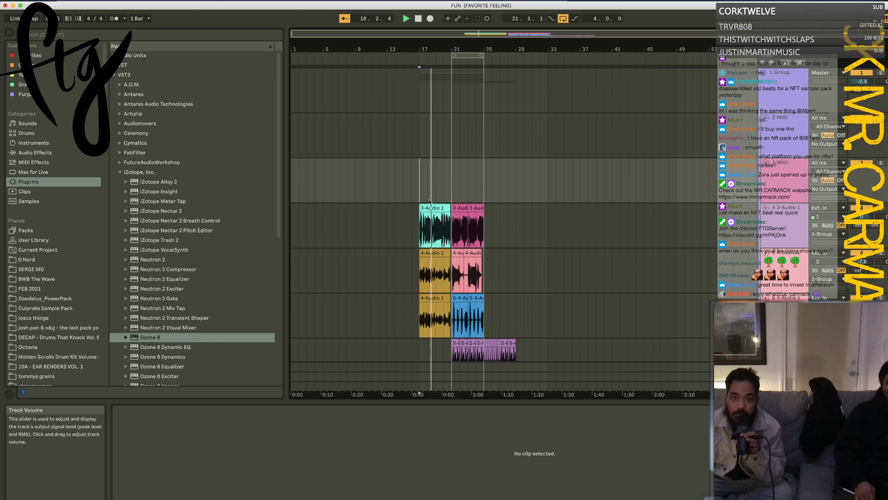
left_click_drag(449, 44, 449, 48)
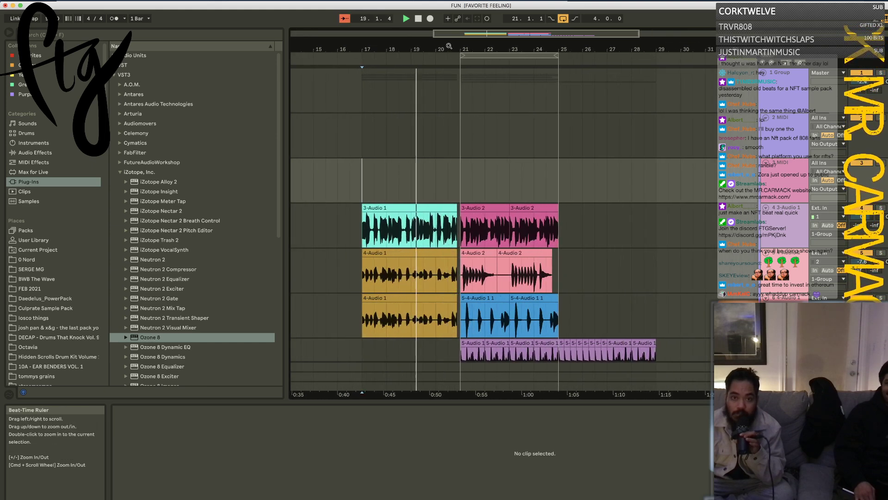
left_click(459, 181)
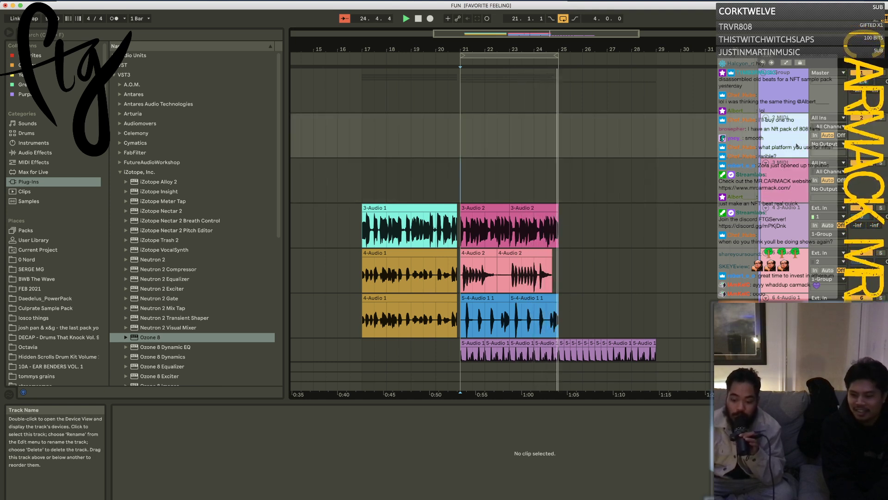
Step: Record a take on a new audio track below track 2 over the bar 21 loop and extend its later clip back to the loop start
key("super+t")
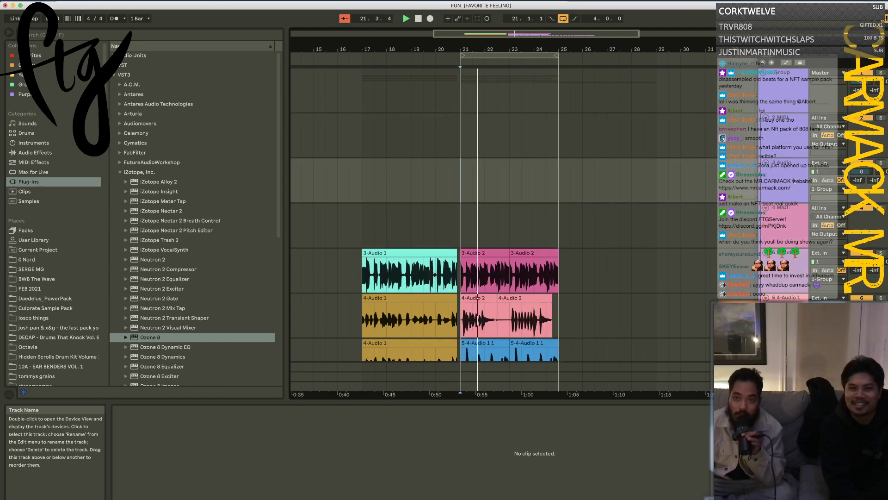
left_click(429, 19)
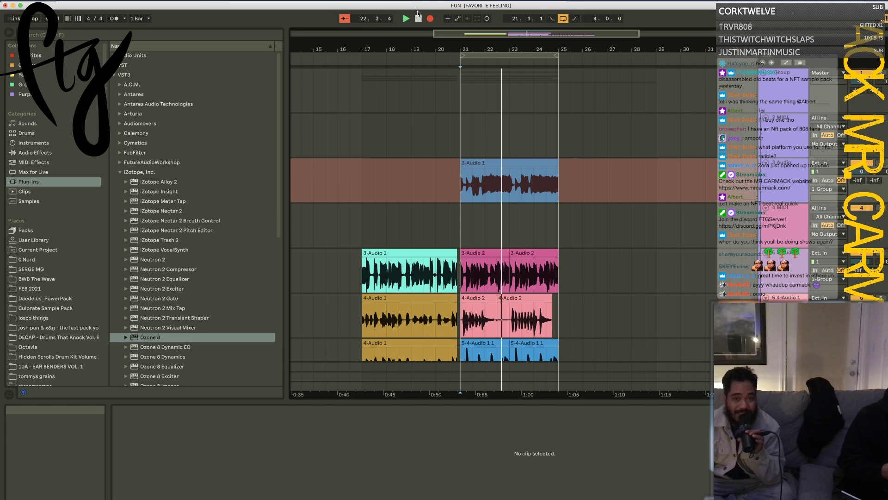
left_click(499, 174)
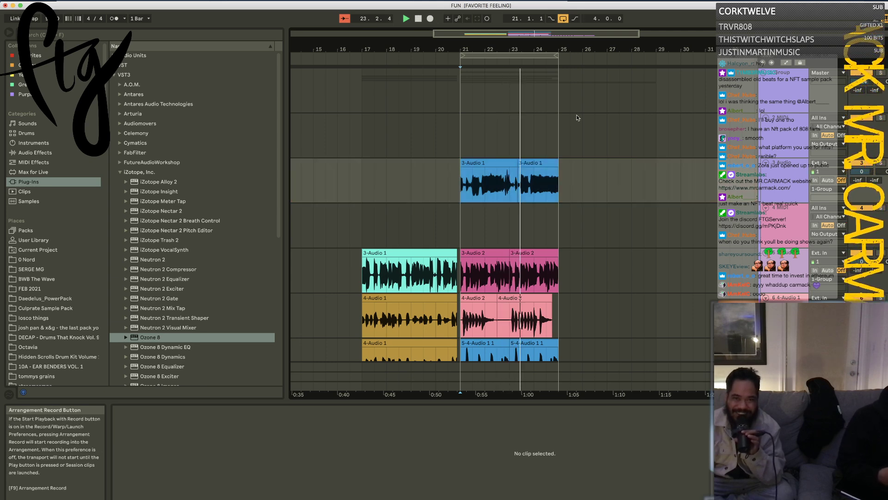
left_click(517, 165)
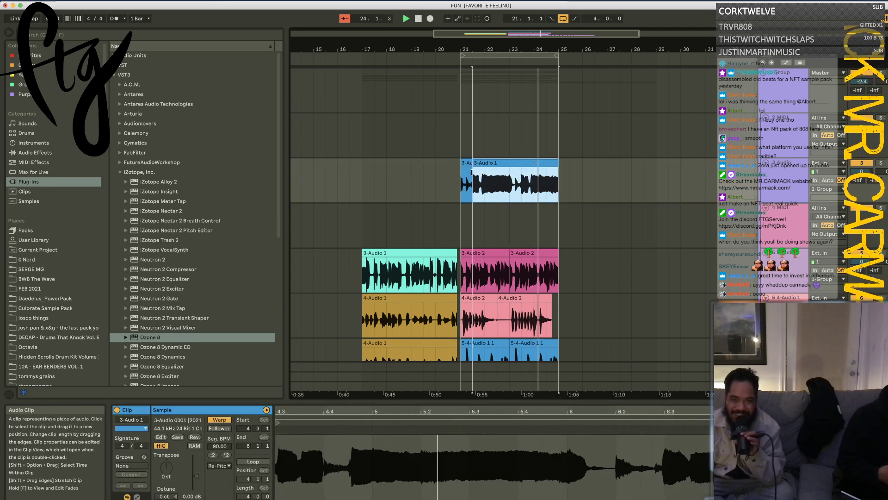
Step: Add a Reverb with 2.64 s decay and 49% dry/wet to the recorded track, followed by an Auto Filter at 1.78 kHz
left_click(35, 152)
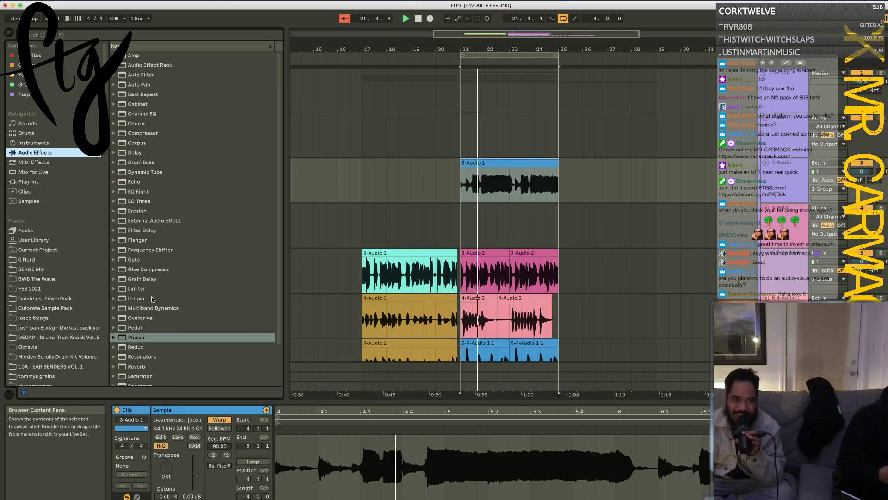
left_click(131, 341)
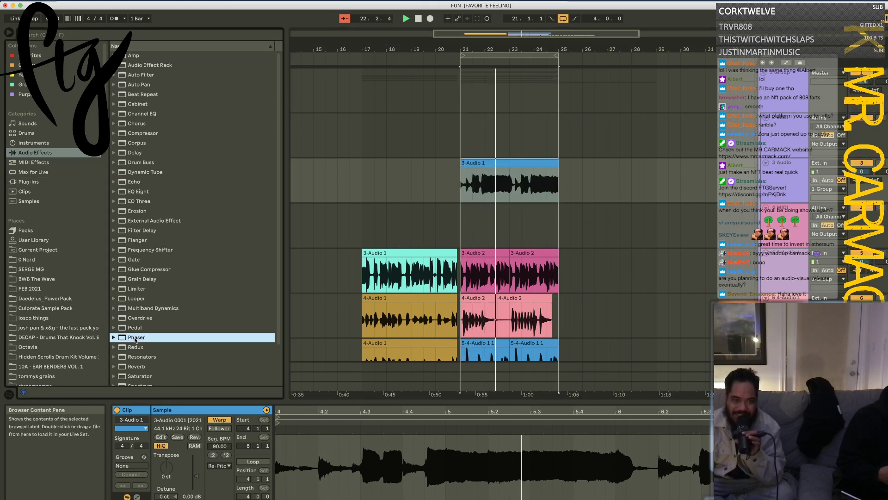
scroll(134, 343, "down", 2)
left_click(139, 344)
double_click(139, 345)
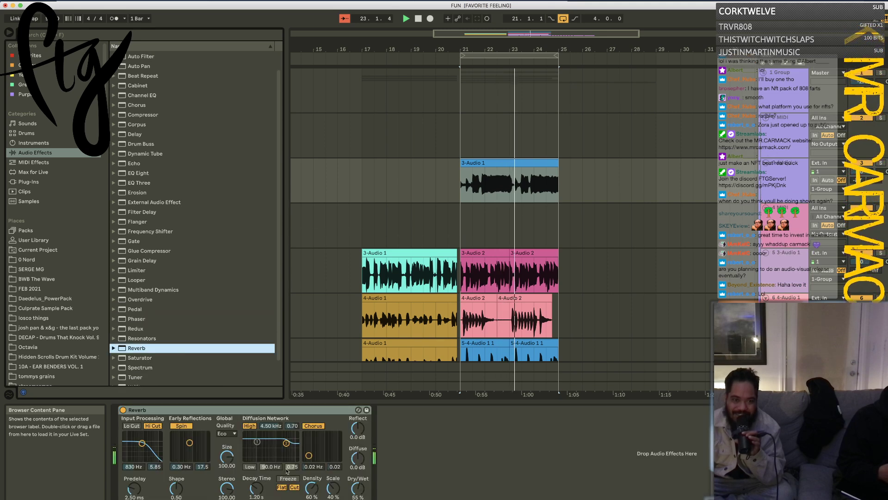
scroll(144, 75, "up", 2)
double_click(145, 76)
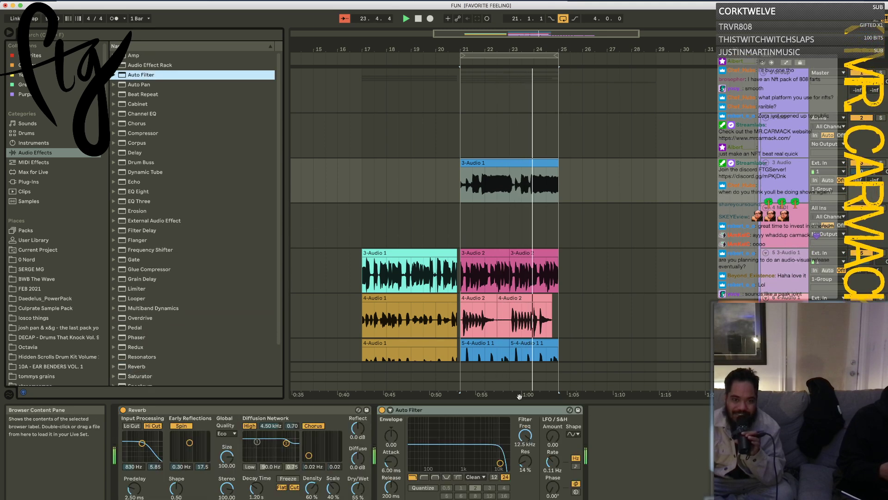
left_click_drag(256, 488, 256, 472)
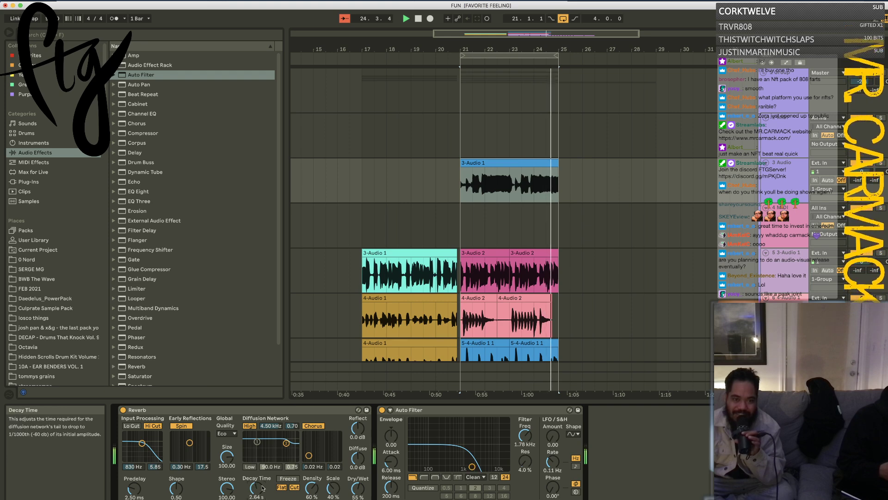
left_click_drag(357, 488, 358, 494)
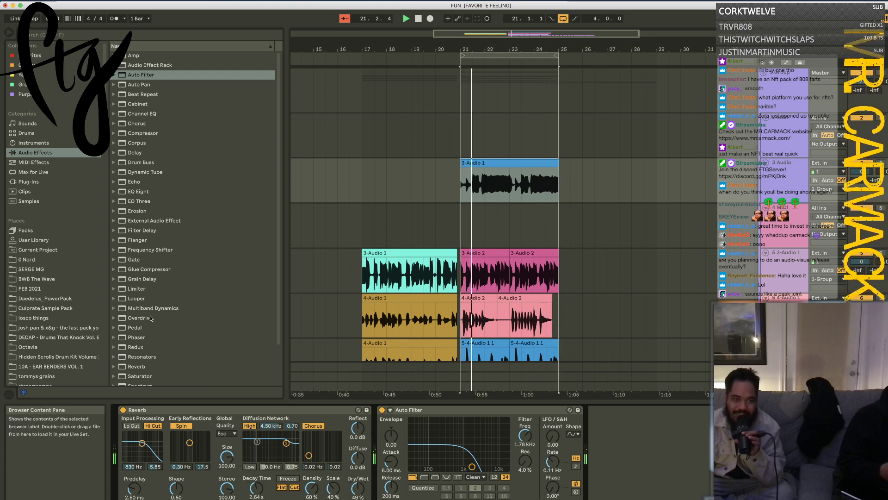
Step: Insert a Grain Delay before the Reverb in Time mode, with 5.98 ms spray, 1.26 Hz frequency and pitch 0.00
left_click_drag(139, 279, 129, 445)
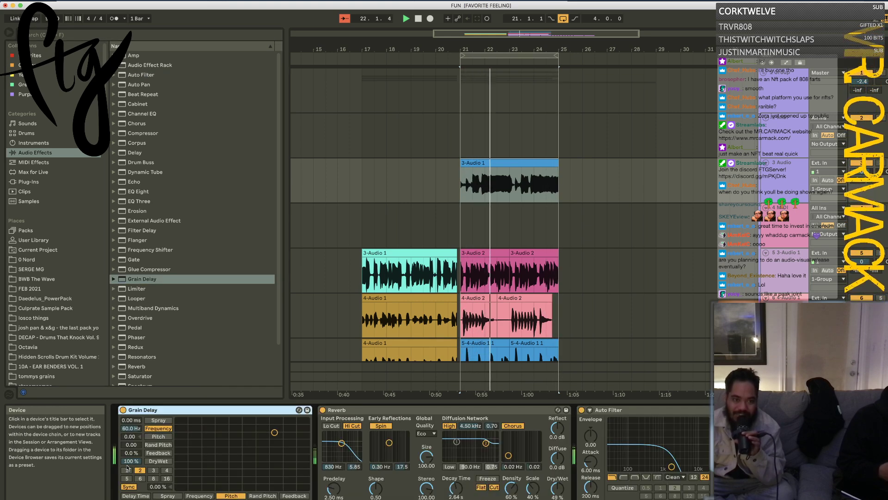
left_click(129, 487)
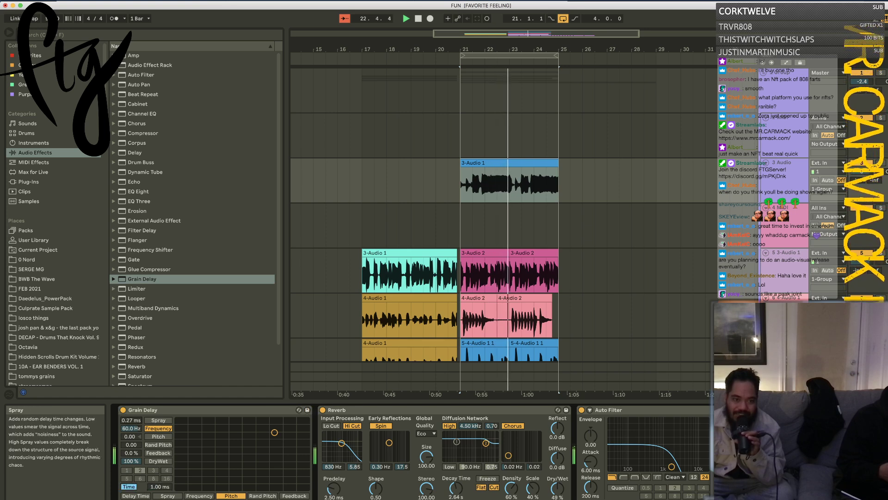
mouse_move(131, 428)
left_mouse_down()
mouse_move(131, 462)
mouse_move(130, 417)
left_mouse_up()
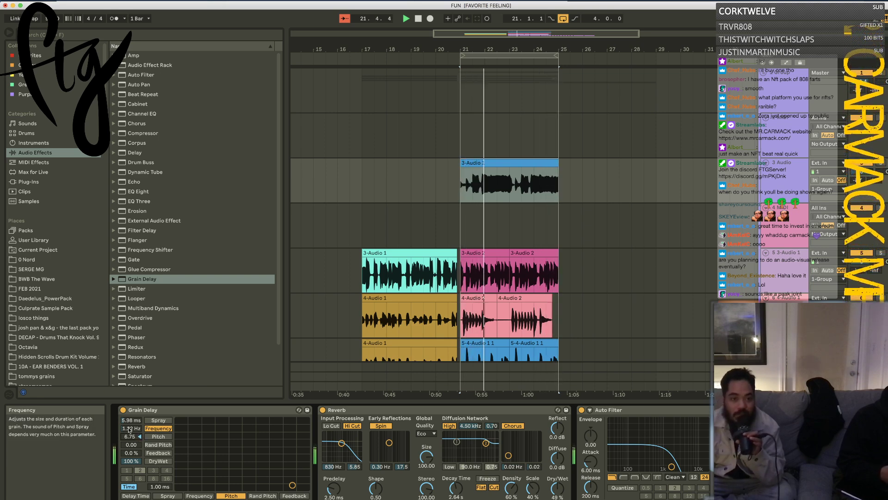
key("Delete")
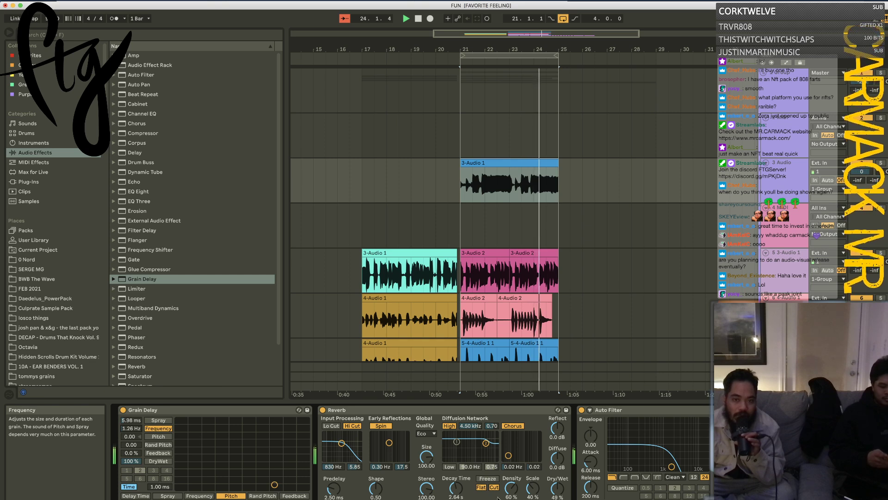
Step: Switch the Auto Filter to high-pass with a lower cutoff and listen to the loop
left_click(623, 476)
mouse_move(648, 466)
left_mouse_down()
mouse_move(660, 462)
mouse_move(647, 464)
left_mouse_up()
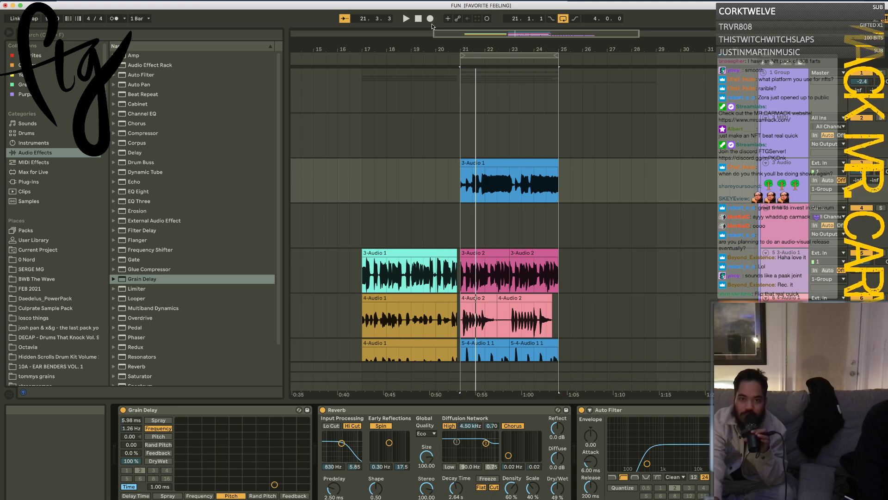
key("space")
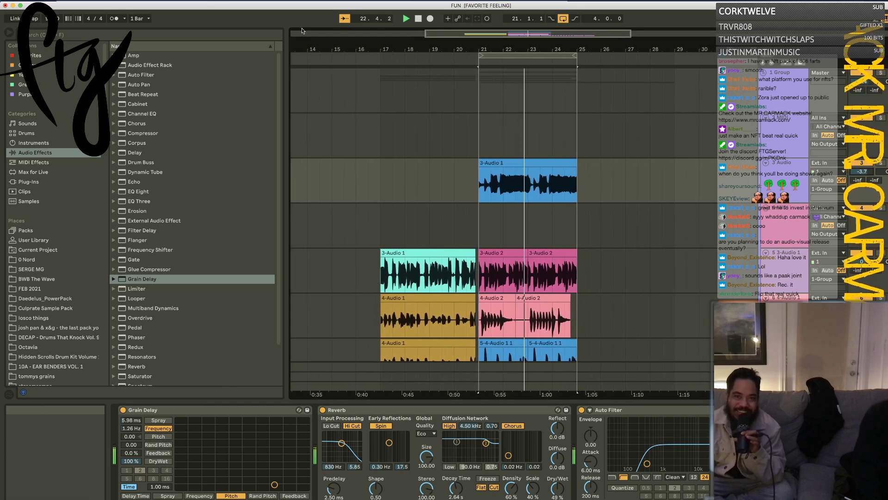
key("space")
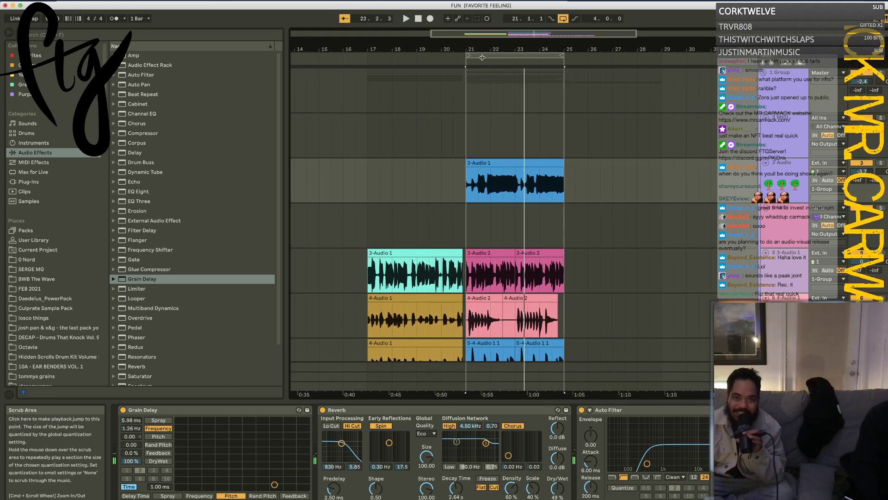
Step: Export the four-bar loop at bar 21 from the Master track as a WAV named FUNFOR NFT in the NFT folder
left_click(481, 57)
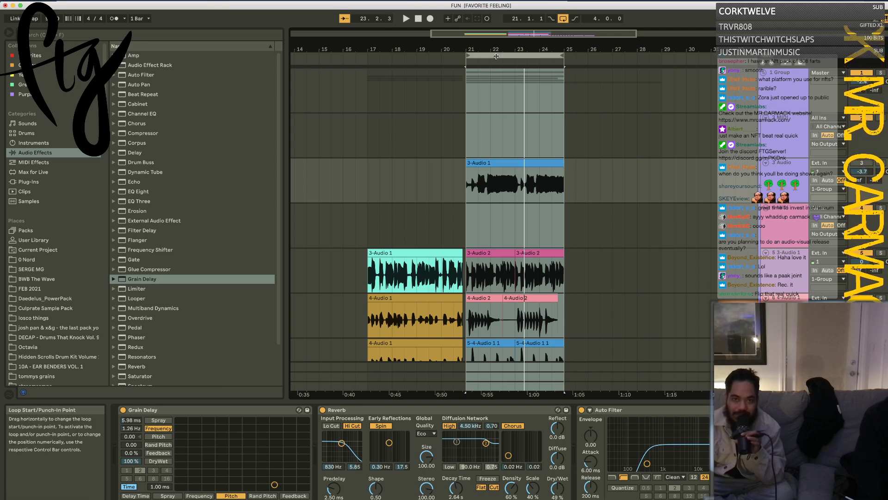
left_click(49, 1)
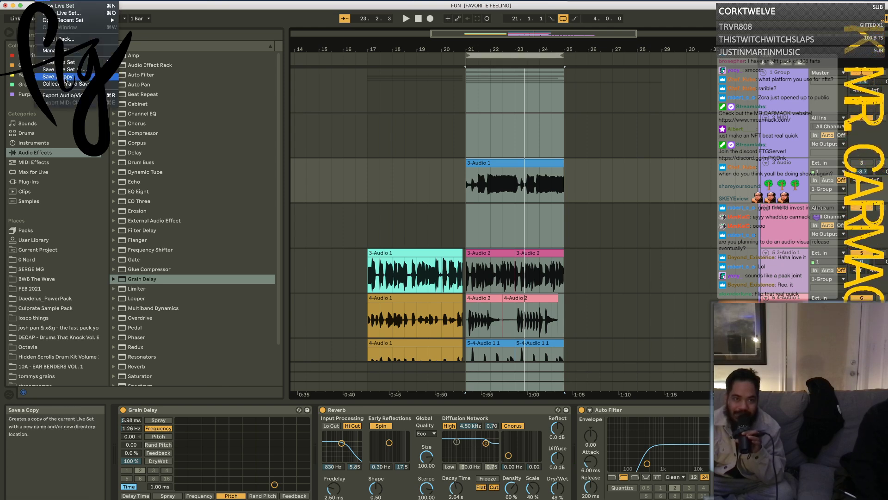
left_click(70, 96)
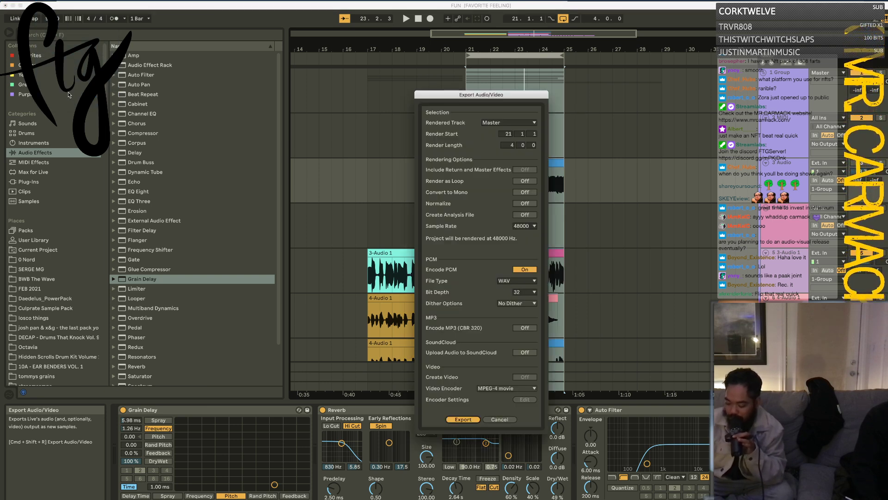
key("Return")
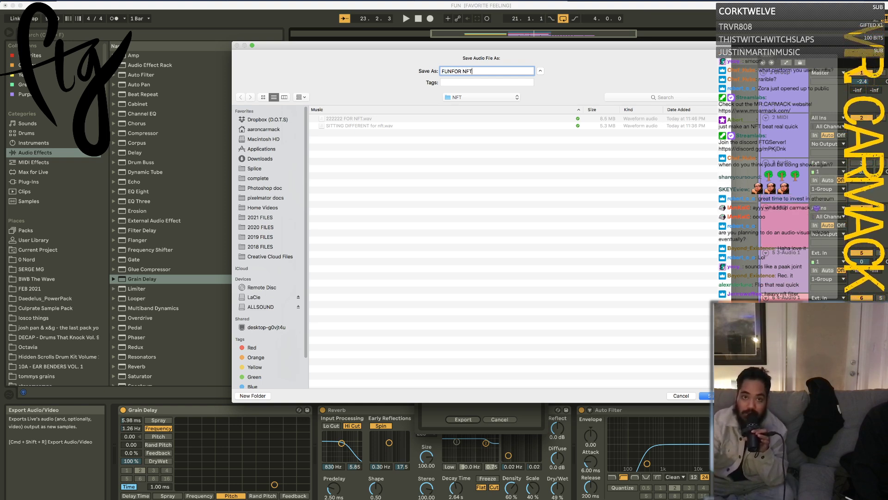
key("Return")
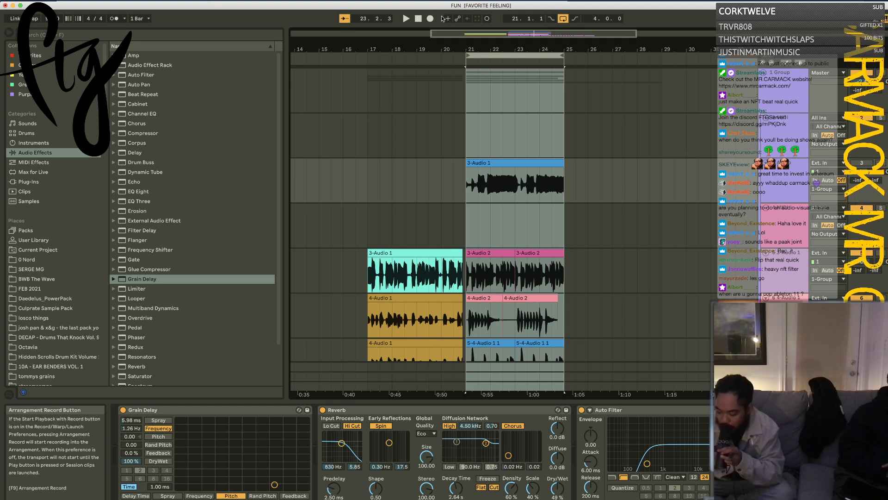
Step: Start opening another Live Set and browse to the OCTOBER folder in 2020 FILES
left_click(44, 0)
mouse_move(58, 21)
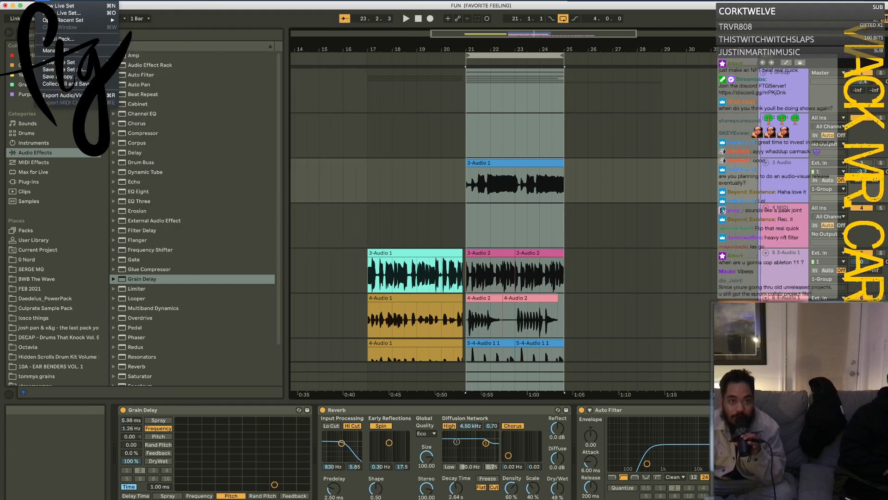
left_click(65, 12)
left_click(482, 58)
left_click(478, 89)
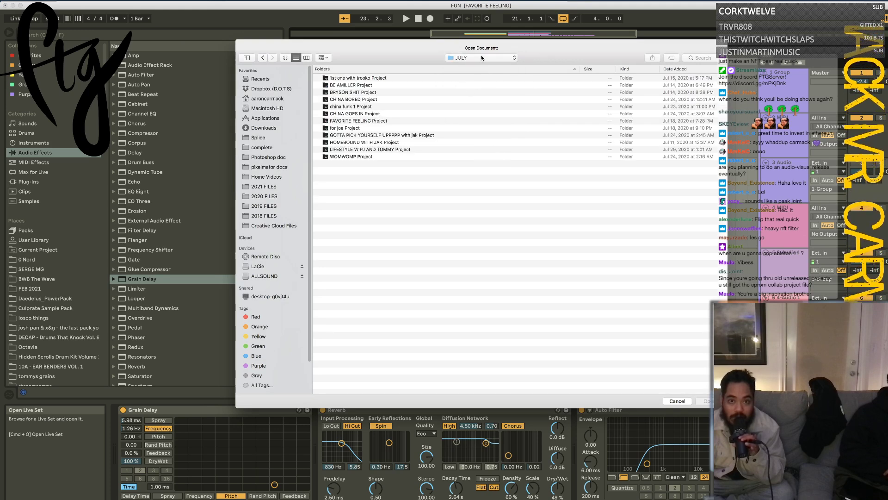
left_click(481, 57)
left_click(480, 66)
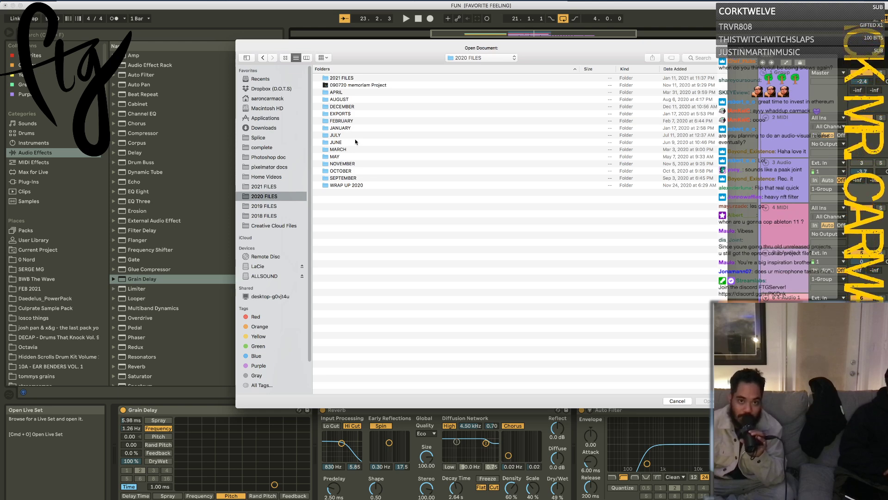
double_click(349, 172)
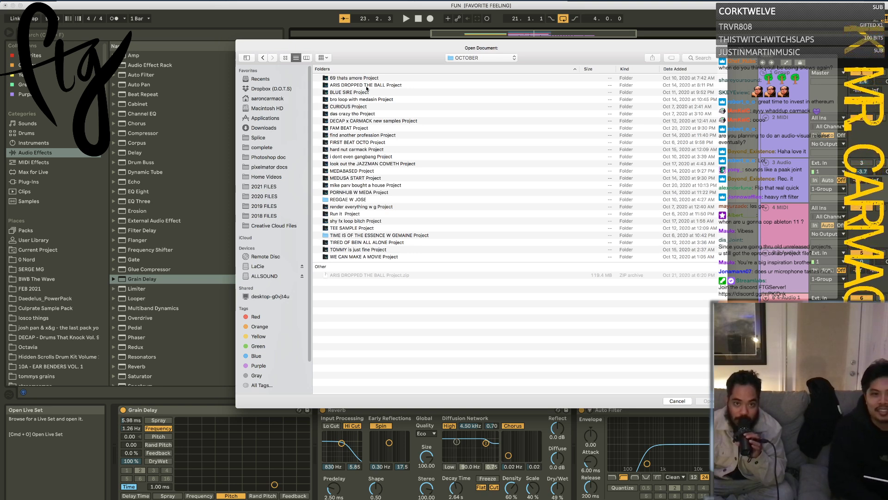
Step: Open the Live Set in the find another profession Project folder and save the changes to FUN
left_click(367, 79)
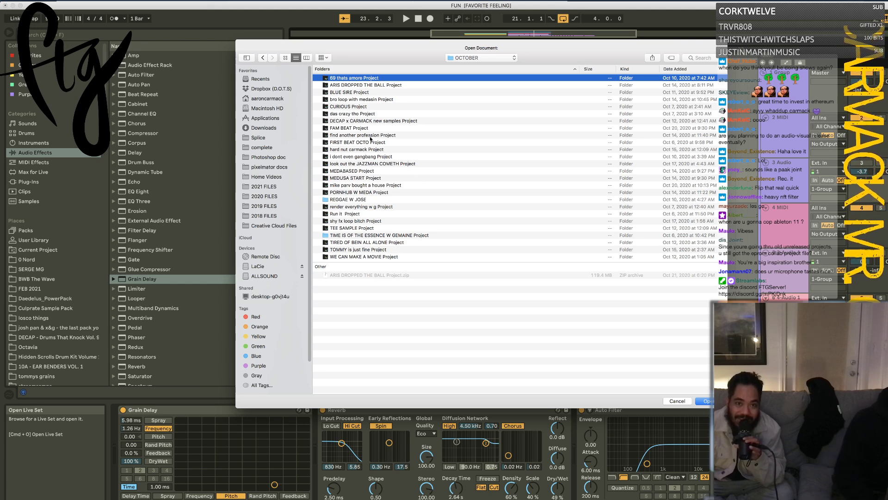
double_click(370, 135)
double_click(362, 111)
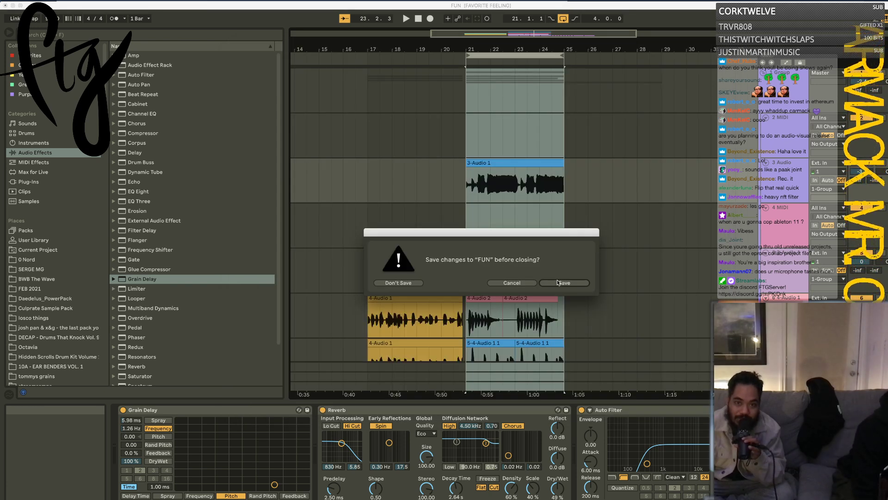
left_click(557, 281)
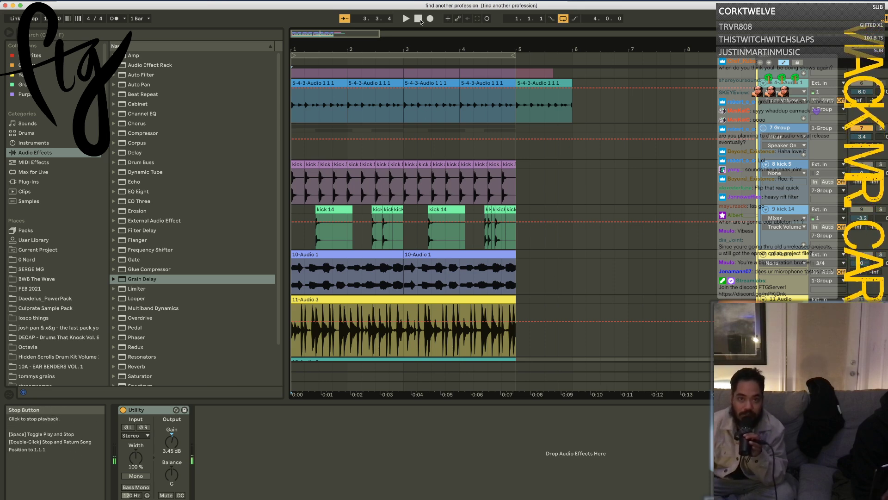
Step: Play the four-bar loop and duplicate its contents on all tracks until the arrangement spans 16 bars
key("space")
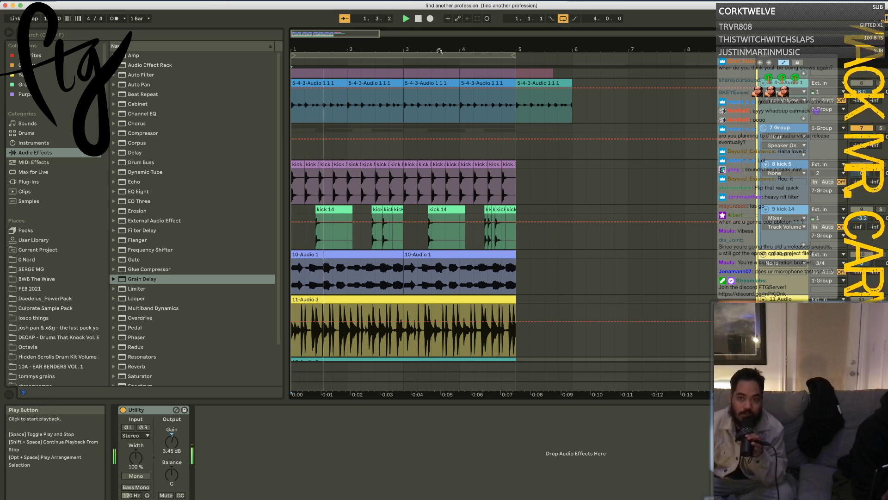
scroll(660, 276, "down", 3)
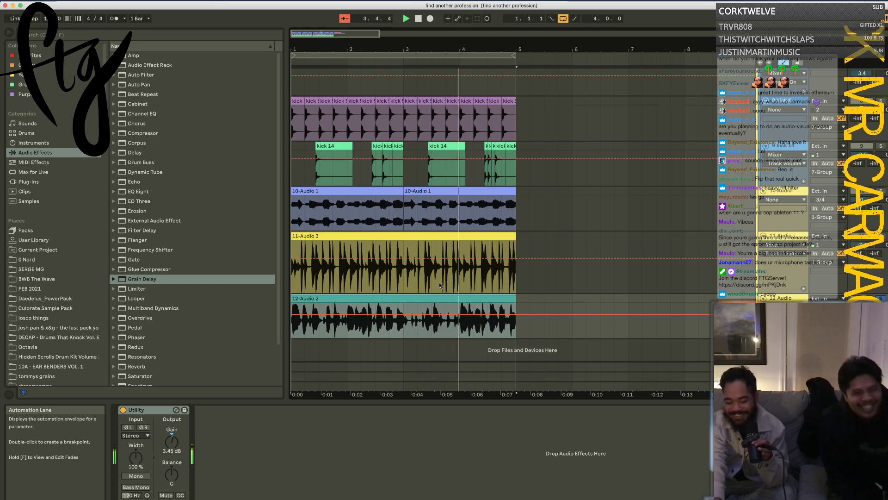
key("super+d")
key("super+d")
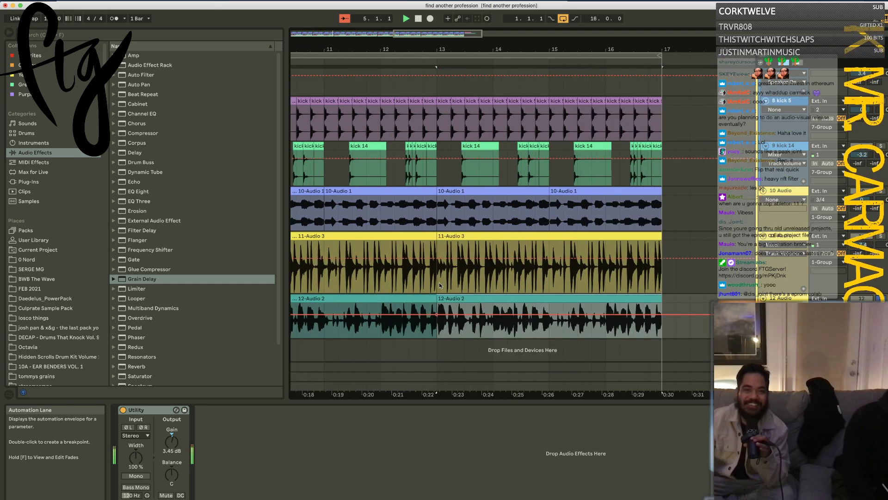
left_click_drag(470, 53, 462, 33)
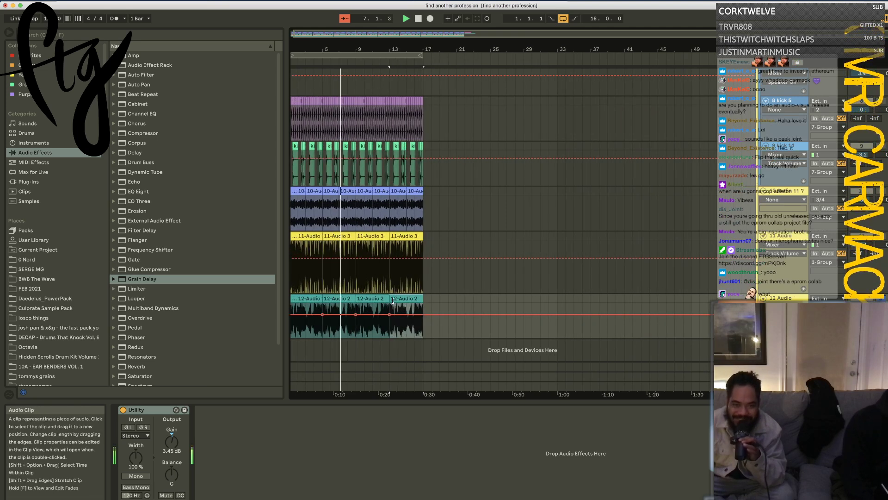
Step: Consolidate the 12-Audio 2 clips into one 16-bar clip, listen to the loop, and duplicate the arrangement to 32 bars
key("super+j")
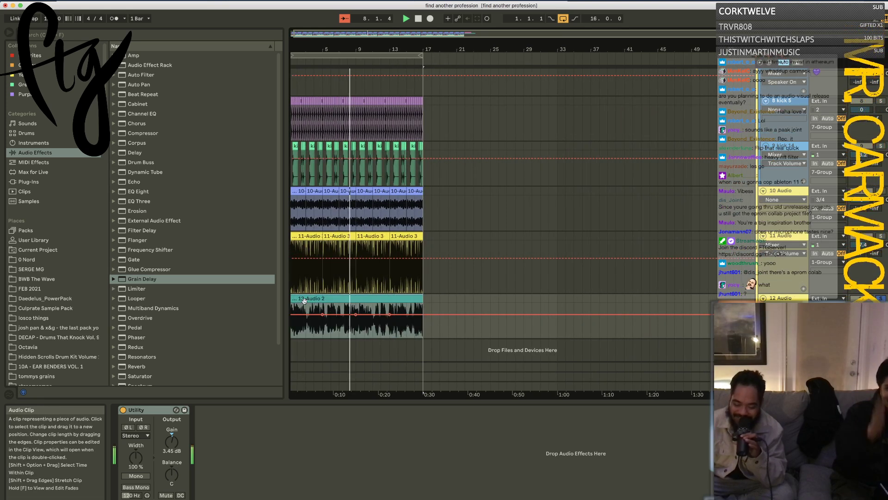
key("space")
key("space")
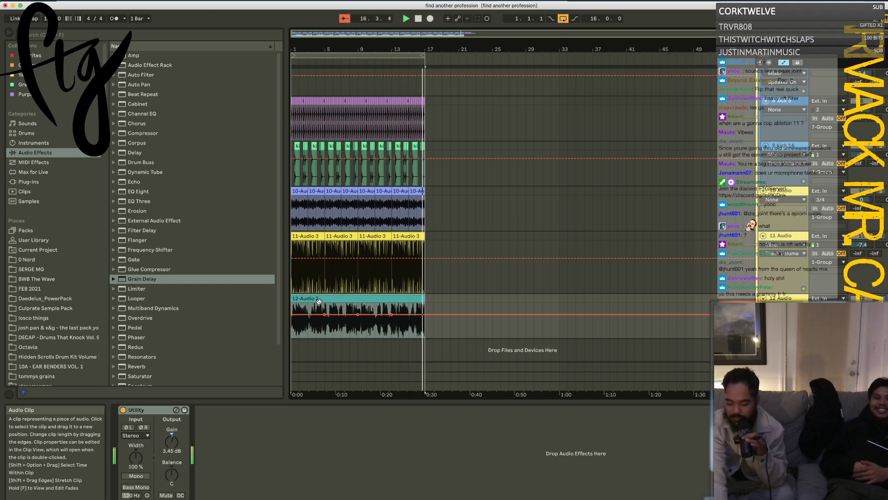
key("super+d")
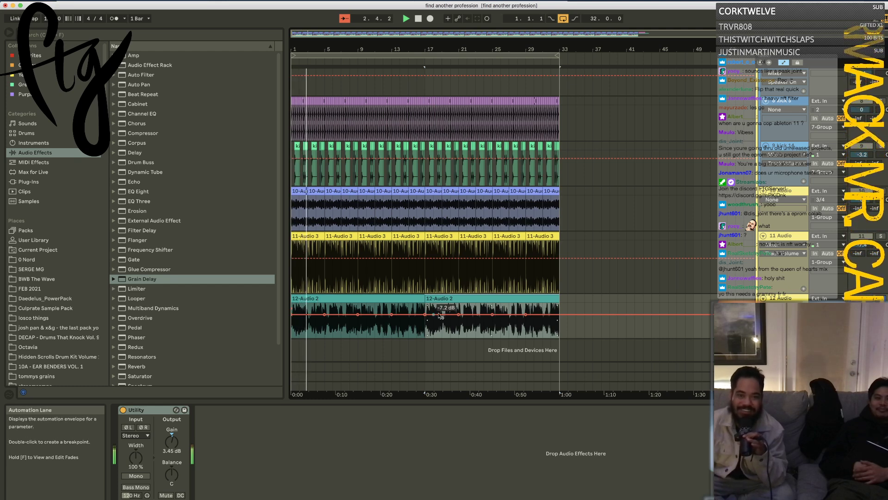
Step: Extend the second 12-Audio 2 clip's start back to bar 9 and delete the first 12-Audio 2 clip
left_click_drag(425, 298, 357, 298)
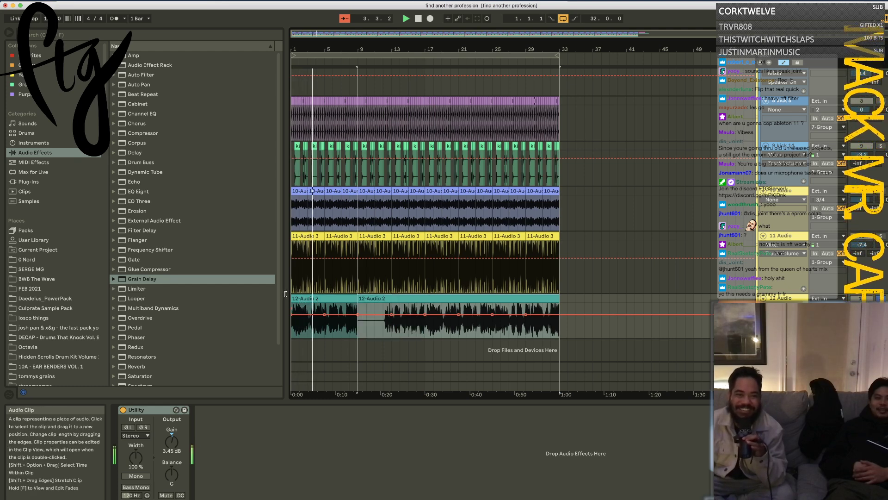
left_click(311, 298)
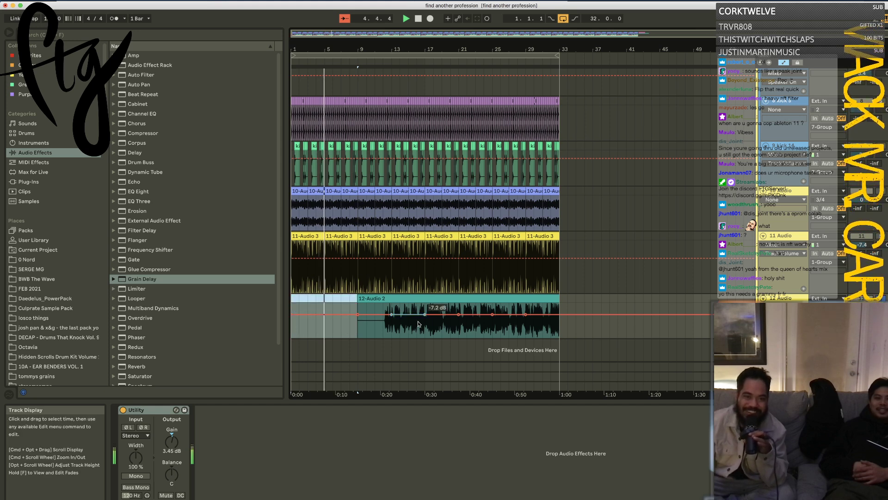
key("Delete")
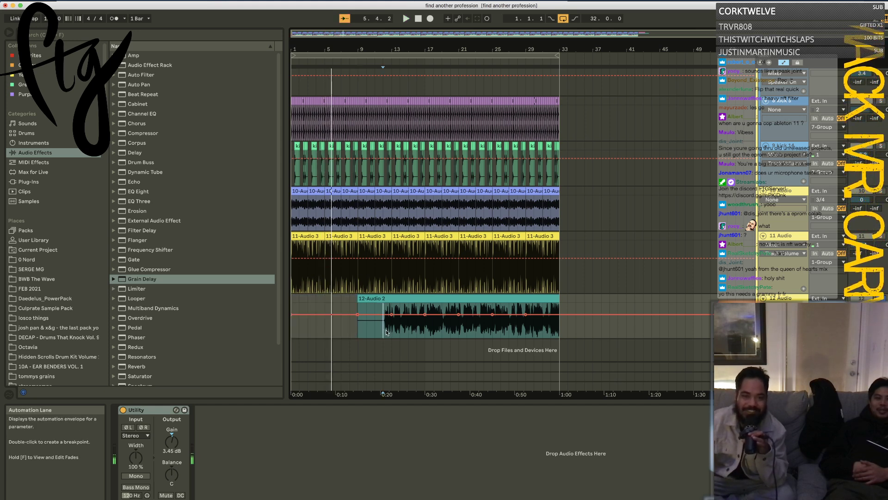
Step: Listen through the arrangement, lengthen the loop to 49 bars, and extend the end of the 12-Audio 2 clip to just past bar 34
key("space")
key("space")
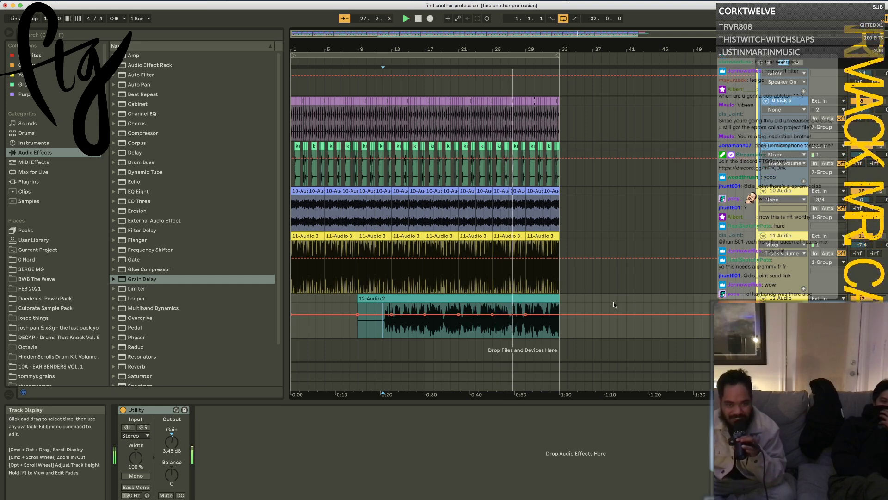
scroll(417, 209, "right", 1)
scroll(418, 209, "right", 2)
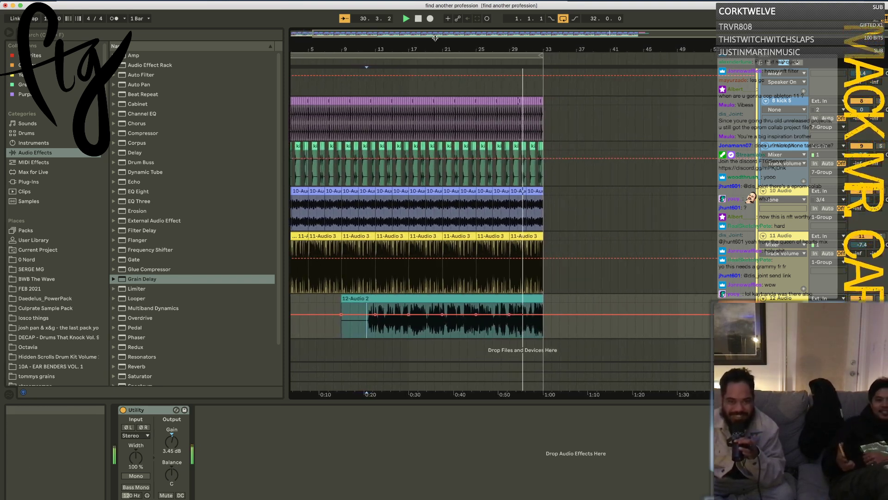
left_click_drag(537, 55, 680, 98)
left_click(632, 331)
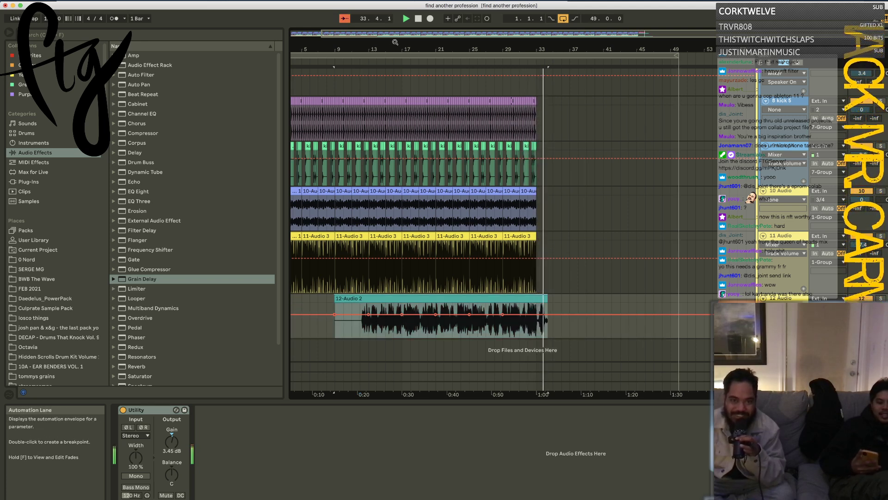
left_click_drag(419, 393, 416, 394)
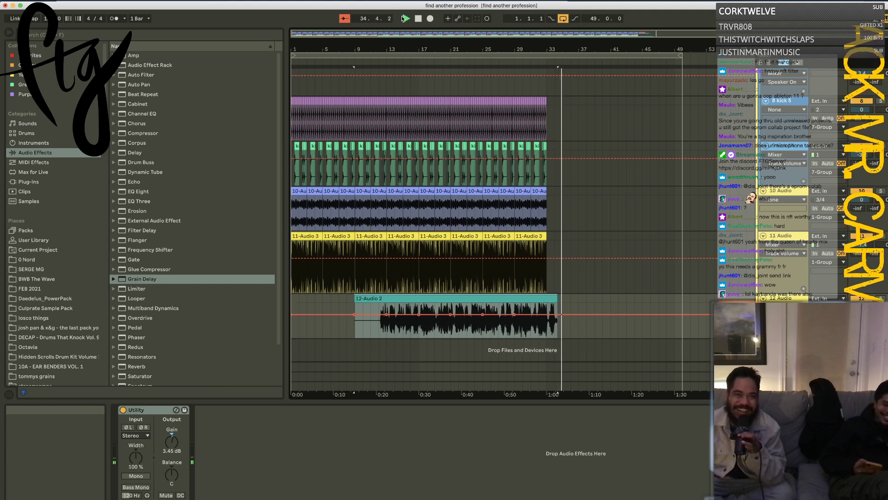
left_click(418, 19)
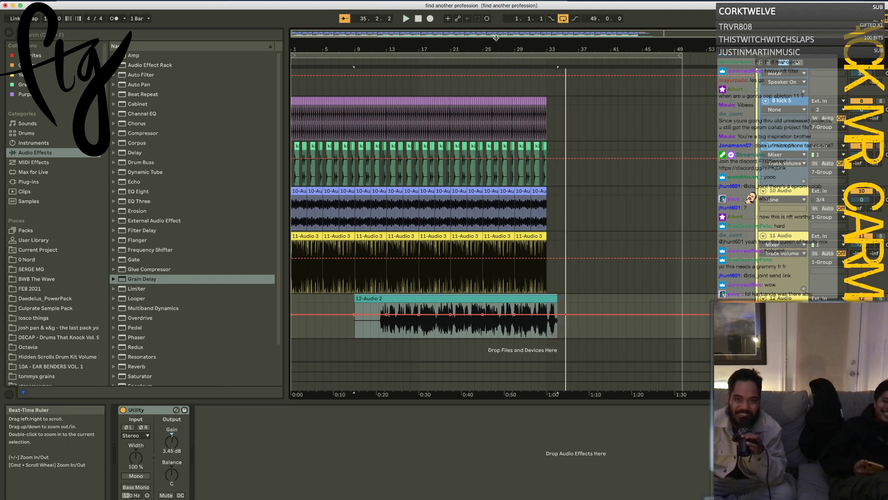
Step: Set the loop length to 33 bars and play the arrangement from bar 1
left_click_drag(500, 48, 501, 54)
left_click_drag(728, 56, 568, 60)
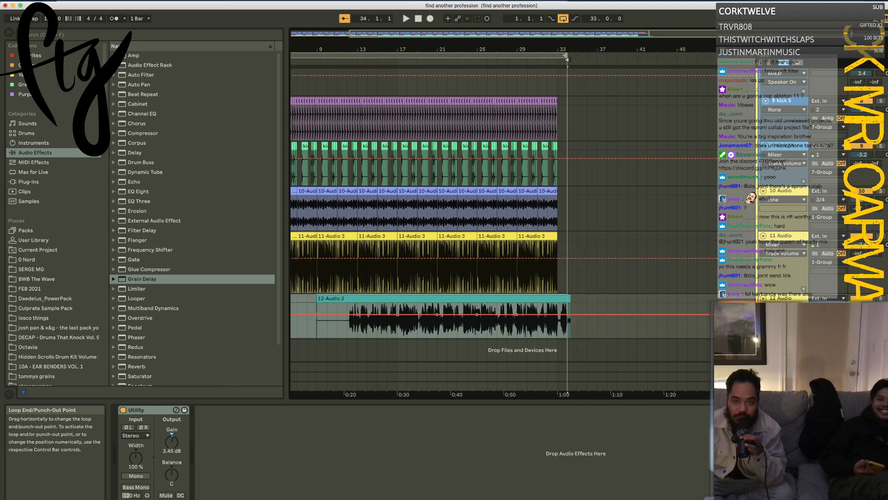
left_click(557, 132)
key("space")
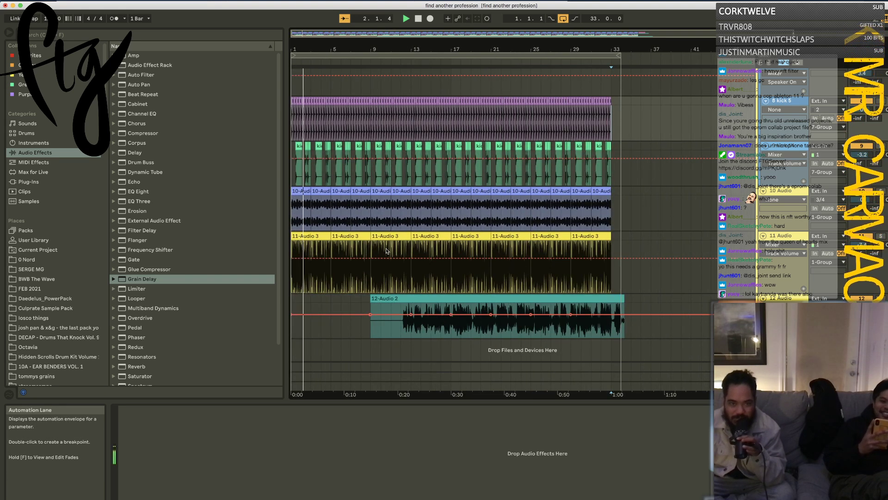
Step: Deactivate the kick 5 clips from bar 9 to bar 17 while the loop plays
left_click(367, 252)
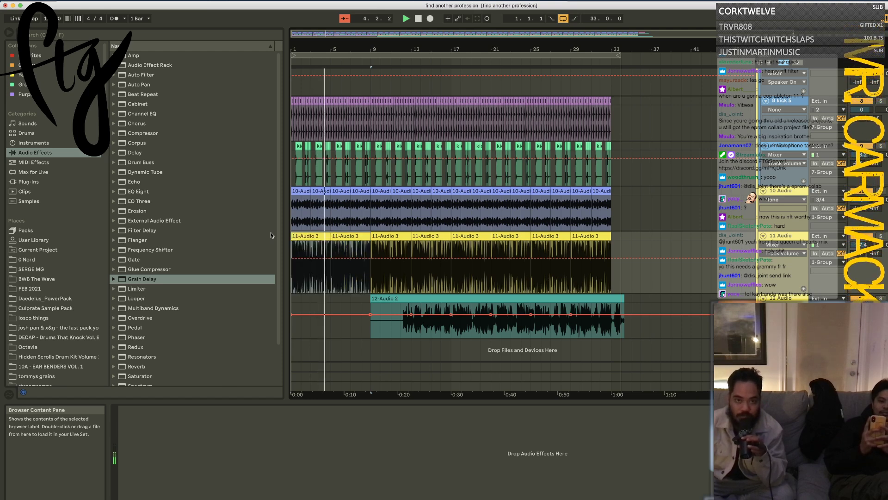
scroll(370, 229, "up", 5)
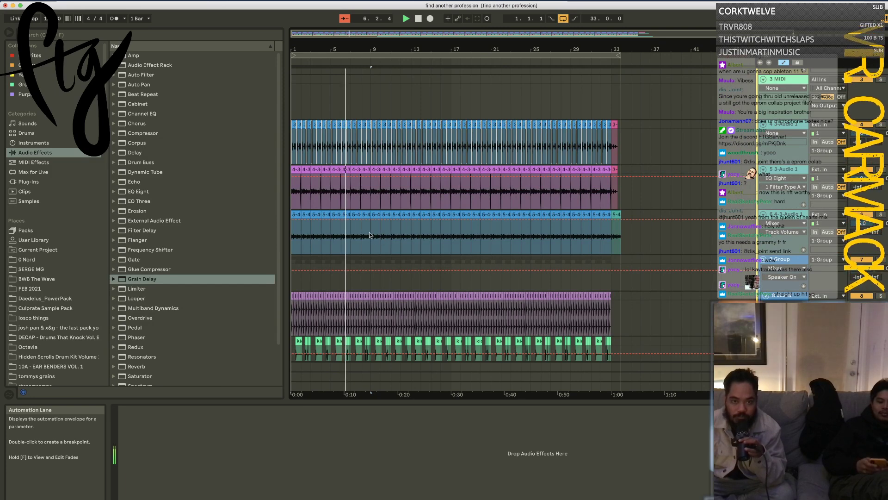
left_click_drag(371, 282, 450, 316)
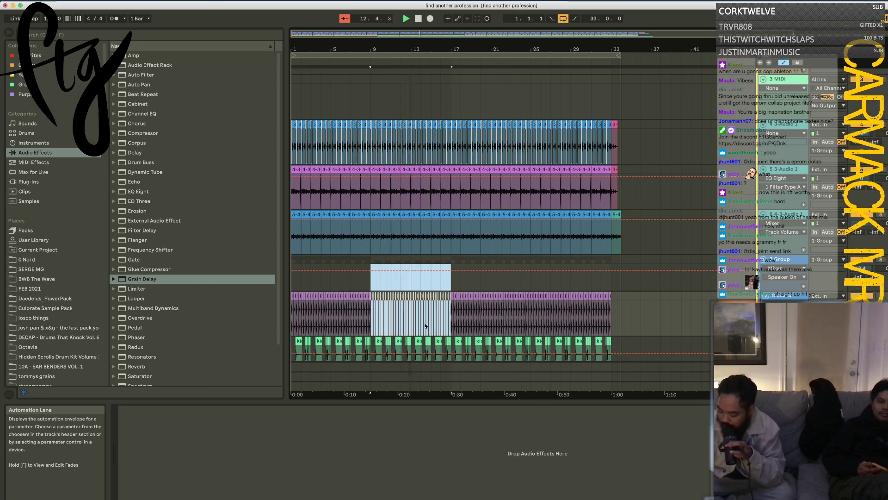
scroll(426, 324, "down", 3)
scroll(425, 318, "down", 2)
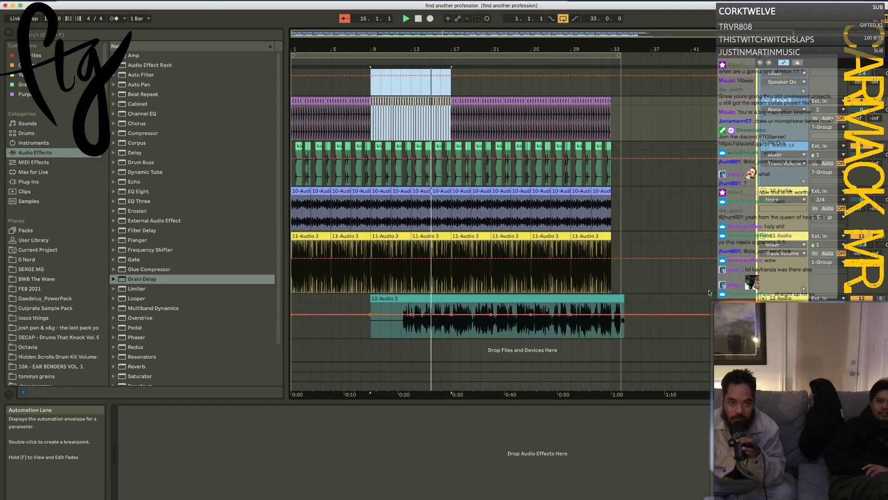
scroll(453, 120, "up", 2)
left_click_drag(453, 119, 441, 74)
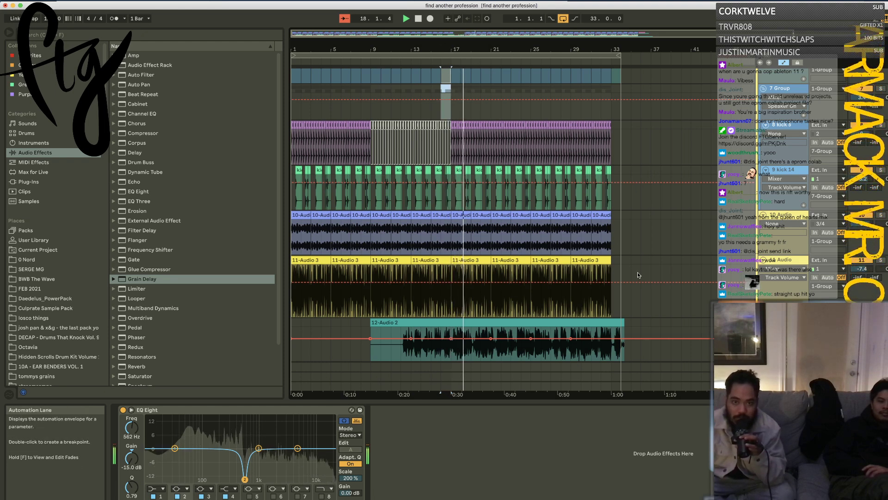
scroll(638, 272, "down", 1)
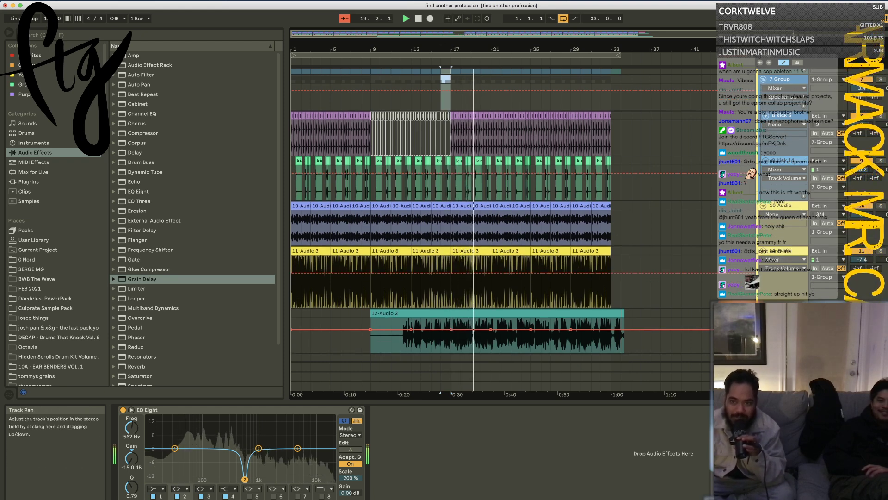
left_click(712, 329)
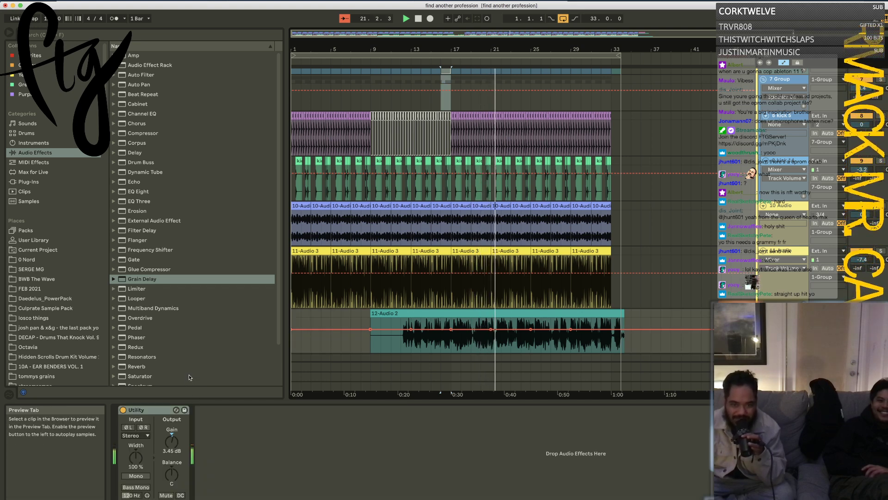
scroll(189, 368, "down", 3)
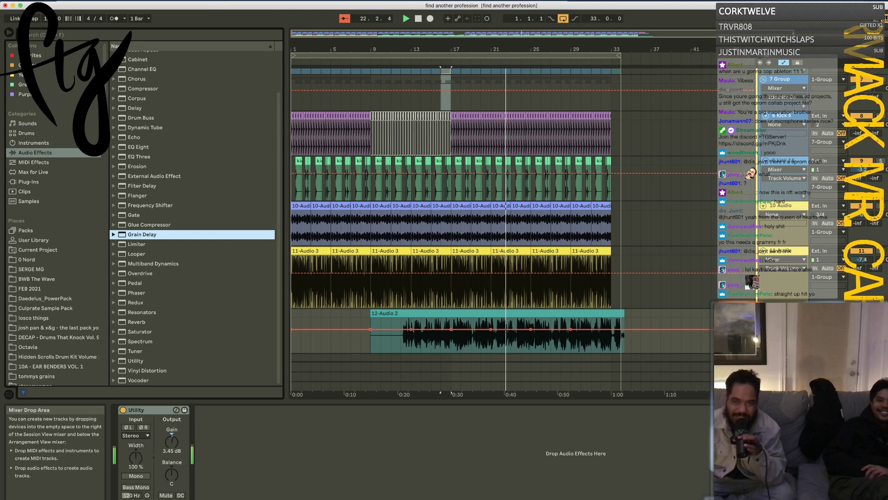
Step: Select the 33-bar loop range and export the Master as a 32-bit WAV at 48000 Hz
left_click(358, 56)
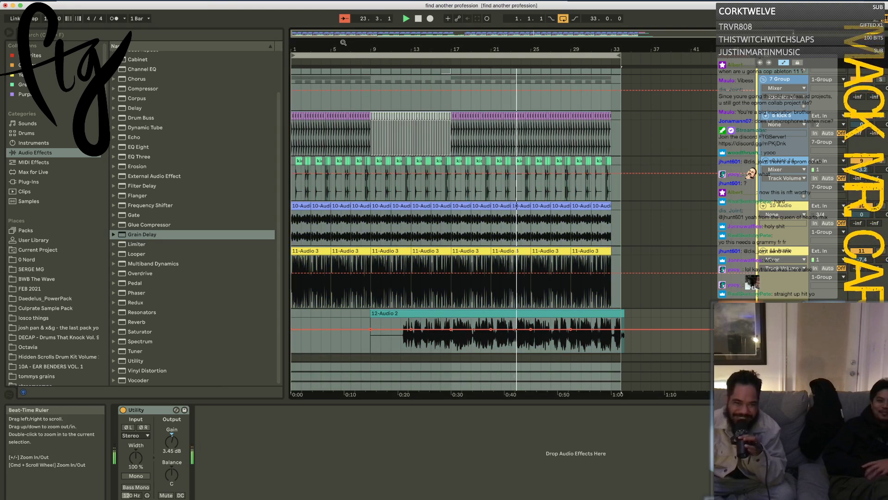
left_click(44, 2)
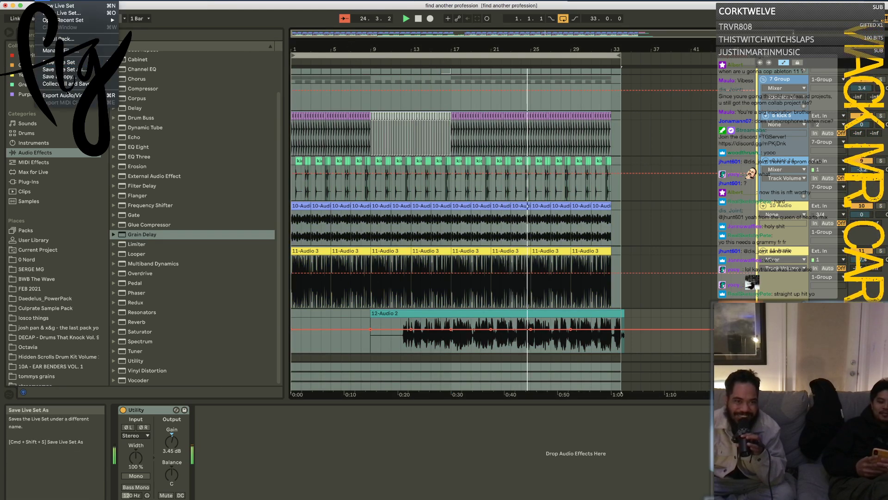
left_click(69, 94)
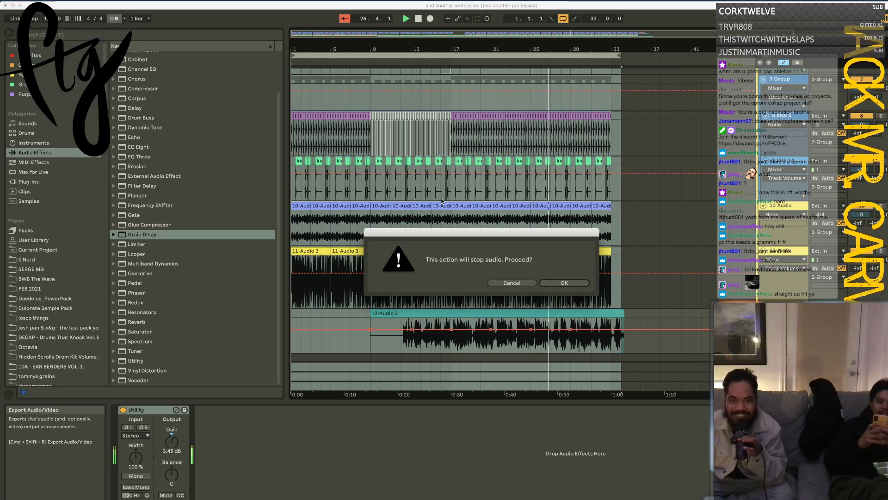
left_click(564, 283)
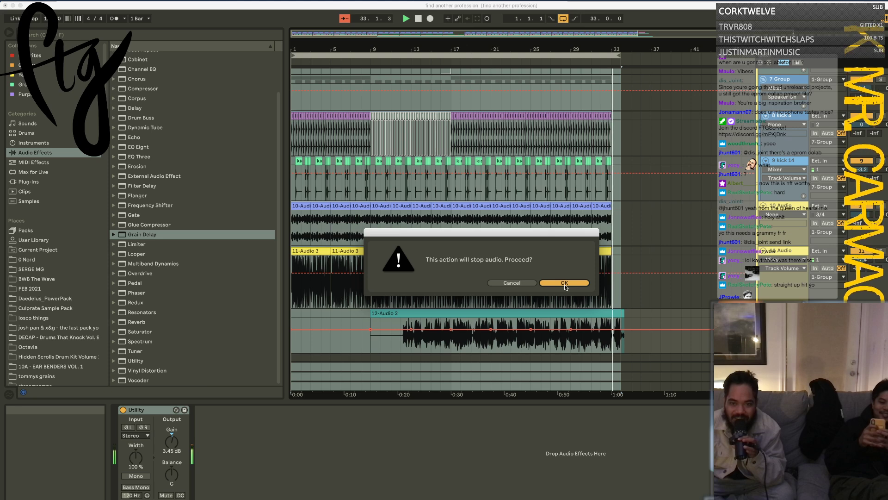
left_click(565, 284)
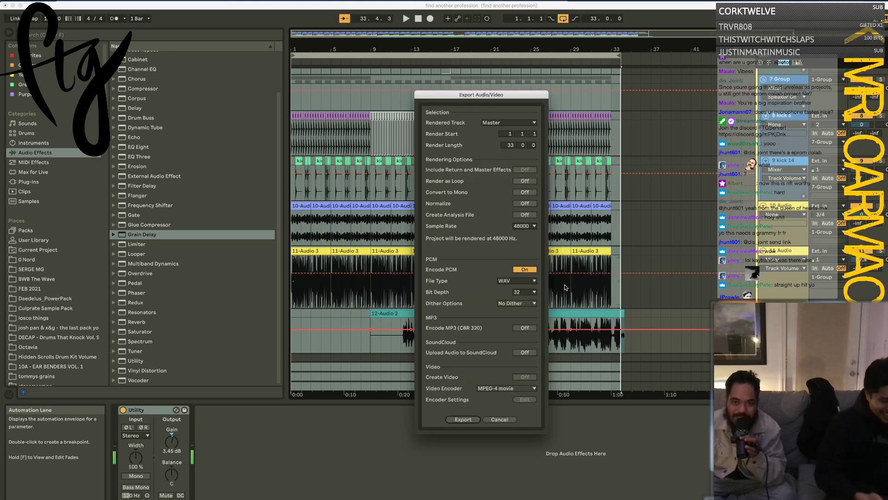
left_click(463, 419)
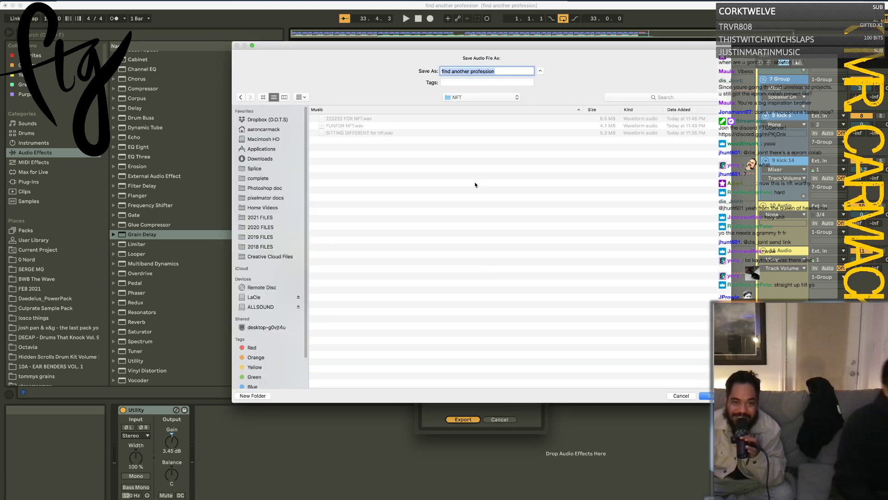
Step: Save the exported audio as find another profession in the artist's folder inside ARTISTS SHARE FILES
left_click(465, 97)
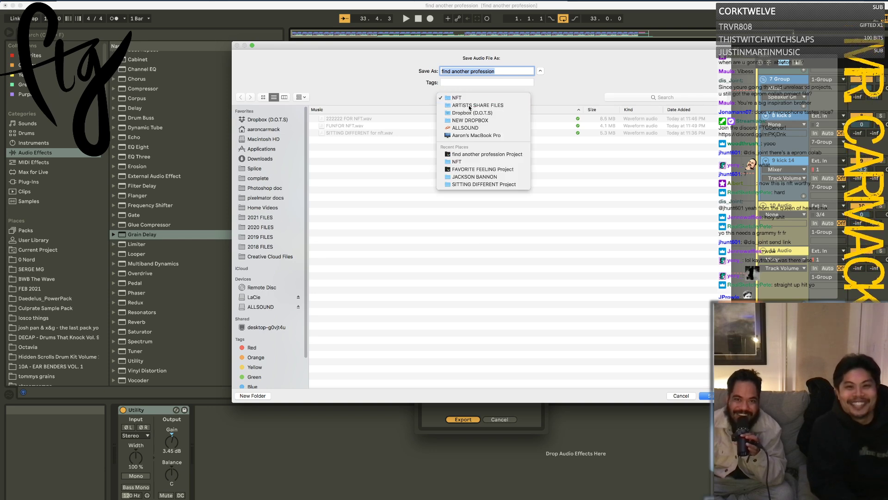
left_click(469, 105)
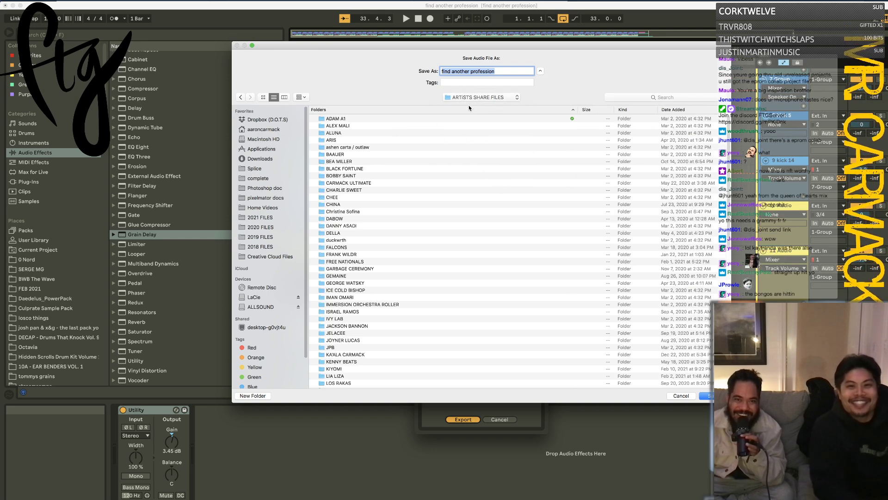
double_click(347, 190)
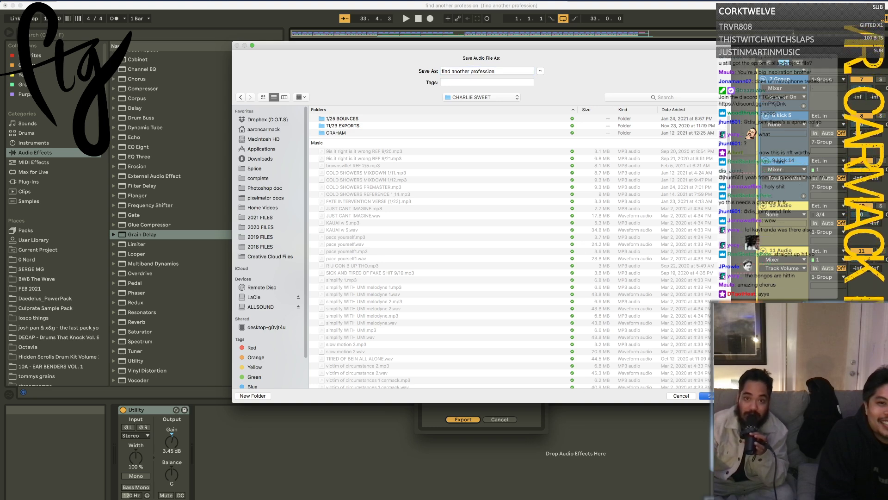
key("Return")
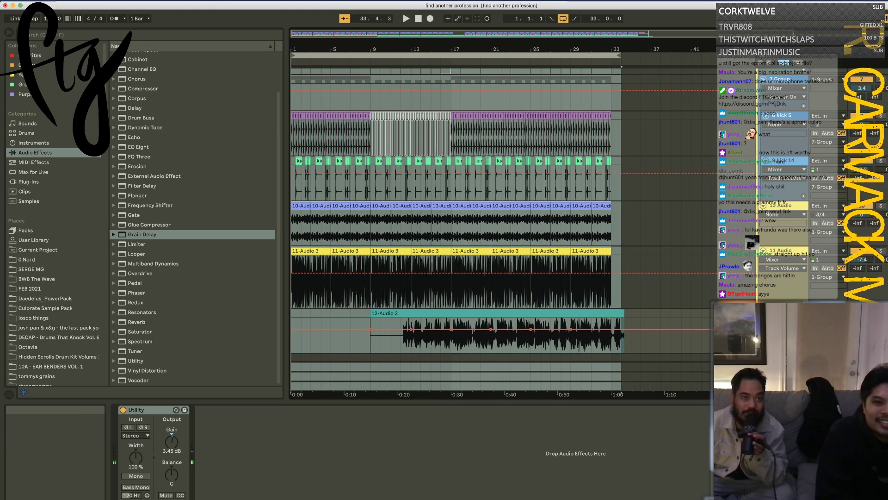
Step: Open look out the JAZZMAN COMETH.als from its project folder in OCTOBER, saving the changes to find another profession
left_click(45, 1)
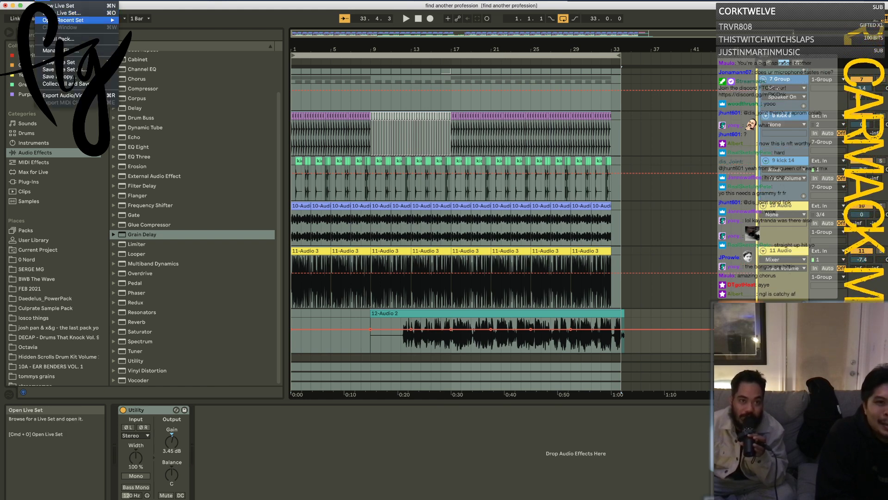
left_click(45, 13)
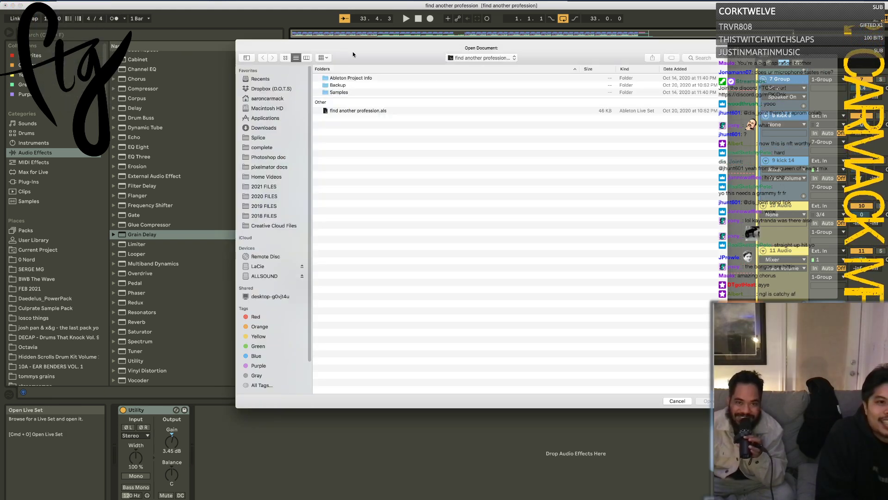
left_click(513, 58)
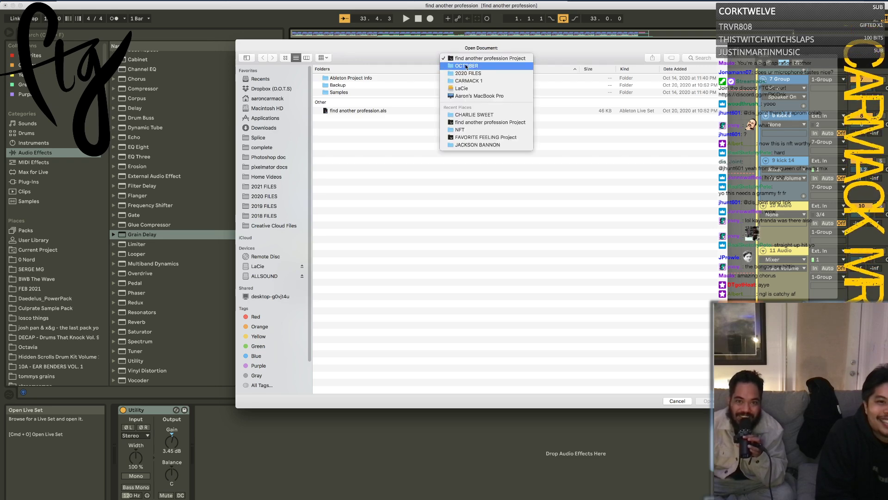
left_click(466, 69)
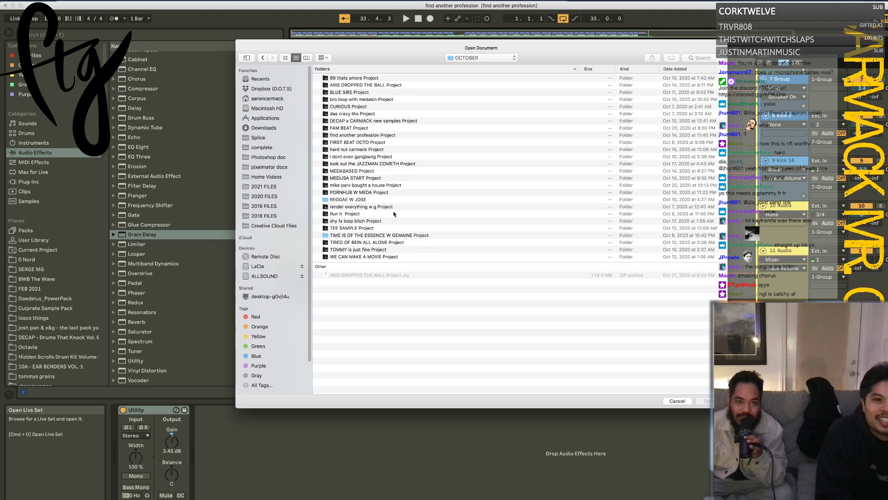
double_click(368, 165)
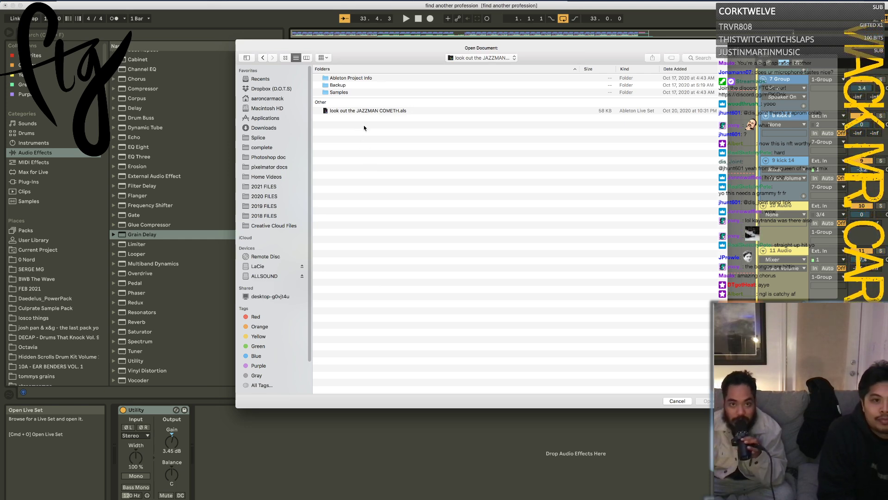
left_click(336, 110)
double_click(336, 110)
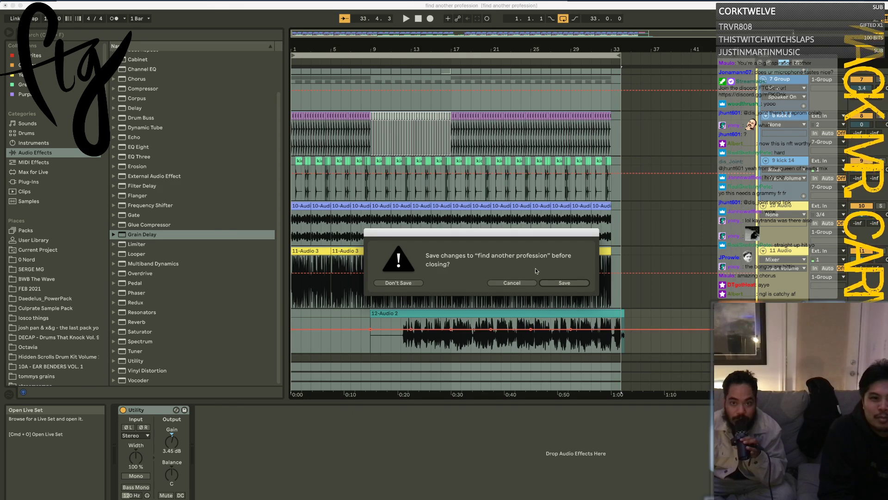
left_click(562, 284)
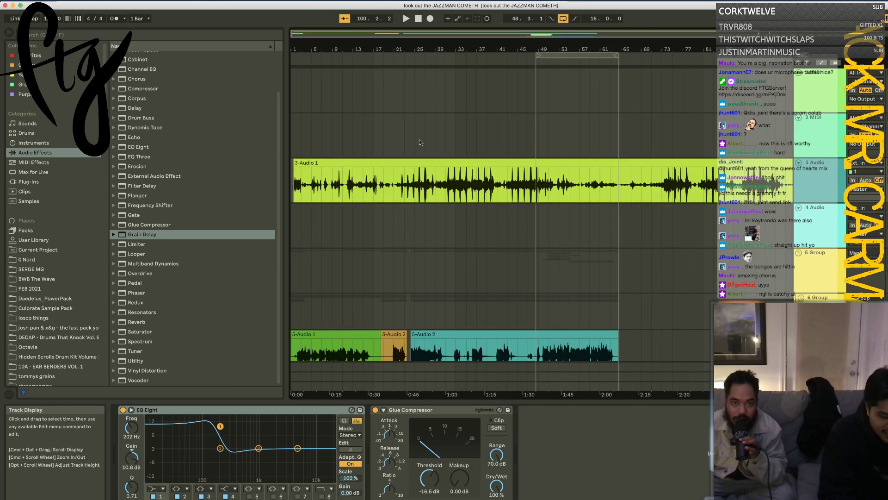
Step: Play the JAZZMAN arrangement from about bar 43 to listen to the section around the 16-bar loop
left_click(406, 18)
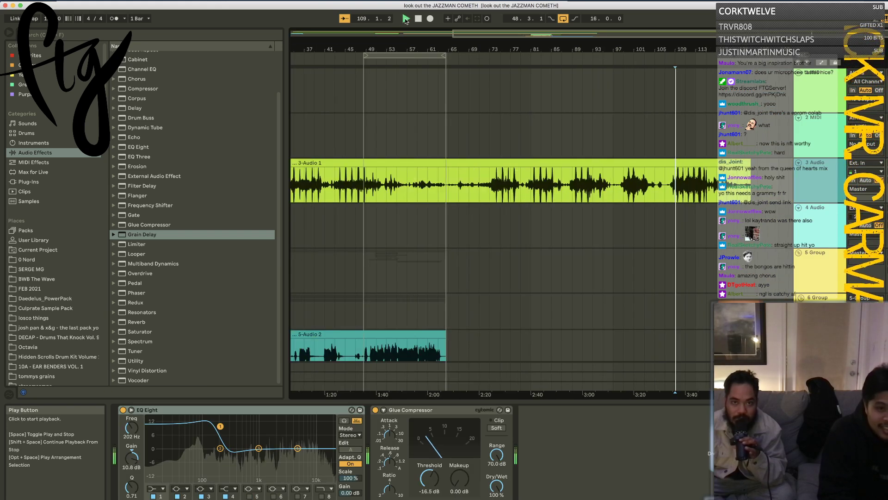
left_click(333, 140)
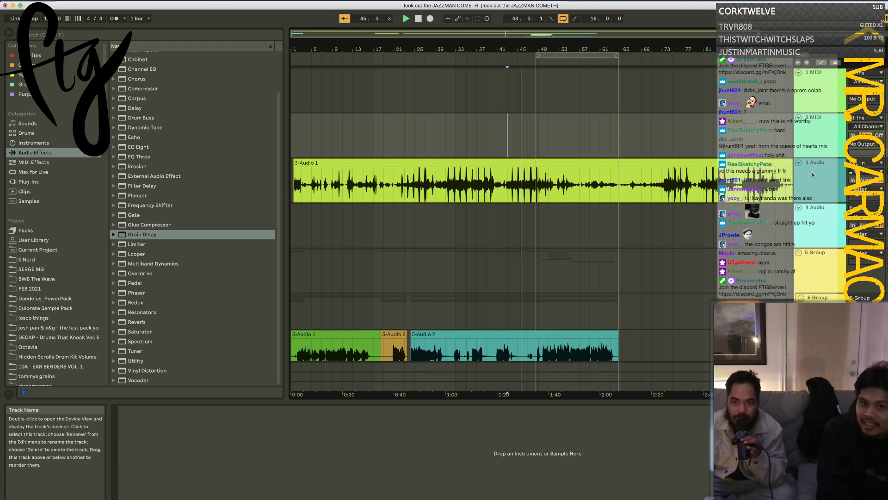
left_click(313, 337)
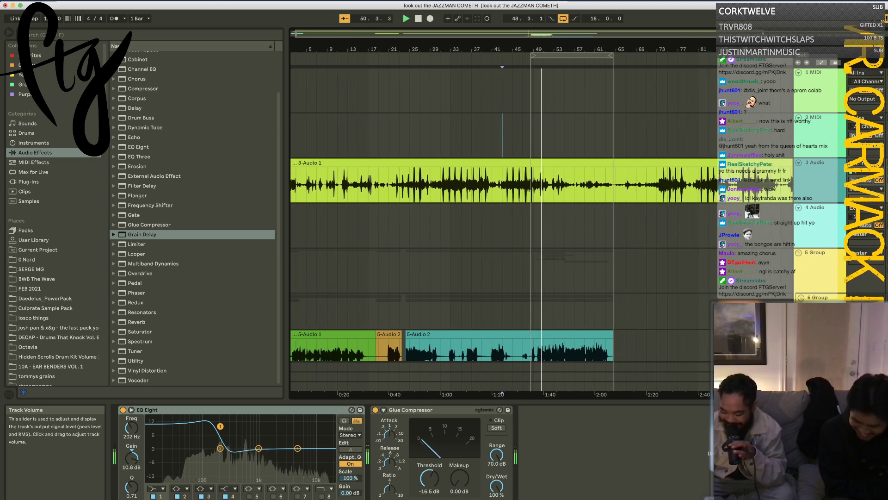
Step: Listen to the 3-Audio 1 recording from several points between about bar 71 and bar 107
left_click(642, 188)
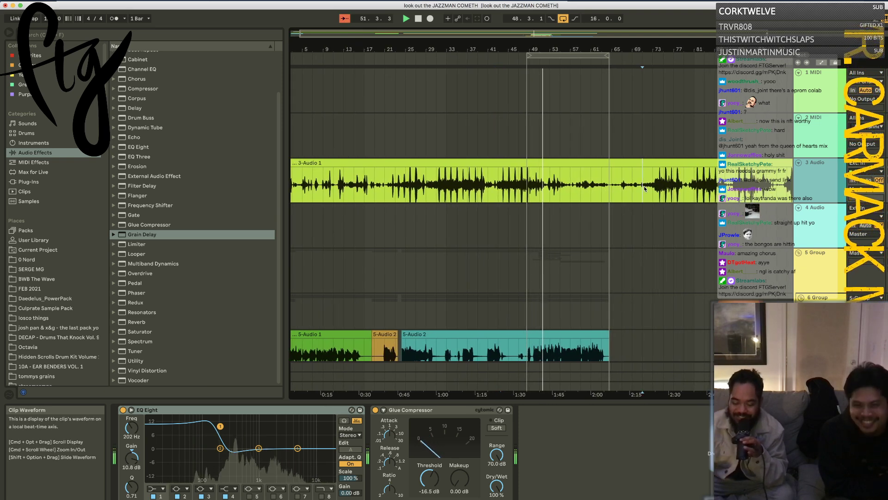
key("space")
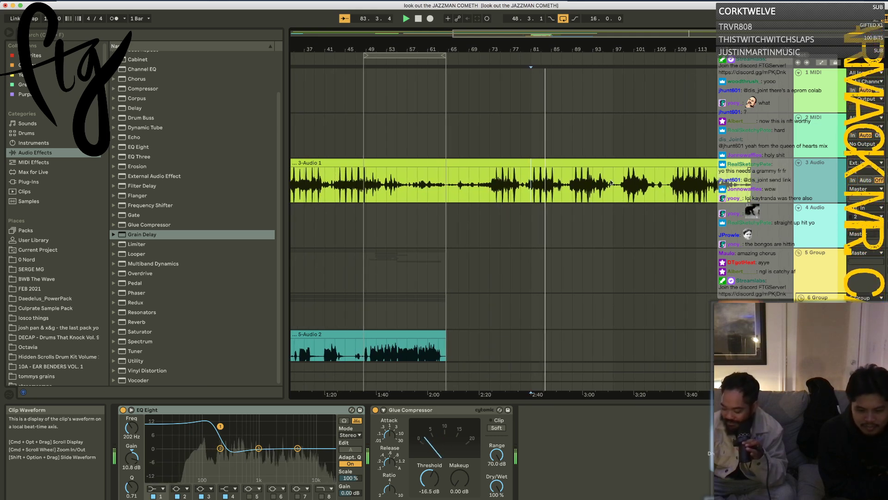
scroll(590, 172, "down", 2)
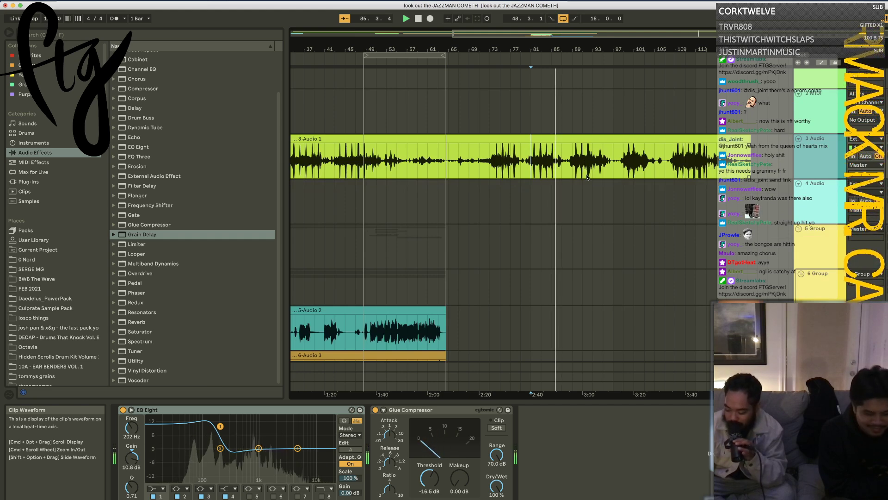
scroll(586, 176, "down", 1)
left_click(573, 159)
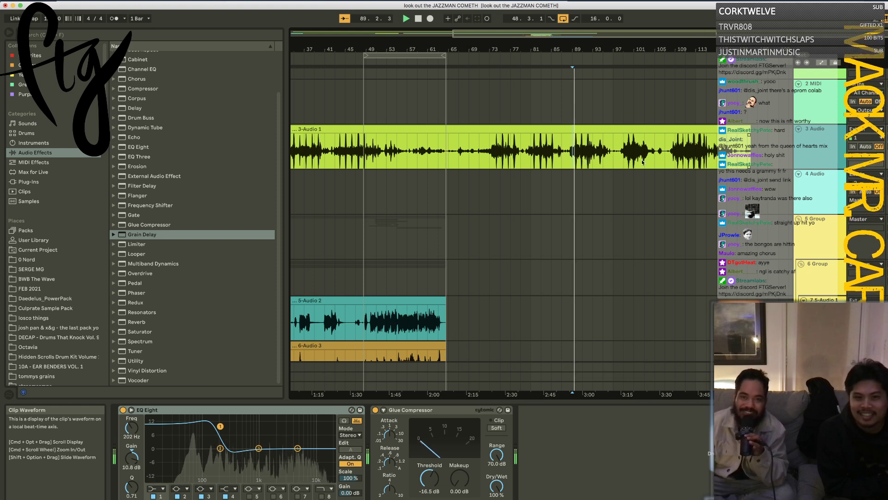
left_click(666, 160)
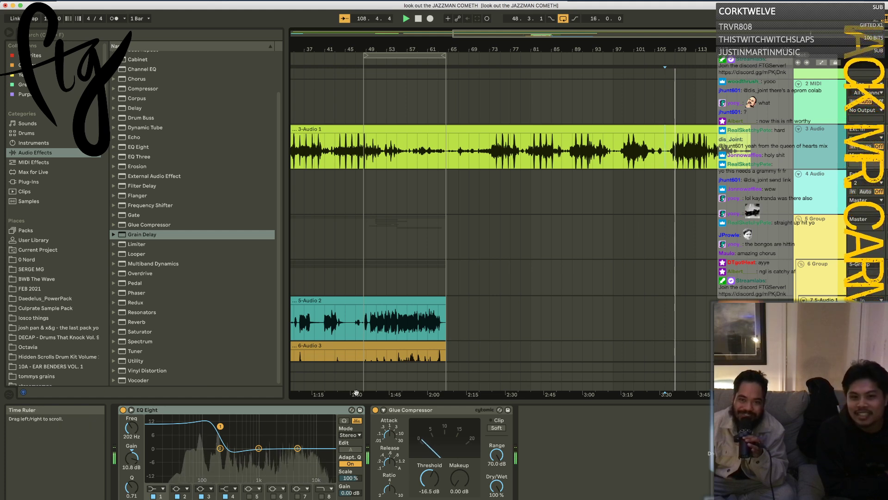
Step: Cut band 3 of the EQ Eight by 14.8 dB at 2.67 kHz and set its Q to 1.78
left_click_drag(258, 449, 277, 462)
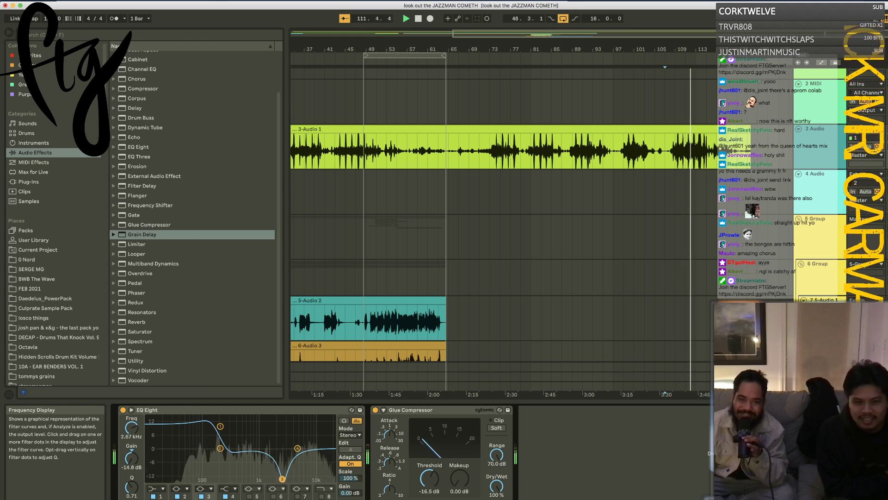
left_click_drag(131, 486, 132, 472)
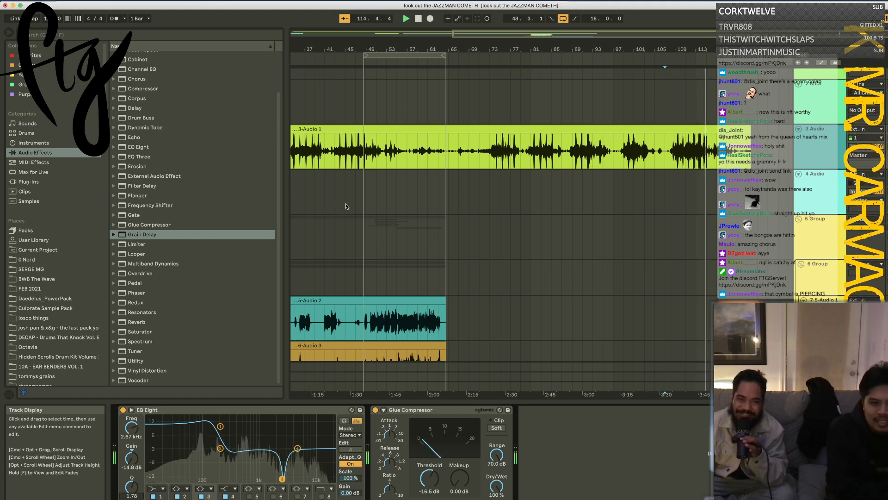
Step: Play the arrangement from about bar 43 to find where the phrase before the loop starts
scroll(346, 203, "left", 2)
left_click(299, 154)
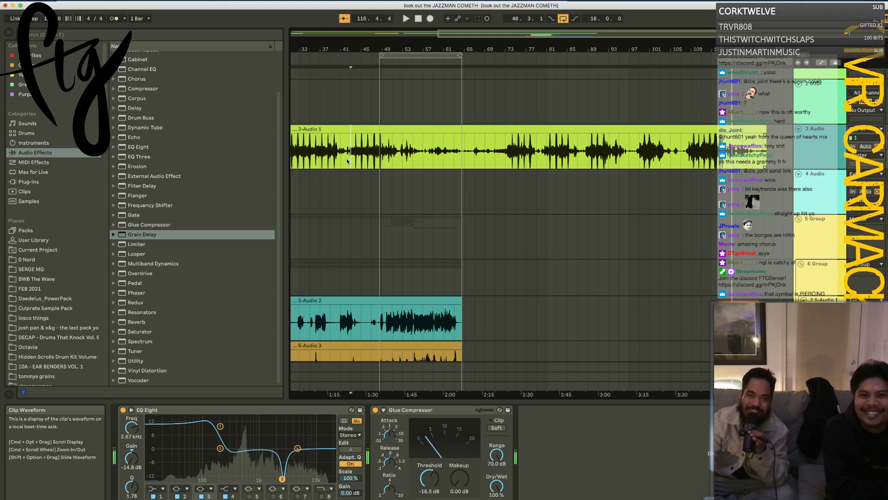
key("space")
key("space")
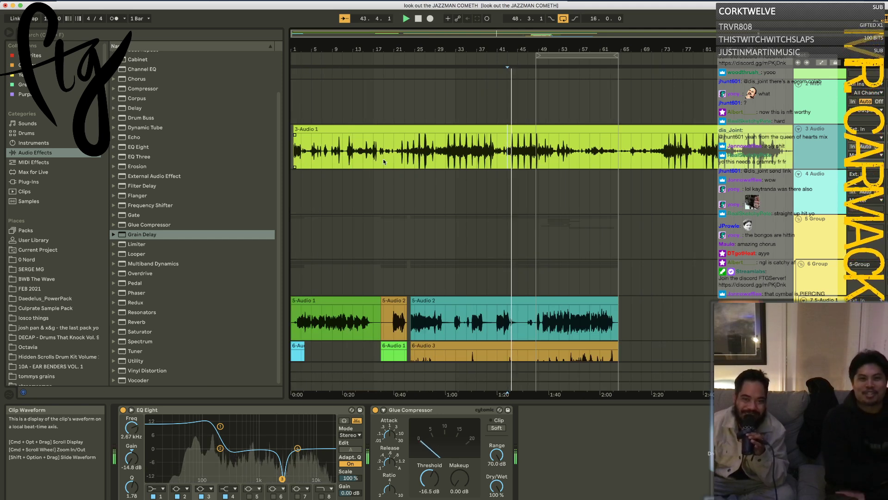
left_click_drag(507, 50, 509, 92)
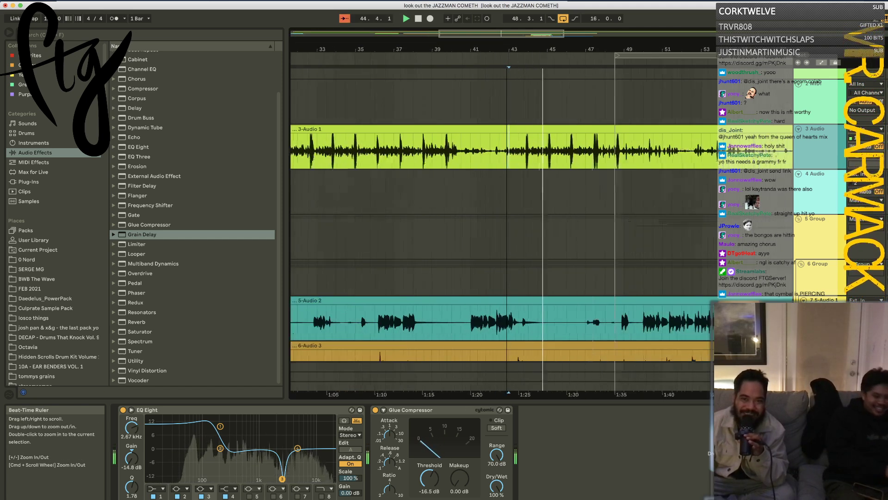
Step: Split the 3-Audio 1 clip around bar 42, start its second part at 42.2.1, and audition the new start
left_click_drag(499, 148, 653, 168)
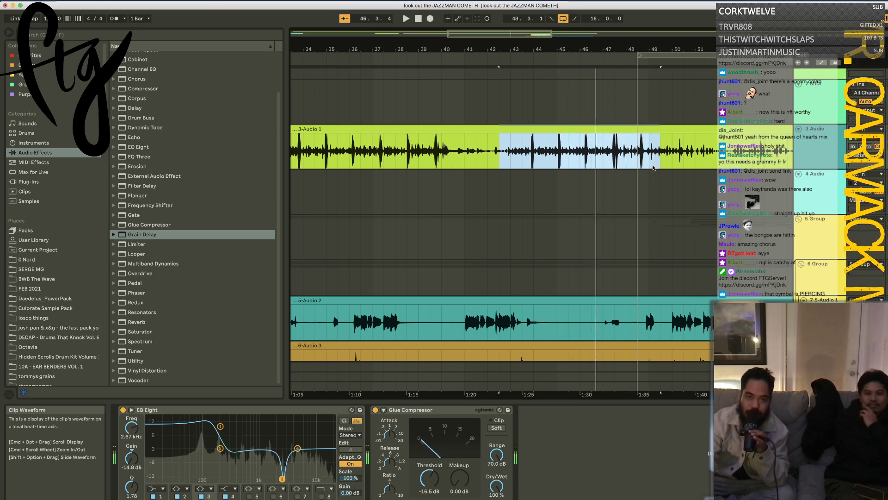
key("space")
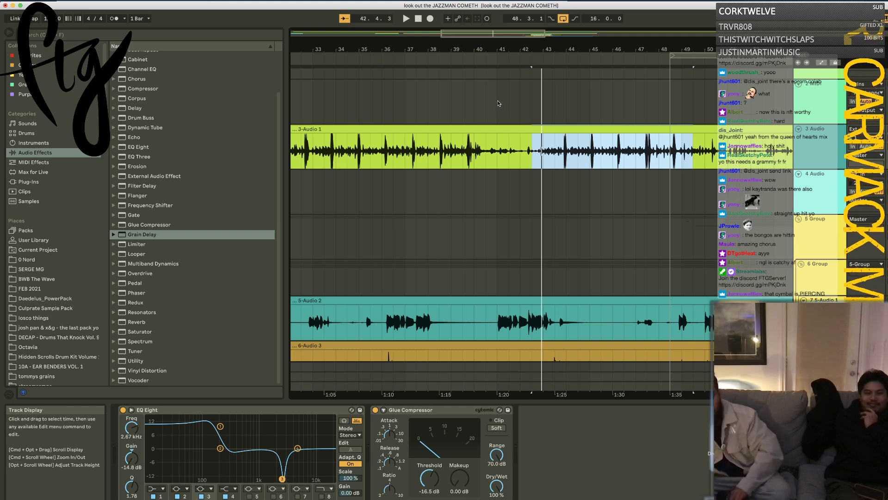
left_click(530, 139)
key("super+e")
key("space")
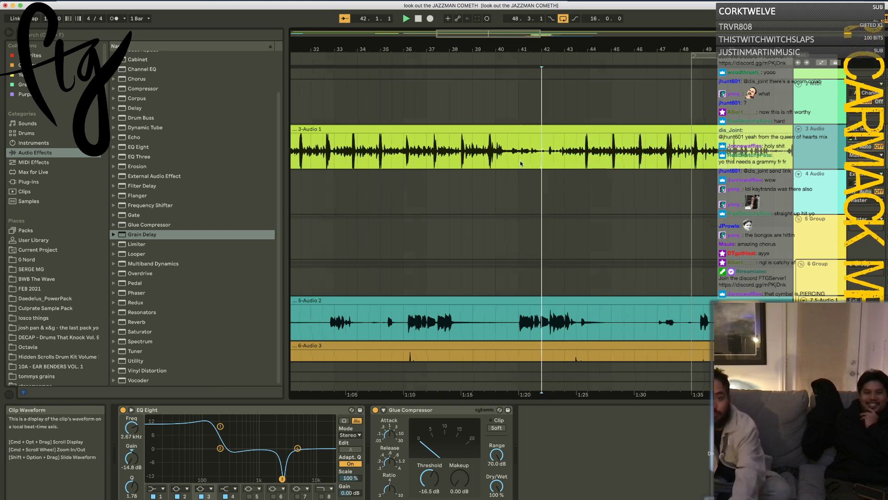
left_click(531, 134)
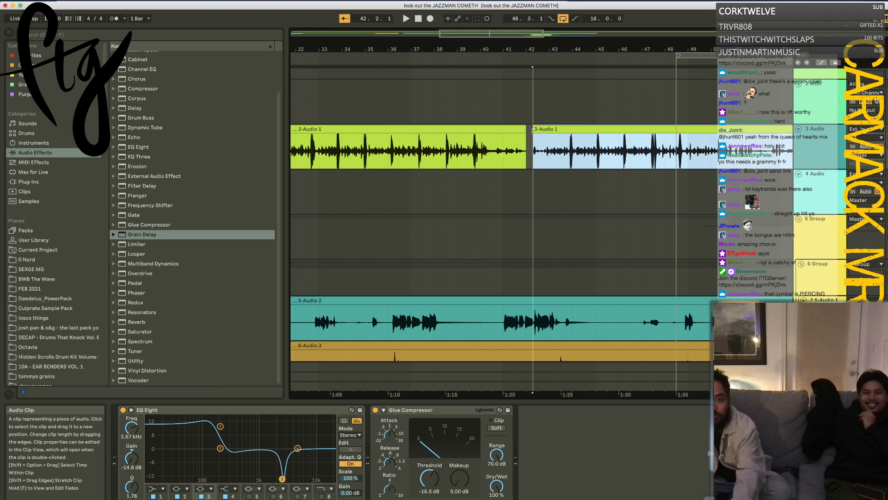
key("space")
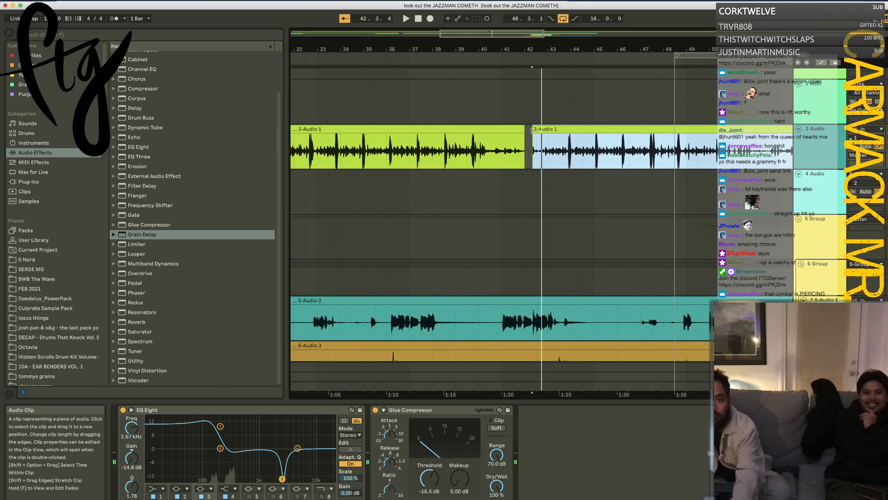
key("space")
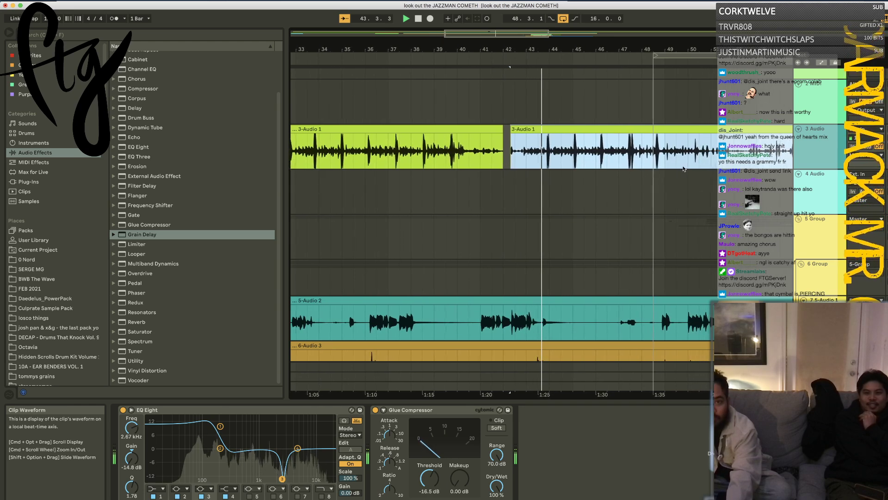
Step: Listen on from about bar 49 and split the 3-Audio 1 clip at the phrase's end, about 52.3.1
left_click(596, 153)
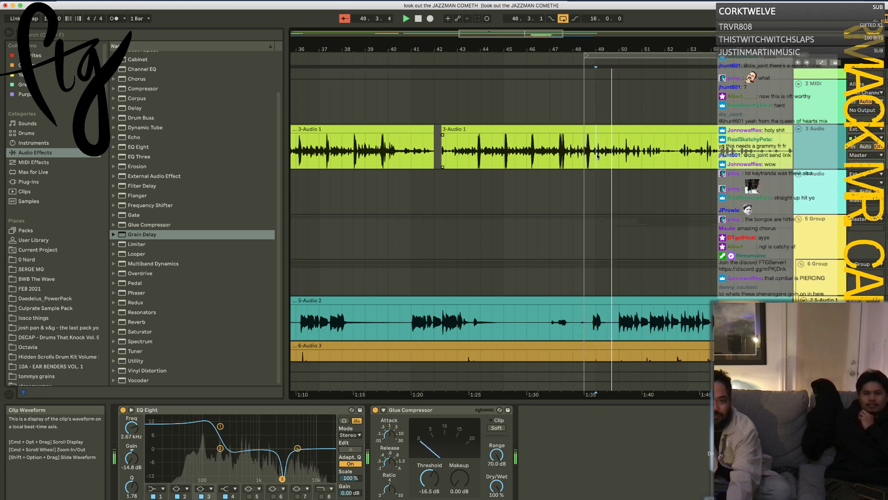
key("space")
left_click(674, 158)
key("super+e")
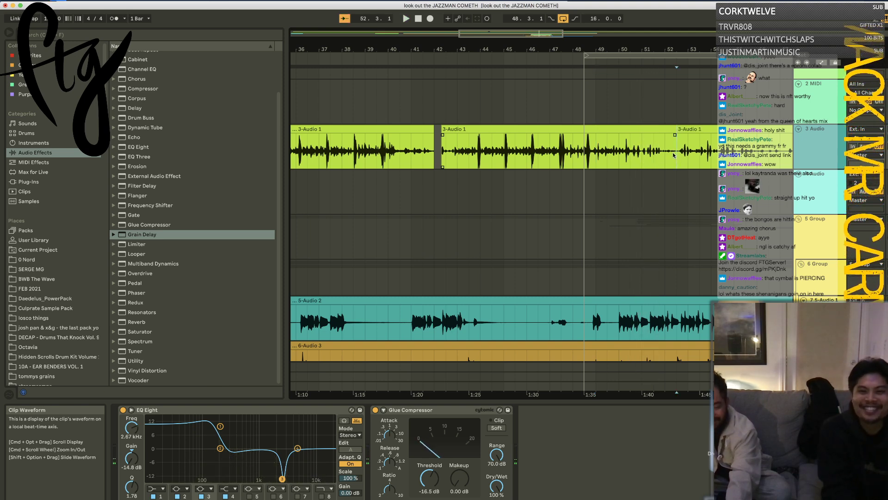
Step: Consolidate the isolated 3-Audio 1 section starting at 42.2.1 and set the arrangement loop to it
right_click(619, 131)
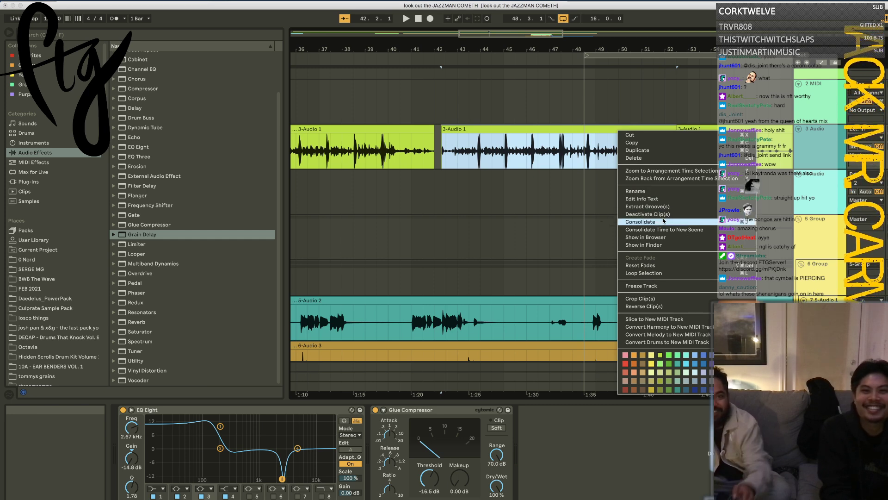
left_click(641, 222)
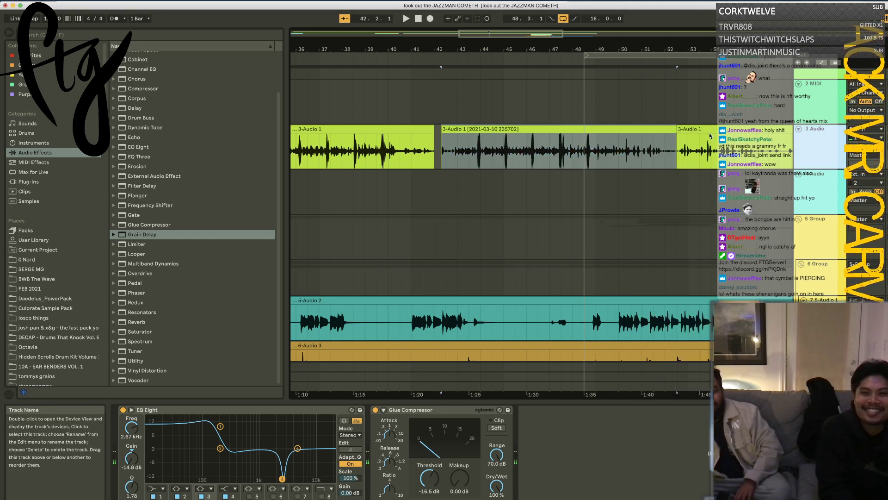
right_click(557, 133)
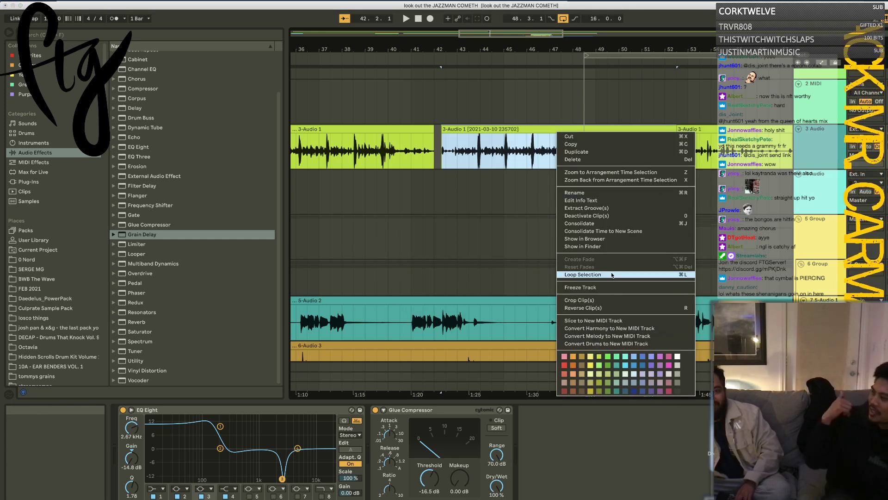
left_click(592, 274)
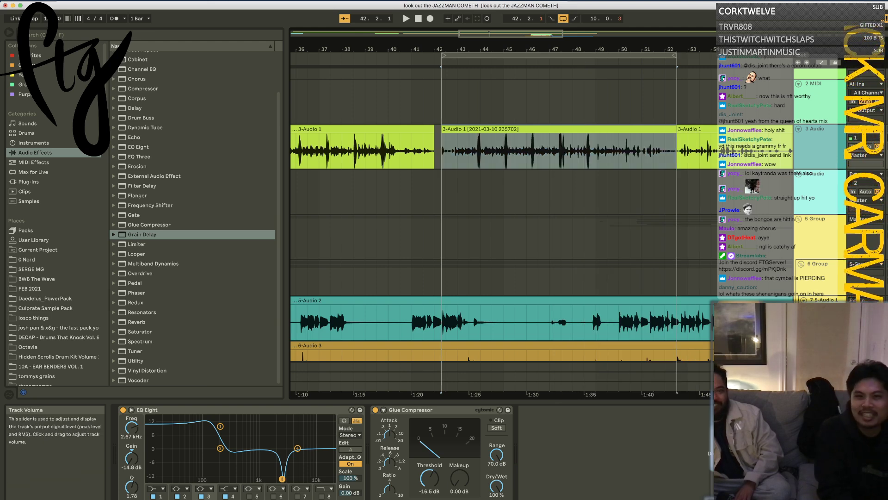
Step: Export the looped section as look out the JAZZMAN COMETH FOR NFT into the NFT folder inside ARTISTS SHARE FILES
left_click(46, 0)
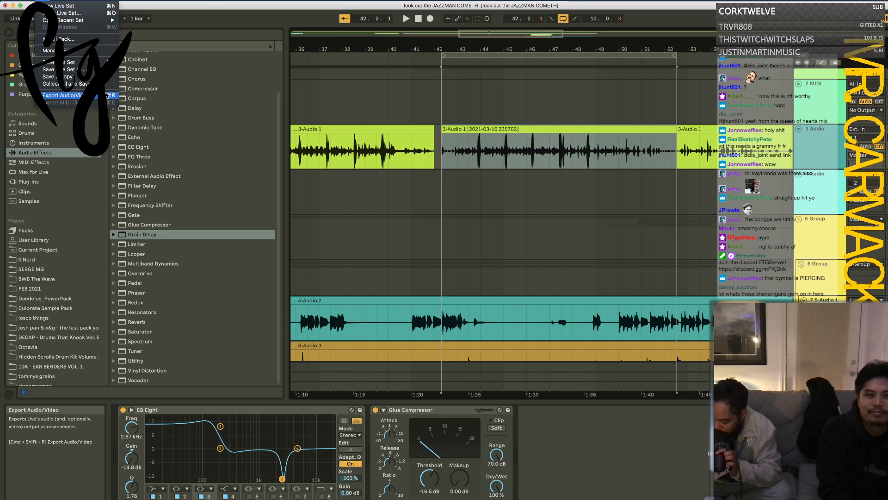
left_click(107, 94)
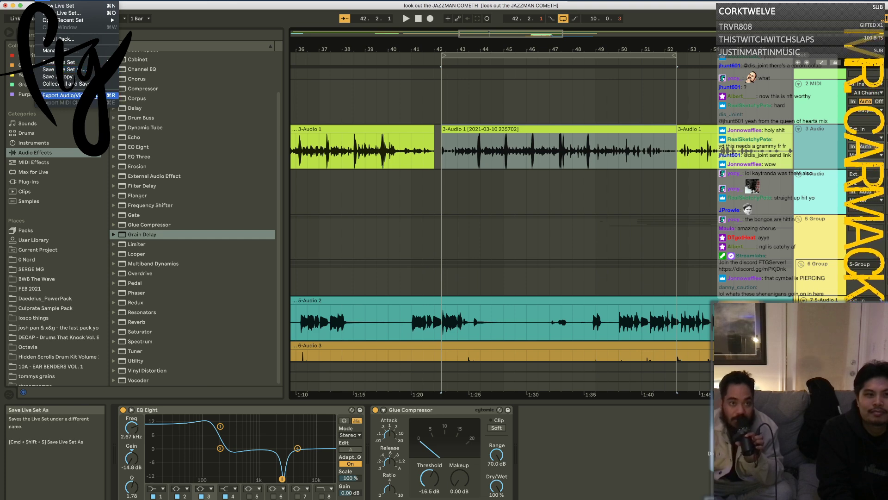
left_click(461, 421)
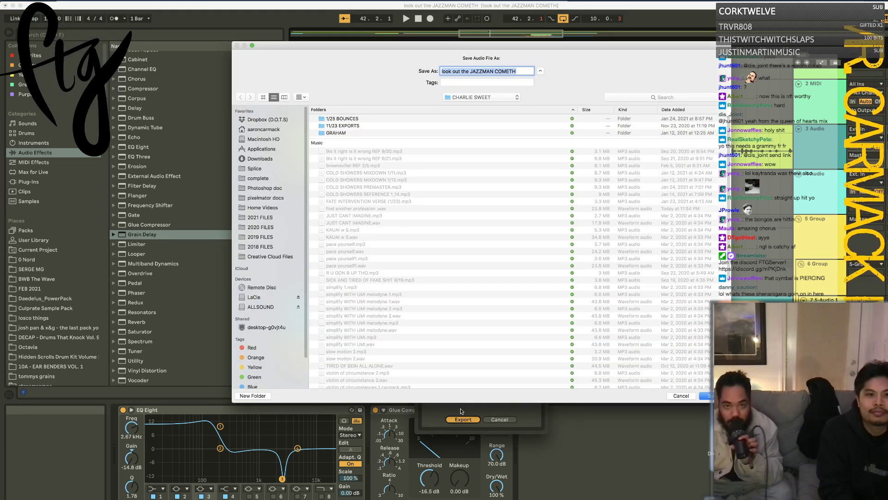
left_click(481, 97)
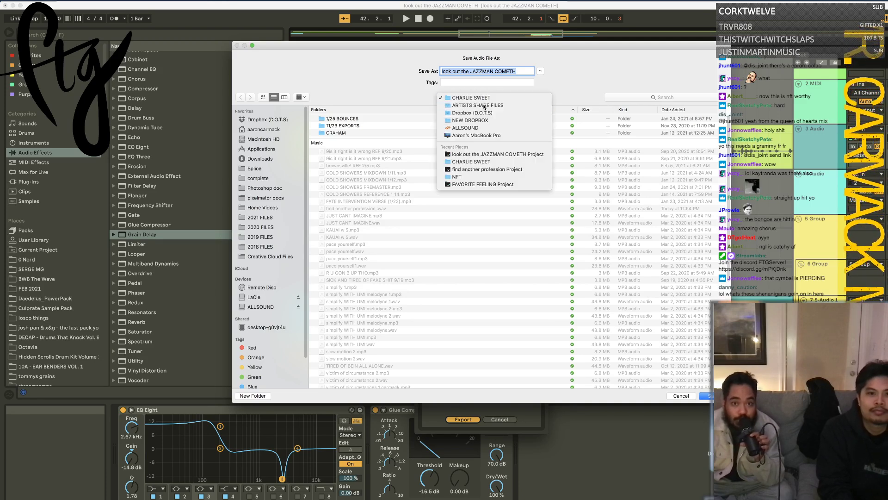
left_click(479, 105)
scroll(339, 296, "down", 5)
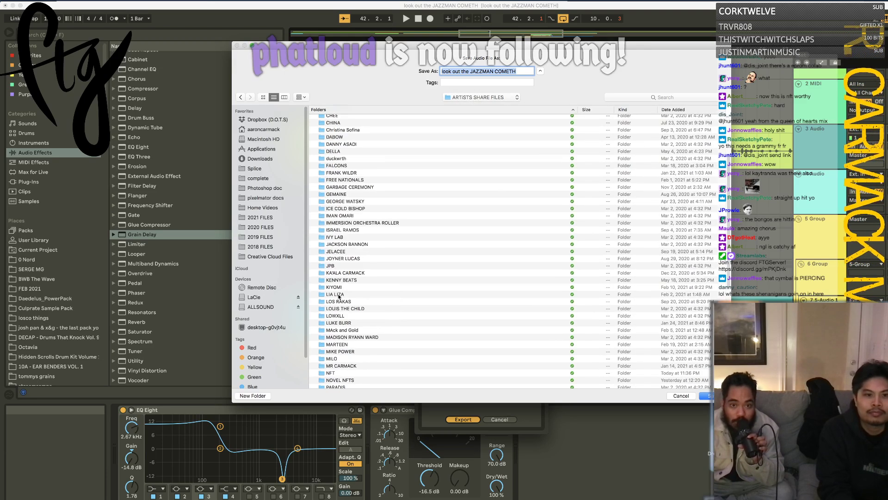
double_click(339, 343)
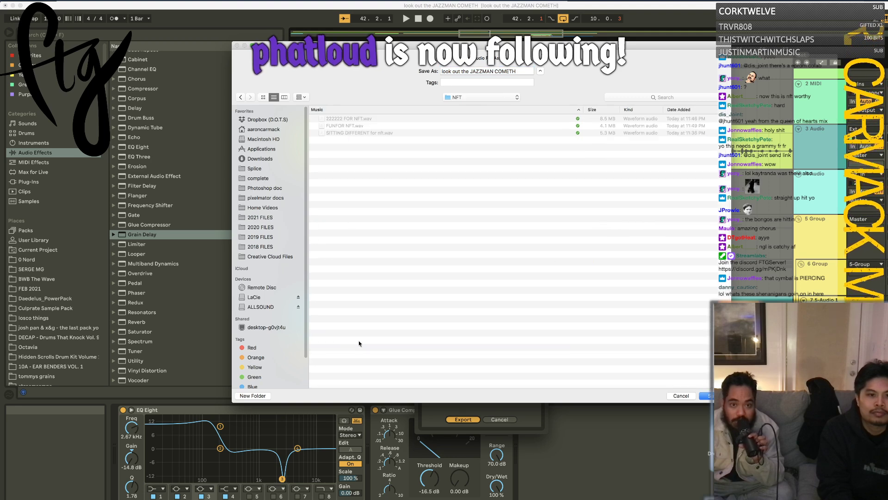
left_click(527, 71)
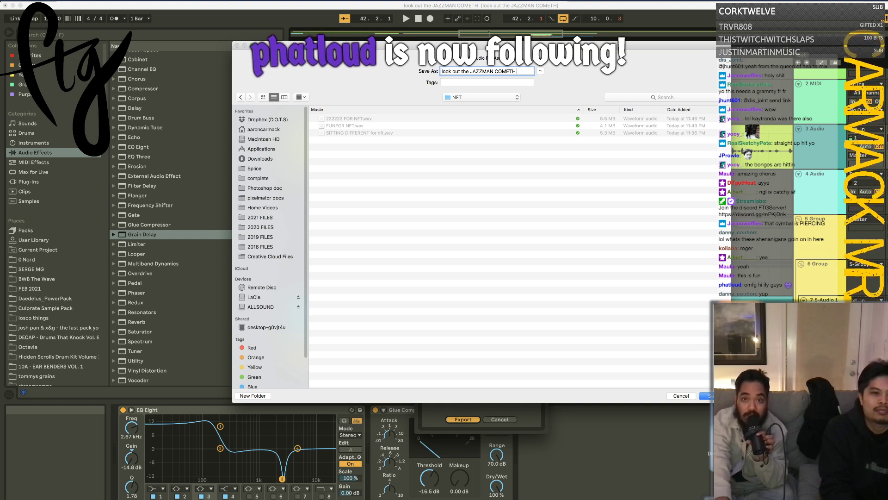
type("V")
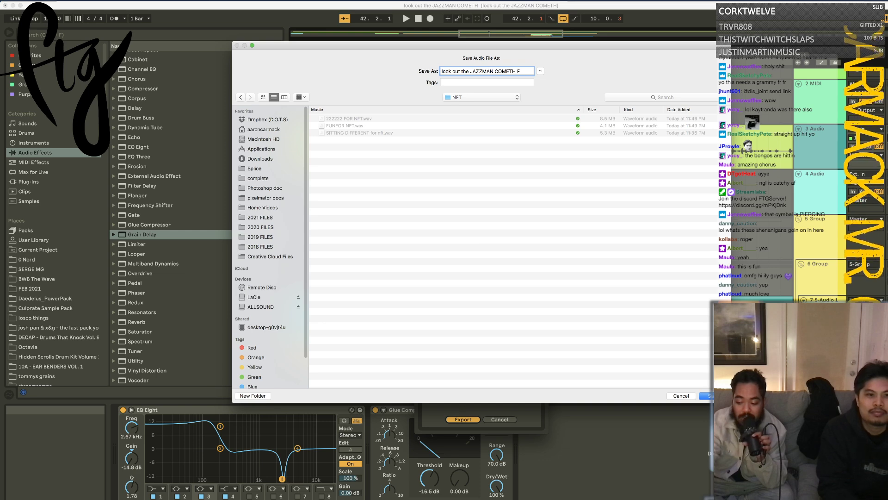
type("OR NFT")
key("Return")
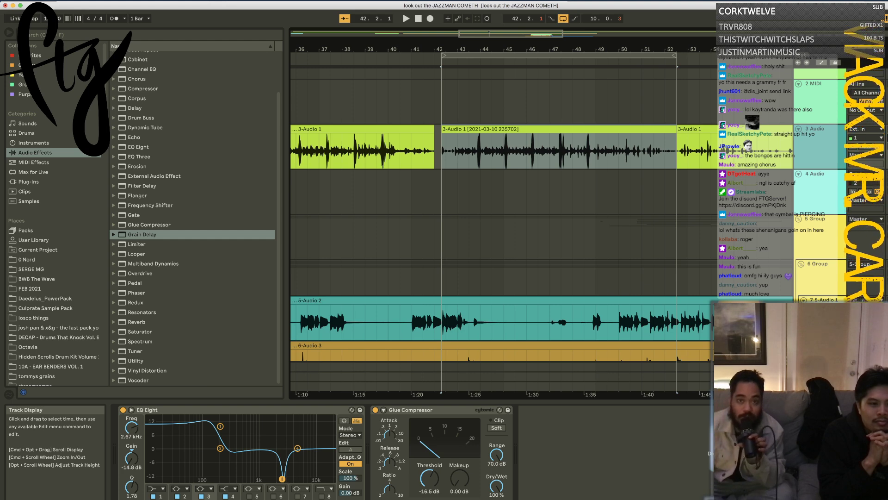
Step: Start opening another Live Set and browse up from the JAZZMAN project to the OCTOBER folder
left_click(44, 2)
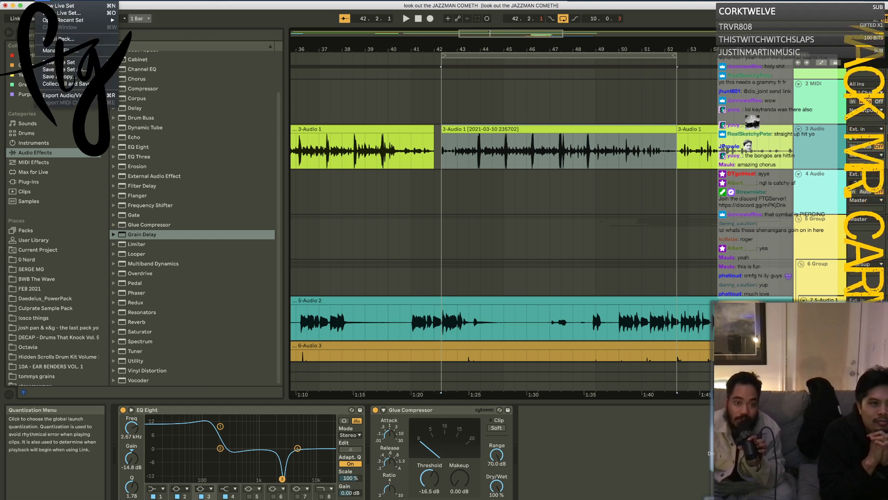
key("Escape")
left_click(55, 1)
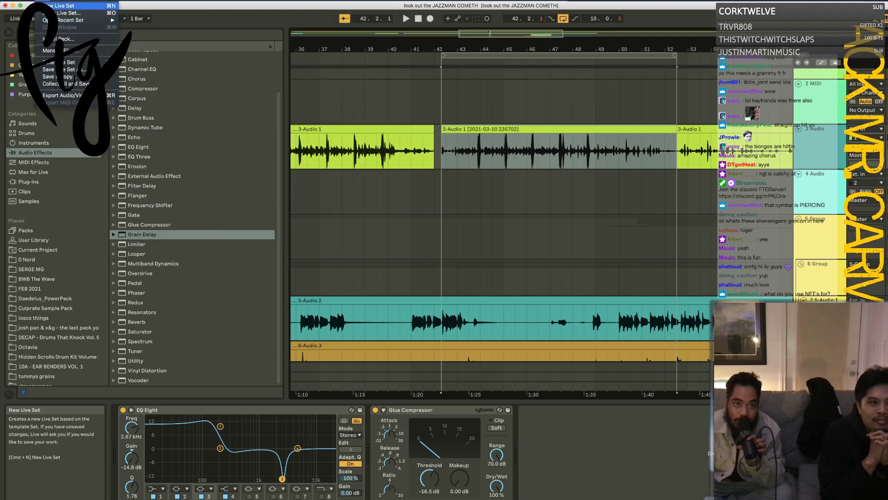
left_click(69, 13)
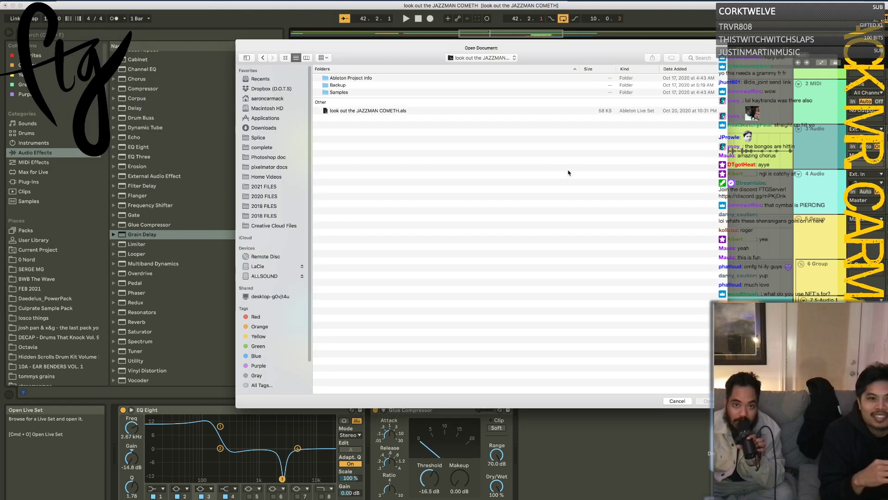
left_click(462, 58)
left_click(467, 67)
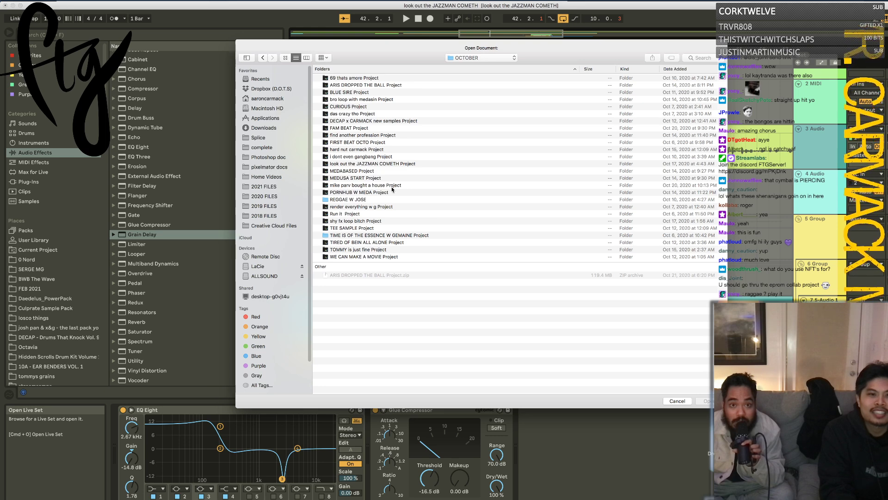
Step: Open IM GOD.als from the shy fx loop bitch Project folder, saving the changes to look out the JAZZMAN COMETH
left_click(366, 222)
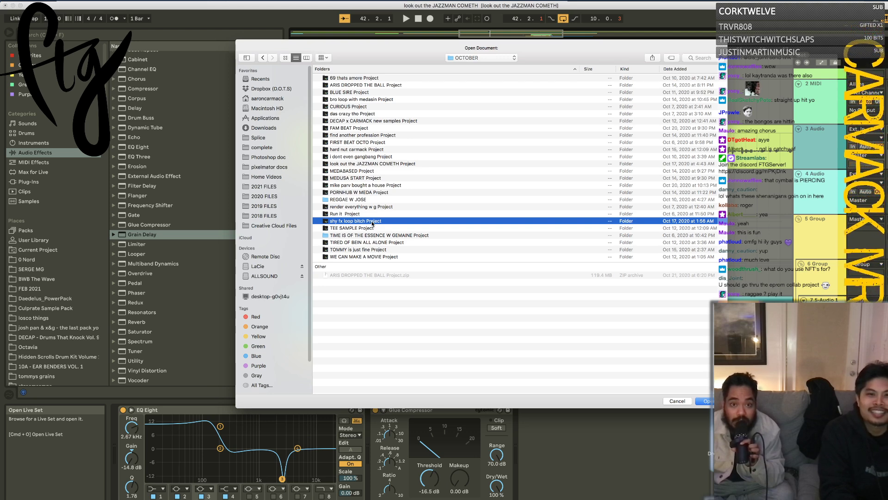
double_click(372, 222)
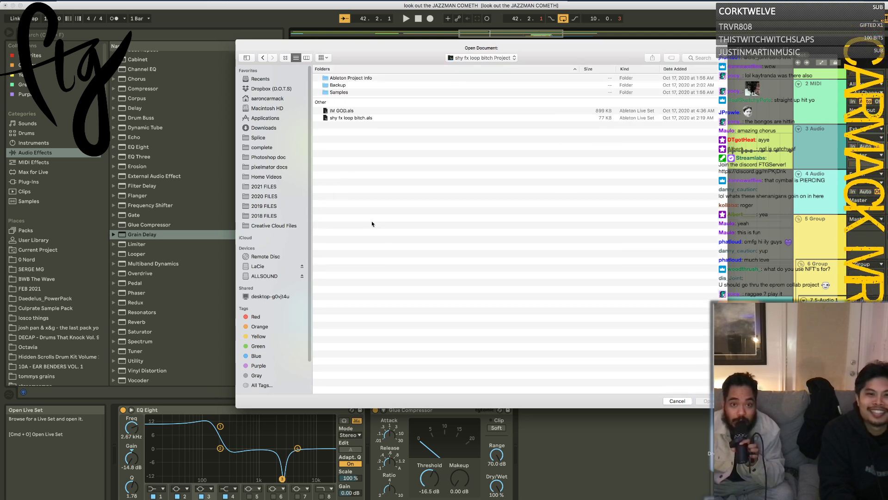
left_click(352, 111)
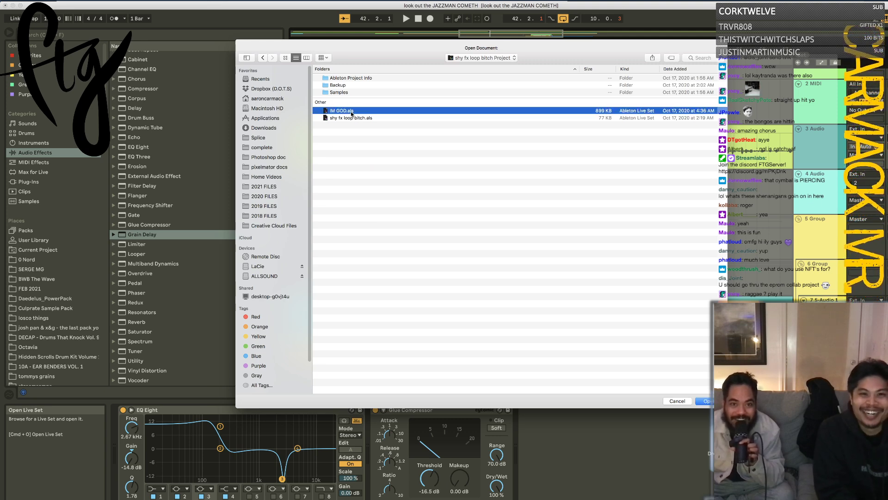
double_click(352, 111)
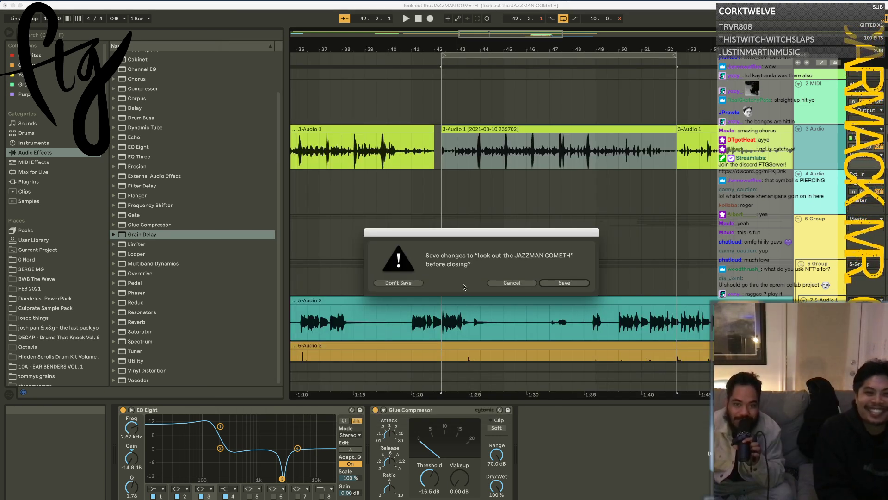
left_click(563, 283)
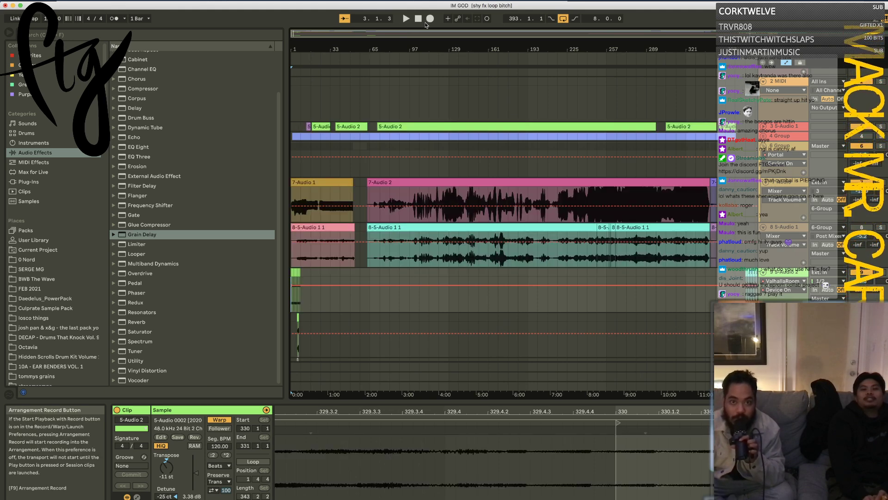
Step: Play the IM GOD arrangement from the beginning and look over its tracks
left_click(417, 19)
left_click(405, 18)
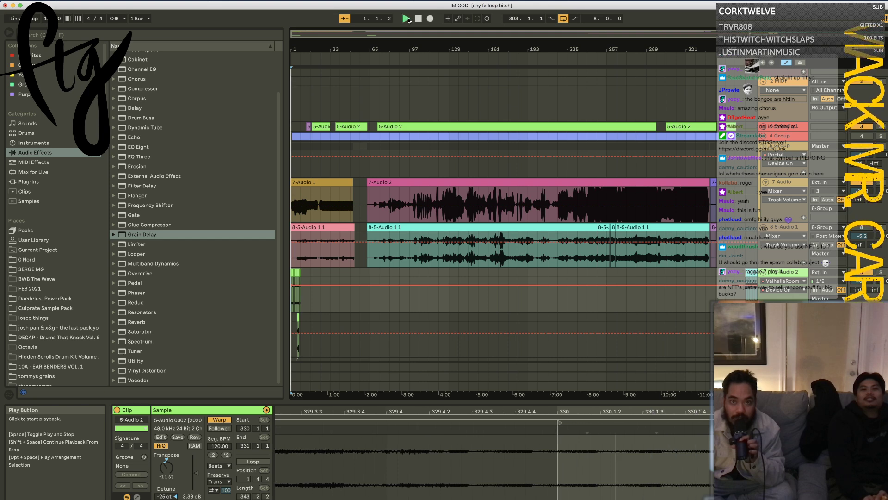
scroll(485, 130, "down", 5)
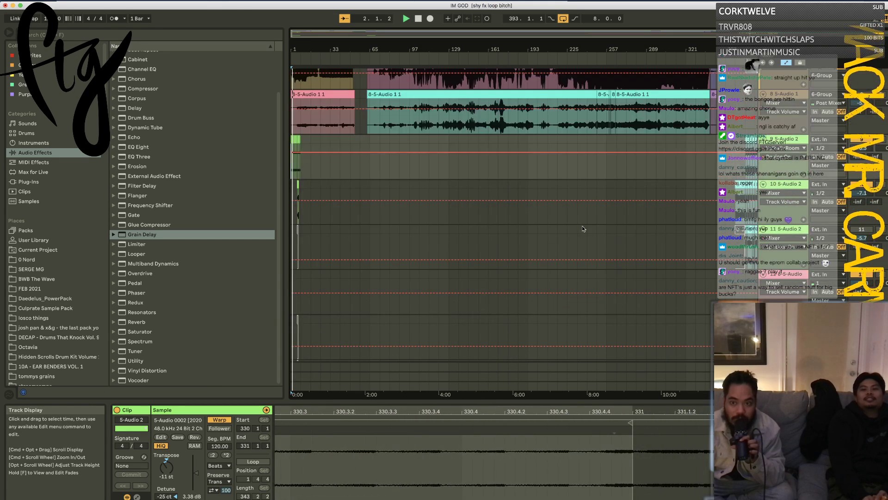
scroll(601, 246, "up", 5)
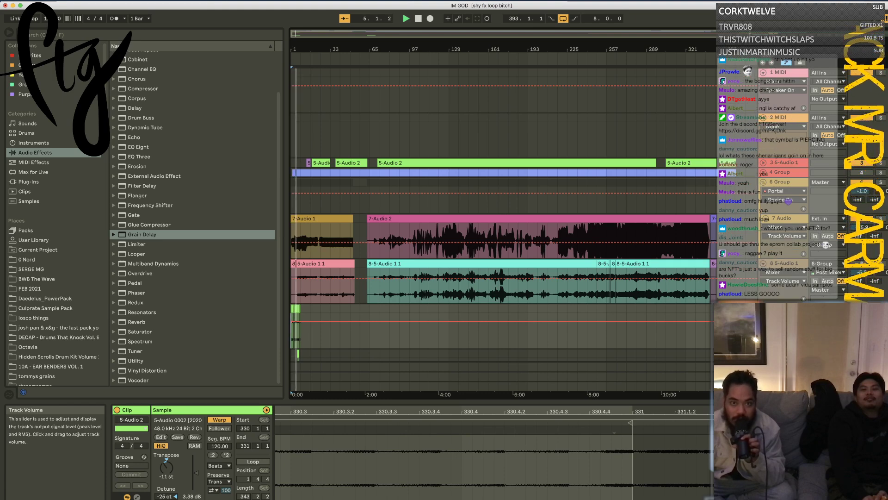
scroll(467, 282, "down", 8)
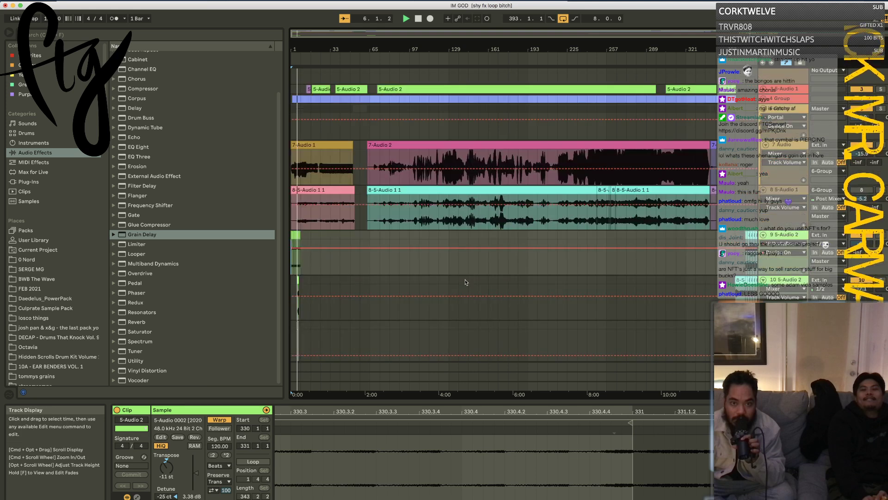
scroll(466, 281, "up", 6)
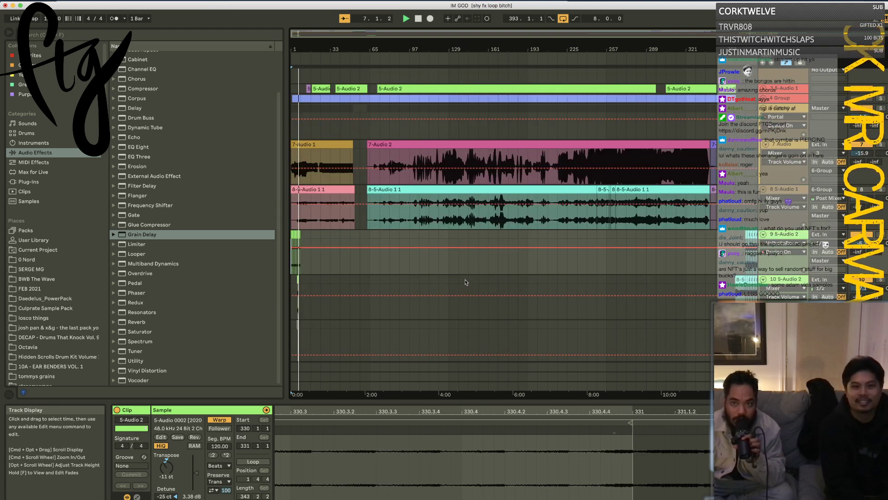
scroll(465, 282, "up", 4)
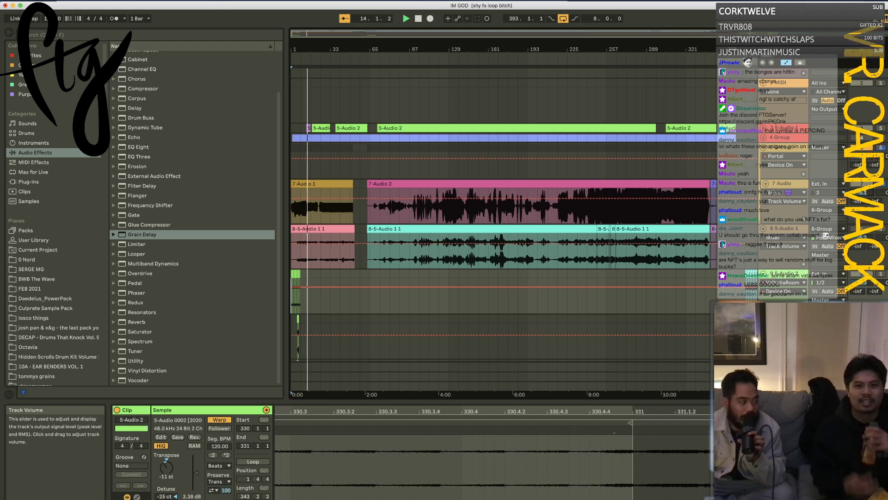
Step: Audition the arrangement from around bars 33, 80 and 129
left_click(333, 212)
key("space")
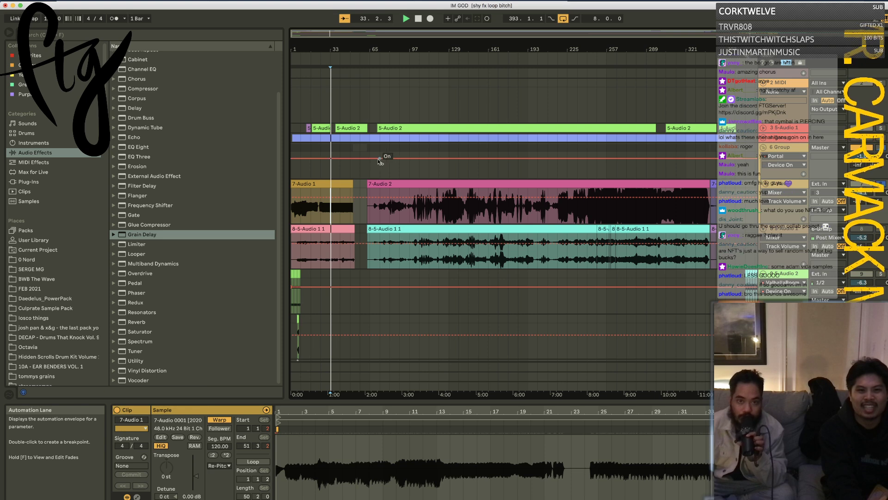
left_click(400, 220)
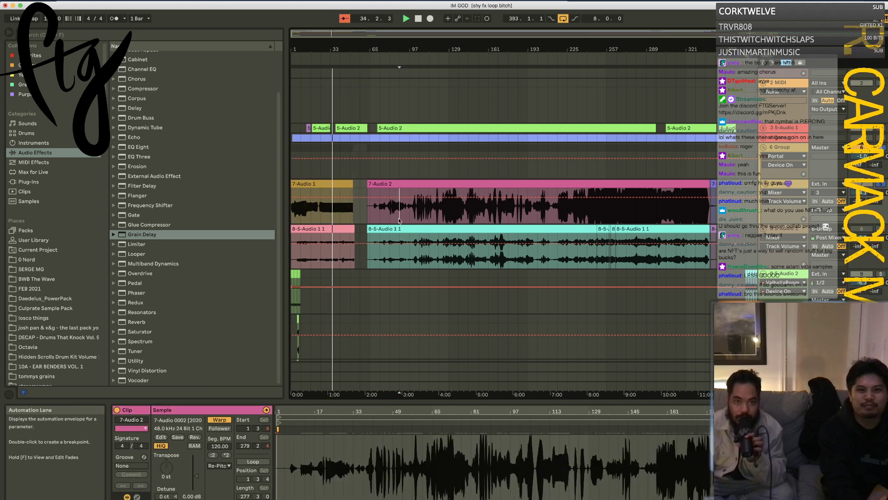
key("space")
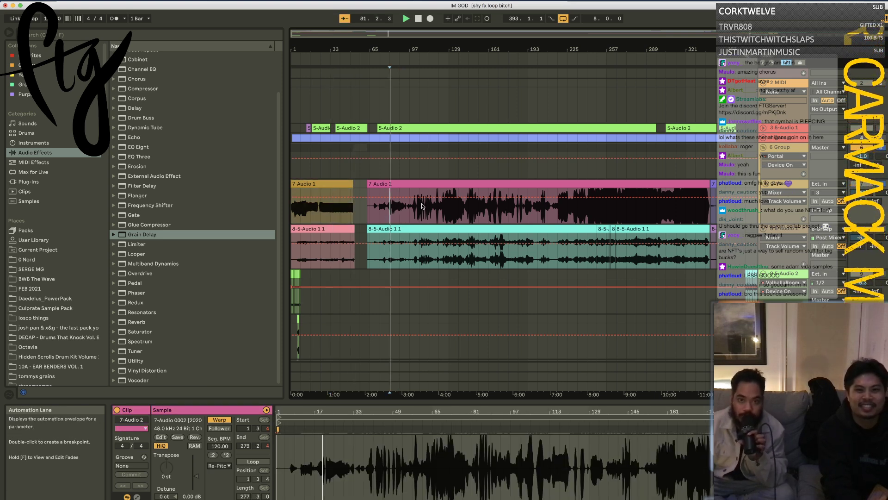
left_click(448, 216)
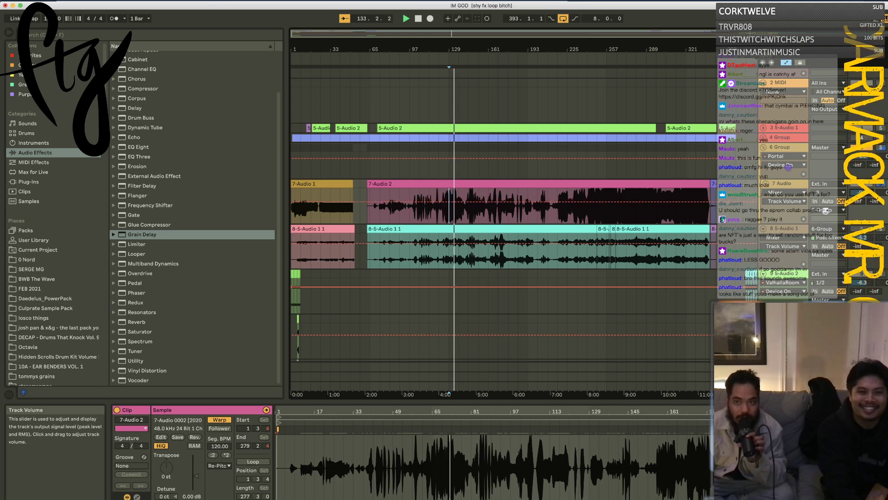
Step: Audition the 7-Audio 2 clip on the 7 Audio track from several points around bars 117 to 123 to find a phrase start
left_click(785, 185)
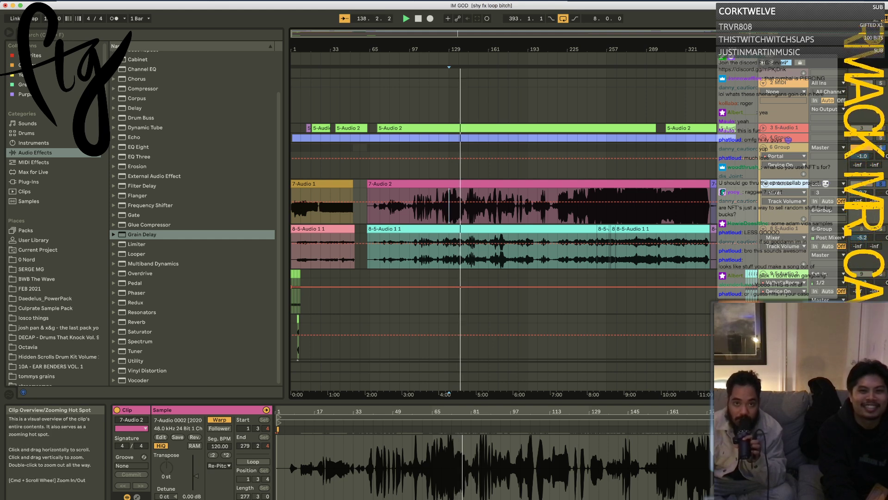
left_click_drag(442, 43, 442, 47)
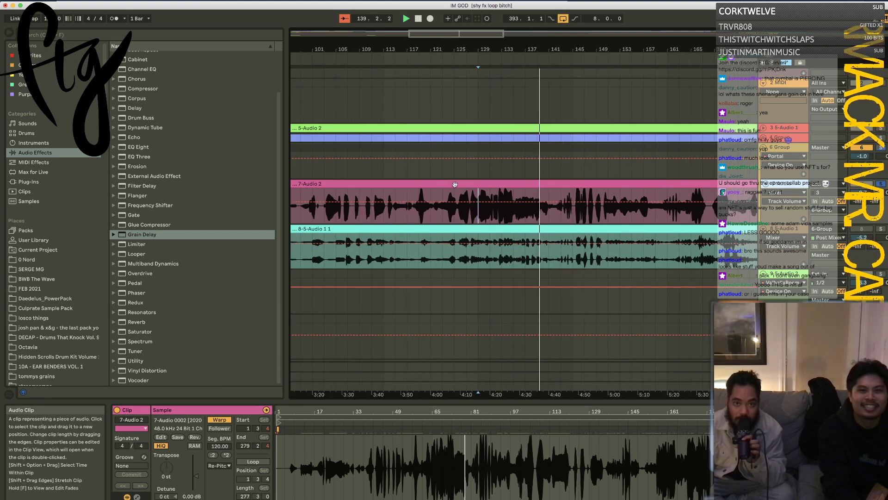
left_click(415, 215)
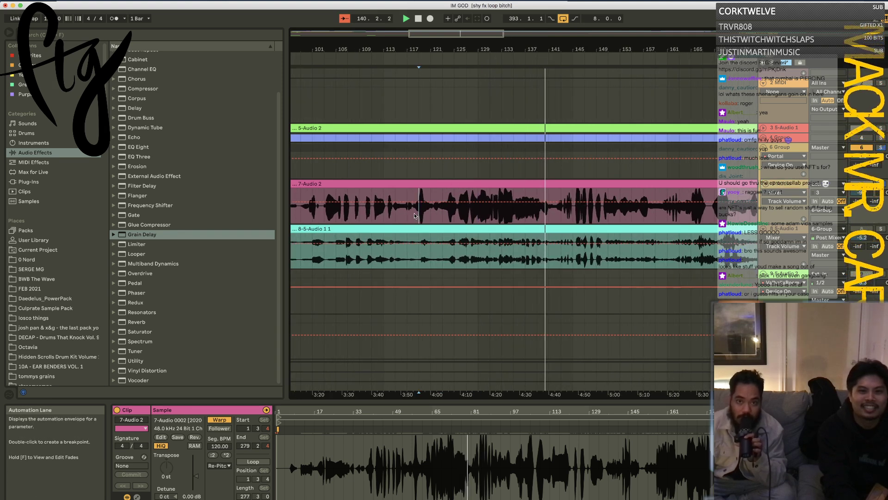
left_click(412, 219)
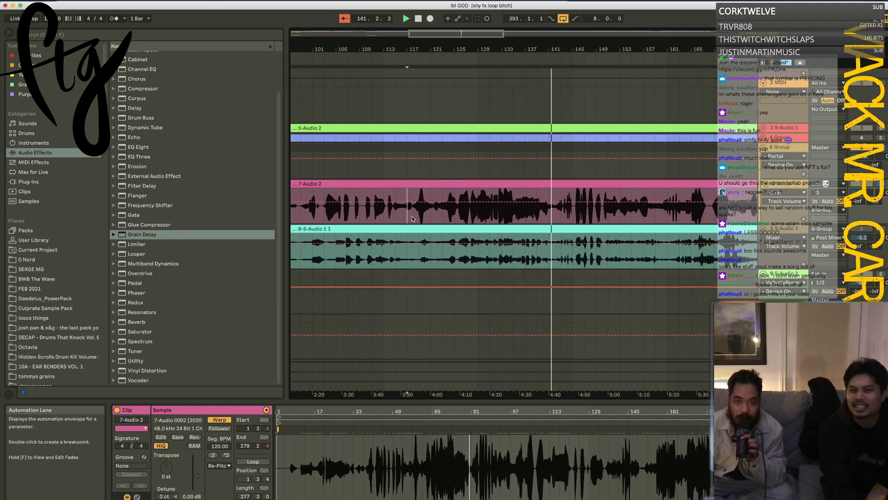
left_click(442, 214)
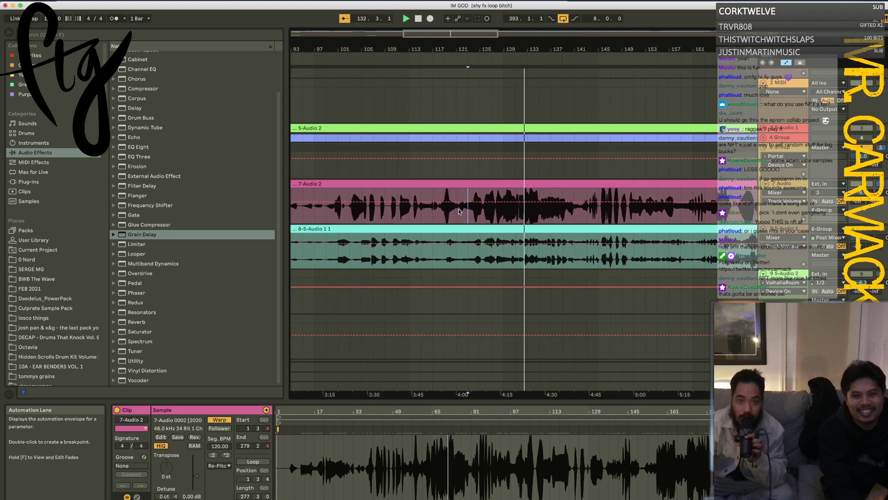
key("space")
key("space")
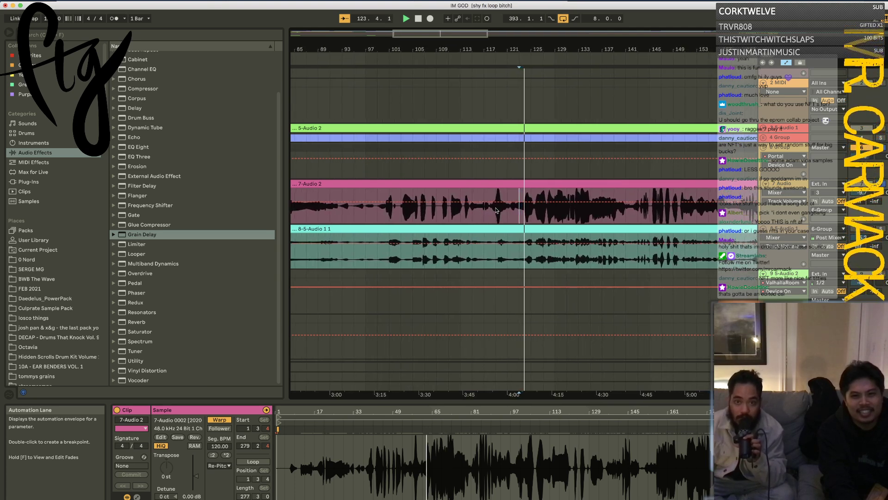
left_click(504, 213)
key("space")
key("space")
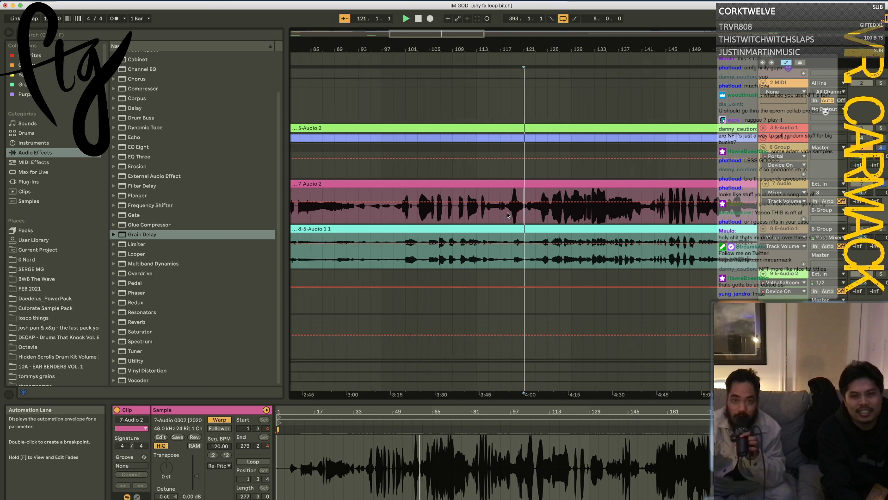
Step: Split the 7-Audio 2 clip just after bar 122 and trim the first part's end back to about bar 120
left_click_drag(595, 51, 595, 221)
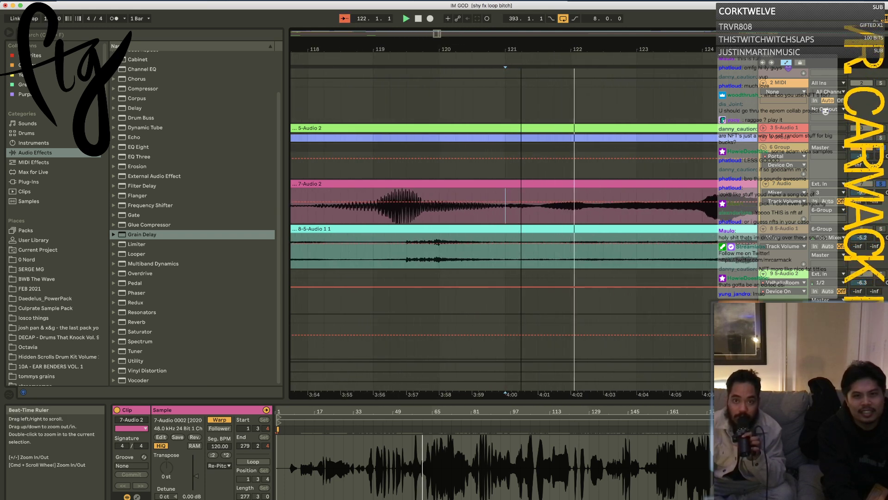
left_click(595, 218)
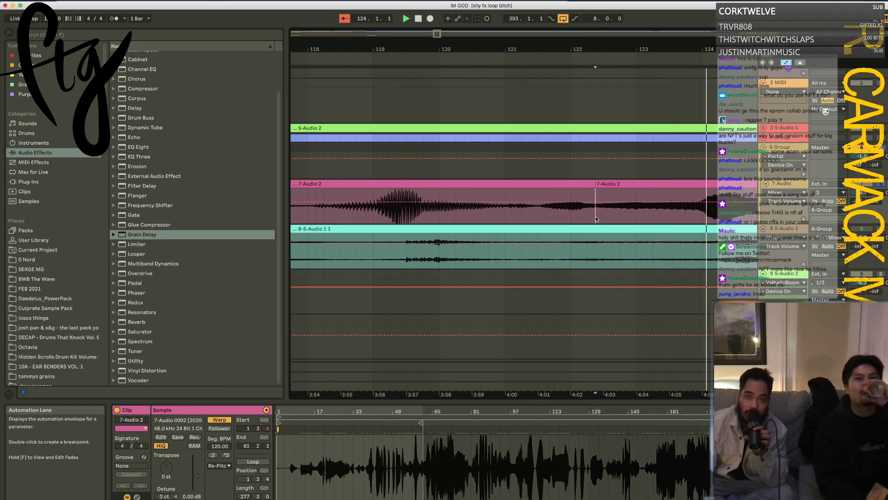
left_click(588, 183)
key("ctrl+z")
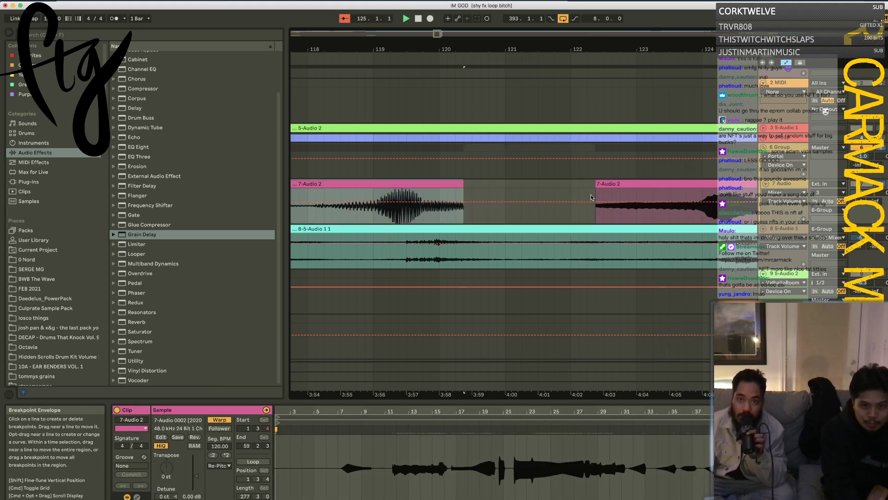
Step: Hide the automation lanes and add a fade-in about one bar long to the second 7-Audio 2 part, playing from its start
left_click(596, 191)
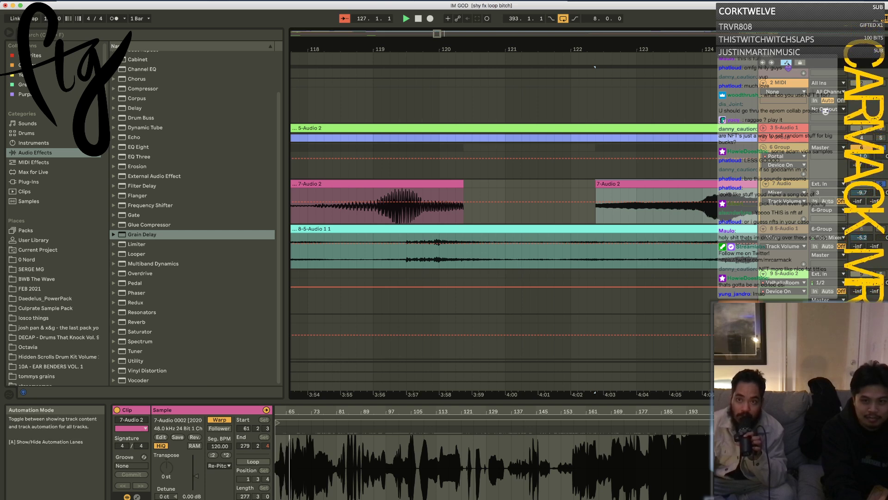
left_click(608, 196)
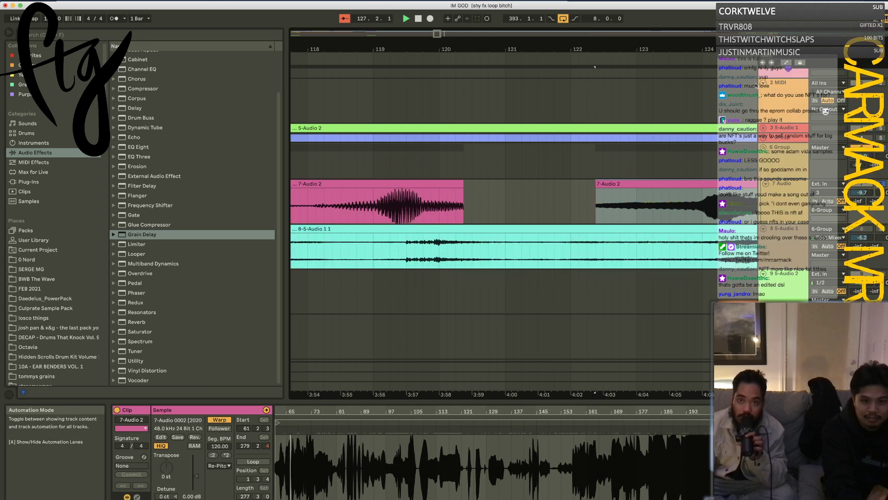
left_click(659, 182)
left_click_drag(292, 411, 480, 412)
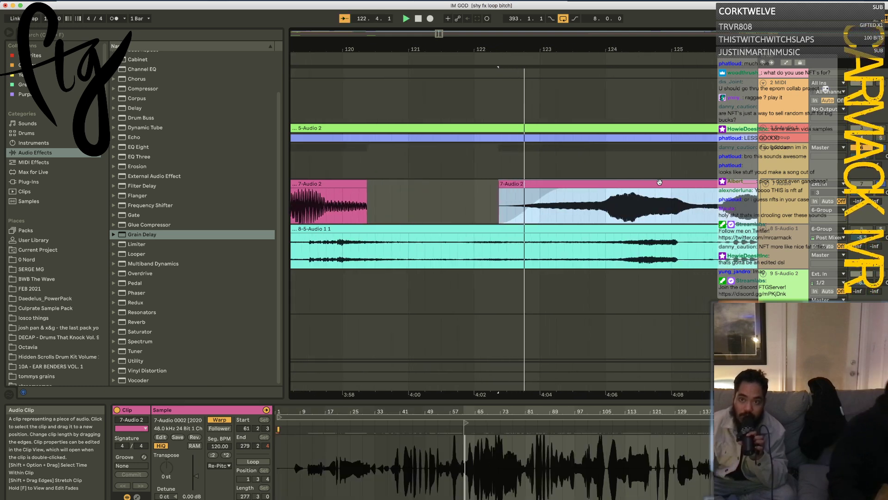
Step: Split the faded-in 7-Audio 2 part at about bar 141 and trim the following part's start to about bar 143
left_click_drag(485, 60, 485, 51)
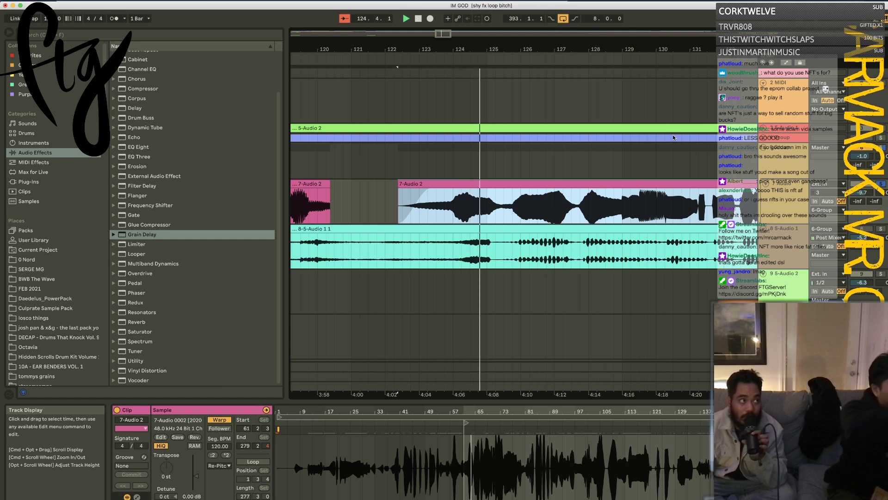
left_click_drag(503, 54, 503, 48)
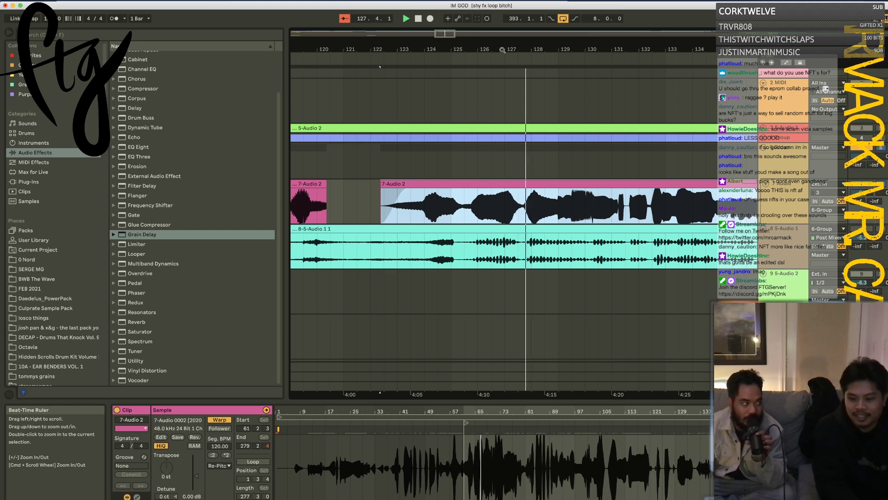
left_click(625, 210)
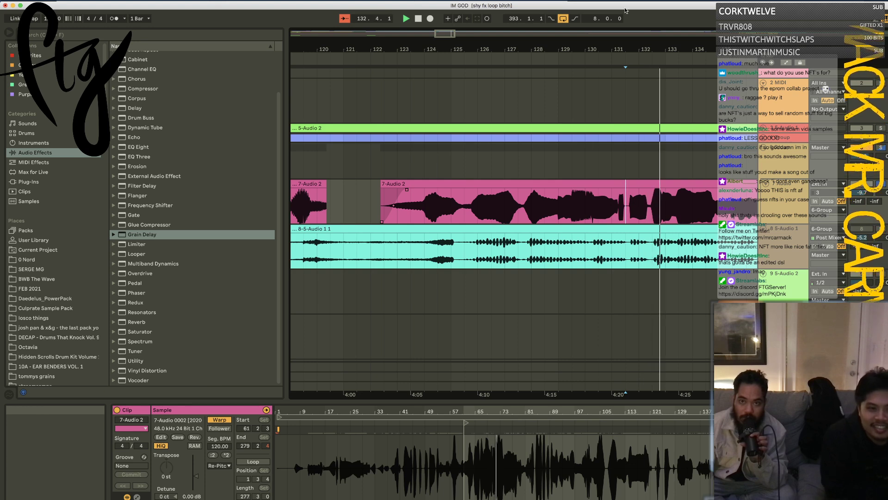
left_click_drag(562, 63, 561, 53)
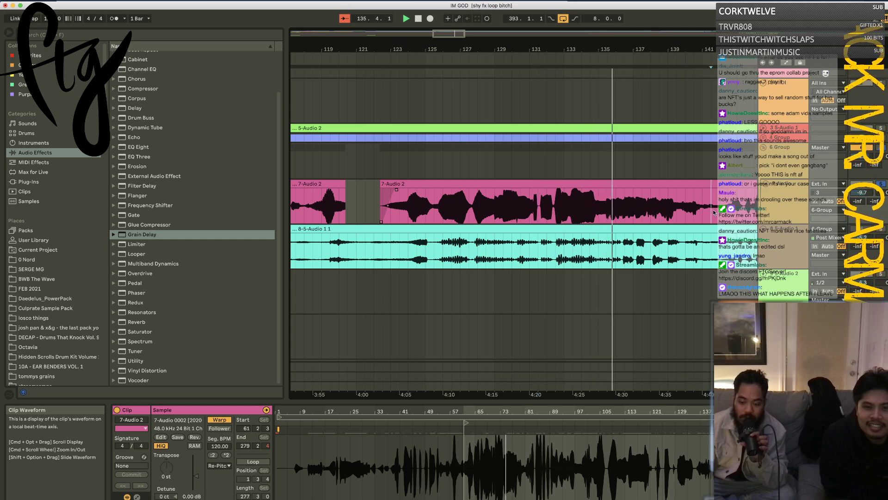
key("super+e")
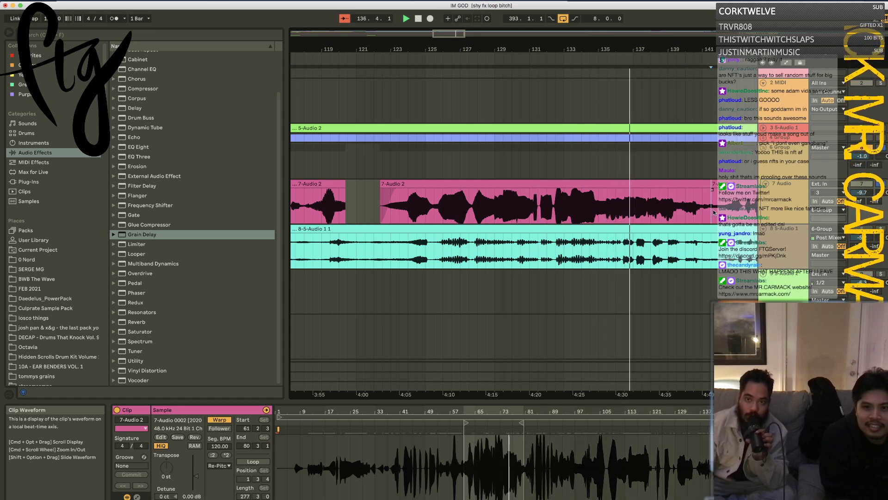
left_click(712, 199)
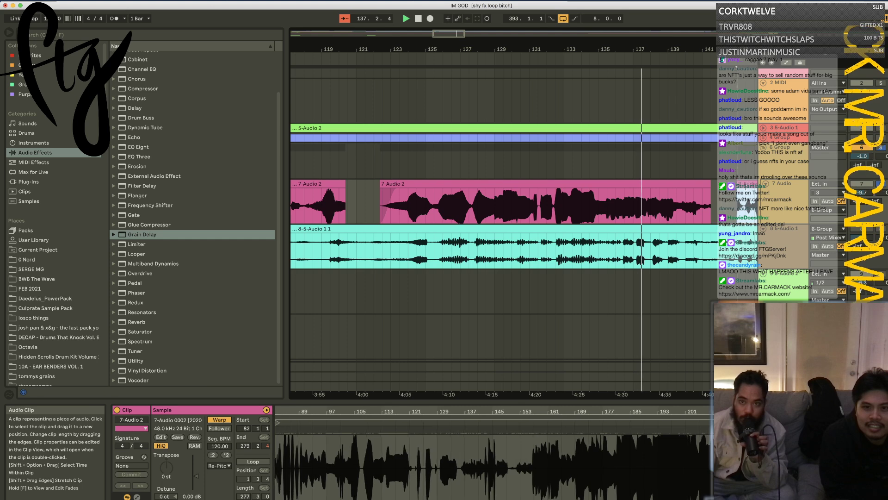
Step: Add a fade-out about one bar long to the isolated 7-Audio 2 phrase and consolidate it into a new clip
left_click(706, 184)
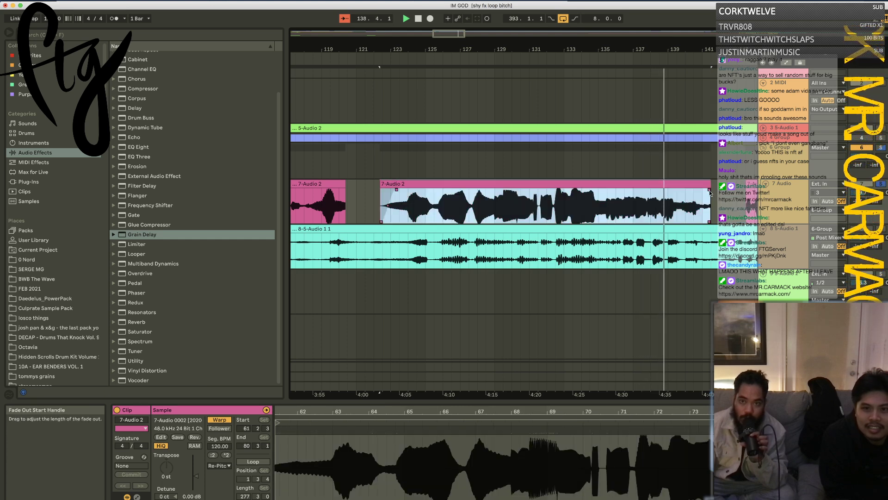
left_click(702, 193)
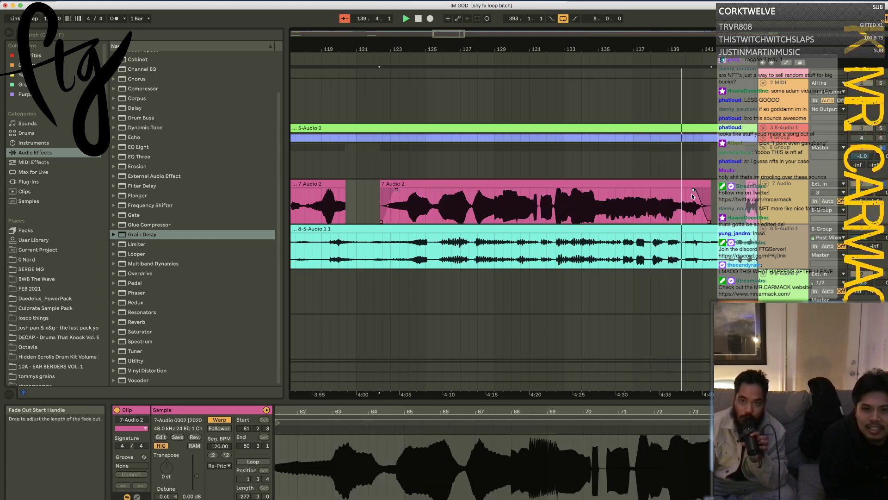
left_click(656, 183)
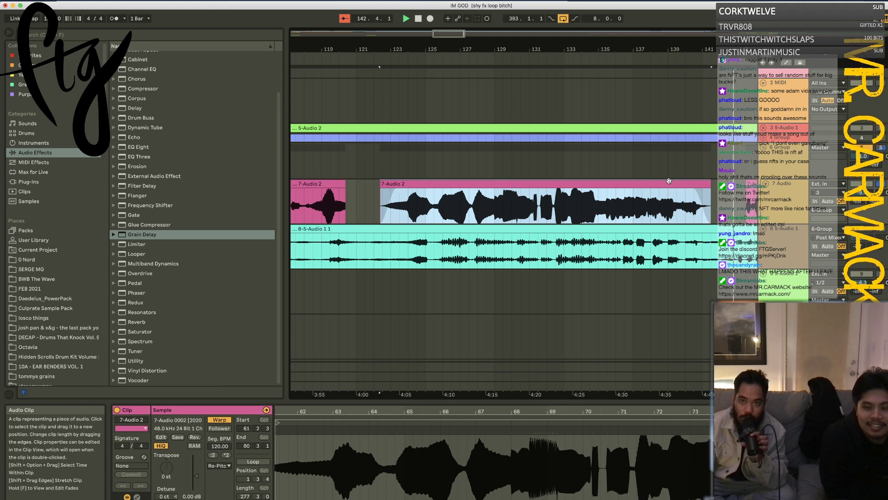
right_click(666, 187)
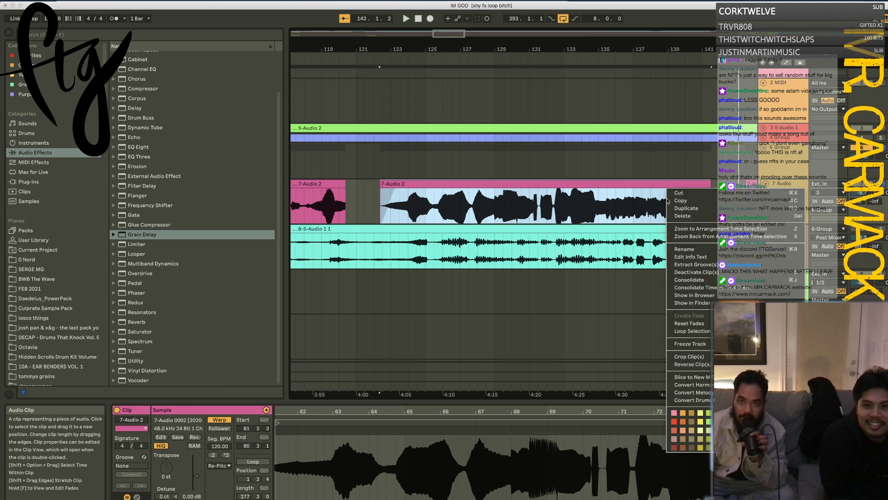
left_click(679, 280)
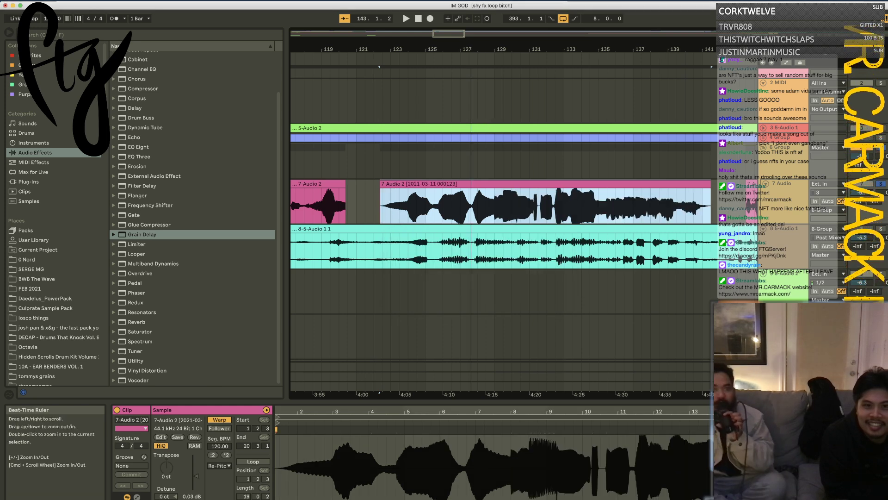
key("minus")
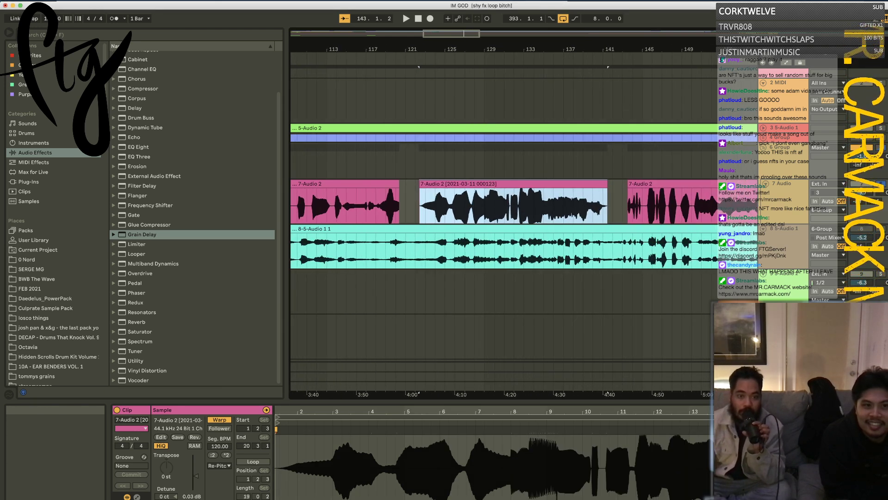
Step: Switch to Finder, close the ESCHER .png preview and open the NFT folder inside ARTISTS SHARE FILES
key("super+Tab")
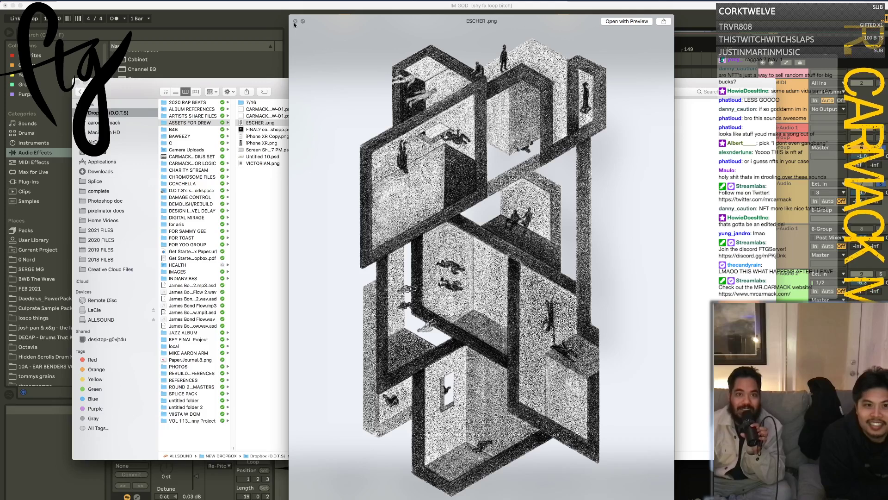
left_click(295, 21)
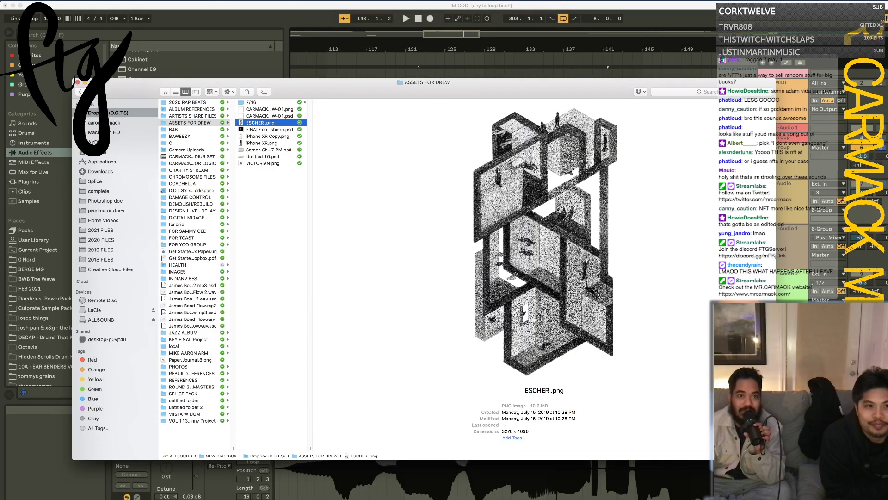
left_click(191, 115)
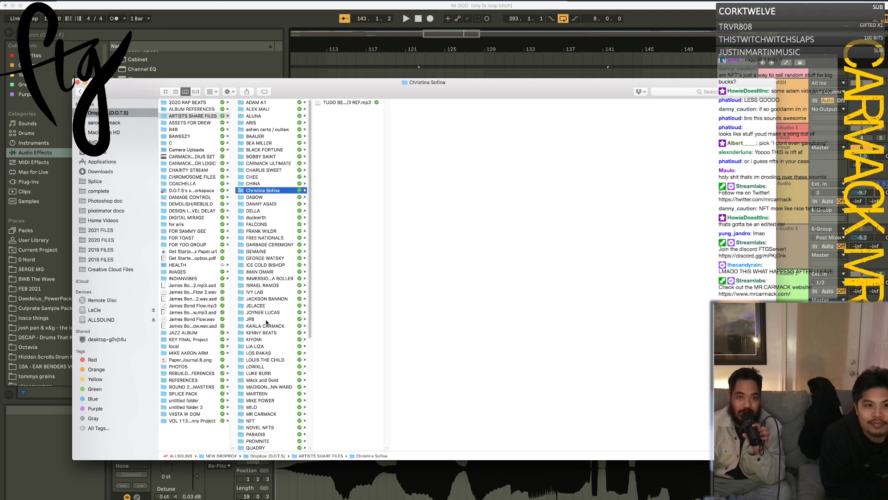
scroll(264, 356, "down", 8)
scroll(264, 356, "up", 8)
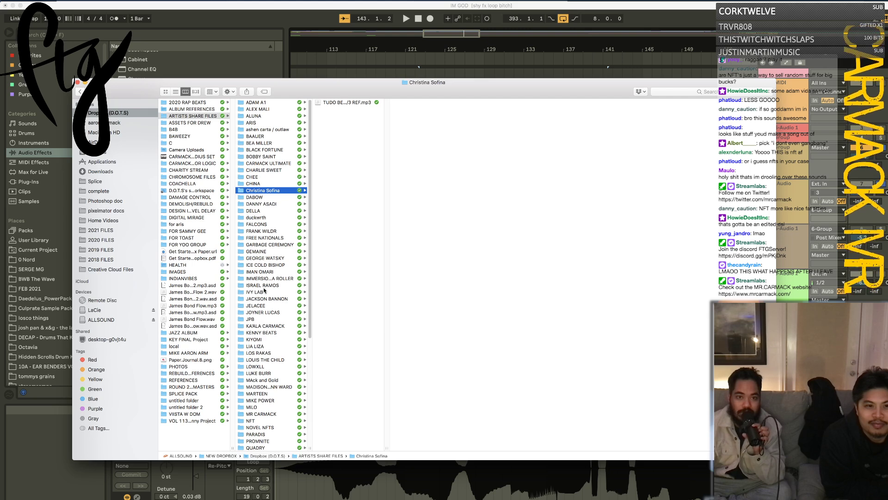
scroll(259, 277, "down", 7)
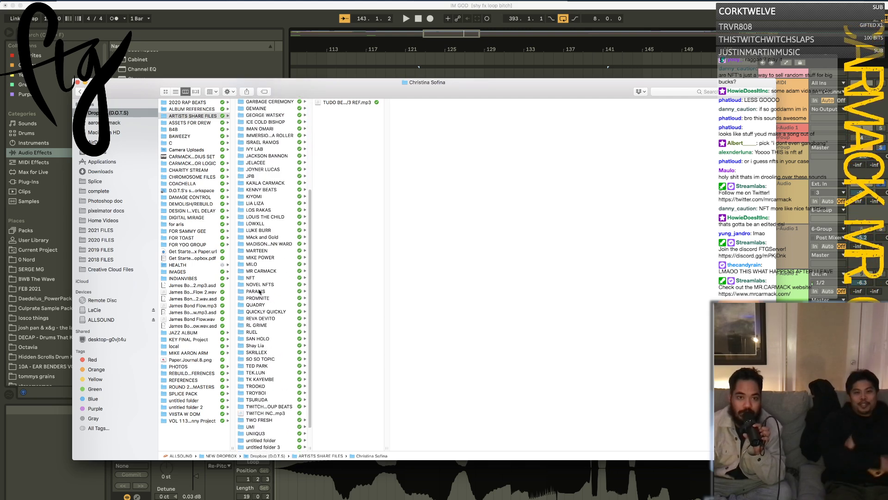
left_click(252, 281)
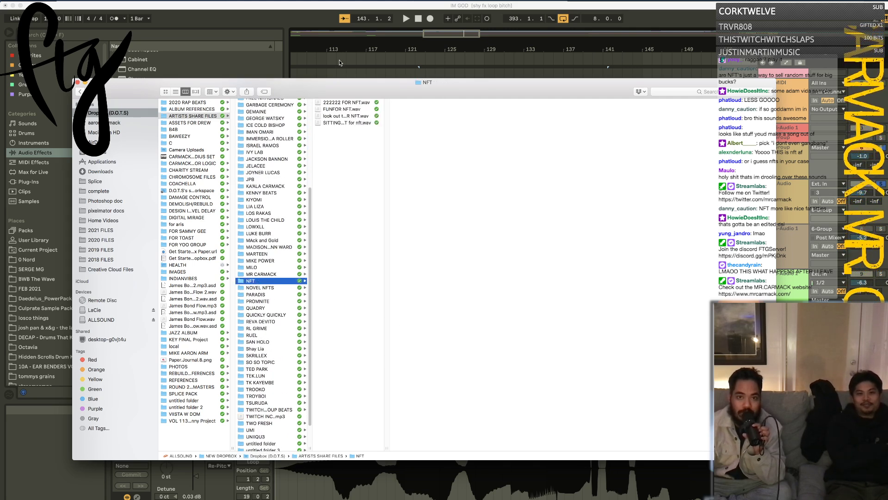
Step: Arrange the Finder and Live windows side by side, copy the consolidated 7-Audio 2 clip into the NFT folder, and return to the project
left_click(175, 17)
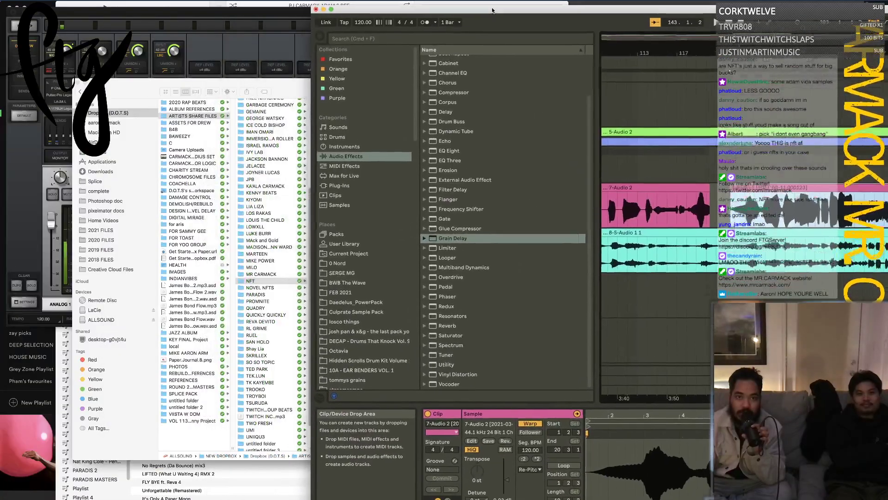
left_click_drag(281, 90, 213, 106)
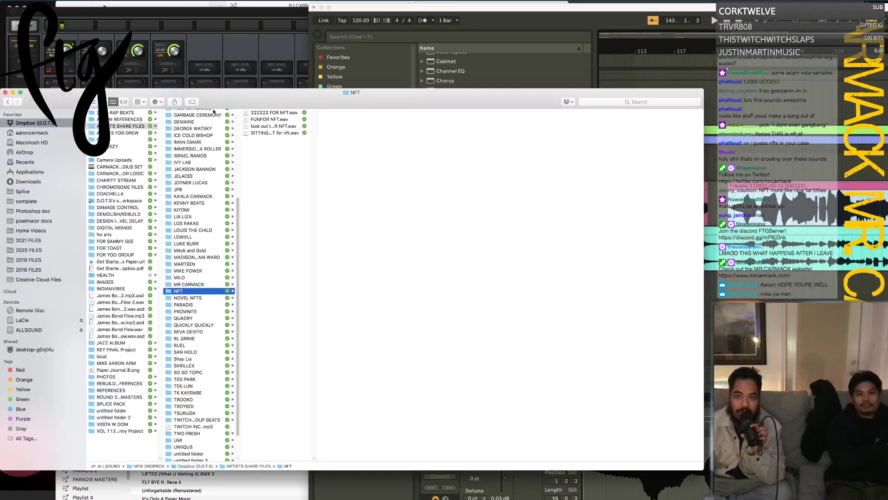
key("super+Tab")
left_click_drag(652, 203, 263, 203)
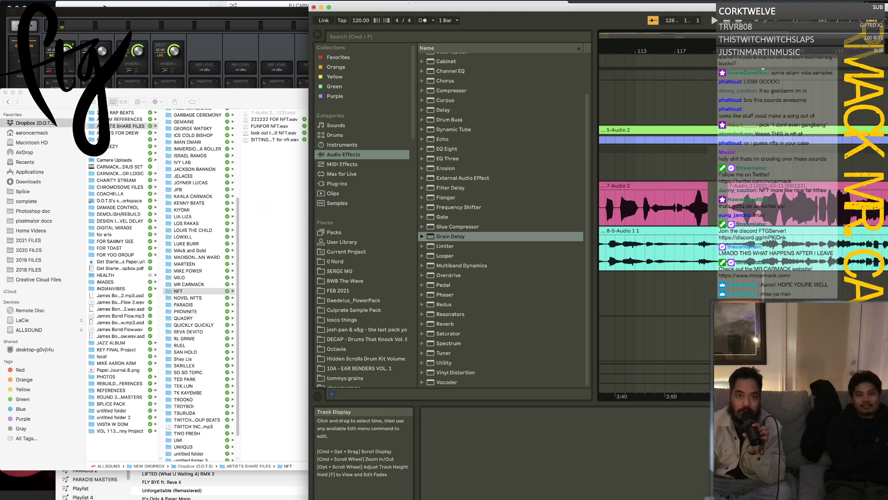
left_click(329, 7)
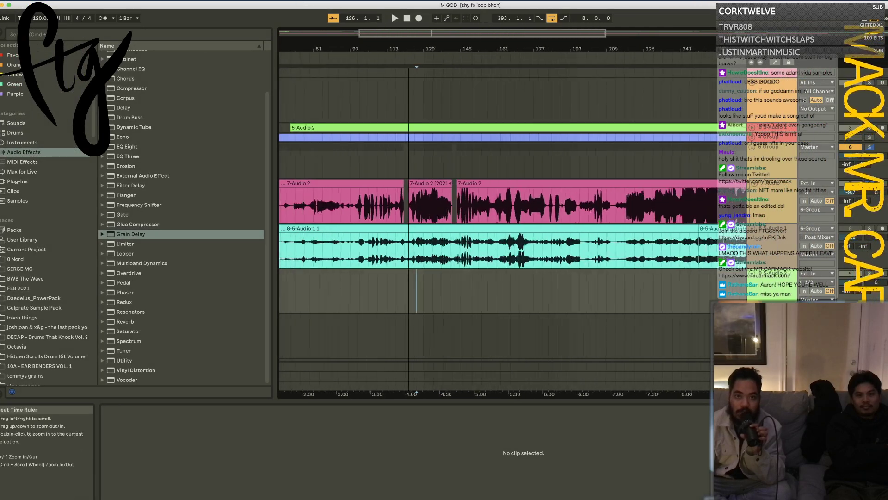
Step: Audition the whole arrangement from around bars 127 and 250
scroll(424, 68, "down", 6)
scroll(424, 68, "down", 3)
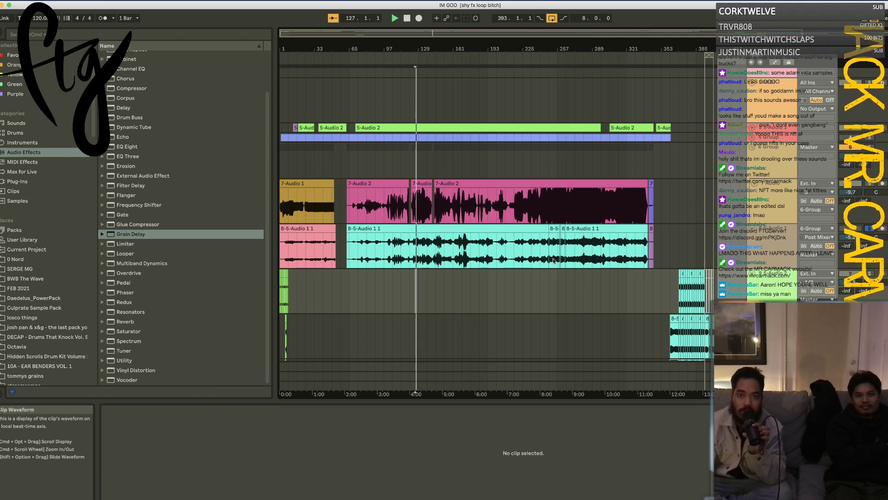
key("space")
key("space")
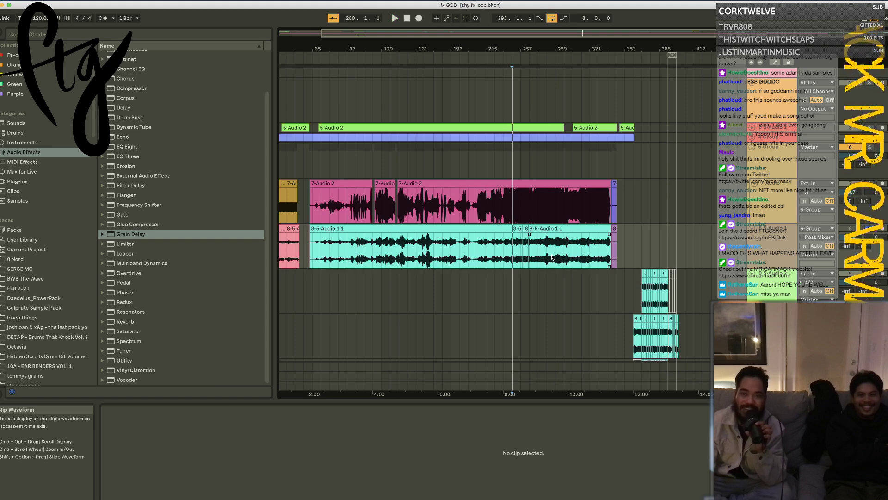
Step: Play the layered 8-5-Audio 1 1 clips from about bar 369 while examining the lower 5-Audio 2 tracks
left_click(642, 300)
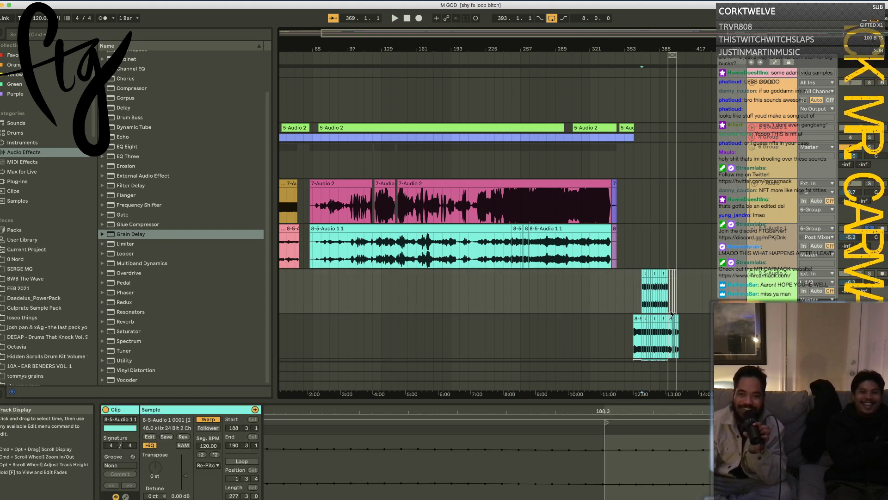
key("space")
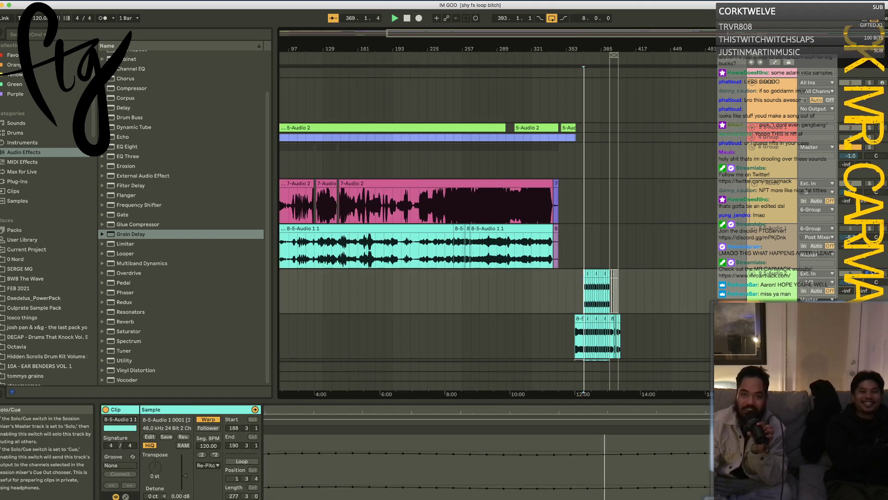
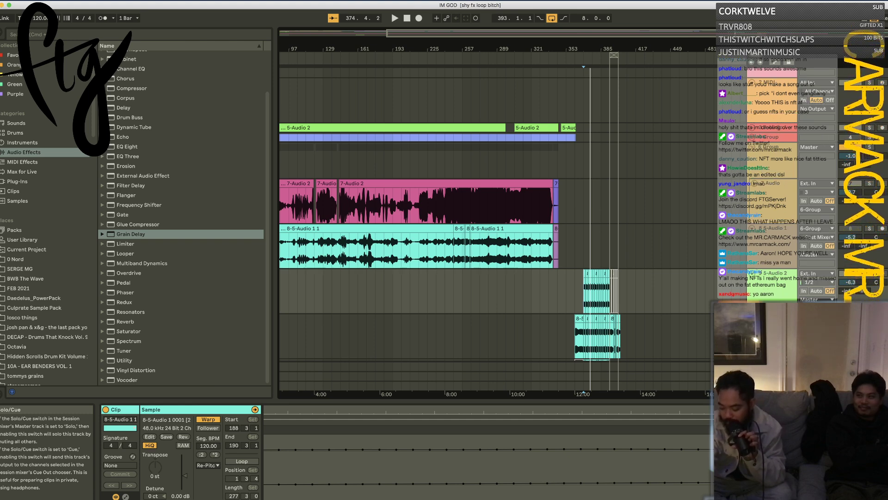
key("space")
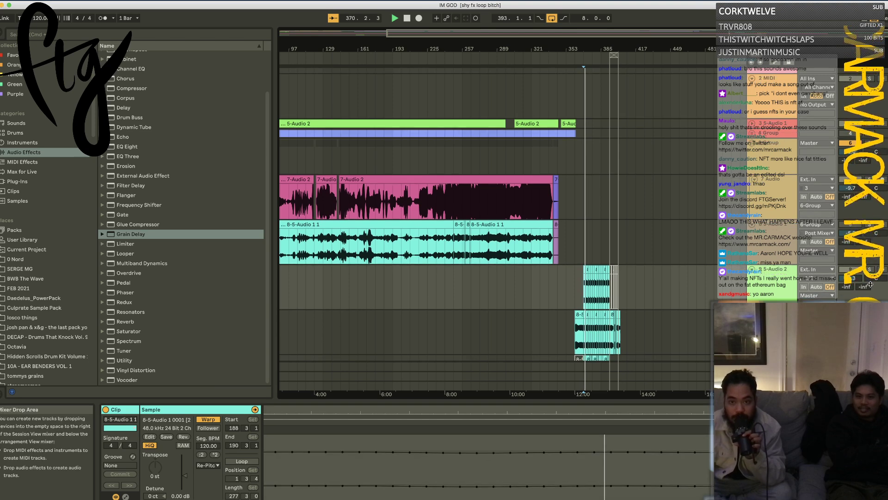
scroll(719, 206, "down", 8)
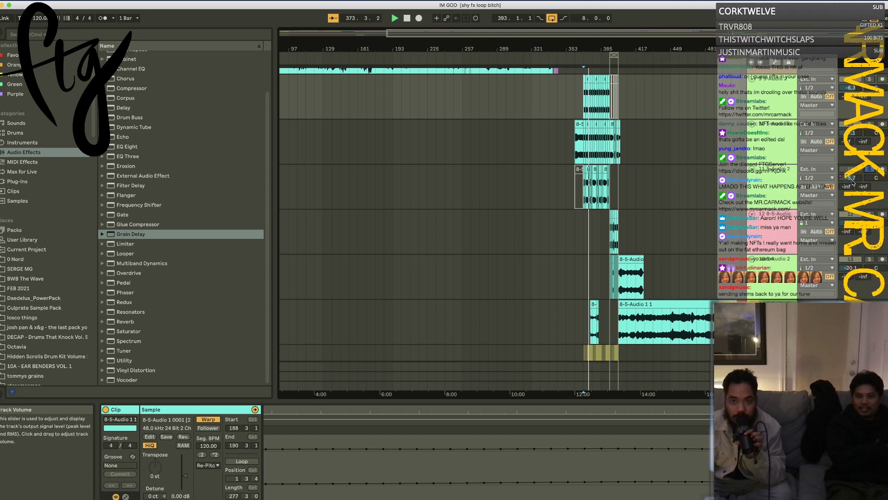
scroll(716, 218, "down", 3)
scroll(715, 219, "up", 3)
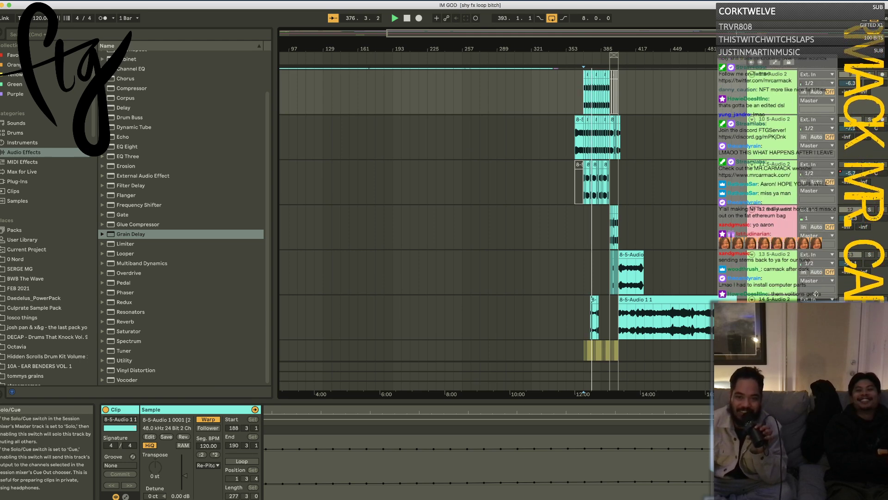
scroll(586, 286, "down", 3)
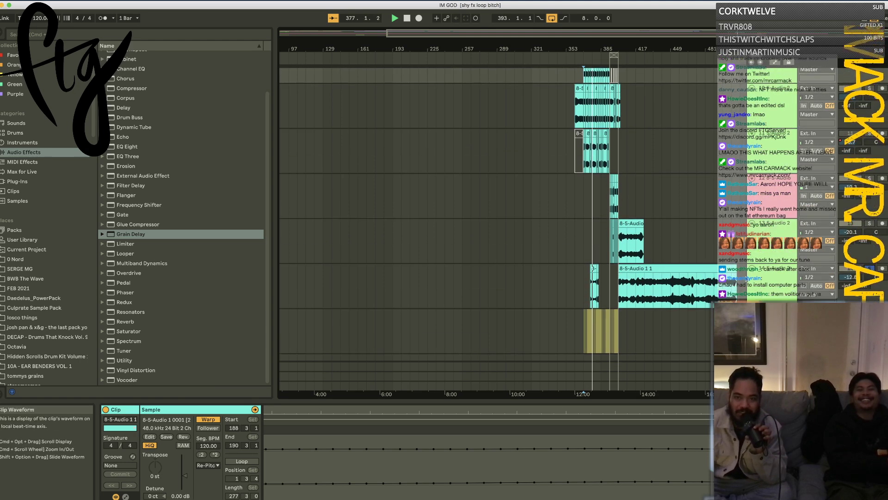
Step: Extend the 8-5-Audio 1 1 clip starting at about bar 379 on the 14 5-Audio 2 track to about bar 399
left_click(594, 280)
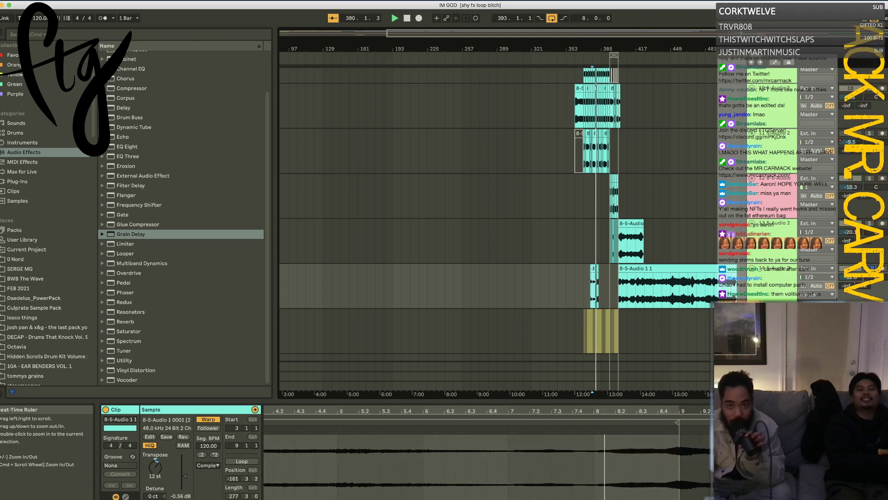
key("plus")
key("plus")
key("plus")
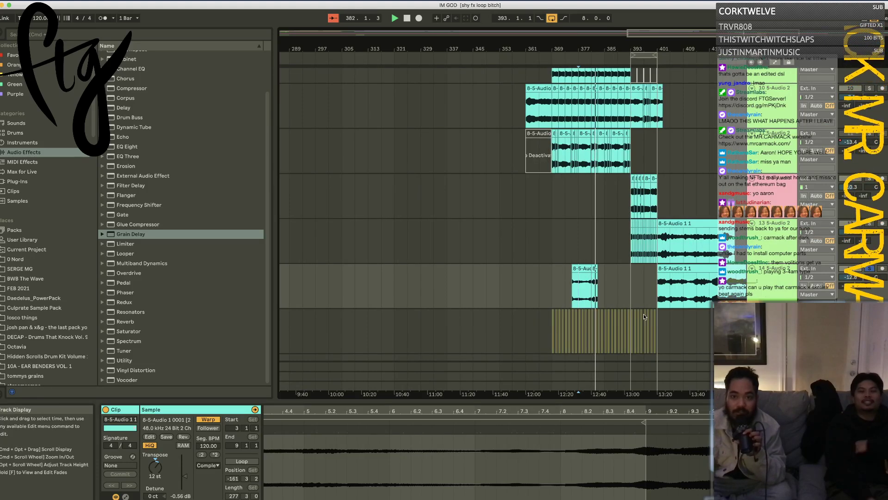
left_click_drag(594, 268, 634, 273)
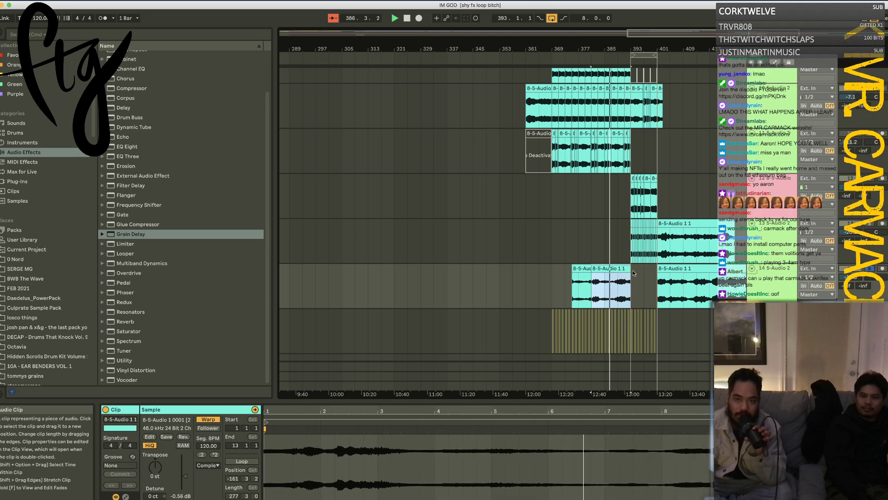
left_click(780, 296)
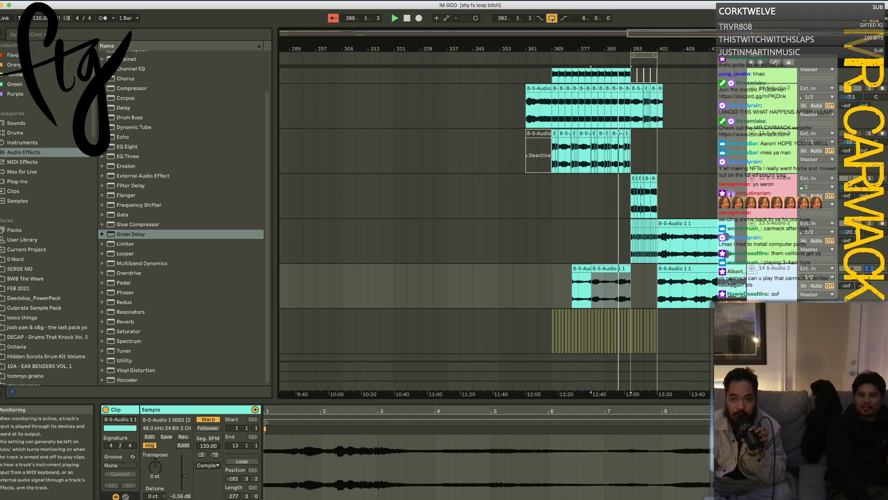
left_click_drag(630, 270, 653, 270)
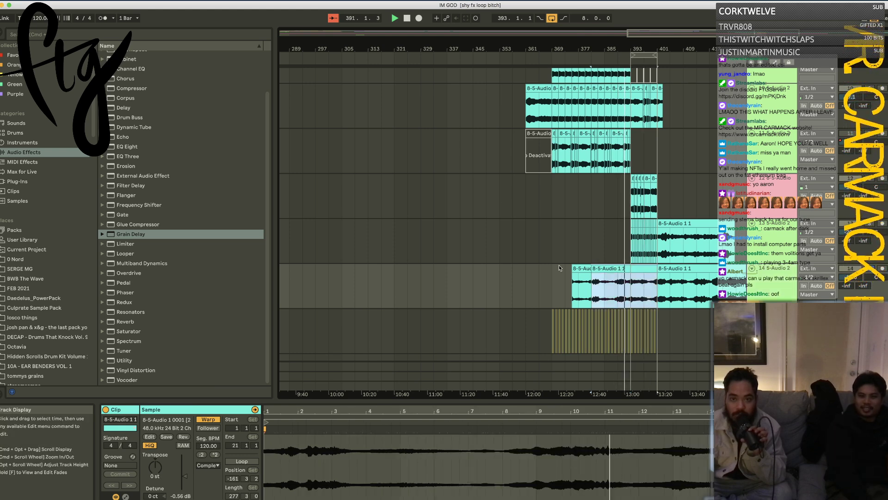
Step: Set the volume of track 14 to -0.9 and audition its opening clip
left_click(850, 277)
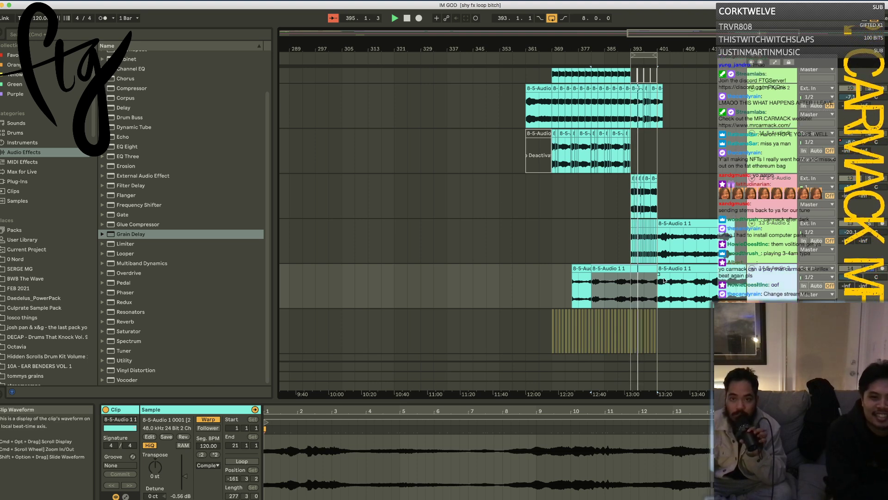
left_click(581, 268)
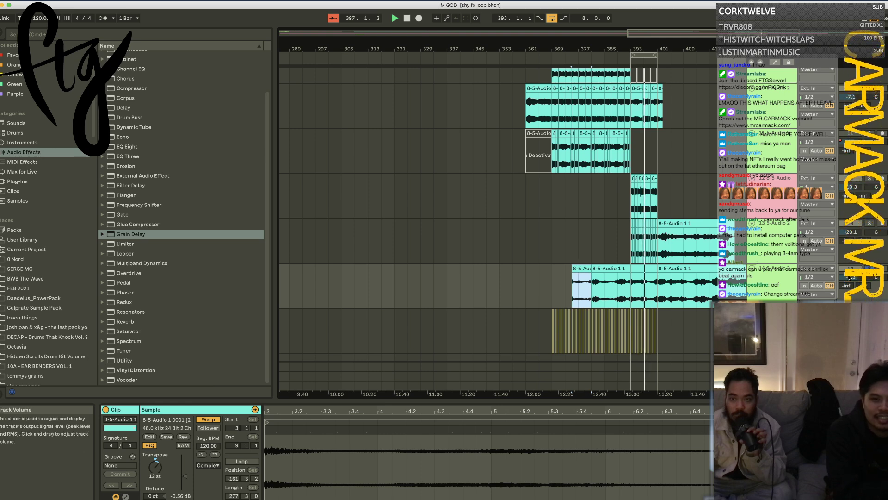
mouse_move(595, 270)
left_mouse_down()
mouse_move(569, 272)
mouse_move(586, 274)
left_mouse_up()
left_click(584, 268)
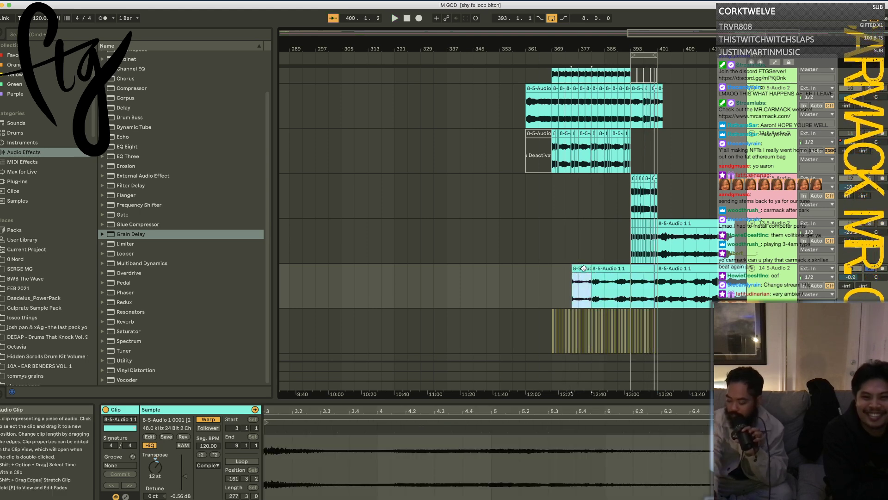
key("space")
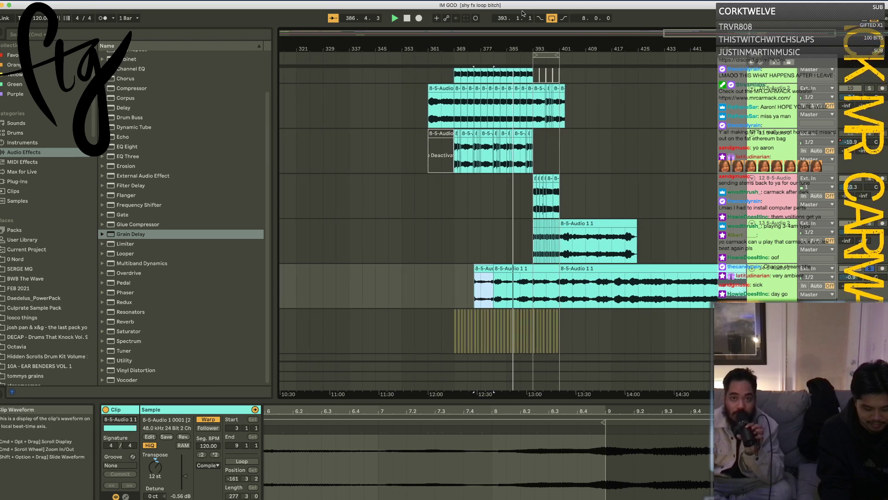
Step: Shift the start of the final clip on track 14 to about bar 406, leaving a gap after the preceding clip
scroll(621, 271, "up", 3)
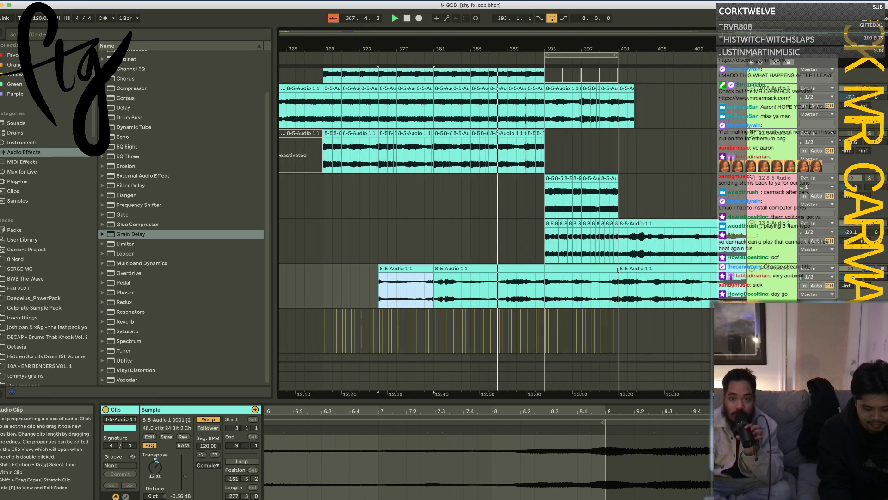
left_click(610, 278)
left_click_drag(620, 279, 664, 280)
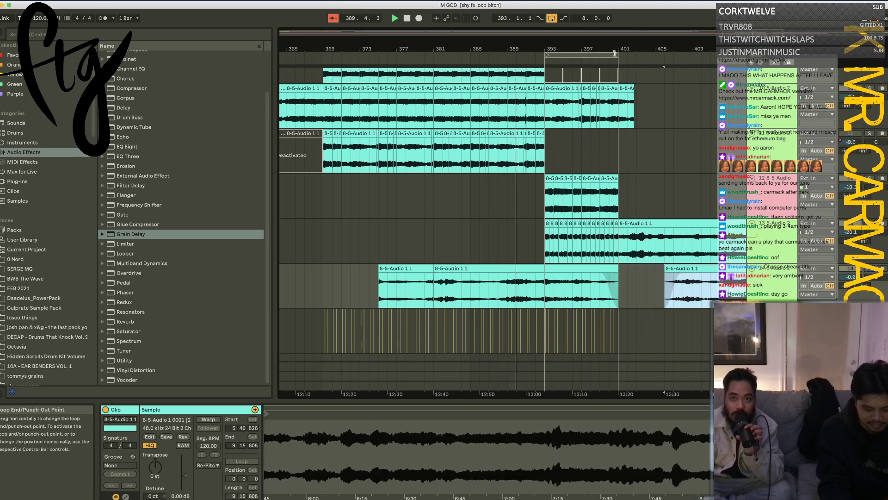
Step: Set the arrangement loop to start at bar 375 with a length of 28 bars and play it
left_click_drag(617, 55, 636, 55)
left_click_drag(548, 54, 379, 54)
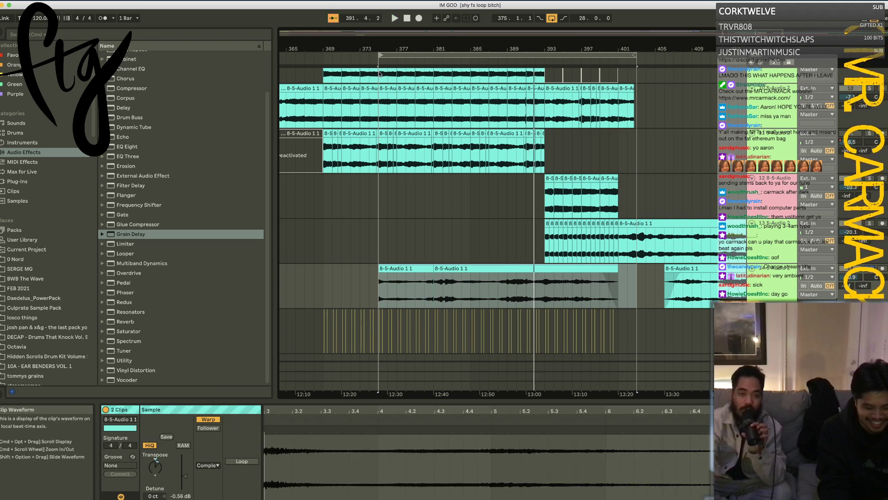
key("space")
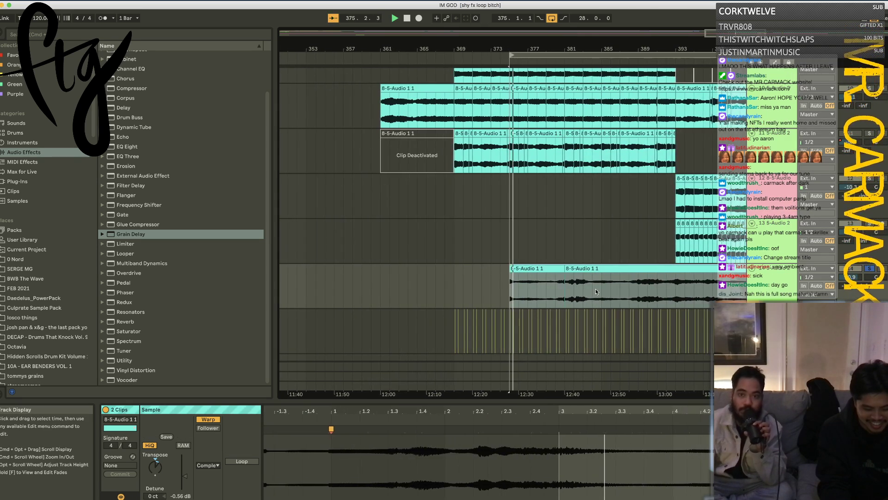
Step: Add a short fade-in to the first clip on track 14 and replay the loop from its start
left_click(510, 268)
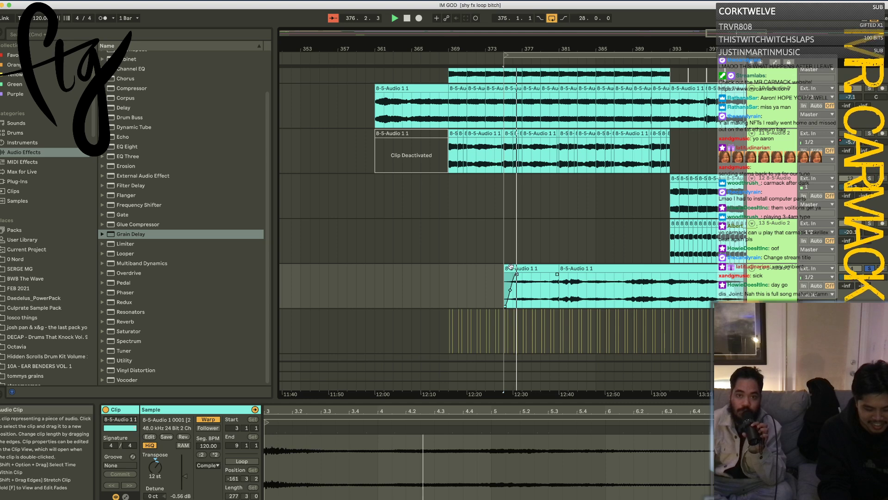
key("space")
key("space")
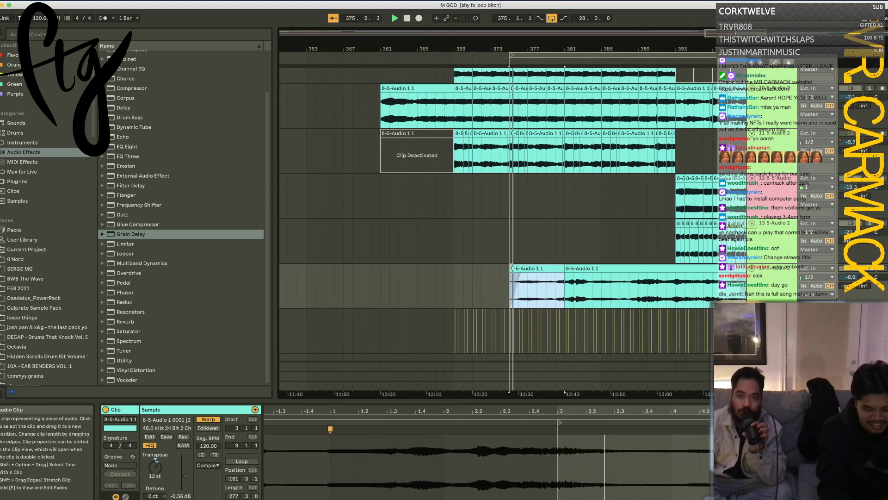
Step: Export the 28-bar loop range from the Master as a 32-bit WAV named IM GOD FOR NFT in the NFT folder
left_click_drag(521, 49, 521, 40)
left_click(523, 56)
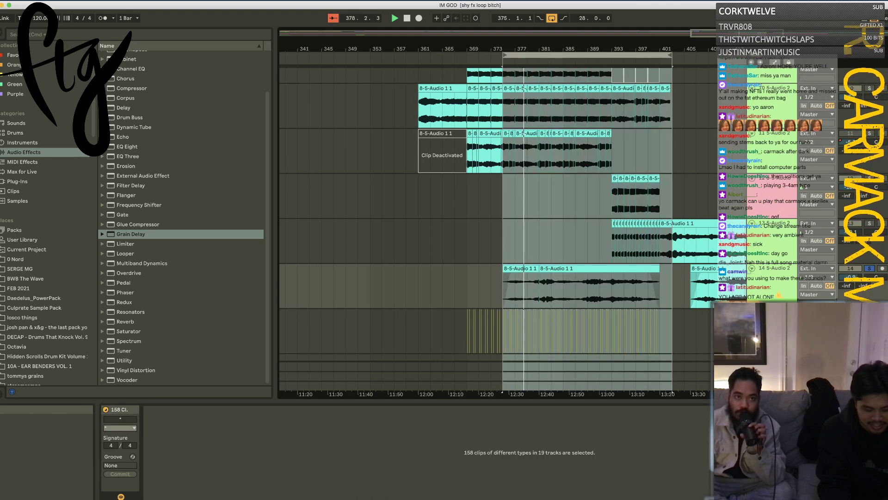
left_click(46, 0)
left_click(62, 95)
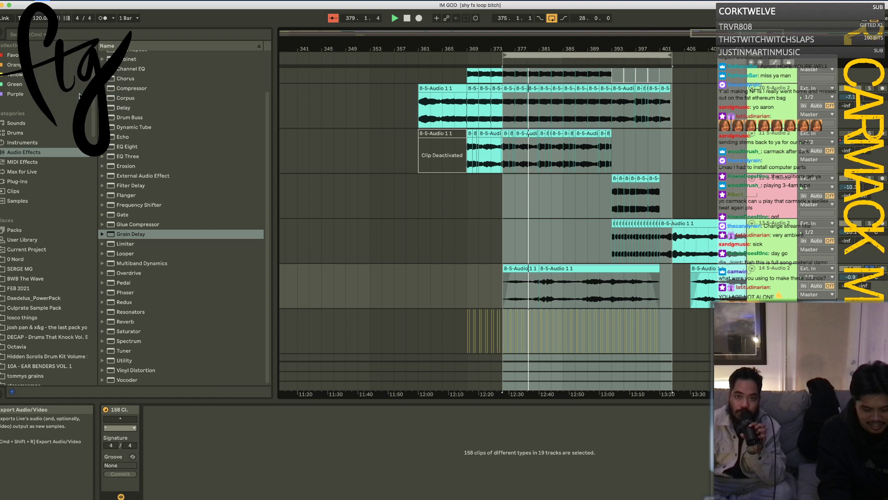
left_click(554, 282)
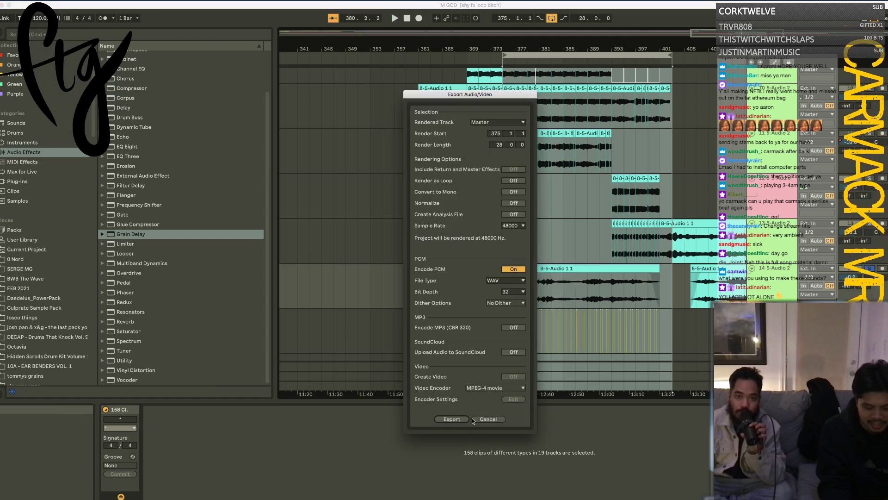
left_click(452, 418)
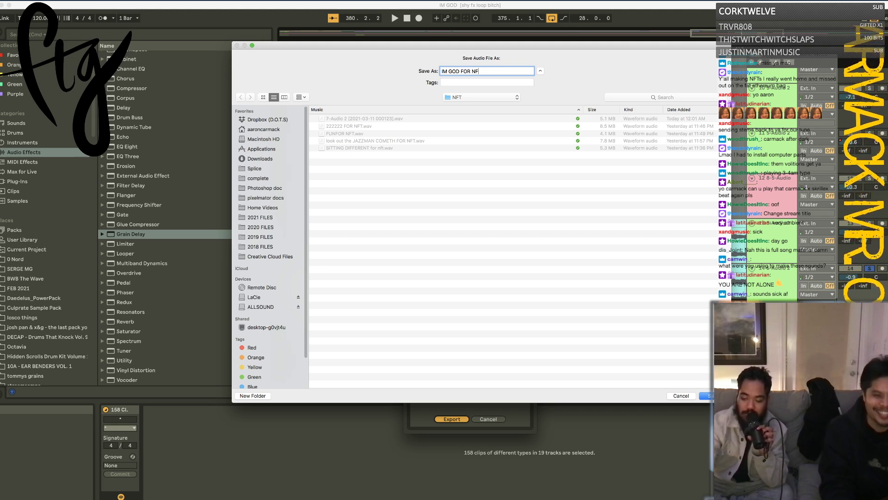
key("Return")
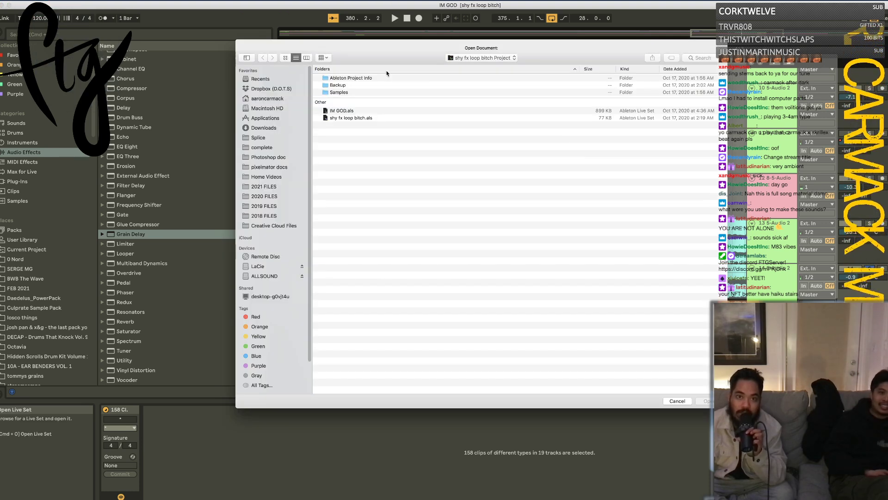
Step: Open the Live Set shy fx loop bitch.als, saving the changes to IM GOD
left_click(350, 118)
double_click(350, 118)
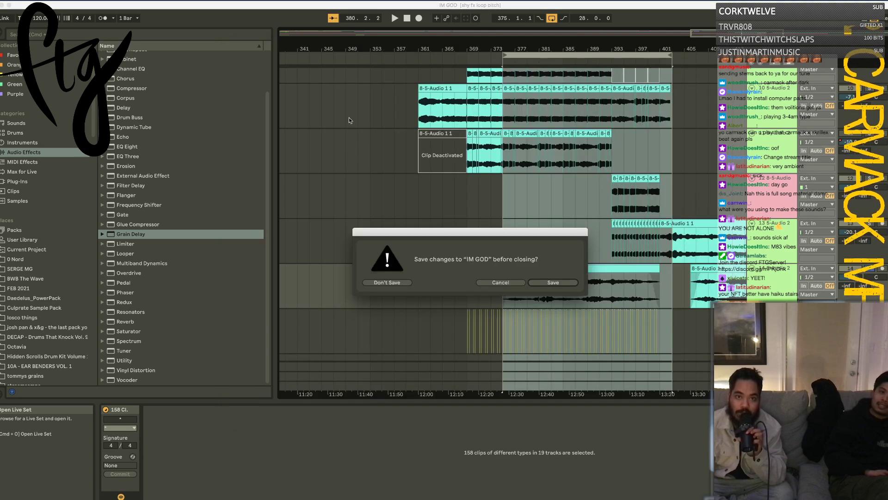
left_click(565, 282)
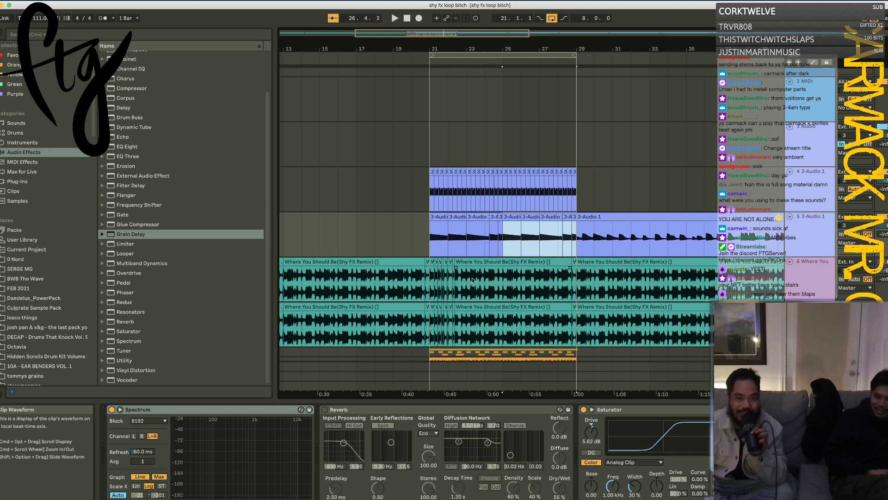
Step: Play the arrangement from the beginning through the looped section, check its tracks, and stop playback
left_click(407, 18)
key("space")
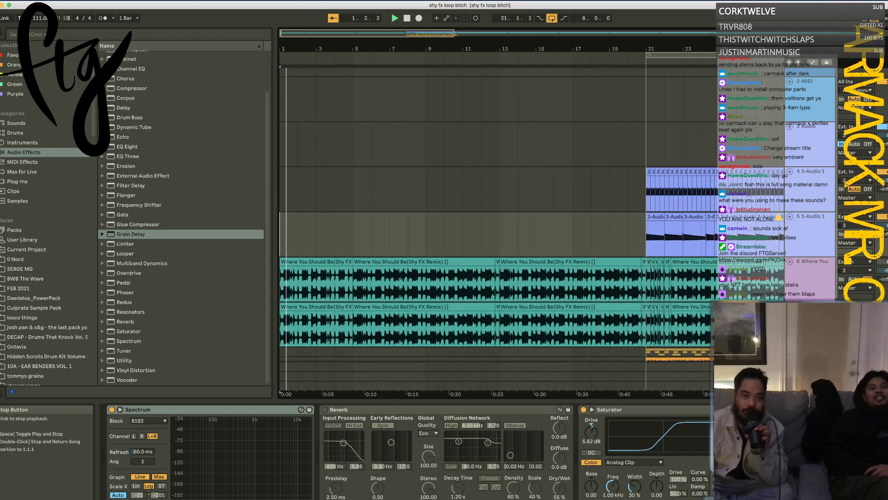
left_click_drag(327, 48, 327, 44)
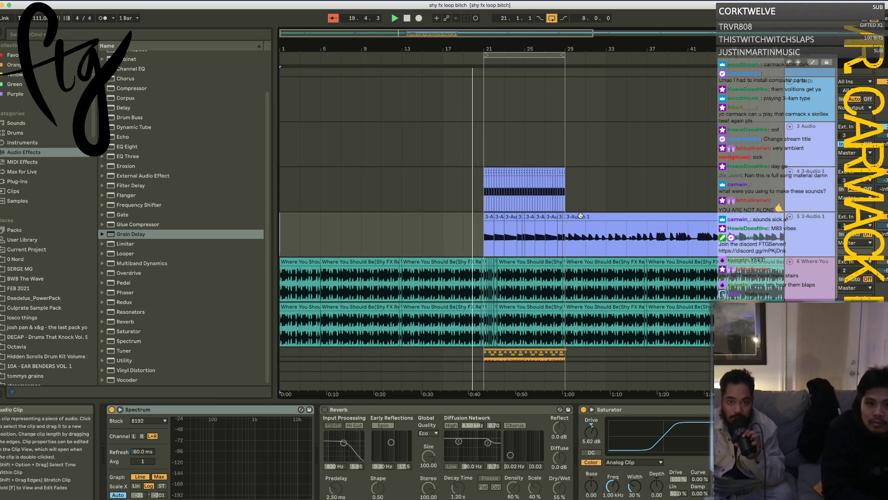
scroll(580, 214, "down", 1)
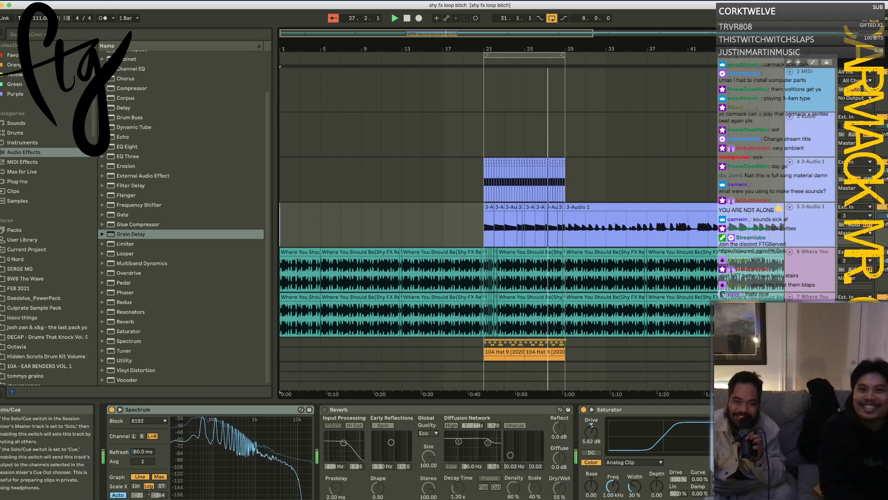
scroll(740, 235, "down", 3)
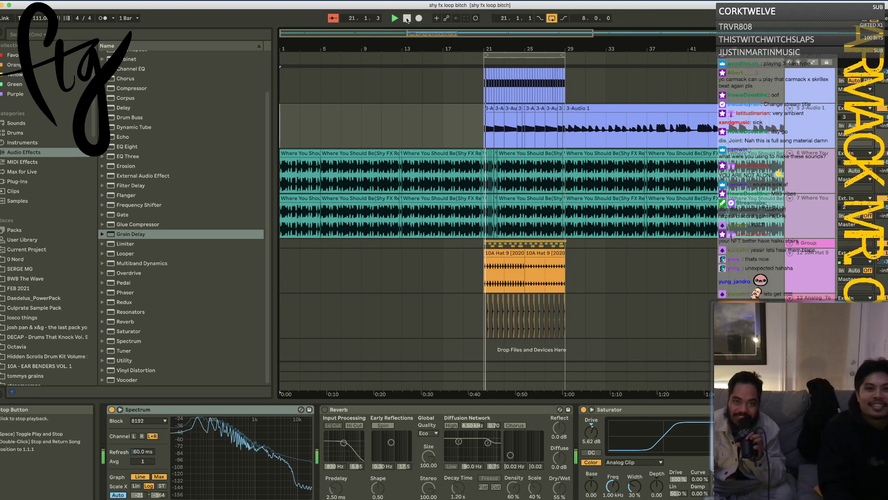
left_click(407, 20)
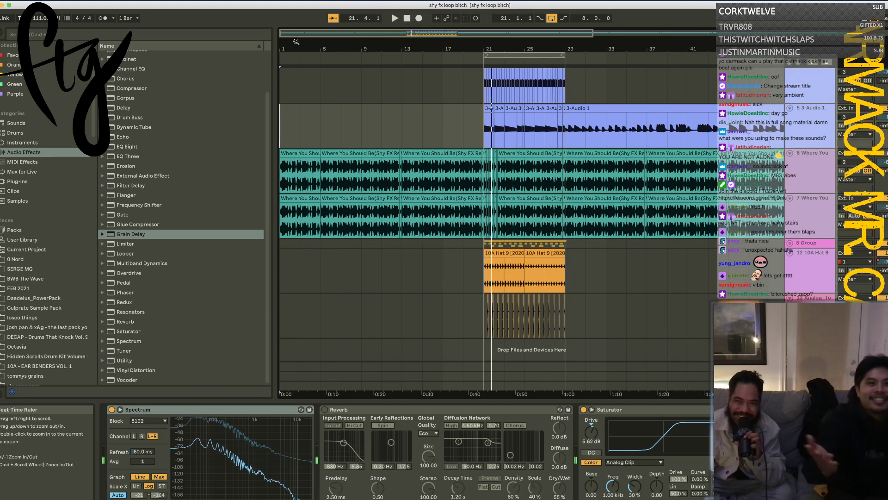
Step: Open the i dont even gangbang set from the OCTOBER folder without saving changes to the current set
left_click(46, 1)
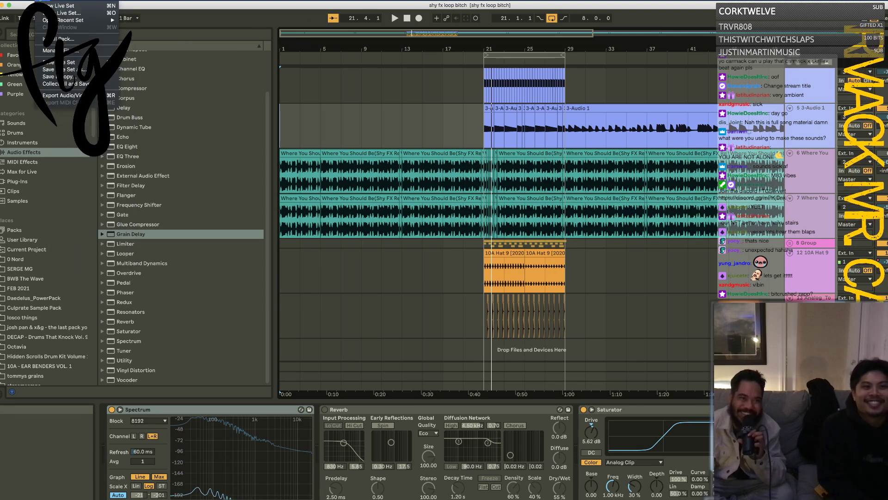
left_click(69, 13)
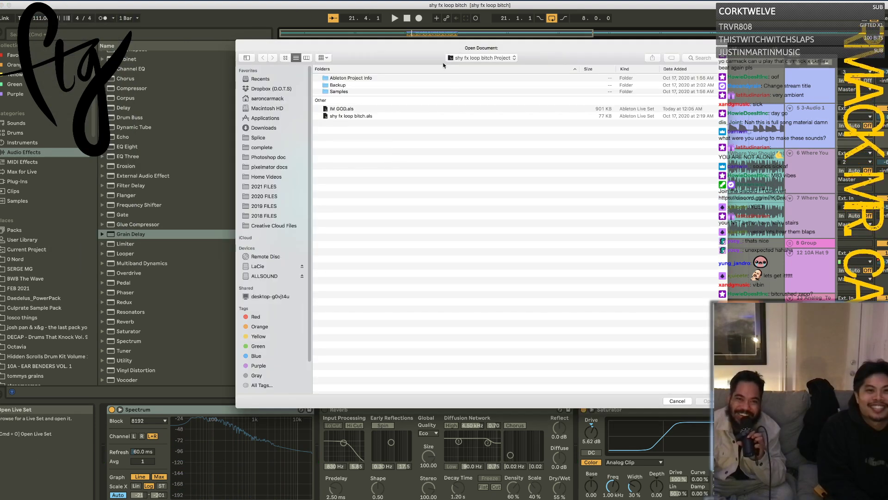
left_click(472, 59)
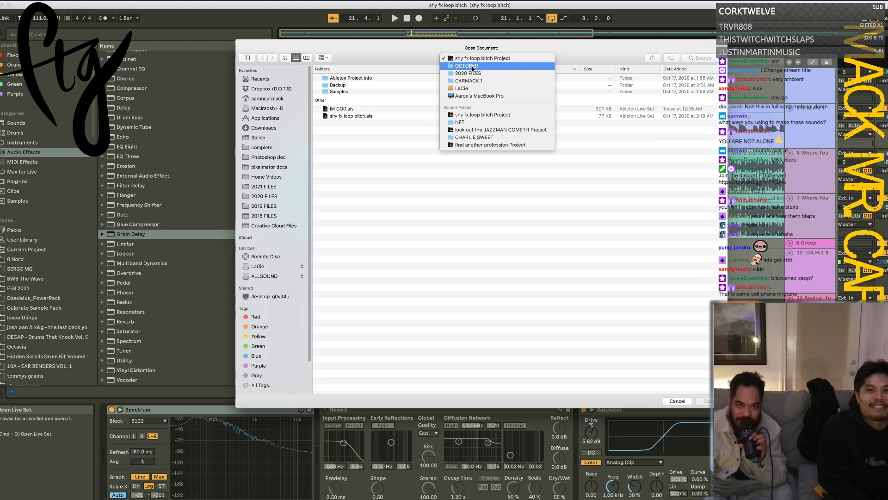
left_click(472, 66)
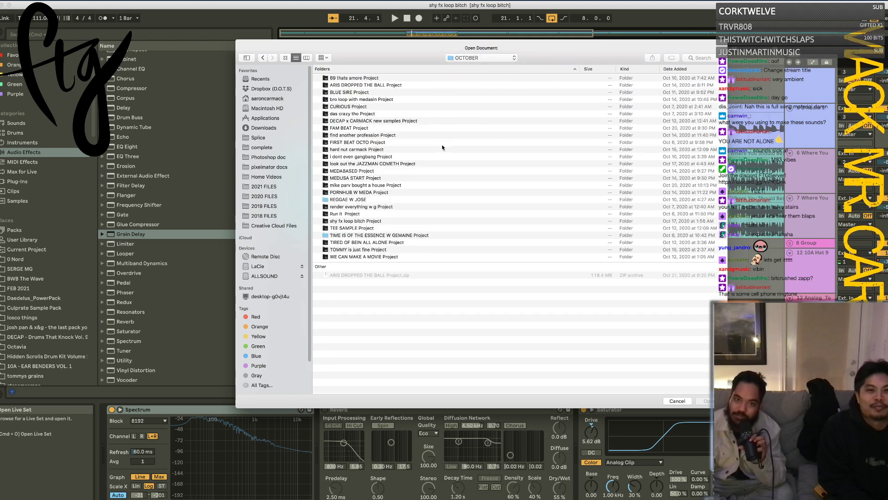
left_click(361, 157)
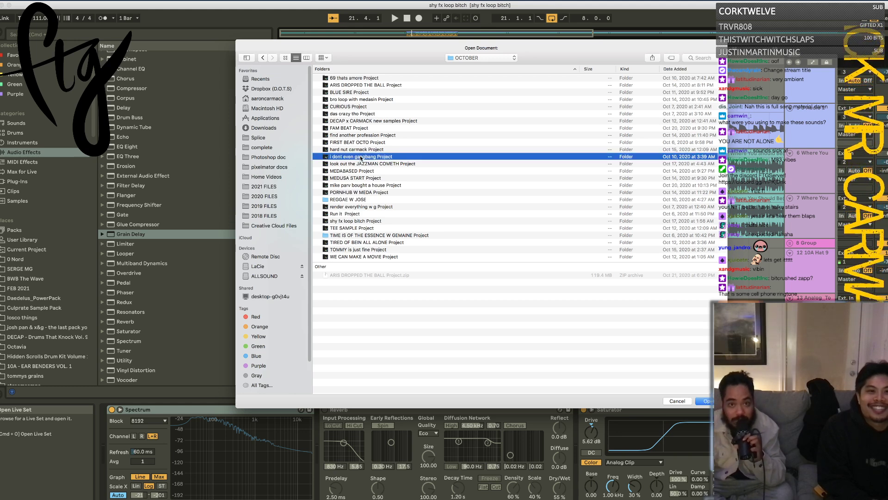
double_click(361, 157)
double_click(359, 112)
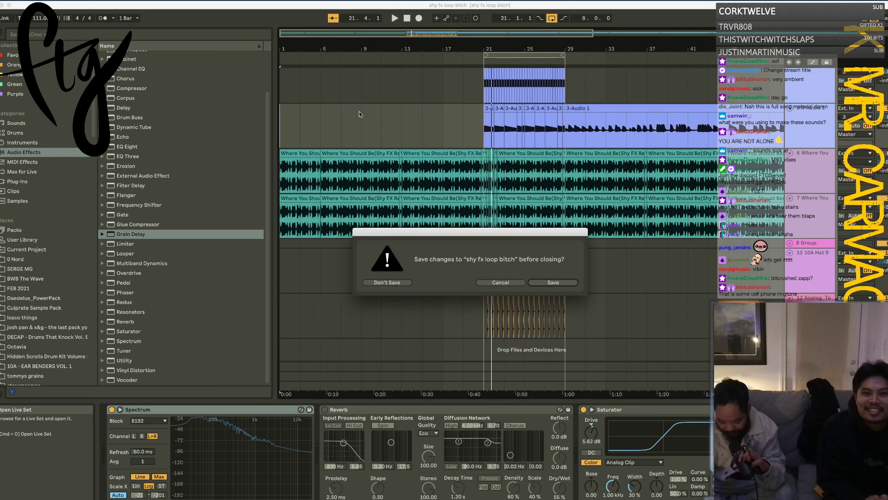
left_click(388, 282)
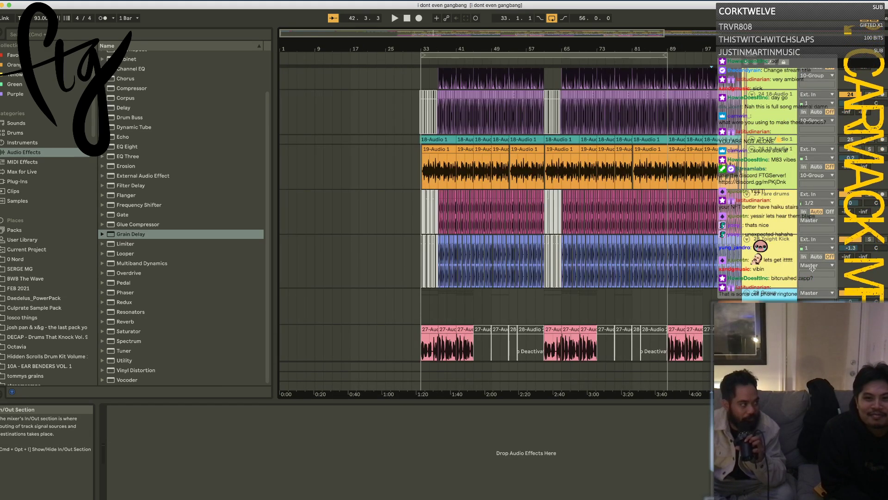
Step: Look through the set's tracks and play the arrangement from bar 33
scroll(812, 268, "up", 15)
scroll(812, 271, "up", 10)
scroll(875, 194, "down", 20)
scroll(875, 196, "down", 12)
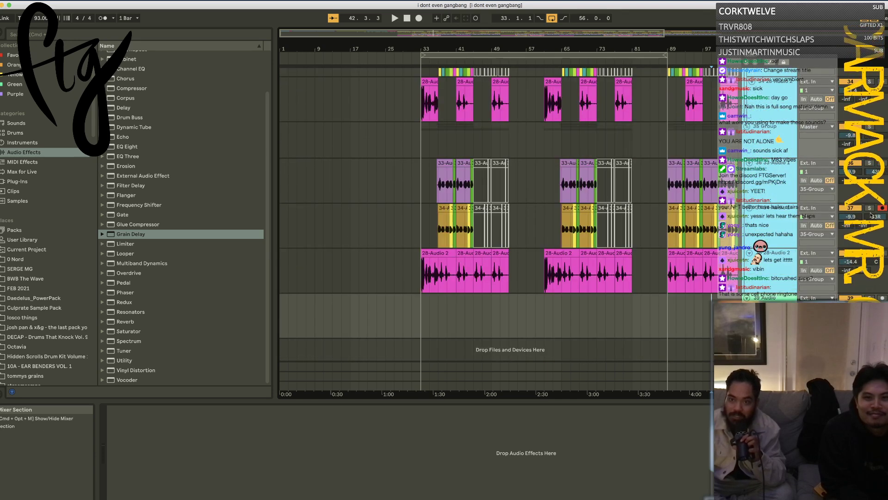
scroll(803, 260, "up", 12)
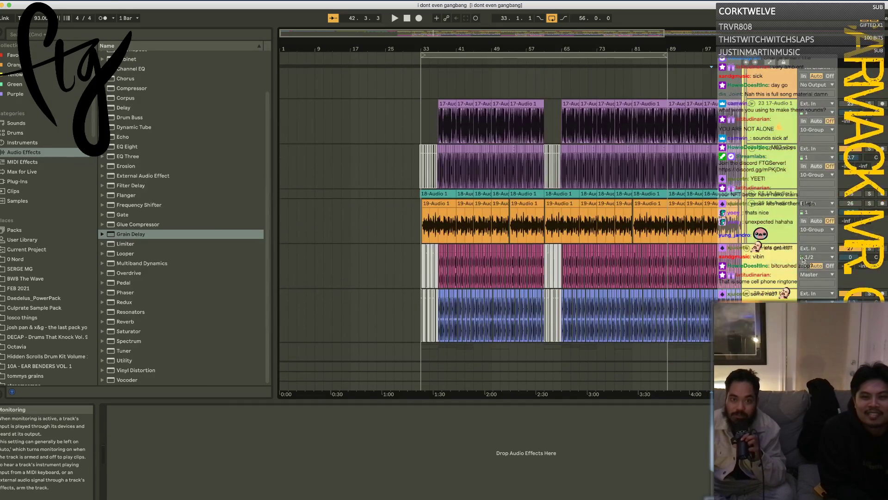
scroll(803, 260, "up", 5)
left_click(422, 183)
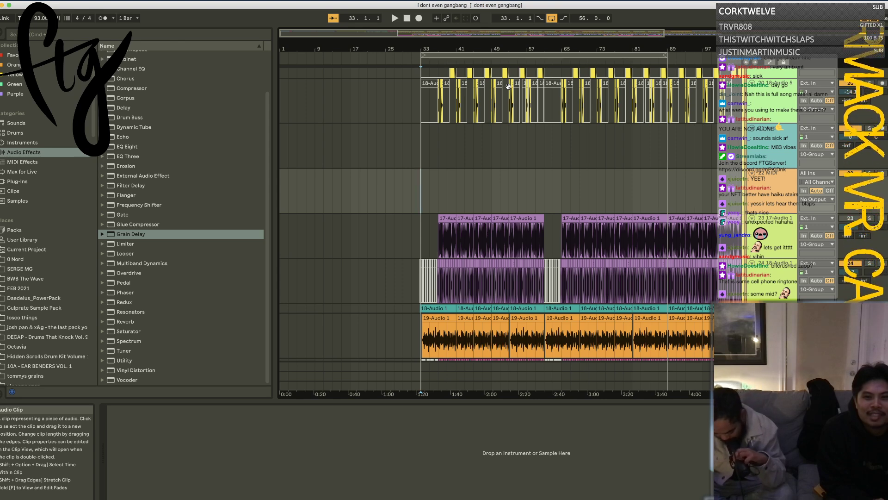
key("space")
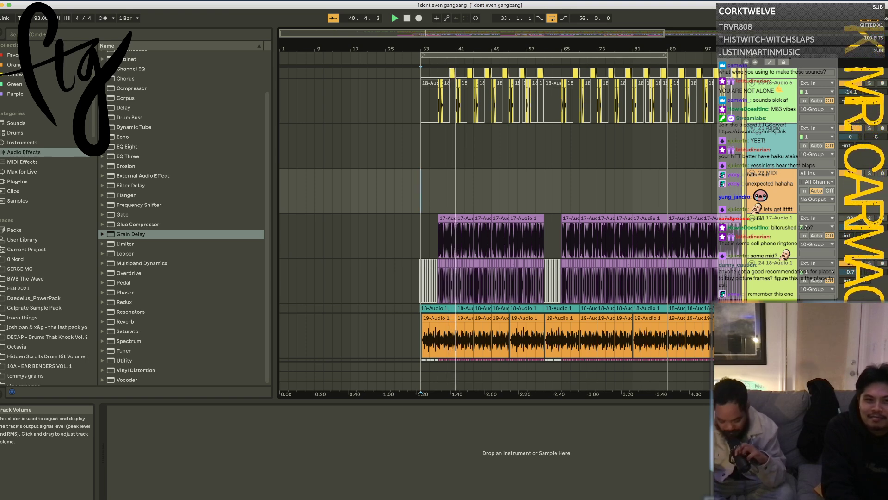
Step: Select the looped section from bar 33 to bar 89 across all tracks and start its audio export, stopping playback
left_click(453, 54)
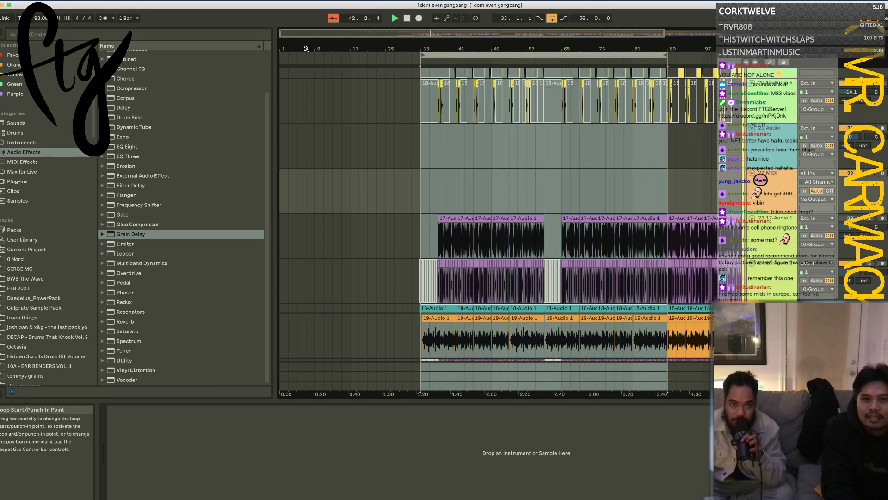
left_click(47, 1)
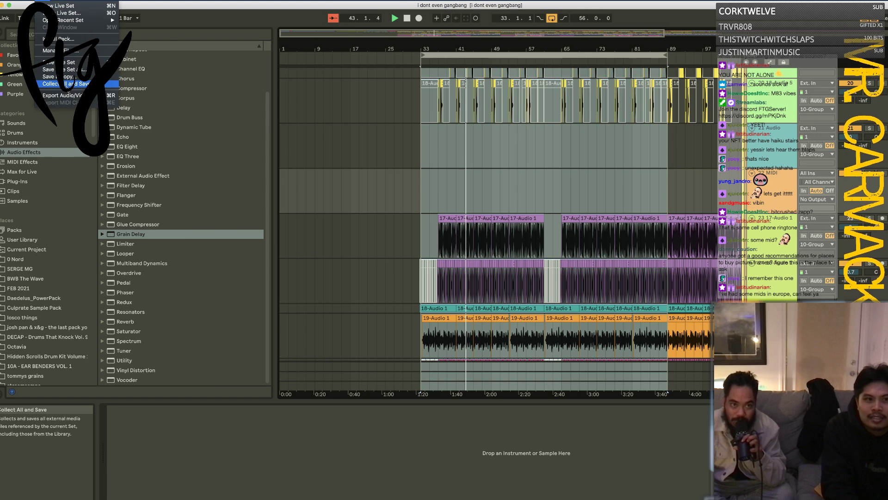
left_click(70, 97)
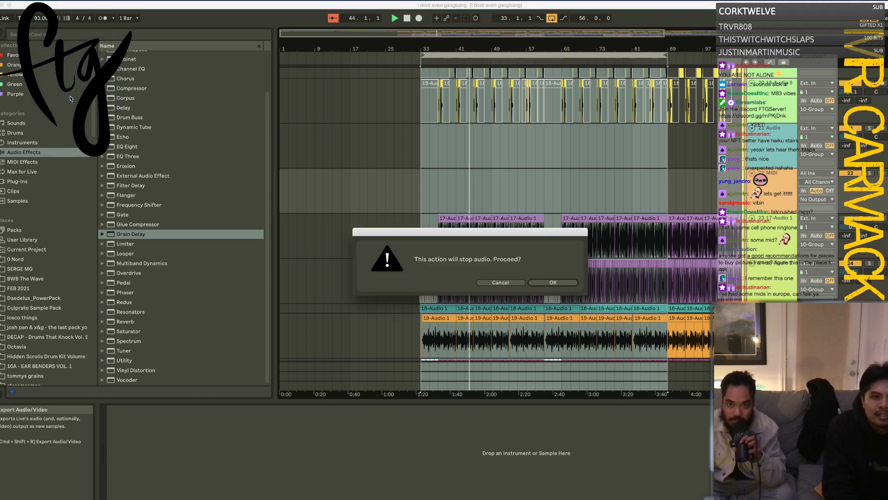
key("Return")
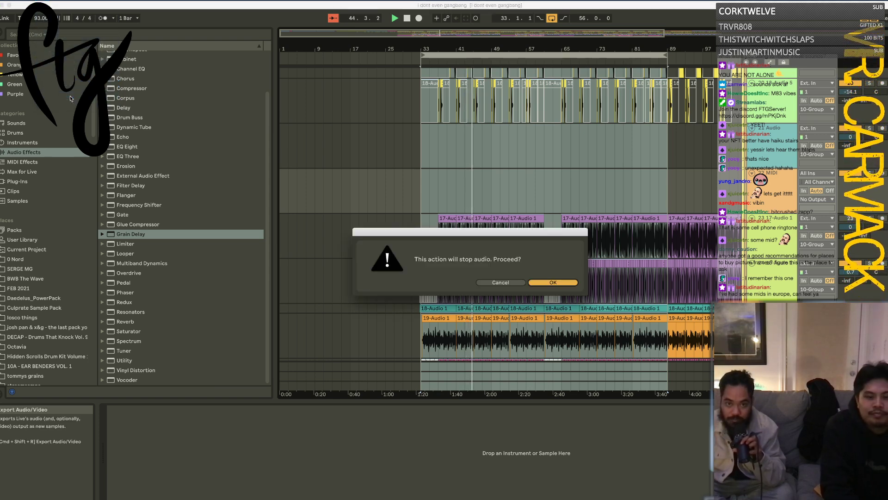
key("Return")
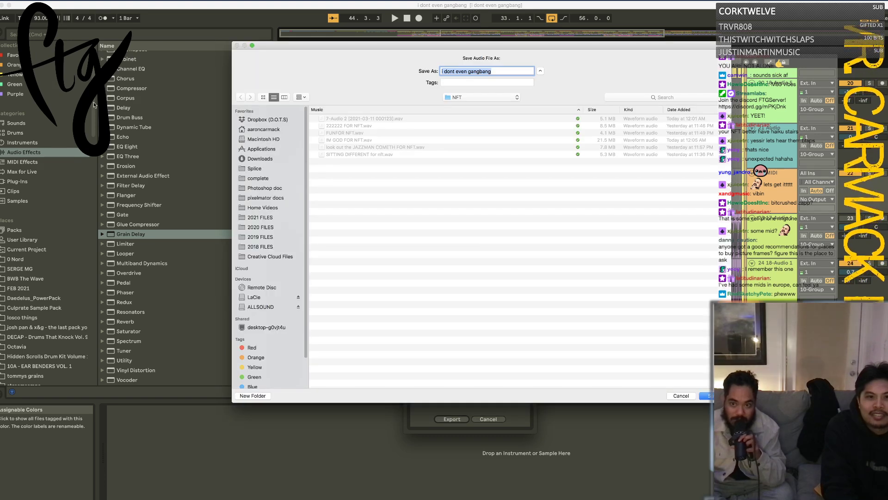
Step: Save the exported audio as i dont even gangbang in the FREE NATIONALS folder inside ARTISTS SHARE FILES
left_click(483, 97)
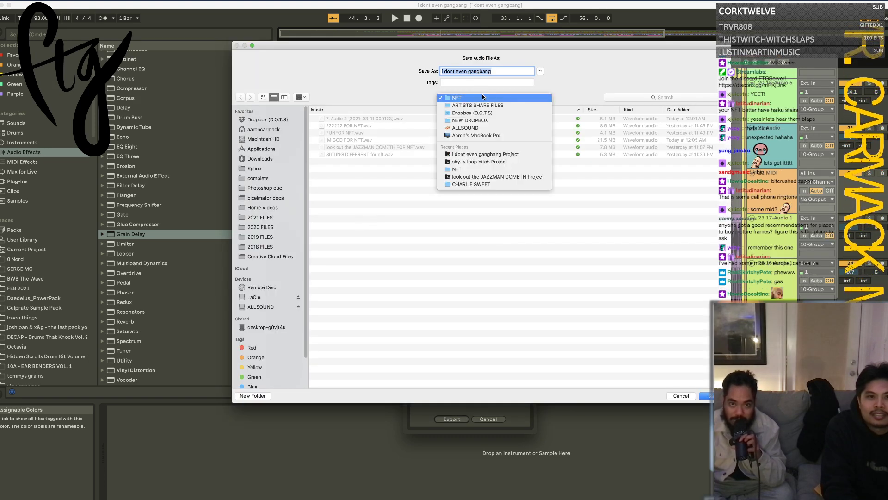
left_click(482, 105)
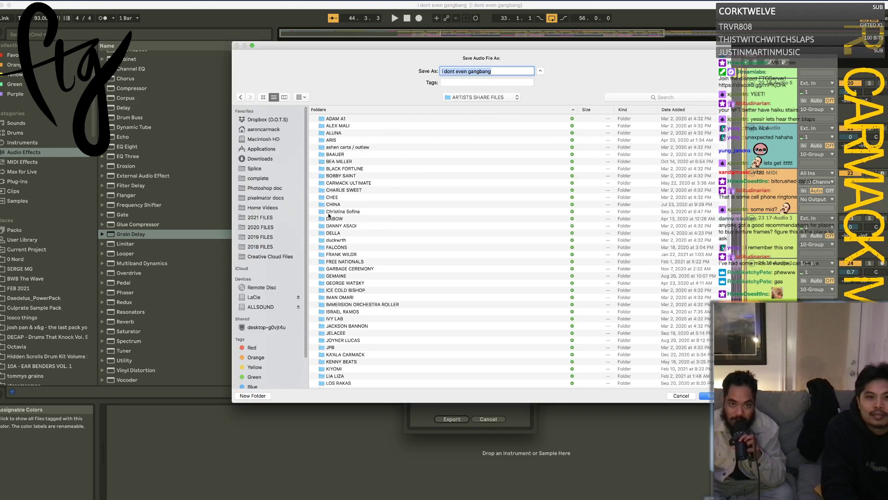
double_click(343, 261)
left_click(485, 69)
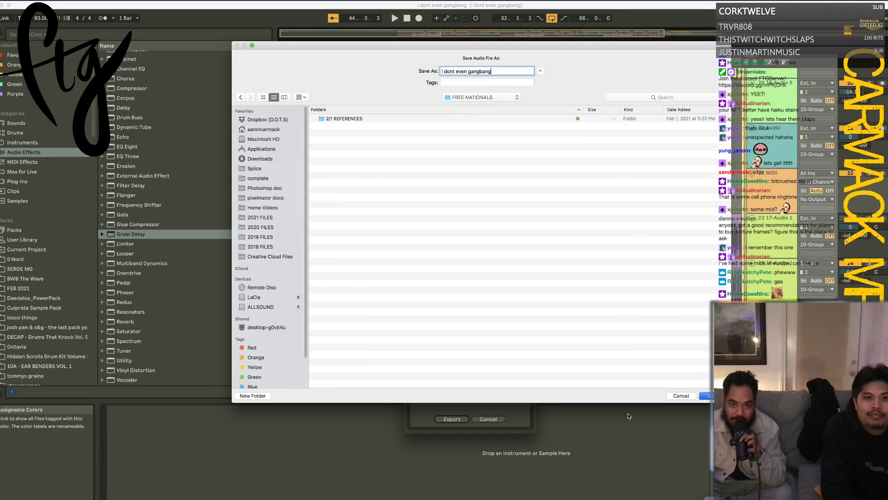
key("Return")
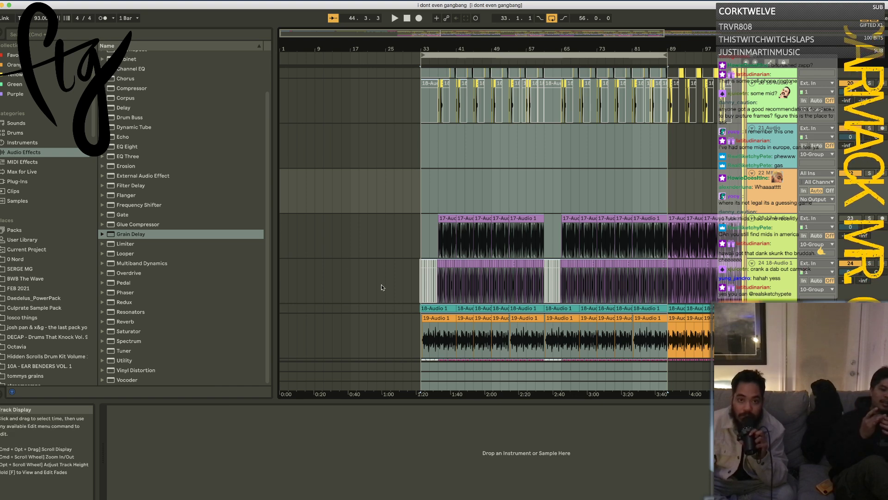
Step: Open TEE SAMPLE.als from its project in the OCTOBER folder without saving changes to the current set
left_click(44, 1)
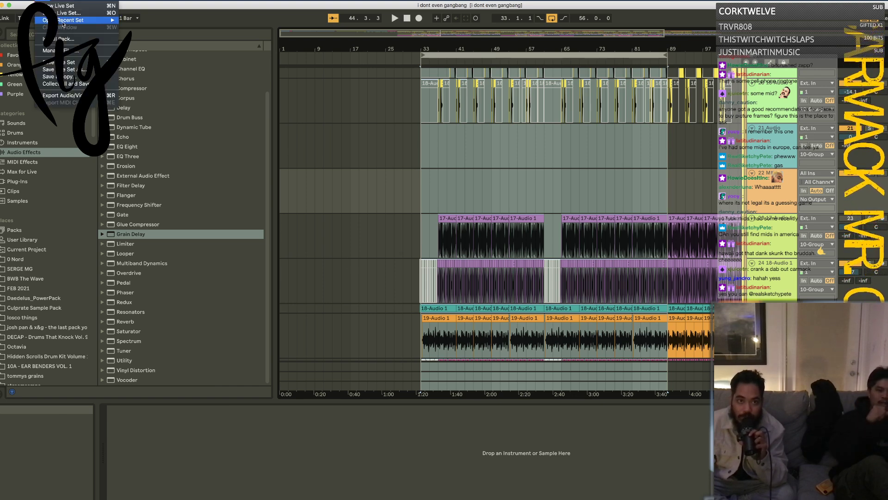
mouse_move(63, 22)
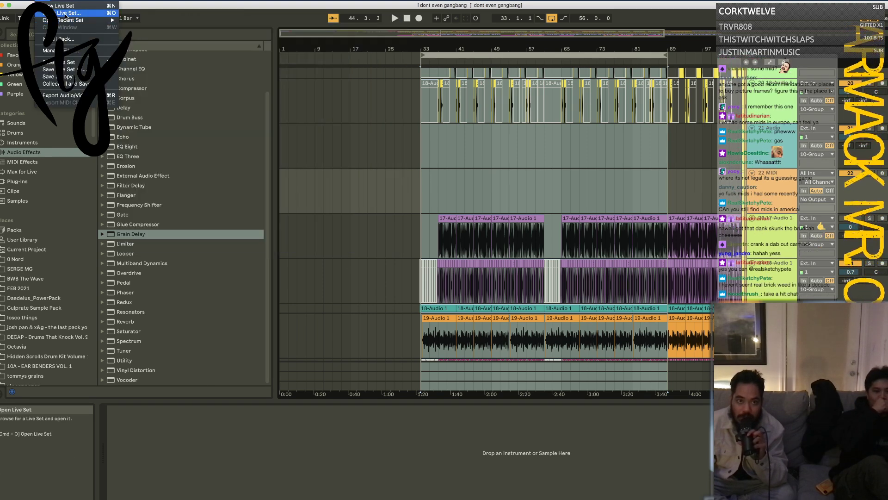
left_click(66, 13)
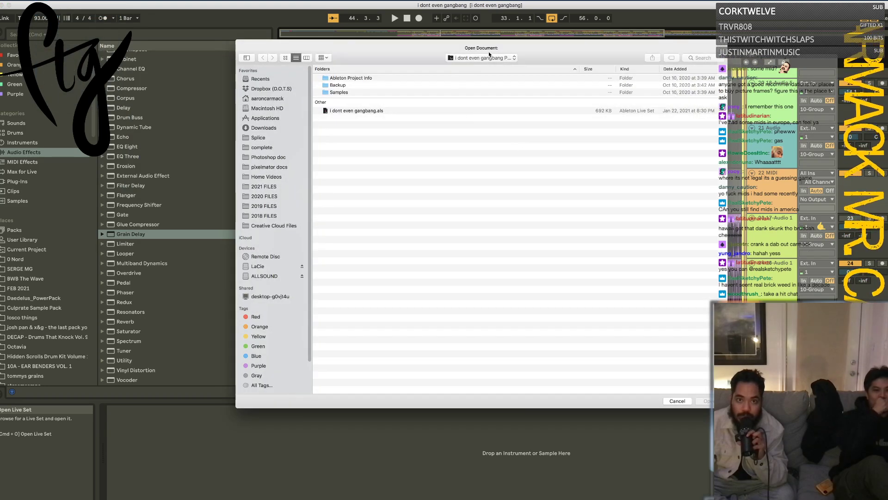
left_click(484, 57)
left_click(473, 71)
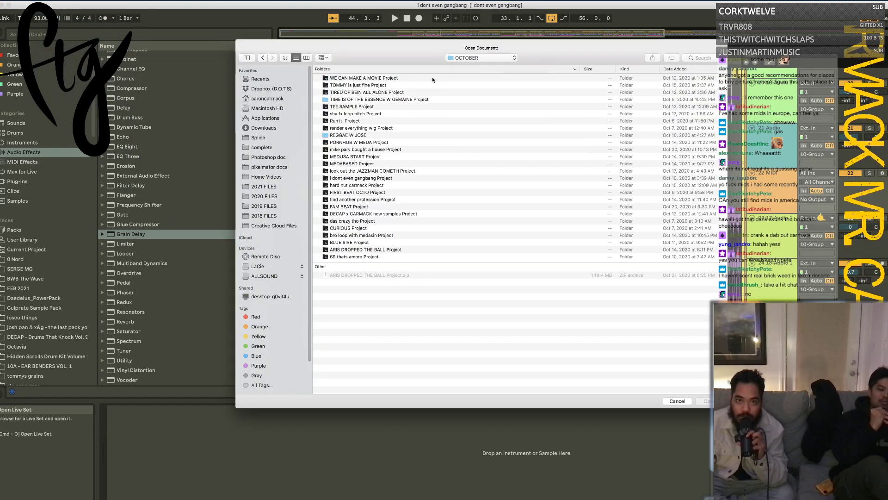
left_click(366, 121)
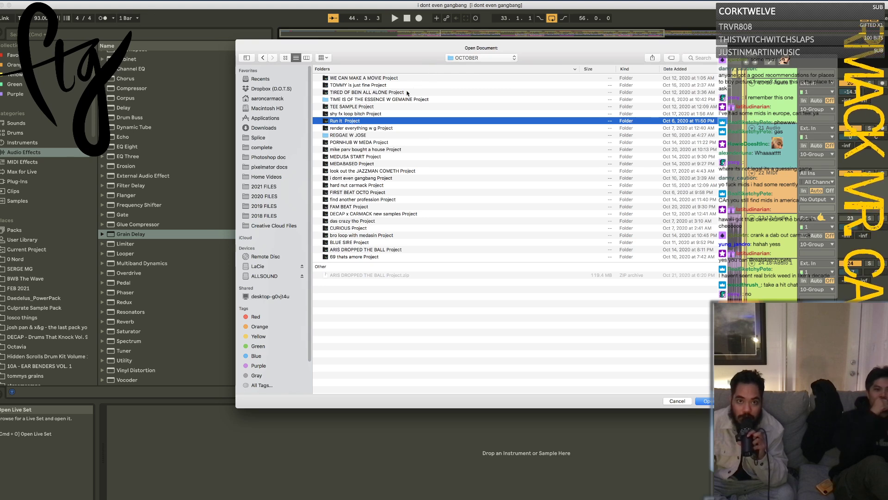
left_click(387, 107)
double_click(387, 108)
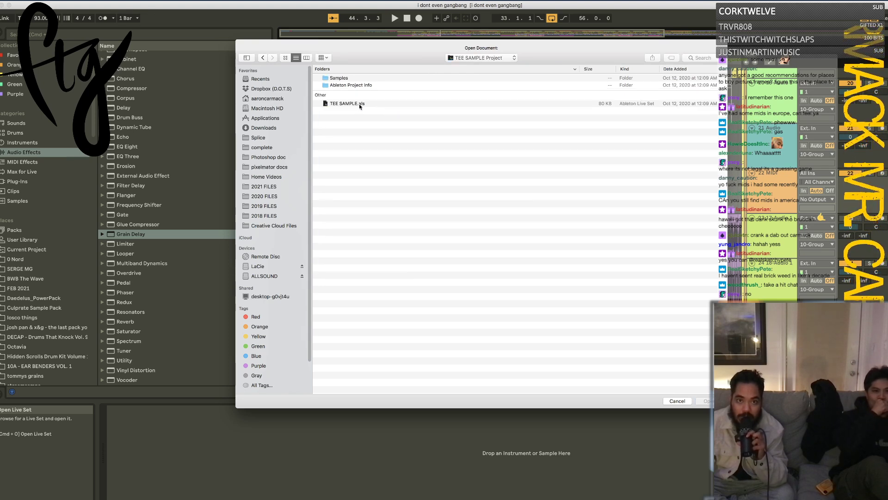
double_click(359, 103)
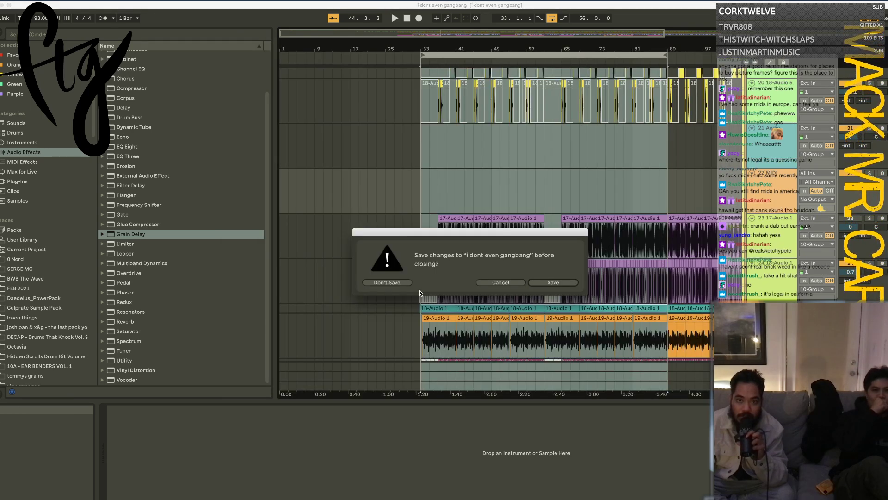
left_click(394, 283)
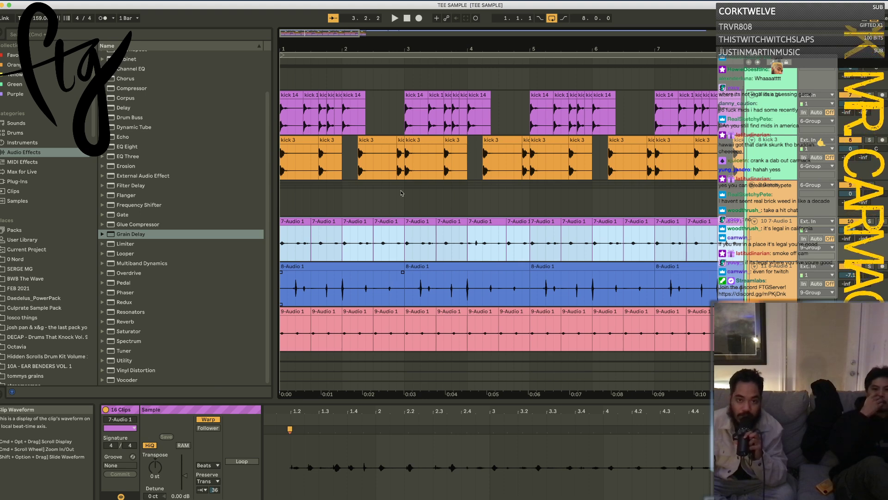
Step: Play the TEE SAMPLE arrangement from the beginning, show the whole eight-bar loop, and turn off playback following
left_click(407, 18)
left_click(394, 18)
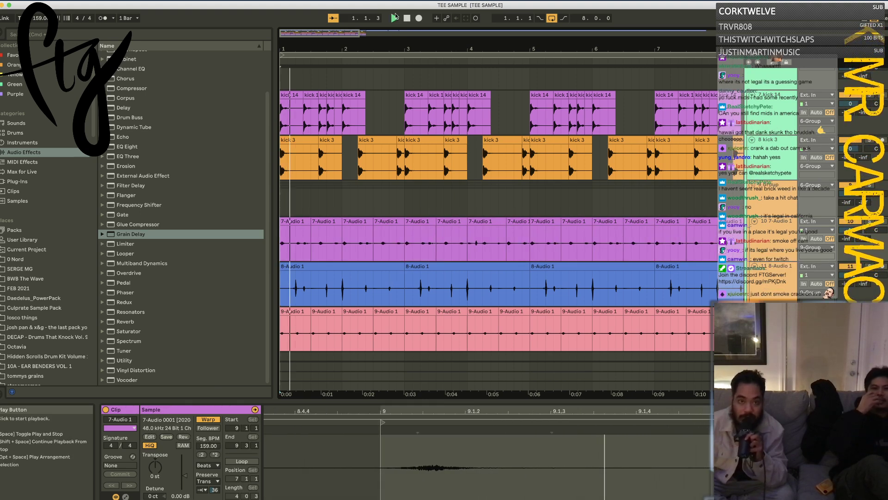
left_click_drag(329, 60, 330, 50)
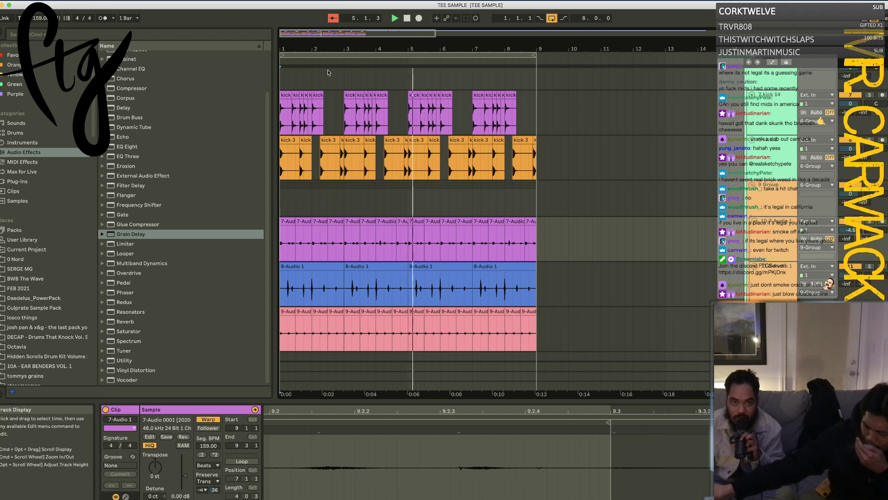
left_click(334, 18)
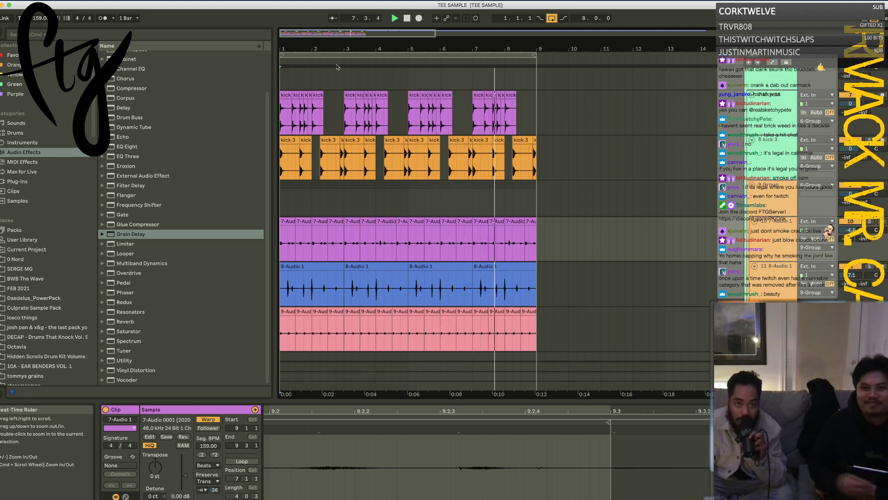
Step: Select all clips in the arrangement and start exporting the eight bars from 1.1.1 as a 32-bit, 48000 Hz WAV of the Master
key("super+a")
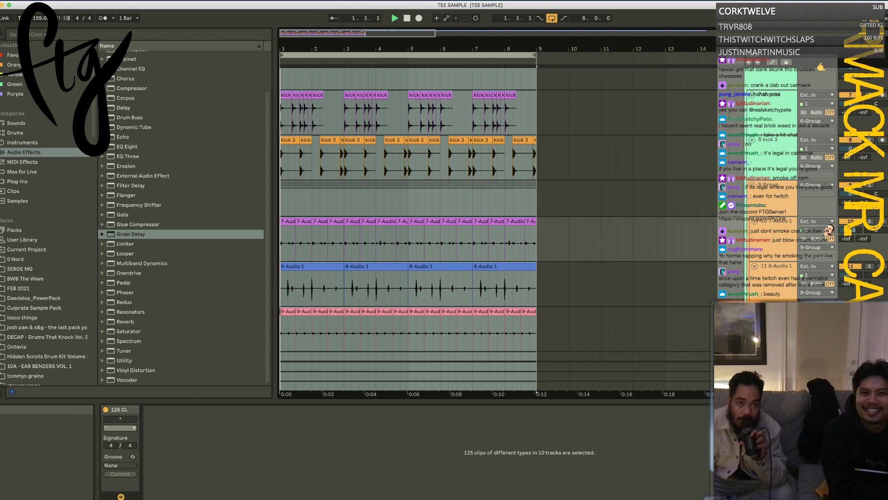
left_click(48, 0)
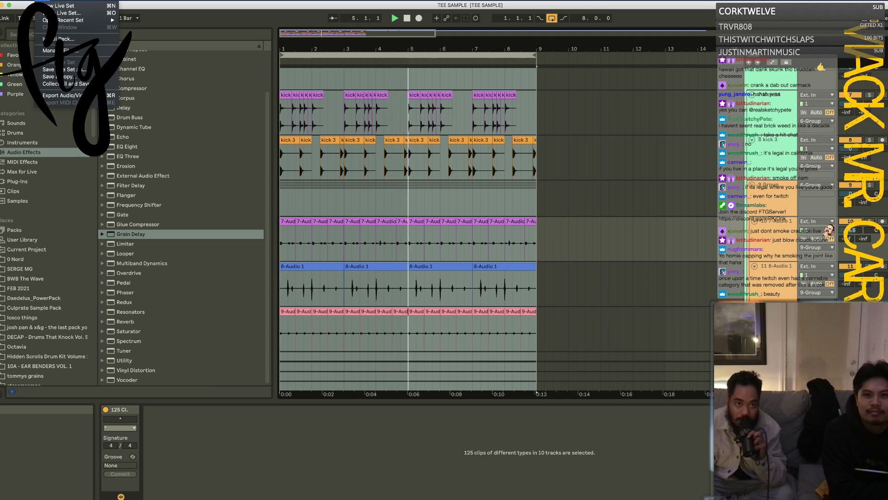
mouse_move(27, 1)
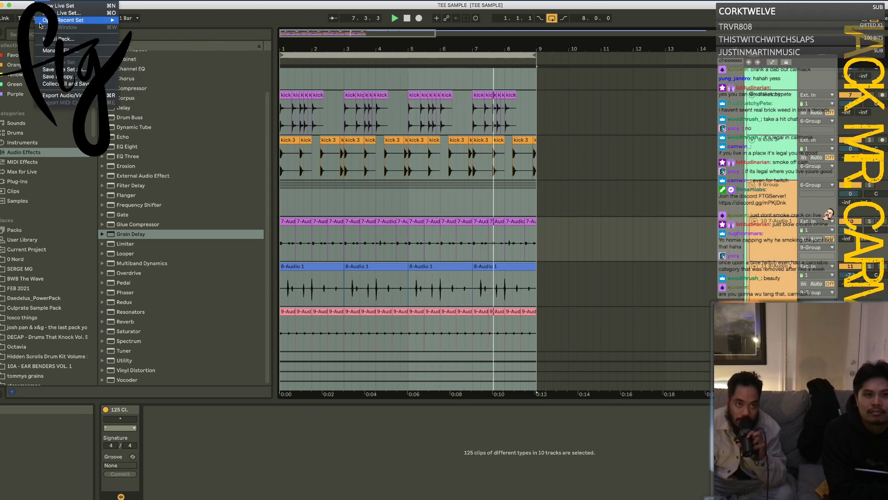
left_click(62, 95)
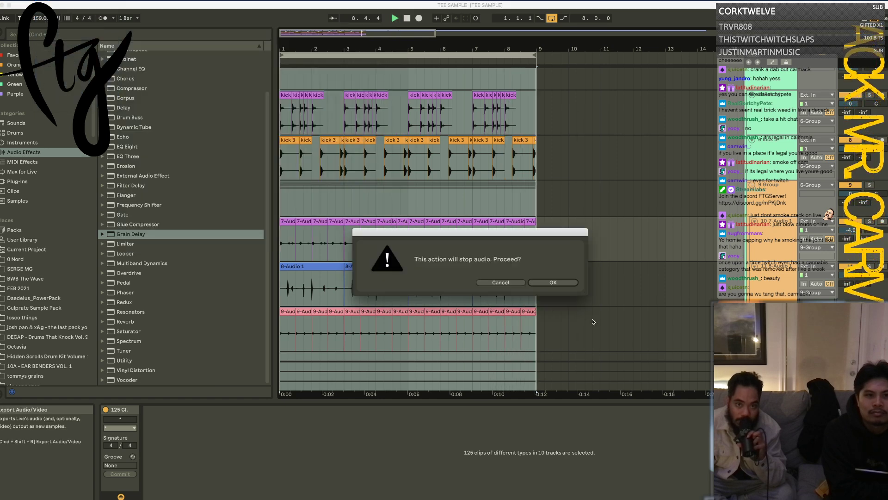
left_click(552, 283)
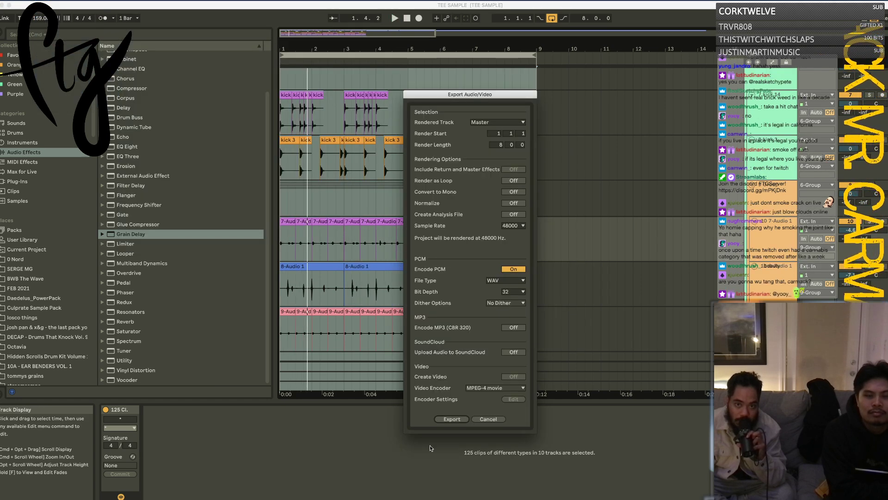
left_click(452, 420)
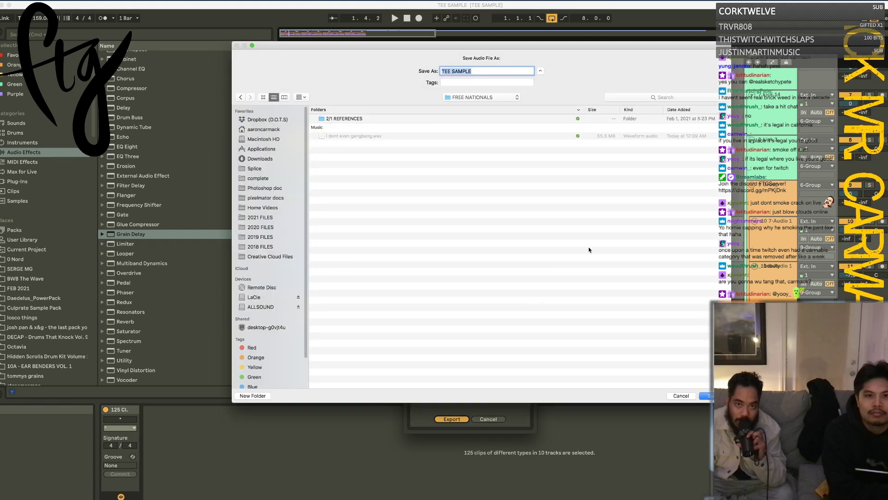
Step: Save the exported audio as TEE SAMPLE in the NFT folder inside ARTISTS SHARE FILES
left_click(484, 98)
left_click(481, 108)
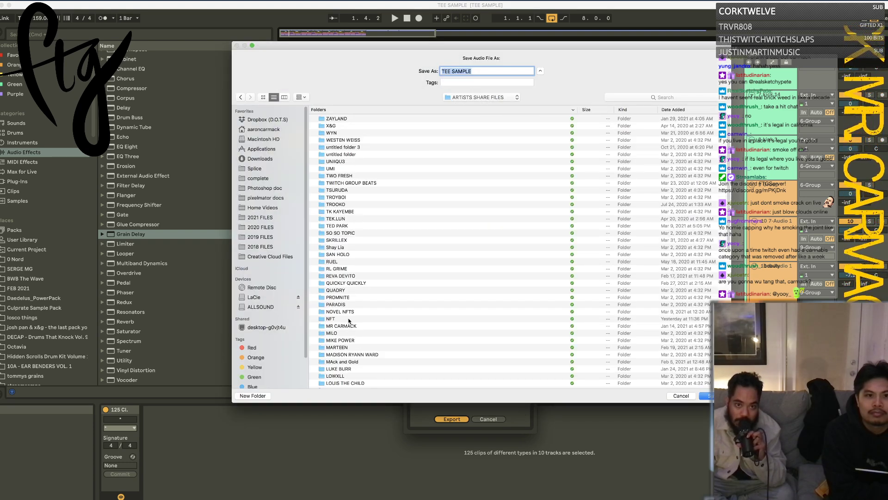
double_click(348, 319)
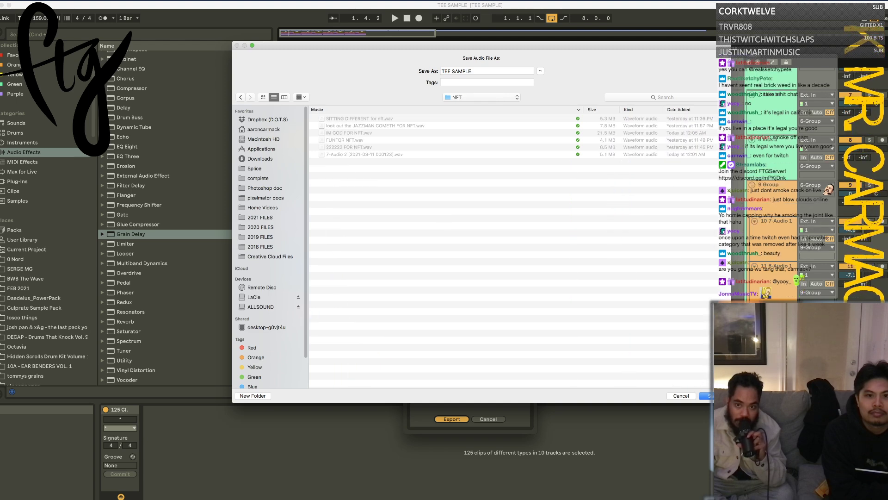
left_click(701, 397)
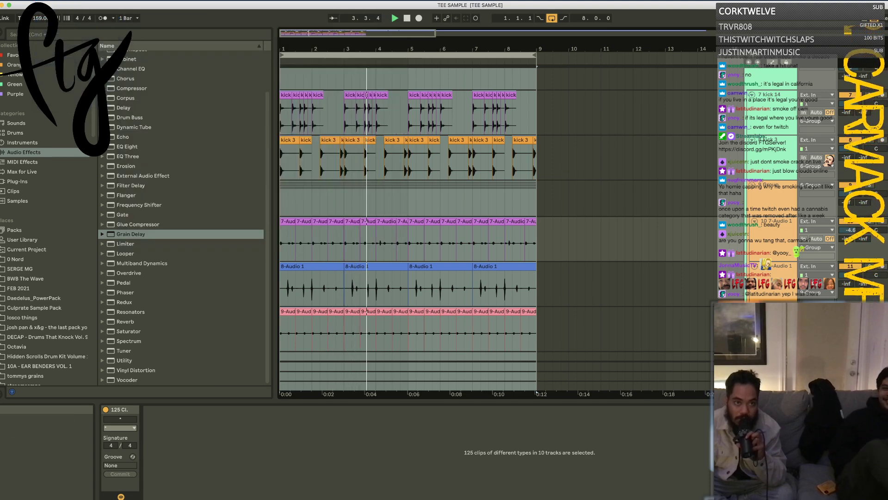
Step: Open the Live Set ARIS DROPPED THE BALL.als from its project in the OCTOBER folder
key("super+o")
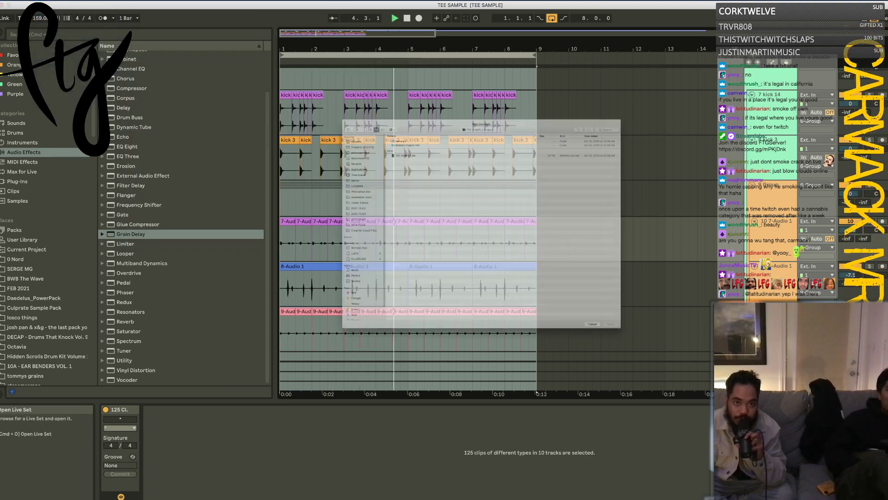
left_click(474, 57)
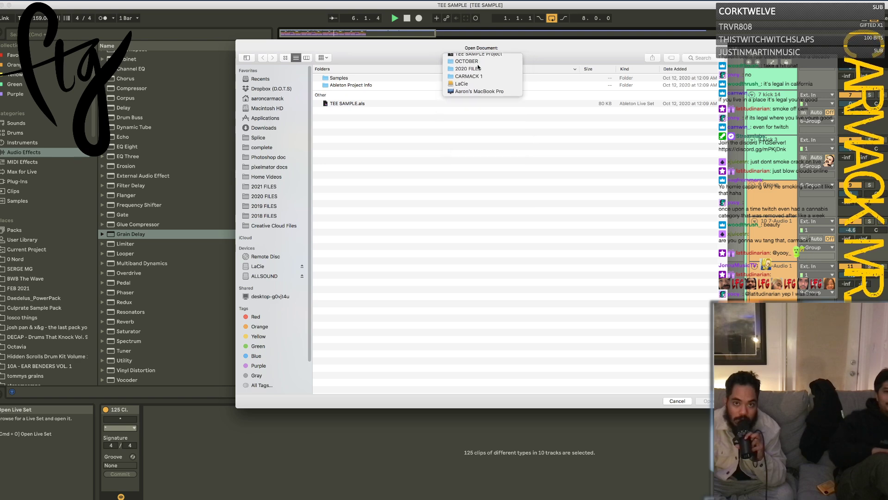
left_click(478, 65)
left_click(359, 207)
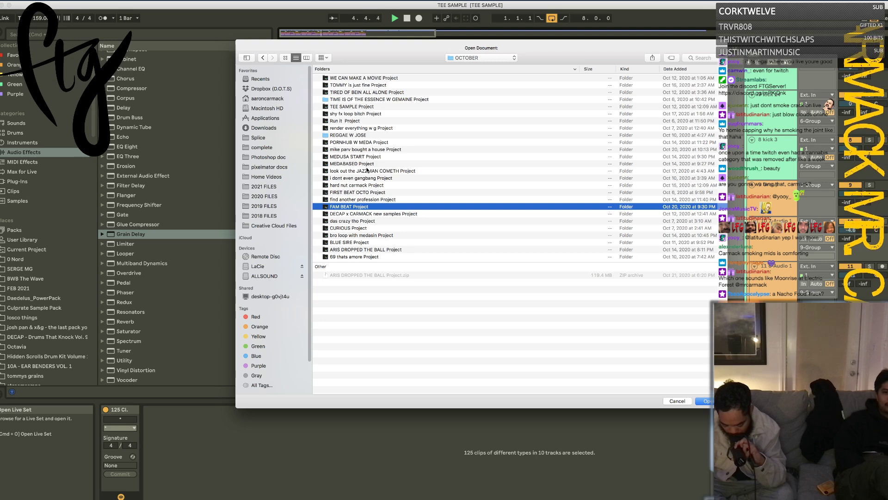
left_click(366, 258)
left_click(367, 251)
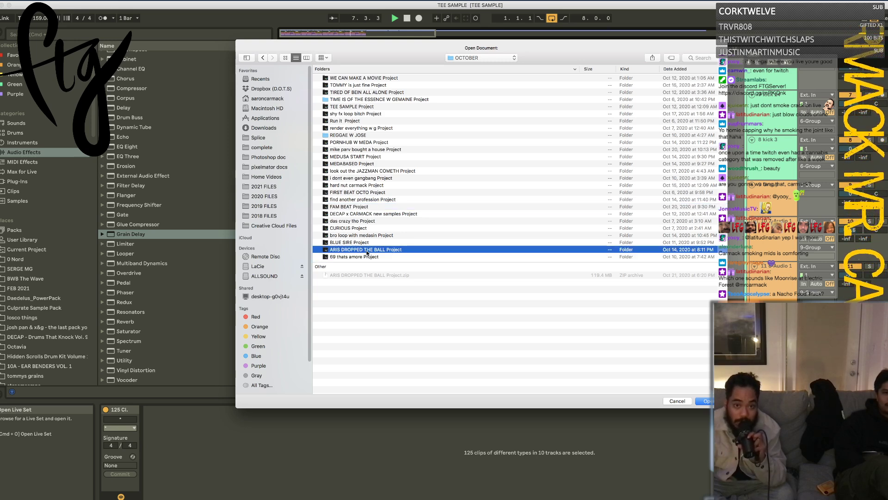
double_click(367, 251)
double_click(376, 112)
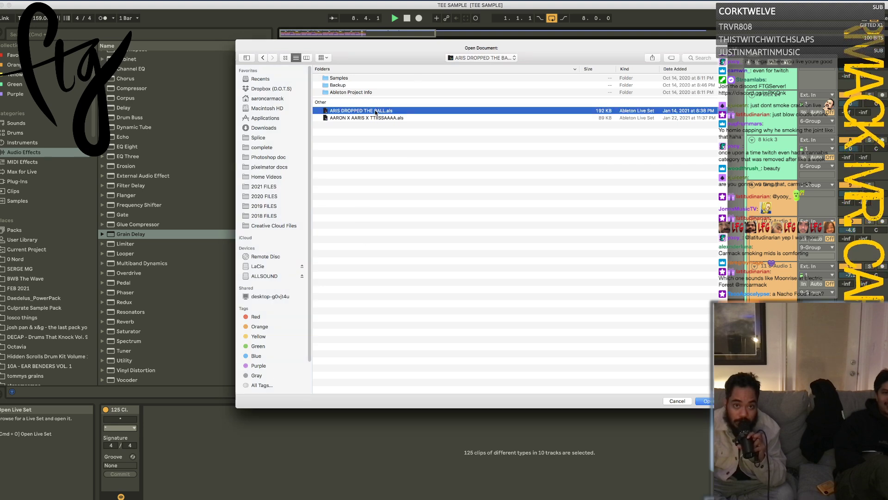
left_click(560, 279)
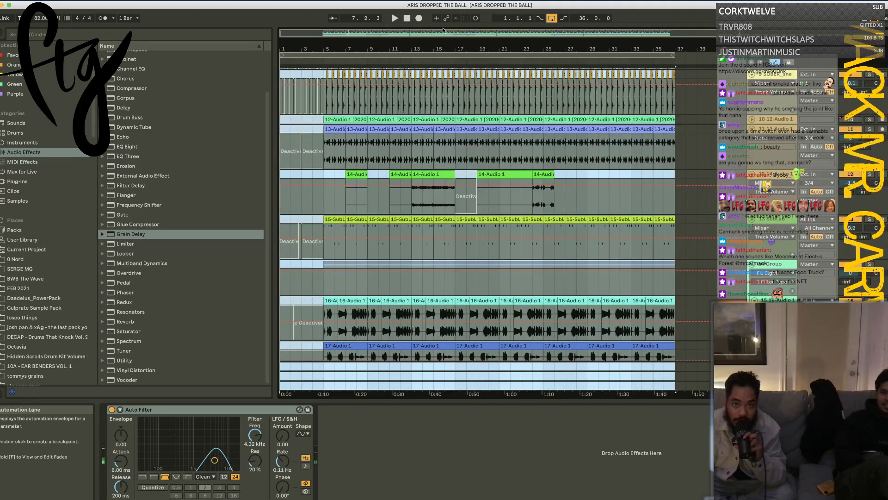
Step: Play the arrangement from the beginning and review the clips on its tracks
left_click(408, 19)
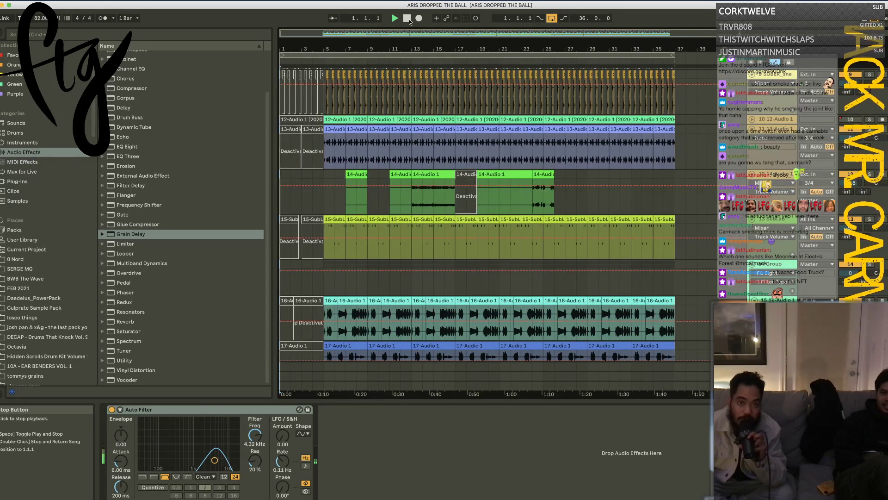
scroll(354, 239, "down", 3)
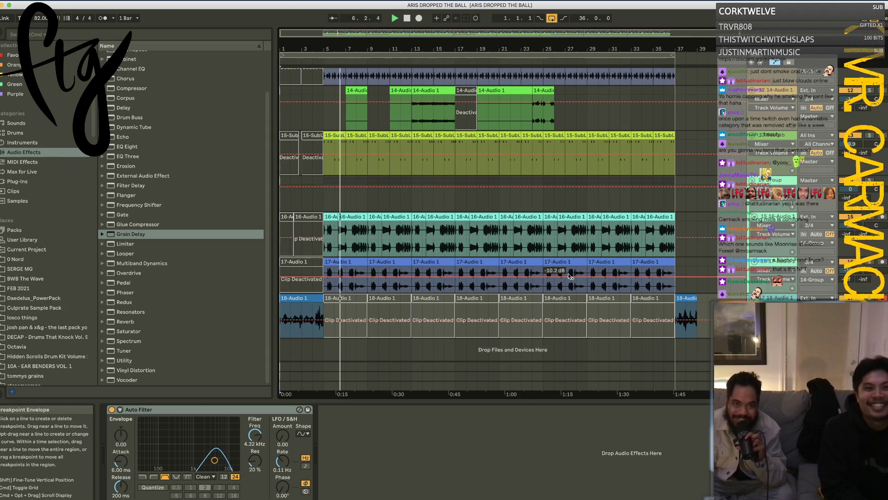
scroll(570, 276, "up", 5)
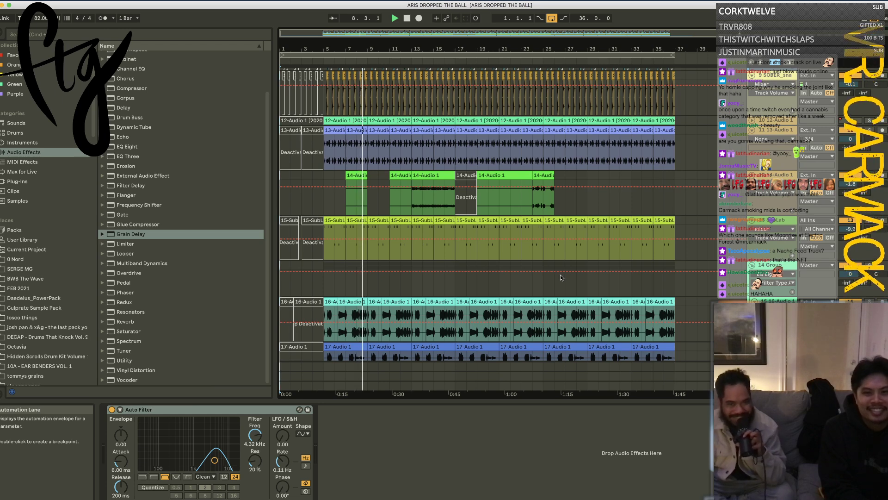
scroll(560, 276, "down", 1)
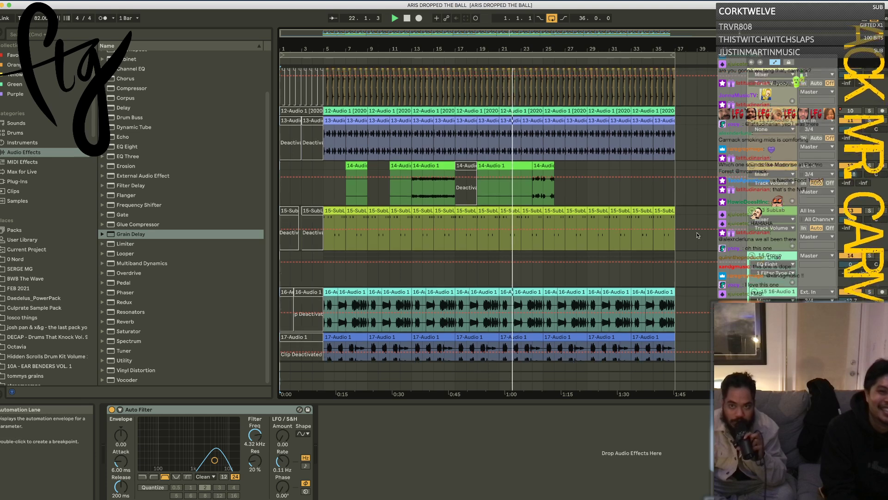
Step: Select all tracks in the arrangement and put them into one group
key("a")
key("a")
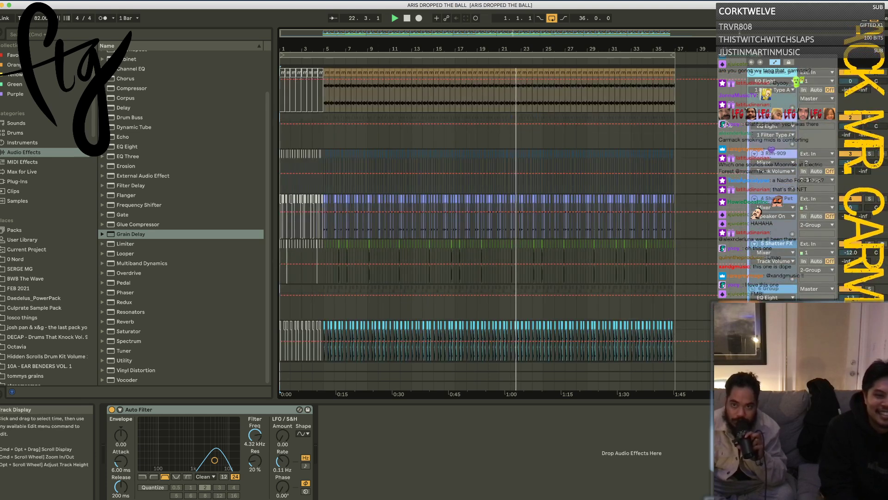
left_click(781, 75)
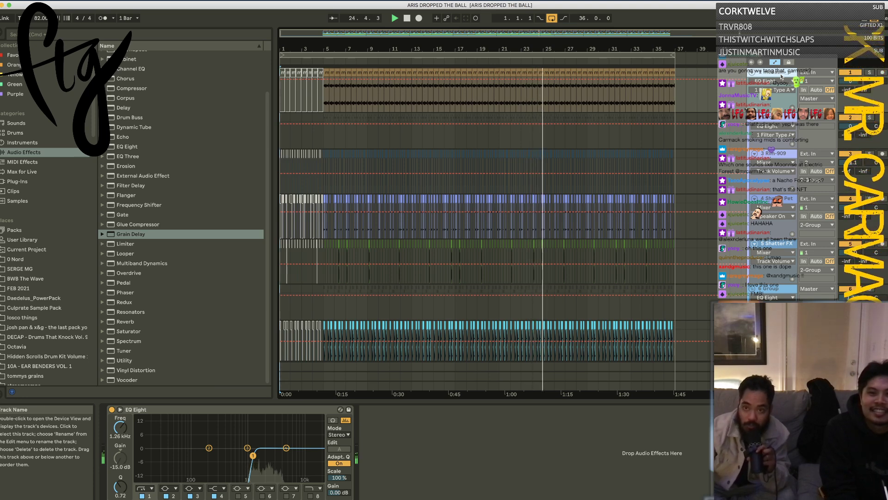
left_click(781, 76)
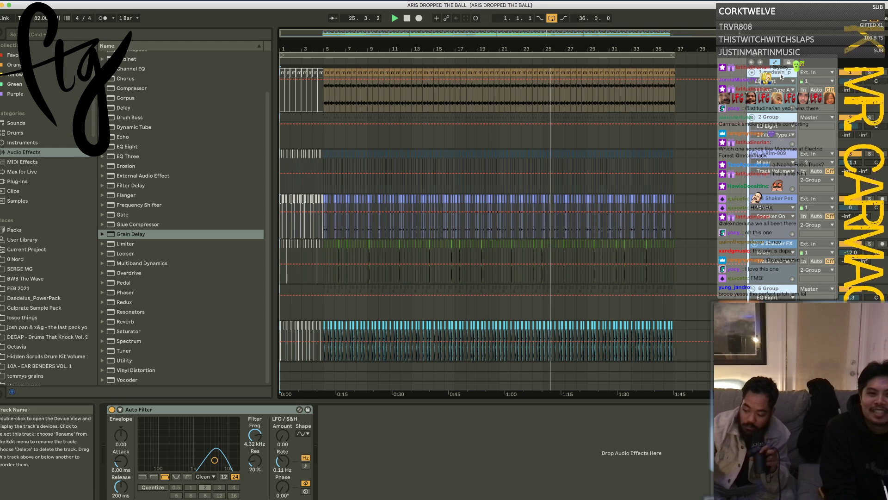
key("super+g")
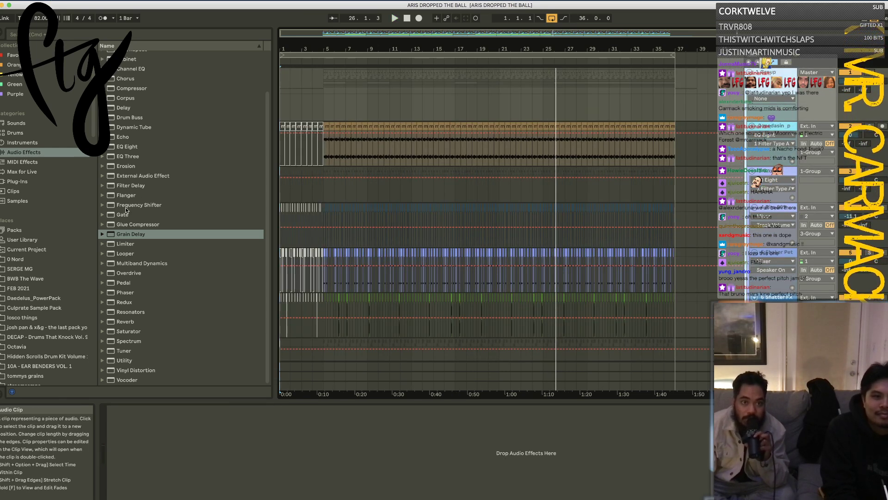
Step: Group all the tracks once more and load the iZotope Ozone 8 plug-in on the outer group
left_click(74, 181)
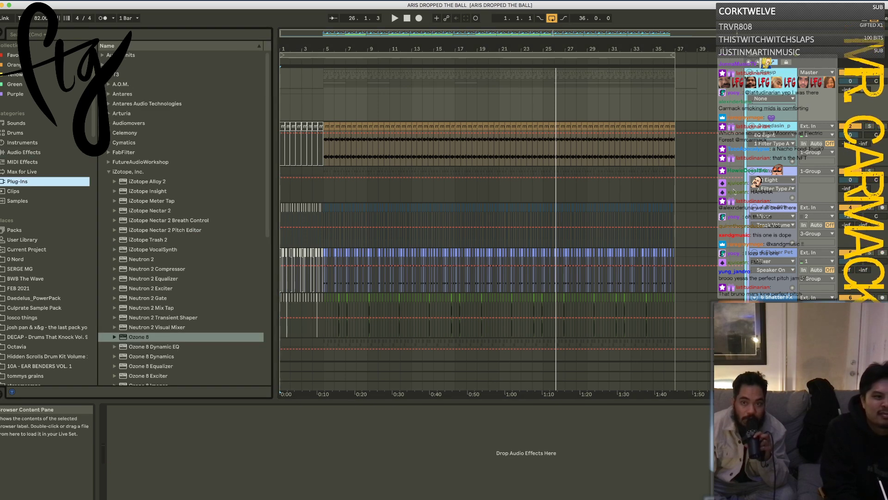
left_click(820, 256)
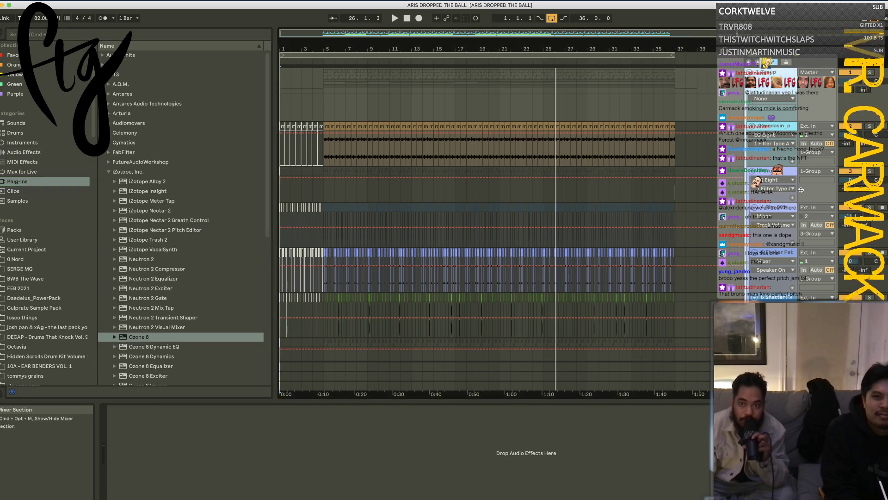
left_click(787, 162)
left_click(778, 154)
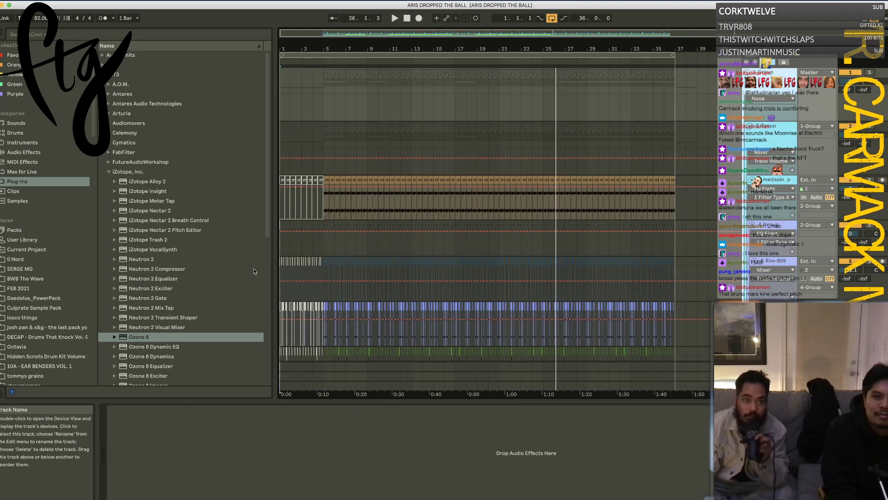
left_click(136, 337)
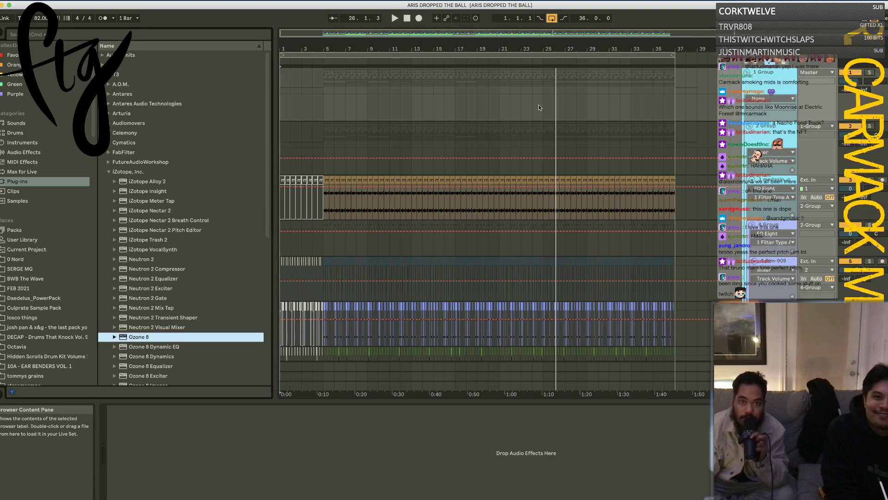
key("Return")
key("super+z")
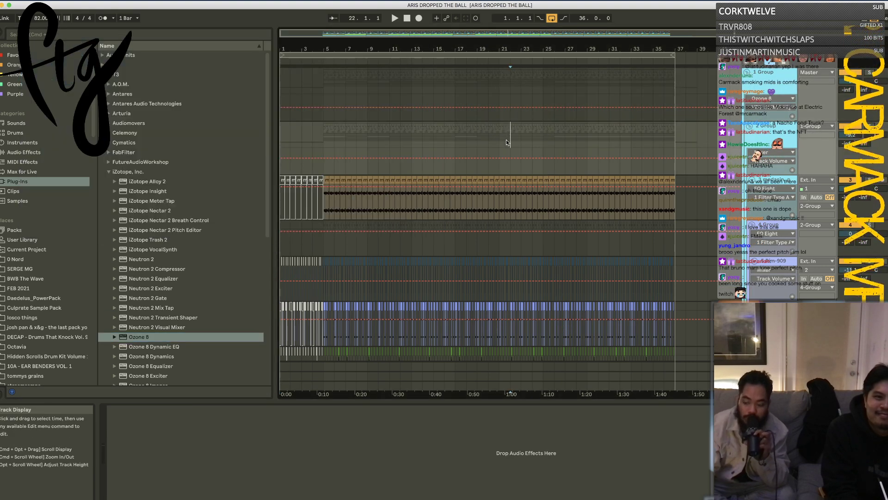
Step: Run Ozone 8's Master Assistant with the Streaming target during playback from bar 22 and set the Maximizer ceiling to -0.1 dB
left_click(510, 139)
key("space")
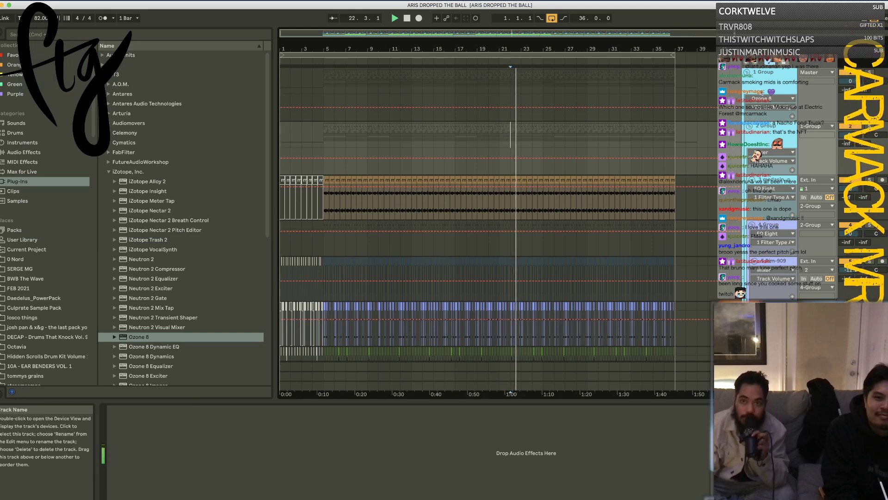
key("Return")
left_click(218, 39)
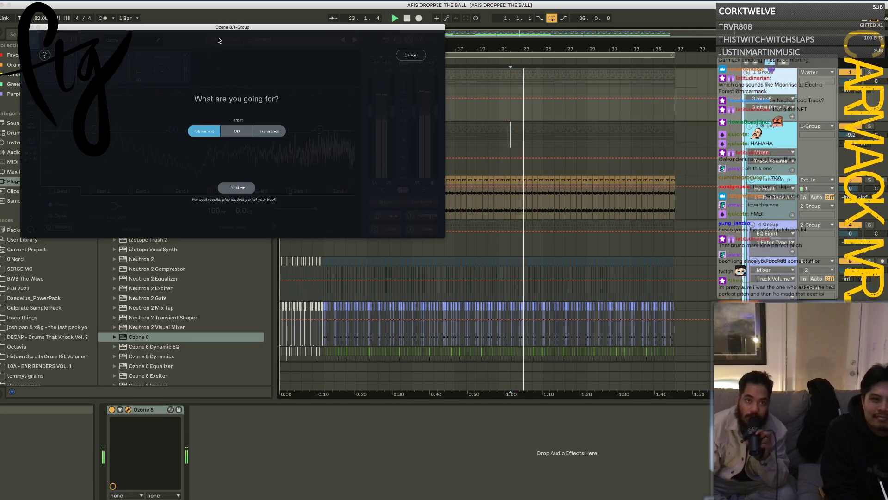
left_click(237, 187)
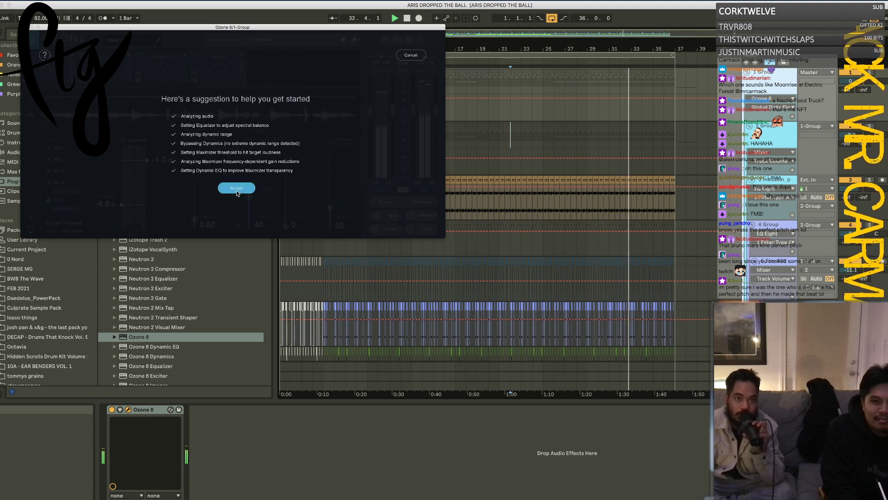
left_click(234, 190)
left_click_drag(146, 160, 147, 147)
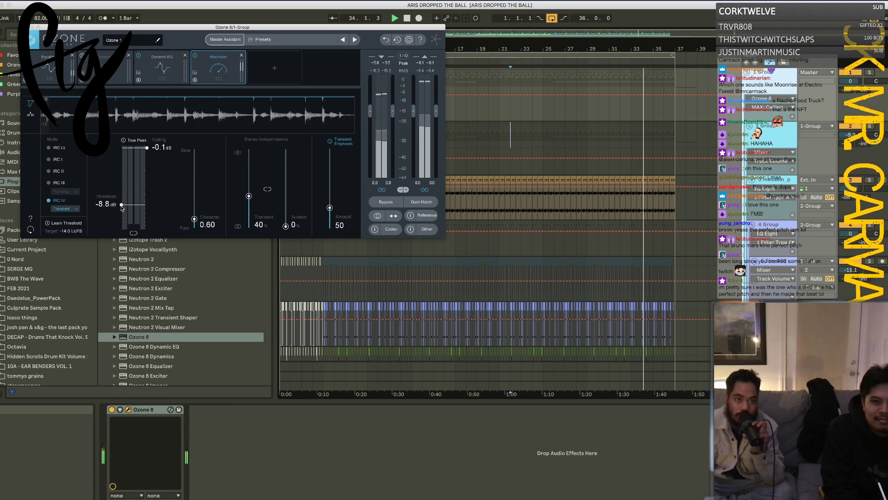
Step: Set band 3 of Ozone's Equalizer to 1.0 dB at 3.61 kHz and raise the input gain
left_click(160, 67)
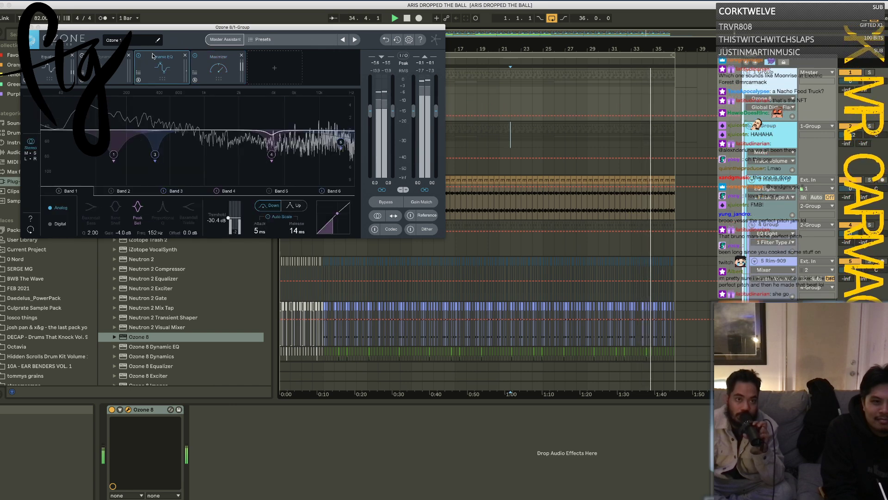
left_click(49, 68)
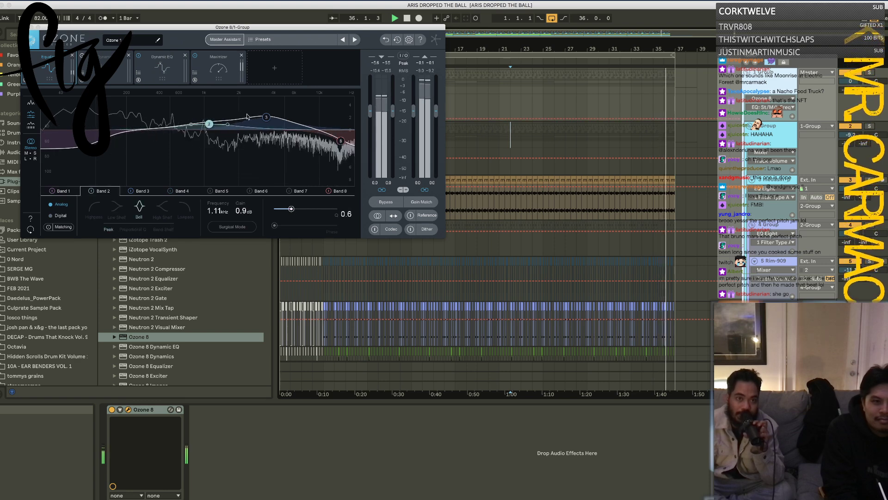
left_click_drag(265, 118, 264, 124)
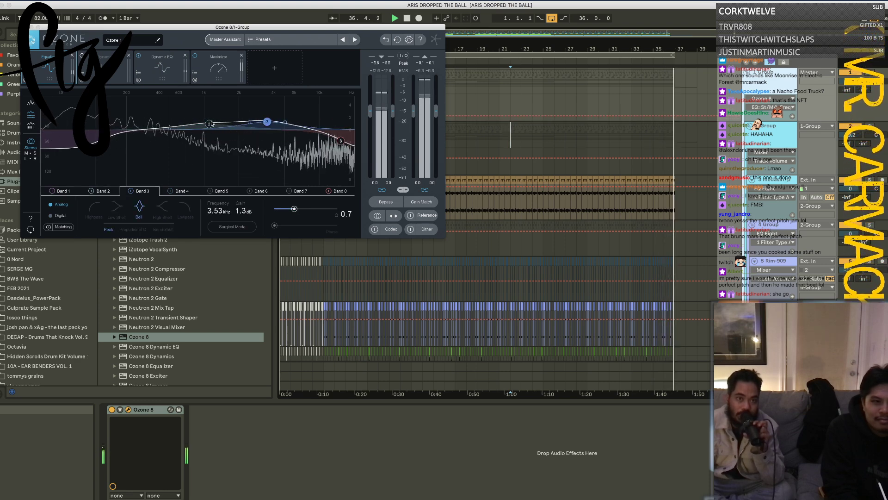
left_click_drag(270, 125, 271, 126)
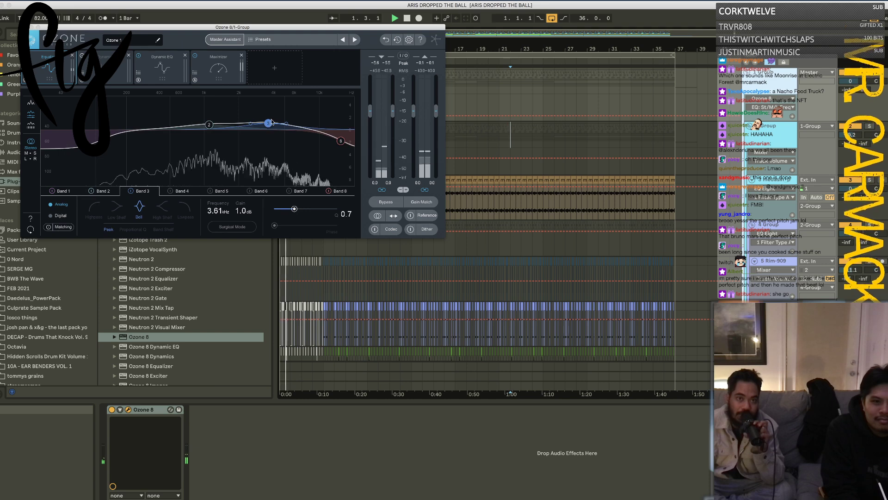
left_click_drag(394, 111, 396, 104)
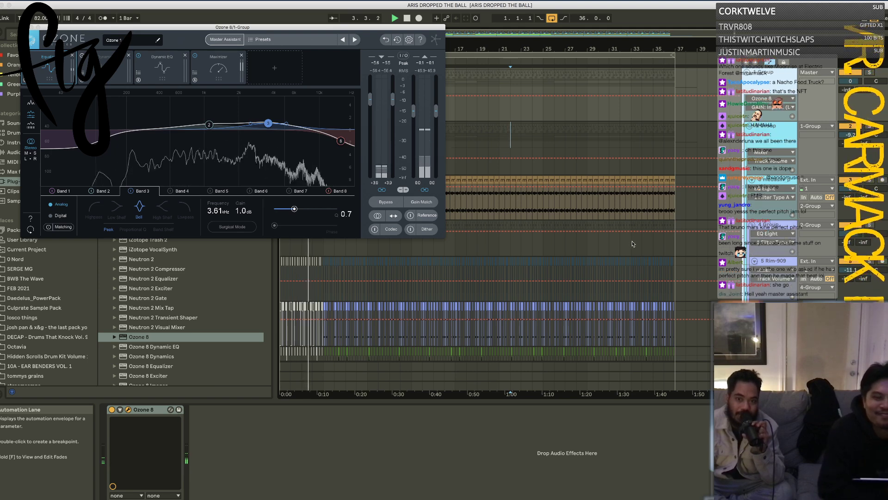
Step: Select all clips in the arrangement and start exporting 36 bars from 1.1.1 as a 32-bit, 48000 Hz WAV of the Master
scroll(502, 229, "down", 10)
left_click(578, 367)
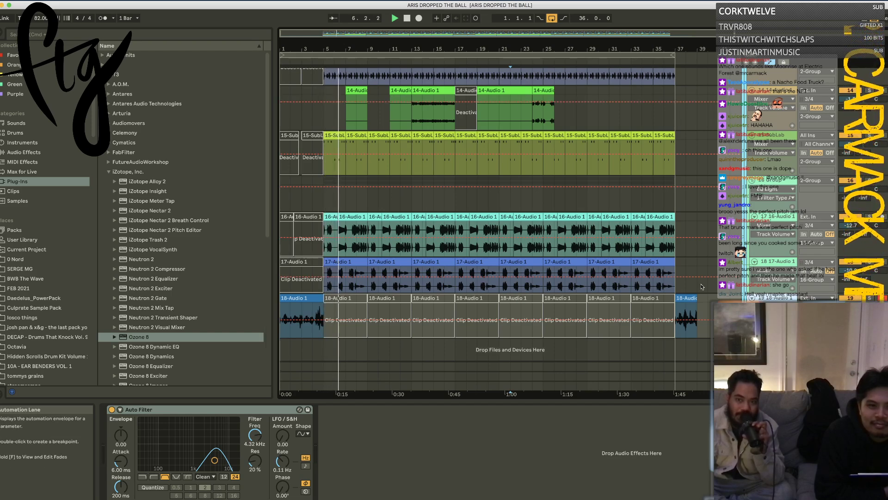
left_click(343, 57)
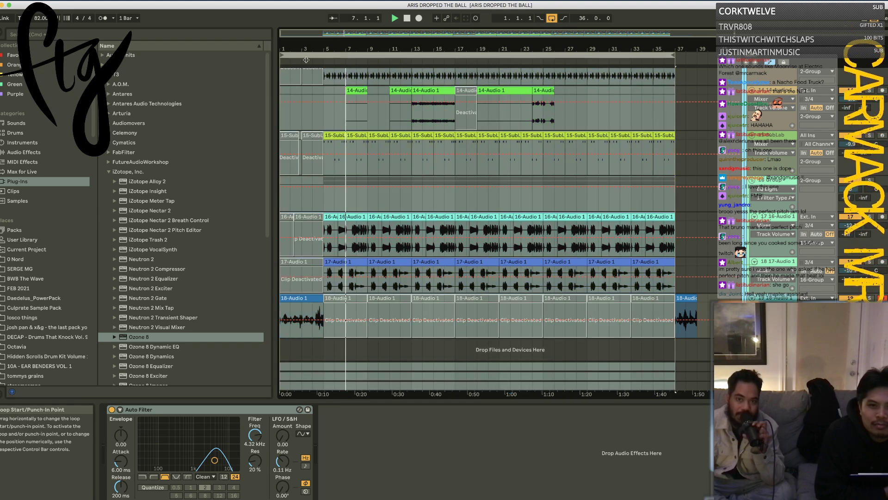
left_click(44, 0)
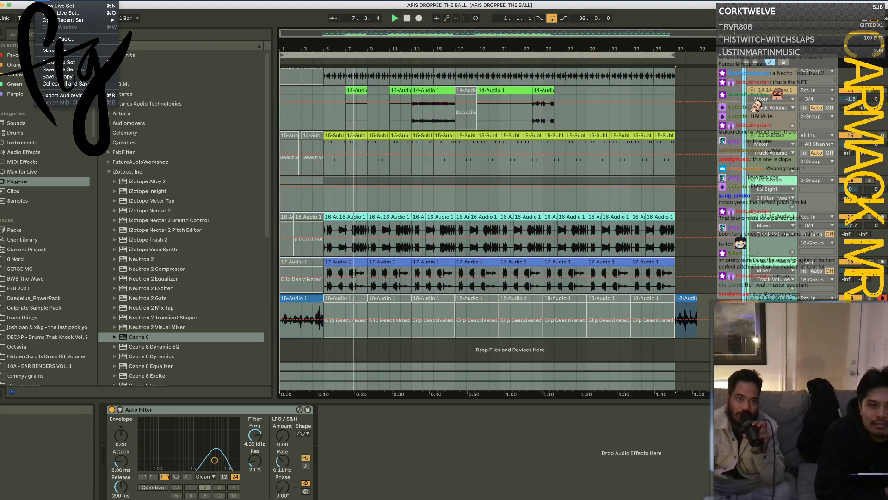
left_click(60, 95)
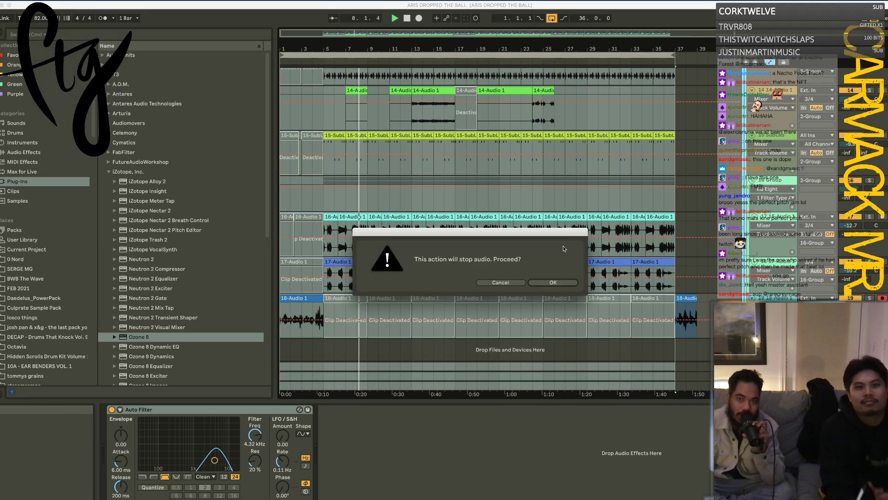
left_click(553, 282)
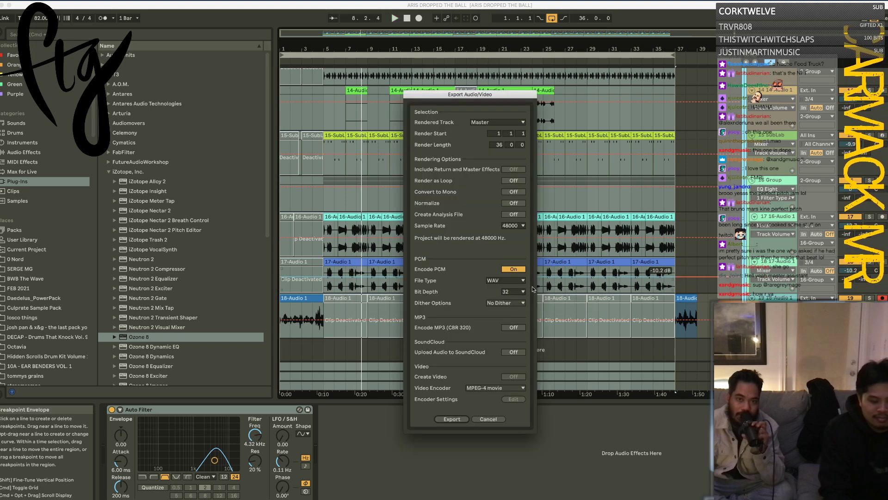
left_click(452, 420)
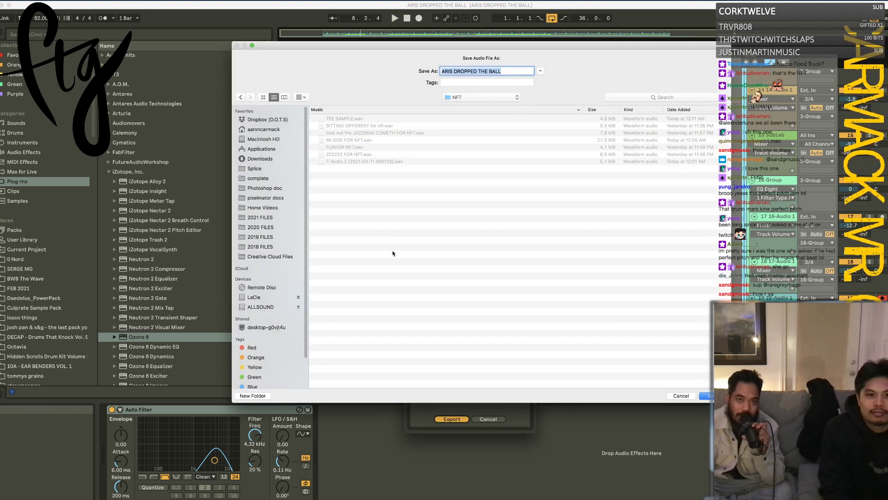
Step: Create the folder SEXY BEATS 20021 inside MR CARMACK in ARTISTS SHARE FILES as the save location for the export
left_click(483, 96)
left_click(462, 105)
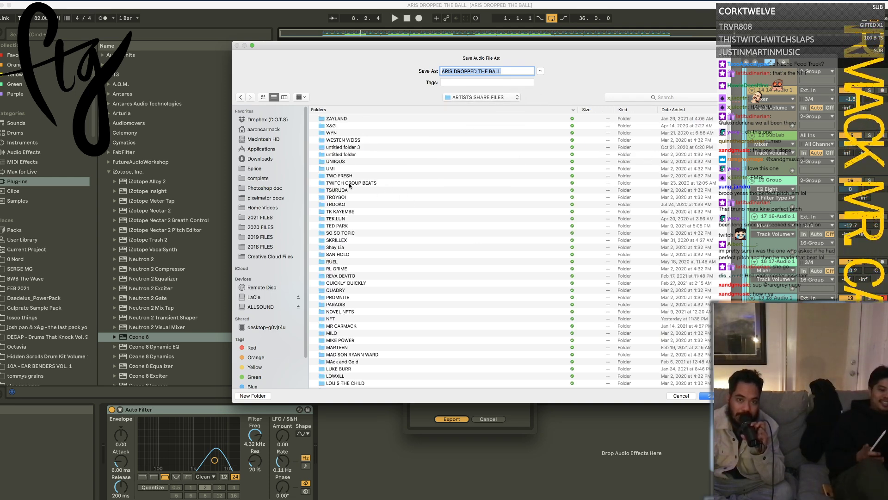
scroll(379, 318, "down", 15)
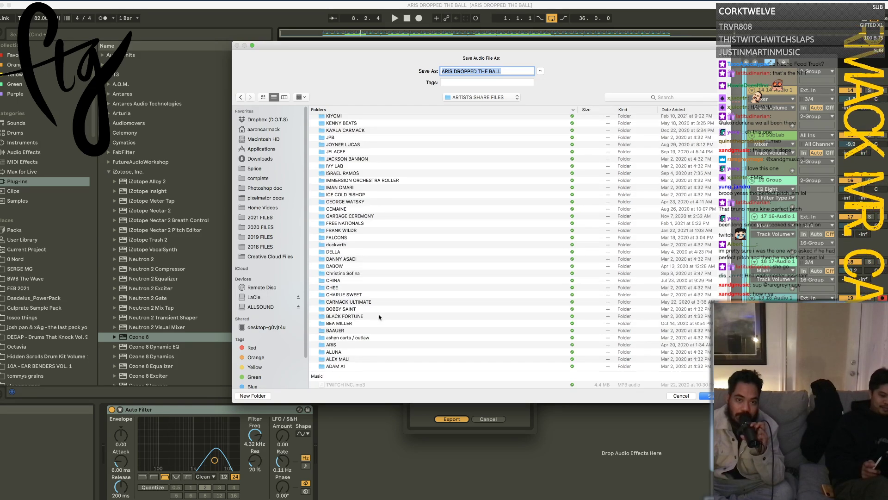
scroll(379, 317, "up", 15)
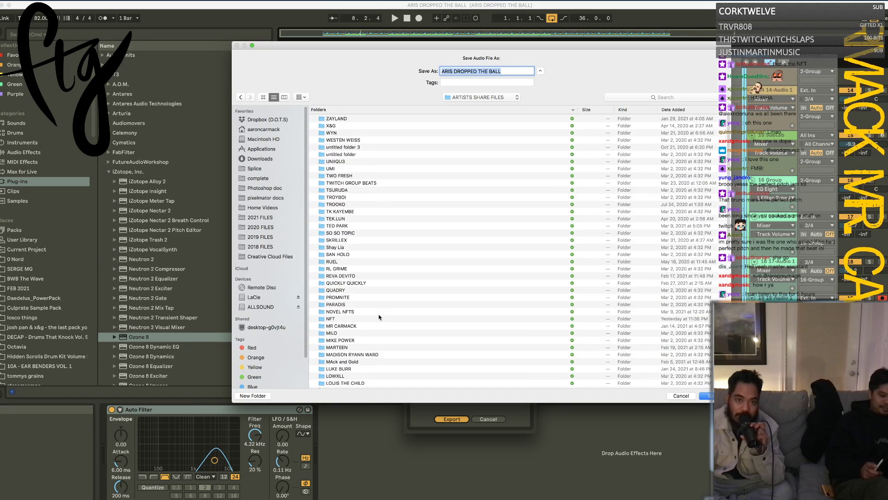
double_click(353, 326)
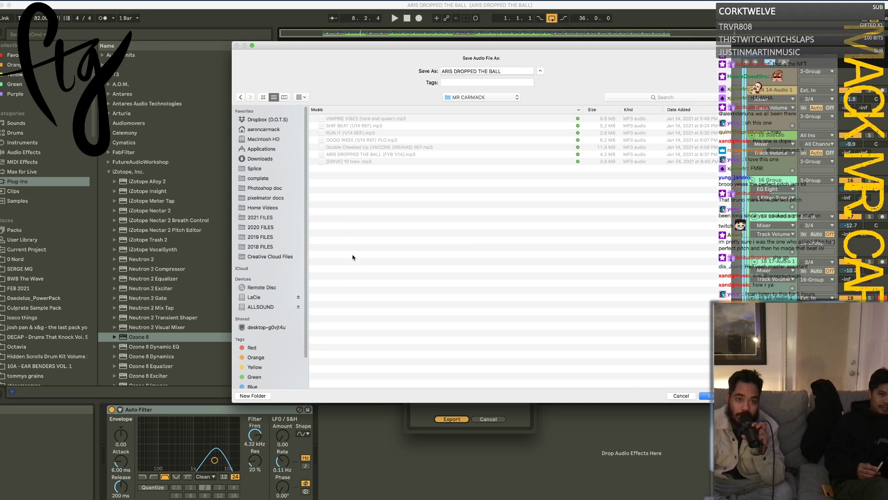
left_click(250, 396)
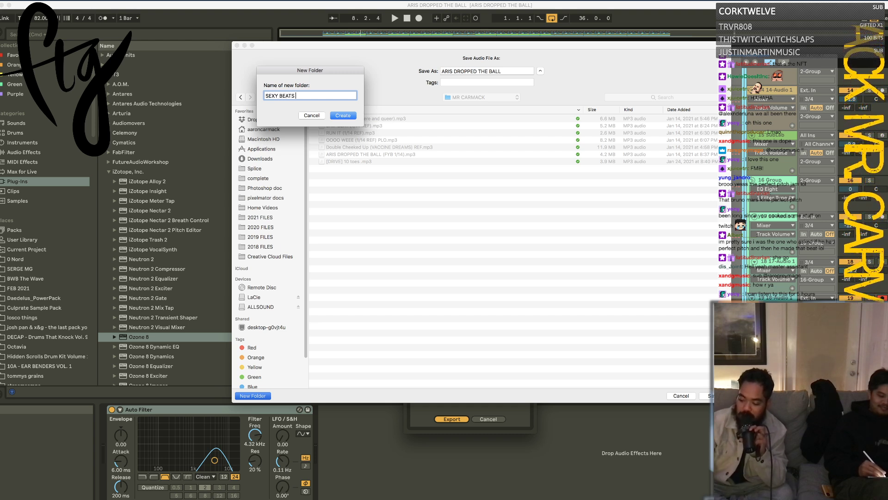
type("SEXY BEATS 20021")
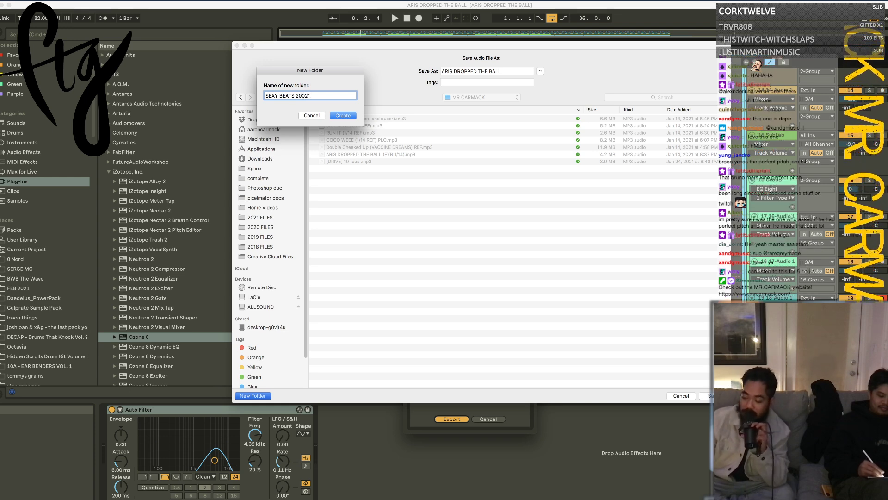
key("Return")
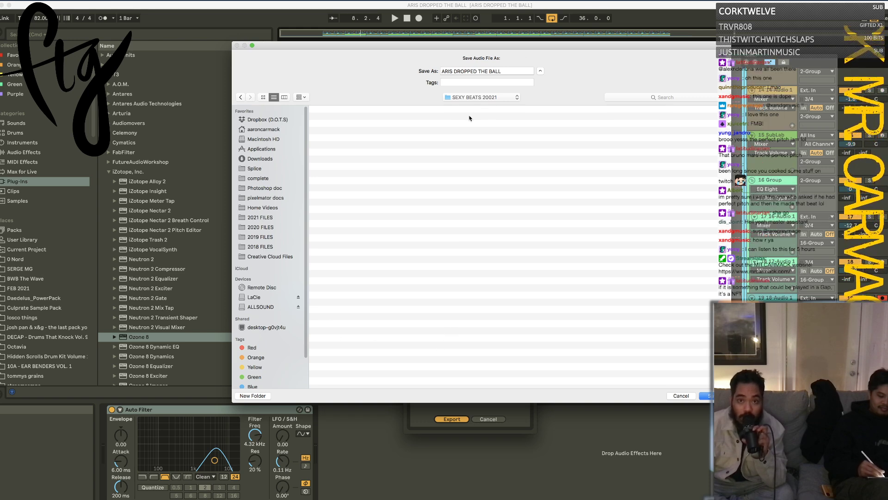
Step: Name the exported file ARIS DROPPED THE BALL REF and save it in the SEXY BEATS 20021 folder
left_click_drag(508, 70, 433, 71)
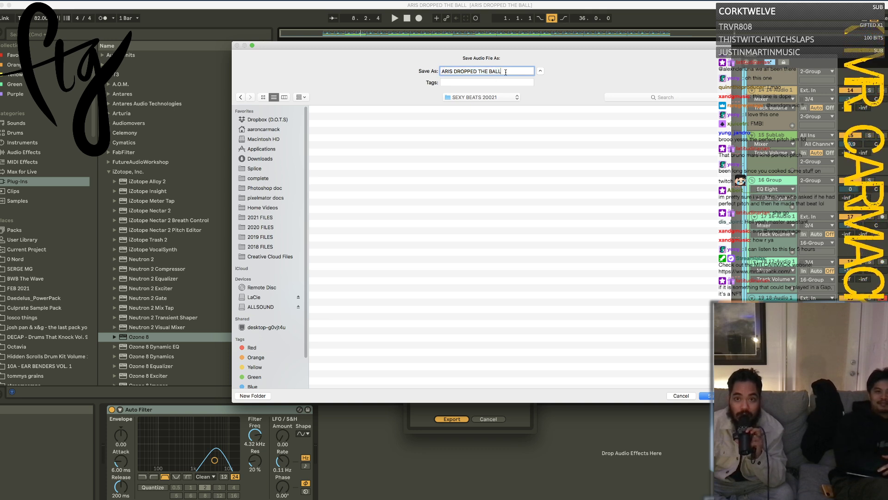
type("REF")
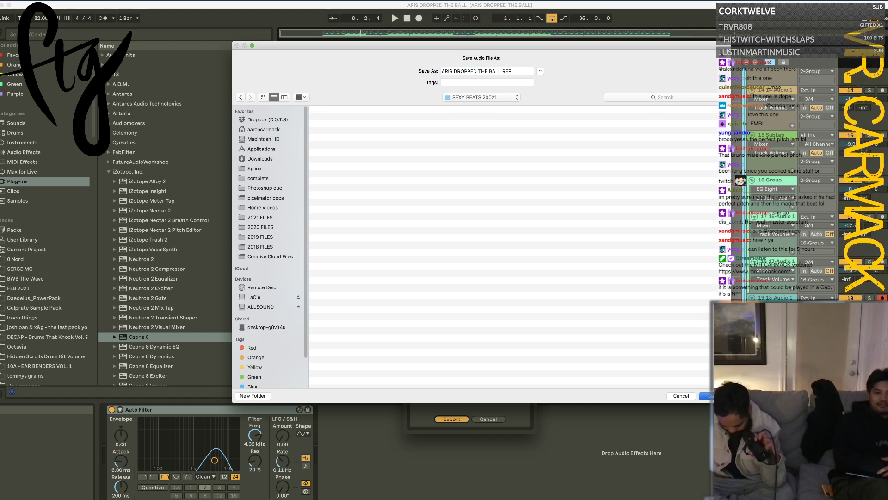
key("Return")
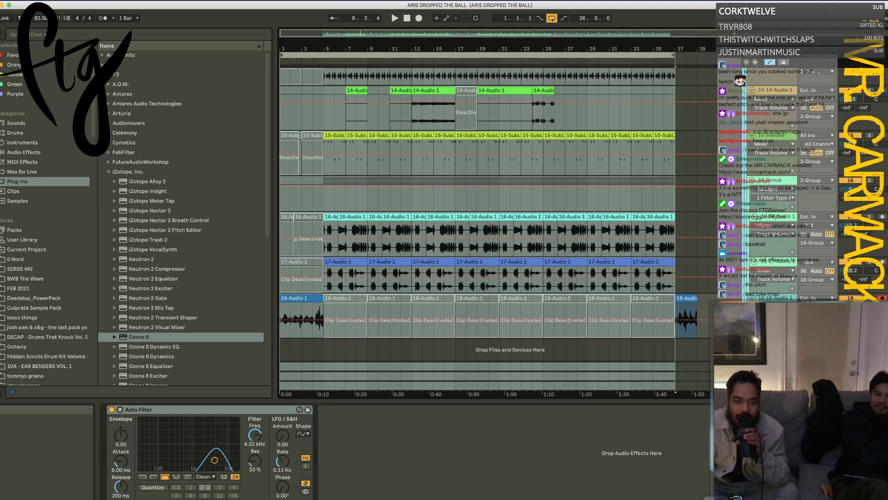
Step: Switch to the browser, open reddit.com in a new tab and look over the MakersPlace and brutalism article pages
key("super+Tab")
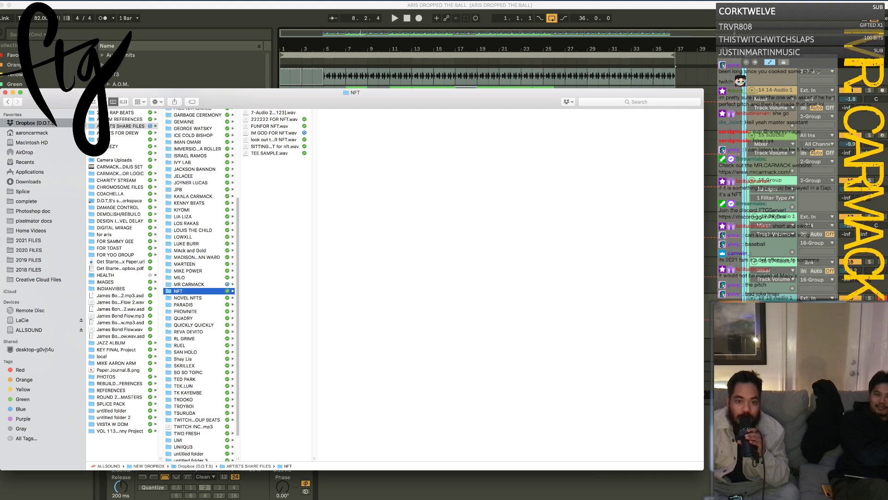
key("super+Tab")
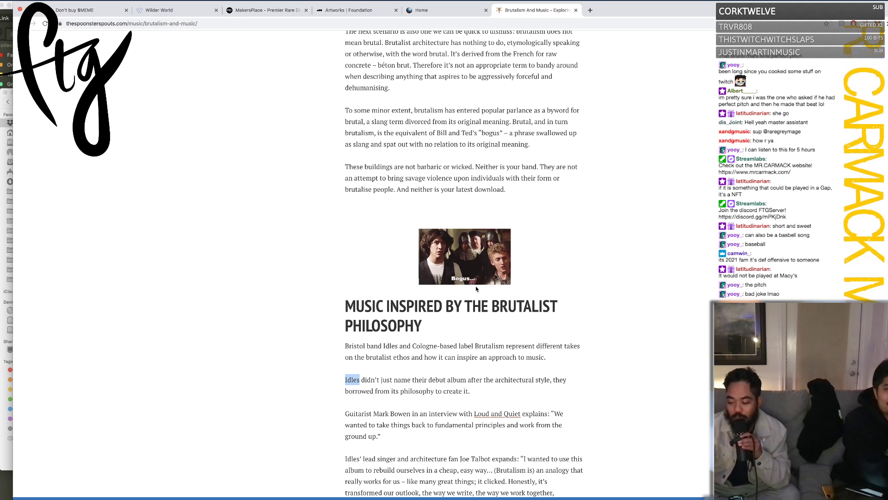
key("super+t")
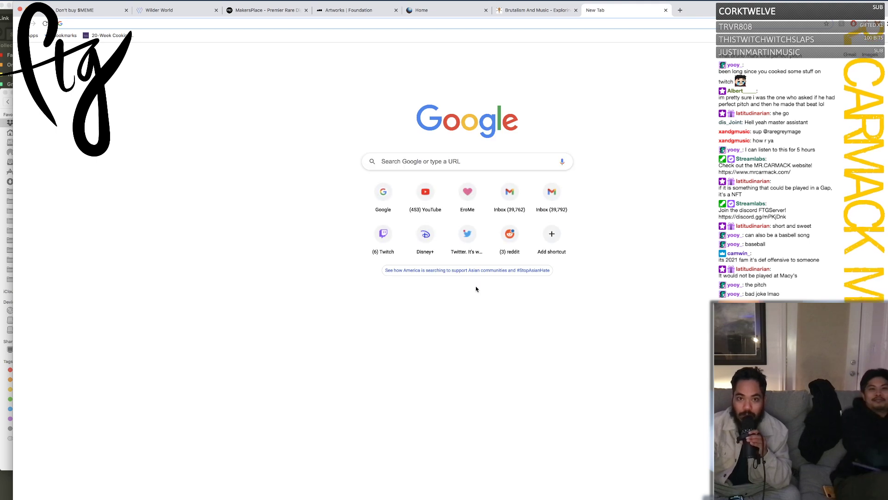
type("REDdit.com")
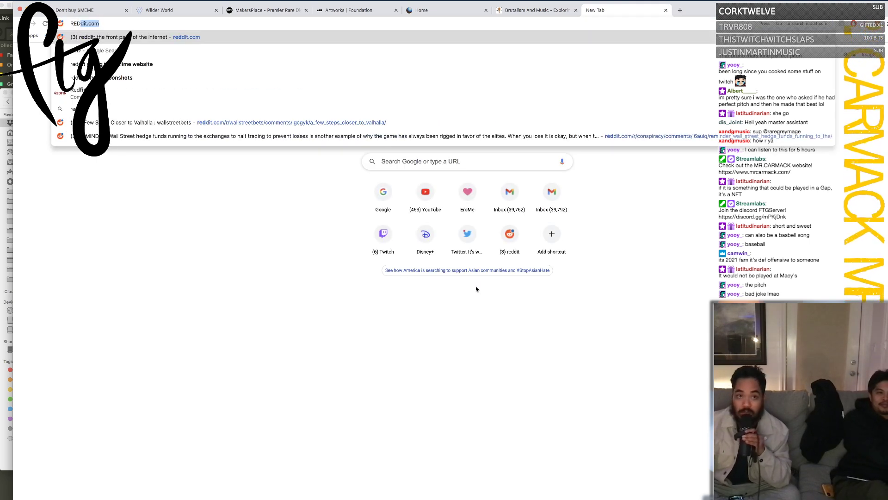
key("Return")
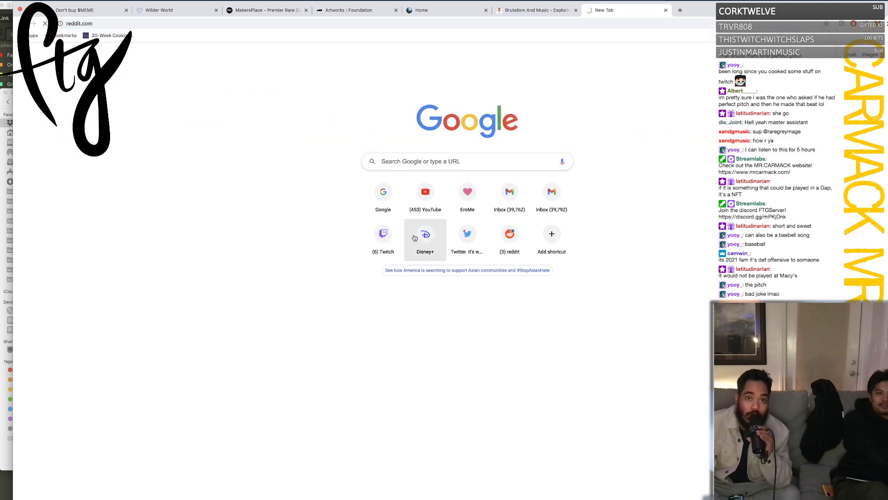
left_click(272, 11)
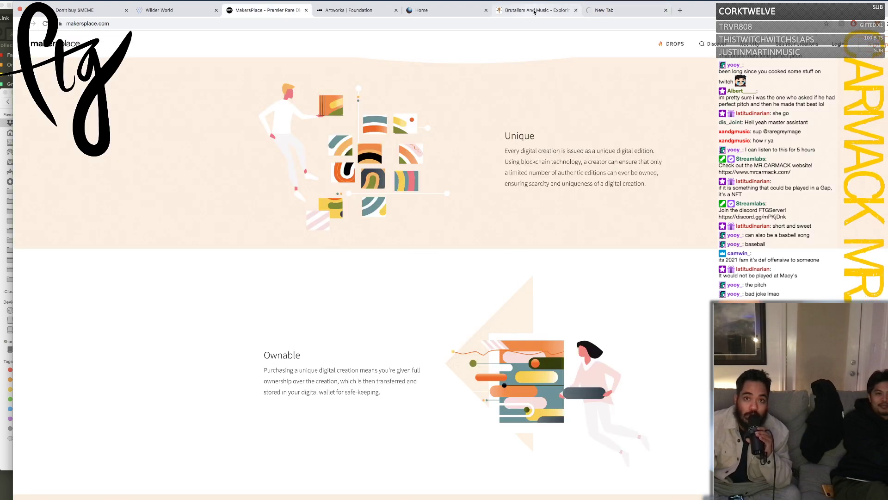
left_click(534, 11)
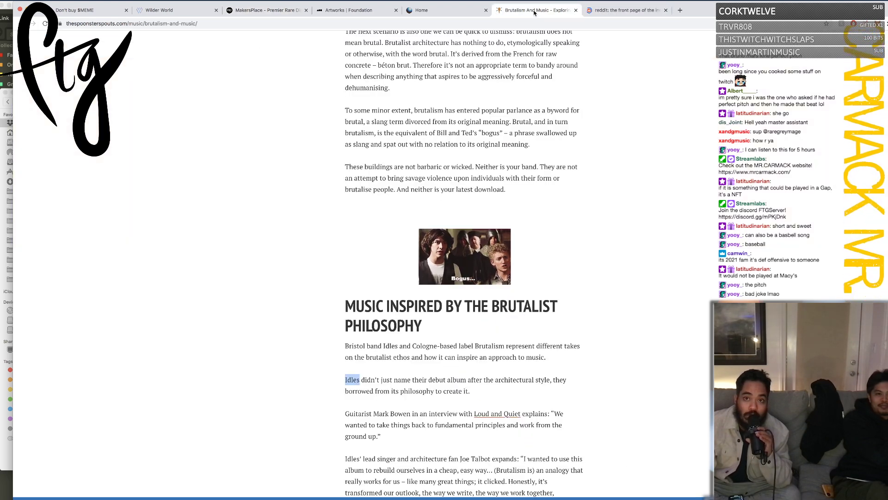
left_click(614, 12)
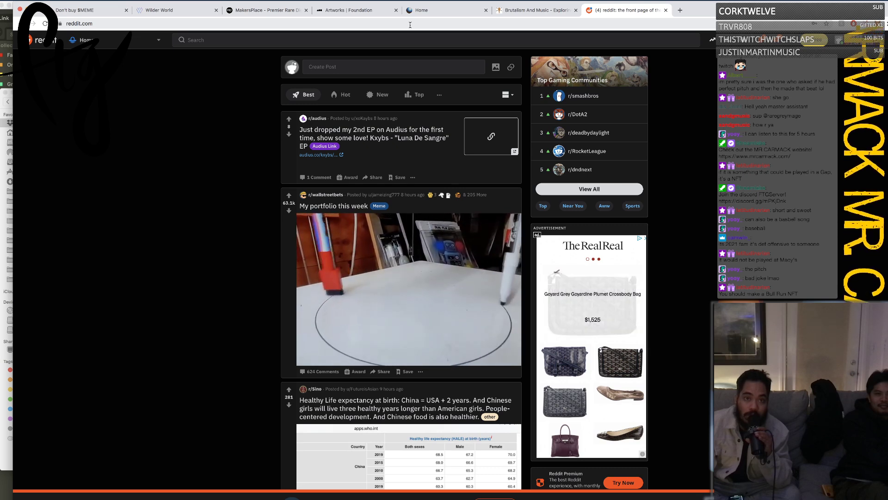
left_click(410, 25)
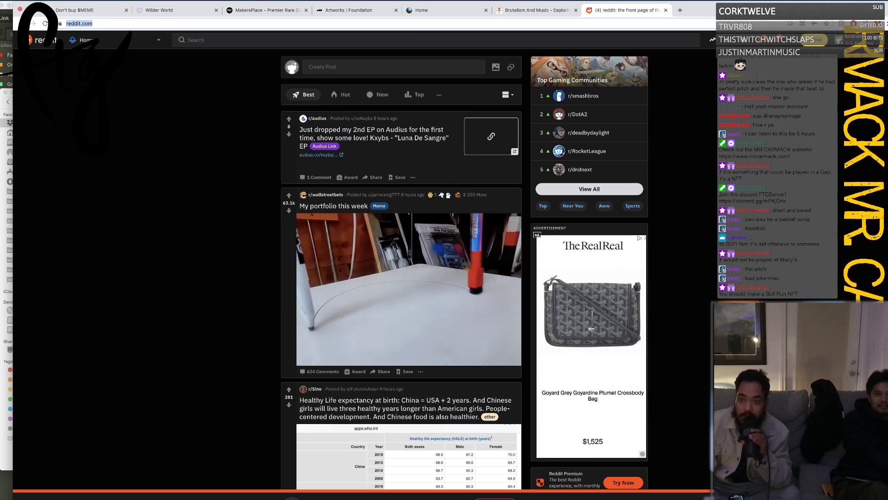
Step: Switch back to Ableton Live and open the Live Set AARON X AARIS X TTISSAAAA from the ARIS DROPPED THE BALL project
key("super+Tab")
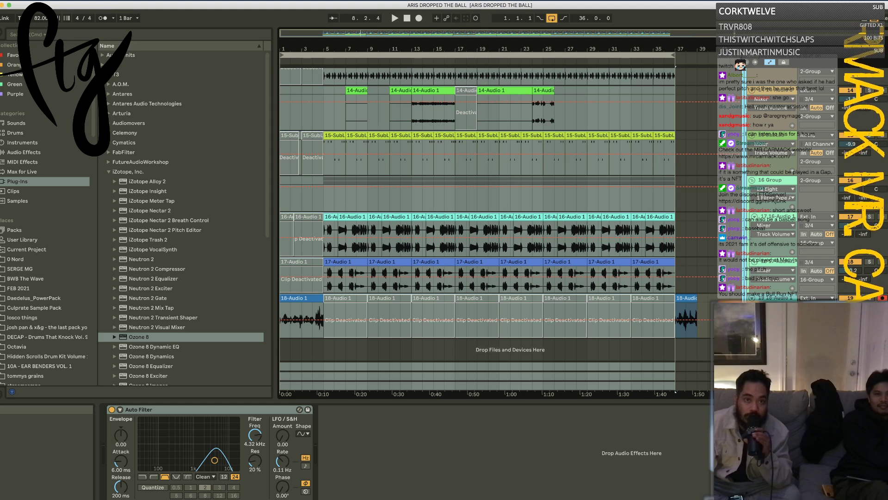
left_click(44, 2)
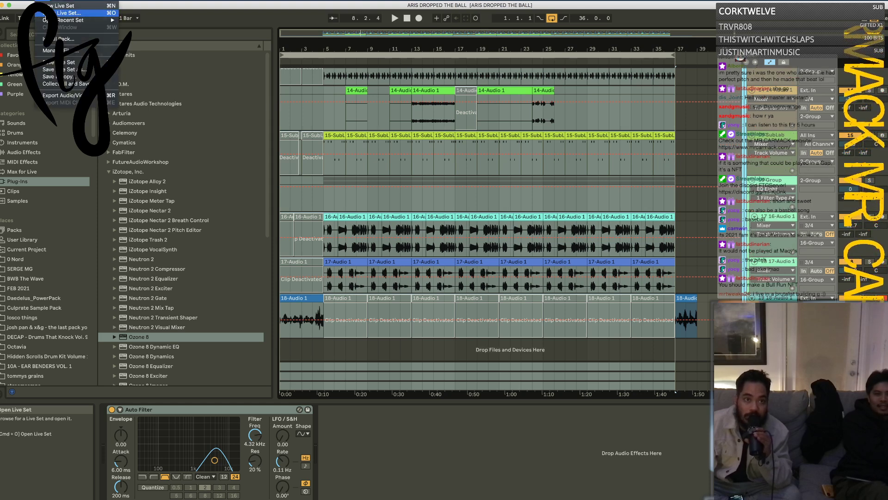
left_click(68, 13)
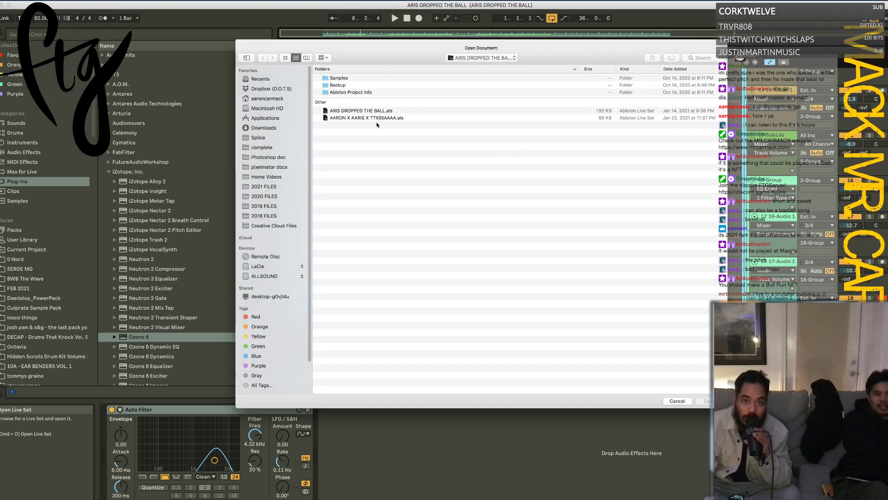
left_click(355, 118)
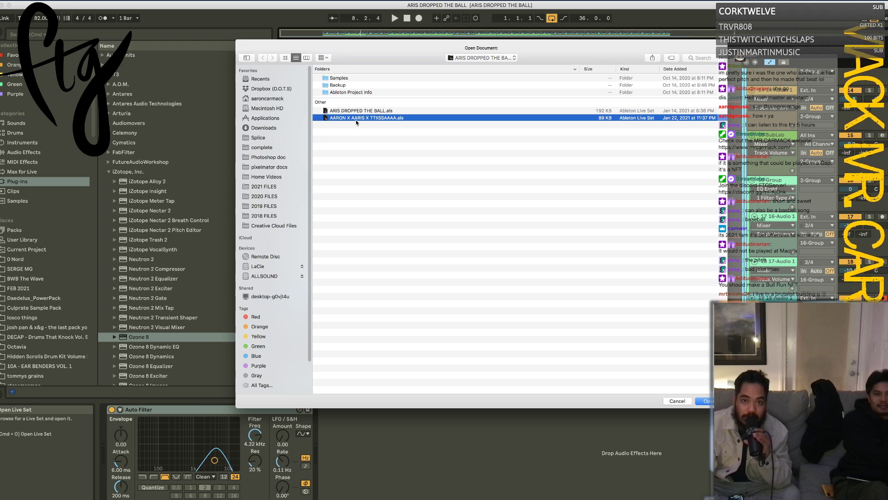
double_click(356, 120)
left_click(553, 283)
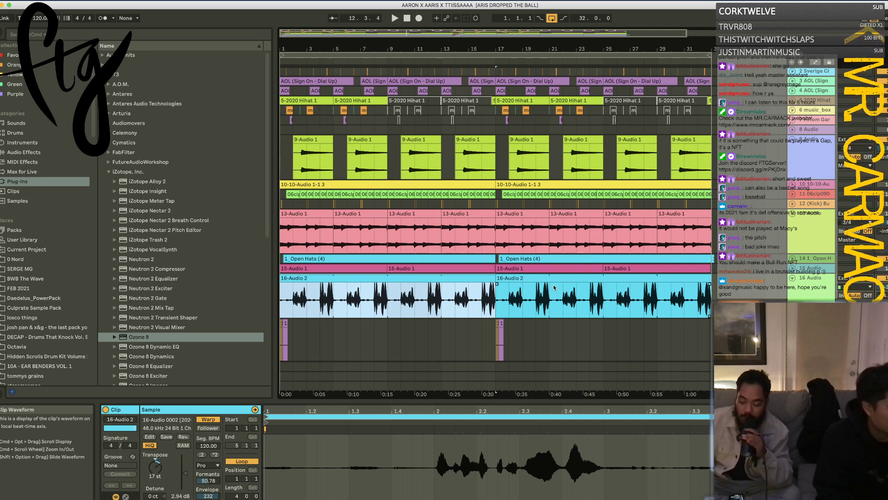
Step: Play the arrangement and group all of its tracks, from the VHOOR track down to the last one
key("space")
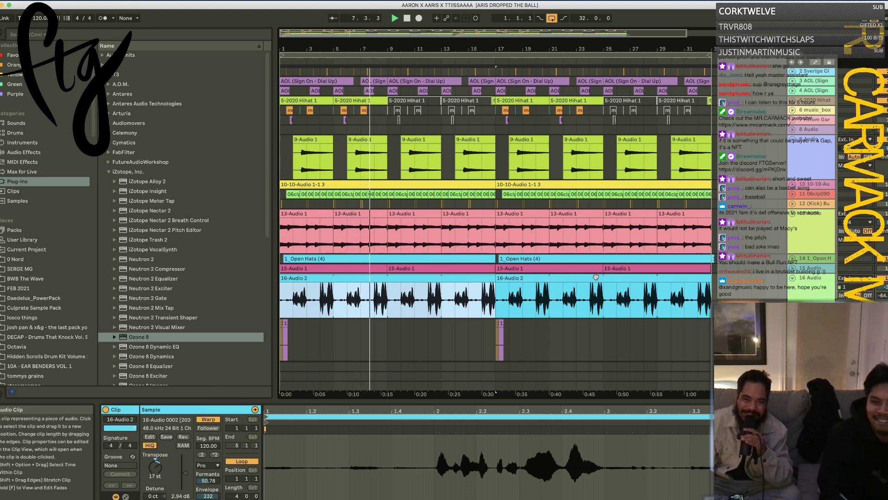
left_click(879, 287)
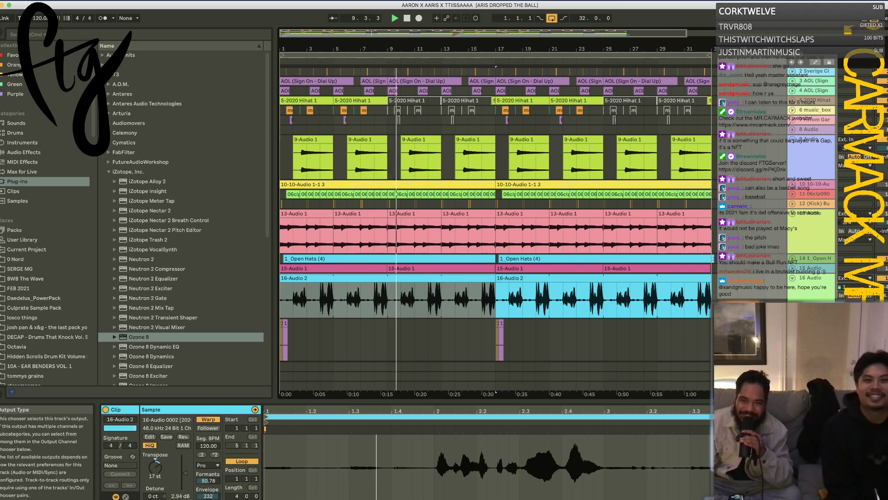
scroll(788, 234, "up", 1)
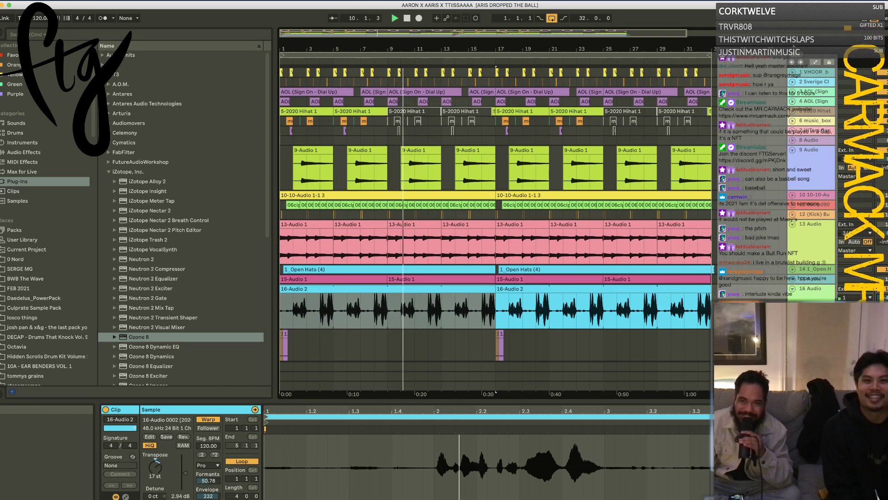
left_click(808, 74)
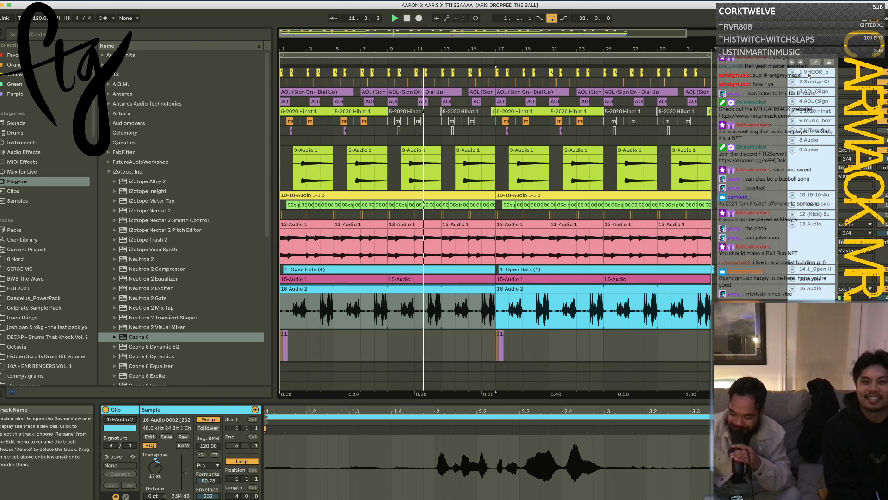
key("super+g")
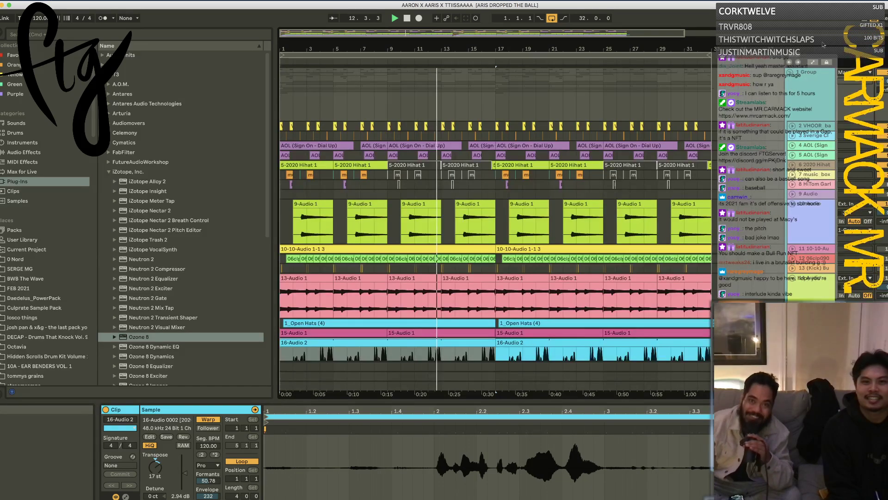
Step: Deactivate the 16-Audio 2 clip starting at bar 17, and stop playback with the whole arrangement selected
scroll(592, 252, "down", 4)
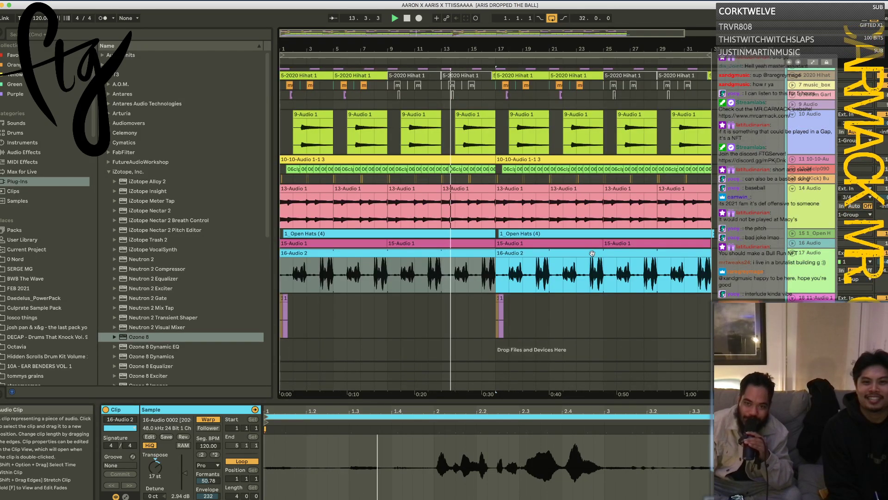
key("0")
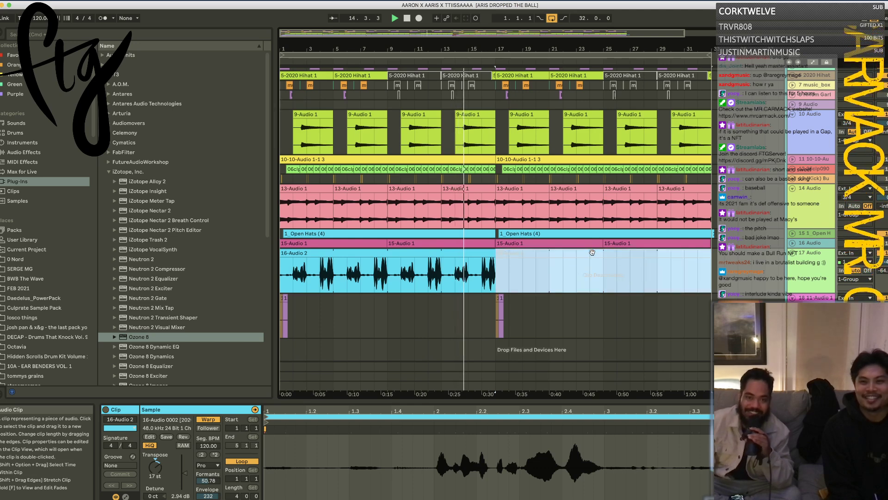
key("super+a")
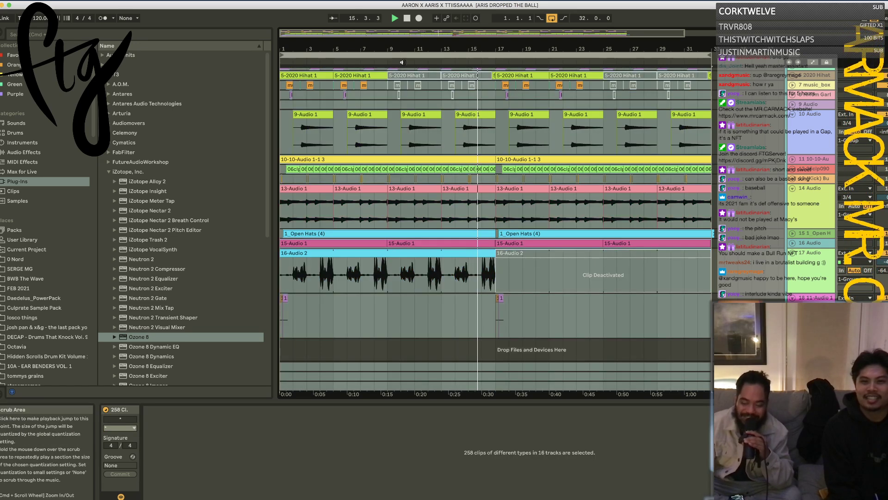
key("space")
Step: Load the Ozone 8 plug-in onto the group track that holds all the tracks
scroll(324, 107, "up", 4)
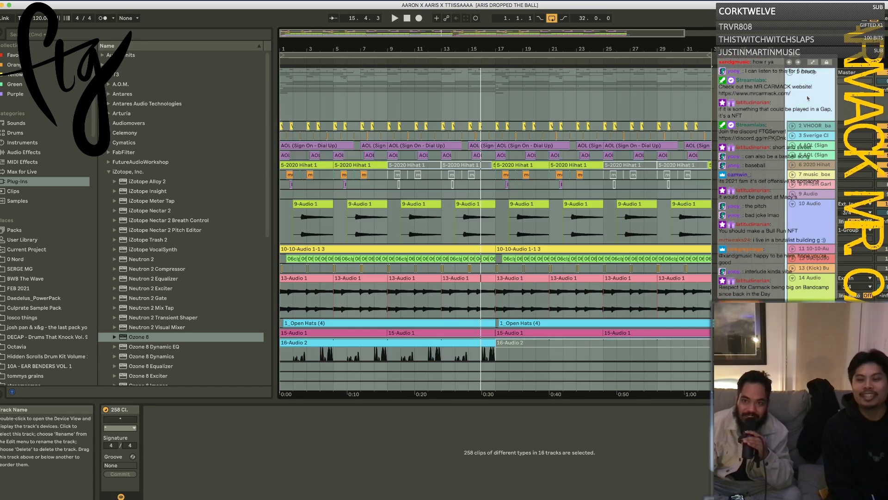
left_click(130, 338)
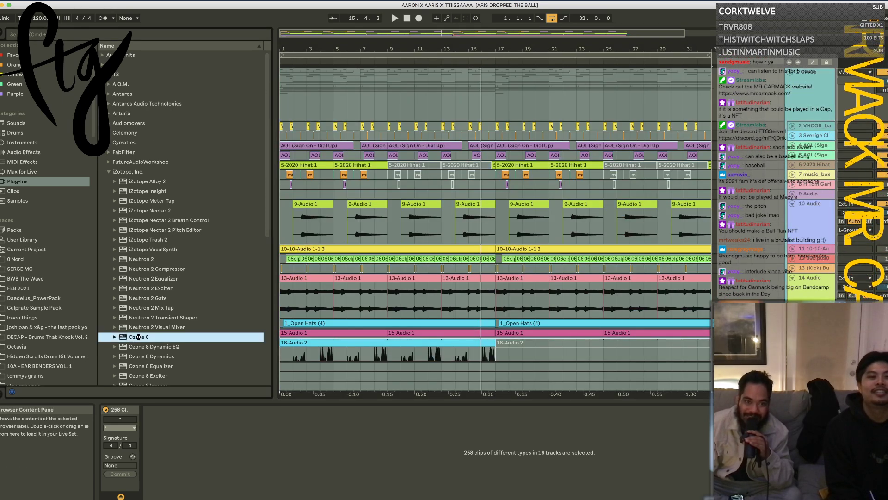
double_click(130, 337)
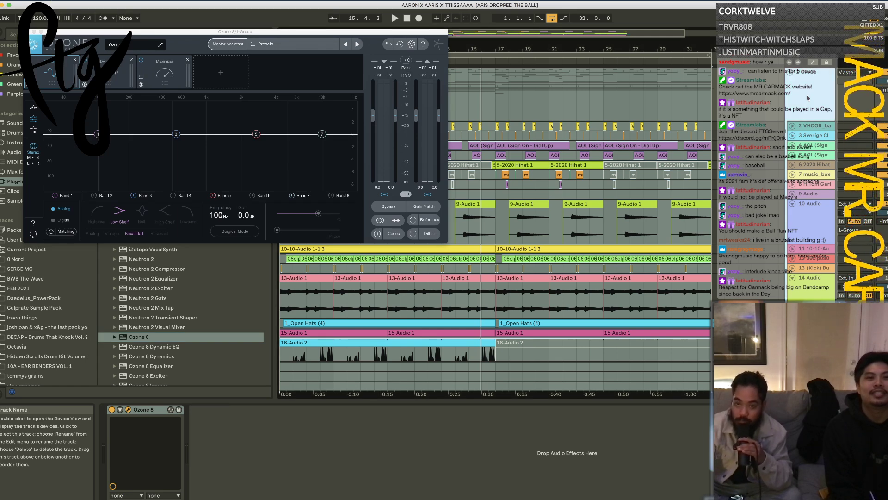
Step: Nest the group track inside a new outer group and select the inner group carrying Ozone 8
left_click(808, 98)
scroll(795, 170, "up", 3)
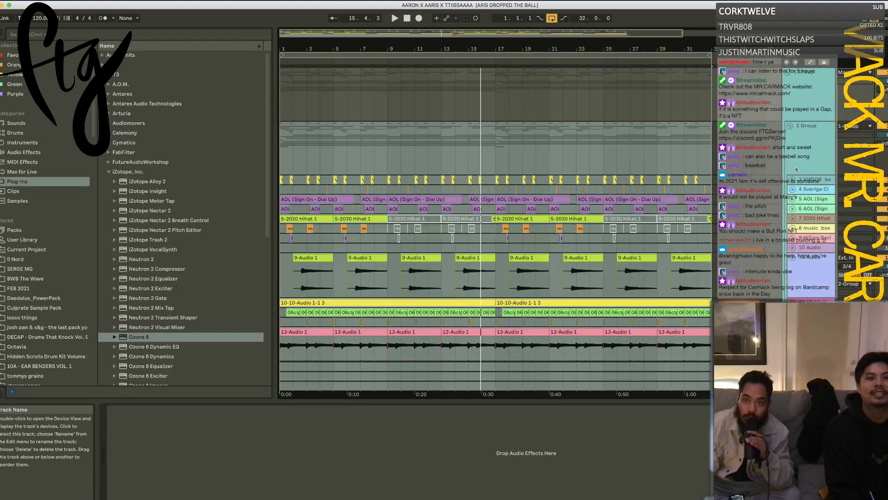
left_click(823, 106)
left_click(817, 101)
left_click(817, 101)
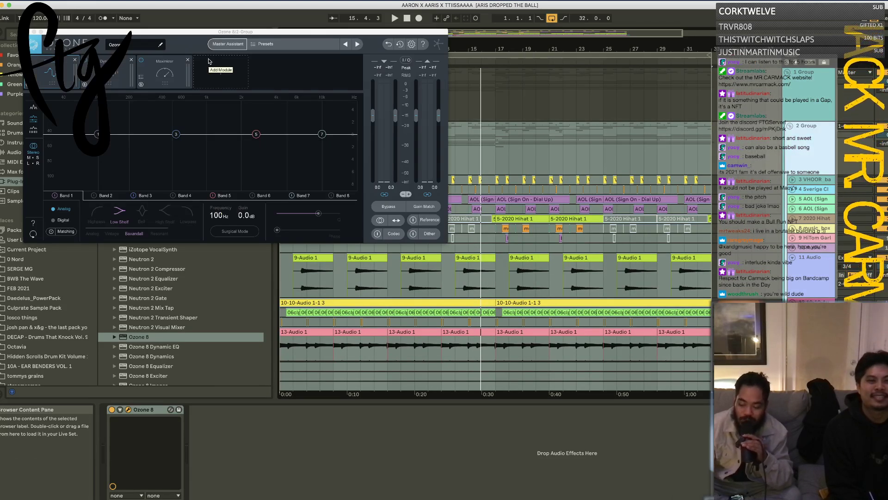
Step: Move Ozone 8 to the outer group and run its Master Assistant with the Streaming target during playback, accepting the suggestion
key("space")
left_click(228, 43)
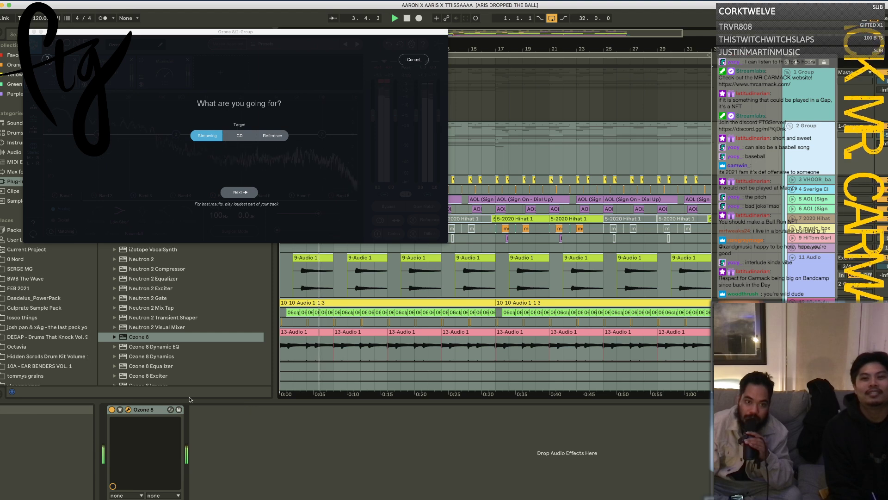
left_click(814, 91)
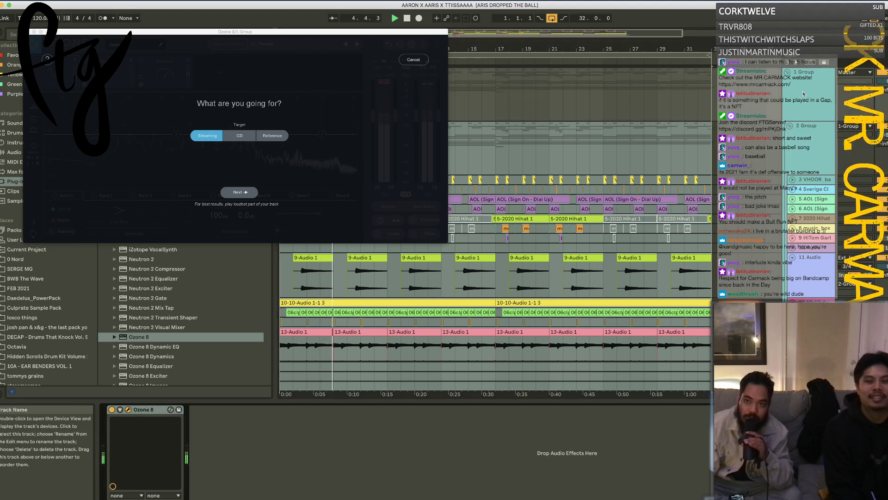
left_click(239, 191)
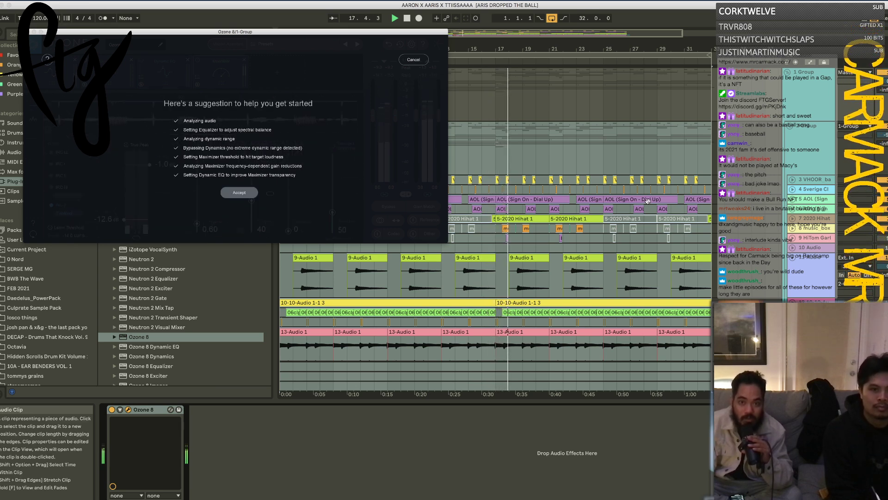
key("Return")
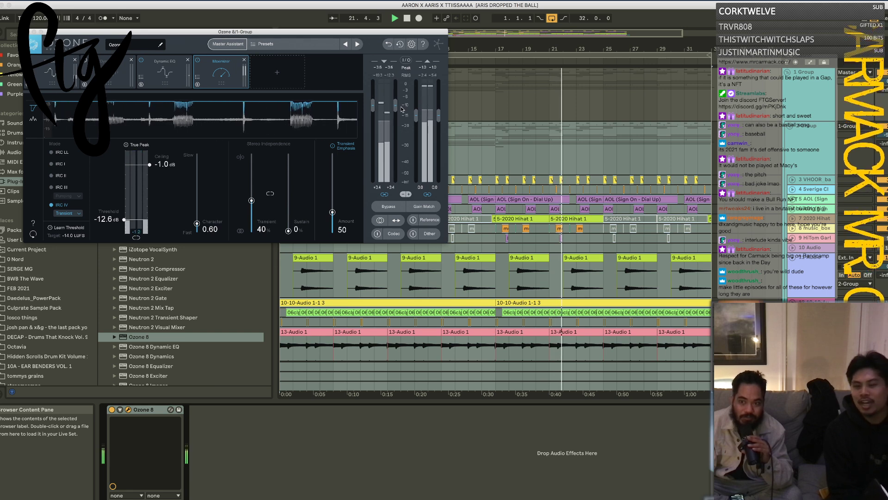
Step: Open the audio export settings, accepting that playback stops, and back out of the file-saving dialog
left_click(46, 1)
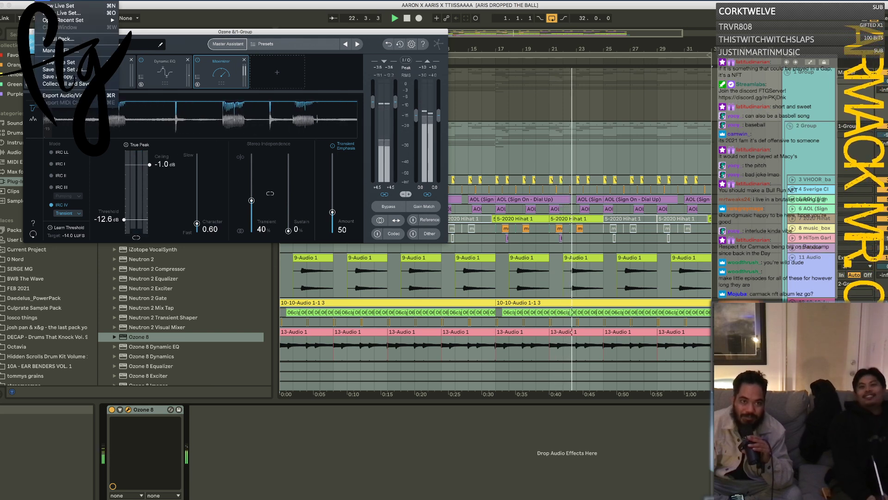
left_click(69, 96)
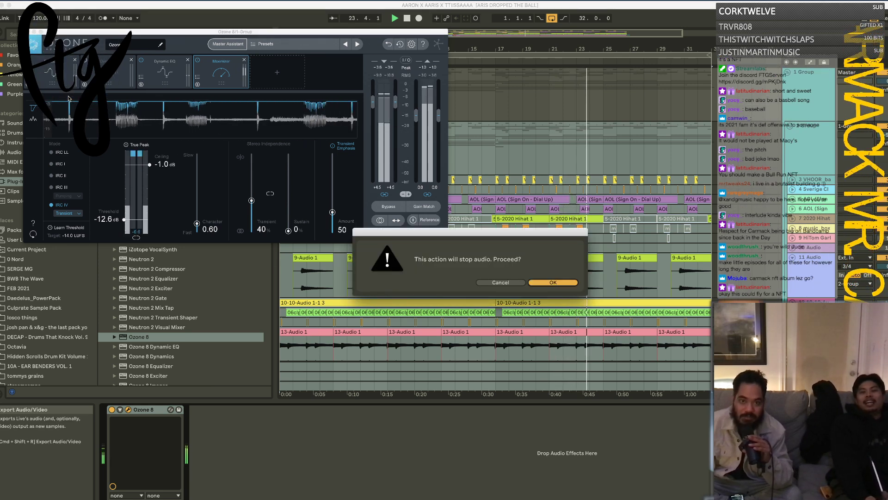
key("Return")
key("Return")
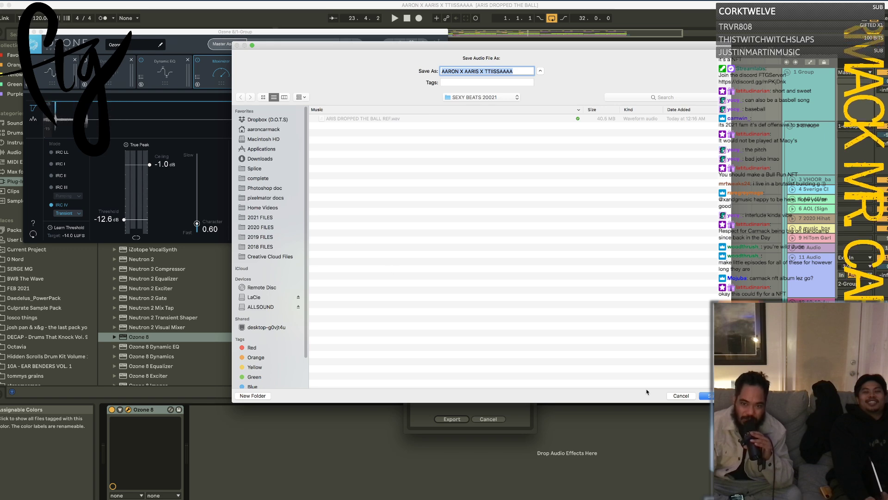
left_click(680, 396)
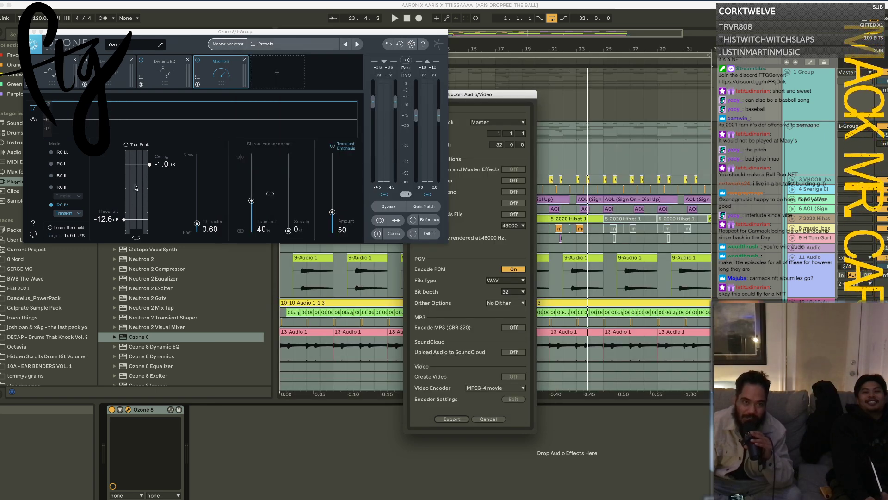
Step: Set the Ozone 8 Maximizer ceiling to -0.1 dB and threshold to -12.1 dB, and export the WAV into SEXY BEATS 20021 under the suggested name
left_click_drag(148, 165, 148, 162)
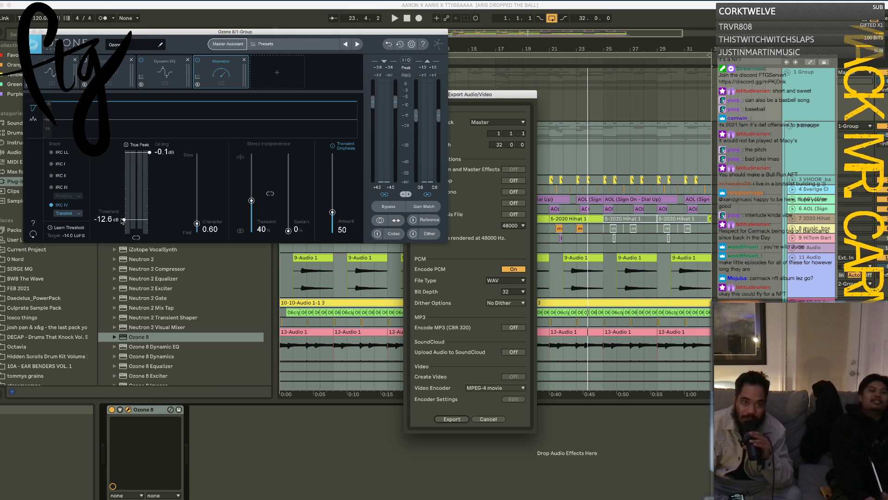
left_click(44, 1)
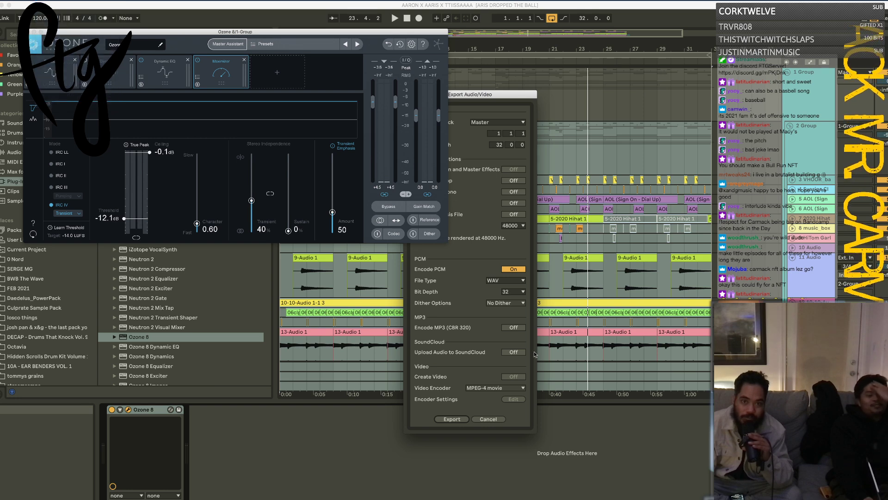
left_click(451, 419)
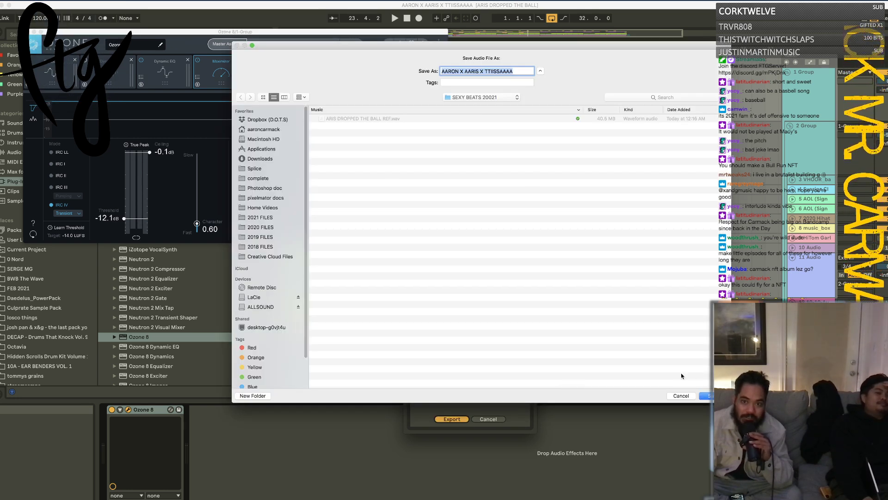
left_click(711, 396)
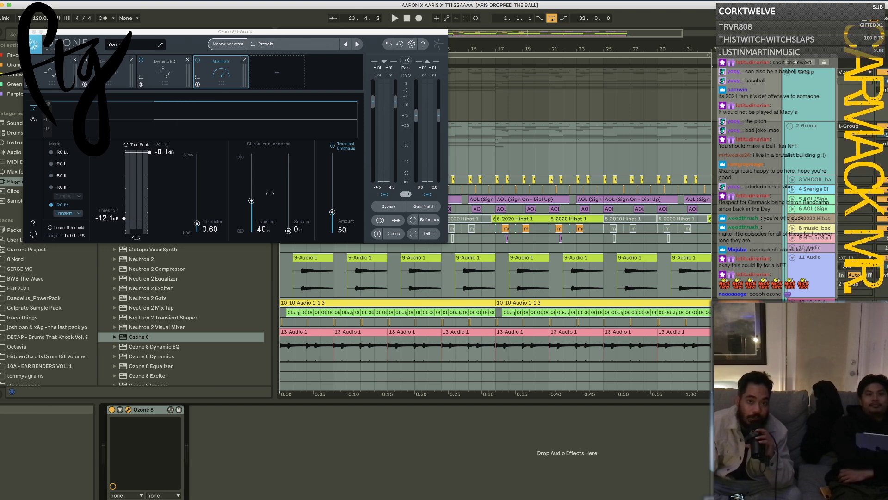
Step: Browse for another Live Set to open, going up to 2020 FILES and into the JANUARY folder
left_click(32, 2)
left_click(69, 21)
left_click(476, 58)
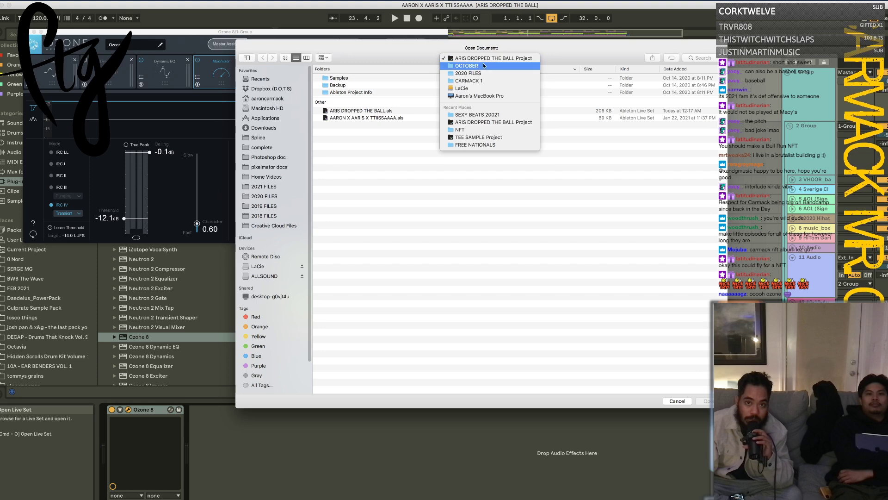
left_click(483, 67)
left_click(487, 58)
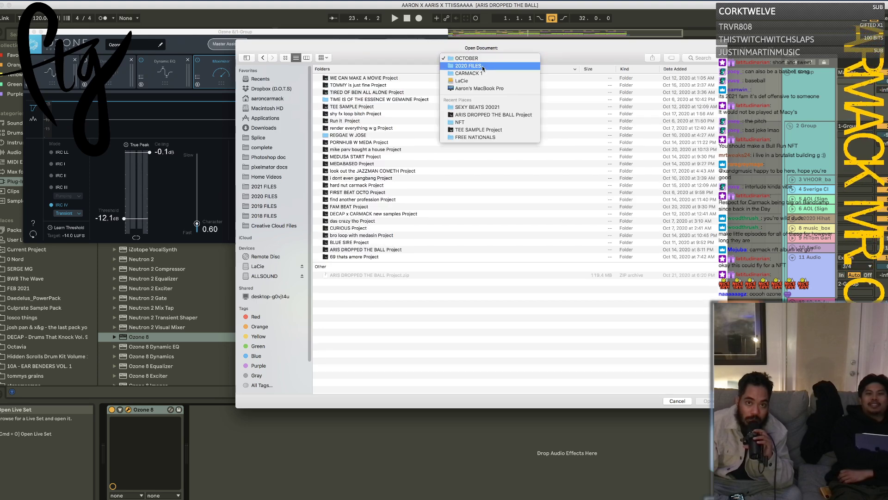
left_click(480, 69)
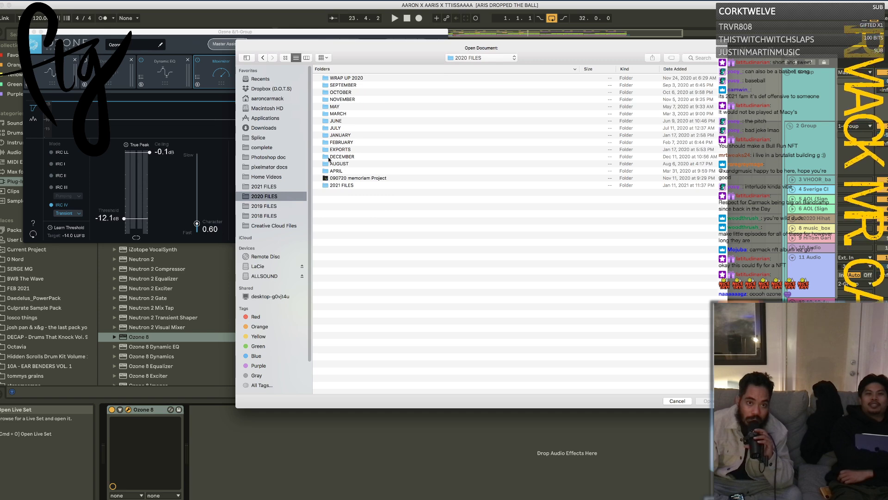
left_click(343, 135)
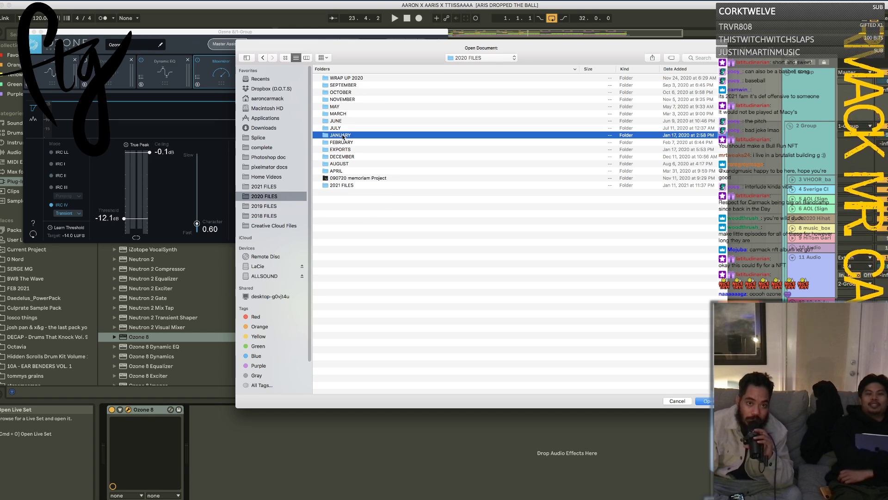
double_click(342, 136)
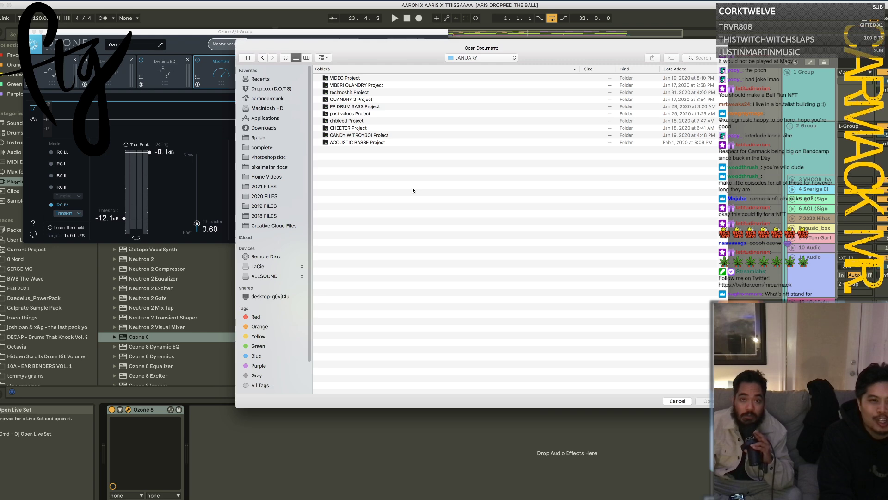
Step: Open the Live Set in the QUANDRY 2 Project folder, saving the changes to the current set
left_click(361, 103)
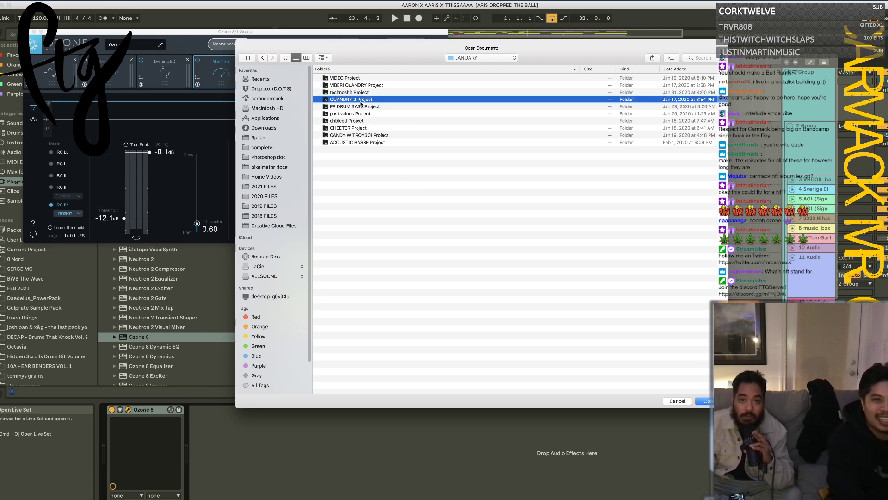
double_click(361, 104)
left_click(354, 112)
double_click(355, 112)
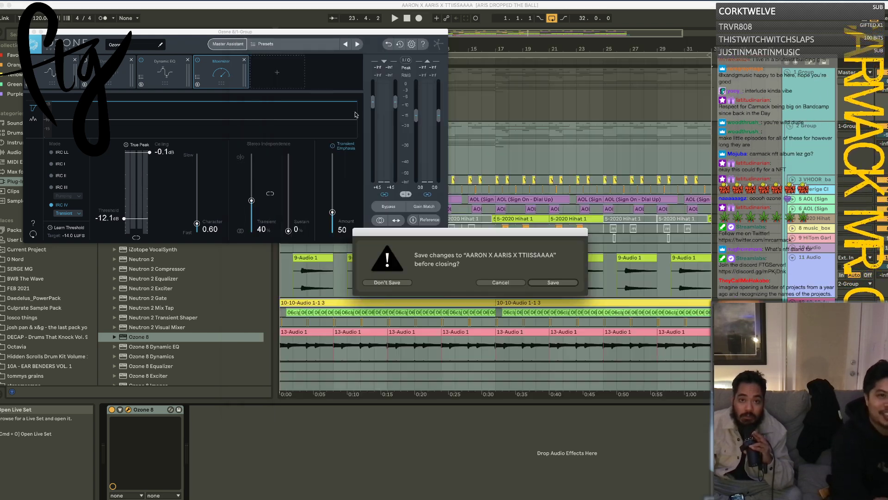
left_click(561, 282)
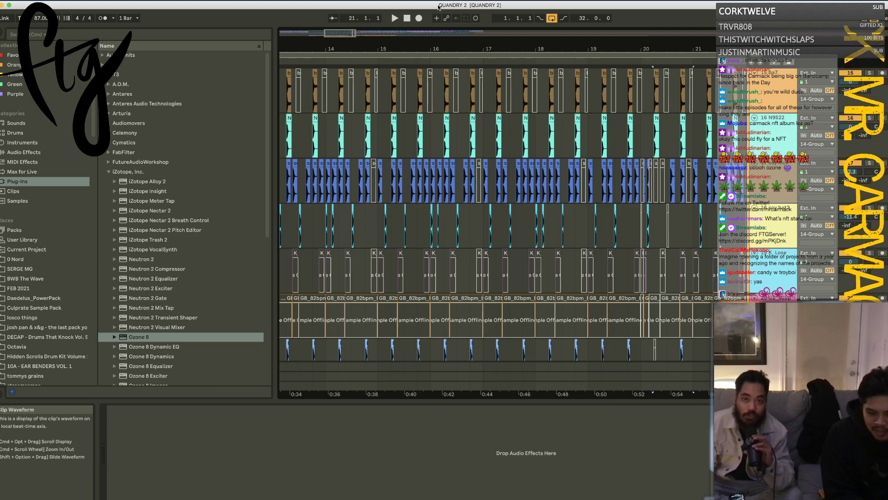
Step: Play the arrangement from the beginning and look over its tracks and clips
left_click(407, 19)
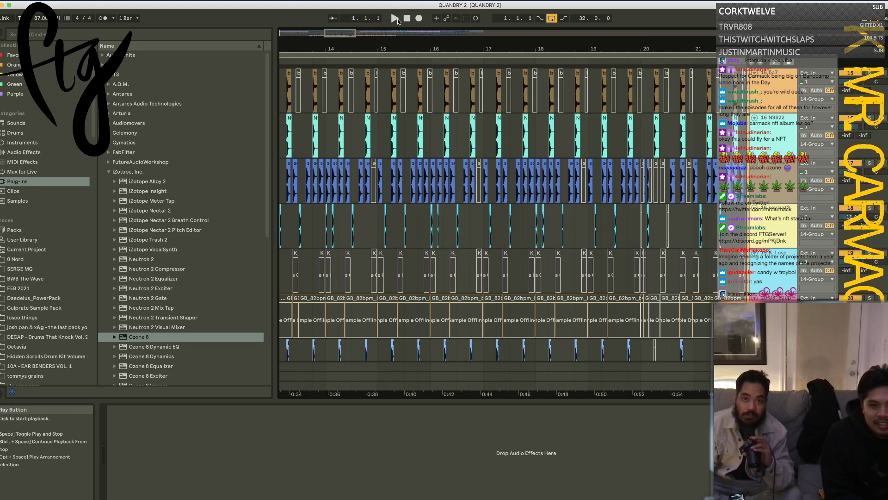
scroll(356, 134, "down", 15)
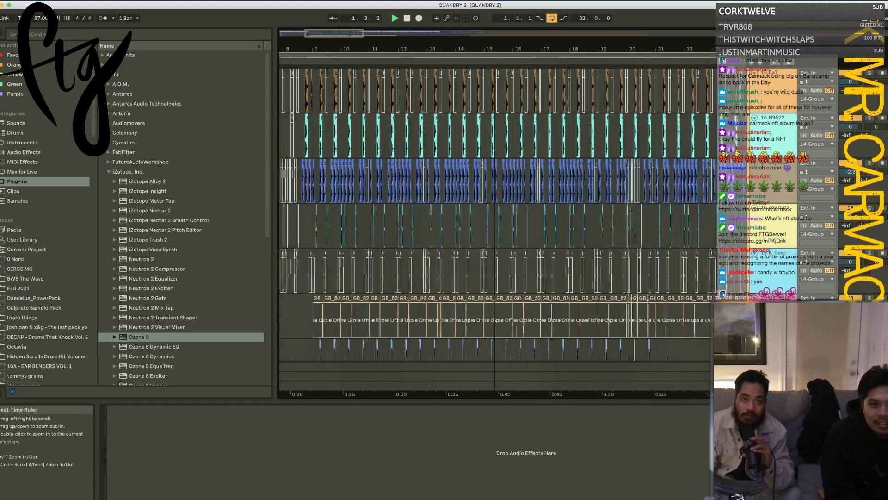
scroll(363, 287, "down", 5)
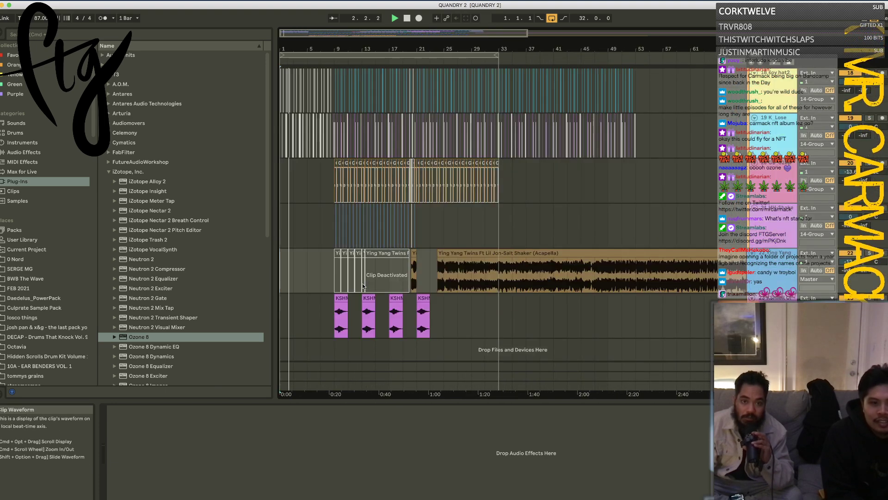
scroll(364, 286, "up", 15)
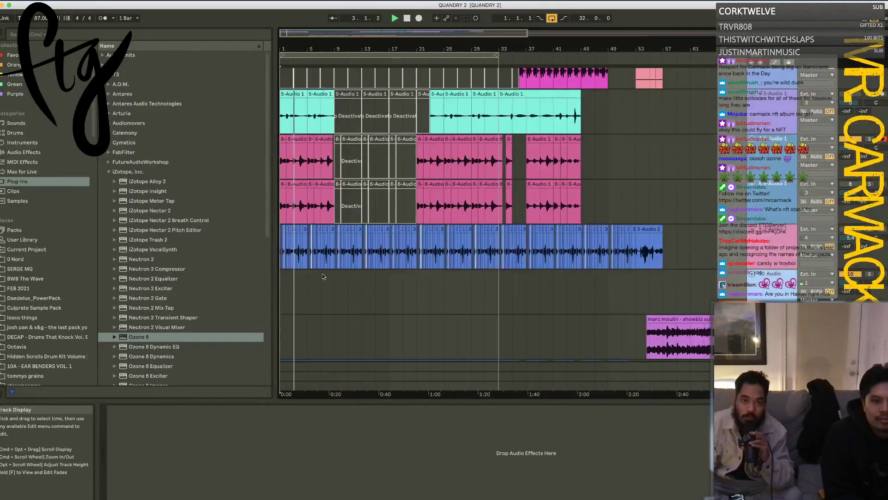
scroll(323, 276, "down", 10)
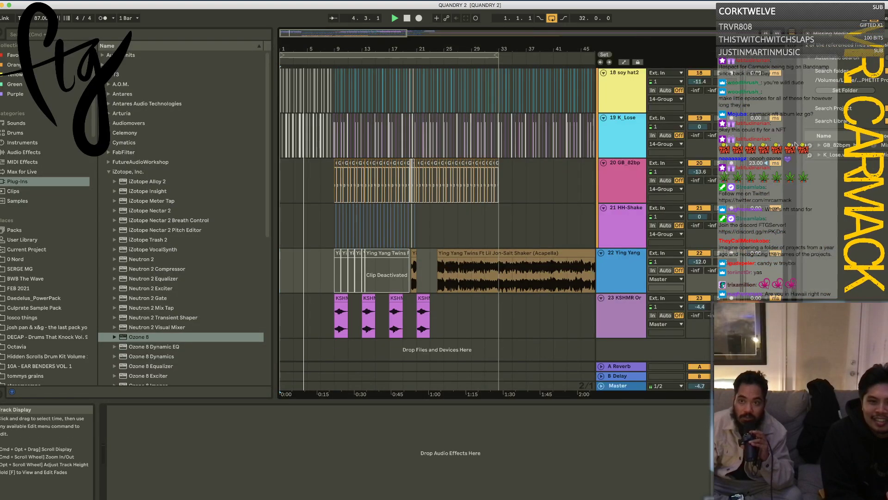
scroll(340, 288, "up", 3)
scroll(340, 287, "up", 12)
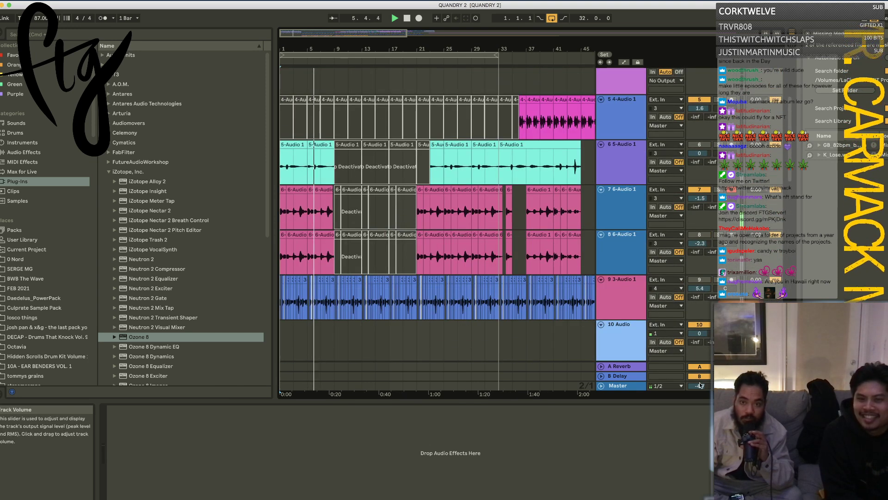
Step: Adjust the Master track volume to -0.7 dB during playback, and select a clip on the 3 2-Audio 1 track
left_click_drag(699, 385, 700, 373)
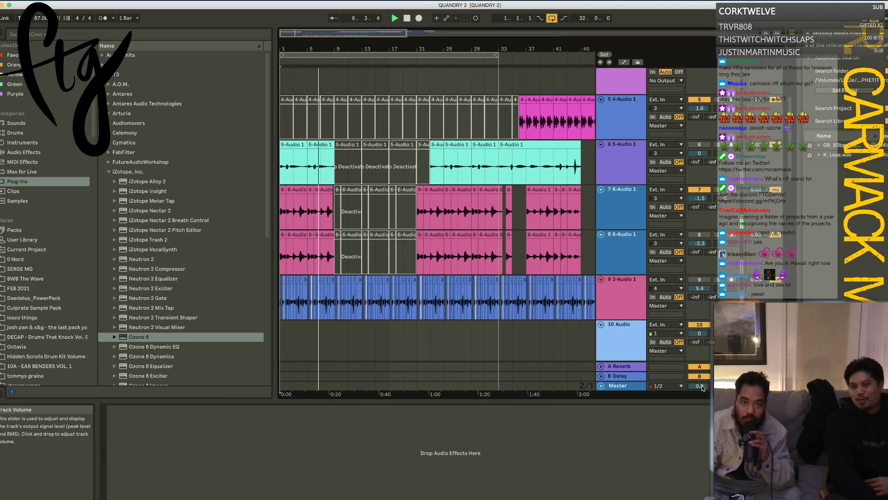
scroll(361, 245, "up", 4)
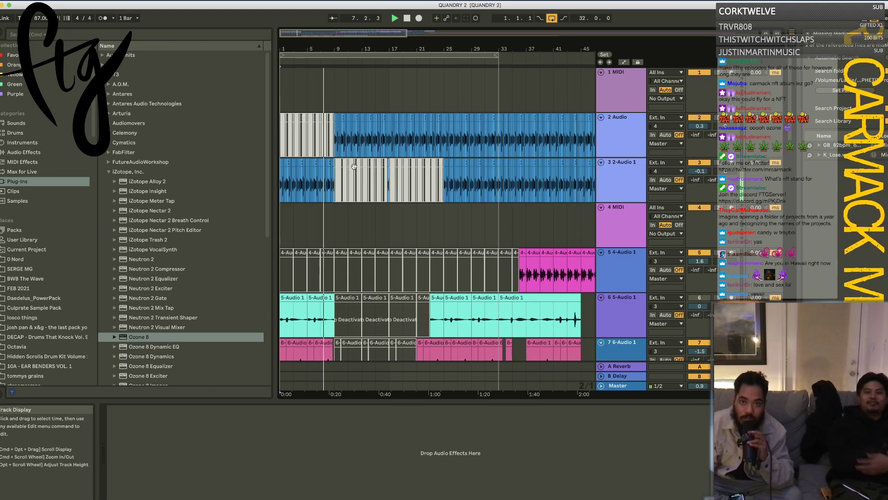
left_click(304, 162)
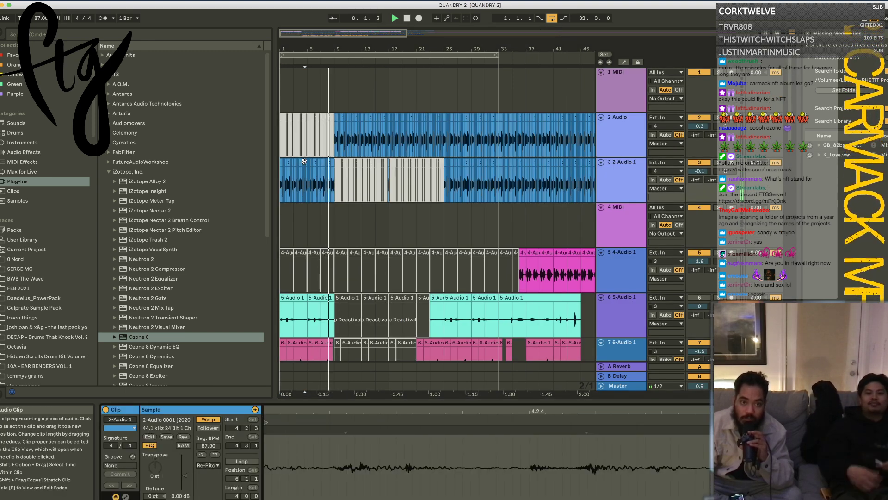
left_click_drag(317, 48, 318, 44)
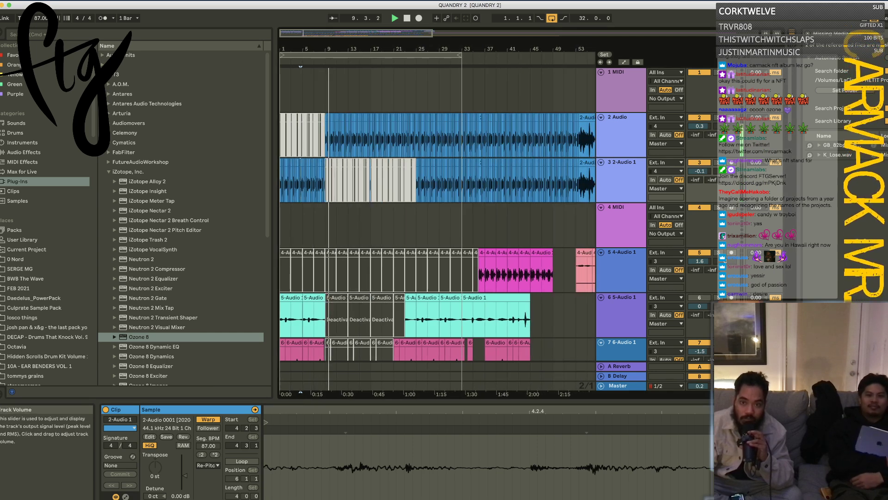
Step: Select the 2 Audio track and display the built-in audio effects in the browser
scroll(482, 341, "down", 10)
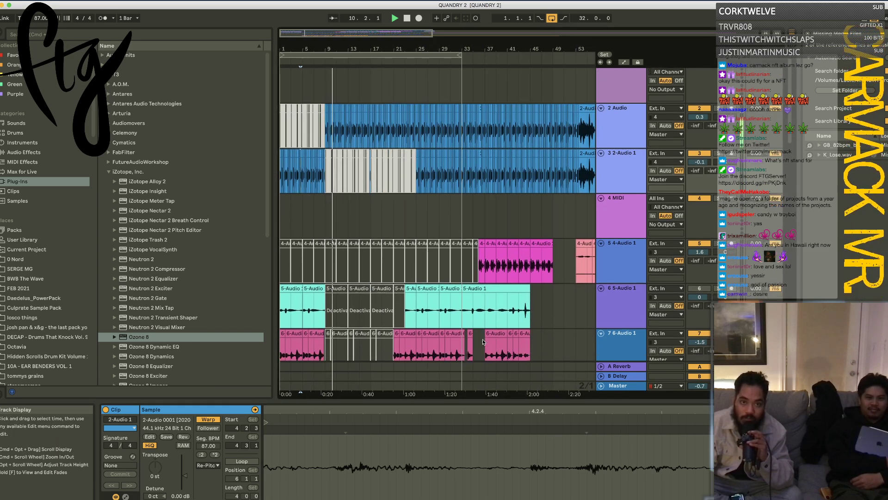
scroll(483, 341, "down", 12)
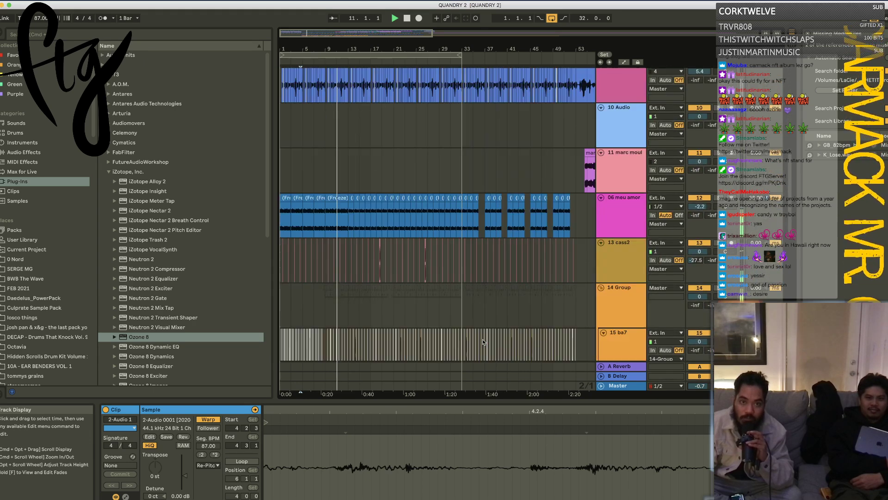
scroll(482, 339, "up", 18)
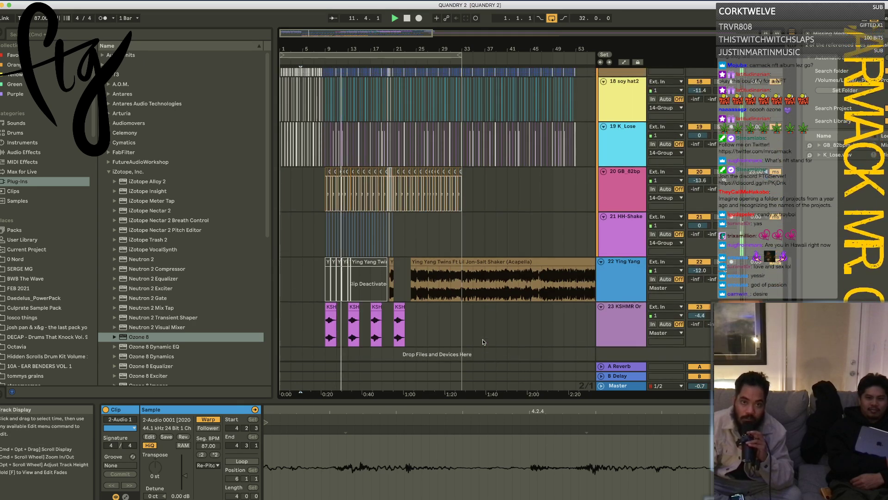
scroll(482, 339, "down", 10)
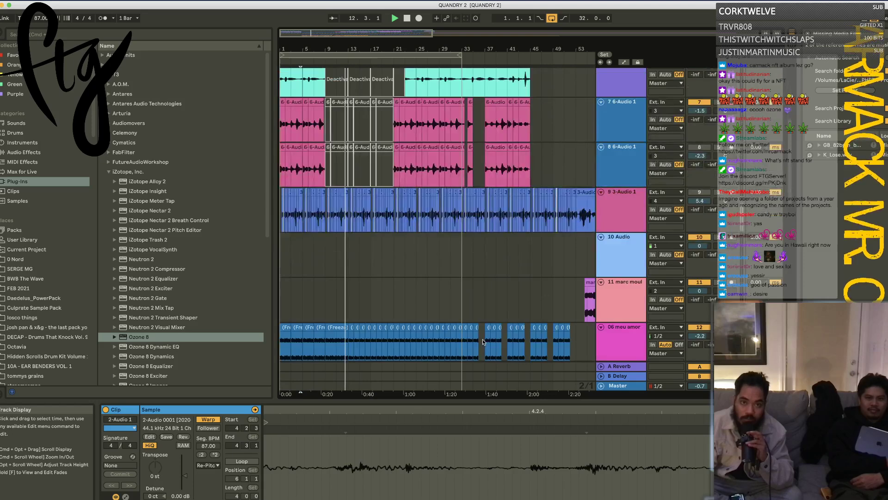
scroll(638, 274, "up", 15)
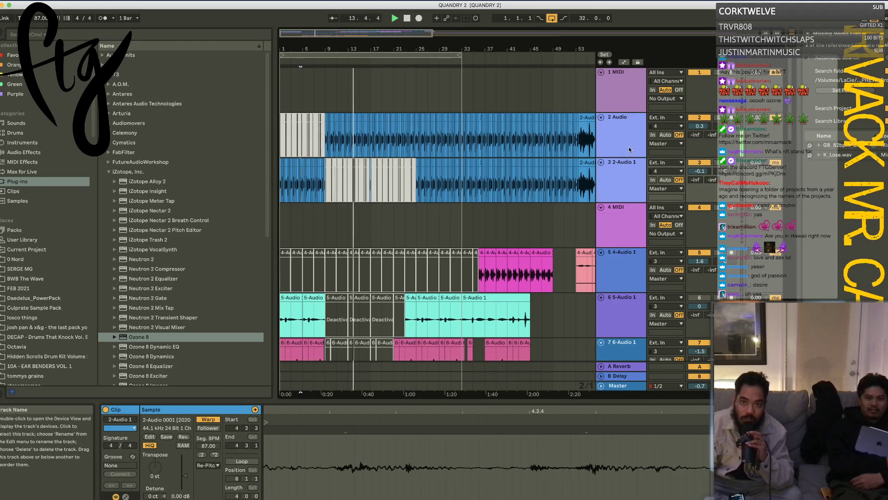
left_click(623, 132)
left_click(22, 152)
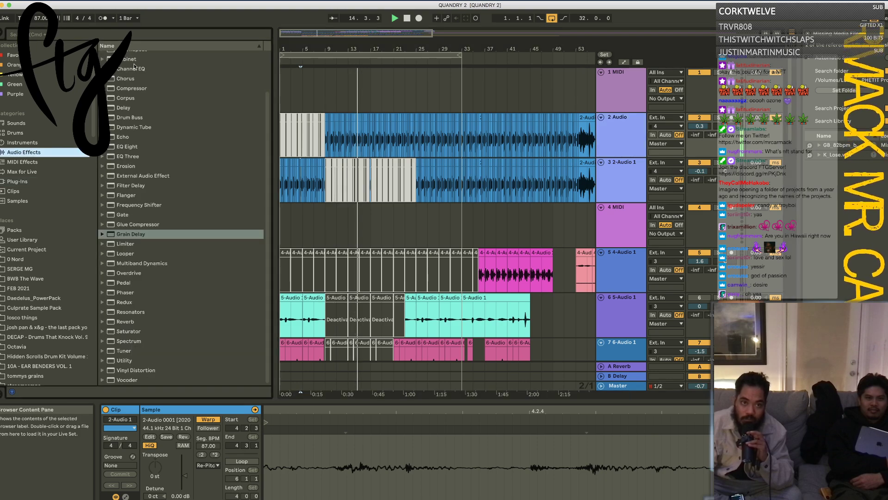
Step: Check the lower tracks of the arrangement and deactivate the 2 Audio track during playback
scroll(379, 201, "down", 15)
scroll(379, 201, "down", 3)
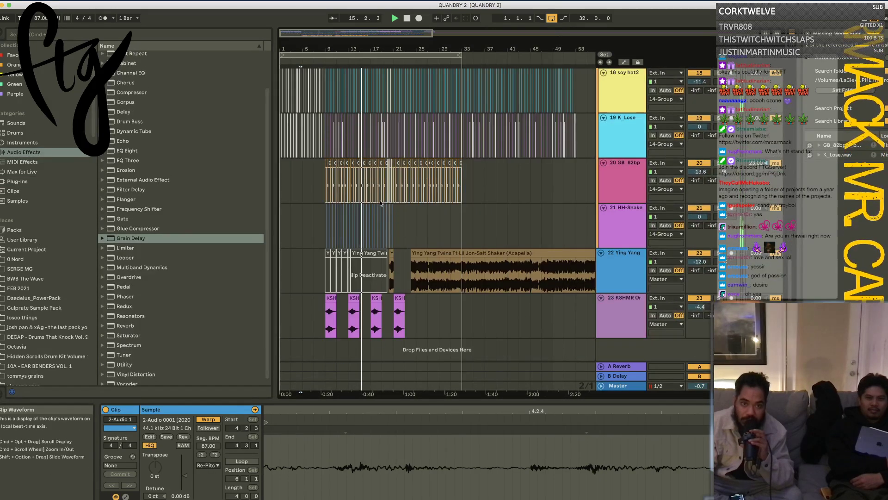
scroll(400, 244, "up", 10)
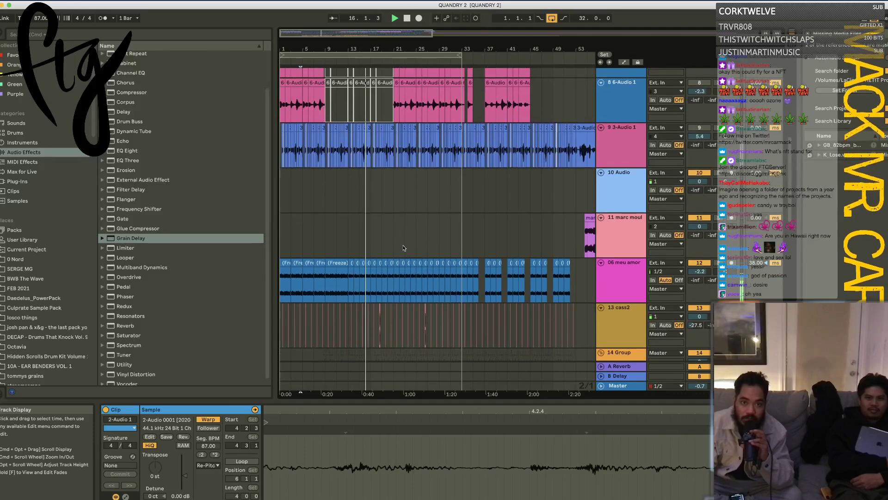
scroll(598, 232, "up", 6)
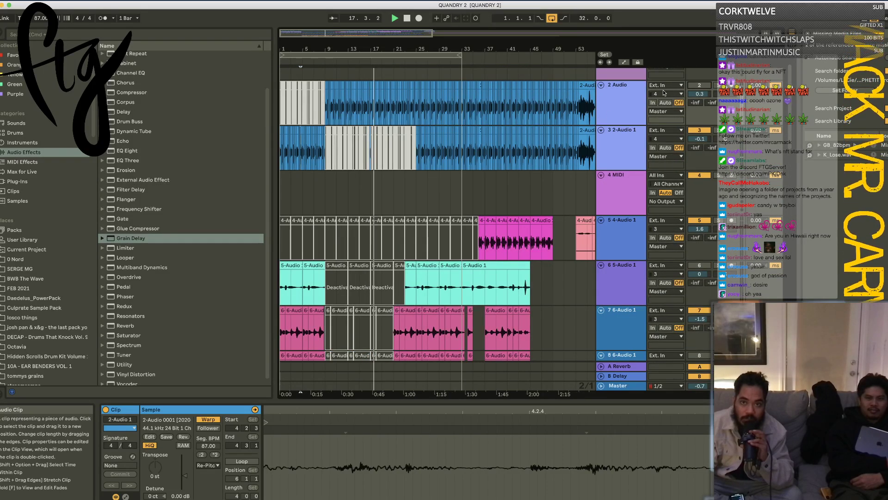
Step: Add the Corpus preset Kick Tight to the 2 Audio track's device chain during playback
scroll(699, 91, "up", 1)
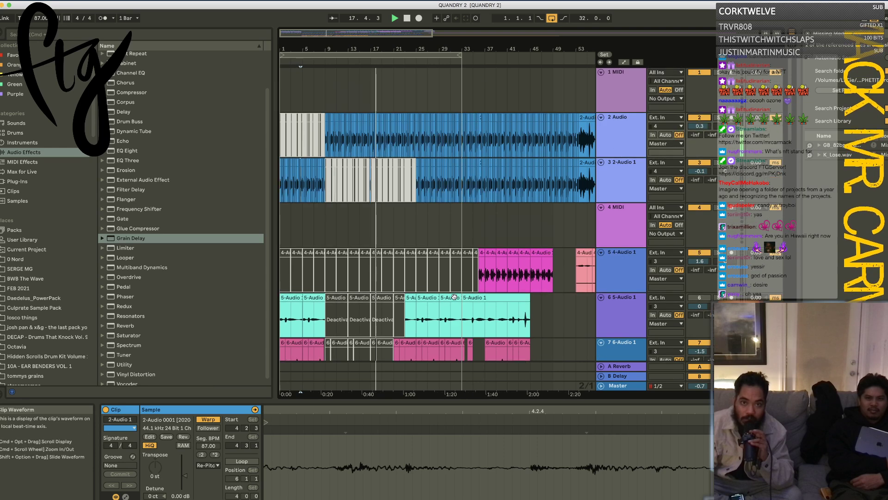
left_click(700, 125)
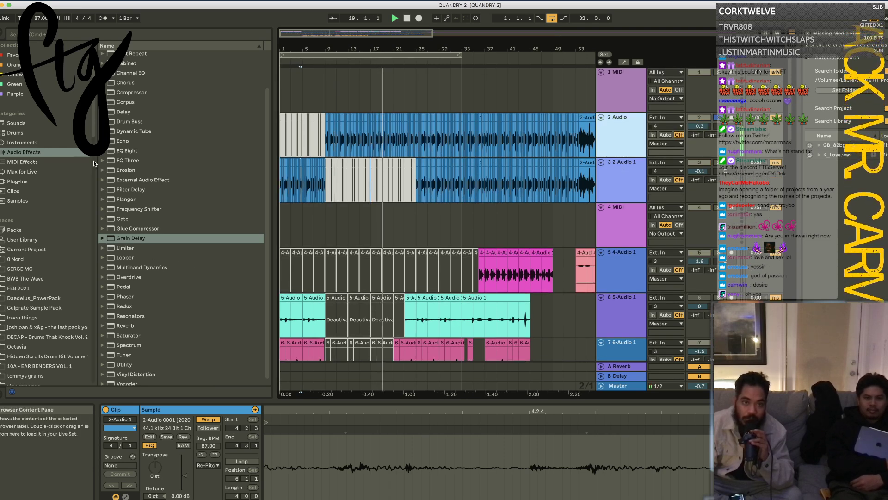
left_click(126, 101)
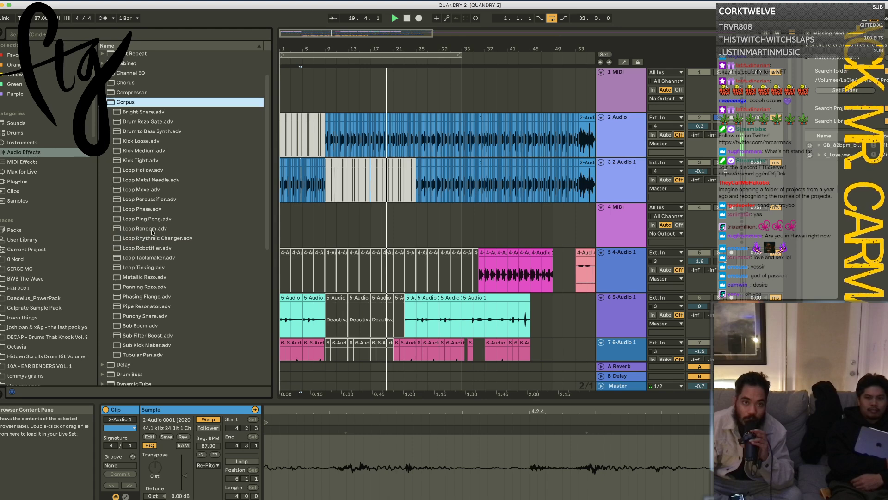
double_click(140, 160)
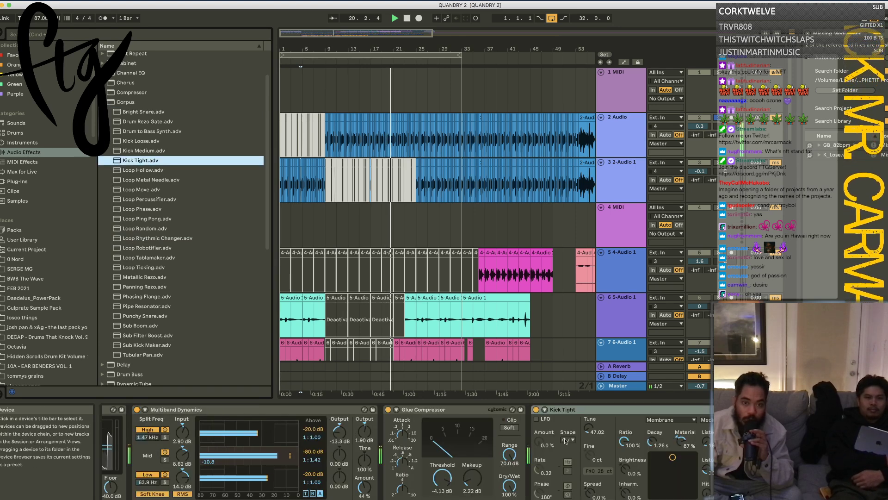
left_click(104, 445)
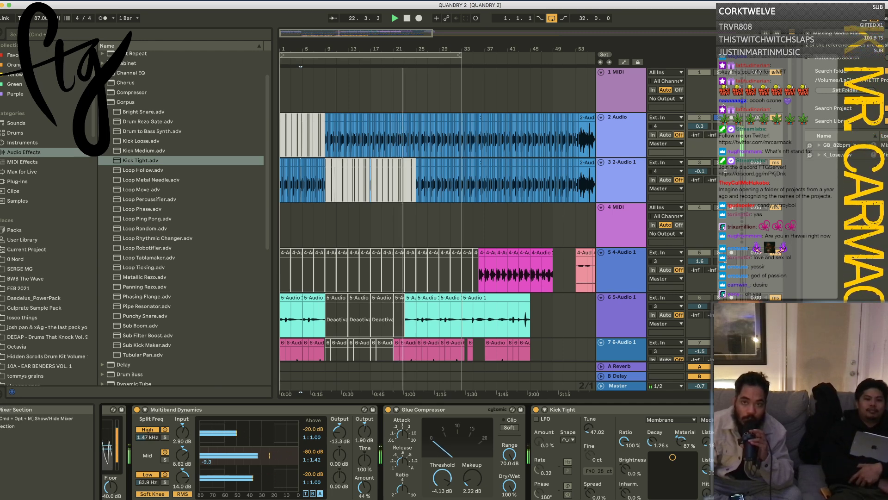
Step: Load the Universal Audio plug-in UAD Ampeg SVTVR from the Audio Units onto the 2 Audio track
left_click(28, 171)
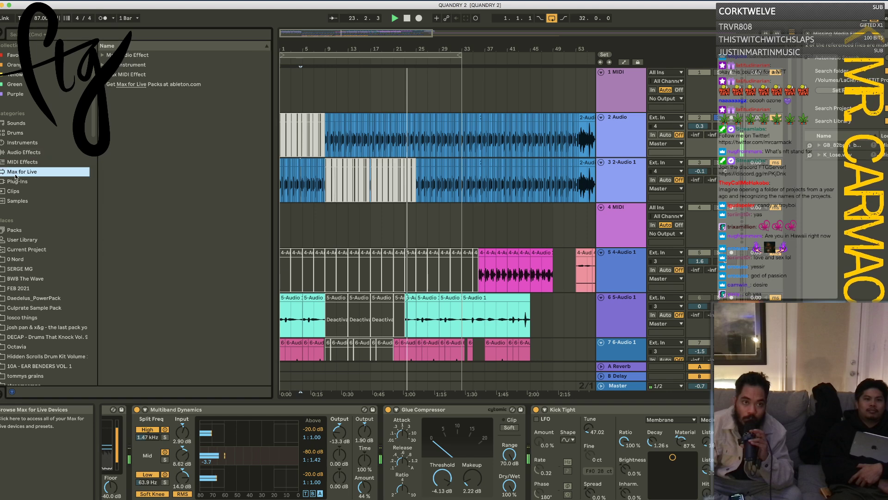
left_click(23, 181)
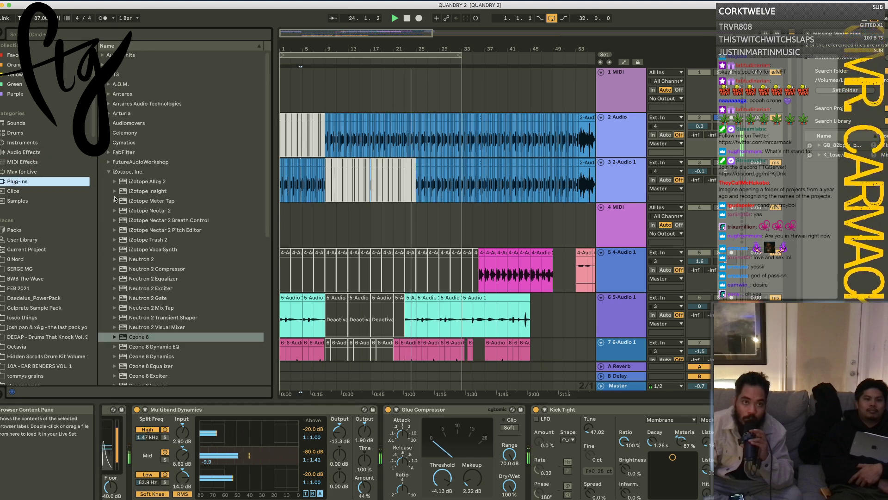
left_click(118, 171)
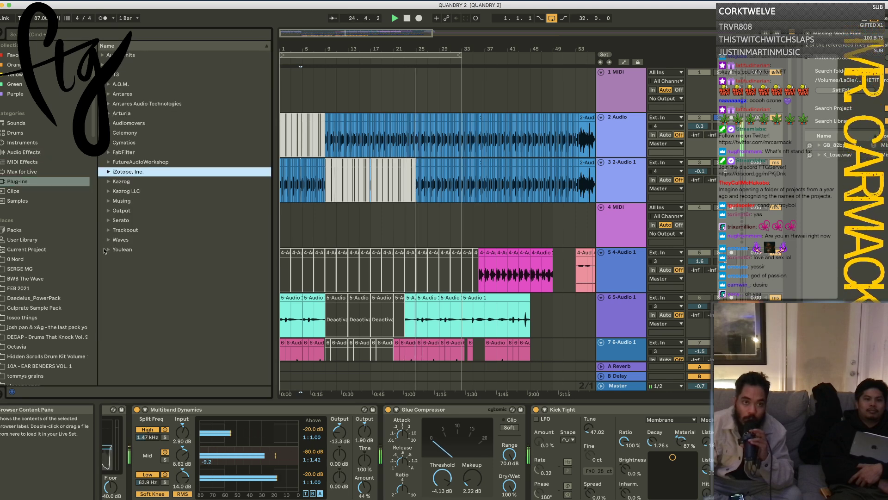
left_click(103, 55)
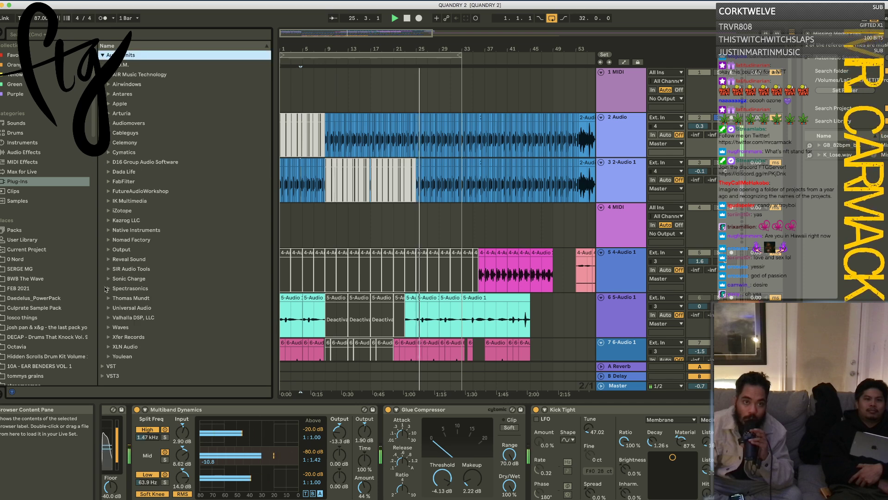
left_click(108, 307)
scroll(122, 340, "down", 5)
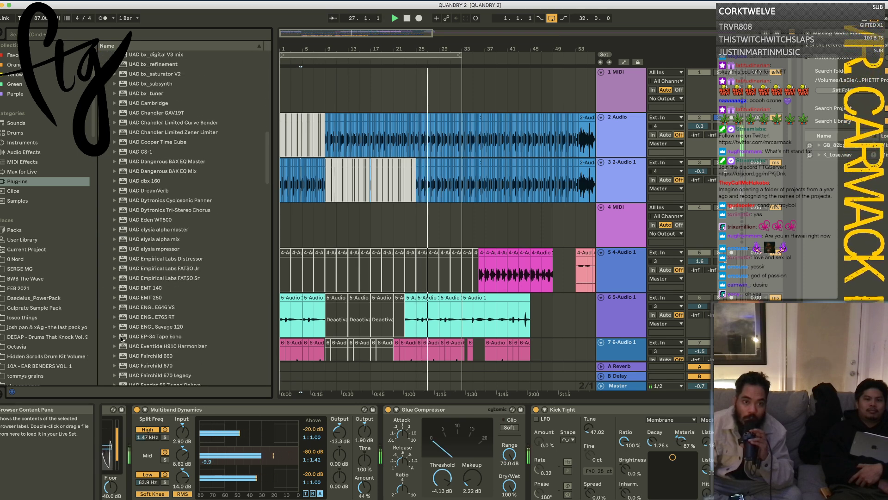
scroll(122, 339, "up", 3)
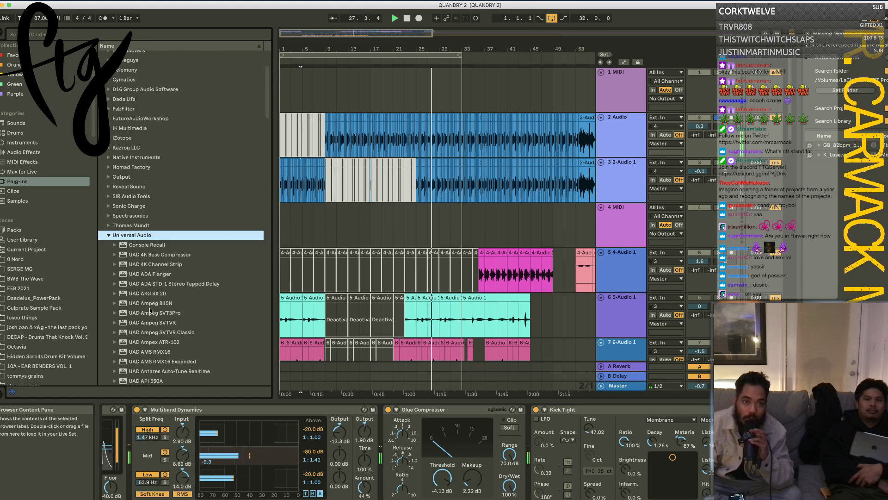
double_click(153, 322)
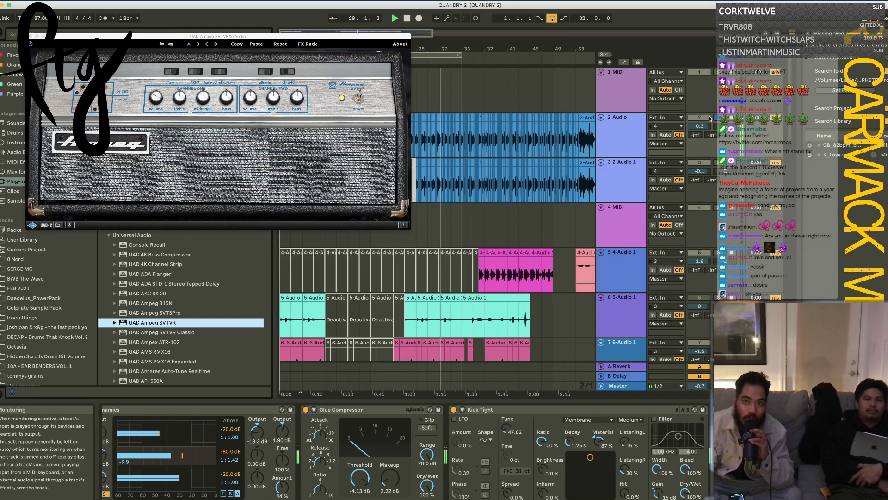
Step: Lower the 2 Audio track volume to -2.6 dB and close the Ampeg plug-in window
left_click_drag(685, 493, 685, 499)
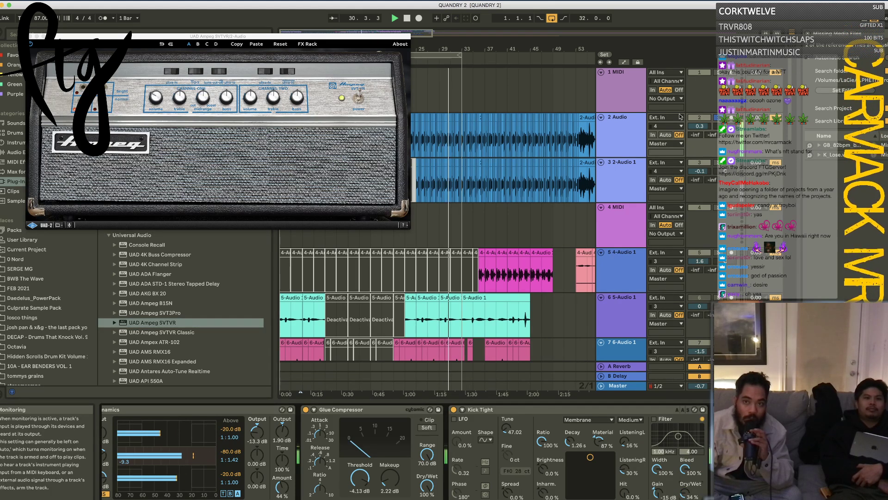
mouse_move(701, 130)
left_mouse_down()
mouse_move(701, 147)
mouse_move(702, 127)
left_mouse_up()
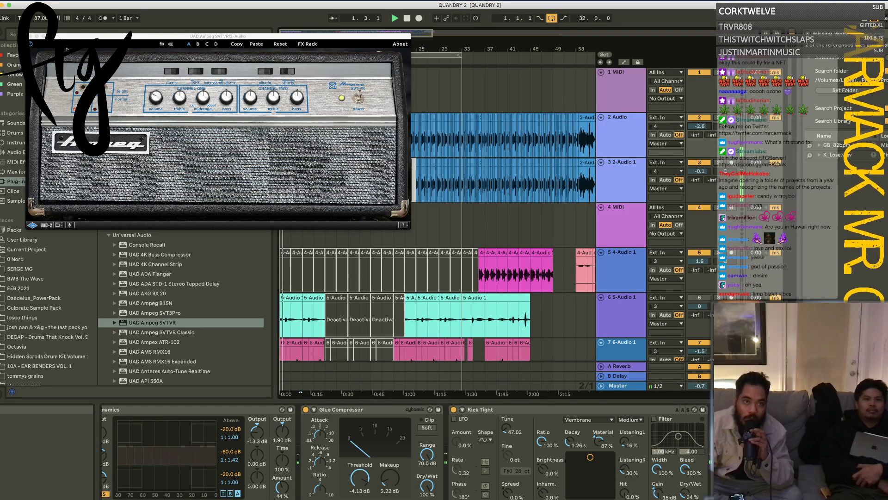
left_click(31, 36)
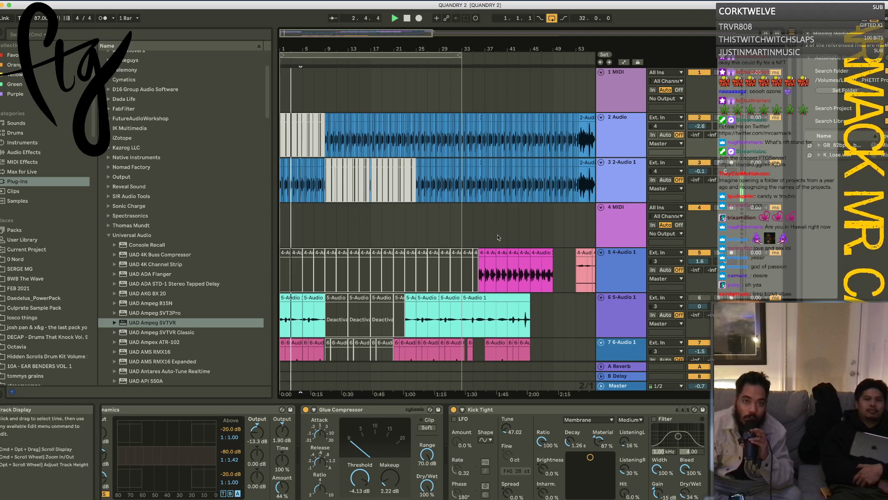
Step: Solo the 9 3-Audio 1 track briefly to listen to it, and return to the full mix
scroll(470, 231, "down", 5)
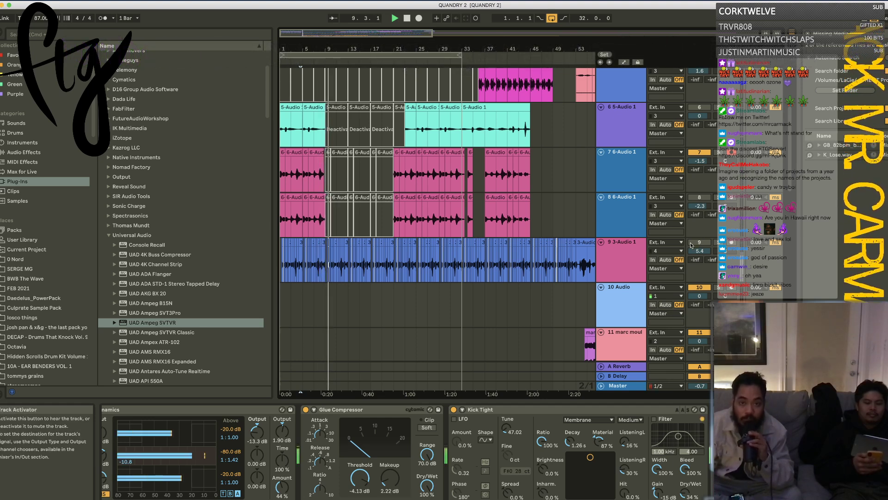
left_click(715, 242)
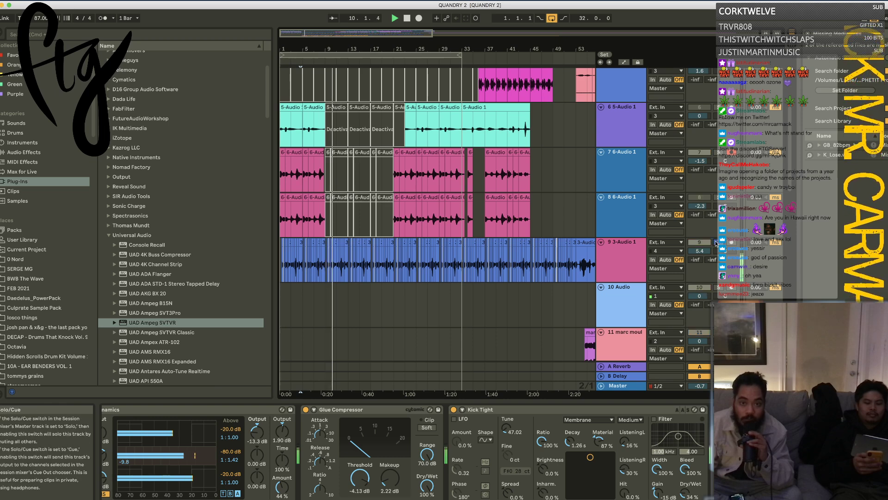
left_click(716, 242)
scroll(484, 214, "up", 5)
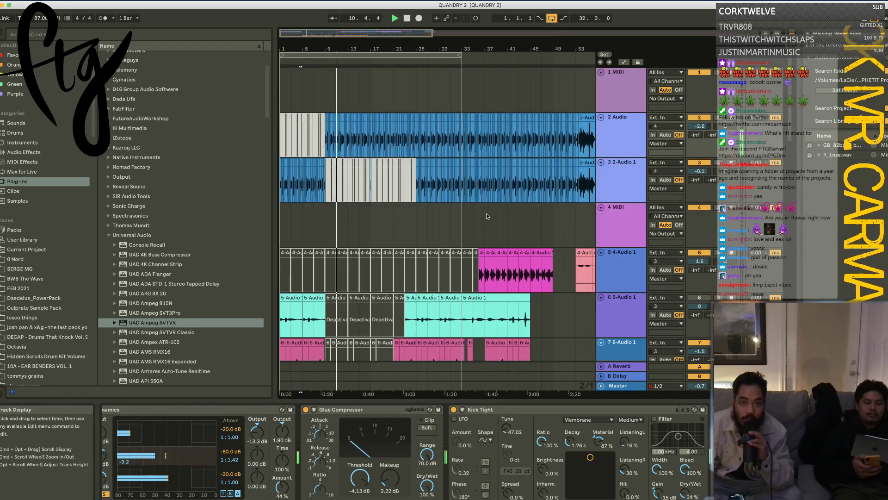
Step: Audition the meu amor track and lower its volume to -3.1 dB
scroll(420, 210, "down", 10)
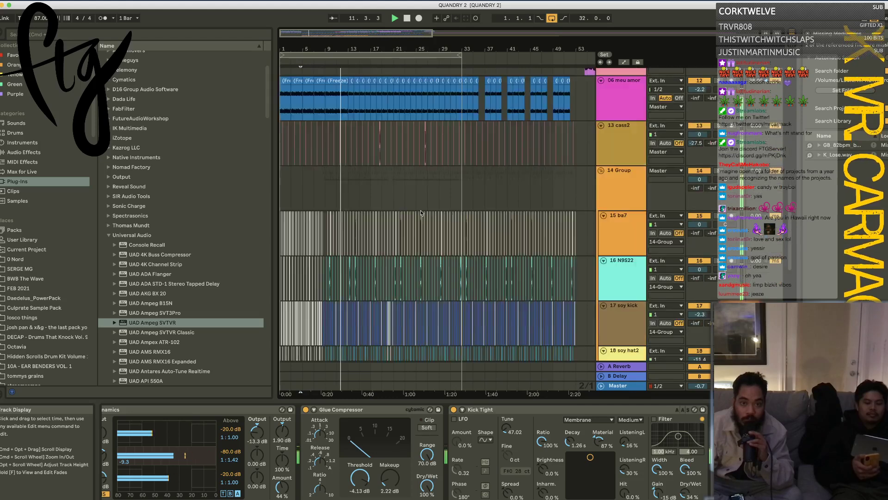
scroll(421, 210, "up", 4)
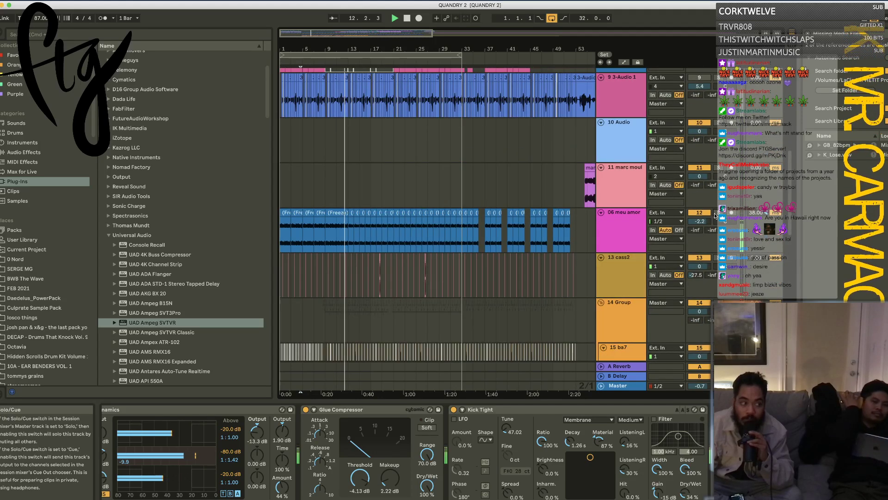
left_click(716, 215)
left_click_drag(699, 220, 701, 223)
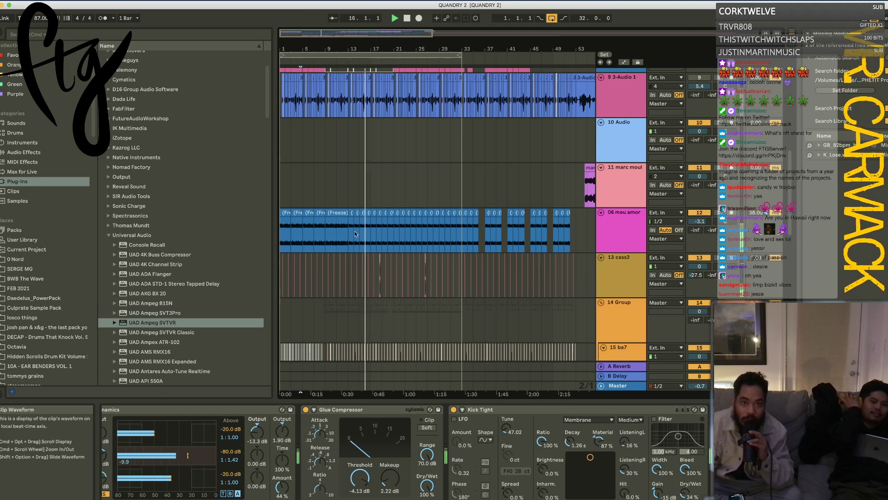
Step: Transpose the meu amor track's frozen clips between bars 13 and 33 by -7 semitones
left_click_drag(348, 237, 463, 232)
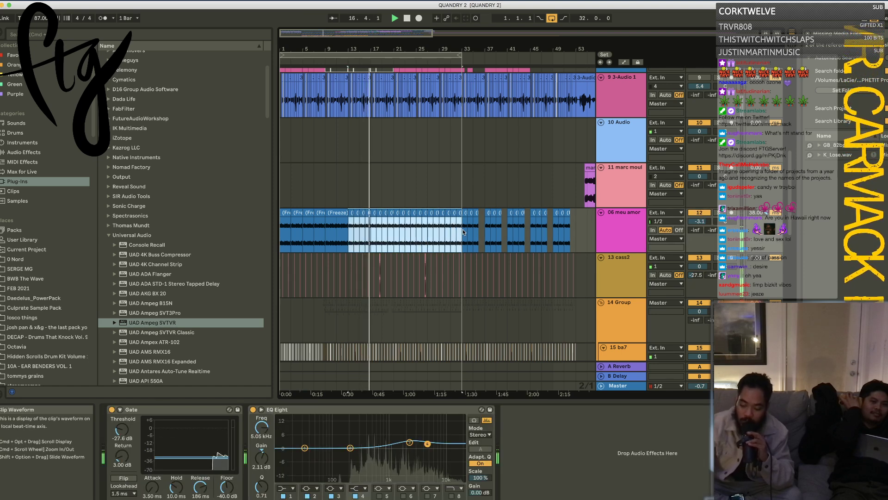
key("shift+Tab")
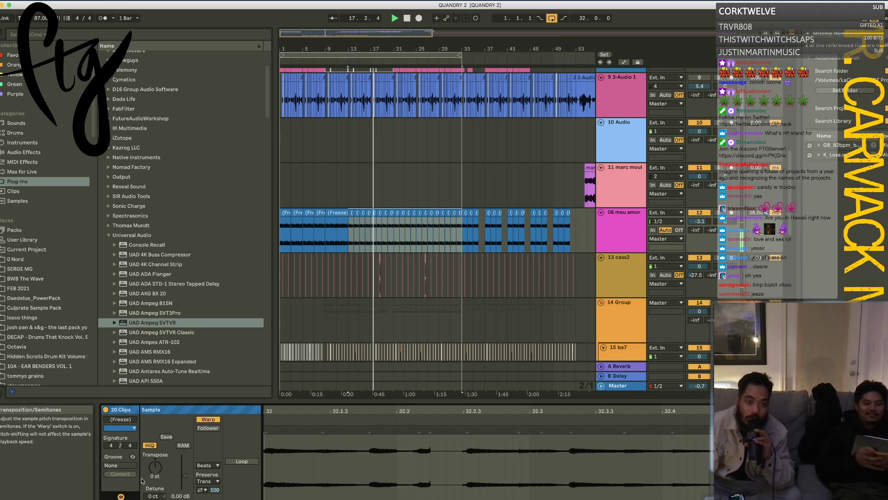
left_click_drag(154, 468, 154, 479)
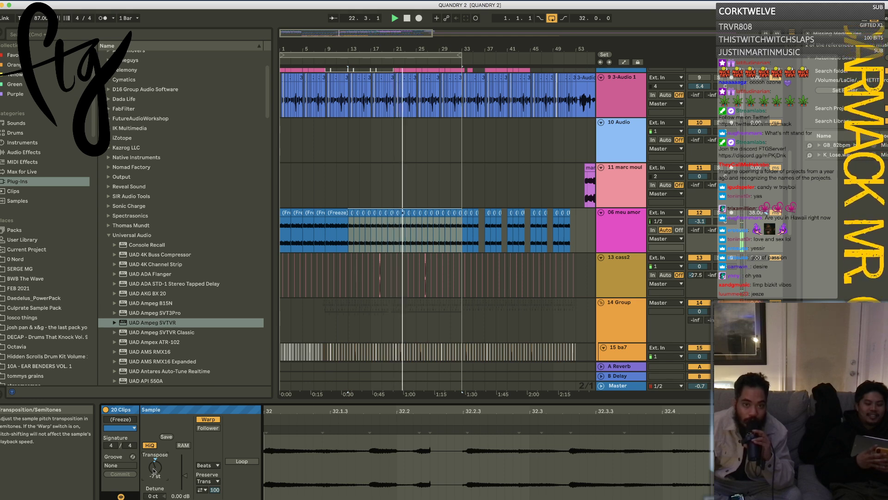
Step: Select the long acapella clip on the 22 Ying Yang track, adjust the track's delay and raise its volume to -4.5 dB
scroll(448, 314, "down", 10)
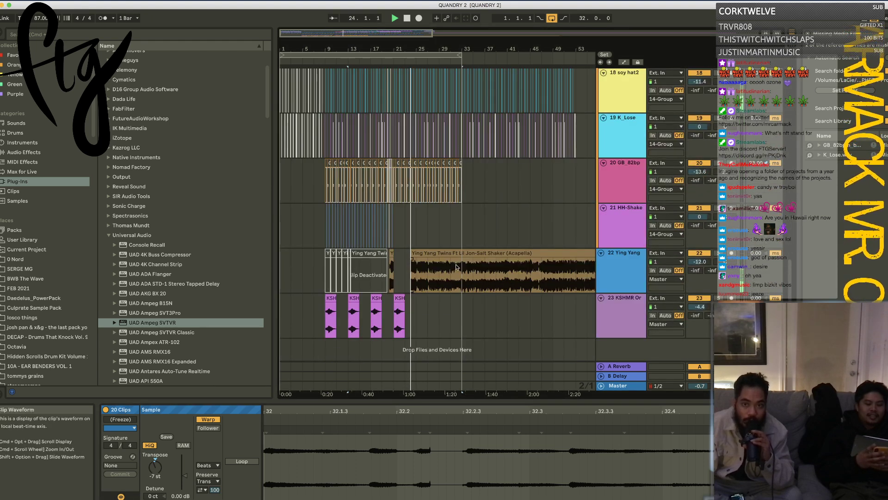
left_click_drag(707, 265, 706, 255)
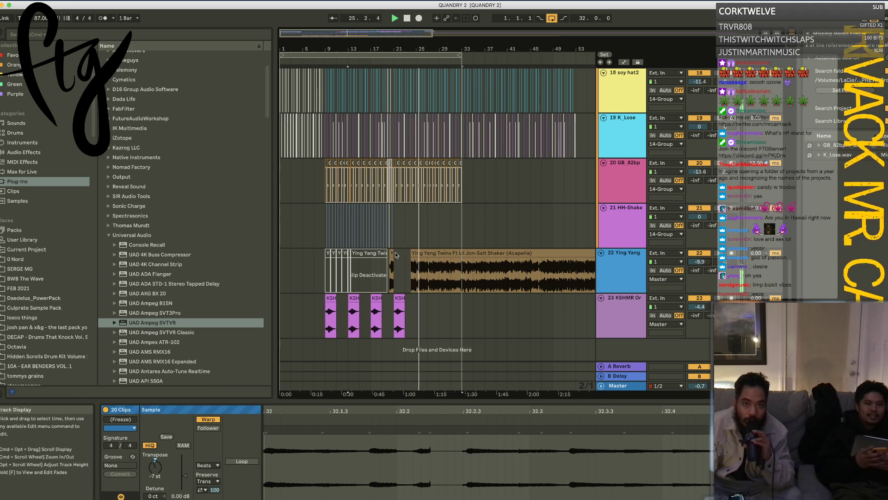
left_click(412, 253)
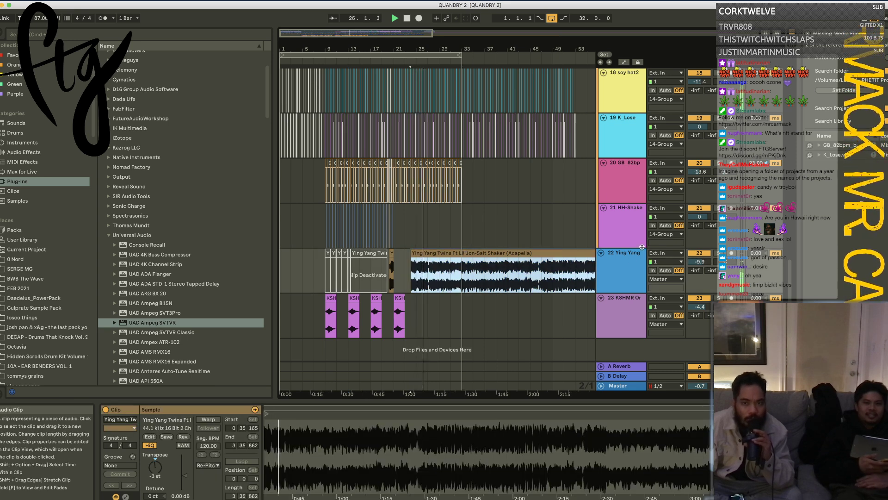
left_click_drag(701, 262, 700, 252)
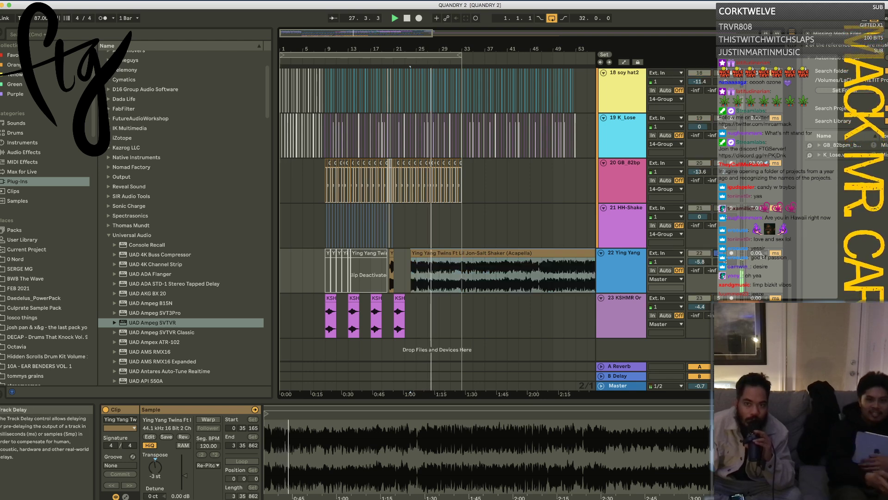
left_click_drag(731, 253, 731, 226)
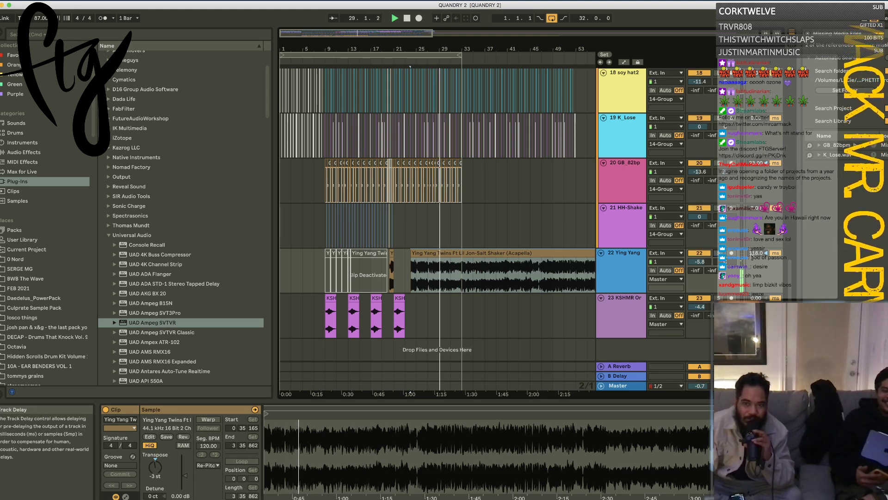
left_click_drag(731, 253, 731, 243)
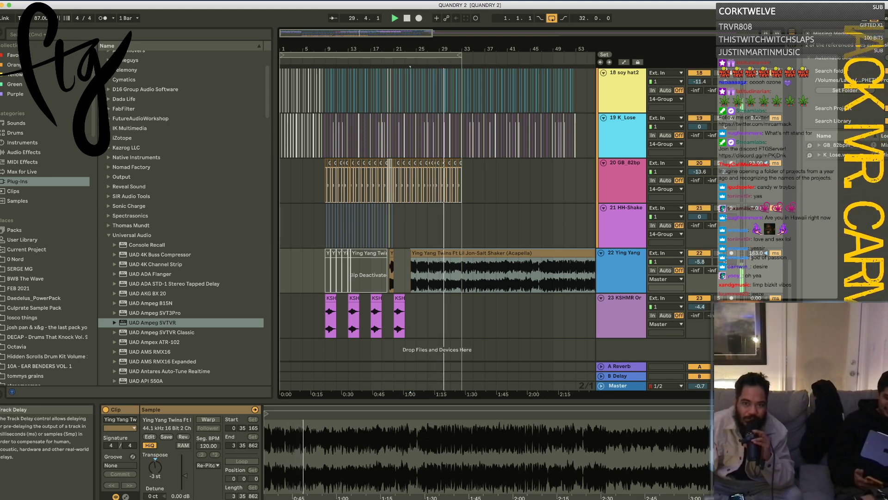
left_click_drag(709, 263, 709, 257)
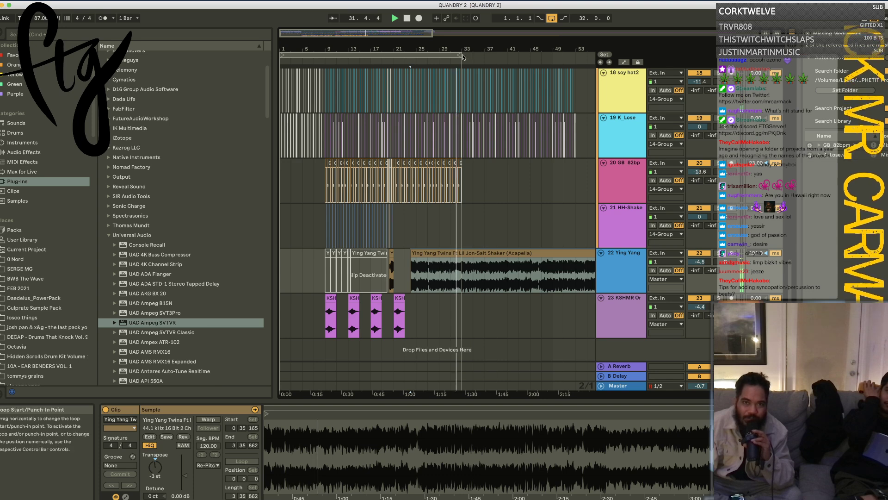
Step: Extend the arrangement loop to 42 bars and raise the 22 Ying Yang track volume to -2.7 dB
left_click_drag(463, 56, 519, 57)
scroll(549, 145, "up", 10)
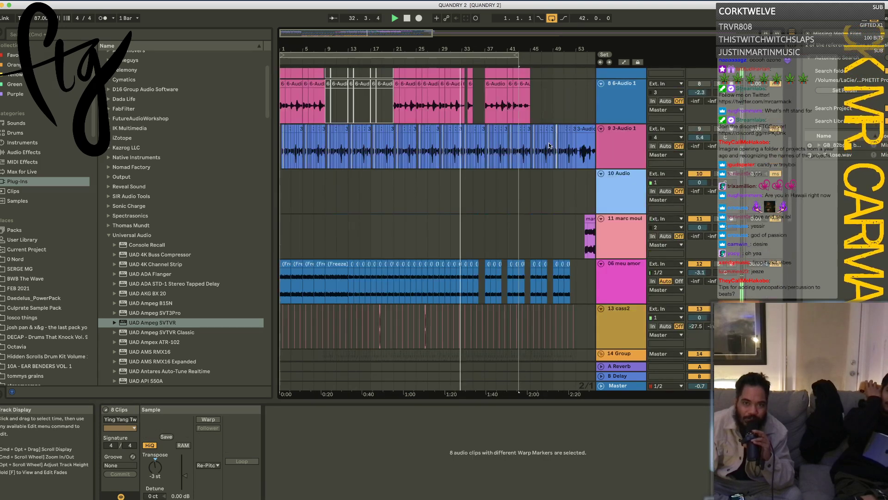
scroll(550, 145, "down", 1)
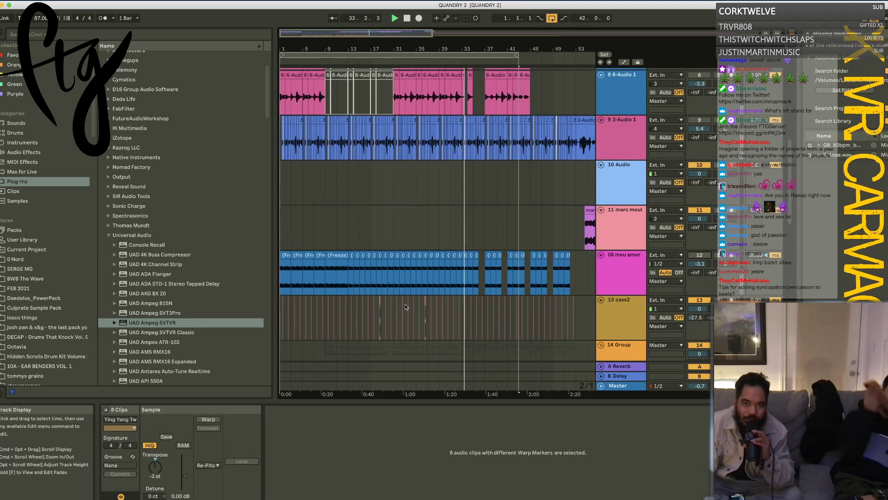
scroll(386, 302, "down", 10)
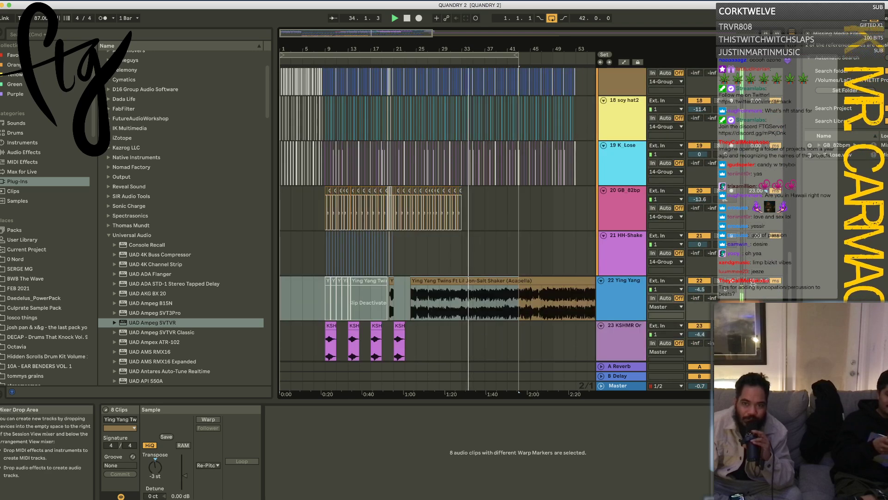
scroll(386, 302, "up", 1)
left_click_drag(700, 289, 699, 280)
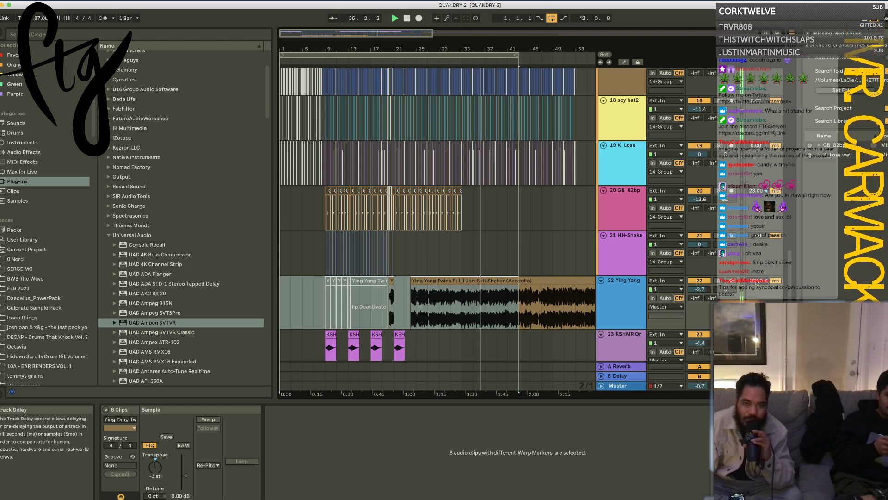
Step: Set the 22 Ying Yang track's delay to 115 ms while it plays soloed, and stop playback
left_click_drag(754, 281, 754, 285)
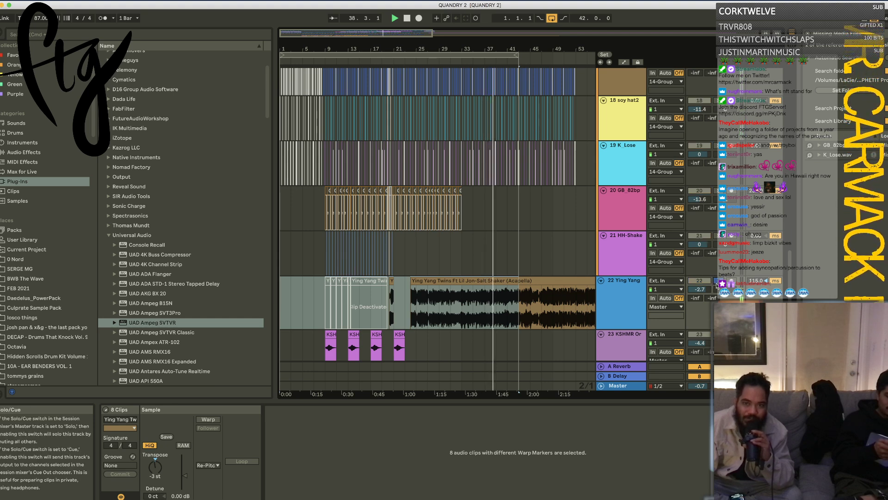
left_click(406, 18)
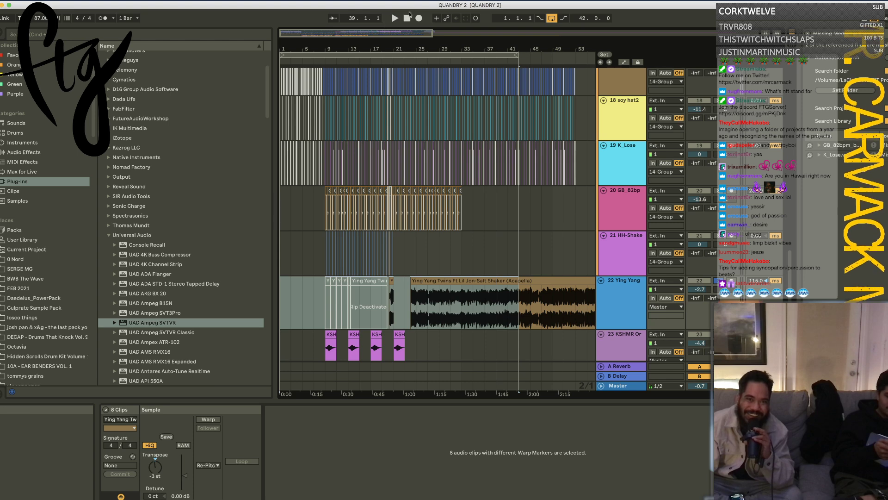
left_click(51, 1)
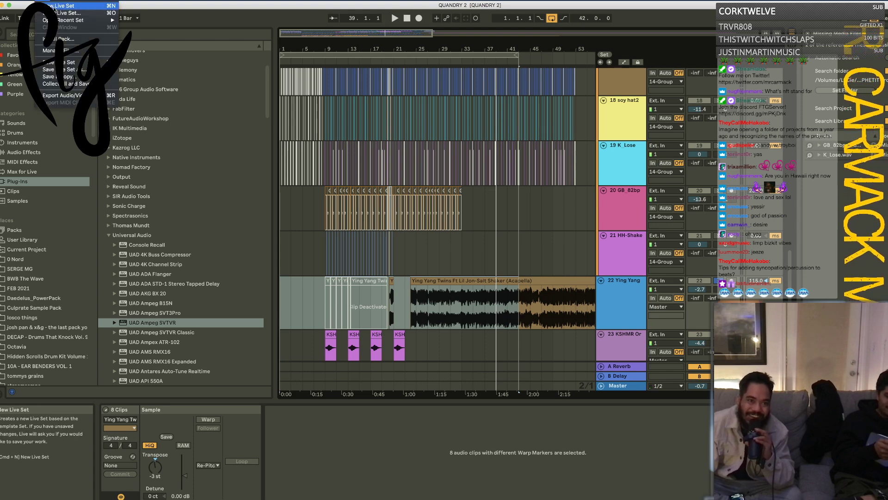
key("Escape")
Step: Play the arrangement from bar 9 and deactivate the 22 Ying Yang track
left_click(326, 223)
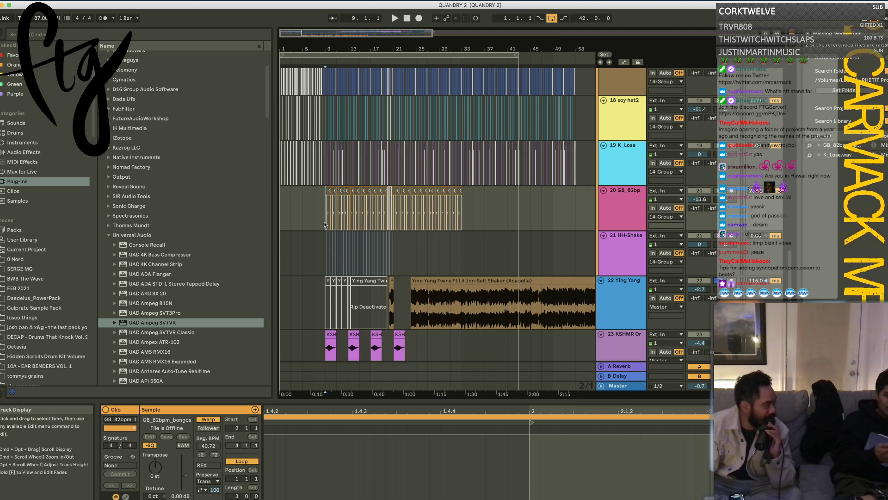
key("space")
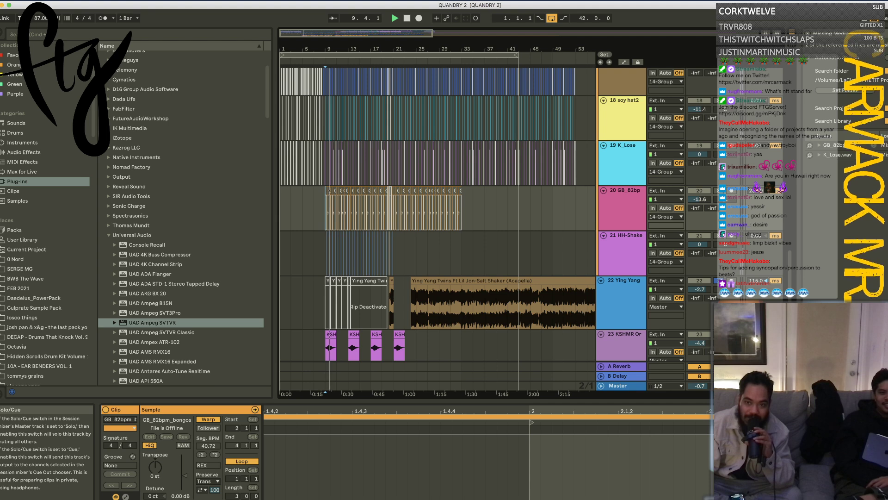
left_click(699, 281)
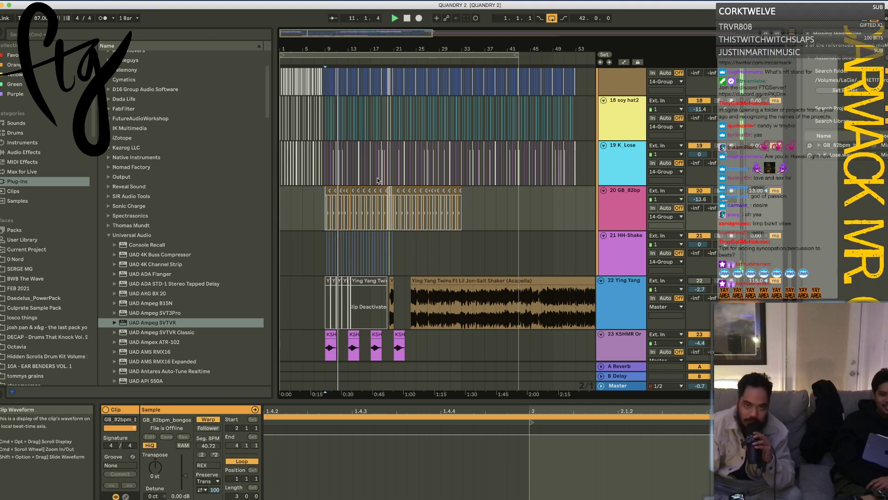
Step: Shorten the arrangement loop to 24 bars and stop playback
scroll(405, 284, "up", 3)
scroll(405, 282, "up", 10)
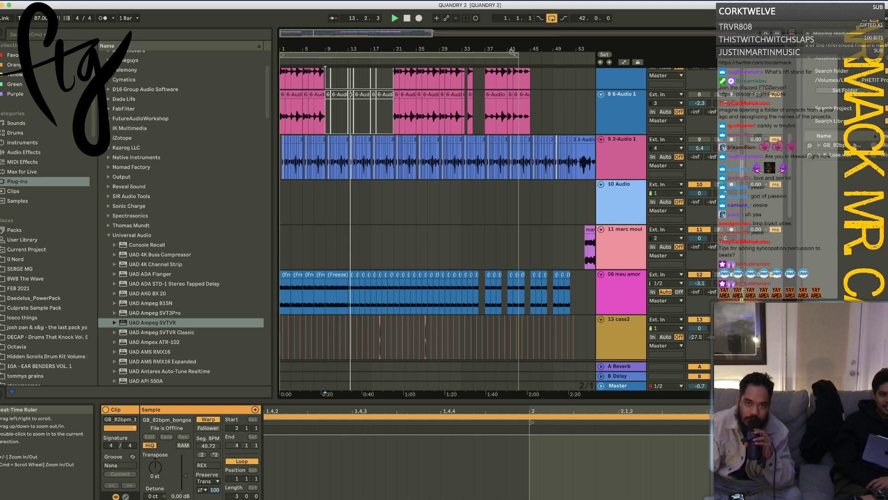
left_click_drag(518, 55, 418, 65)
scroll(489, 204, "down", 10)
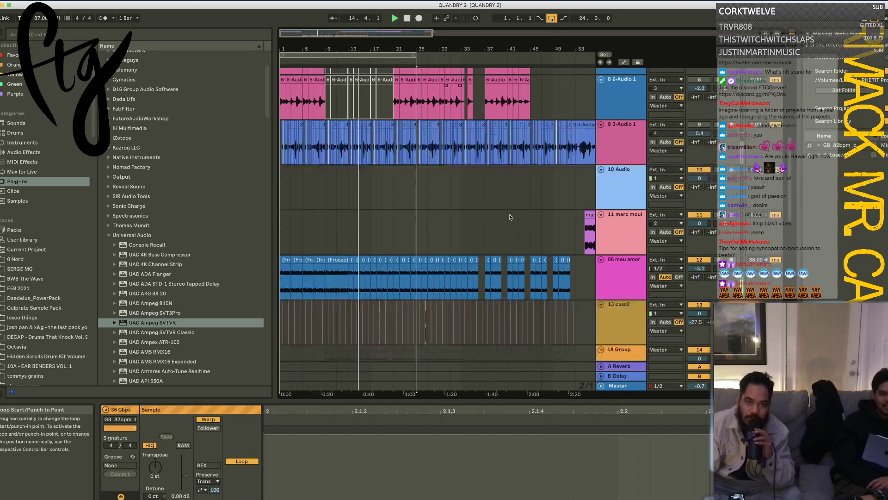
left_click(450, 243)
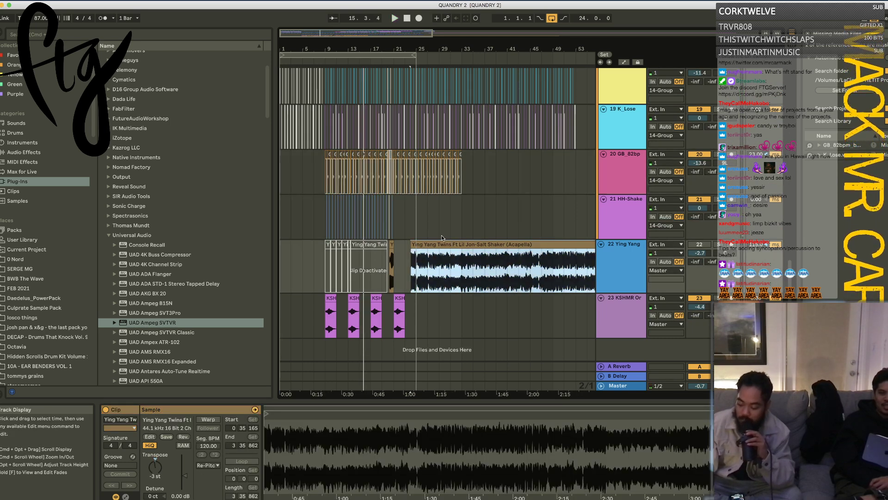
Step: Export the looped 24 bars of the Master as WAV file QUANDRY 2 into the SEXY BEATS 20021 folder
left_click(321, 56)
left_click(41, 1)
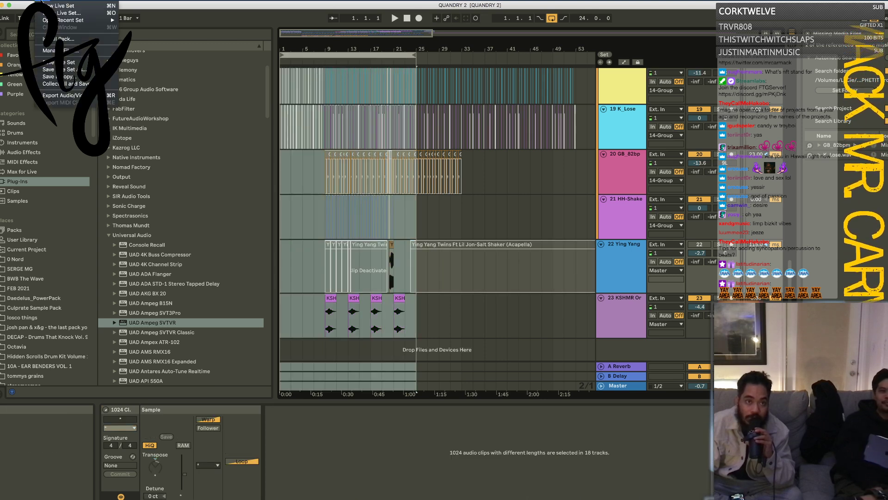
left_click(56, 96)
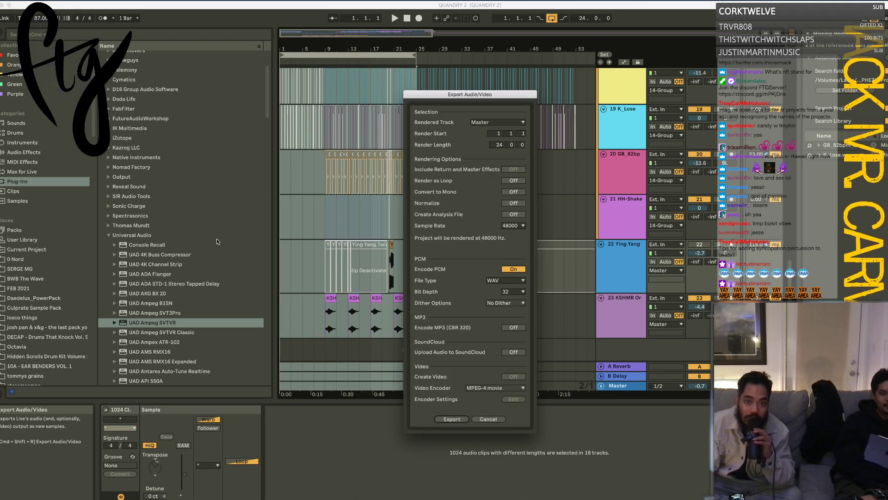
left_click(460, 422)
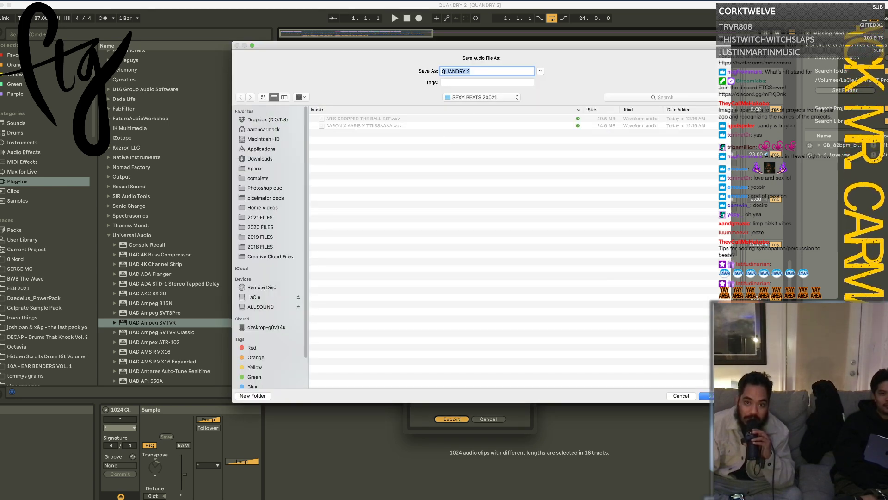
key("Return")
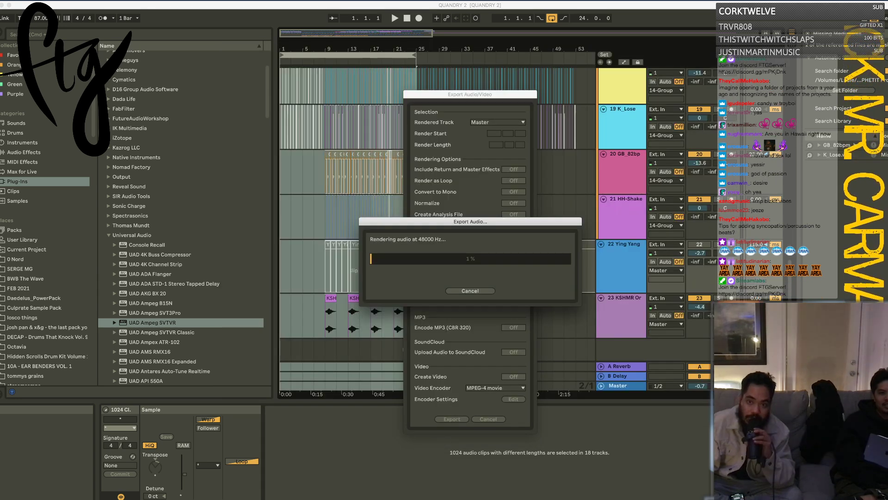
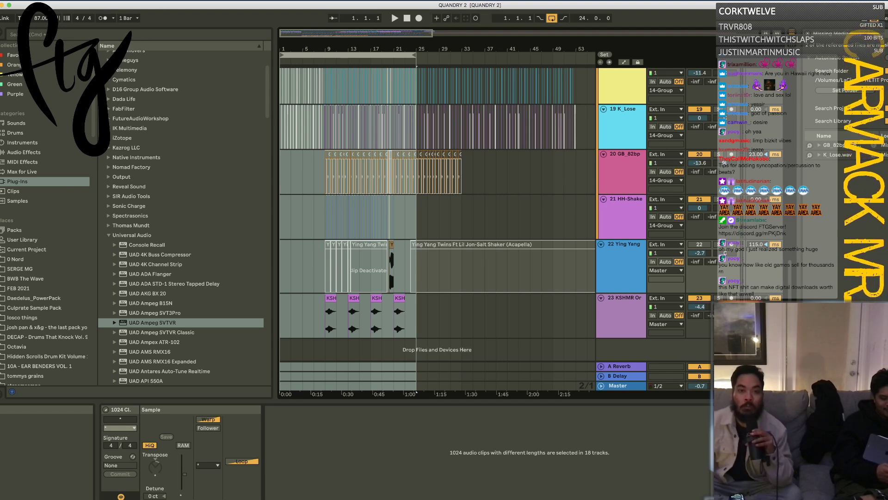
Step: Open past values.als from the JANUARY folder, saving the changes to QUANDRY 2 and keeping the 5-Serum track frozen
left_click(46, 1)
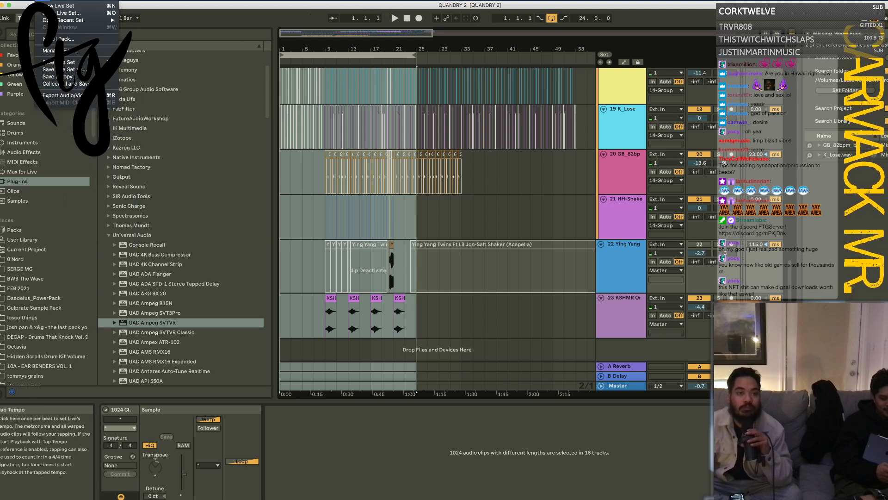
left_click(65, 12)
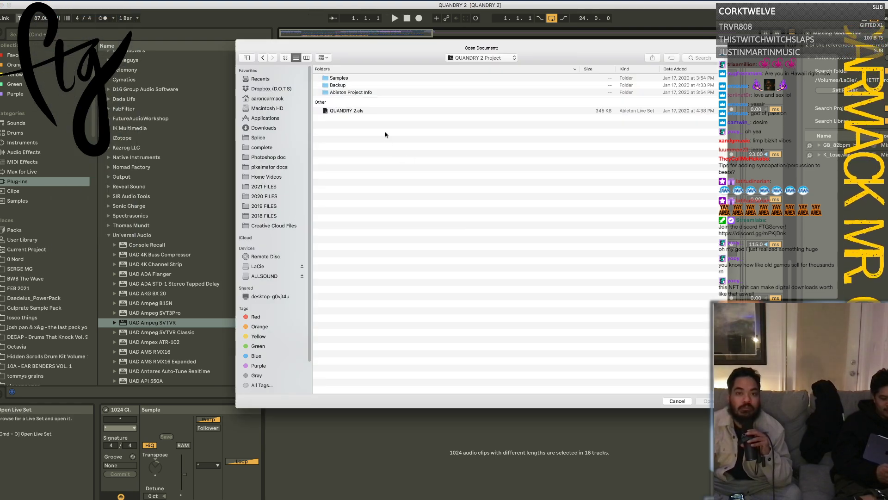
left_click(481, 58)
left_click(468, 66)
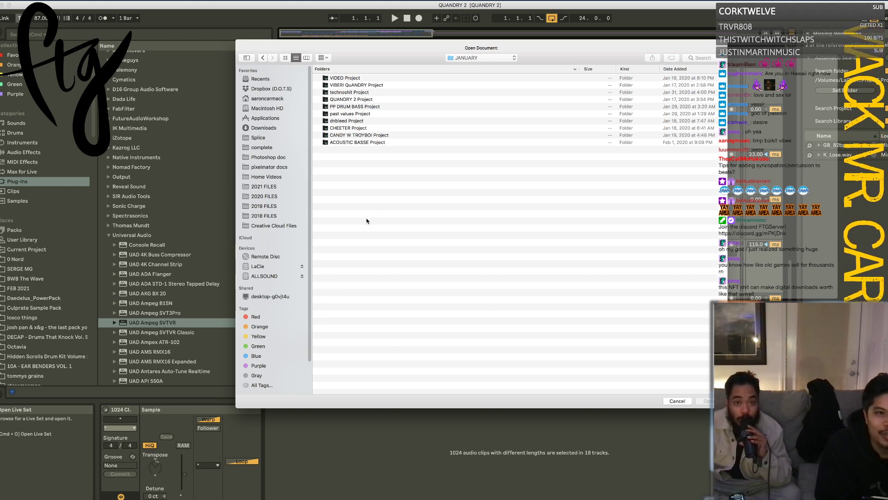
double_click(353, 114)
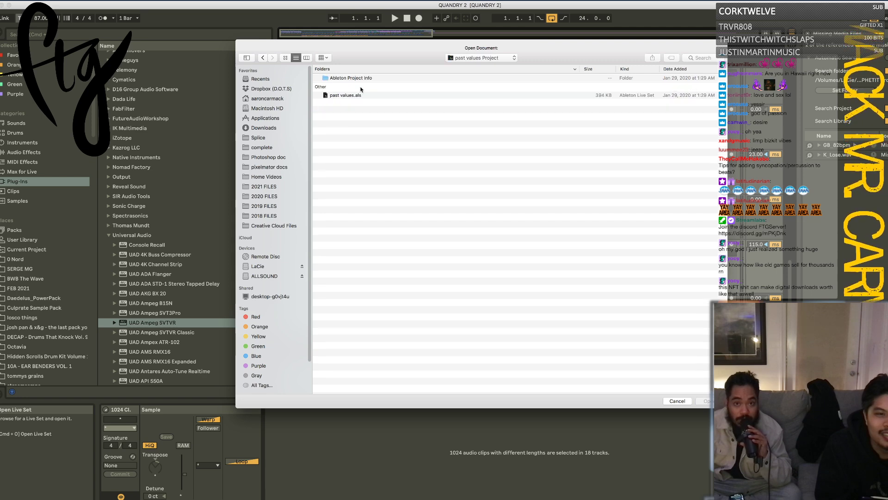
double_click(358, 96)
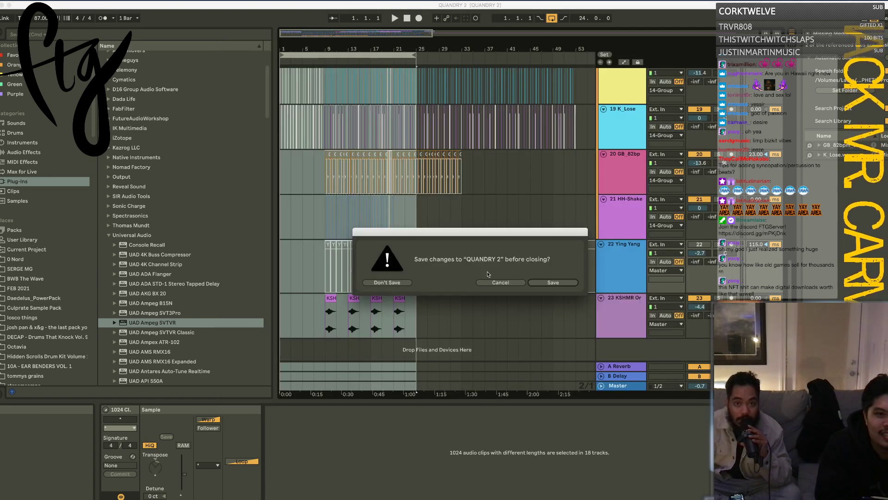
left_click(543, 284)
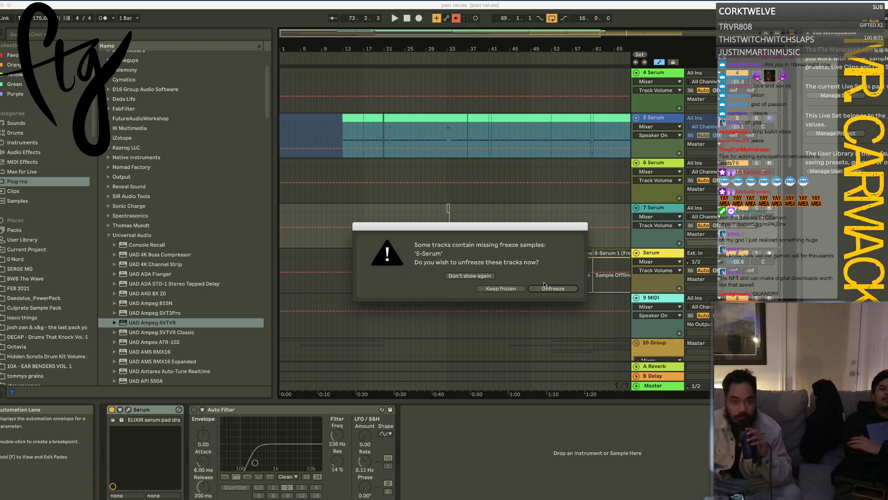
left_click(517, 288)
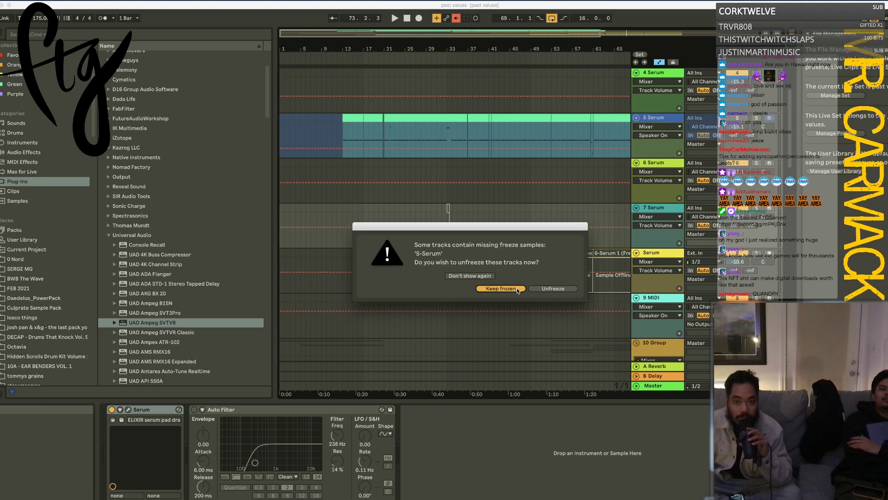
Step: Play the past values arrangement from its opening massive clip and check the Master track's devices
left_click_drag(375, 49, 375, 44)
scroll(425, 150, "down", 5)
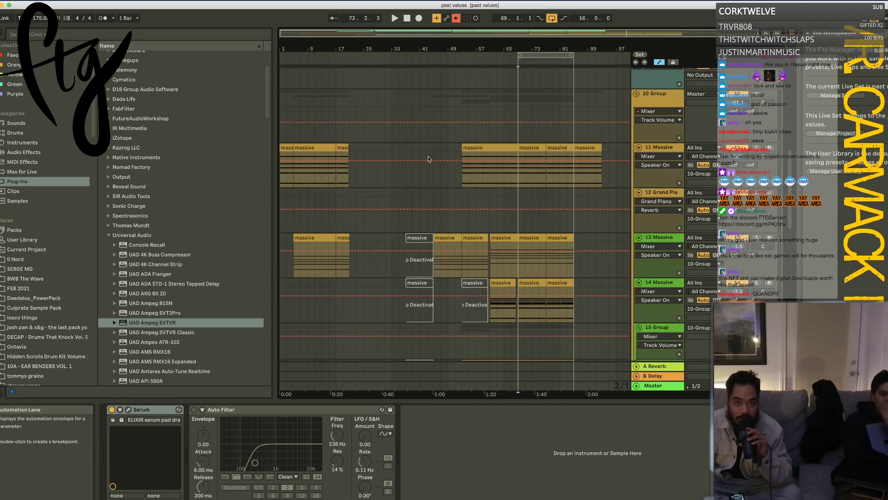
left_click(286, 147)
key("space")
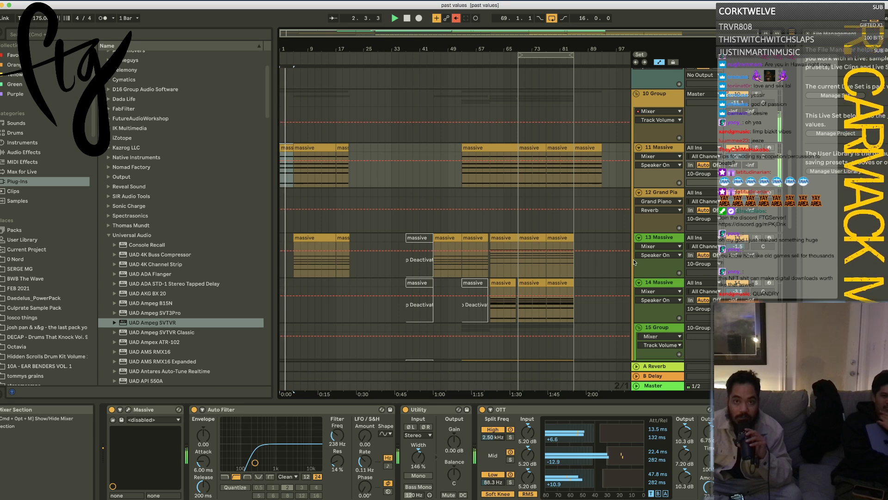
scroll(601, 208, "up", 10)
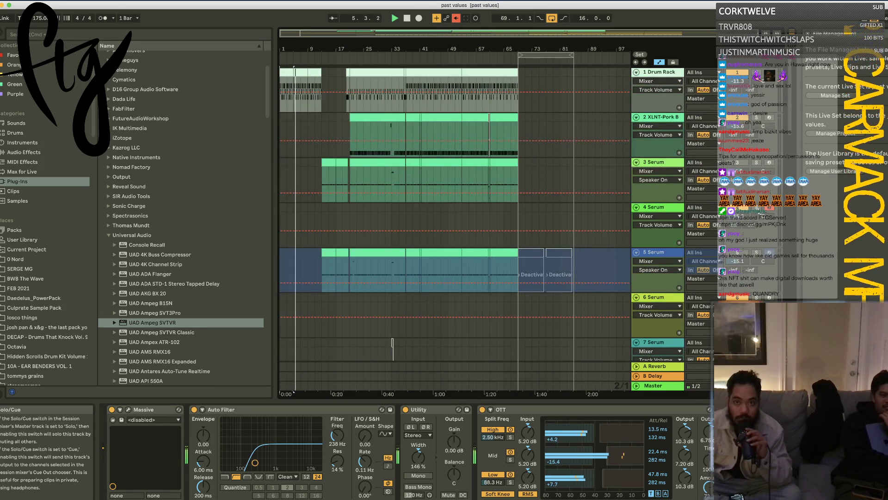
left_click(686, 381)
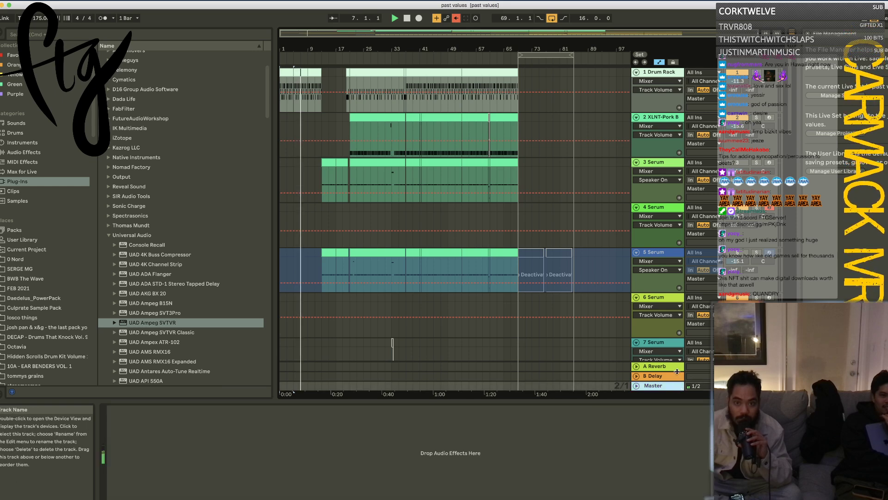
left_click(659, 386)
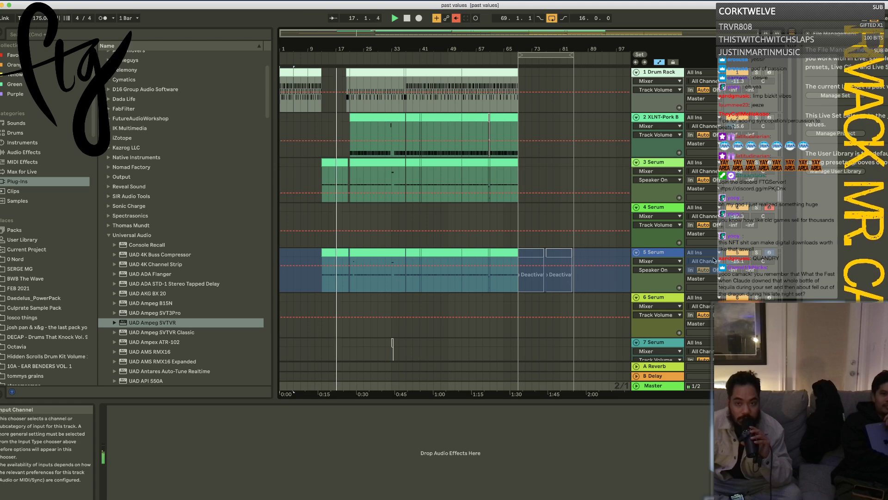
Step: Examine the tracks from Drum Rack down to the Voyager group and audition the arrangement from bar 53
scroll(581, 301, "down", 8)
scroll(593, 318, "up", 8)
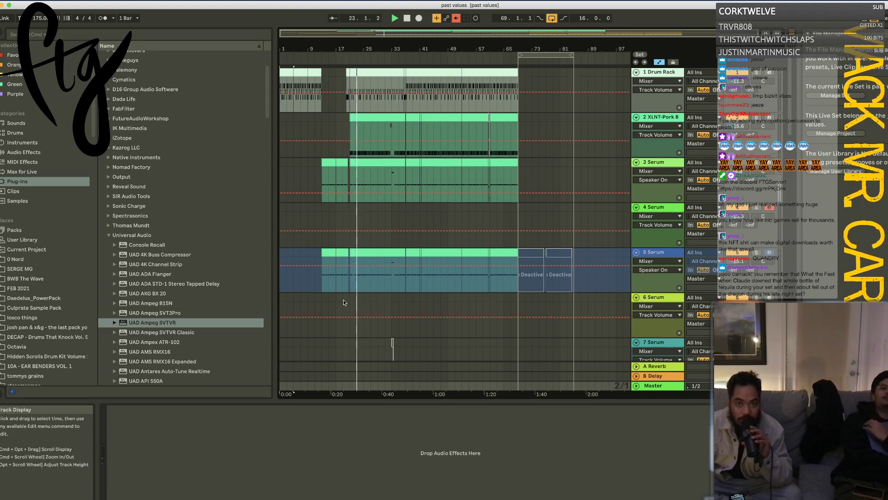
scroll(360, 302, "down", 15)
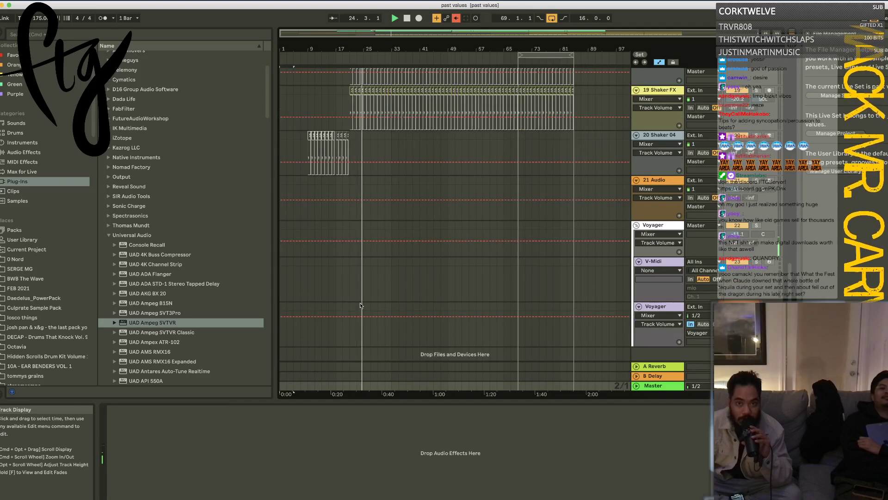
scroll(360, 303, "up", 6)
scroll(360, 303, "down", 4)
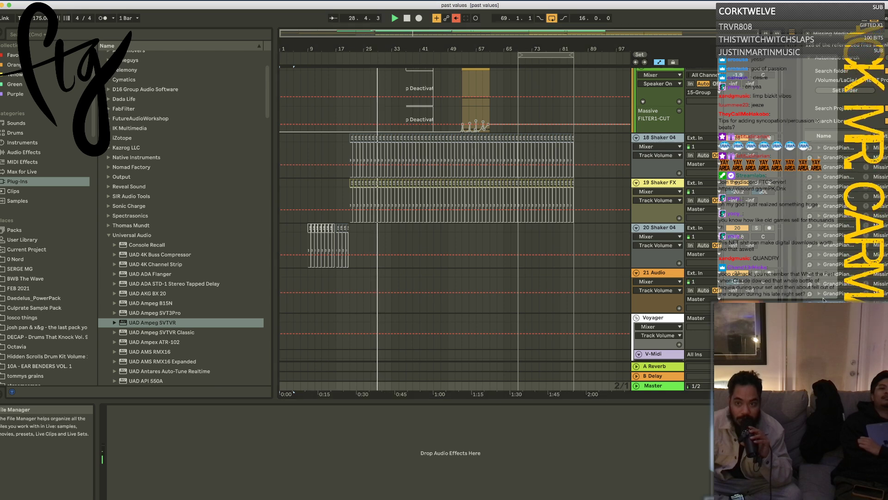
left_click(464, 110)
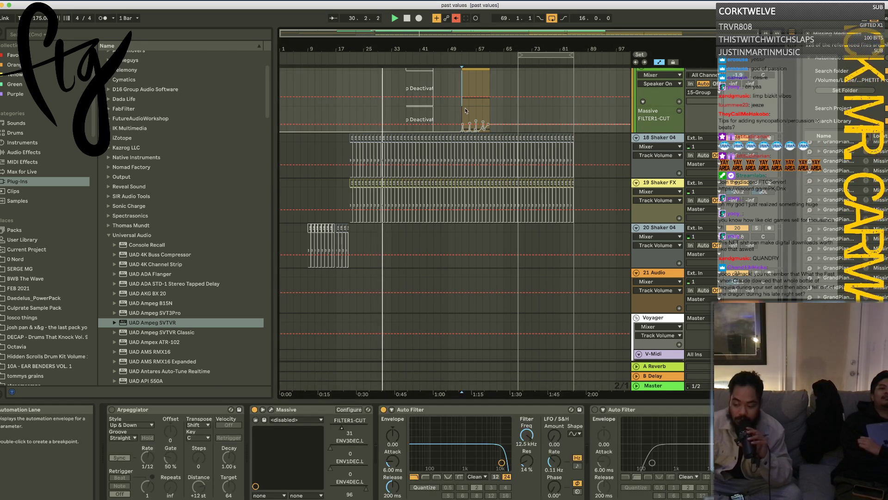
scroll(471, 90, "up", 5)
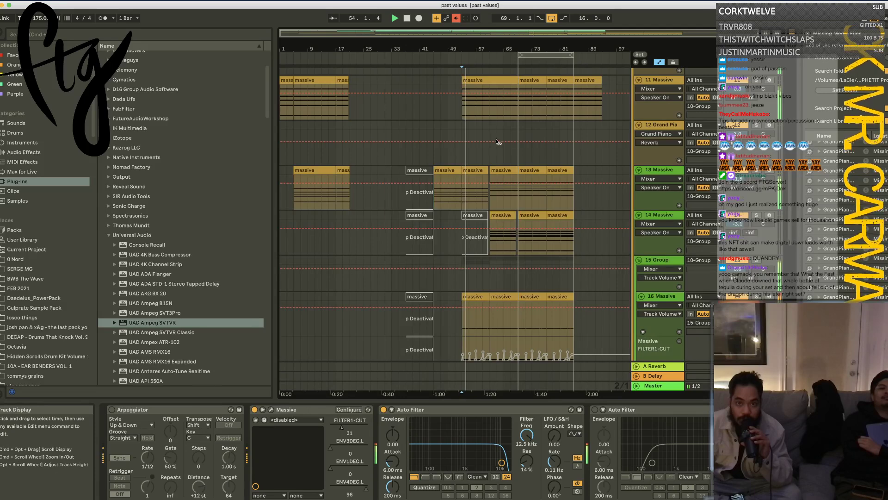
scroll(495, 139, "up", 6)
scroll(504, 189, "up", 3)
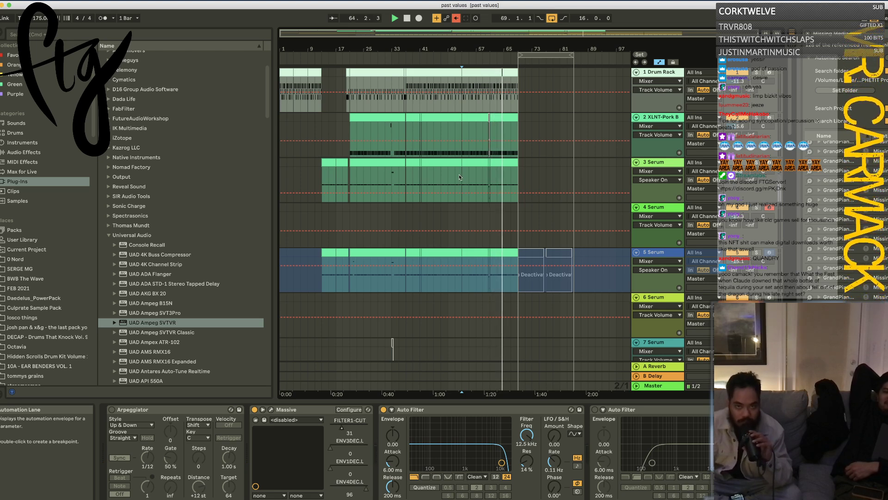
Step: Select the 16 bars from bar 53 on the 3 Serum track and loop the selection
left_click_drag(462, 175, 520, 159)
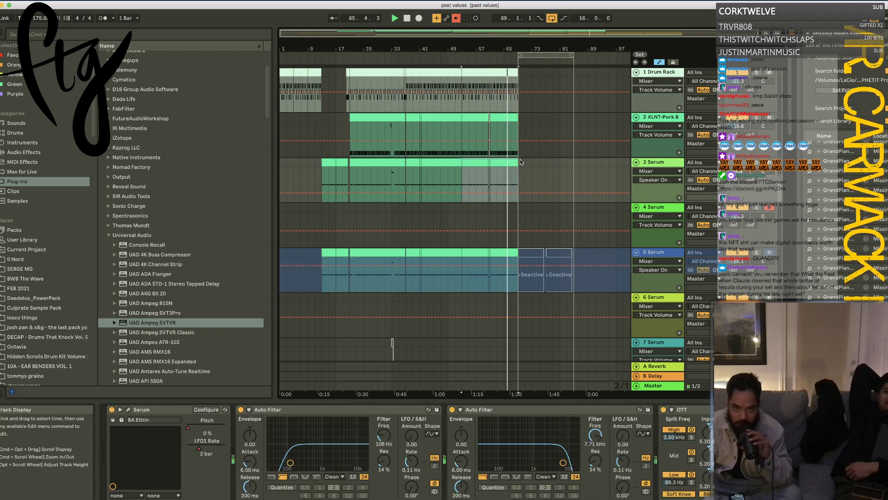
scroll(523, 185, "down", 10)
scroll(510, 162, "up", 10)
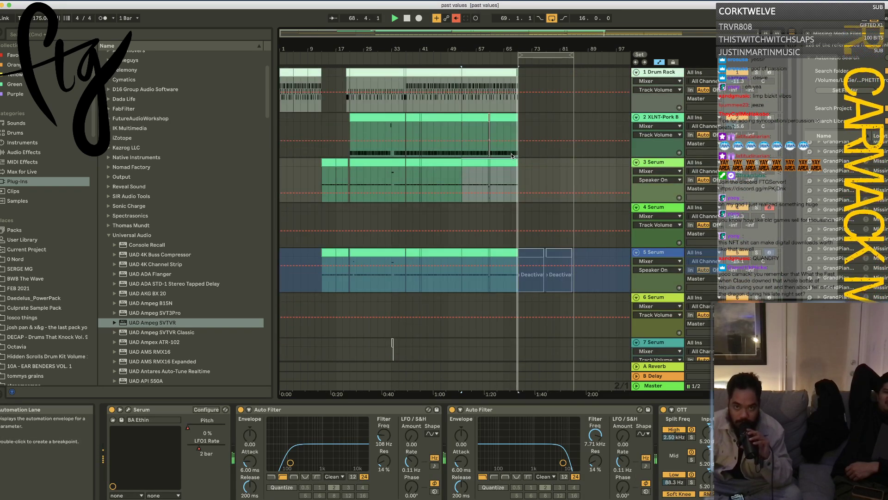
right_click(508, 167)
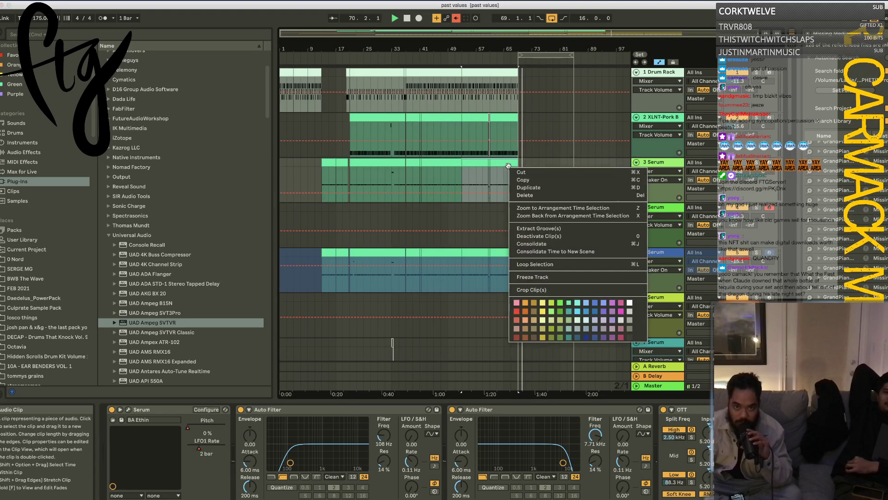
left_click(548, 264)
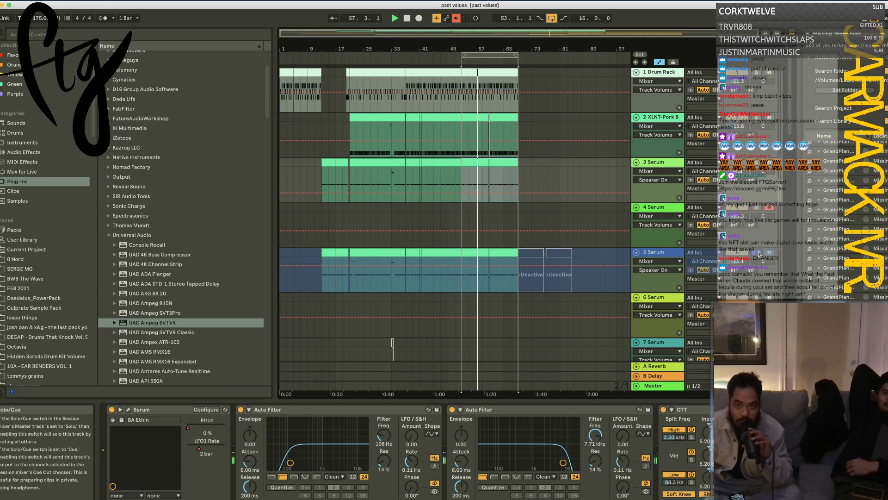
Step: Examine the device chains of the 15 Group and its 16 Massive track while the loop plays
scroll(759, 253, "down", 10)
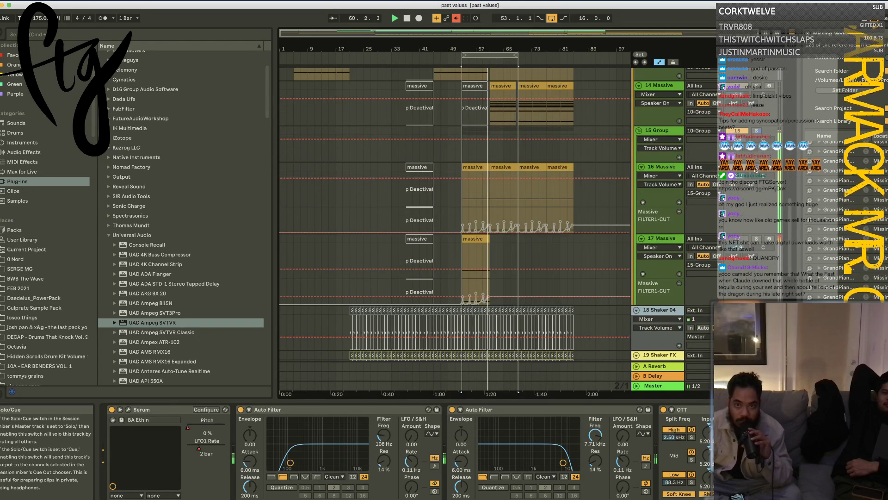
scroll(755, 207, "up", 3)
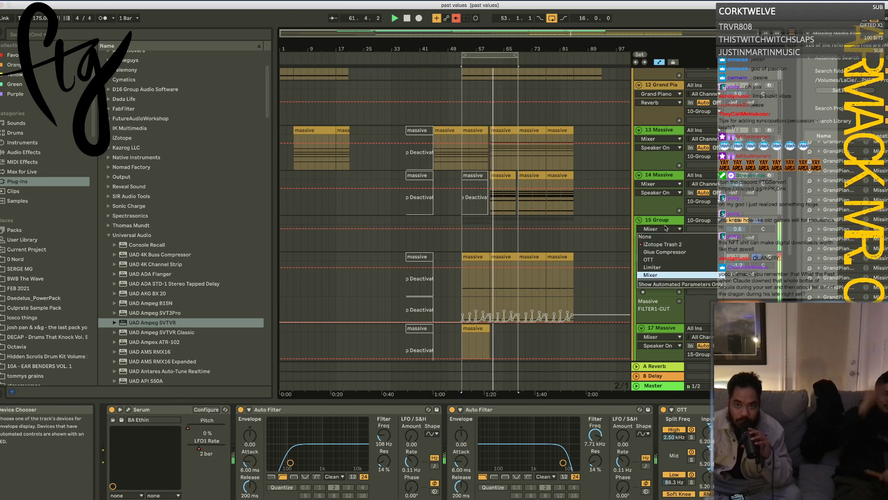
left_click(665, 222)
left_click(666, 257)
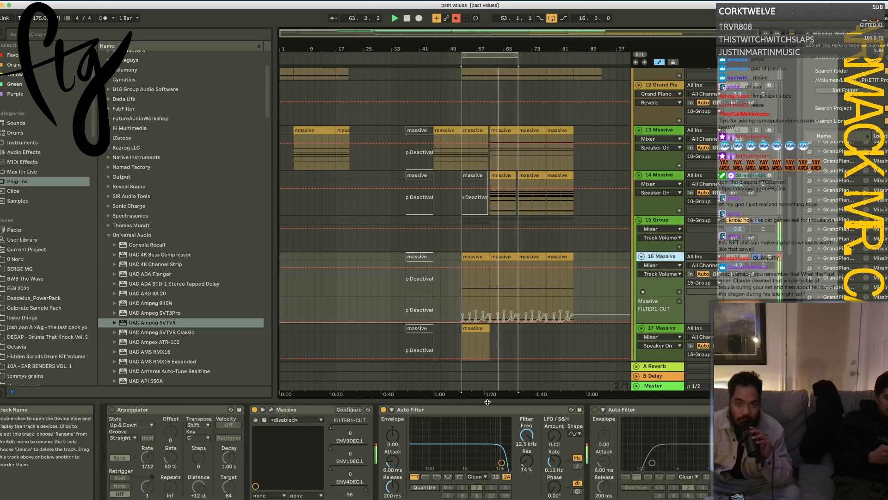
left_click(661, 220)
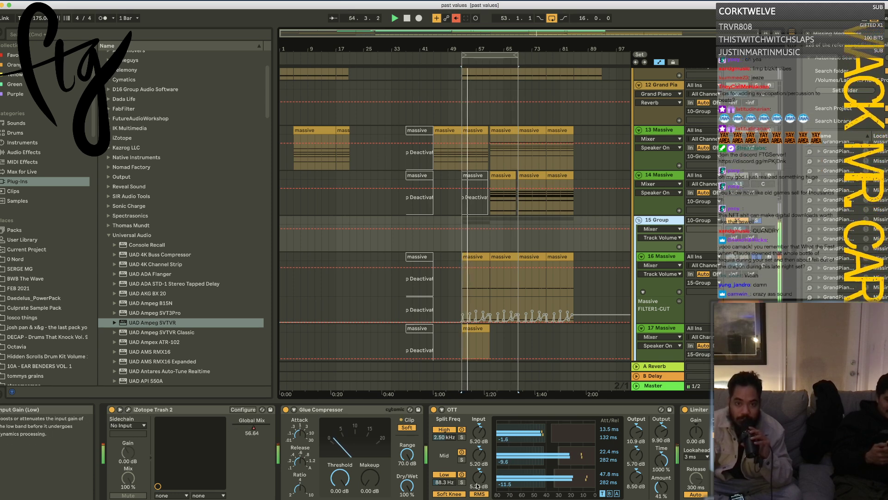
left_click(659, 256)
scroll(659, 257, "down", 5)
scroll(659, 223, "up", 5)
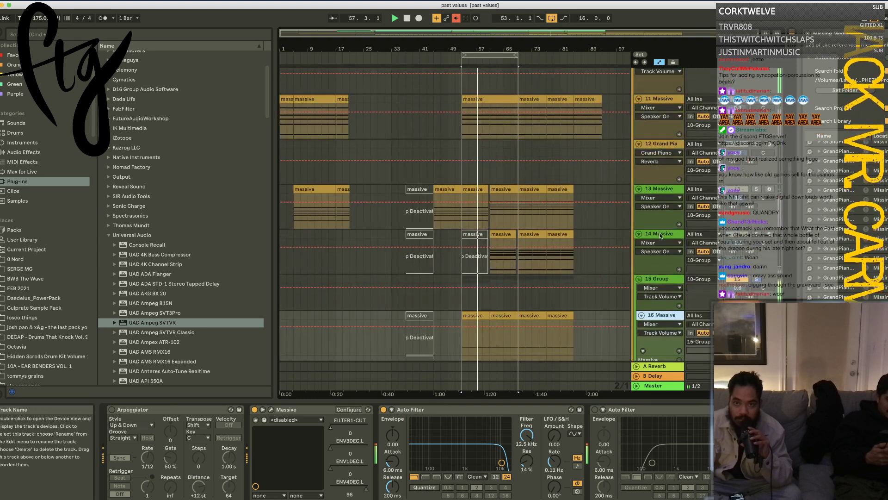
scroll(662, 240, "down", 1)
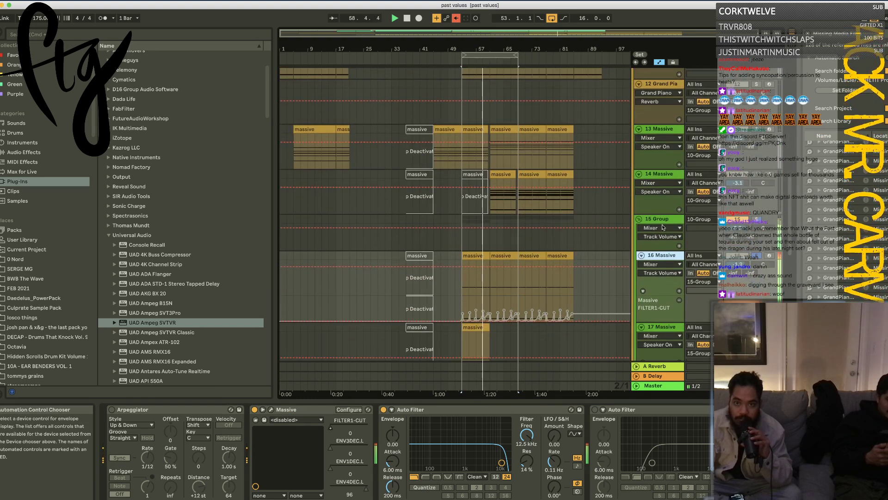
left_click(674, 221)
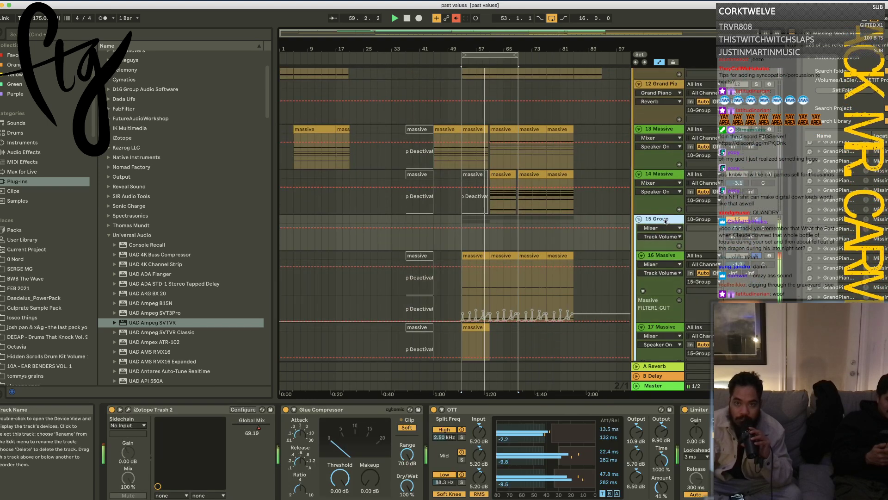
Step: Try bypassing iZotope Trash 2 on the 15 Group and raising OTT's low-band input gain to 18.5 dB
left_click(111, 410)
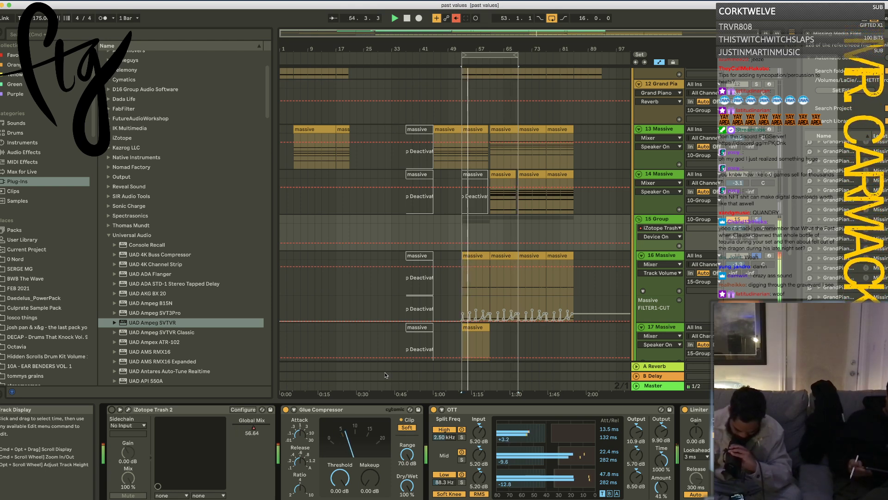
left_click(112, 410)
left_click_drag(479, 479, 479, 458)
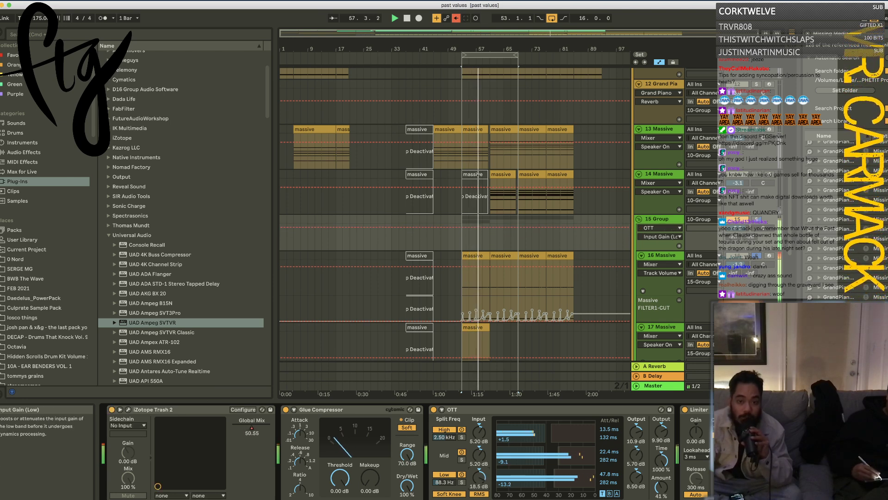
left_click_drag(450, 485, 450, 467)
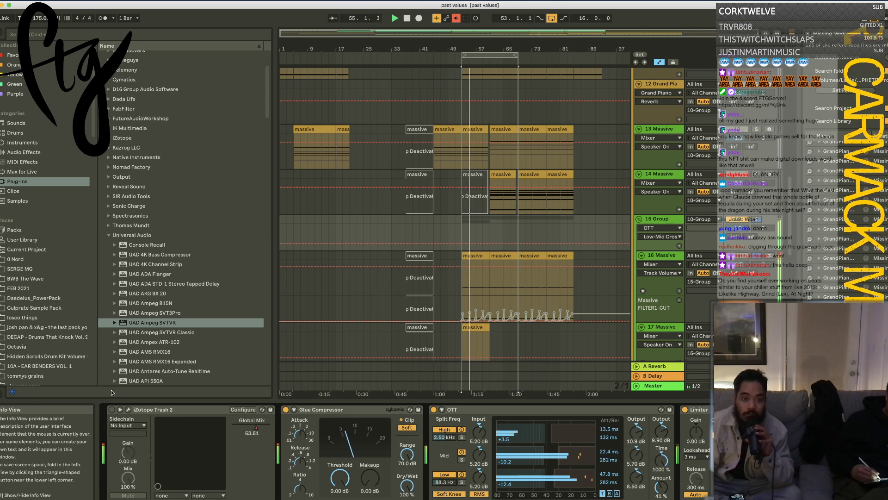
Step: Check the 10 Group's EQ Eight and re-enable the overridden automation in the arrangement
scroll(660, 157, "up", 5)
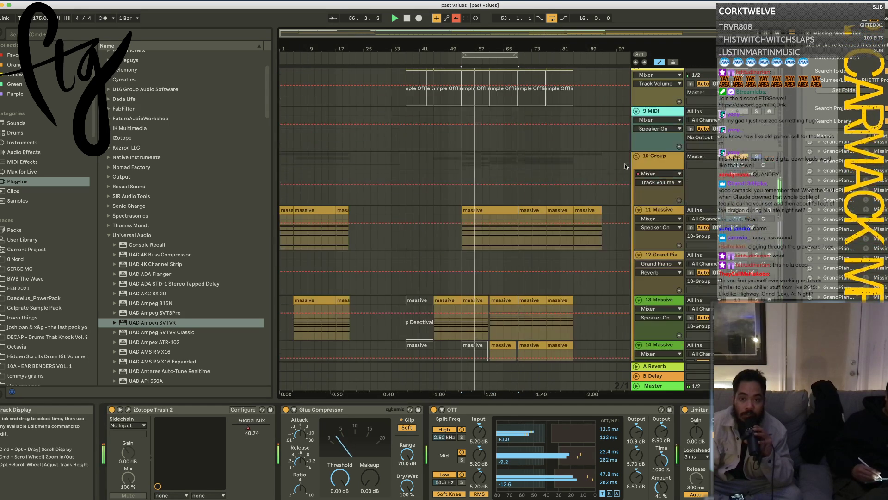
left_click(660, 157)
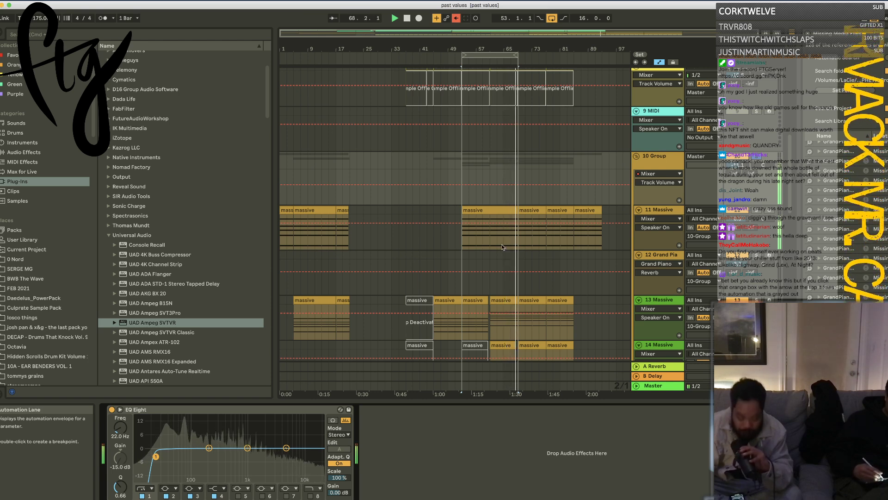
left_click(457, 18)
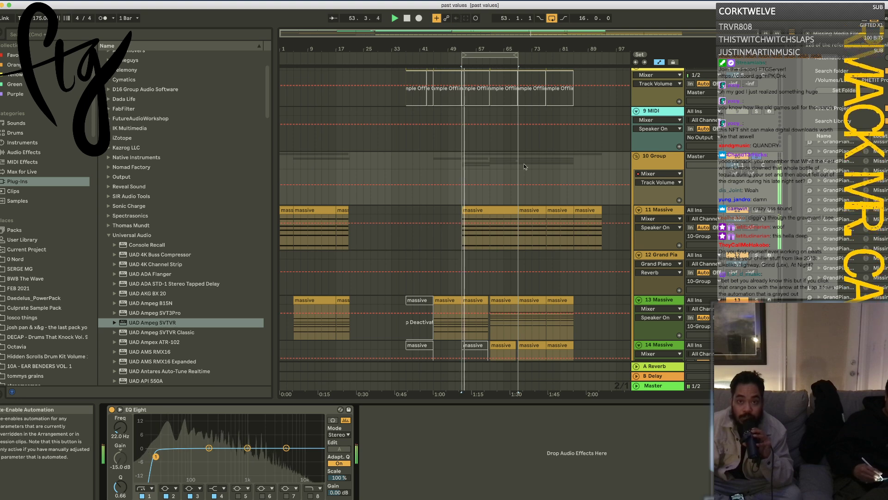
Step: Add an EQ Eight from the audio effects to the 13 Massive track's device chain
scroll(523, 169, "down", 5)
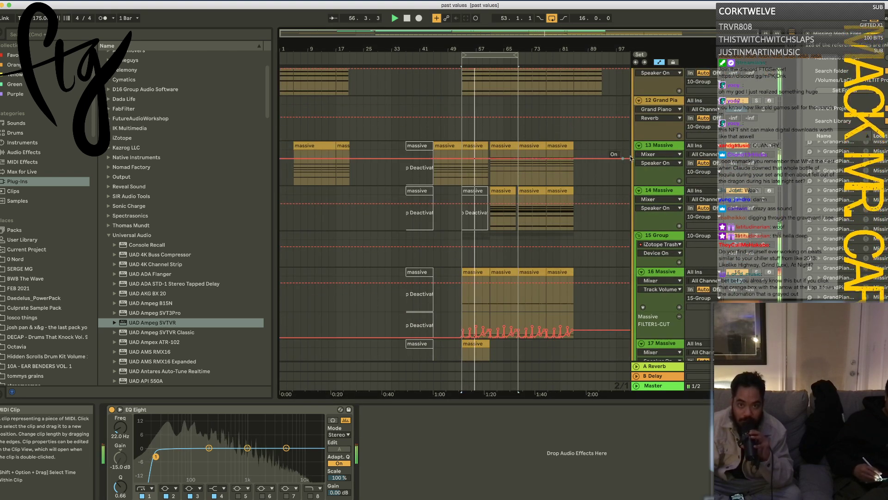
scroll(625, 149, "up", 3)
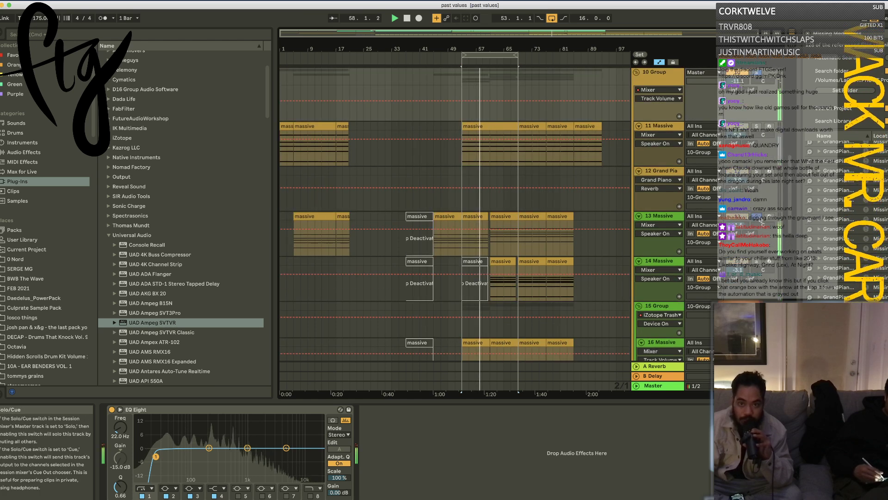
left_click(666, 211)
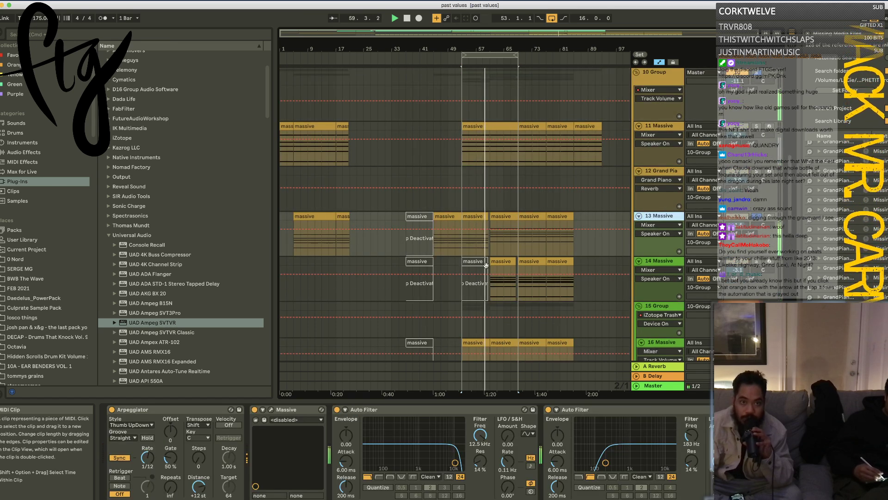
left_click(23, 152)
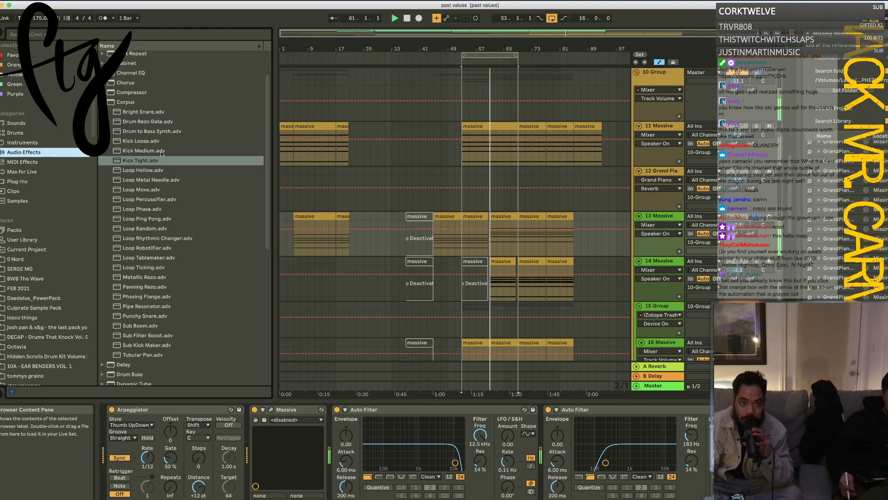
left_click(103, 102)
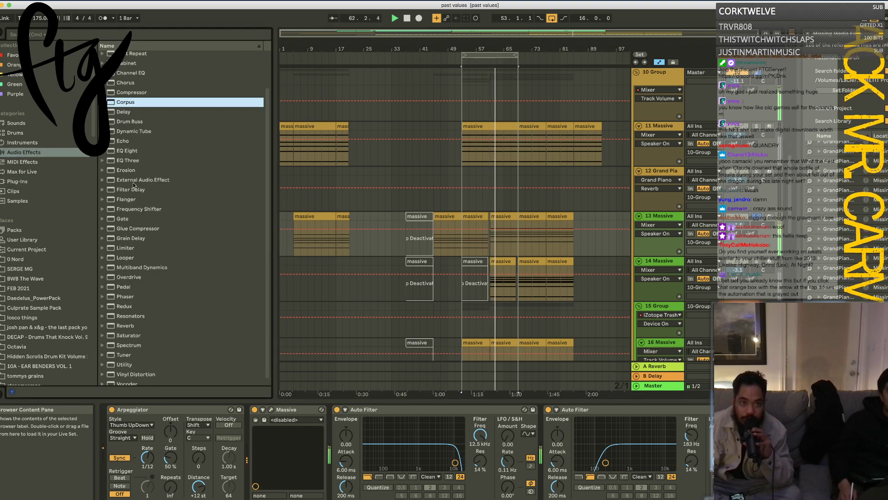
left_click_drag(134, 150, 656, 458)
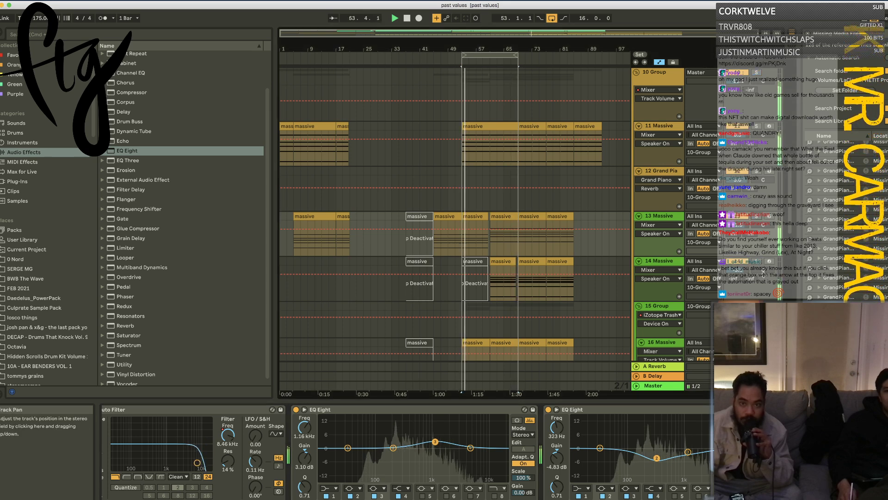
Step: Select the looped 16 bars from bar 53 and start exporting the Master as a 32-bit, 48000 Hz WAV file
scroll(753, 264, "down", 3)
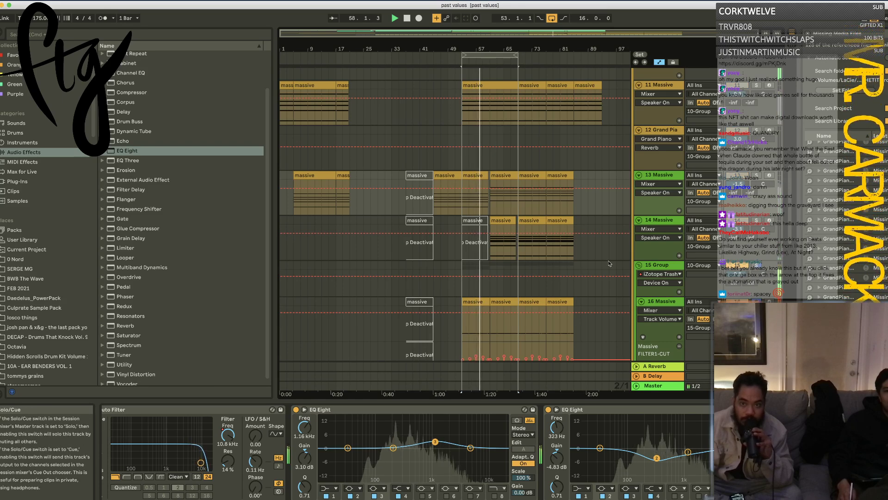
left_click(474, 56)
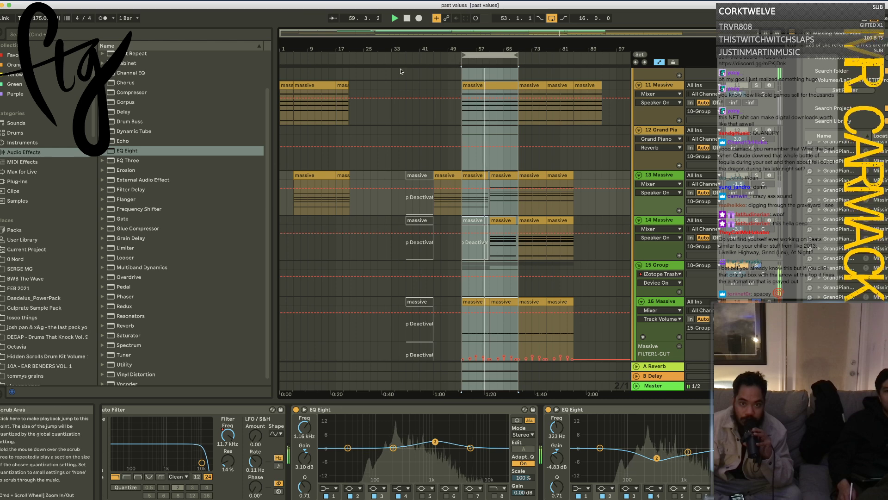
left_click(44, 1)
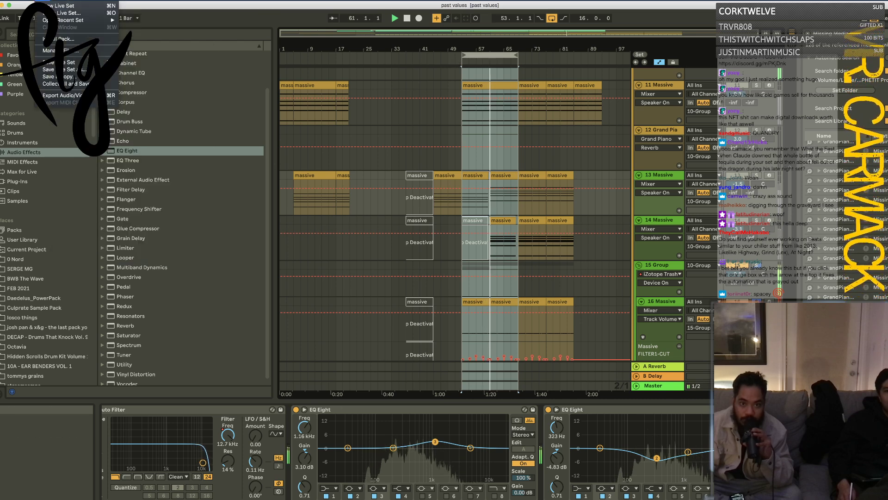
left_click(78, 95)
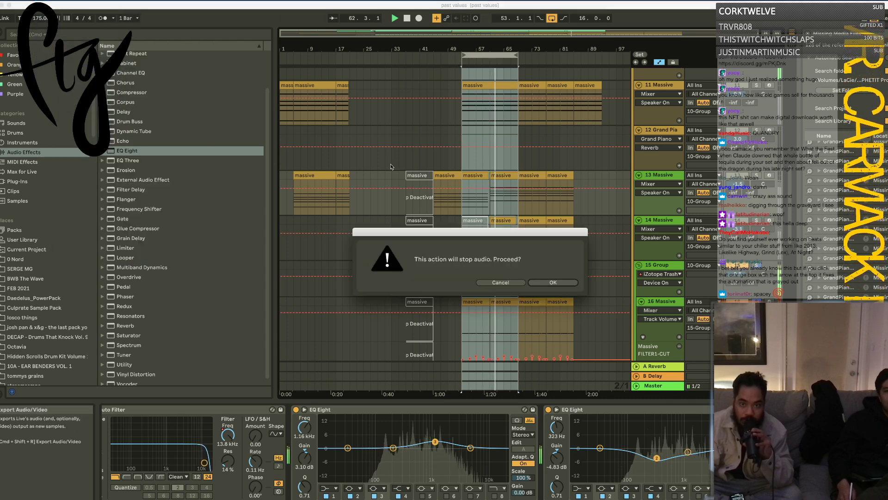
left_click(552, 282)
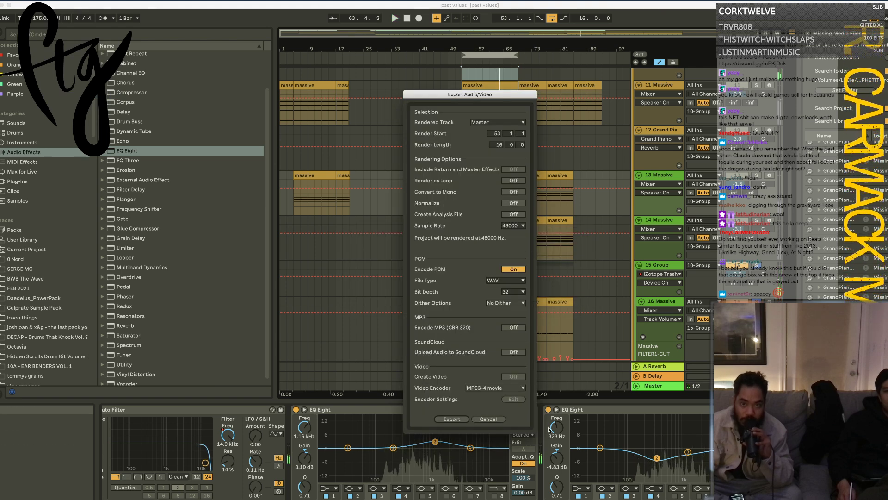
left_click(455, 420)
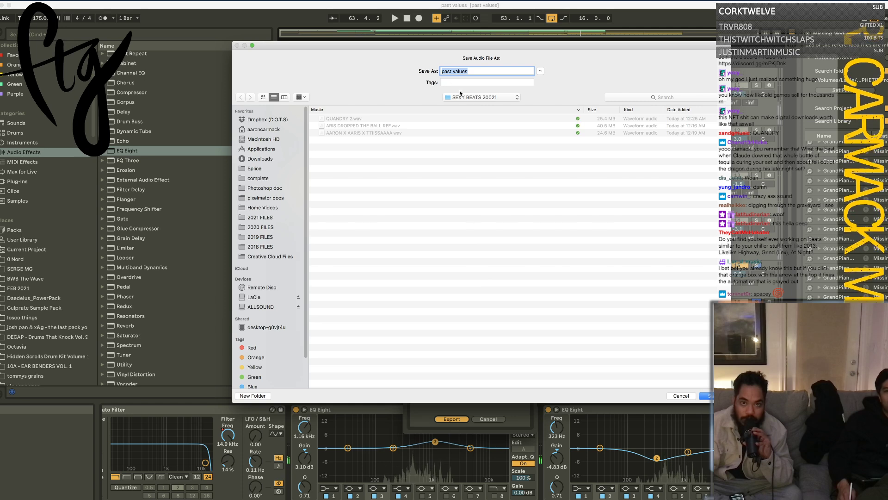
Step: Save the export as past values SYNTH FOR NFT in the NFT folder inside ARTISTS SHARE FILES
left_click(480, 97)
left_click(482, 114)
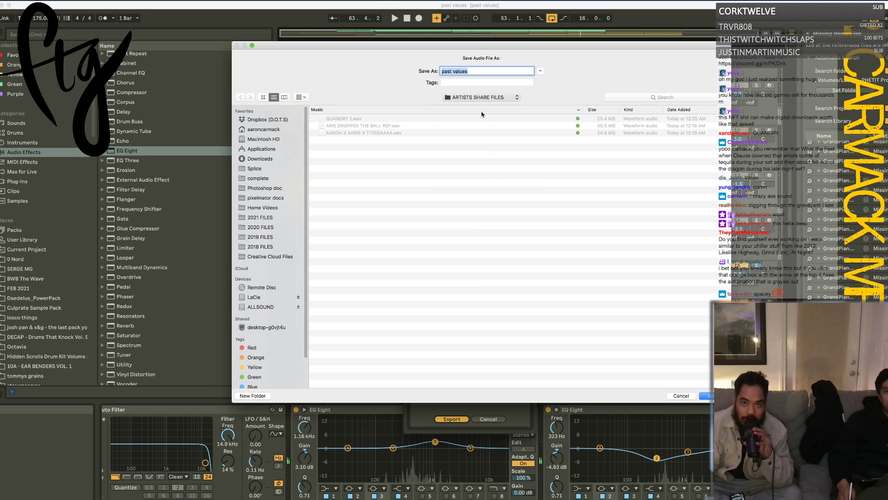
double_click(331, 319)
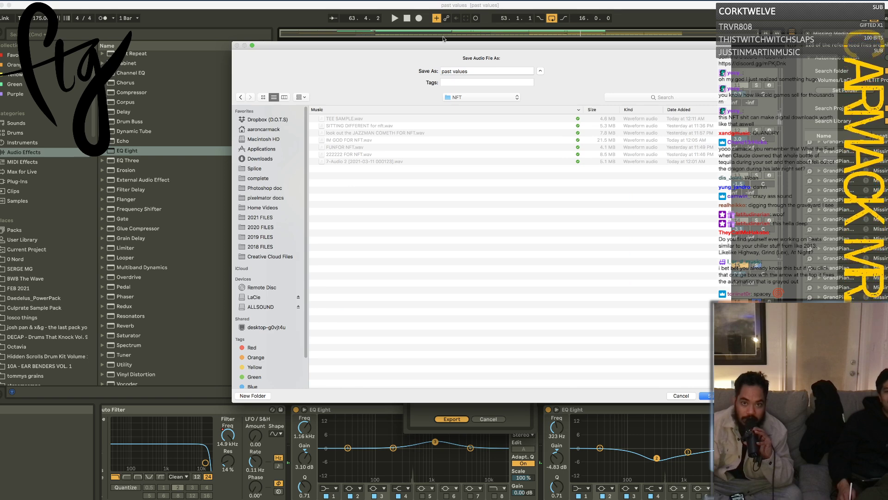
left_click(474, 70)
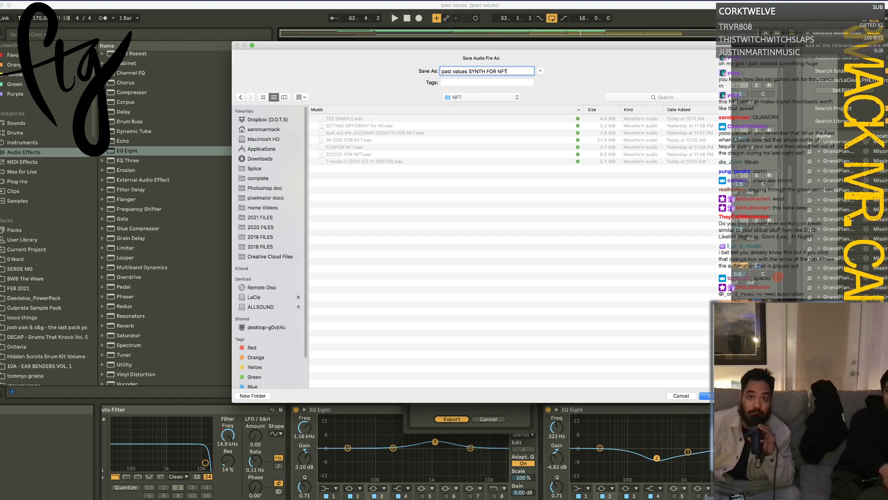
key("Return")
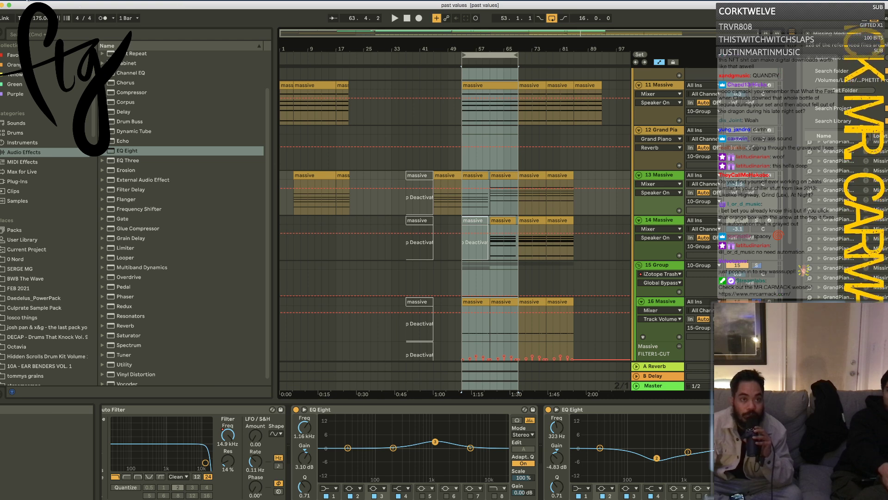
Step: Restart playback of the past values loop from bar 53
left_click(39, 1)
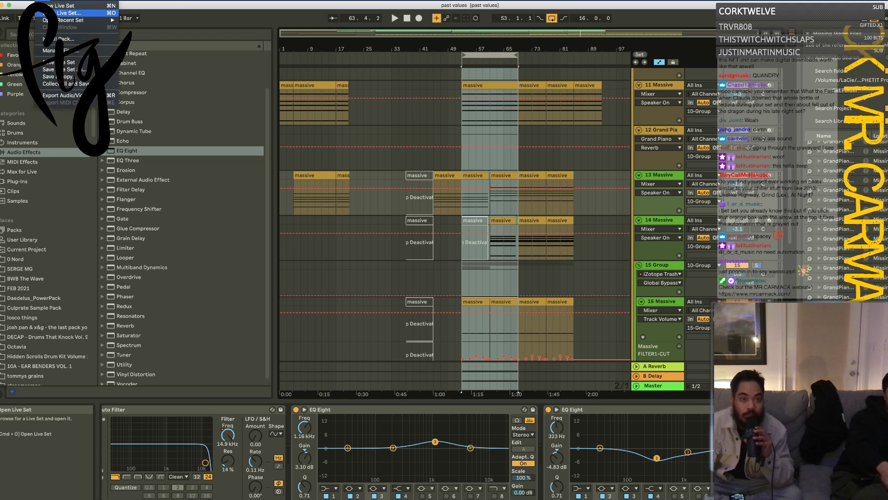
left_click(415, 62)
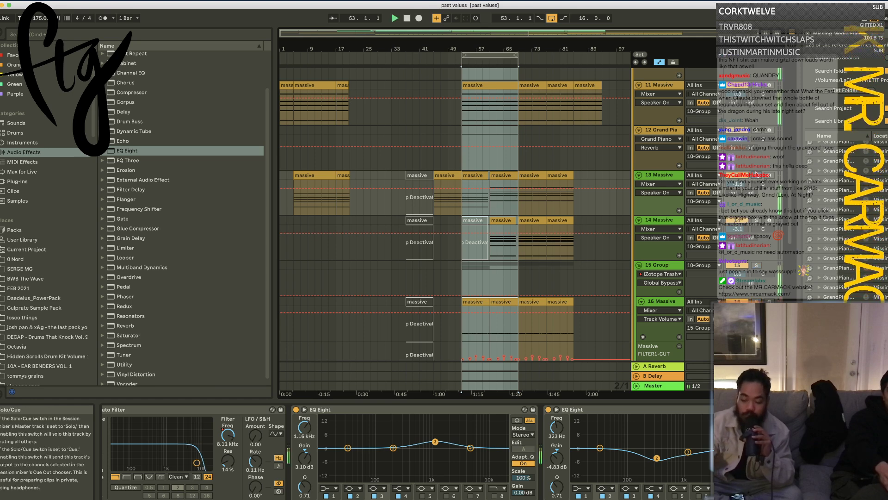
Step: During playback, set the OTT high-band output to -19.8 dB and the mid-high crossover to 823 Hz on the 15 Group
key("space")
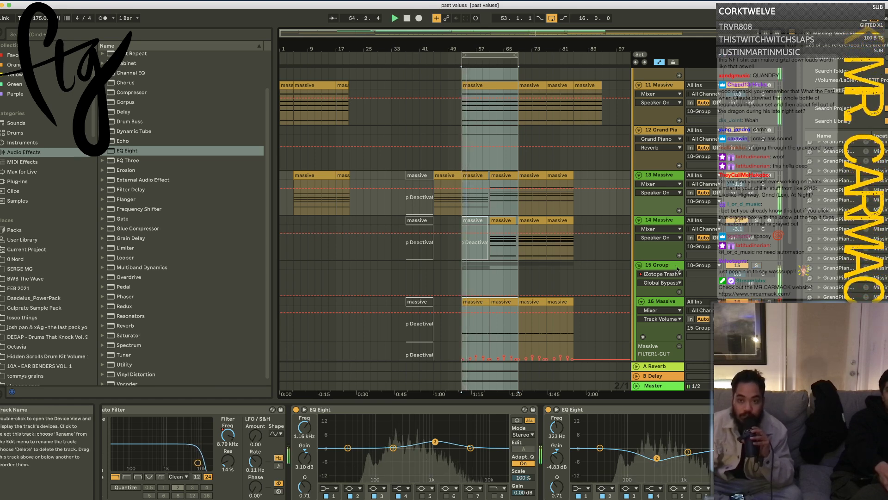
key("Up")
left_click_drag(635, 433, 634, 467)
left_click_drag(444, 436, 444, 458)
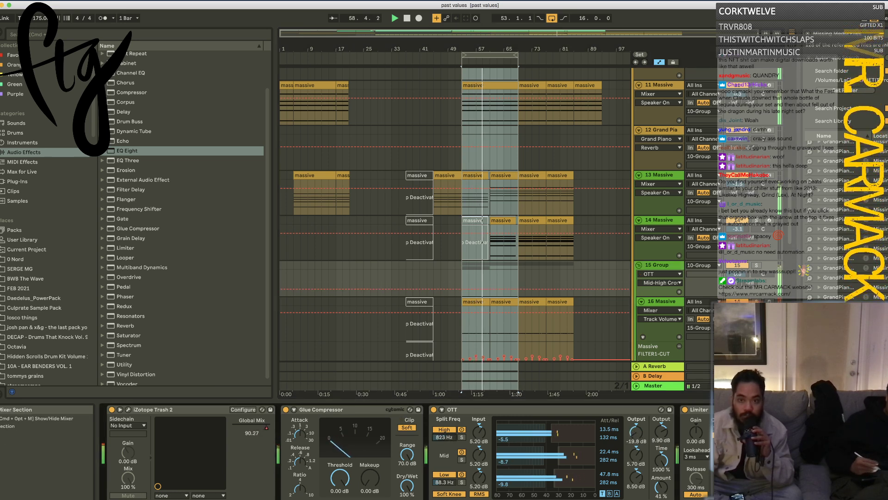
left_click(738, 276)
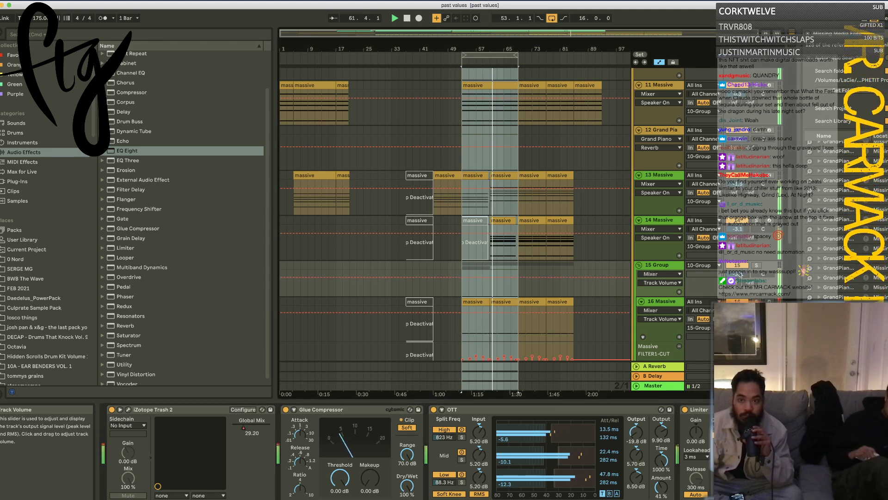
Step: Add an EQ Eight from the audio effects to the 14 Massive track's device chain
left_click(472, 262)
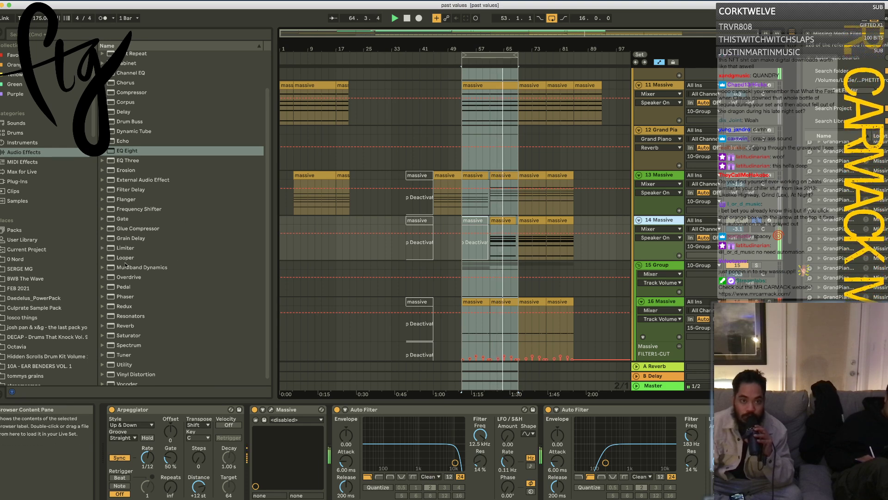
left_click(136, 150)
key("Return")
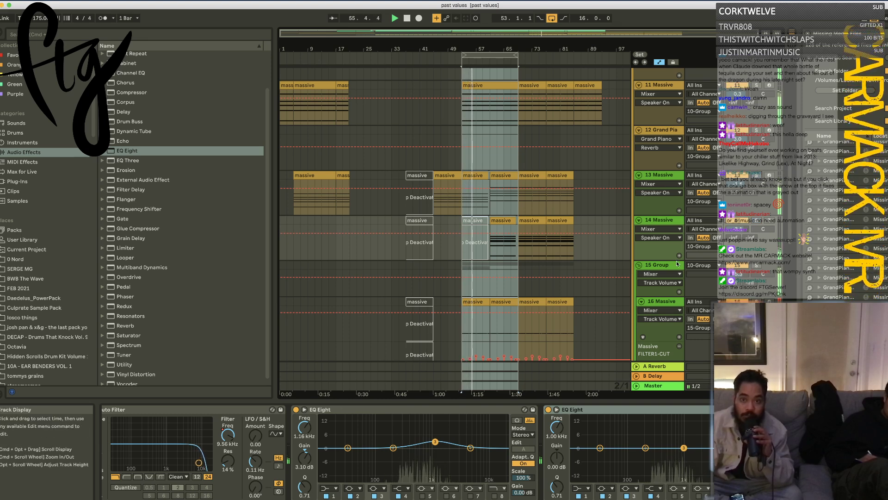
Step: Export the looped 16 bars from bar 53 as past values SYNTH 2 FOR NFT in the NFT folder
left_click(666, 301)
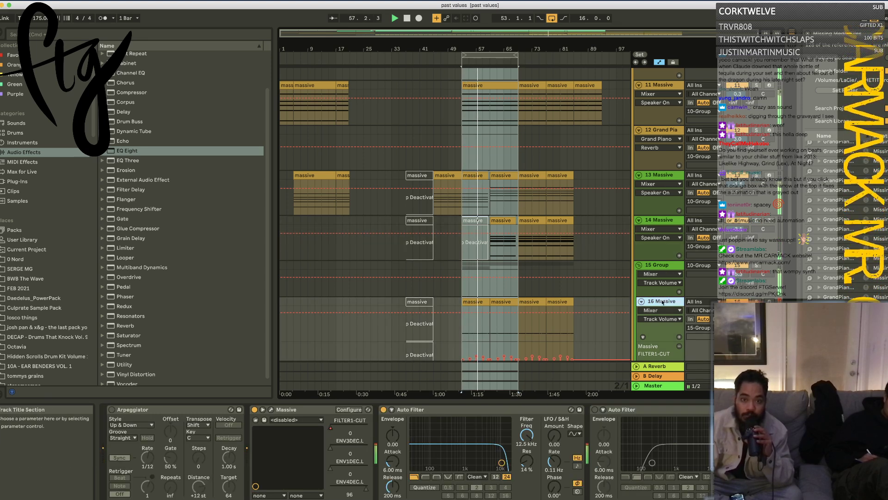
left_click(624, 277)
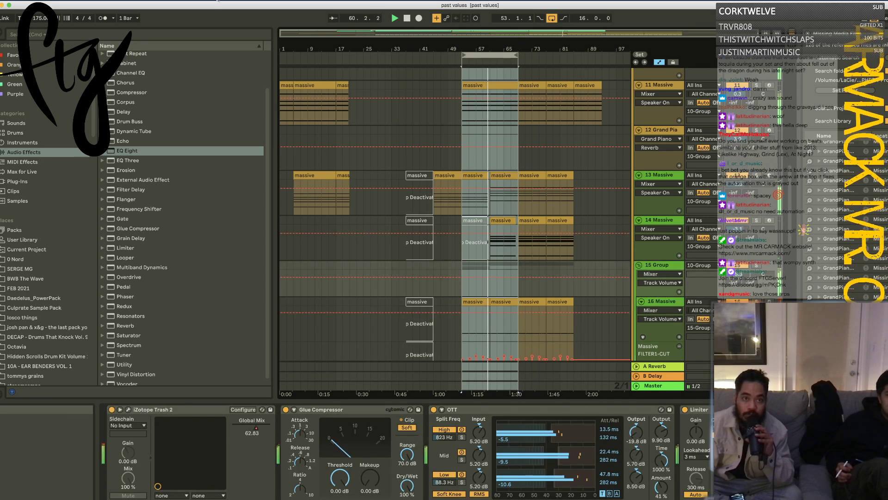
left_click(44, 1)
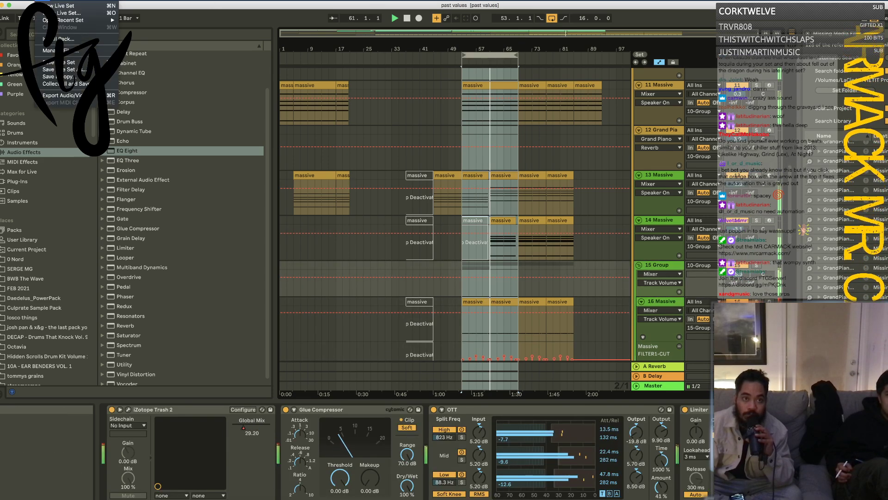
left_click(69, 95)
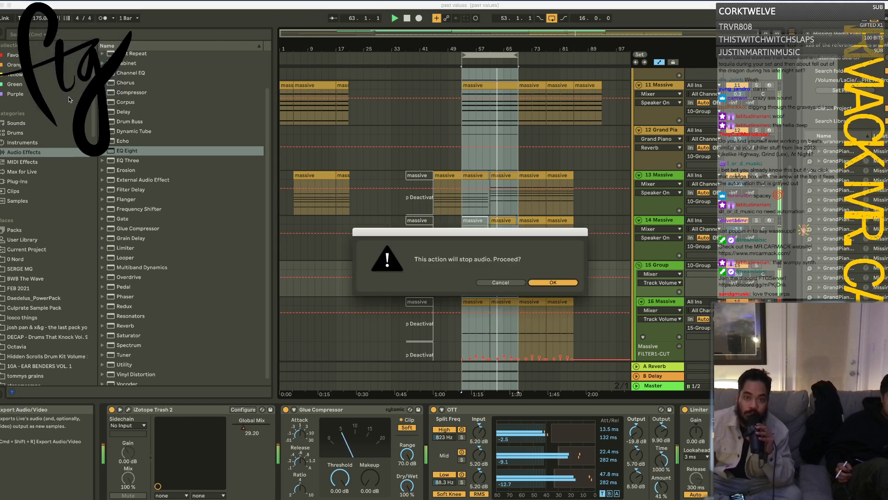
key("Return")
key("Return")
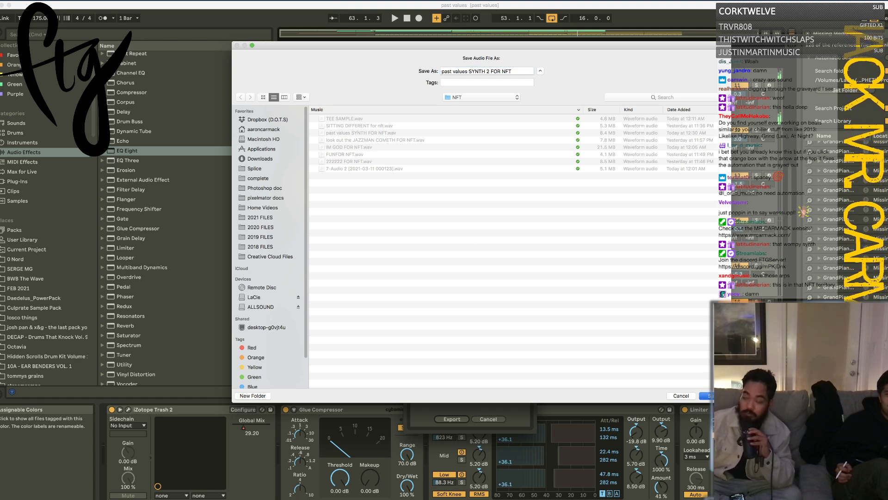
key("Return")
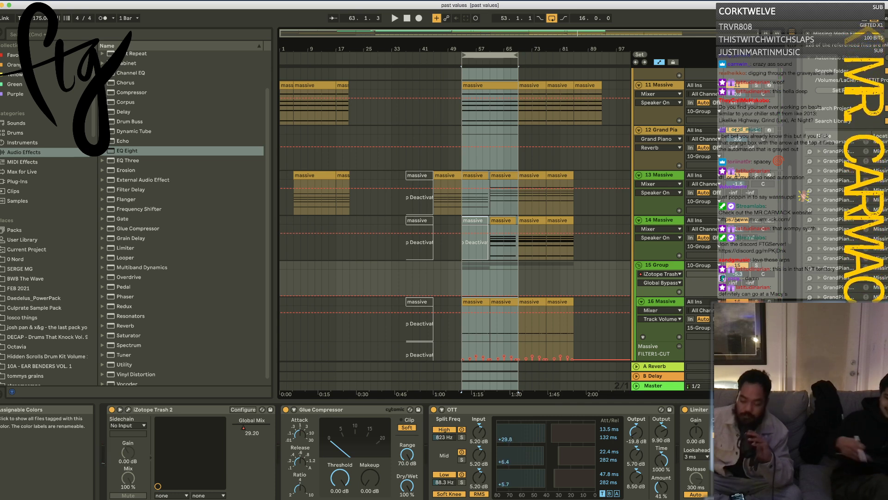
Step: Start opening another Live Set and browse up from past values Project through JANUARY to the 2020 FILES folder
left_click(51, 1)
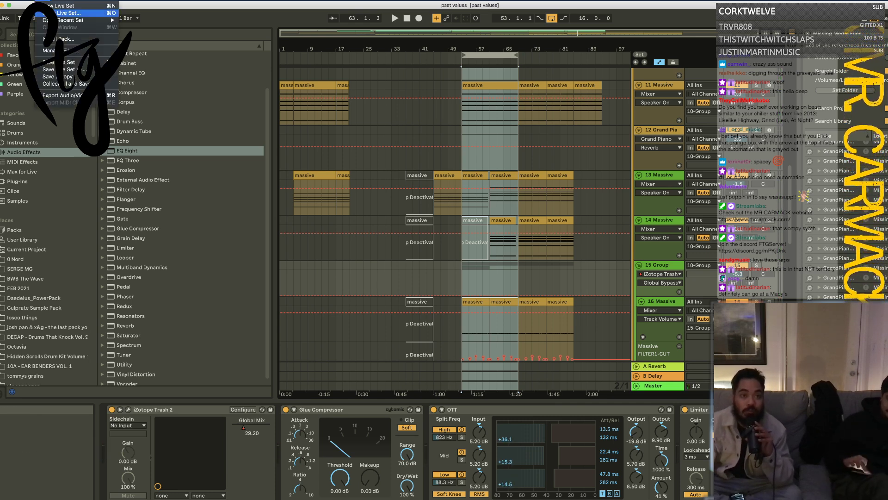
left_click(69, 13)
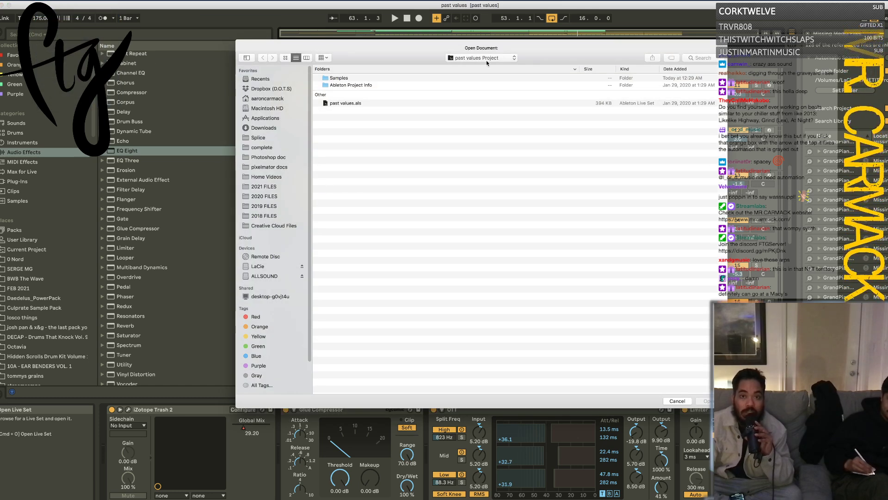
left_click(486, 60)
left_click(482, 69)
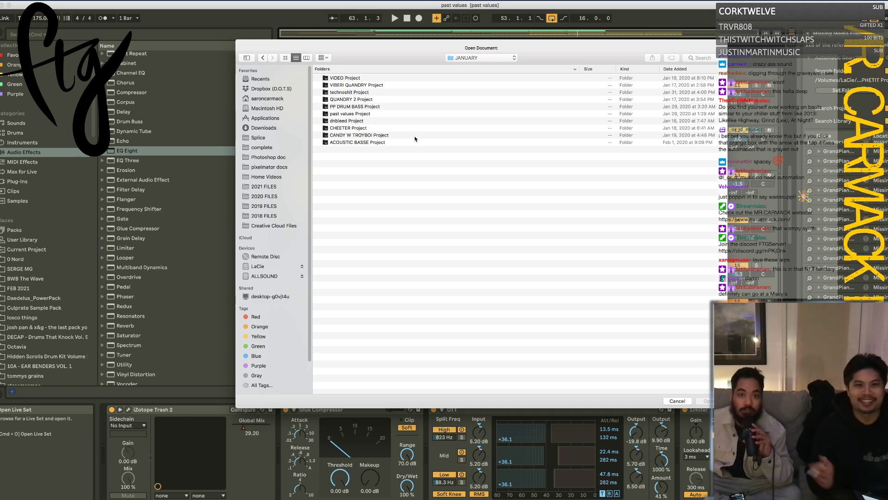
left_click(491, 58)
left_click(492, 69)
left_click(490, 58)
left_click(489, 58)
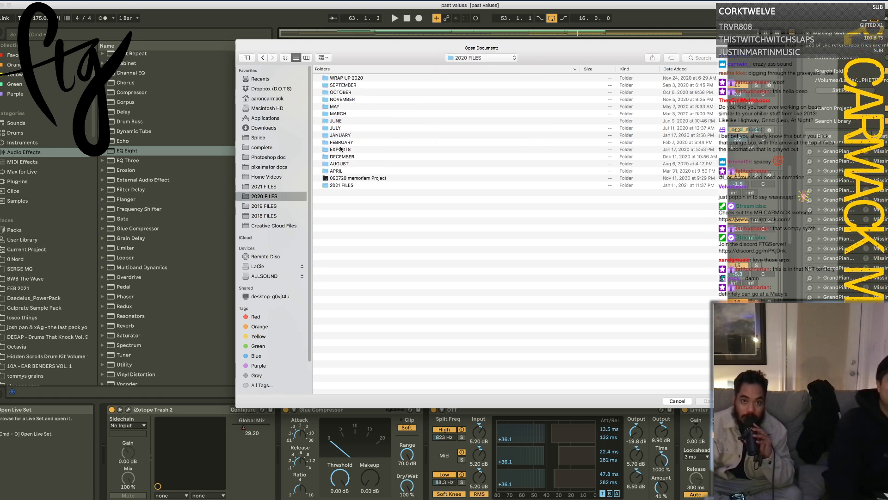
Step: Open ACOUSTIC BASSE.als from ACOUSTIC BASSE Project in the JANUARY folder, saving the changes to past values
double_click(341, 135)
left_click(345, 143)
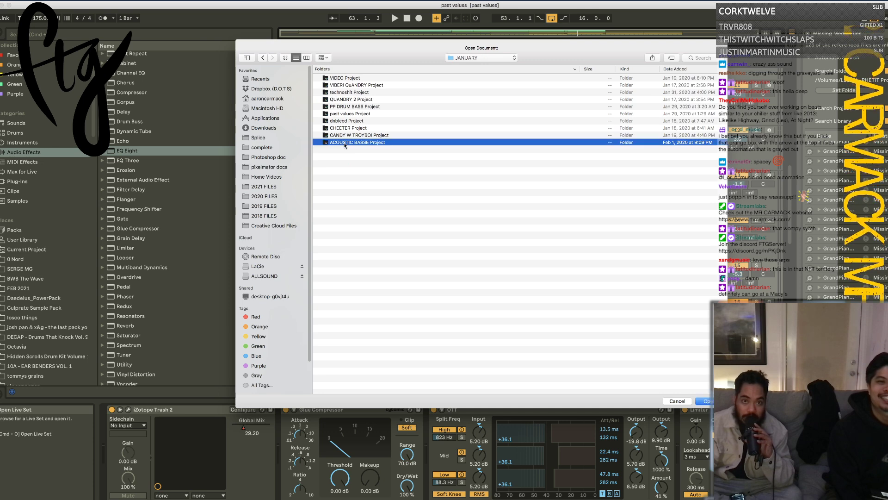
double_click(345, 143)
double_click(359, 111)
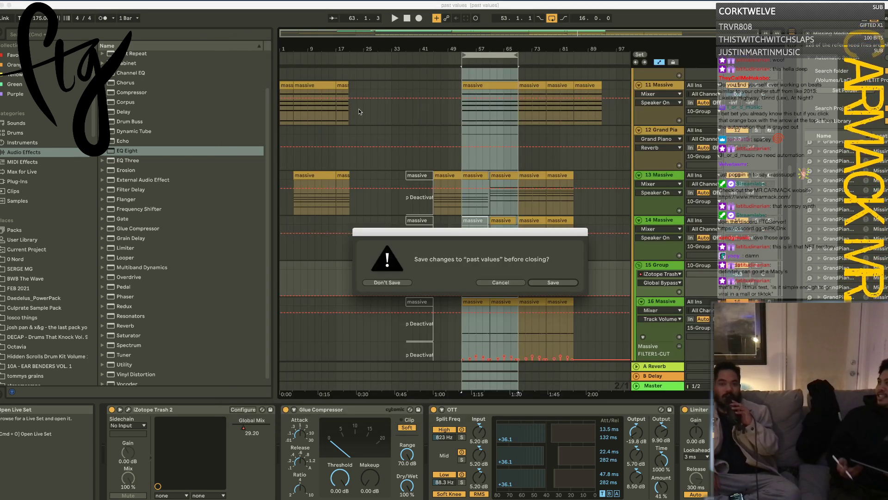
key("Return")
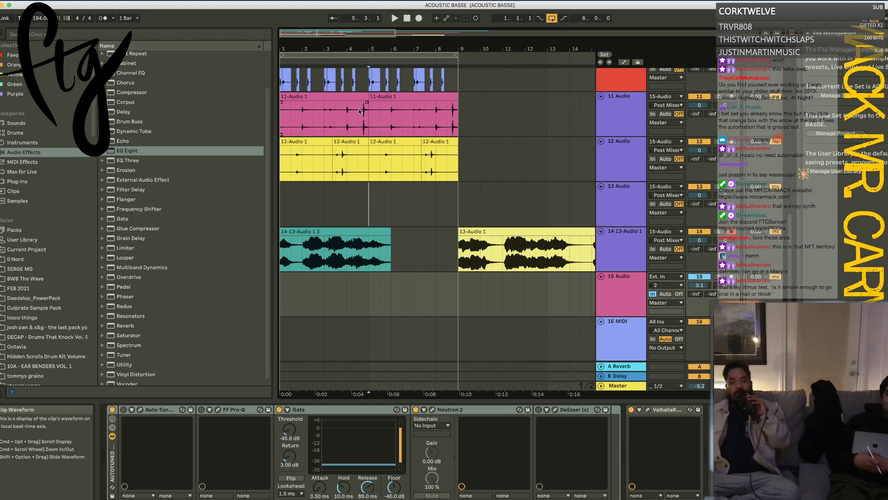
Step: Listen to the ACOUSTIC BASSE arrangement, including the 13-Audio 1 and 14-13-Audio 1 3 clips on track 14
key("space")
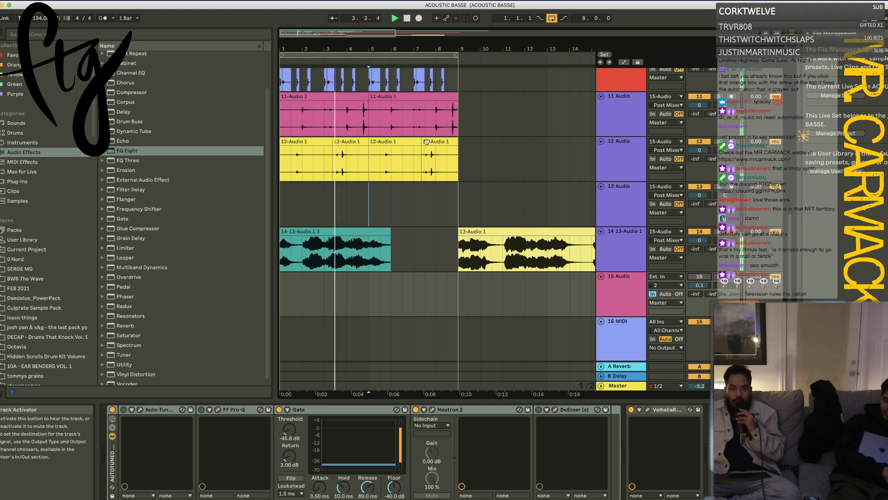
left_click(525, 230)
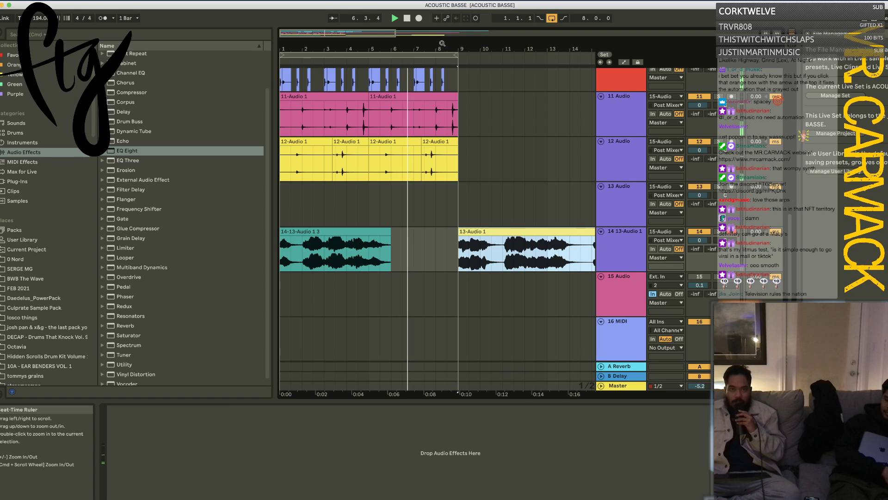
key("minus")
mouse_move(371, 55)
left_mouse_down()
mouse_move(491, 55)
mouse_move(447, 70)
mouse_move(463, 72)
mouse_move(371, 71)
left_mouse_up()
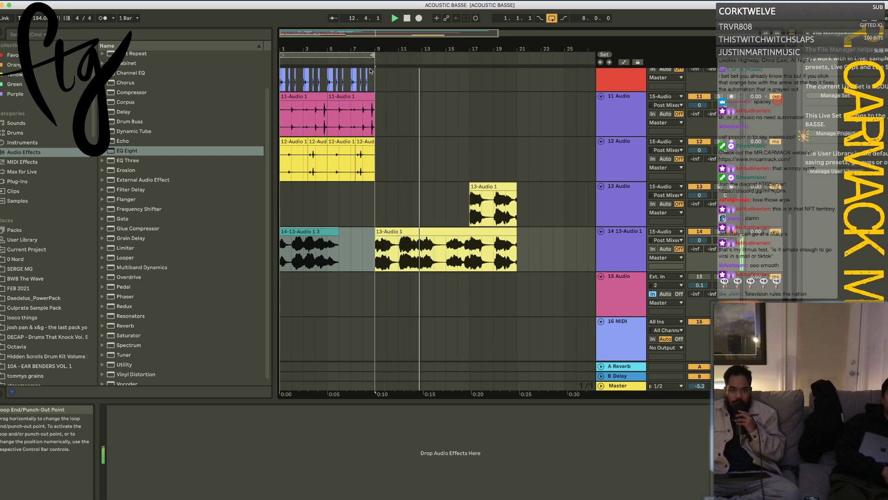
left_click(290, 231)
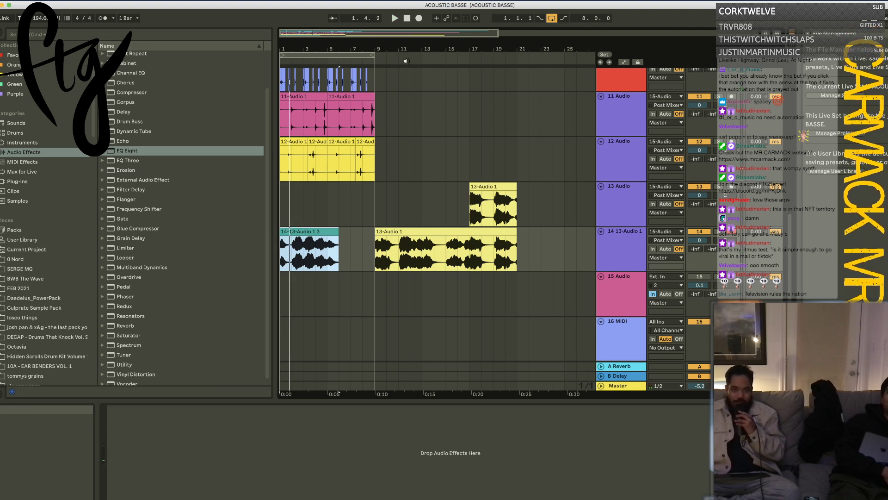
Step: Start opening the next Live Set and browse from ACOUSTIC BASSE Project to the 2020 FILES folder
left_click(48, 1)
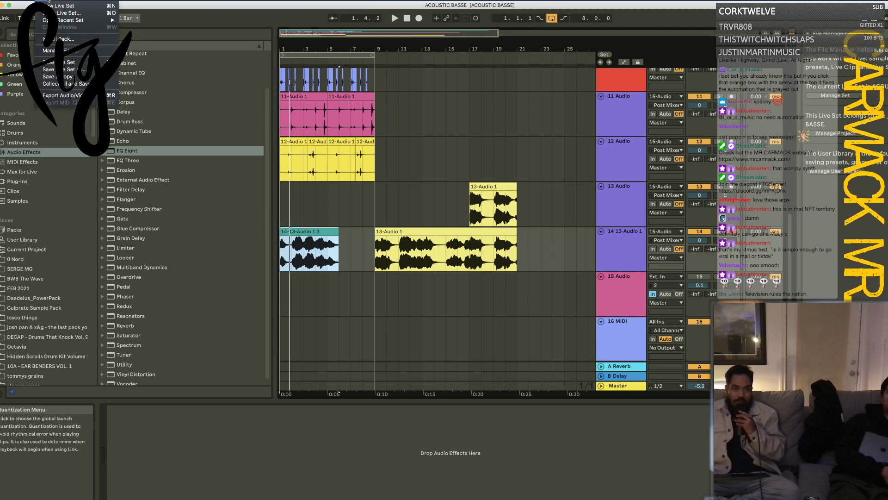
left_click(69, 13)
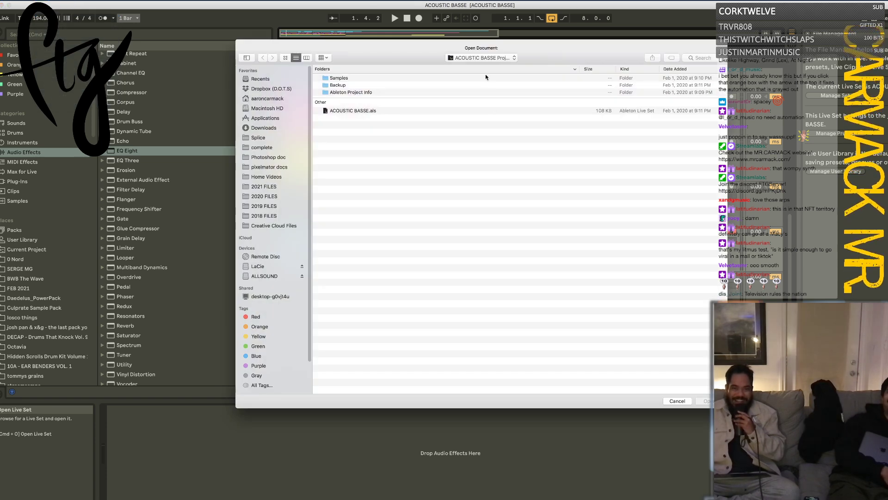
left_click(490, 59)
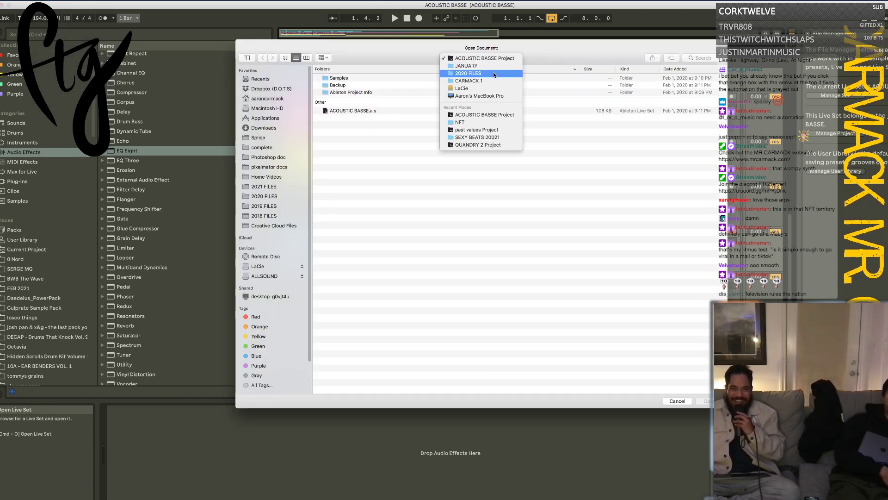
left_click(493, 74)
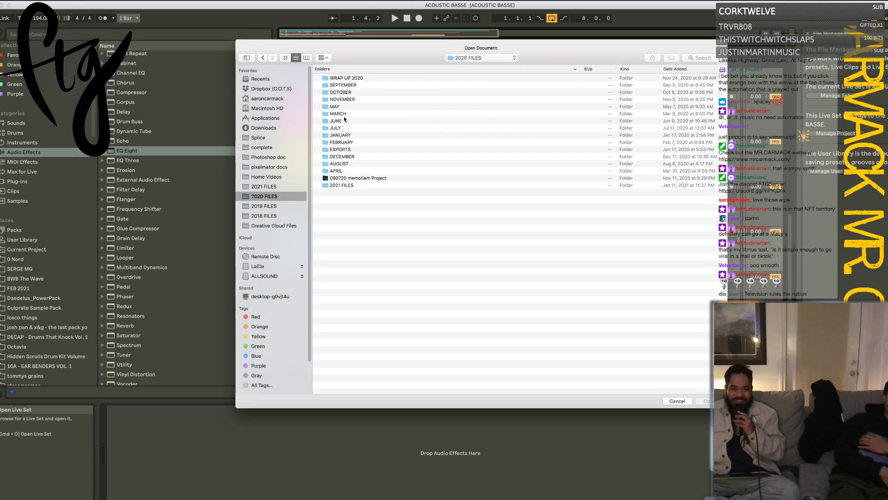
Step: Check the MARCH folder inside 2020 FILES for a project to open
double_click(342, 114)
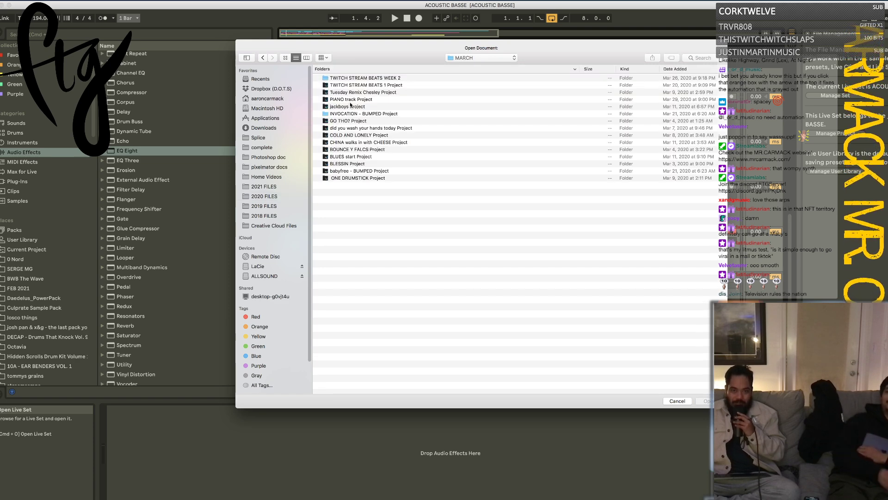
left_click(269, 187)
left_click(274, 194)
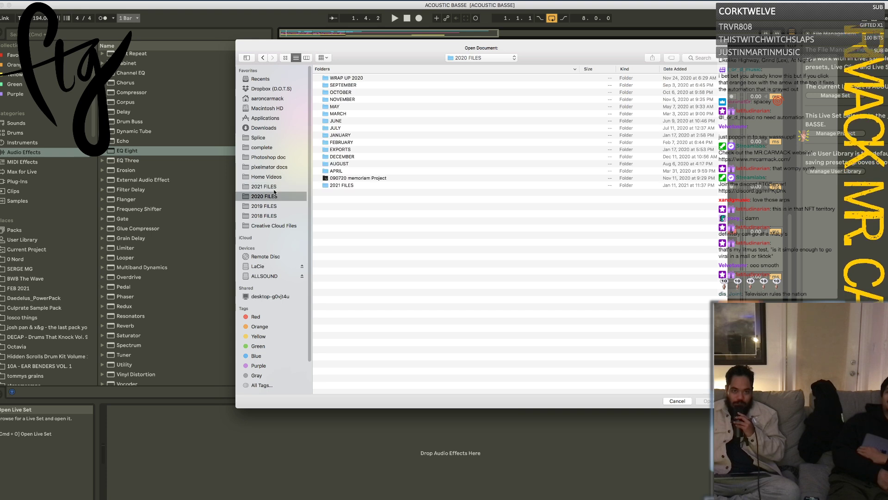
Step: Open the Live Set of the MARCH project dated Mar 21, 2019 at 2:10 AM from 2019 FILES, saving changes to ACOUSTIC BASSE
left_click(277, 206)
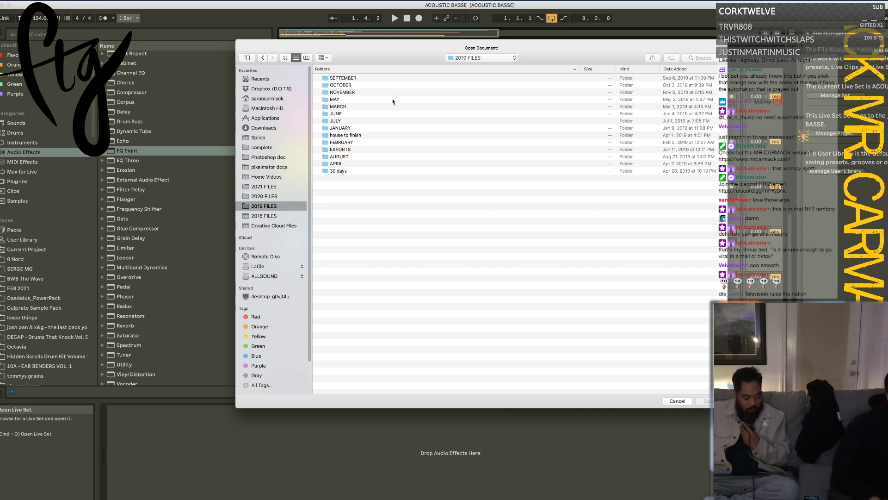
double_click(368, 106)
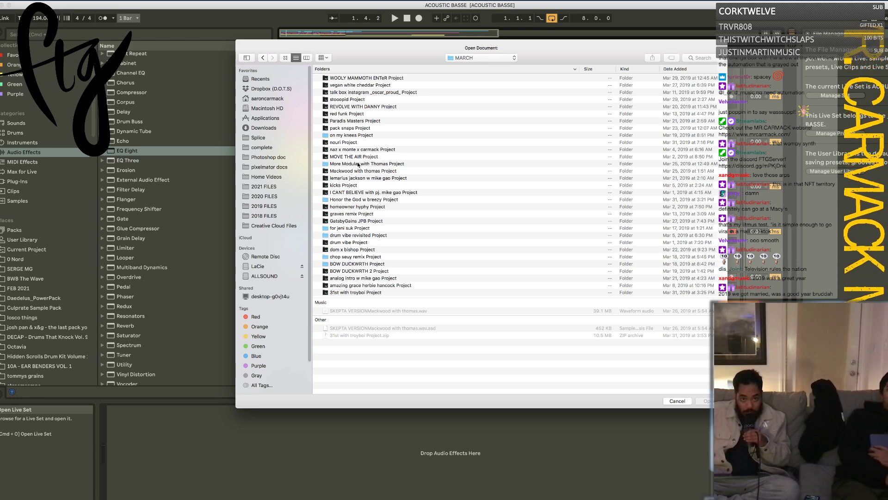
left_click(356, 179)
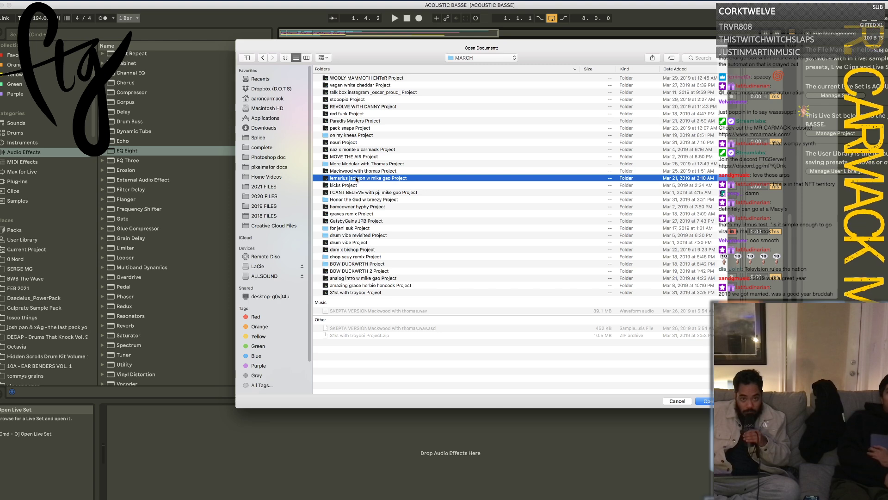
double_click(357, 178)
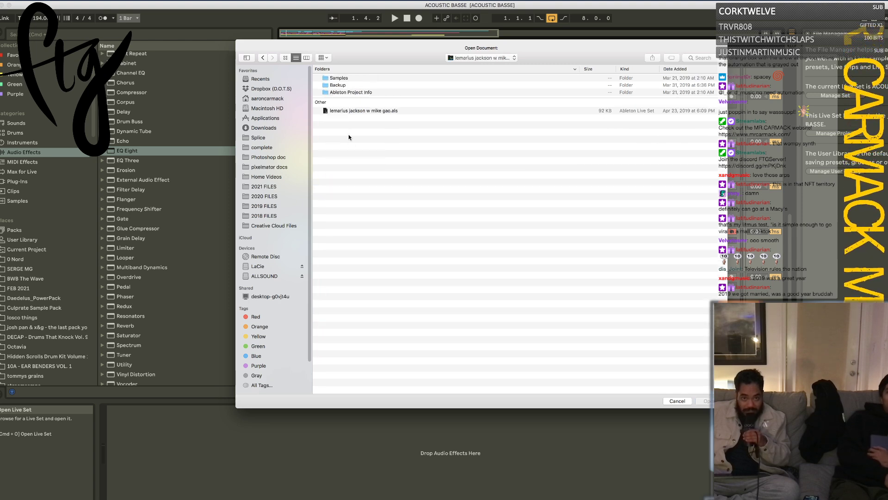
left_click(359, 111)
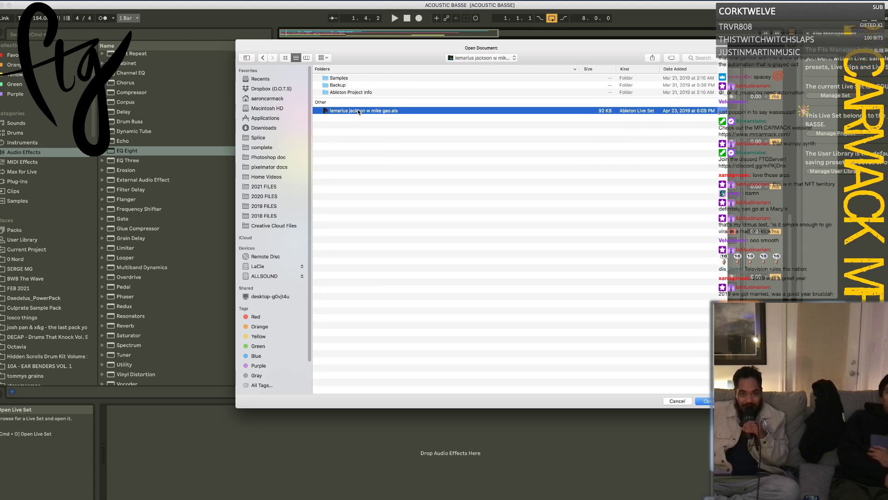
double_click(360, 111)
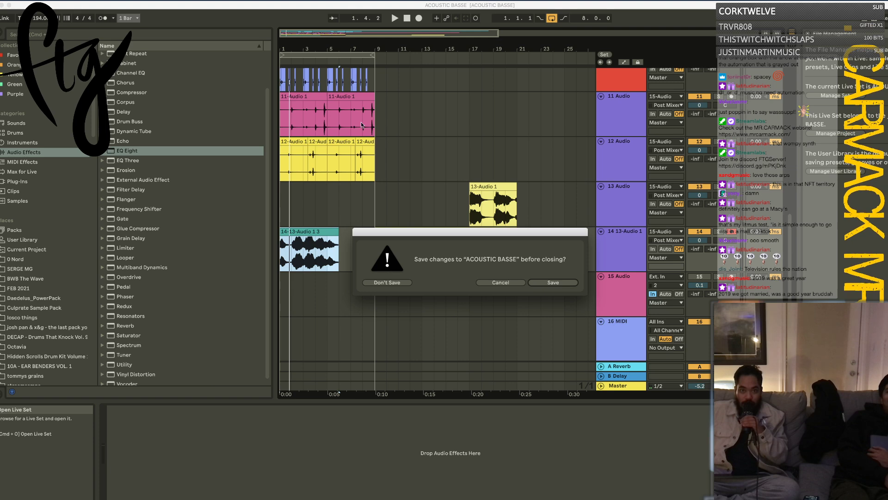
left_click(562, 282)
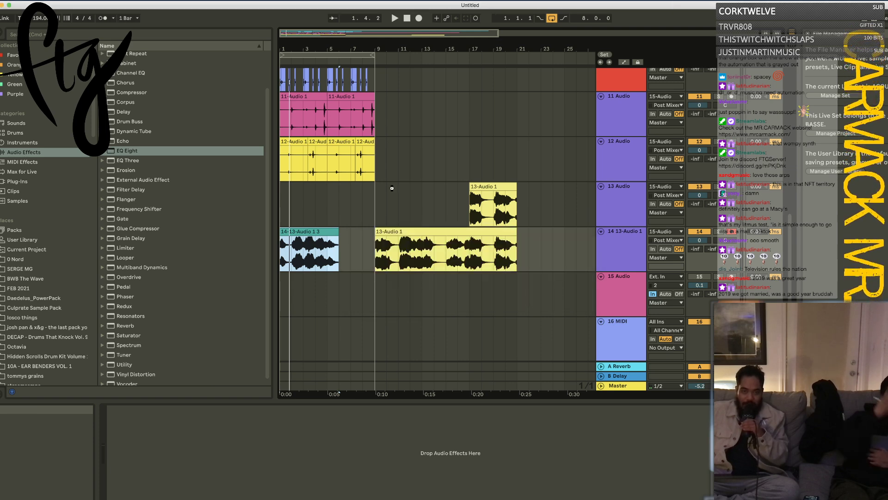
left_click_drag(288, 47, 295, 48)
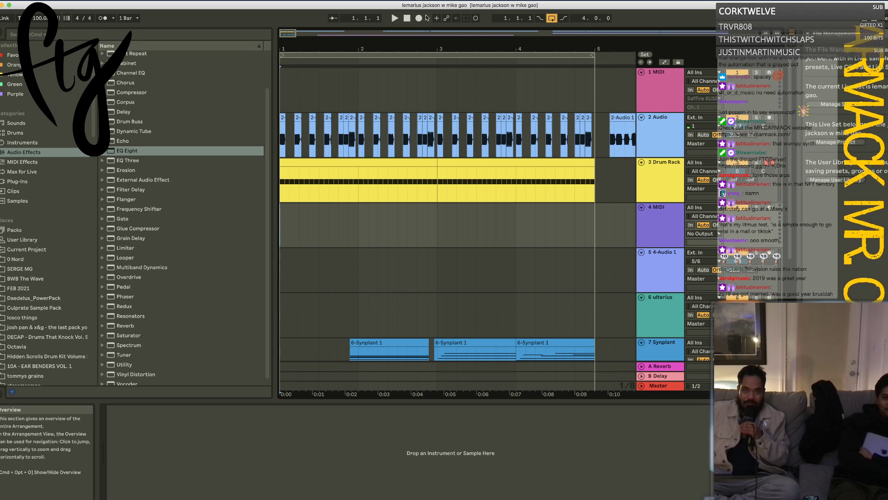
Step: Play the arrangement from the start and look over its tracks
left_click(394, 18)
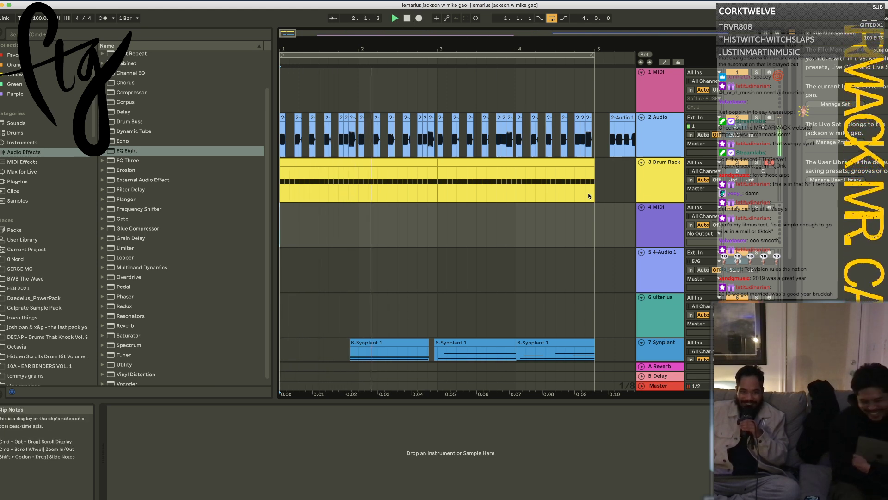
scroll(589, 196, "down", 5)
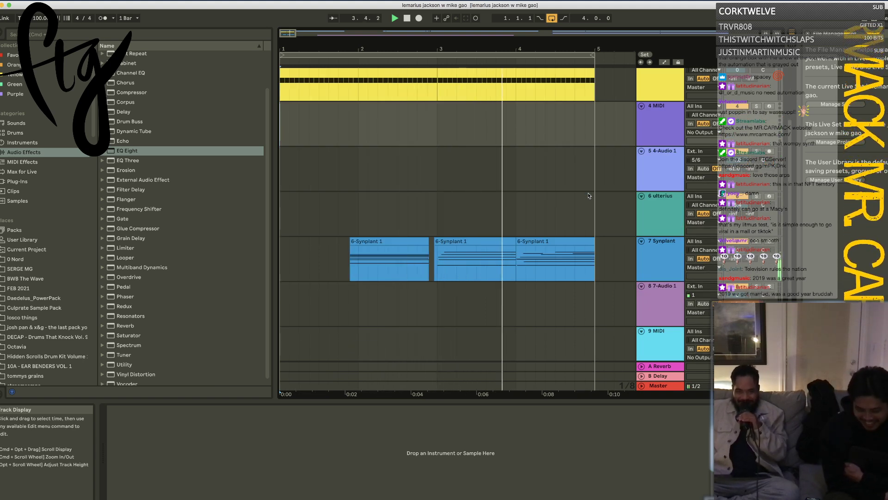
scroll(589, 196, "up", 5)
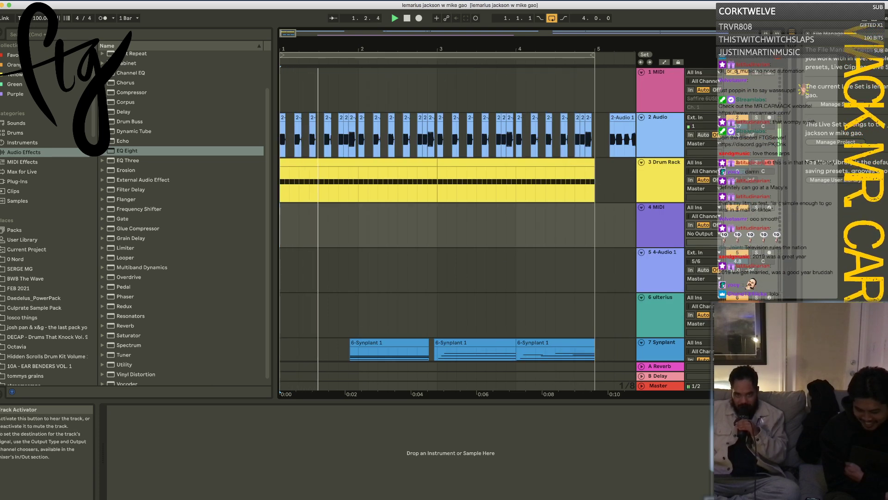
Step: View the 3 Drum Rack track's devices, and enter and leave Hot-Swap mode for its MaxV - Roland909 pad
left_click(659, 162)
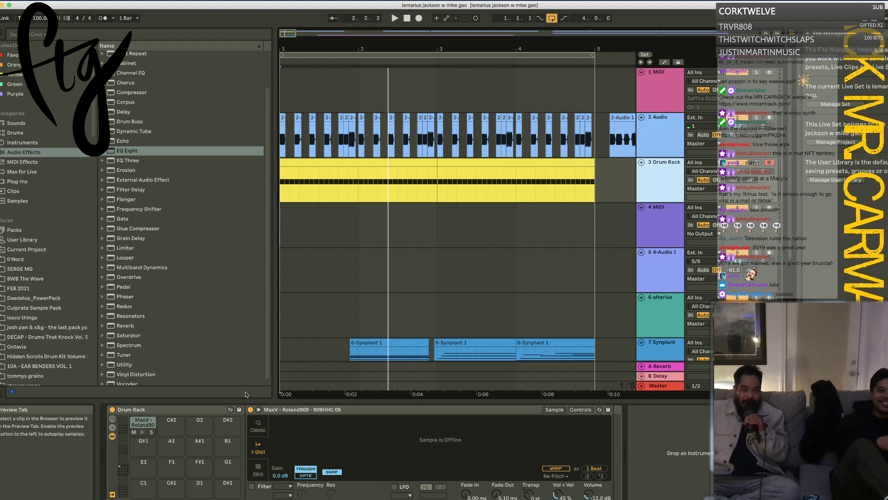
left_click(463, 282)
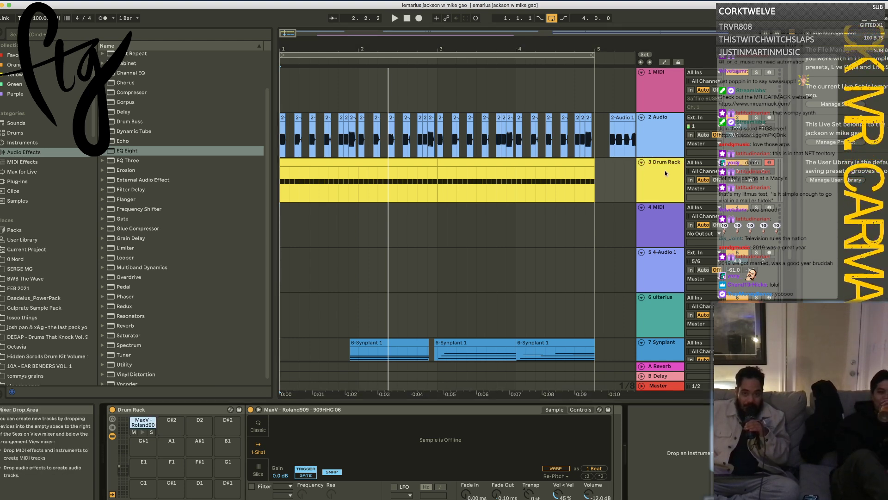
left_click(153, 425)
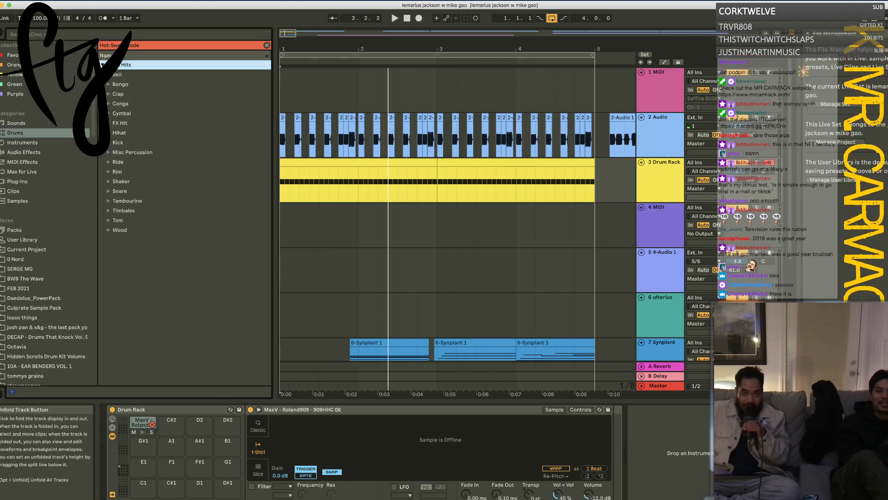
left_click(152, 425)
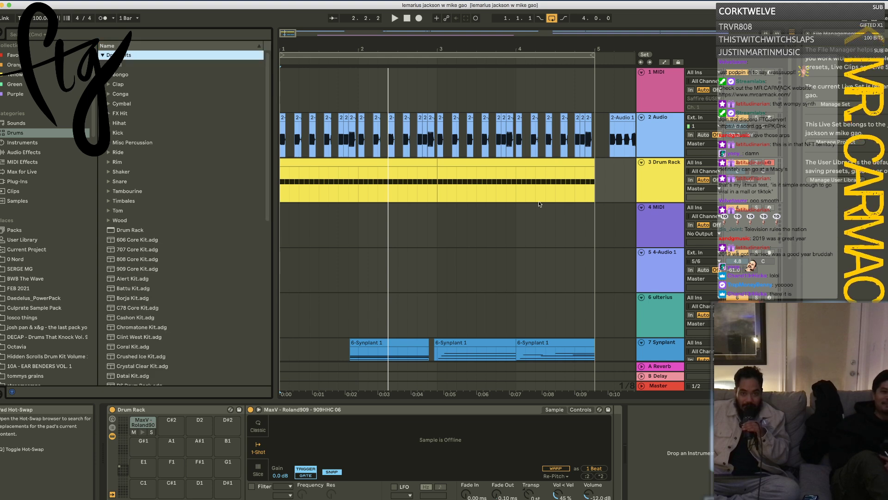
Step: Play the loop while viewing the 2 Audio track's effects, and show the 7 Synplant track's devices
left_click(659, 134)
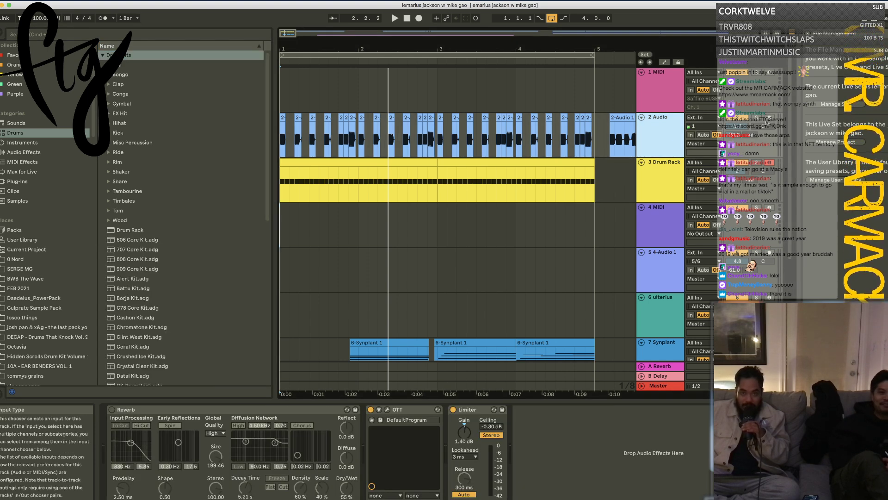
key("space")
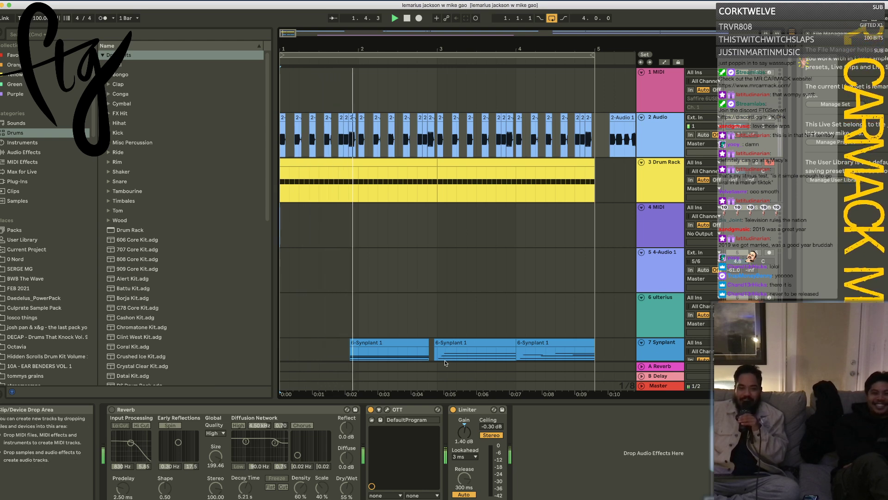
left_click(646, 353)
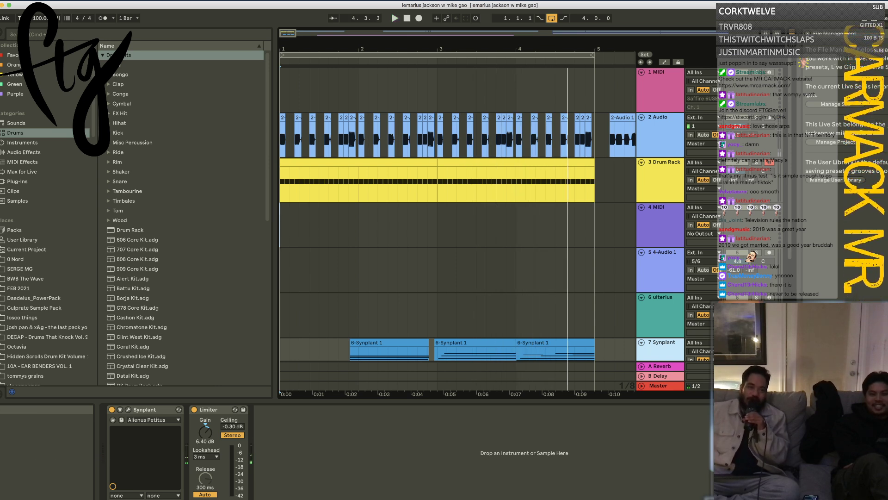
scroll(459, 297, "down", 3)
scroll(459, 296, "up", 3)
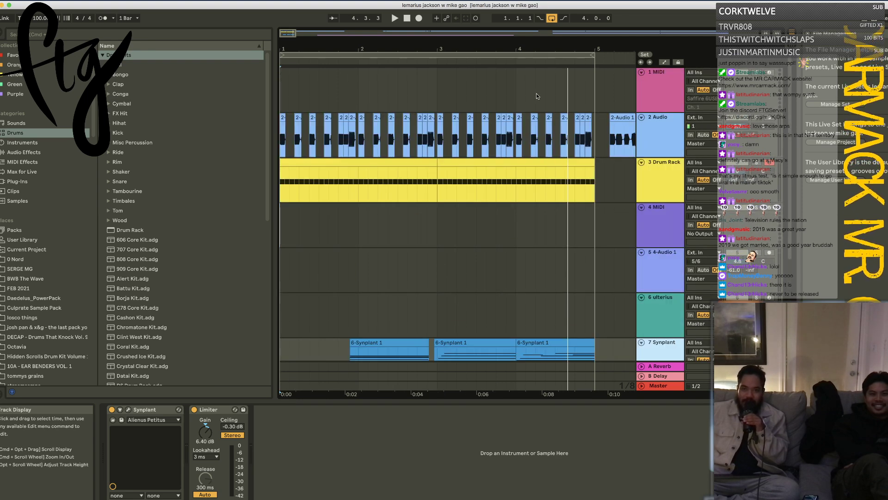
Step: Play the 2 Audio clip from bar 7 and check the settings of the track's OTT plug-in
scroll(323, 111, "down", 4)
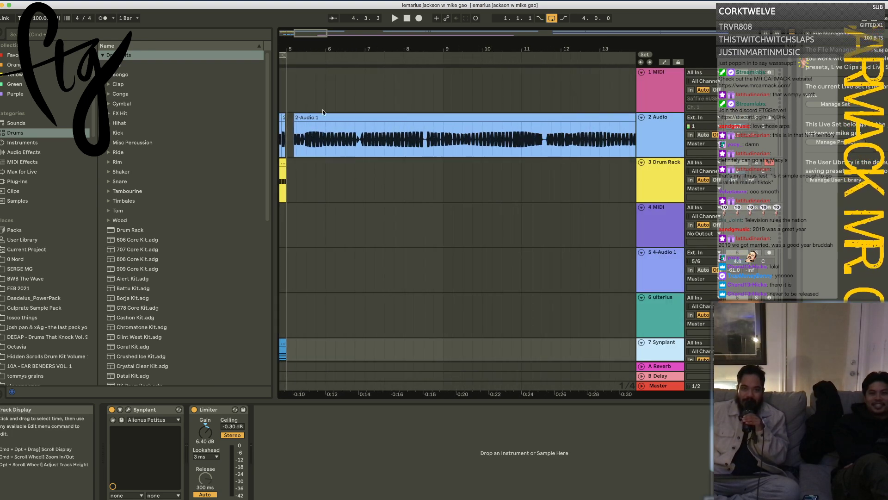
left_click(361, 154)
key("space")
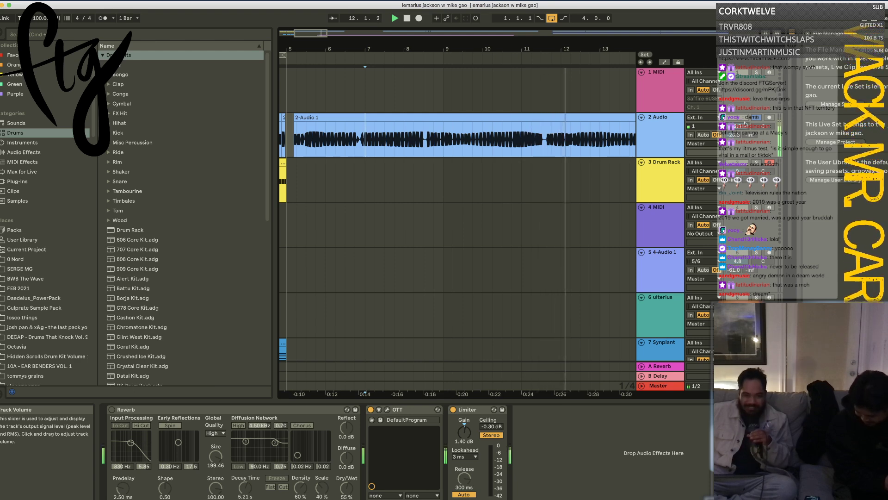
left_click(387, 410)
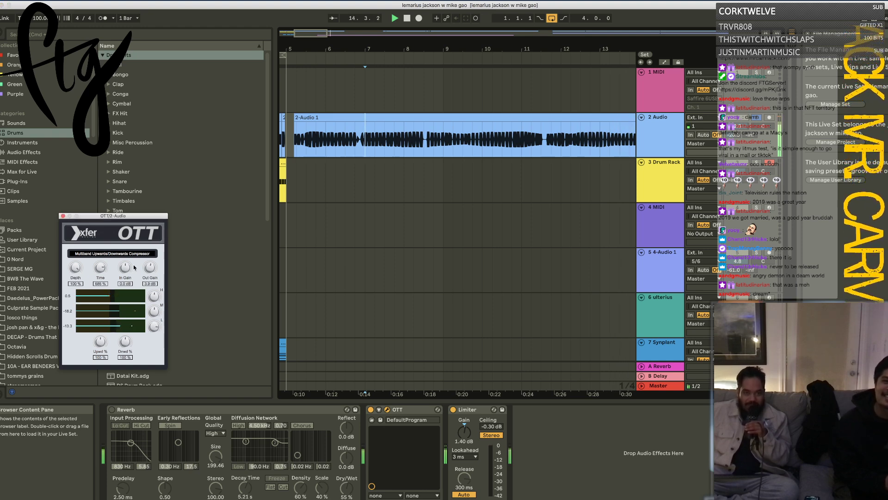
left_click(63, 216)
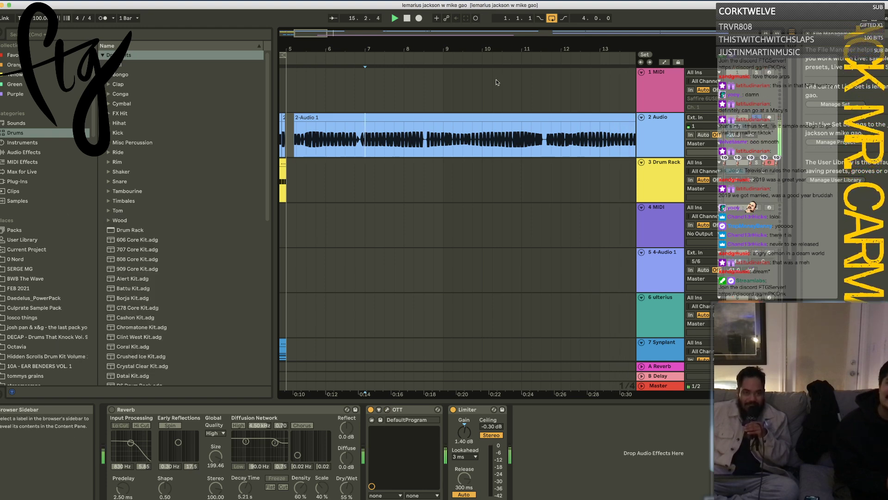
Step: Audition the end of the first long 2 Audio clip from bar 13 and from just after 15.2
scroll(402, 135, "down", 5)
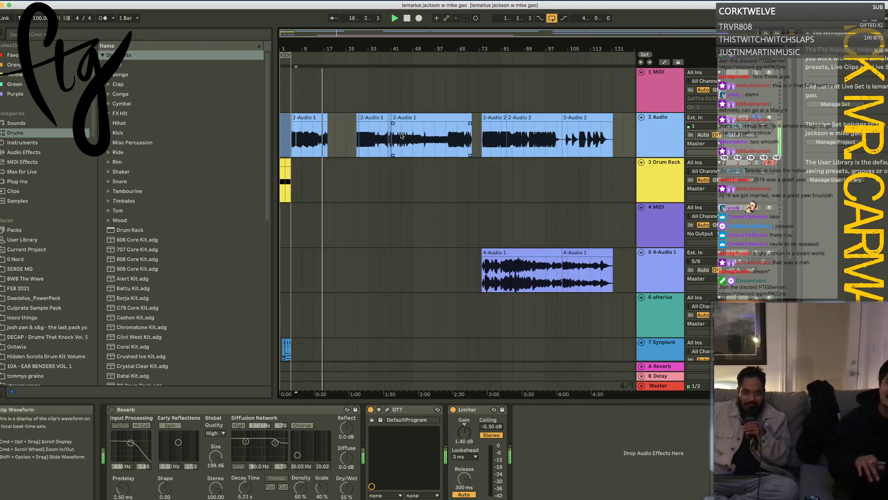
left_click(324, 141)
key("space")
key("space")
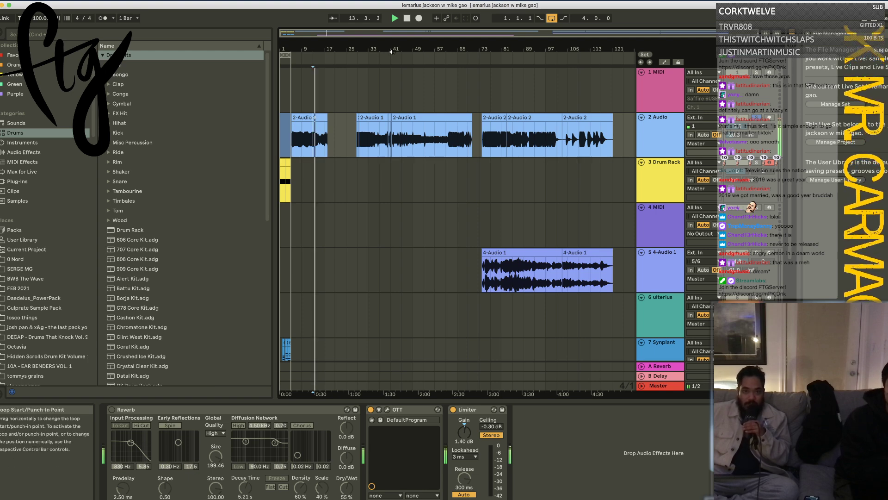
left_click_drag(305, 48, 308, 101)
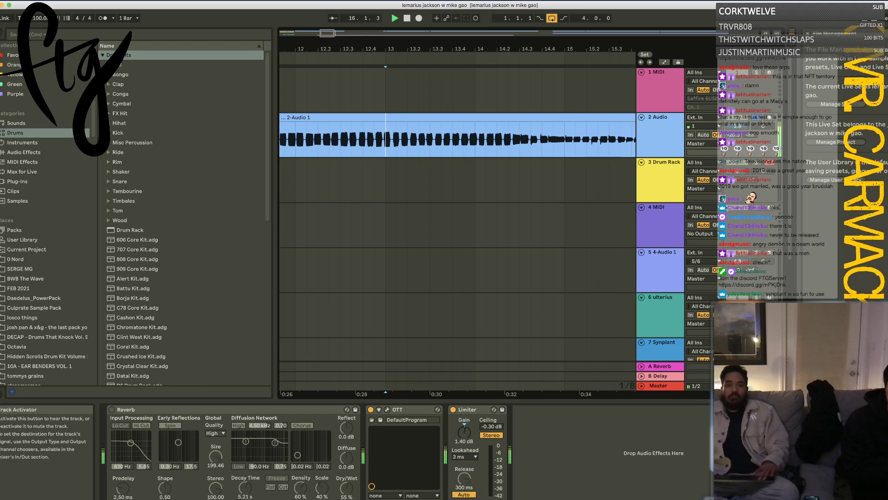
left_click(599, 44)
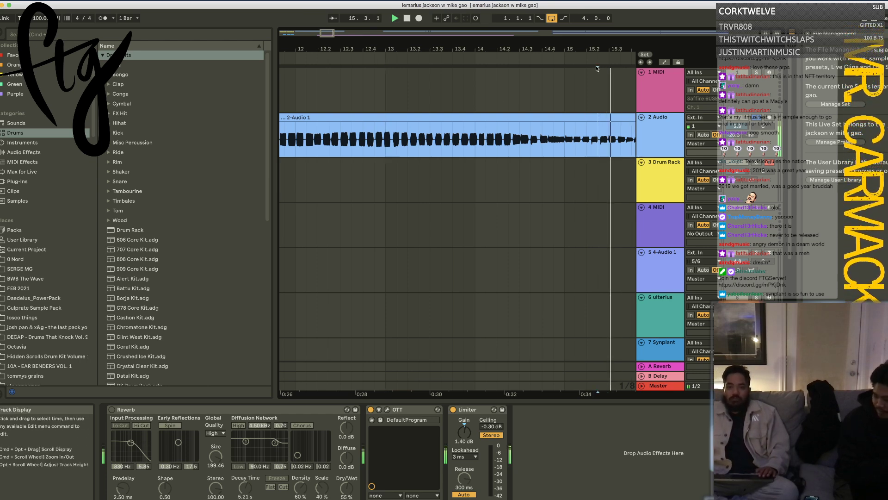
Step: Split the 2 Audio clip at 15.3 and move its second part to start at bar 16
left_click_drag(602, 43, 429, 48)
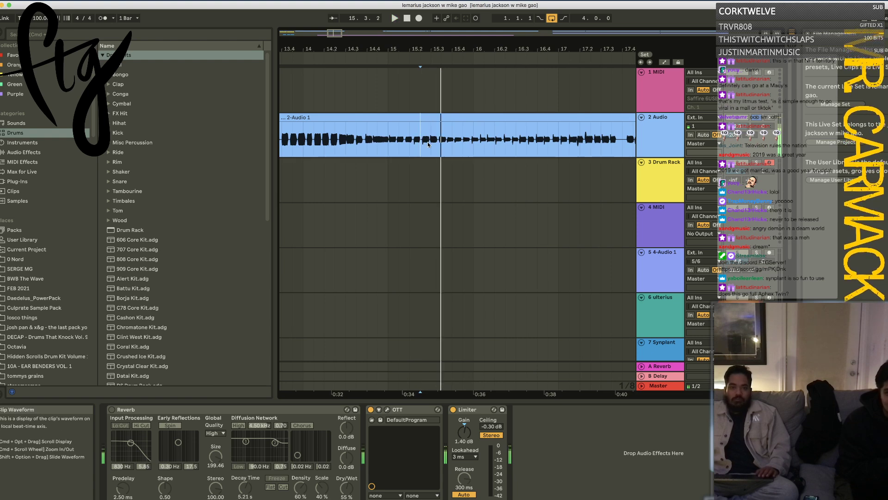
key("super+e")
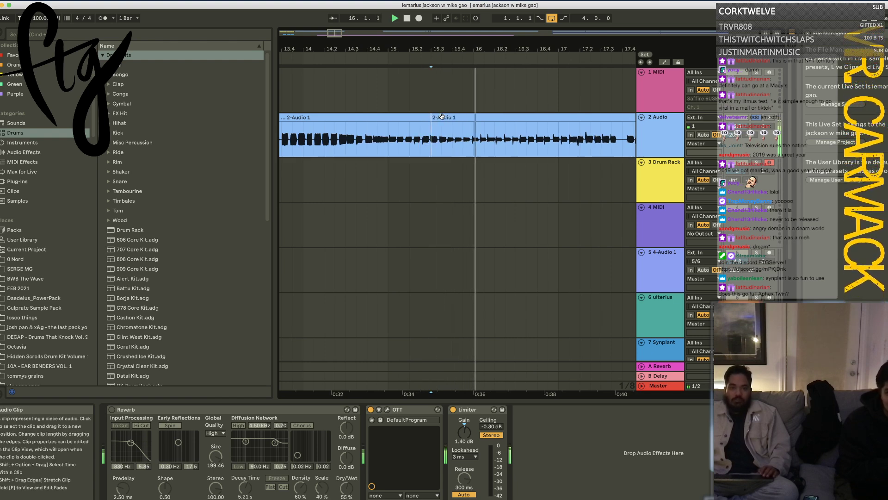
left_click_drag(442, 117, 484, 117)
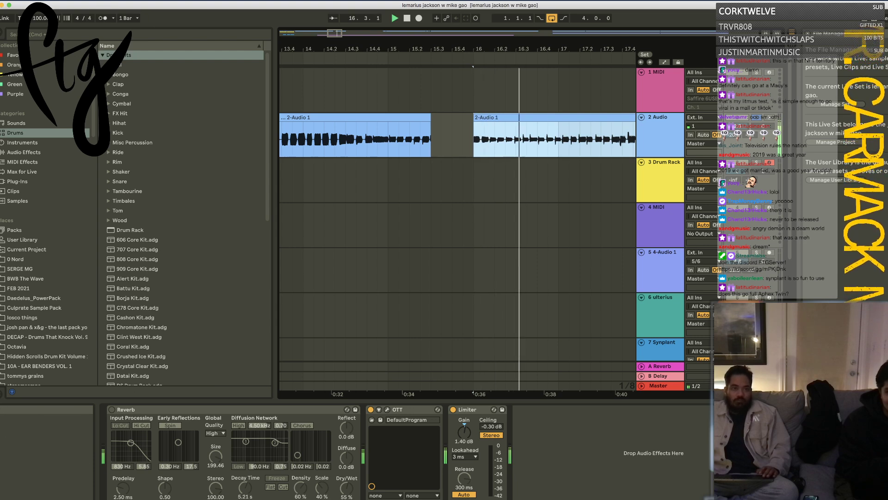
Step: Turn on the metronome and try lowering the project tempo to about 86 BPM
left_click(20, 18)
key("space")
left_click(103, 18)
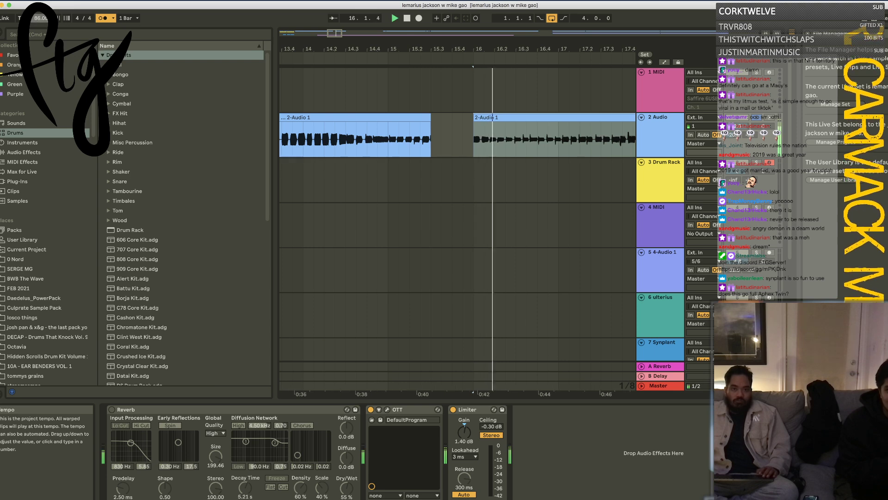
left_click_drag(40, 18, 39, 28)
Step: Show the sample settings of the clip at bar 16, turn off its Warp and replay it
key("shift+Tab")
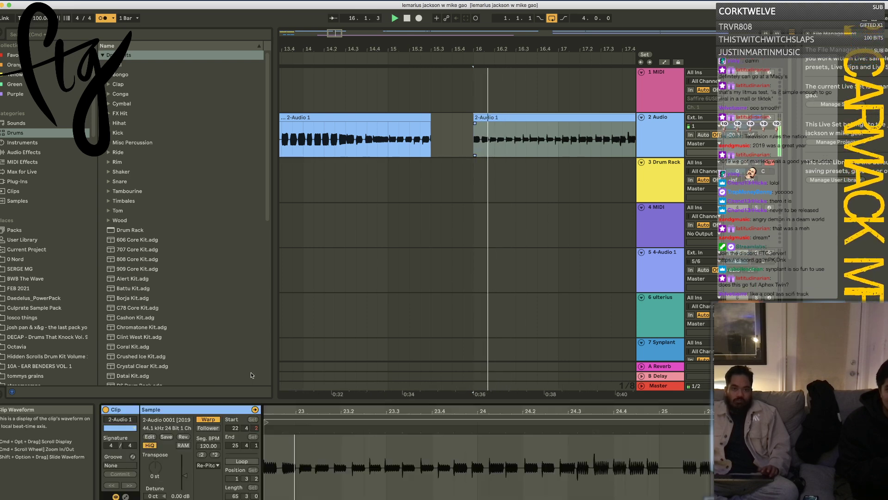
key("space")
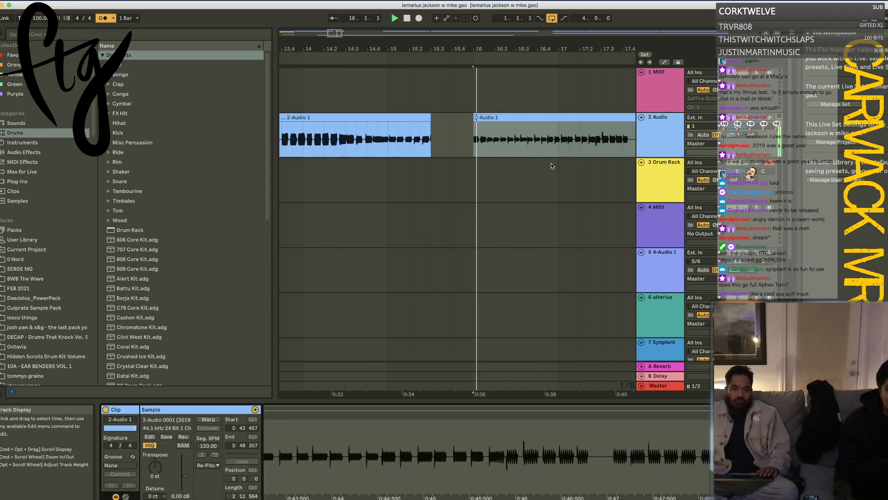
Step: Split the 2 Audio clip that starts at bar 16 at bar 17
left_click(558, 149)
key("super+e")
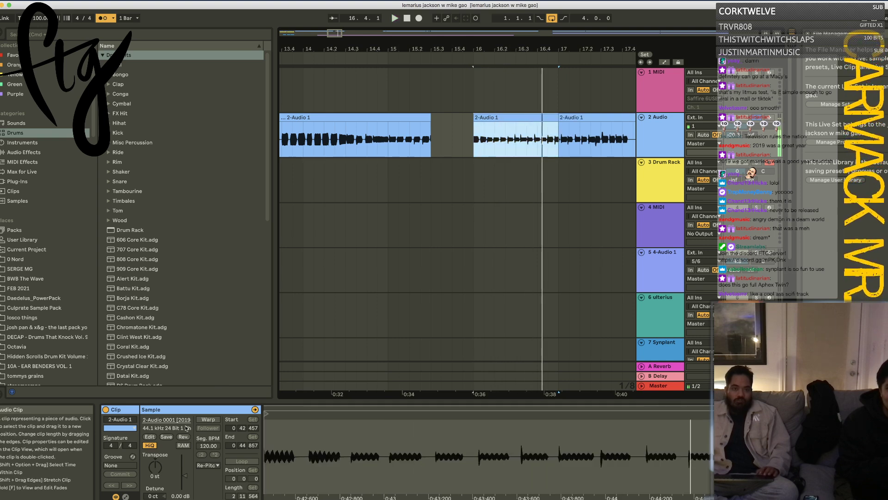
Step: Transpose the clip at bar 16 to -3 semitones and set the project tempo to 133 BPM
left_click_drag(155, 466, 155, 478)
mouse_move(41, 18)
left_mouse_down()
mouse_move(40, 9)
mouse_move(40, 16)
left_mouse_up()
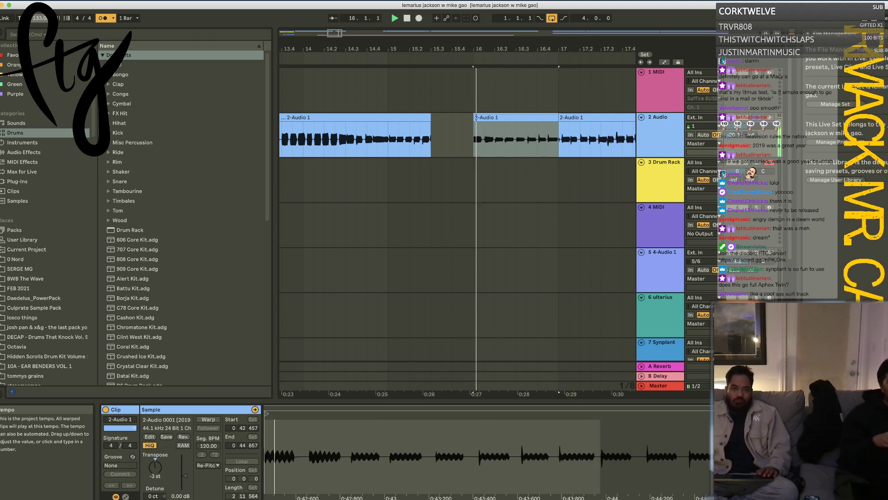
Step: Extend the end of the clip at bar 16 to bar 18 and duplicate it to fill bars 18 to 20
left_click(554, 118)
left_click_drag(553, 117, 602, 127)
left_click(601, 127)
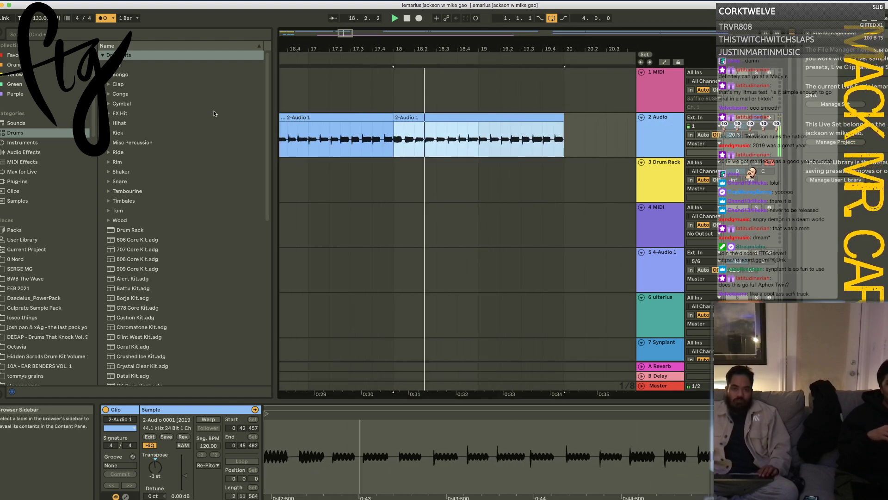
Step: Select both two-bar 2 Audio clips and loop the selection from bar 16 to bar 20 during playback
left_click(333, 139, "shift")
right_click(489, 123)
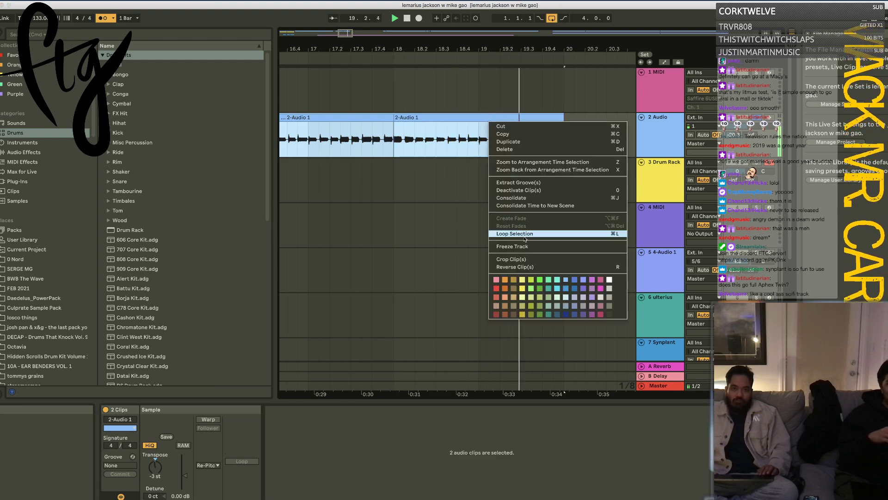
left_click(516, 234)
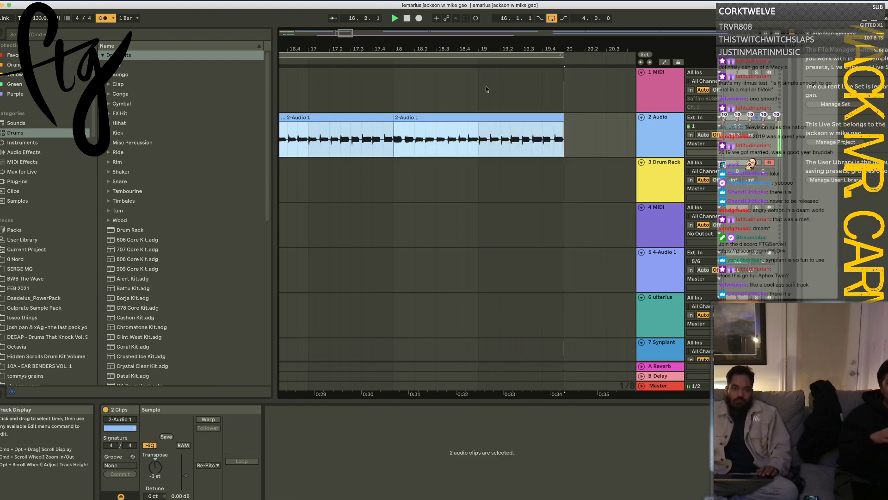
left_click_drag(514, 49, 735, 49)
key("z")
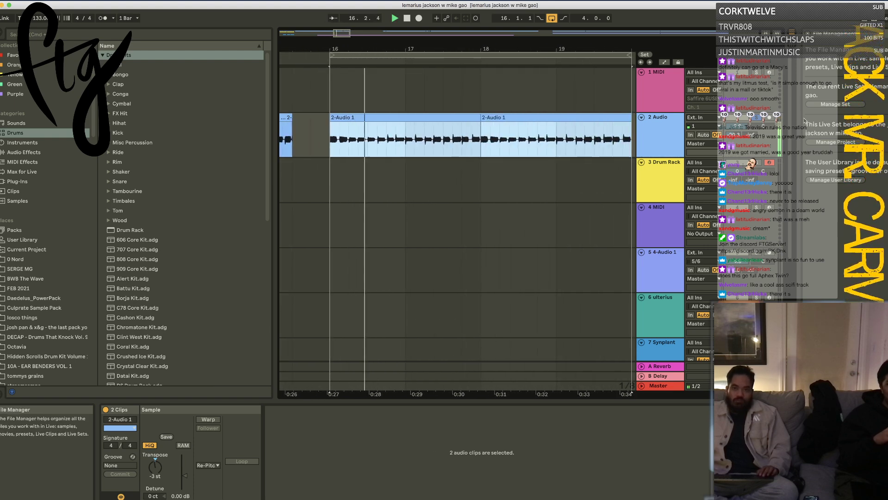
left_click(757, 137)
left_click(757, 165)
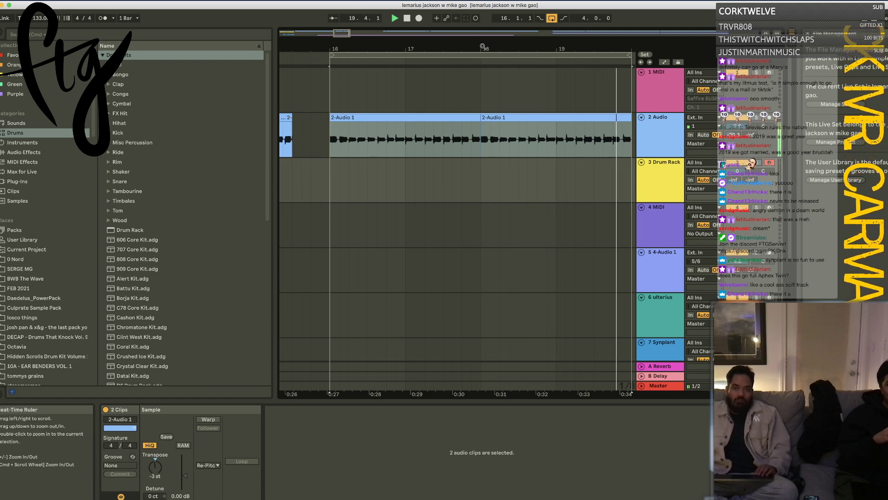
Step: Stop the loop playback and audition the 7-Audio 1 recording from its middle section and from bar 55
left_click_drag(484, 47, 483, 78)
scroll(458, 222, "down", 5)
key("space")
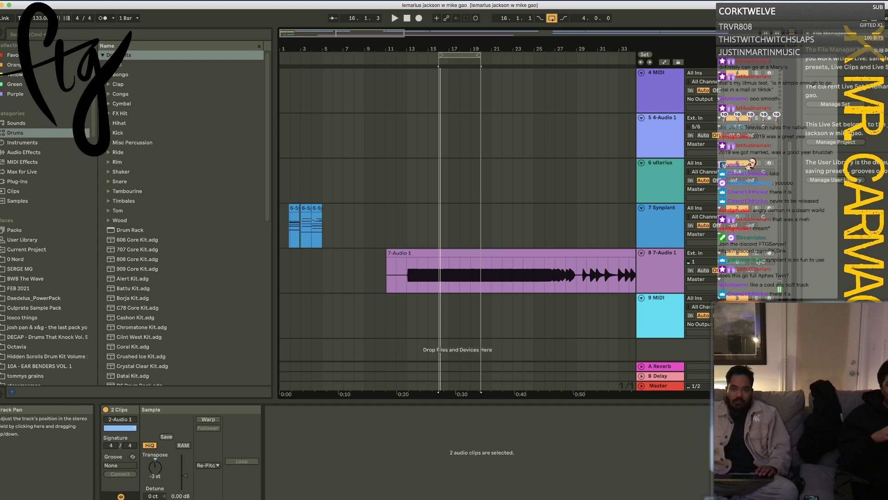
left_click(541, 277)
key("space")
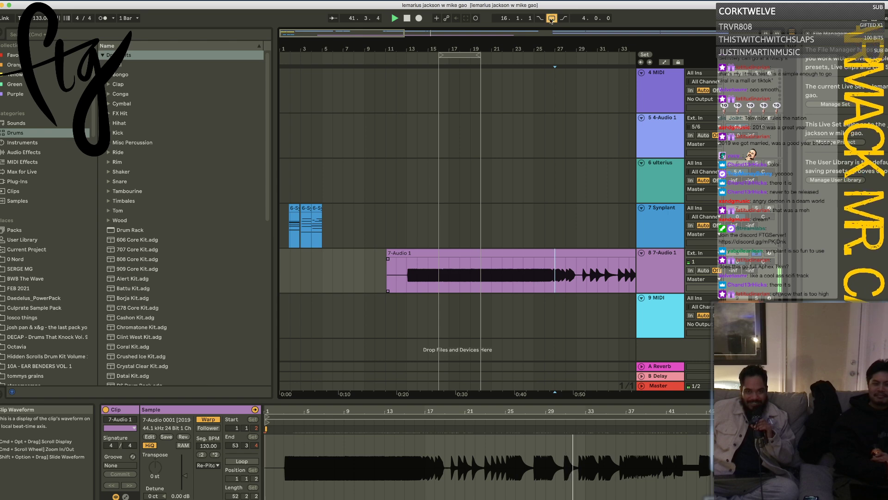
scroll(414, 253, "down", 5)
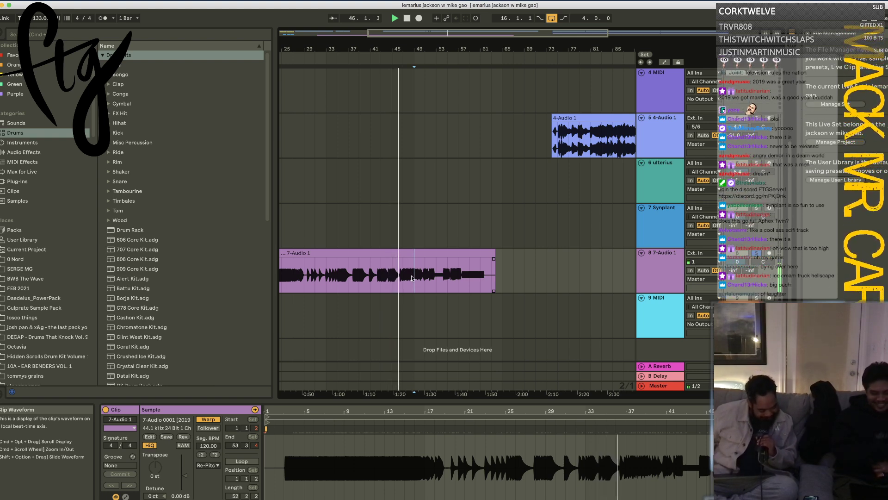
left_click(448, 285)
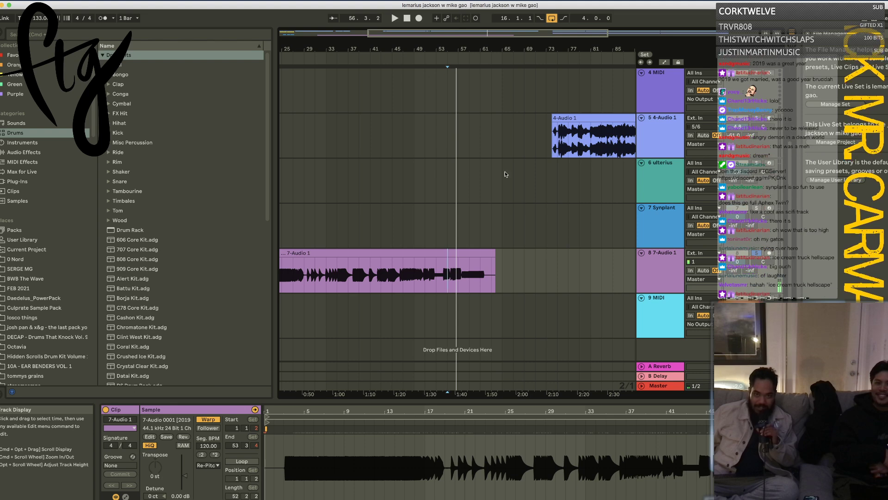
Step: Return to the 2 Audio track and audition its 2-Audio 1 clips from bars 33, 40 and 63
scroll(502, 162, "down", 3)
scroll(492, 141, "up", 5)
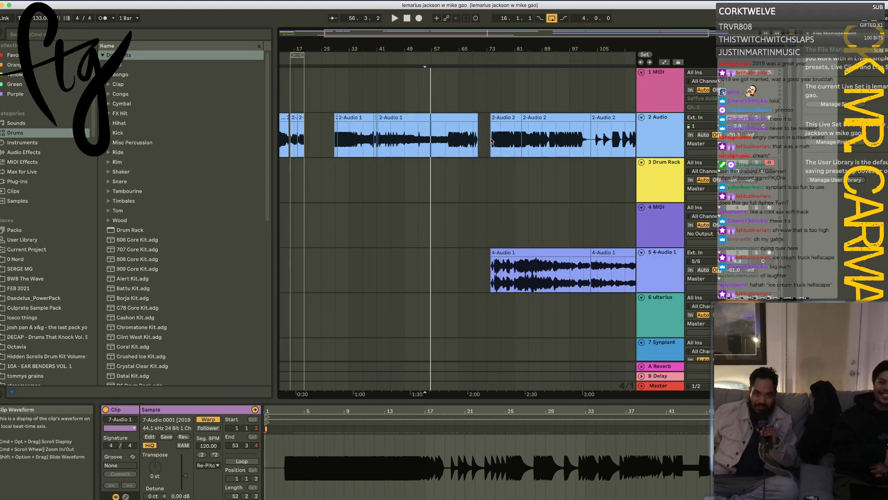
left_click(347, 137)
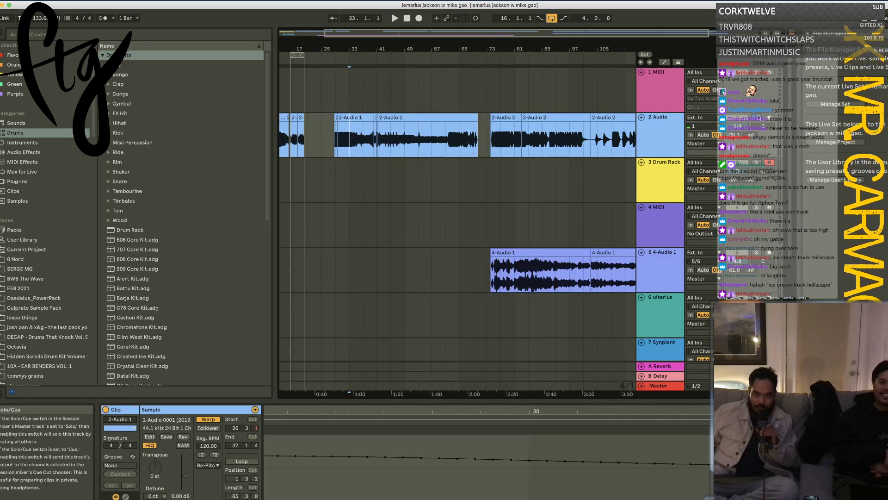
key("space")
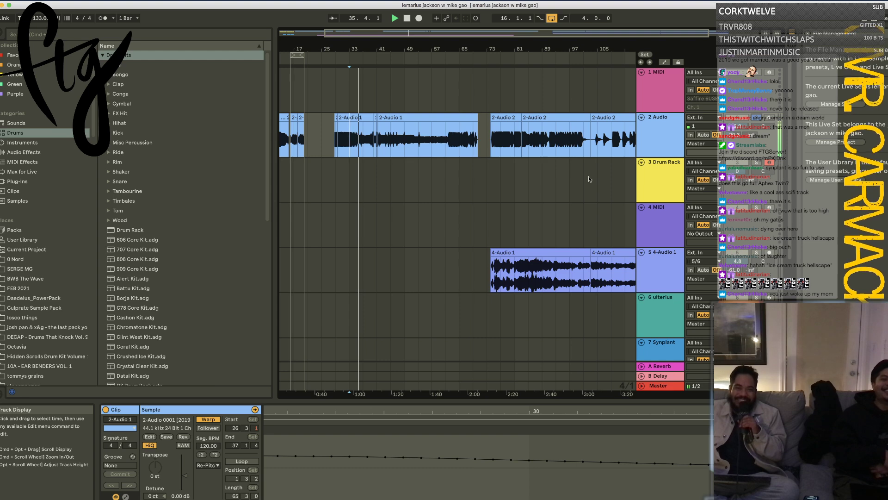
left_click(374, 142)
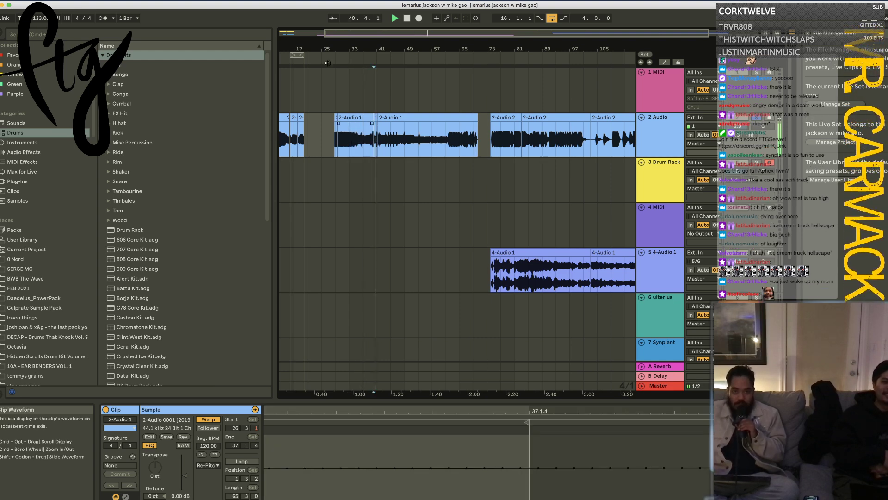
scroll(412, 102, "up", 5)
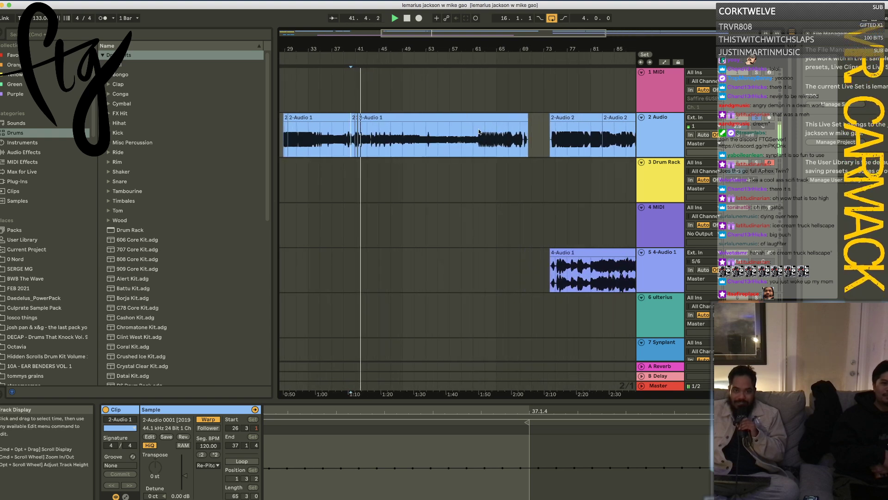
left_click(486, 147)
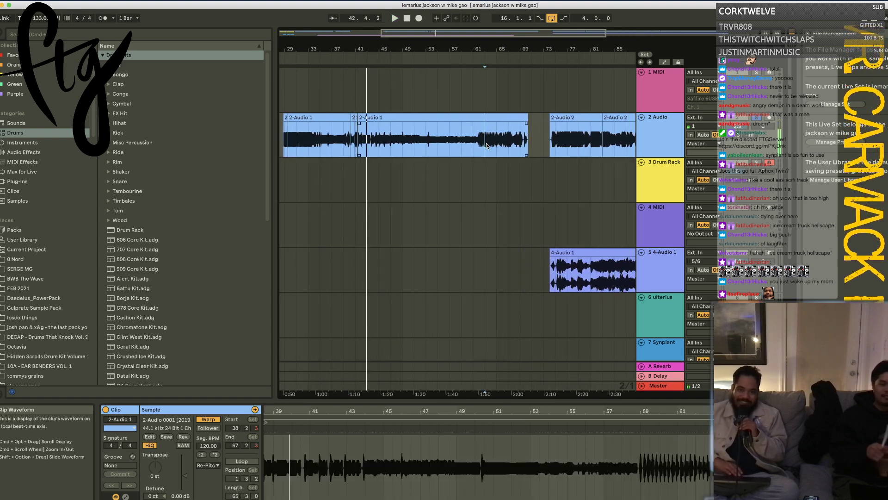
key("space")
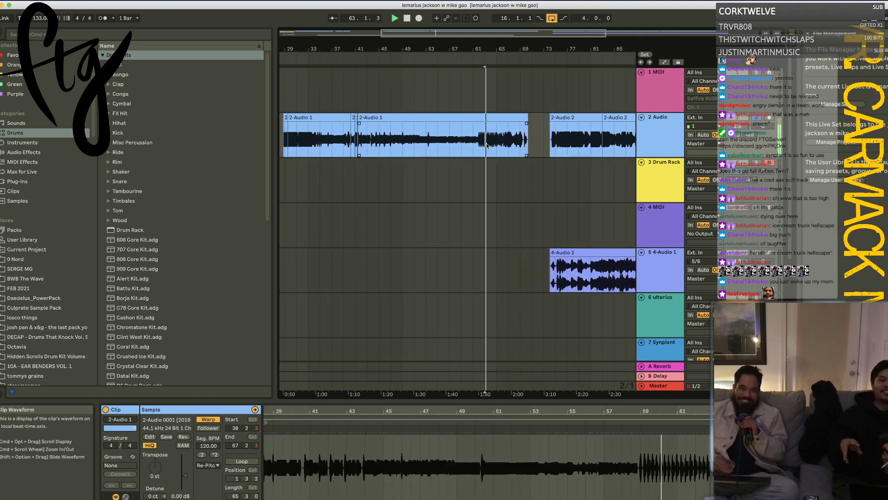
Step: Audition the first 2-Audio 2 clip from bar 77, then the 4-Audio 1 clip from bar 75
left_click(567, 152)
key("space")
key("space")
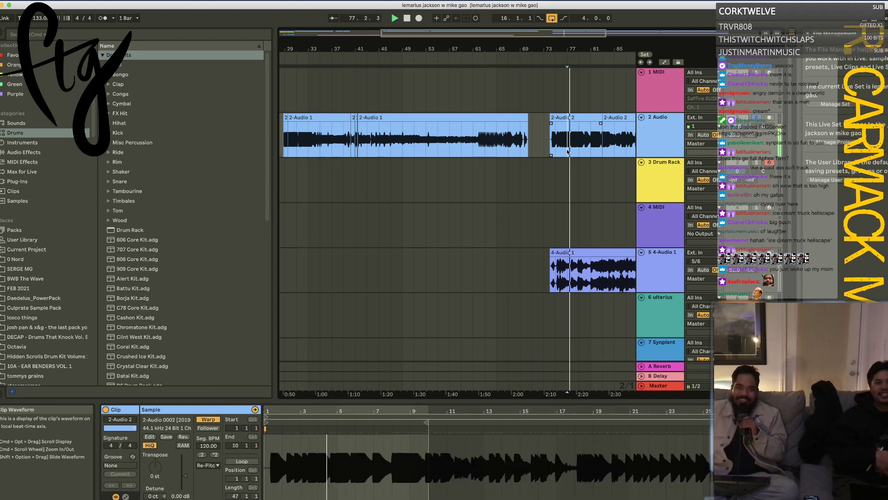
left_click(556, 270)
key("space")
left_click_drag(528, 47, 521, 33)
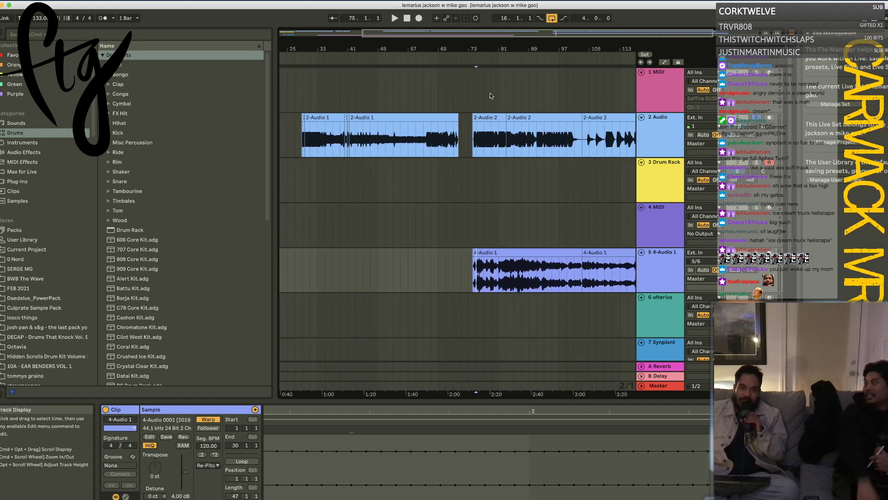
Step: Select the 2 Audio time range from bar 70 across the gap into the first 2-Audio 2 clip and inspect it closely
left_click(488, 139)
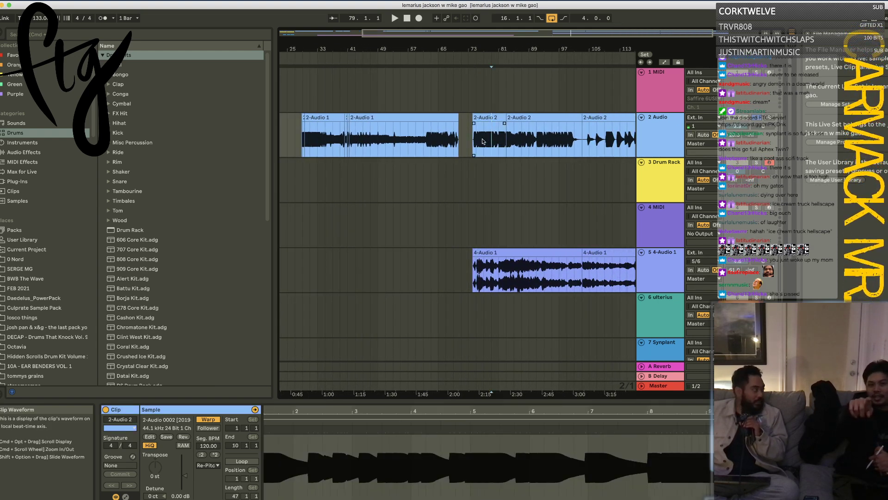
mouse_move(475, 141)
left_mouse_down()
mouse_move(494, 142)
mouse_move(462, 140)
left_mouse_up()
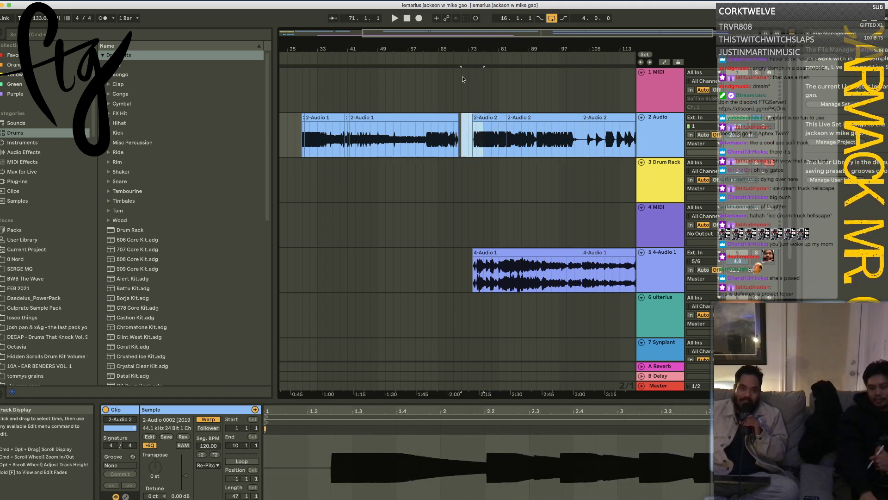
left_click_drag(460, 49, 465, 140)
left_click(458, 141, "shift")
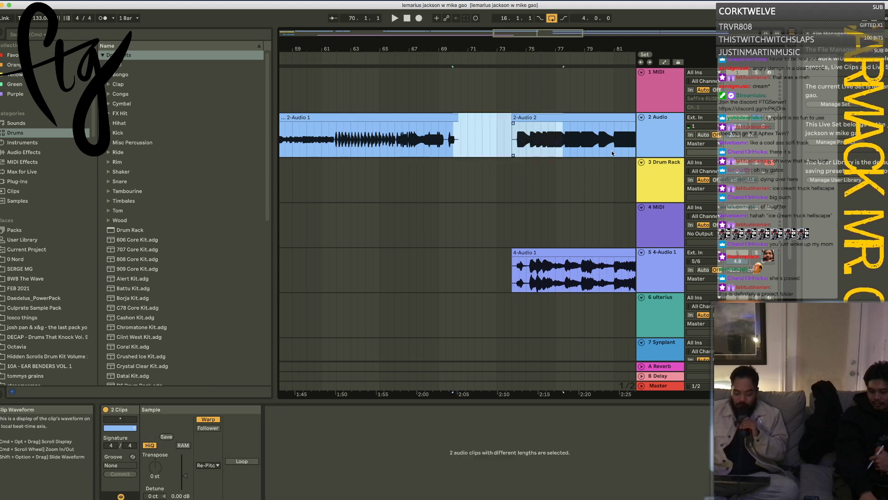
Step: Audition the 4-Audio 1 clip together with 2-Audio 2 from bar 75, stop it and replay it
left_click(526, 272)
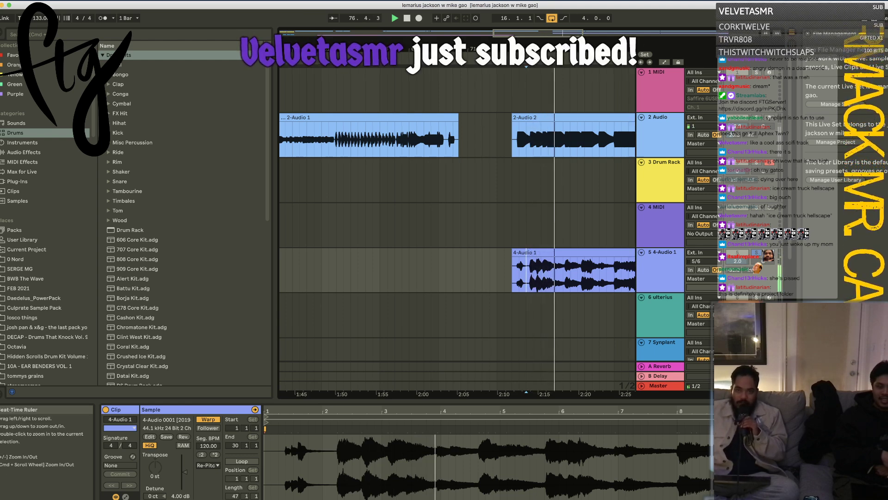
key("minus")
key("minus")
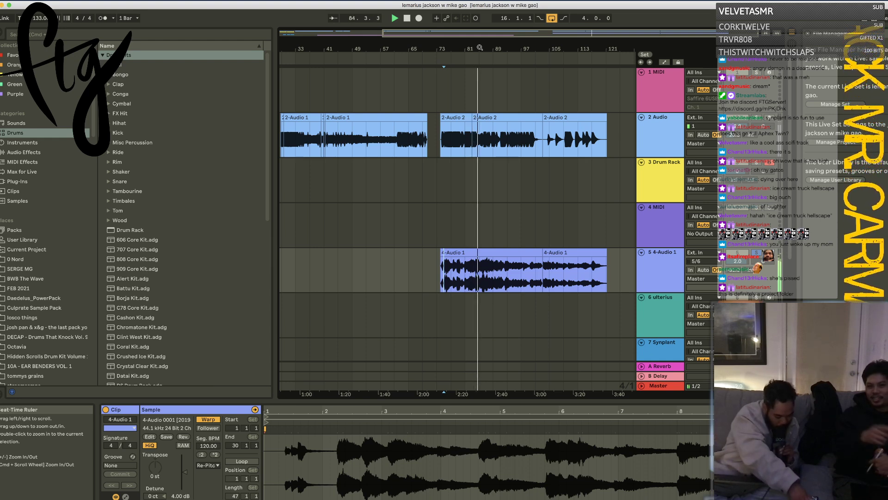
key("space")
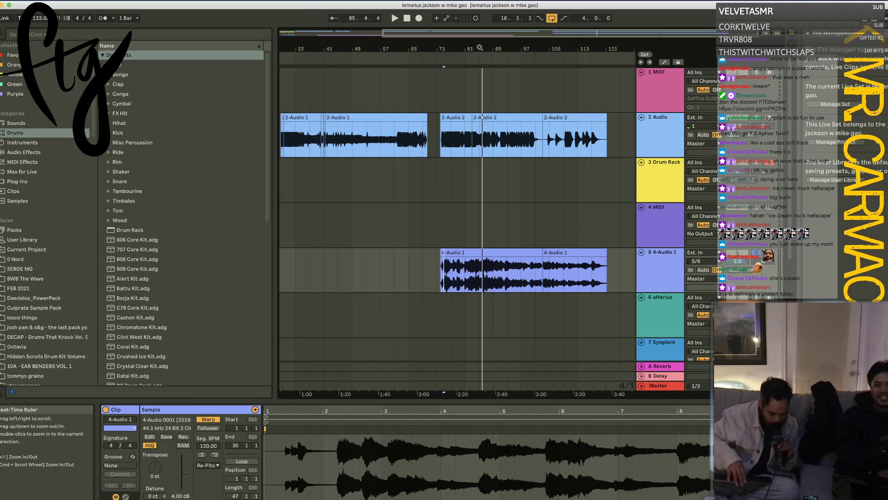
key("space")
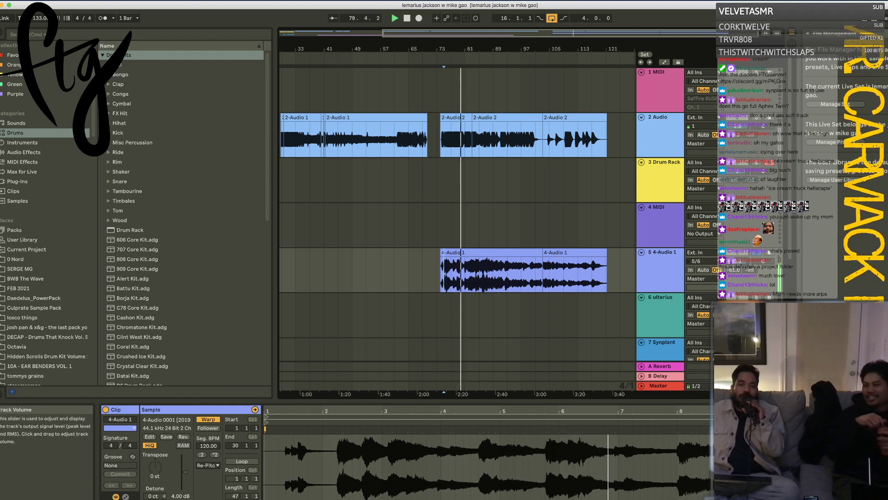
Step: Audition the 4-Audio 1 track from bars 93 and 89, then from its second clip at bar 103
left_click(649, 267)
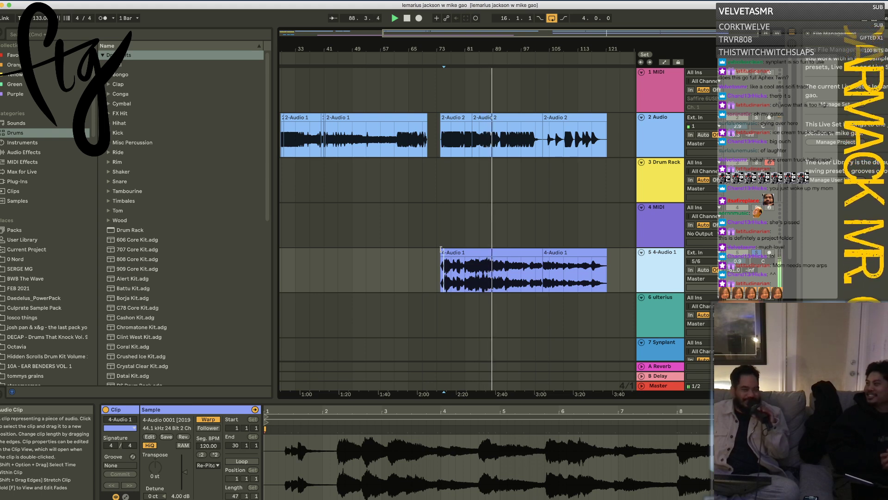
left_click(507, 278)
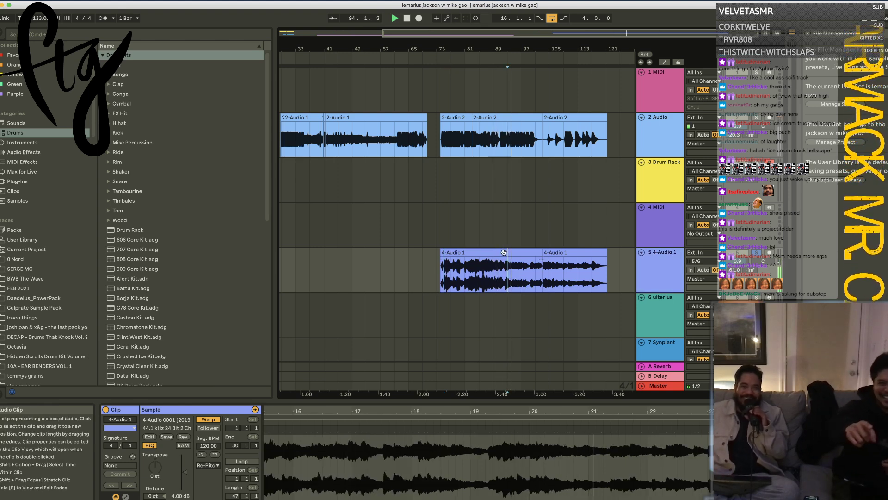
left_click(492, 275)
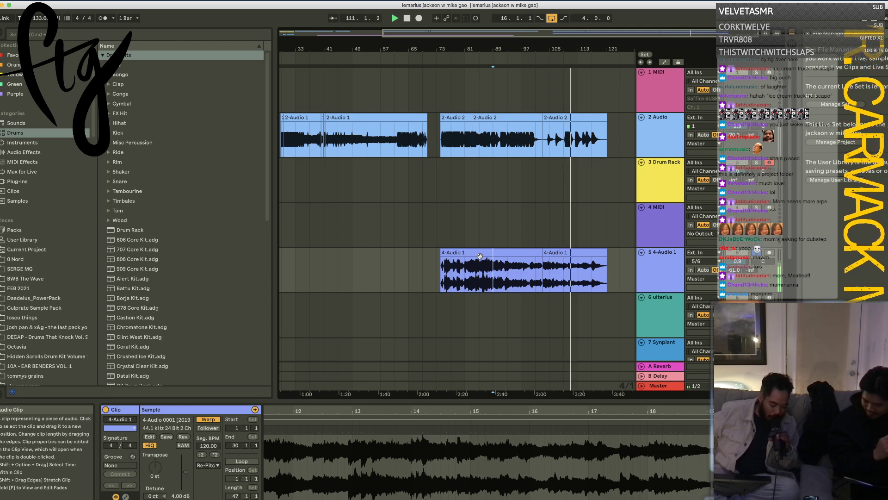
left_click(552, 254)
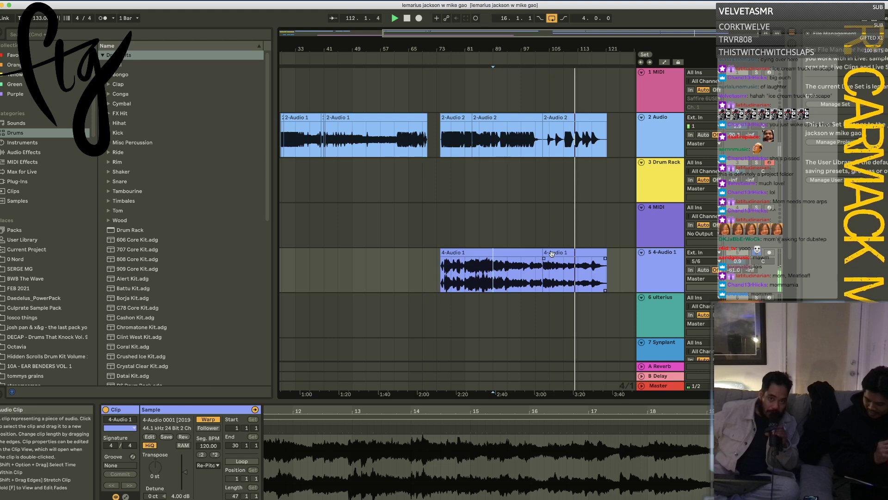
left_click(551, 254)
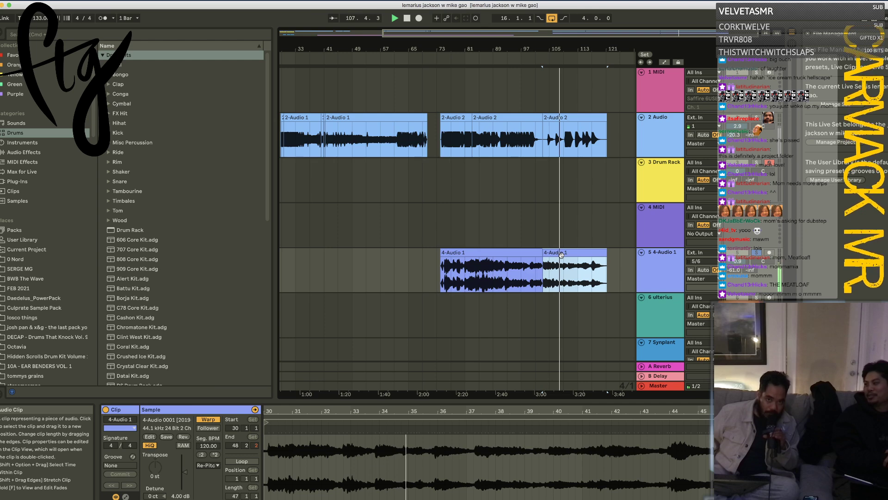
Step: Trim the start of the second 4-Audio 1 clip to 103.1.3, just before its first sound
left_click_drag(560, 49, 559, 88)
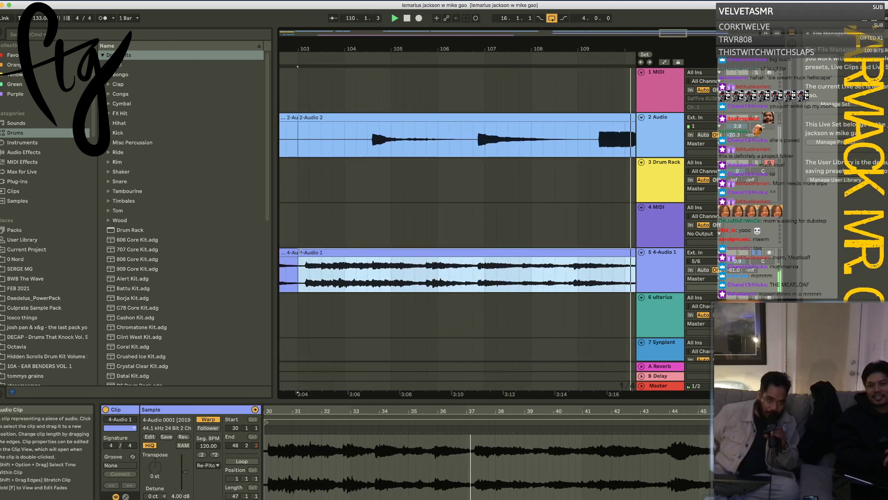
scroll(298, 254, "up", 4)
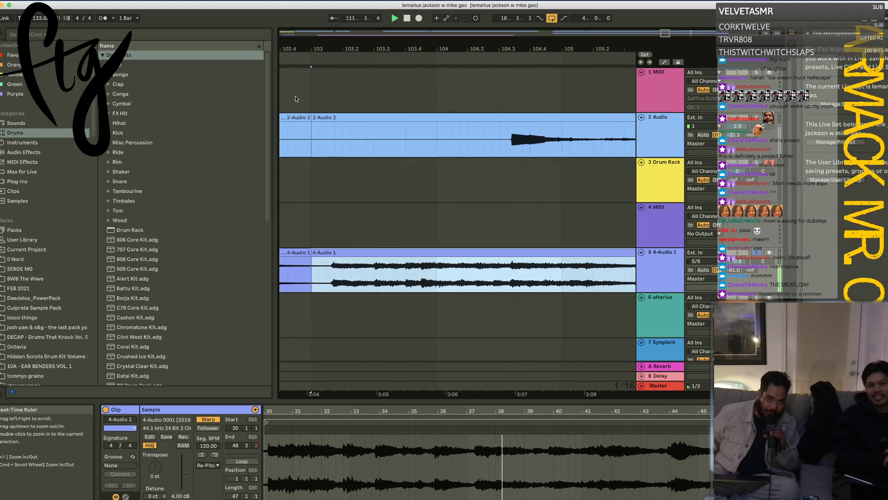
left_click_drag(313, 257, 328, 255)
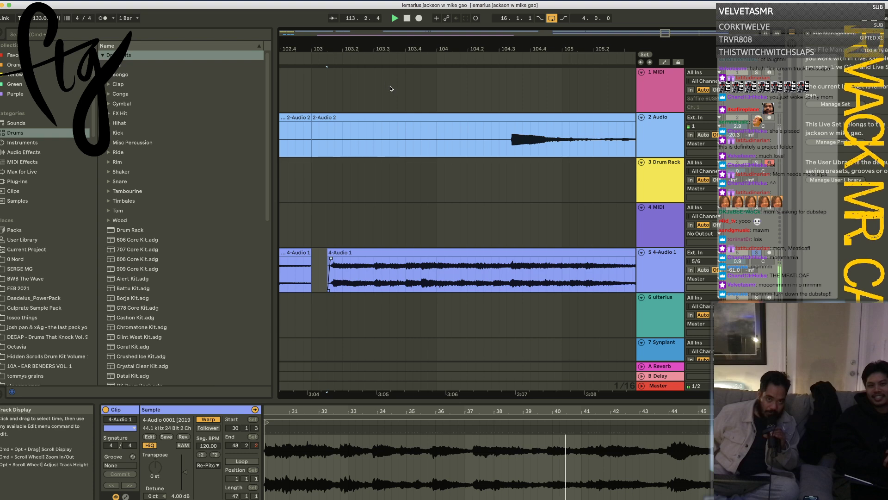
Step: Consolidate the second 4-Audio 1 clip at bar 103, allowing audio to stop, and play the consolidated clip
left_click_drag(411, 55, 410, 48)
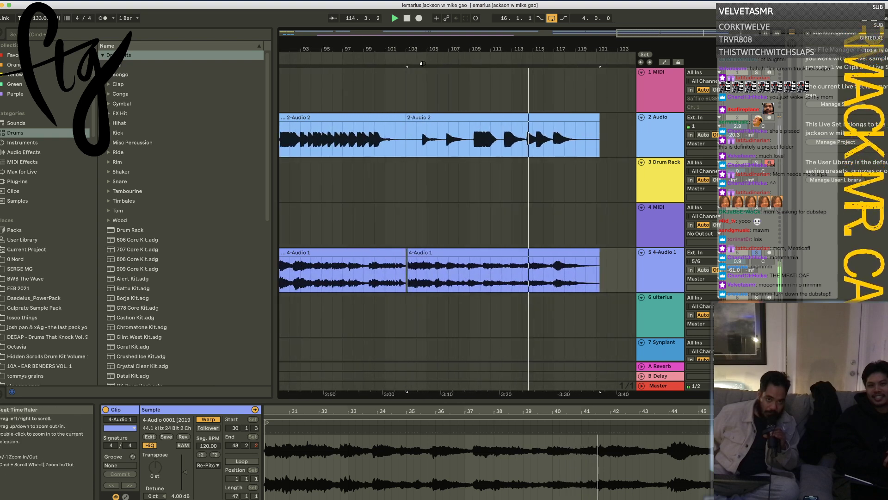
right_click(553, 255)
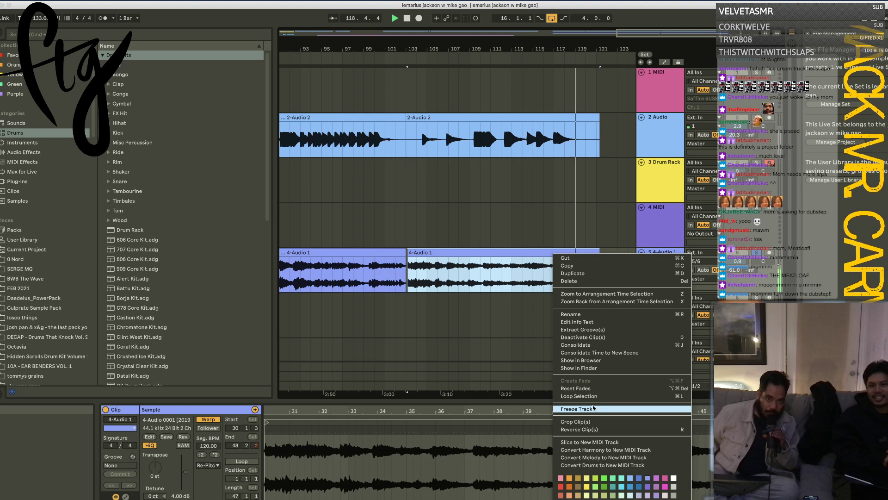
left_click(590, 346)
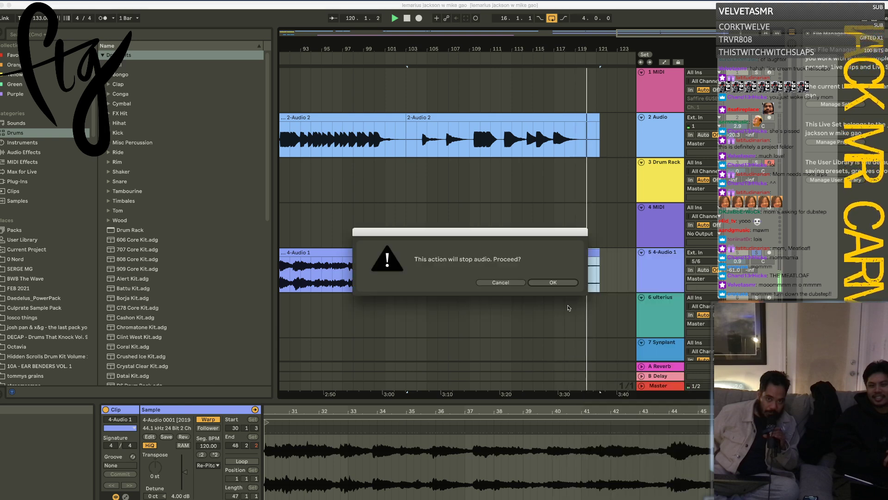
left_click(566, 284)
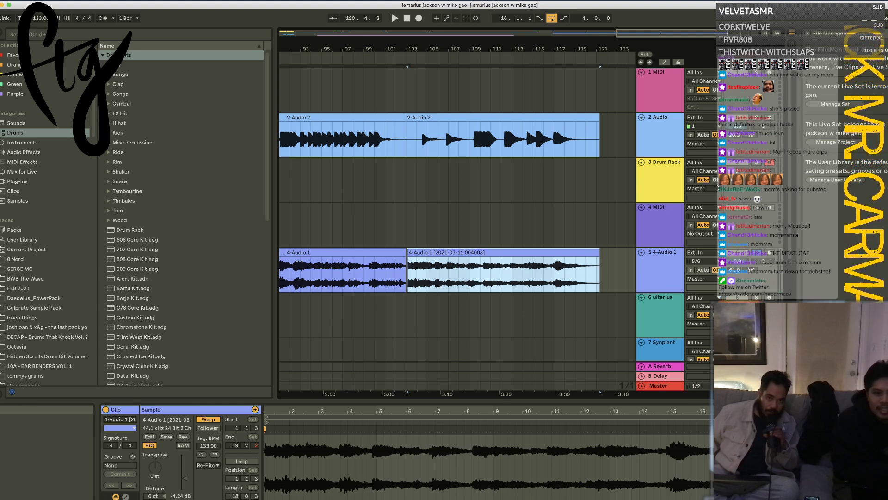
key("space")
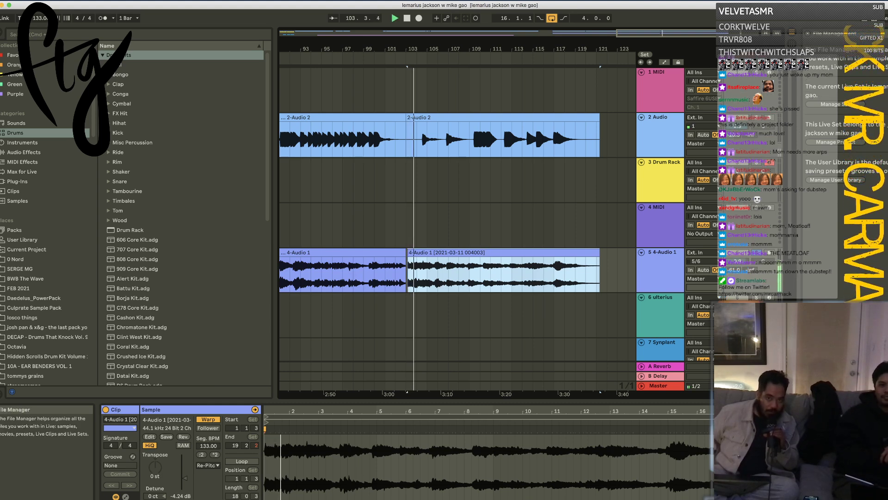
Step: Add an EQ Eight after the 4-Audio 1 track's Auto Filter, dip band 2 in the low mids and set band 3 to 2.50 kHz and 0.37 dB
left_click(673, 263)
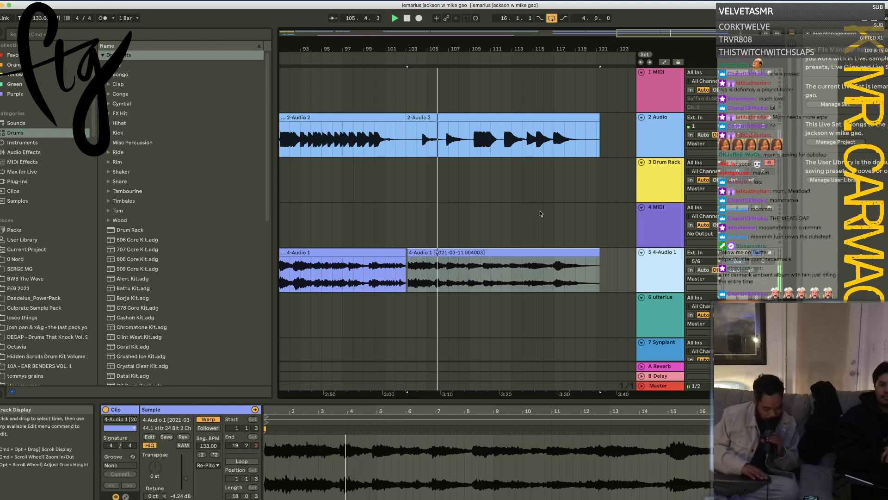
key("shift+Tab")
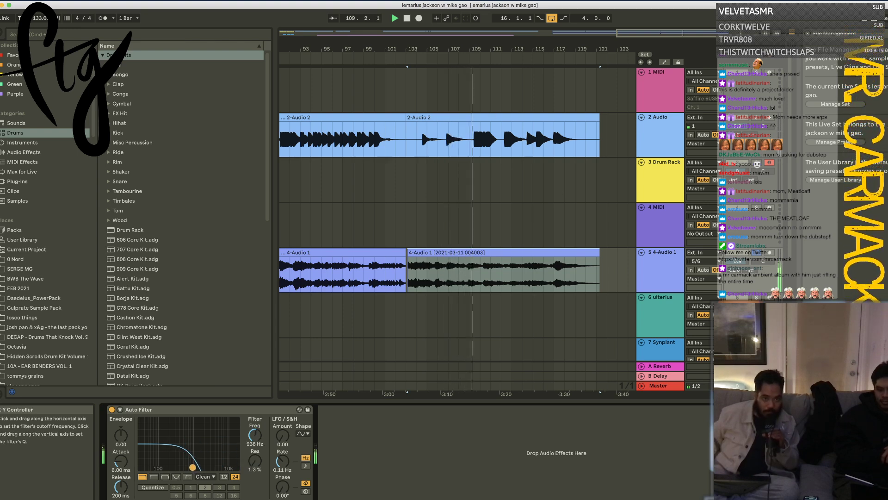
left_click(32, 153)
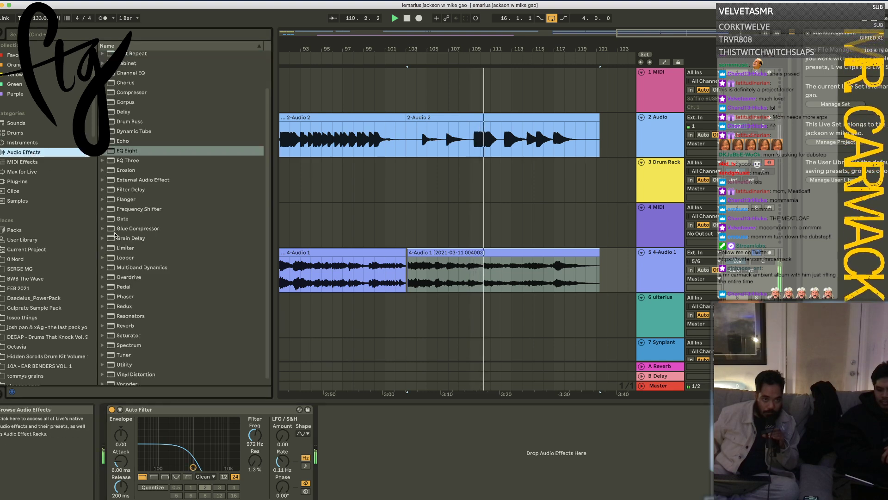
double_click(128, 150)
left_click_drag(420, 448, 416, 459)
left_click(459, 448)
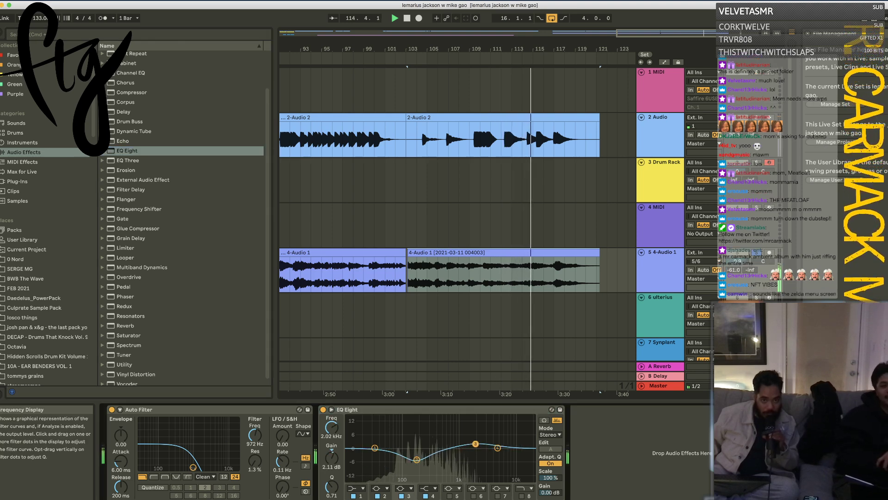
left_click_drag(458, 447, 481, 446)
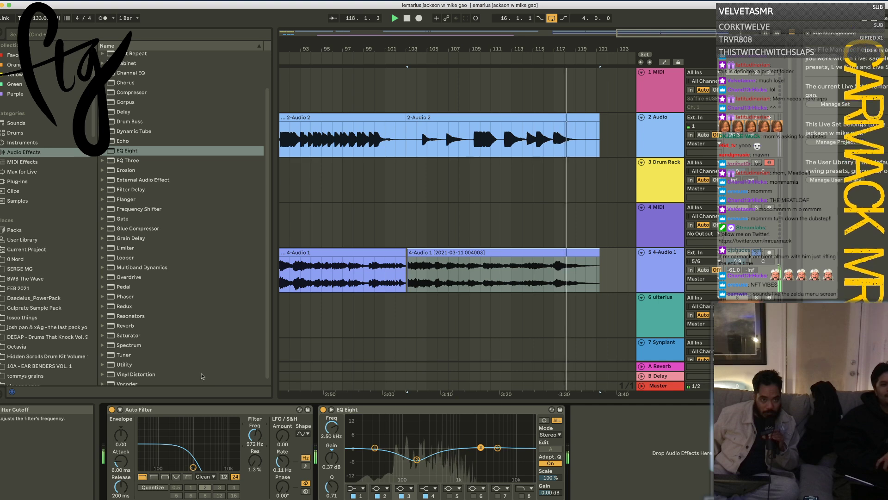
Step: Browse the plug-in list past the UAD effects to the Valhalla DSP vendor folder
left_click(139, 148)
left_click(28, 183)
double_click(139, 303)
scroll(144, 301, "down", 8)
scroll(144, 331, "down", 10)
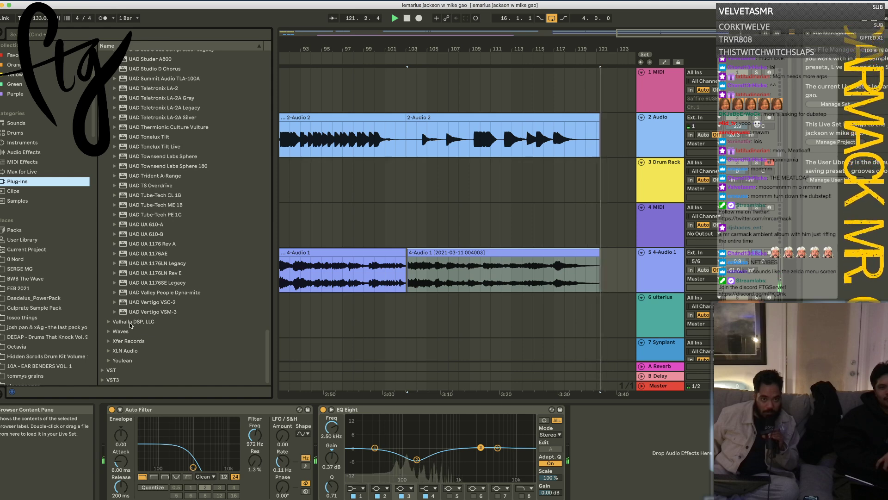
Step: Loop the arrangement over the consolidated 4-Audio 1 clip at bar 103
right_click(510, 253)
left_click(546, 395)
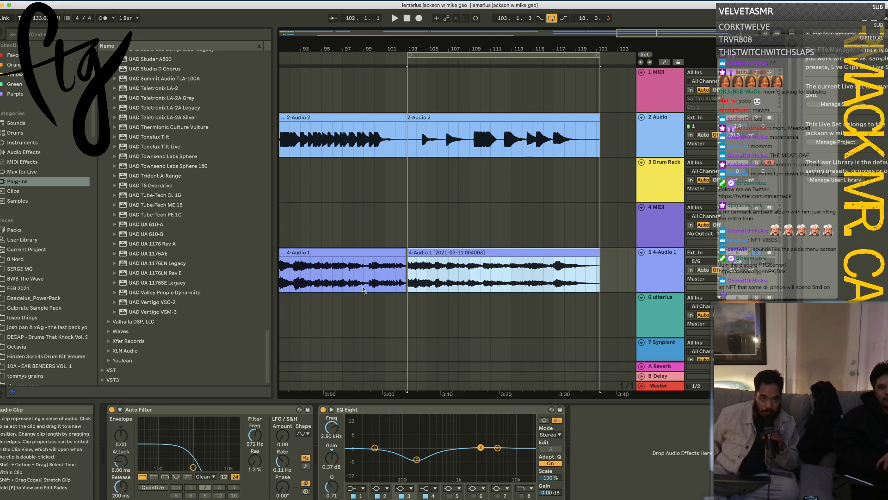
left_click(435, 265)
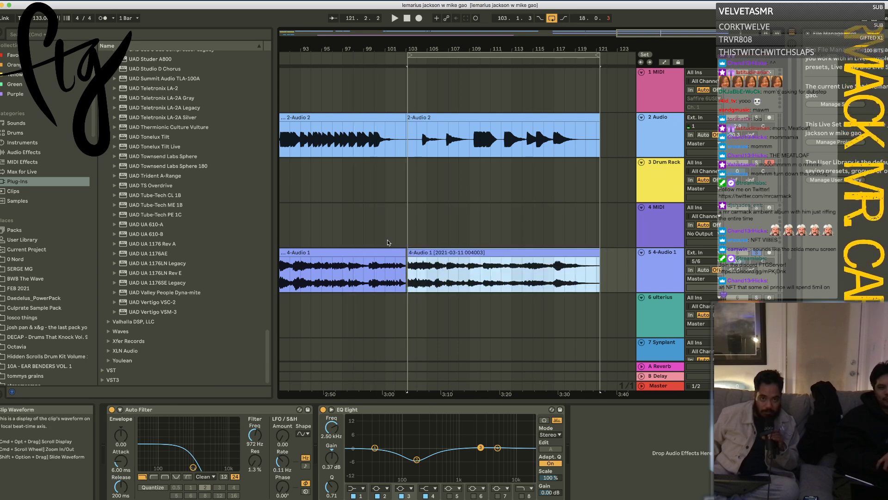
Step: Leave full screen, bring up the NFT folder in Finder and arrange its window beside the narrowed Live window
key("super+ctrl+f")
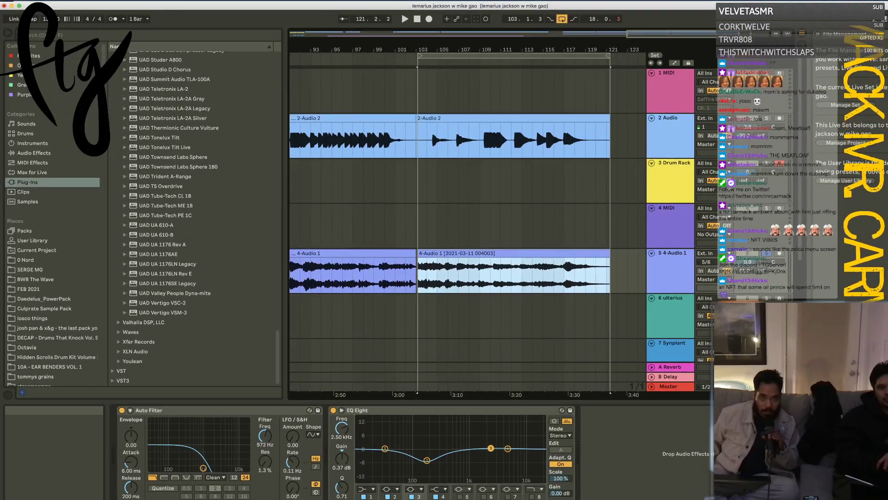
key("super+Tab")
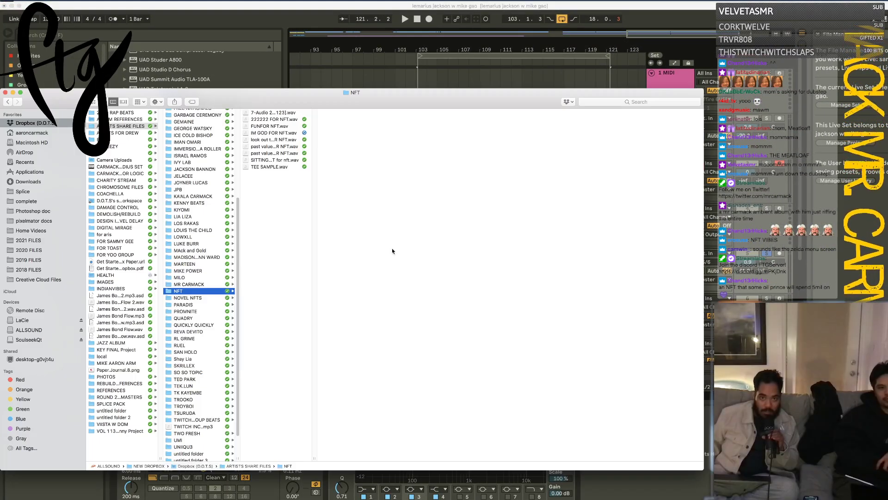
double_click(487, 100)
left_click_drag(793, 165, 804, 171)
key("super+w")
key("super+w")
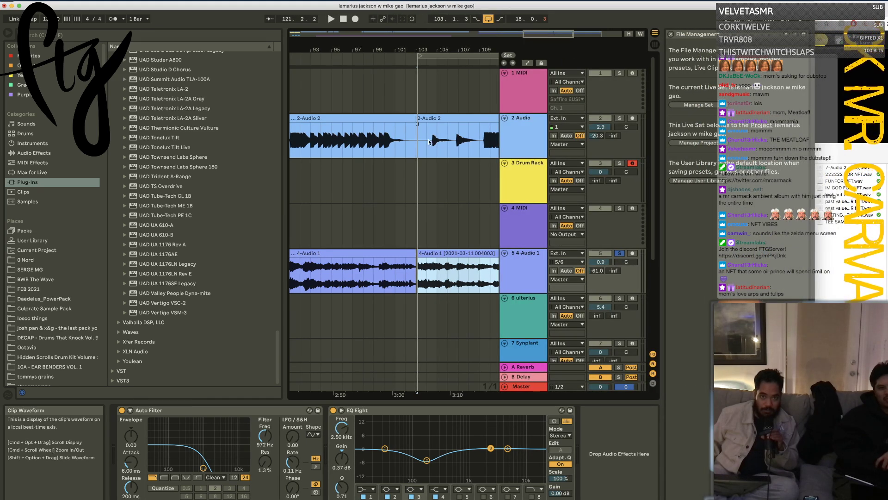
Step: Copy the consolidated 4-Audio 1 clip into the NFT folder, name the file FOR MOMS NFT.wav and return to Live
left_click_drag(451, 264, 837, 274)
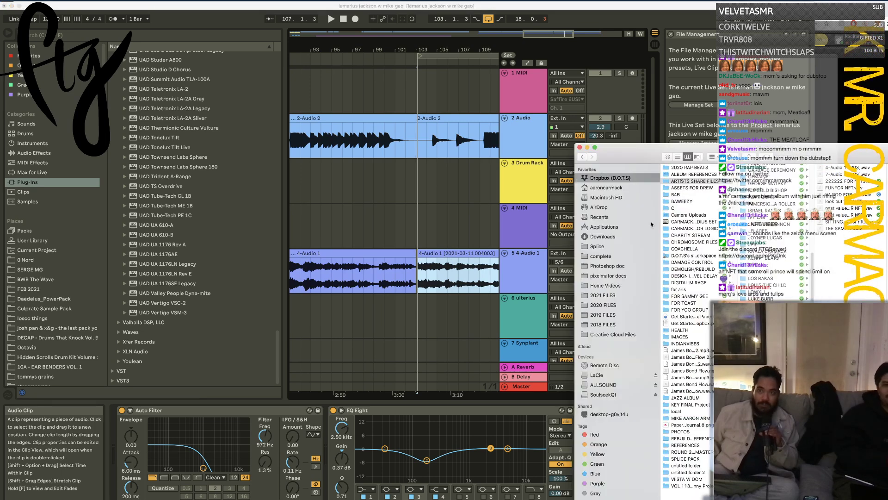
left_click(847, 168)
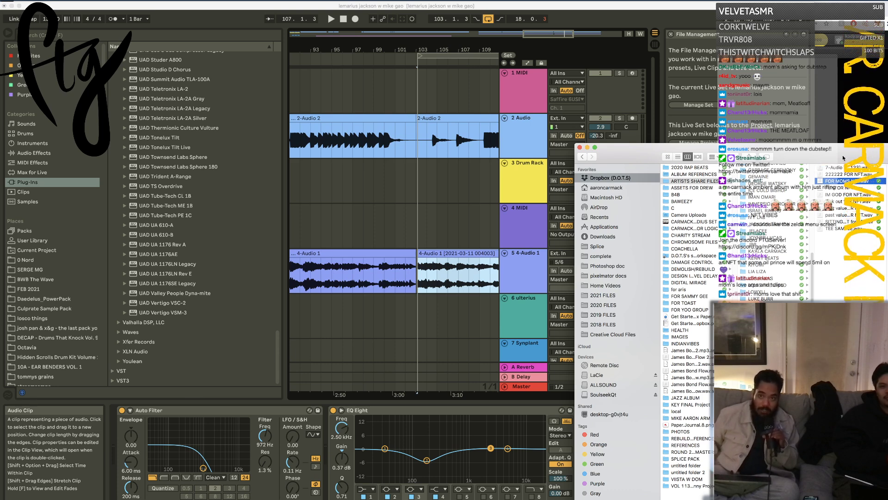
left_click(312, 201)
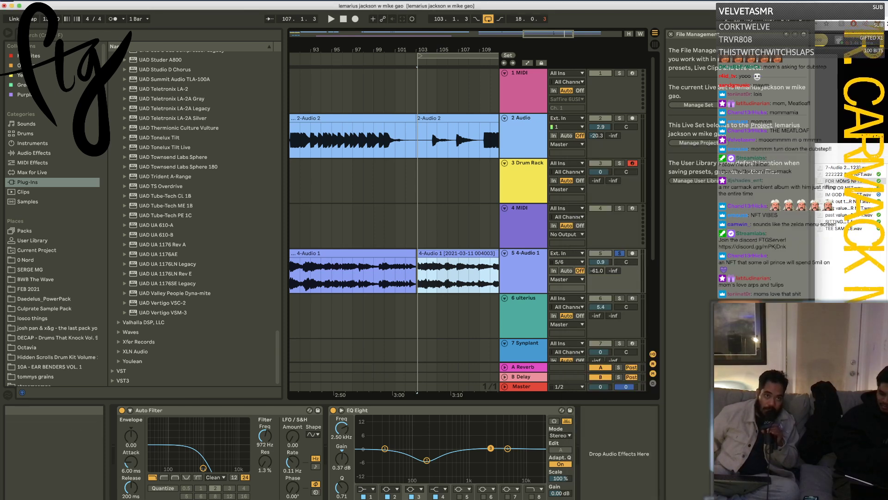
Step: Open the Live Set stooopid.als from its project folder inside the MARCH folder
left_click(45, 1)
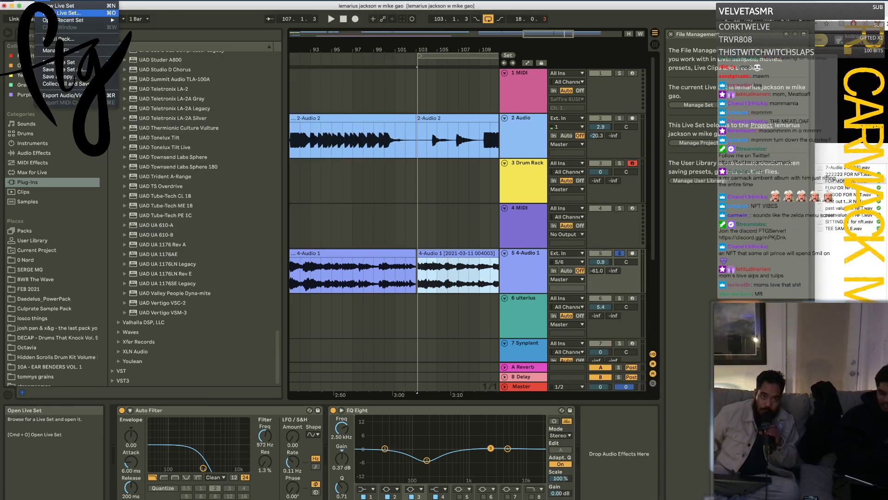
left_click(70, 13)
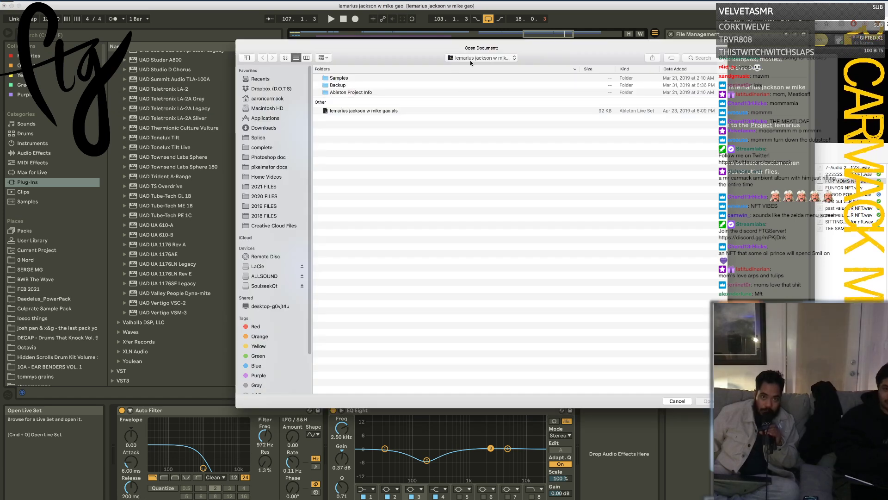
left_click(472, 59)
left_click(478, 69)
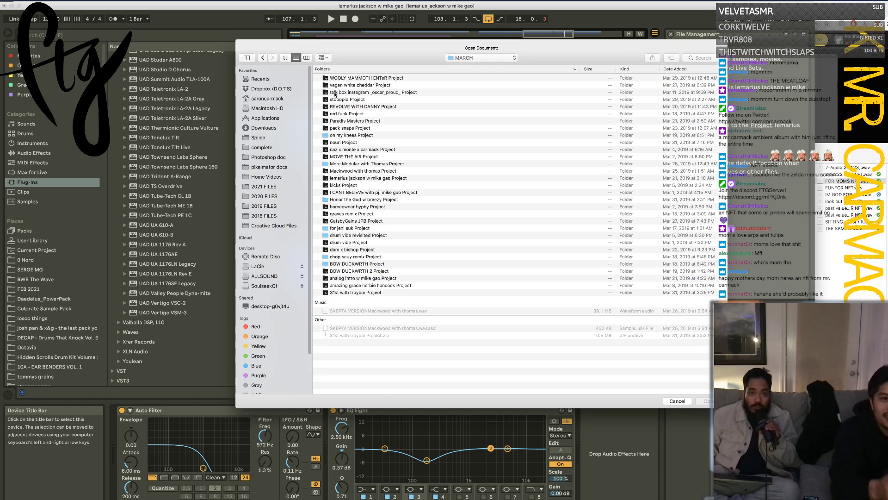
double_click(359, 101)
left_click(353, 110)
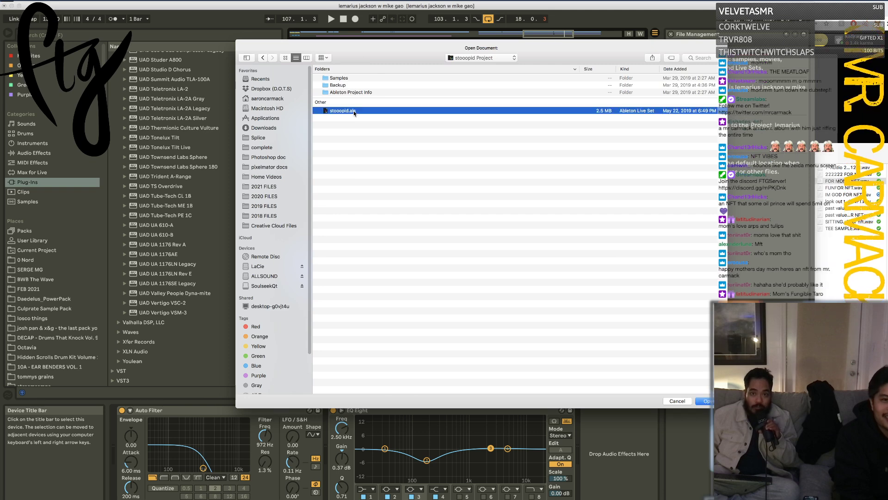
double_click(354, 110)
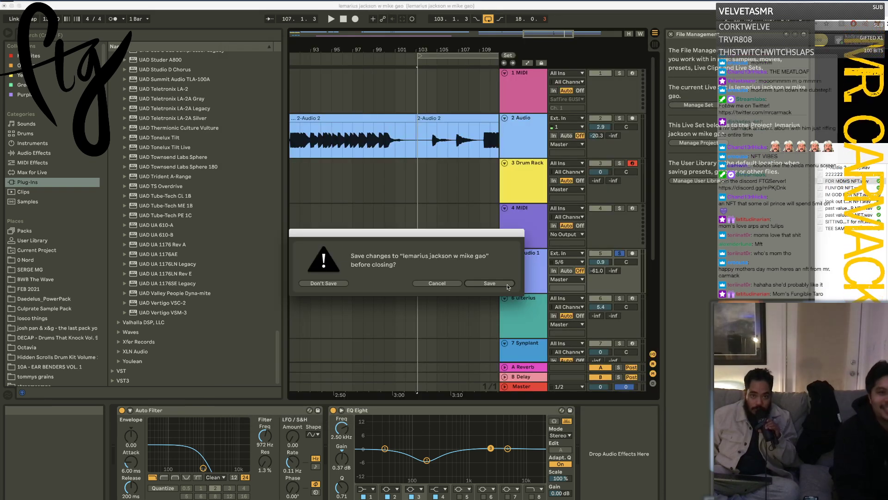
Step: Save the current set's changes as a new file, adding 2 to the end of its existing name
left_click(489, 283)
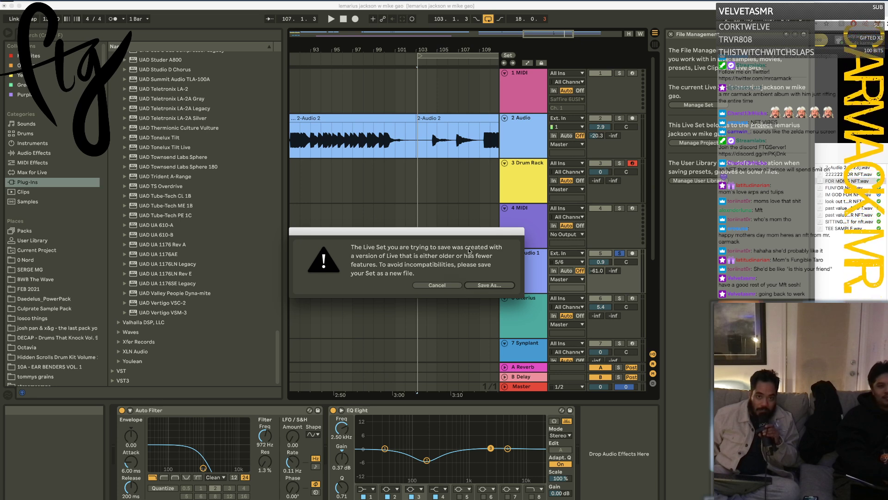
left_click(488, 286)
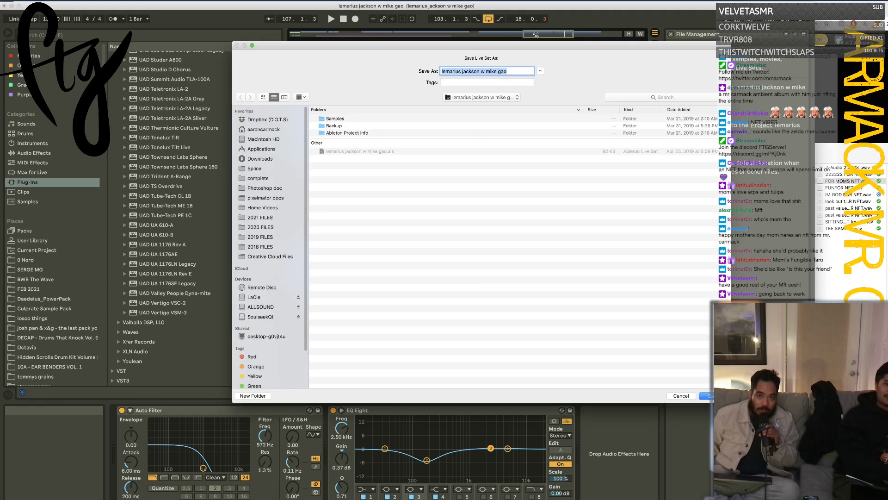
left_click(527, 71)
type("2")
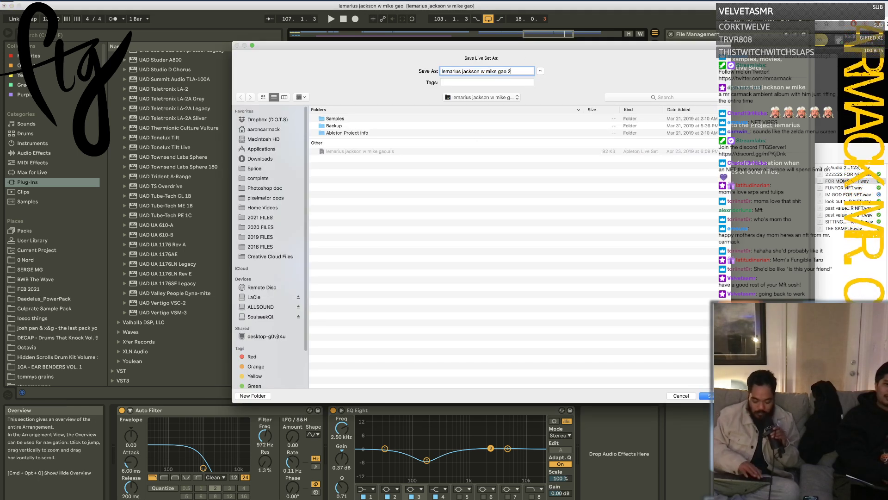
key("Return")
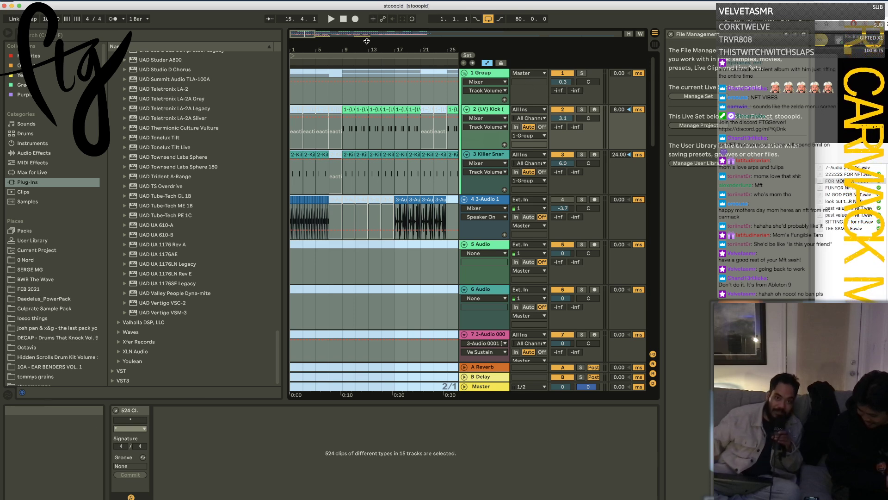
Step: Widen the window for the stooopid set, play its arrangement and bring up the missing media files list
left_click_drag(367, 39, 366, 27)
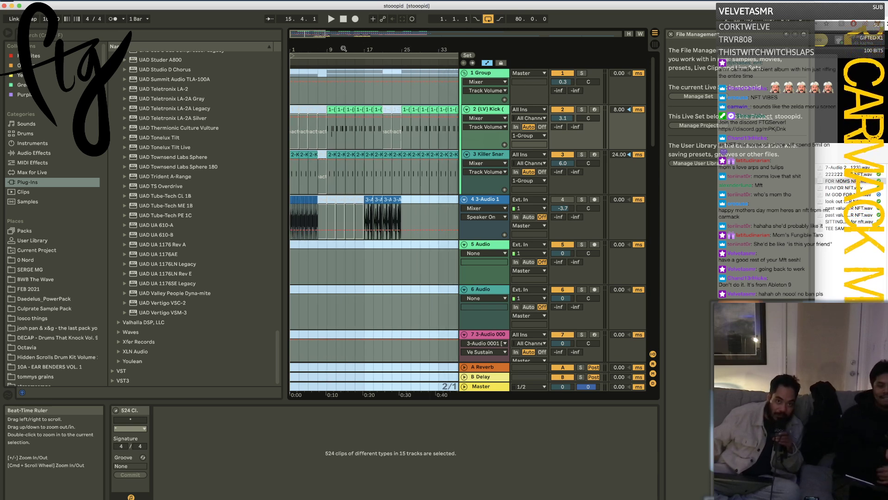
key("super+z")
left_click_drag(815, 104, 887, 105)
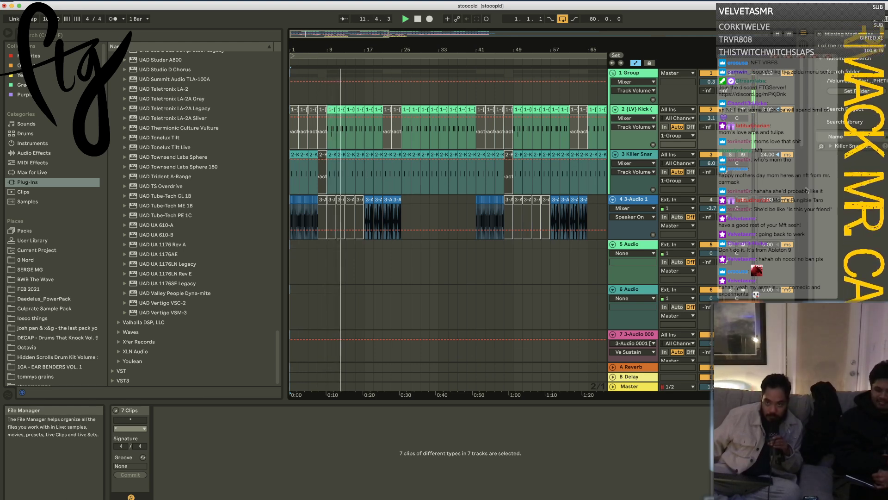
Step: Start a hot-swap for the missing Killer Snare sample and search the computer for KILLER SNARE and KILLER SNARE 05
left_click(821, 146)
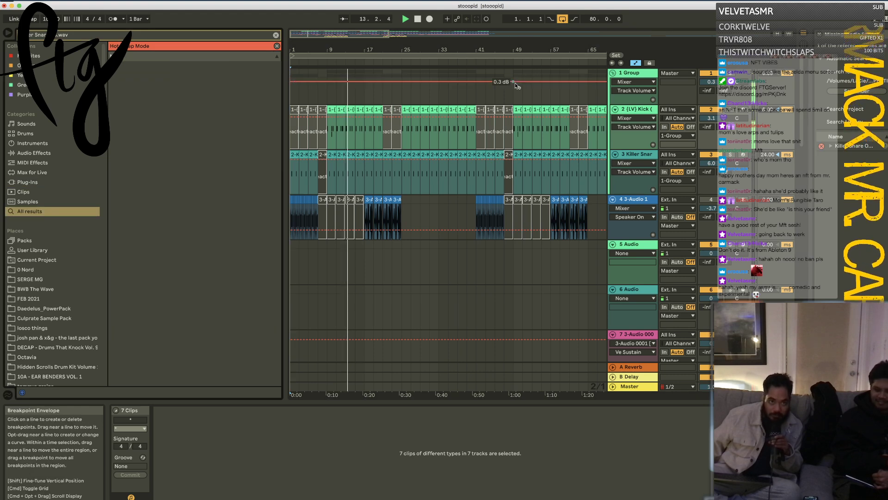
key("super+space")
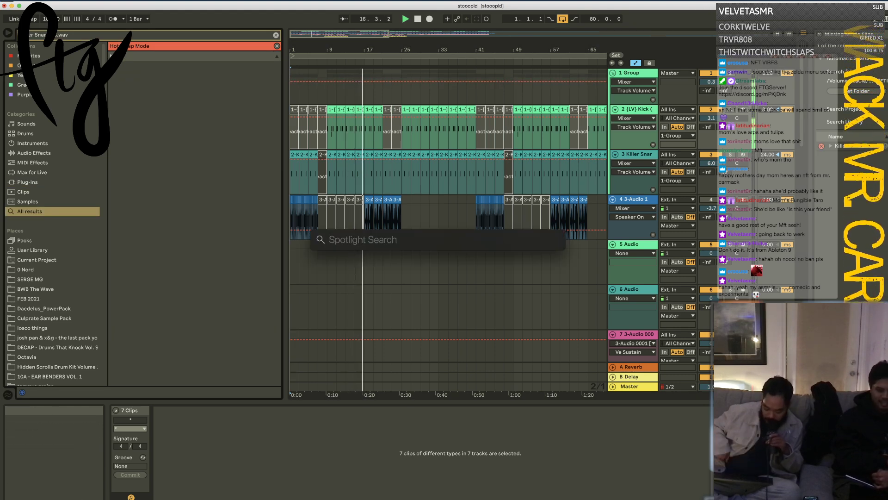
type("KILLER")
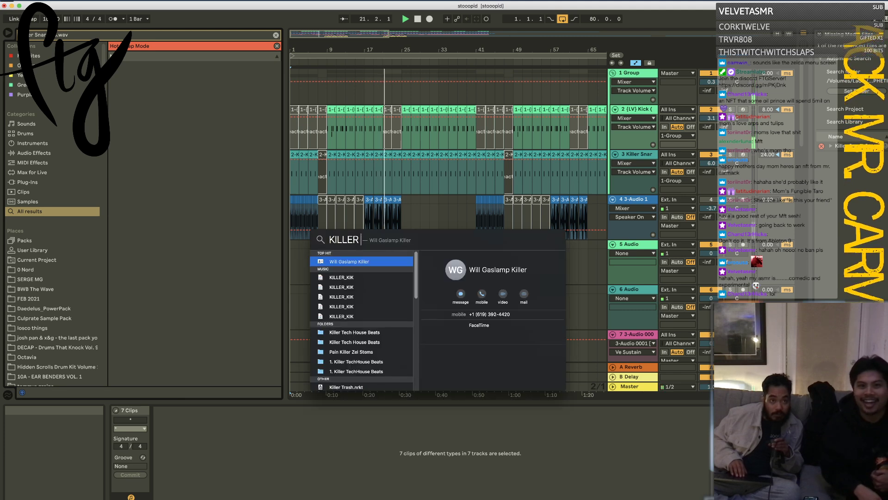
type(" SNARE")
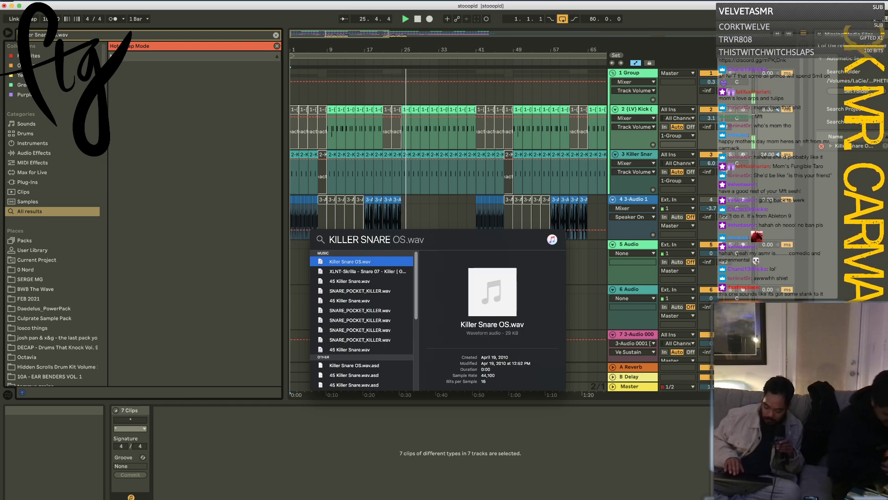
type("05")
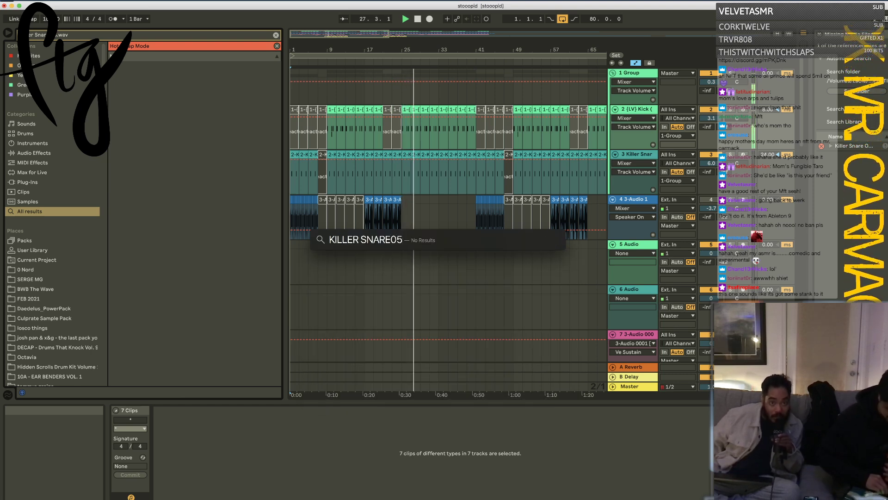
key("Left")
key("Left")
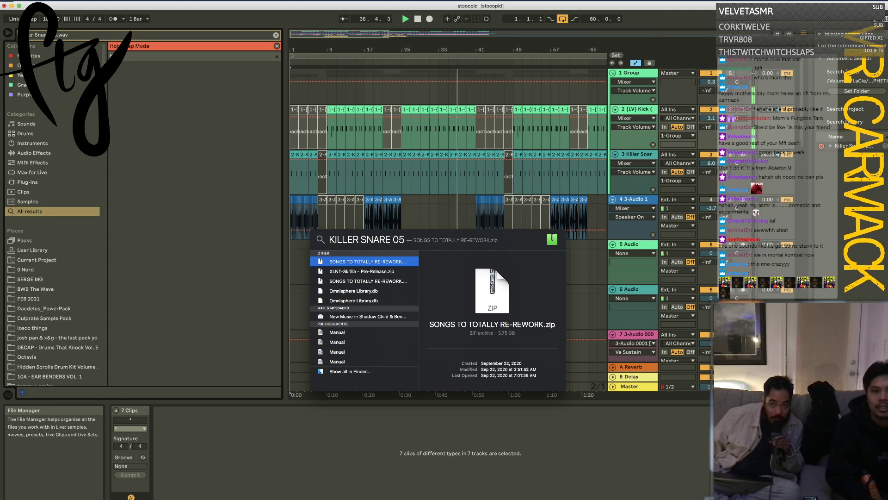
key("Escape")
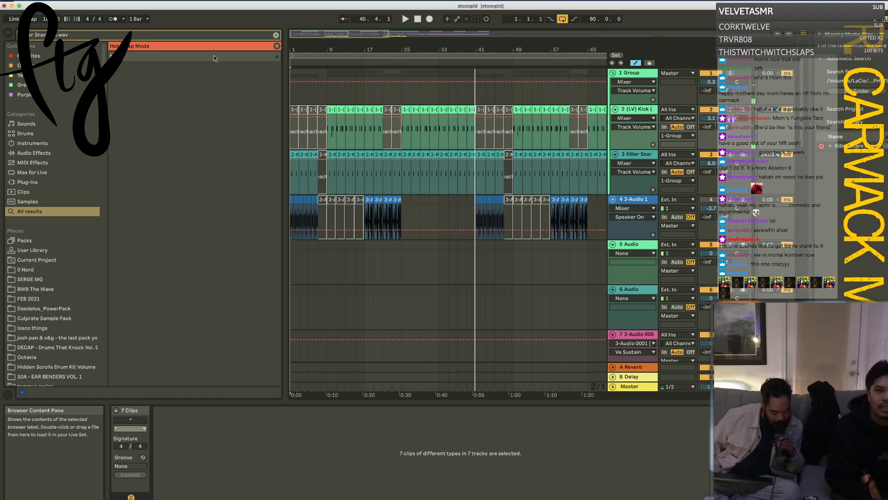
Step: Leave Hot-Swap Mode and check the browser's SERGE MG and FEB 2021 folders for the missing snare
left_click(51, 280)
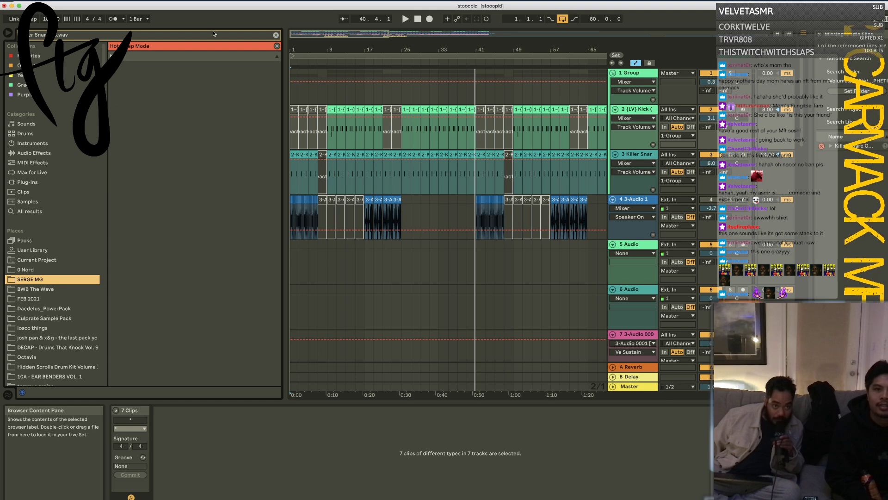
left_click(851, 146)
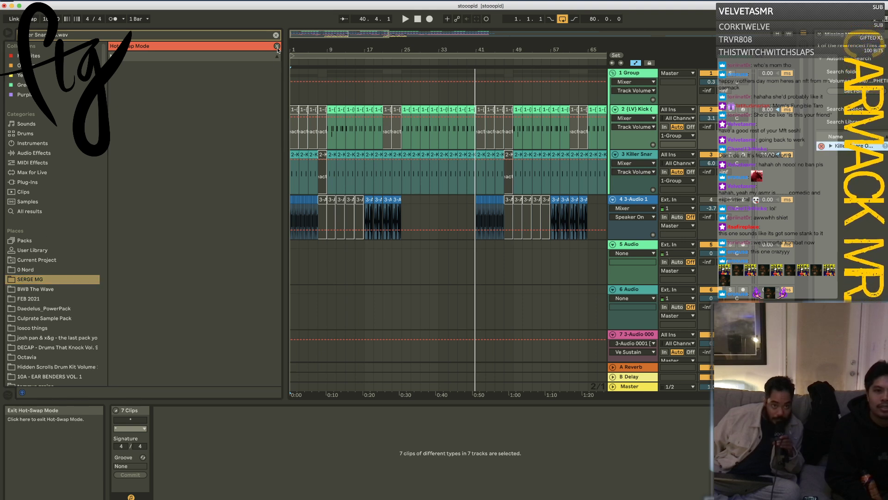
key("Escape")
left_click(48, 310)
key("Up")
scroll(50, 309, "down", 5)
scroll(50, 309, "up", 4)
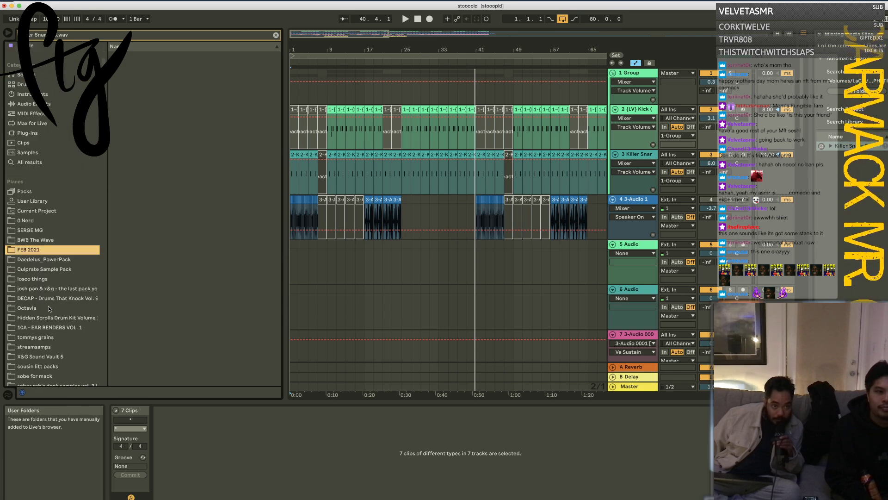
Step: Search all browser results for HYPHY and replace the missing Killer Snare file with Hyphy Clap.wav
left_click(46, 161)
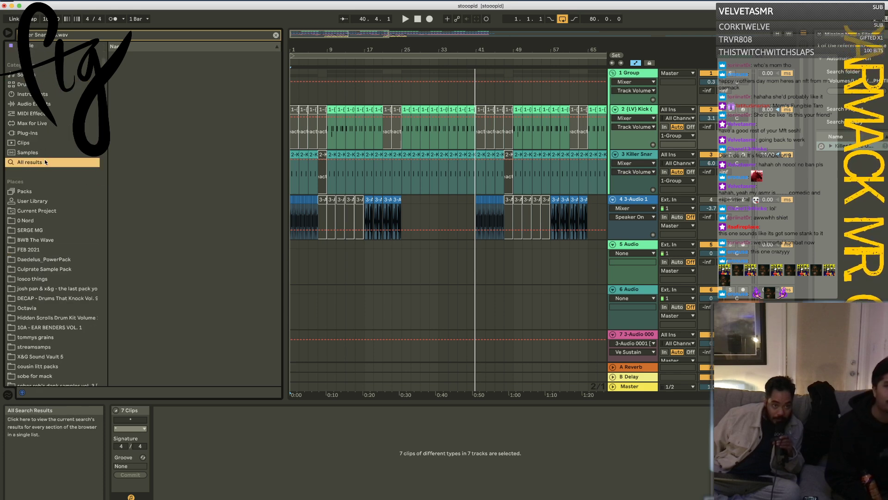
left_click(276, 35)
left_click(262, 36)
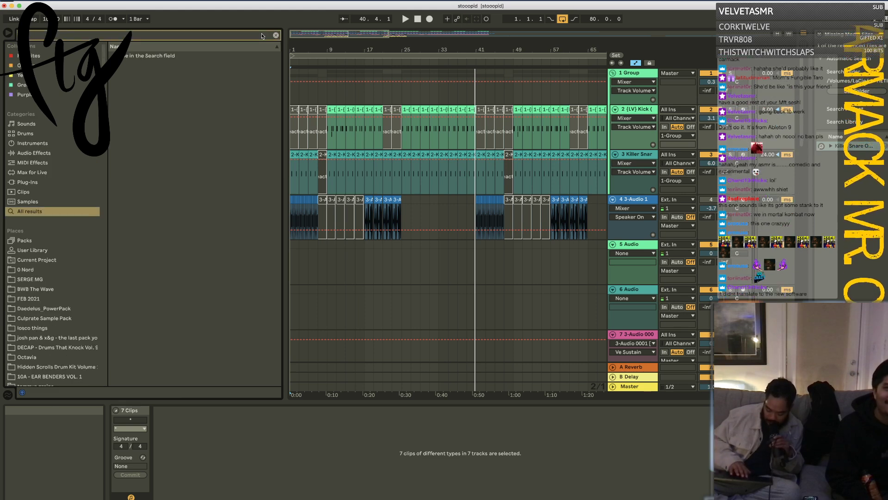
type("HYPHY")
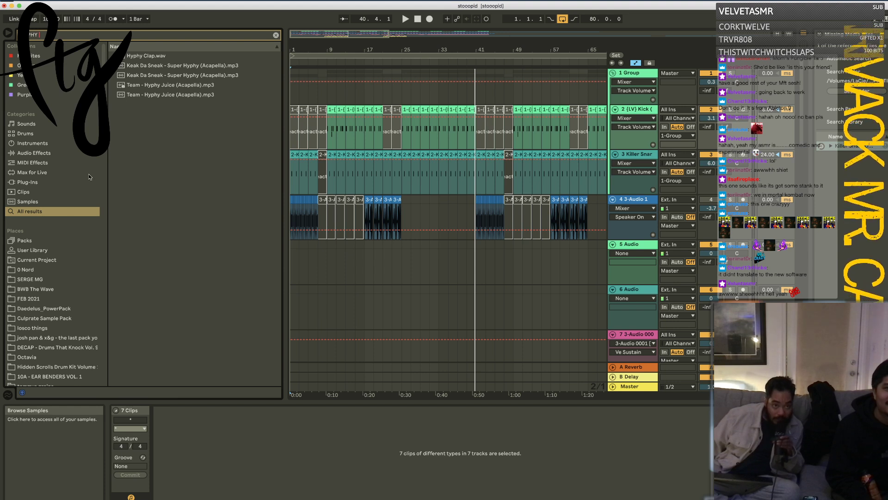
left_click(160, 57)
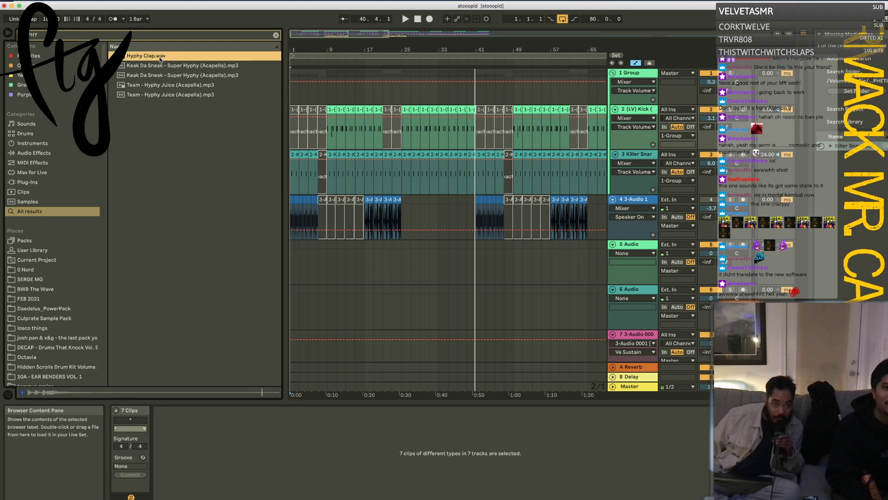
left_click_drag(152, 58, 628, 109)
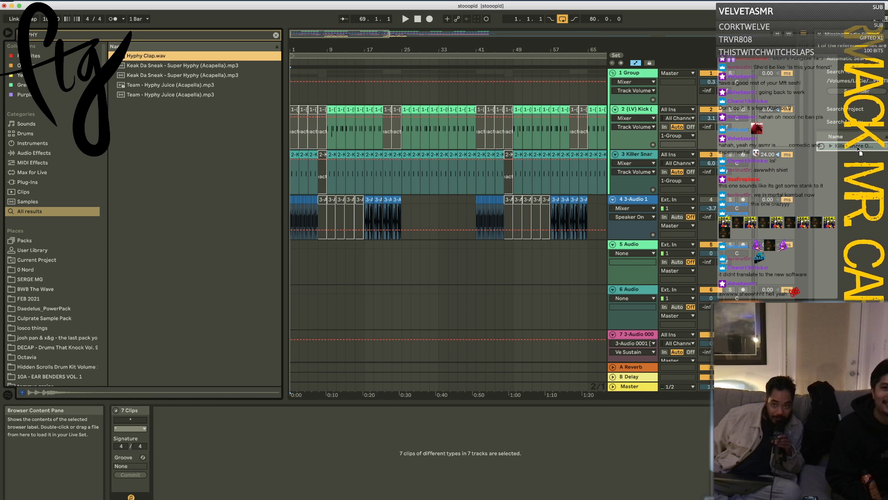
left_click_drag(858, 149, 859, 149)
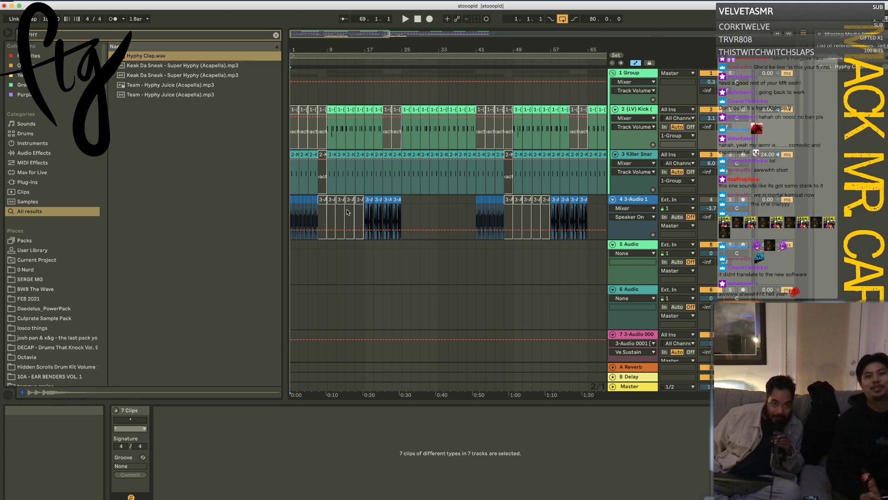
Step: Play the arrangement from about bar 9, clear the browser search and review the vocal tracks further down
left_click(328, 214)
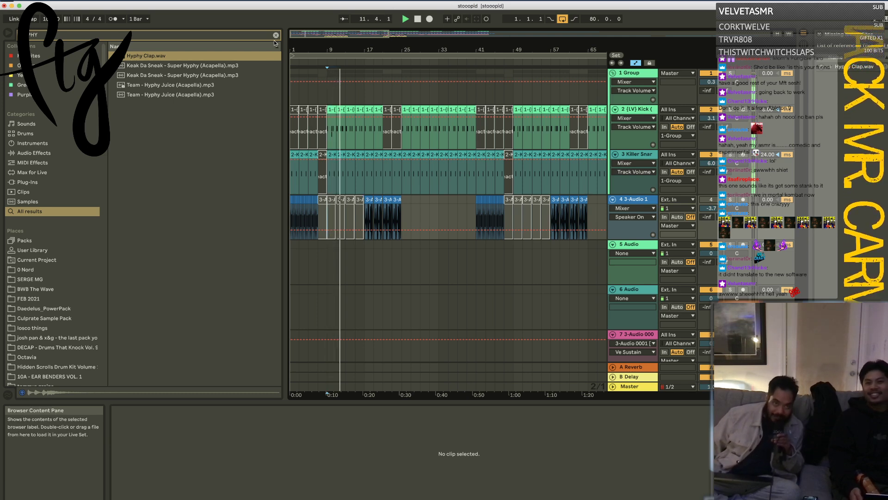
left_click(275, 35)
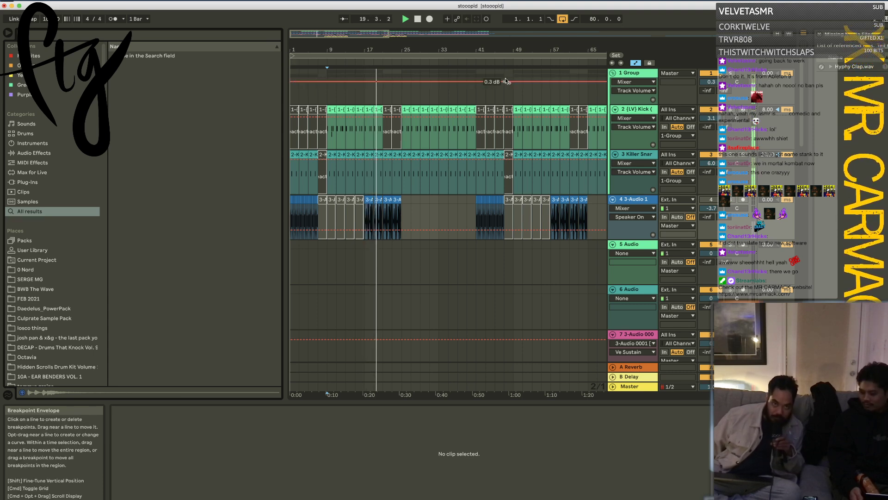
scroll(492, 162, "down", 10)
scroll(492, 162, "down", 5)
scroll(492, 162, "up", 4)
left_click(728, 169)
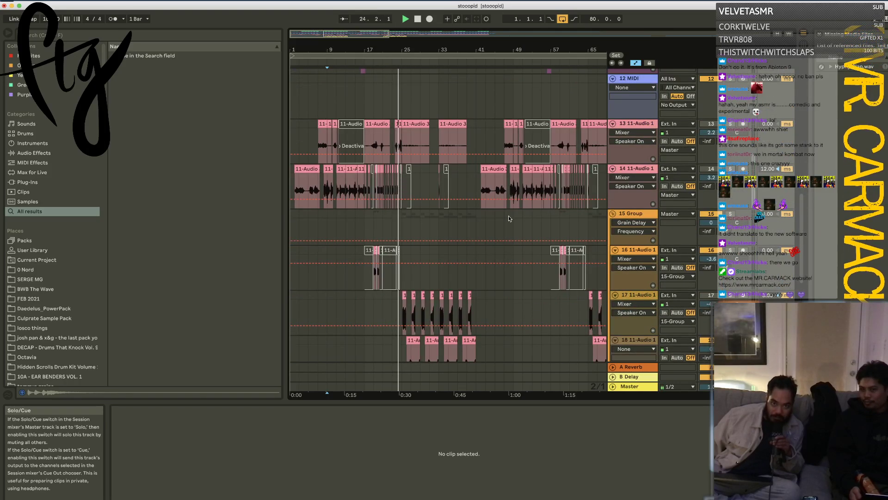
scroll(509, 218, "down", 4)
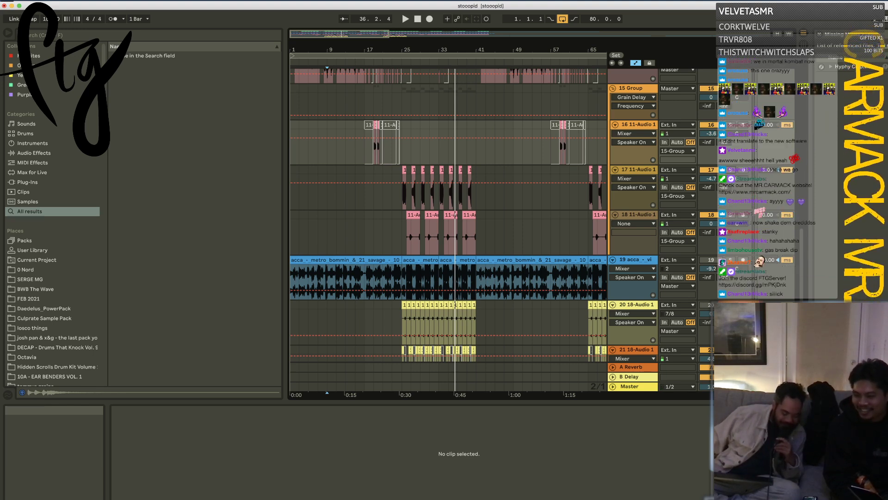
Step: Replay the arrangement from bar 25 and solo the 17 11-Audio 1 track
key("space")
left_click(403, 196)
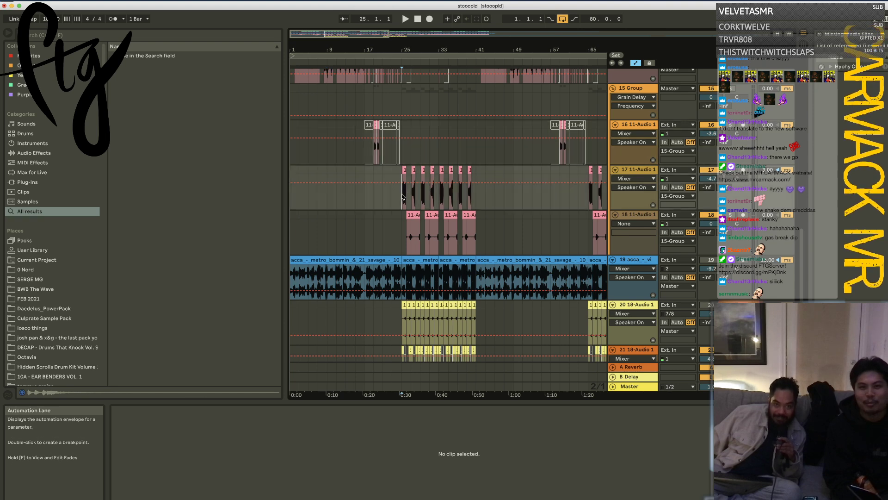
key("space")
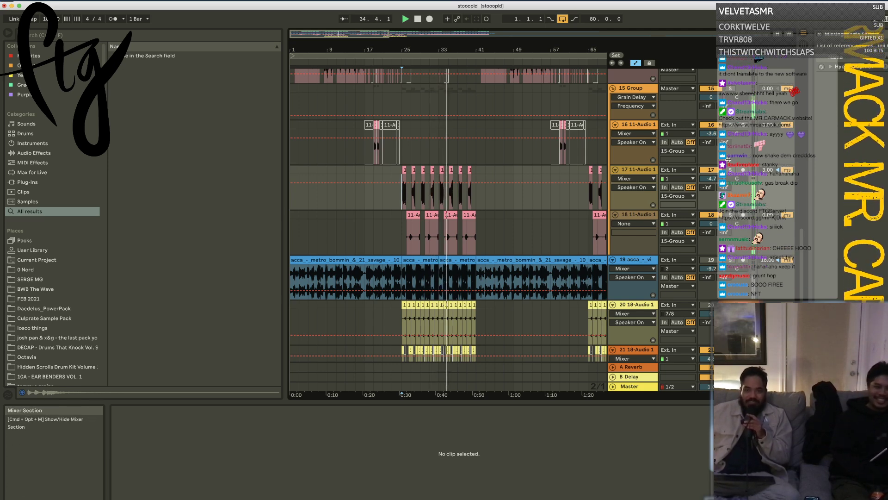
left_click(730, 170)
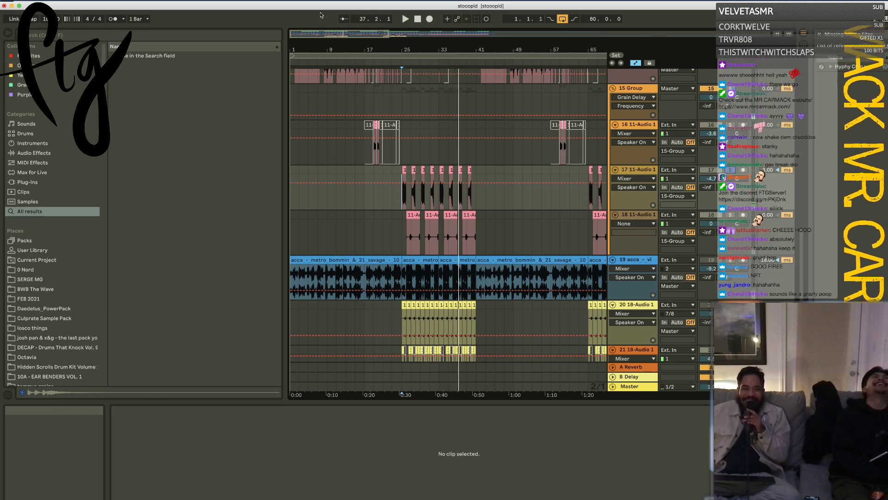
Step: Extend the end of the last 11-Audio 1 clip on track 17 to about bar 53 and play it
key("plus")
key("plus")
key("plus")
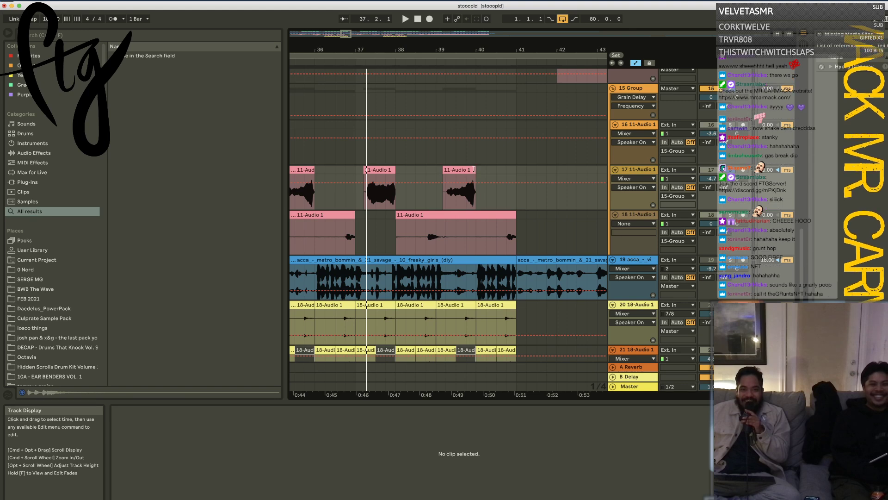
left_click_drag(475, 186, 607, 185)
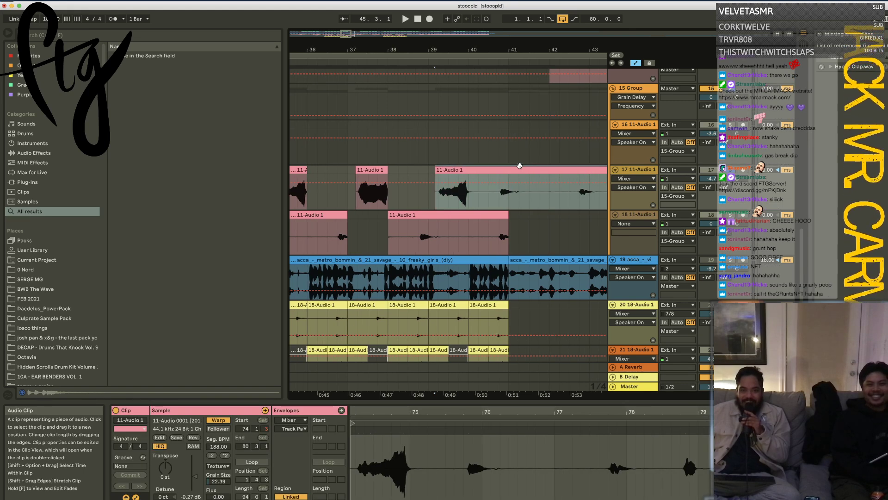
key("space")
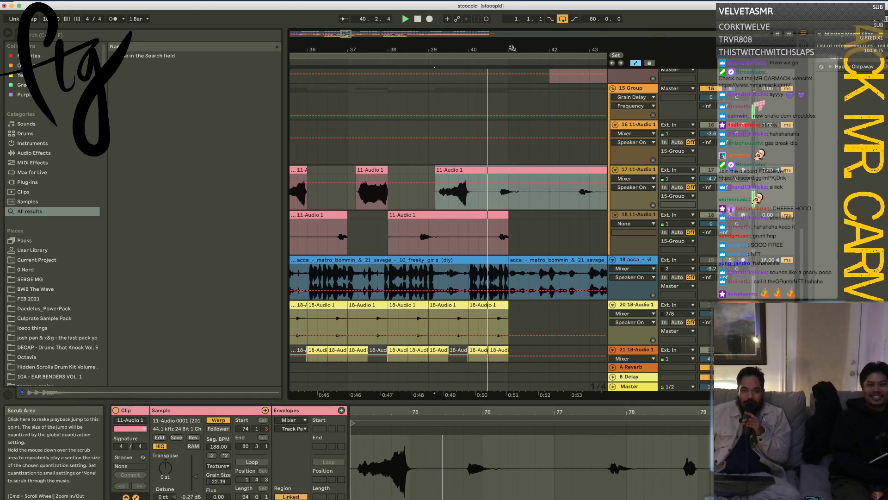
key("minus")
left_click_drag(417, 170, 580, 177)
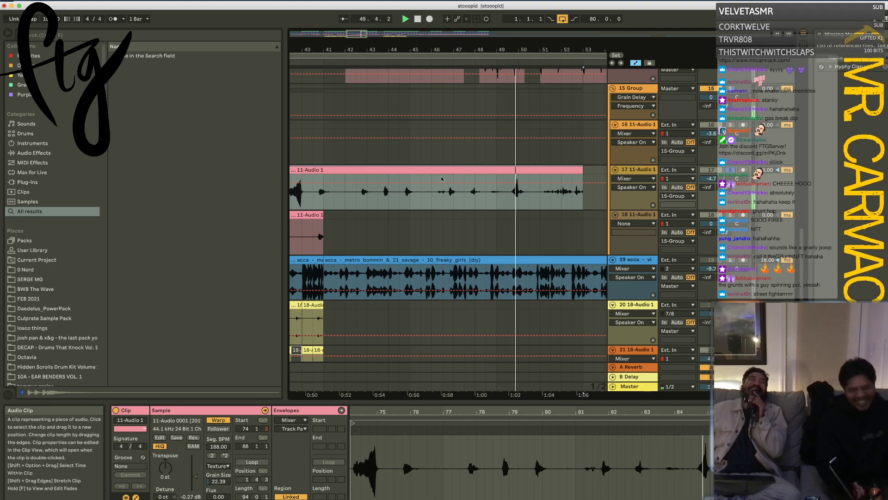
Step: Replay the extended track 17 clip from about bar 45 and lengthen its end to about bar 58
left_click(421, 208)
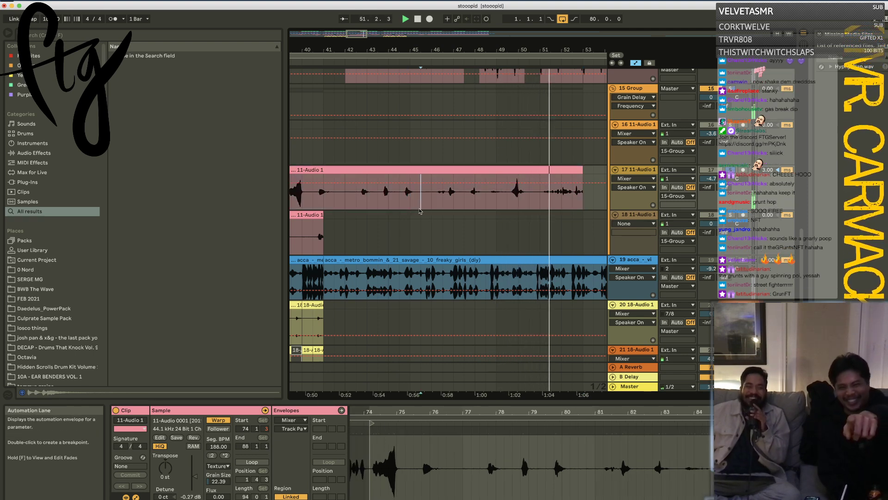
key("space")
key("space")
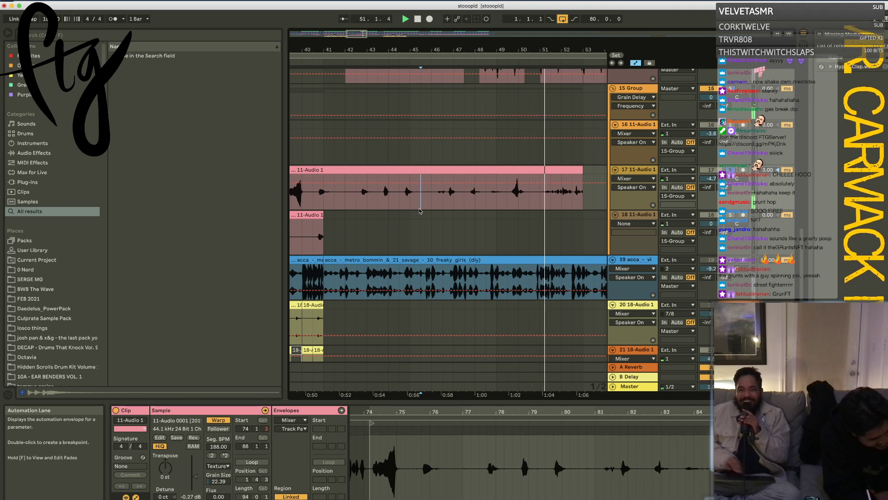
left_click_drag(583, 190, 596, 173)
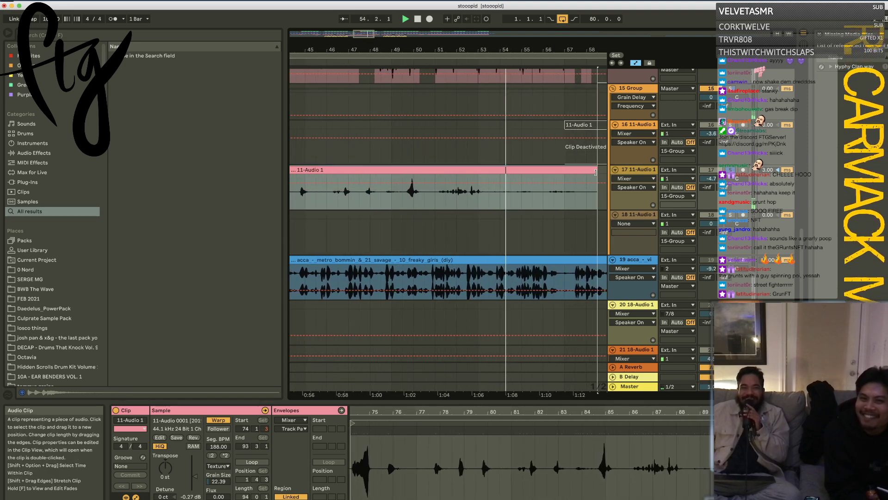
Step: Show track 17's devices, turn off Beat Repeat and restart playback from about bar 51
left_click(435, 197)
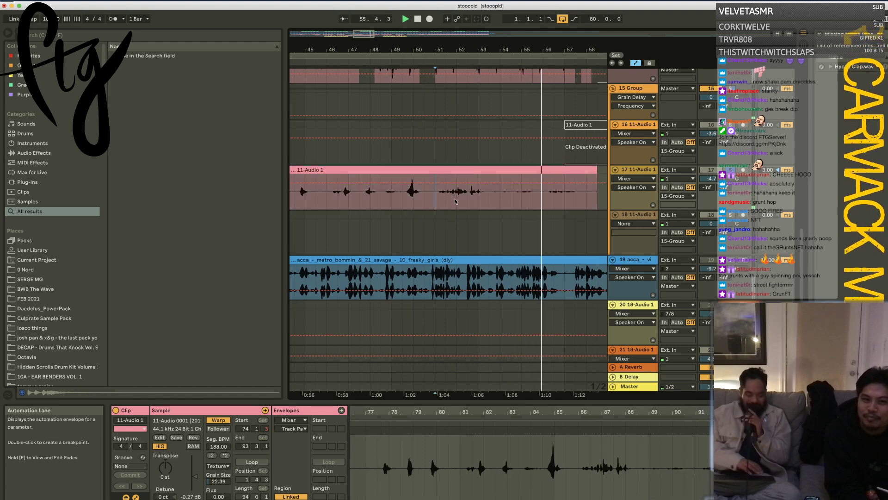
key("shift+Tab")
key("space")
key("space")
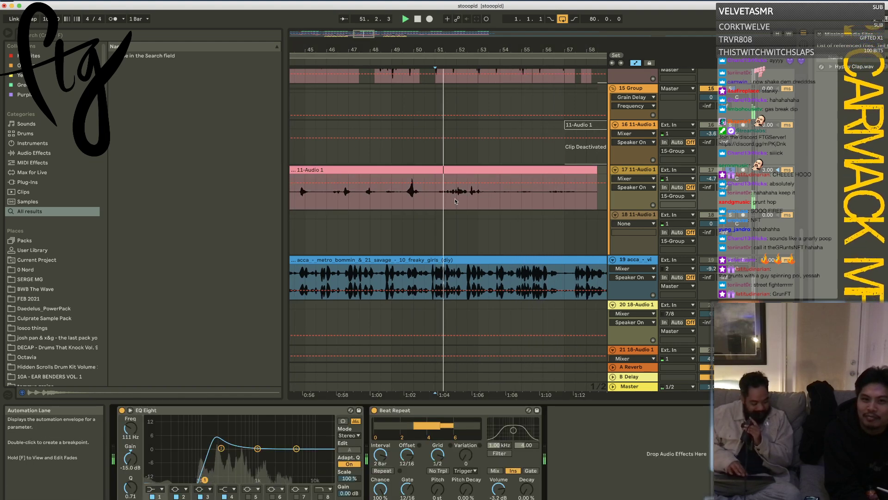
left_click(374, 410)
key("space")
key("space")
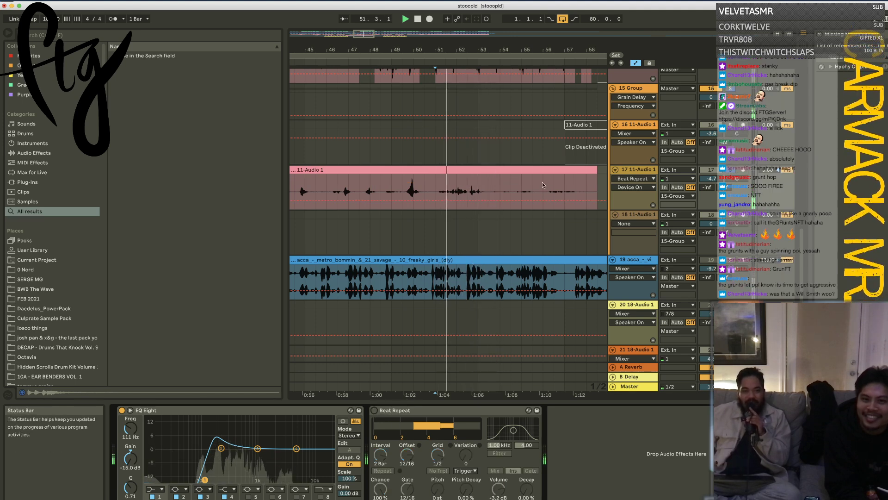
Step: Extend the track 17 clip past bar 69 and set the track's volume to -2.3 dB
left_click_drag(463, 50, 607, 175)
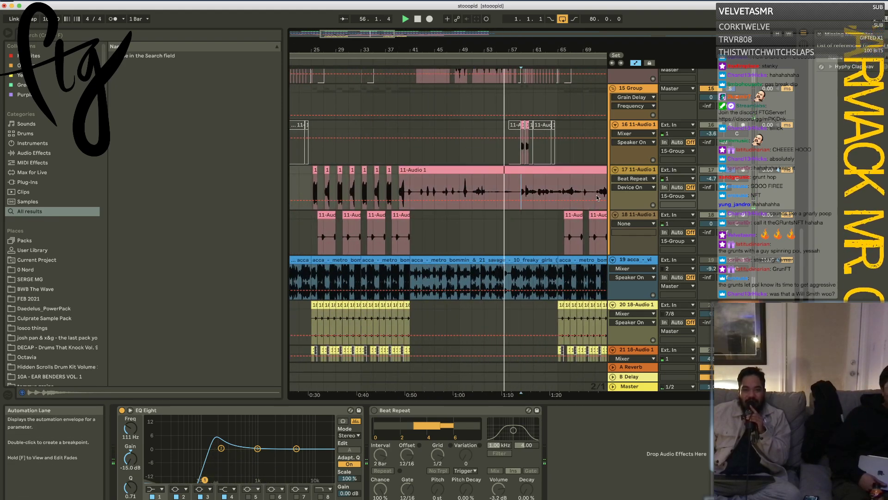
mouse_move(711, 178)
left_mouse_down()
mouse_move(711, 160)
mouse_move(711, 188)
left_mouse_up()
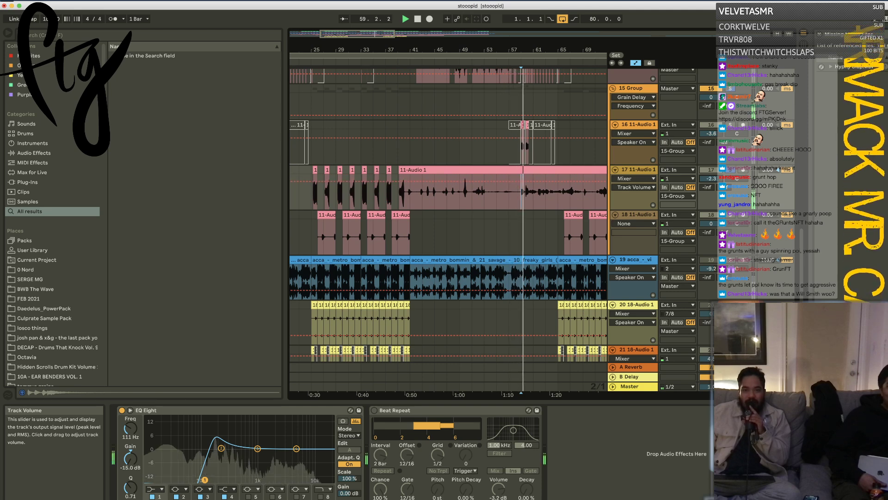
Step: Play the extended track 17 clip from about bar 76, and again from about bar 92
left_click_drag(594, 48, 601, 30)
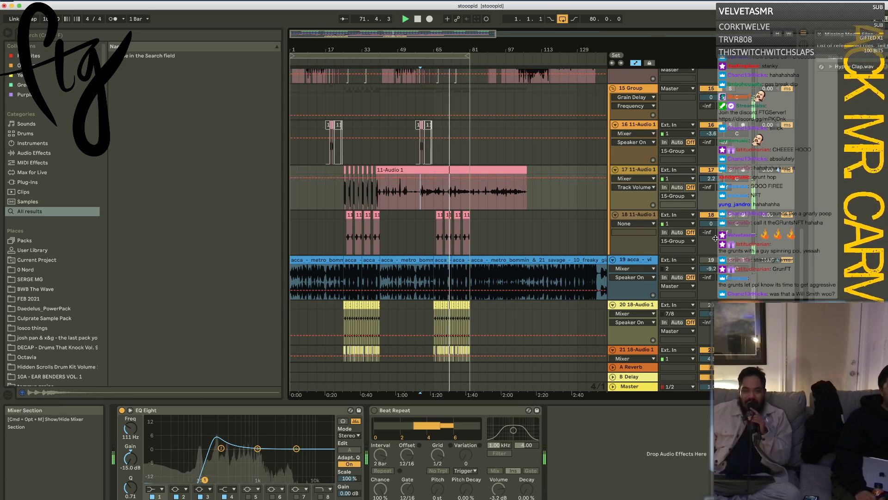
left_click(460, 199)
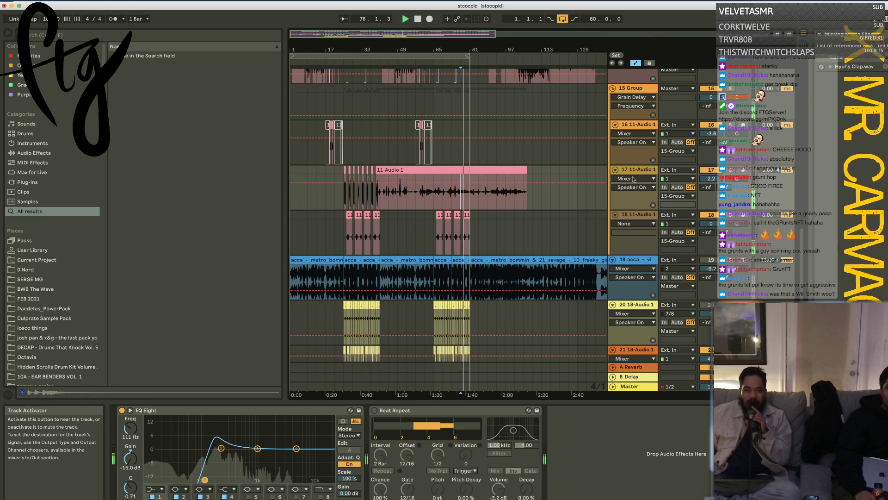
left_click(496, 202)
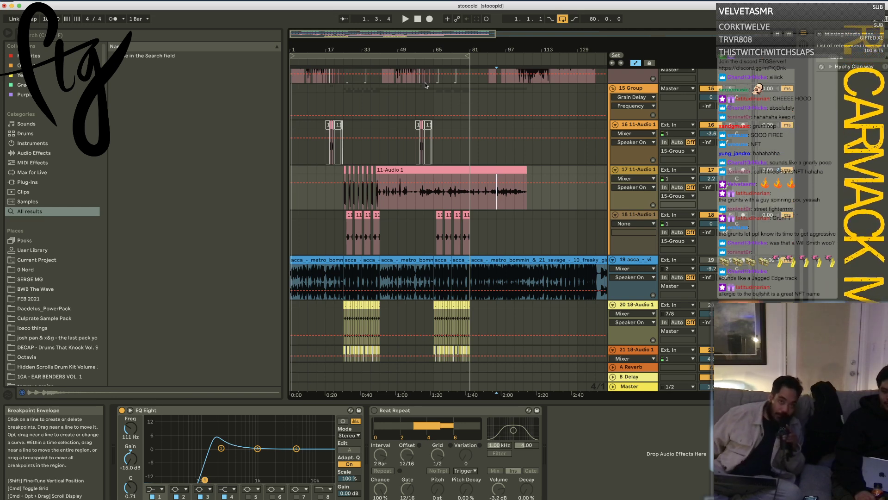
Step: Select the 80-bar loop range, show the 15 Group's devices and play the arrangement from the beginning
left_click(379, 55)
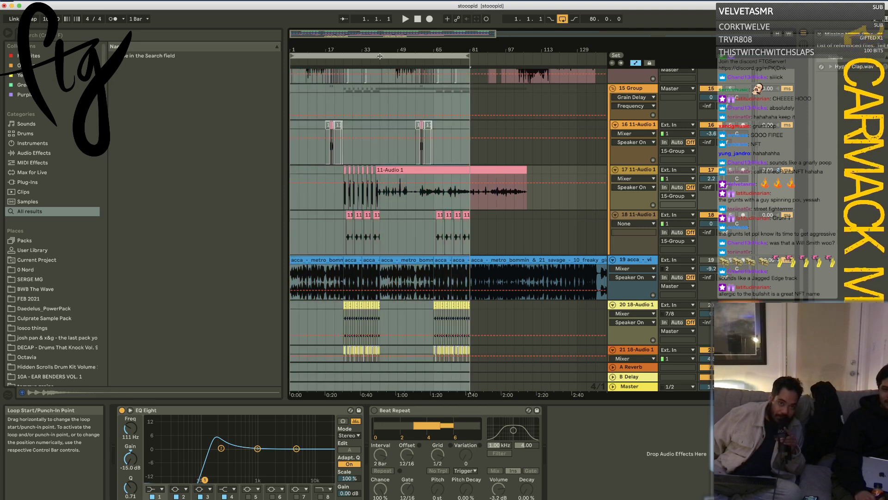
scroll(388, 223, "up", 5)
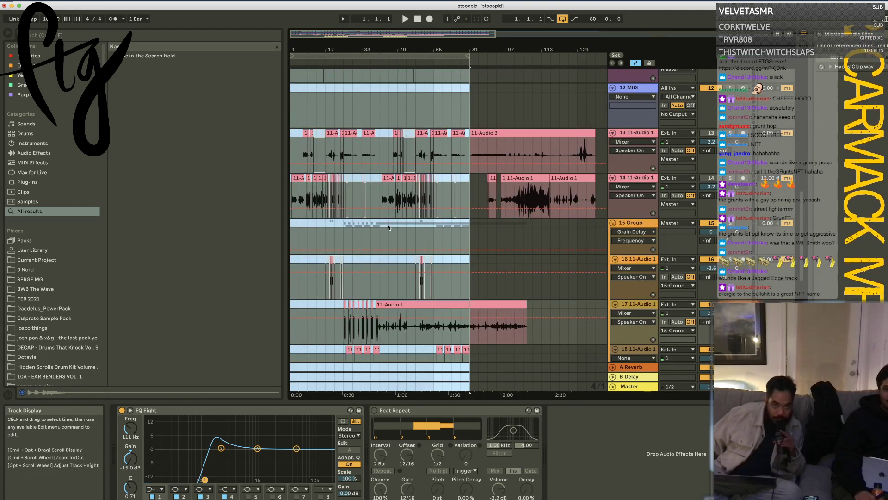
scroll(387, 224, "up", 1)
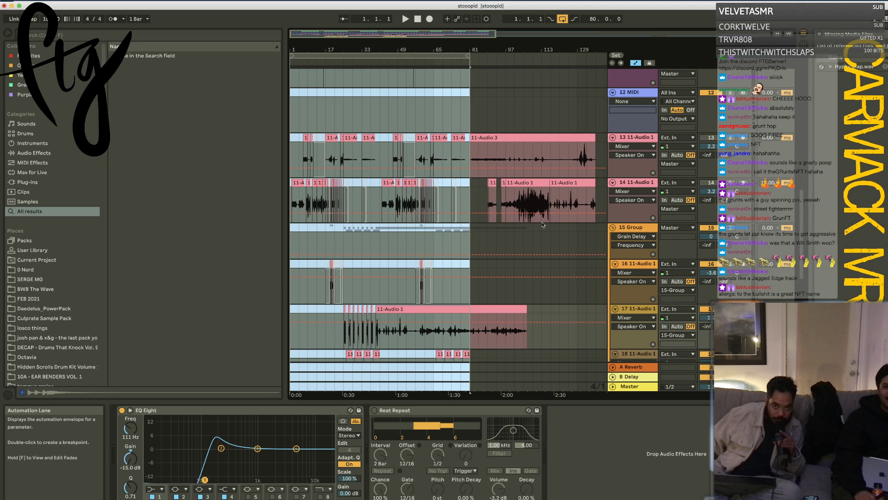
left_click(638, 227)
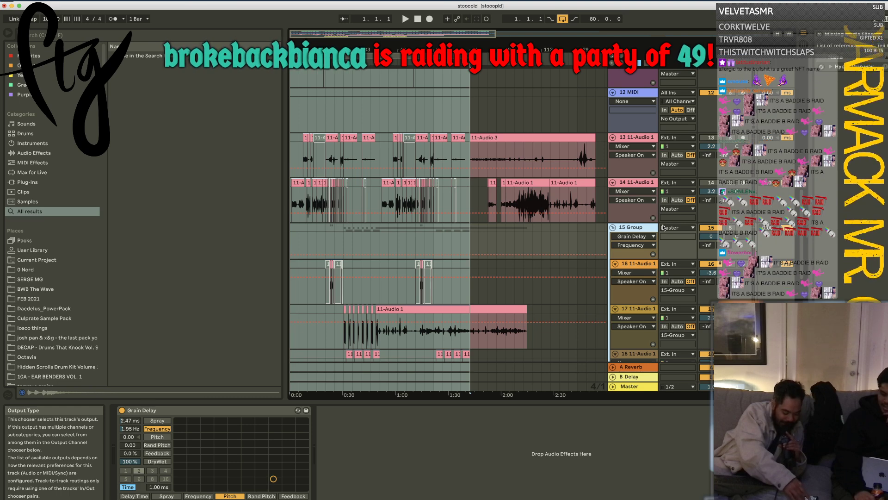
key("space")
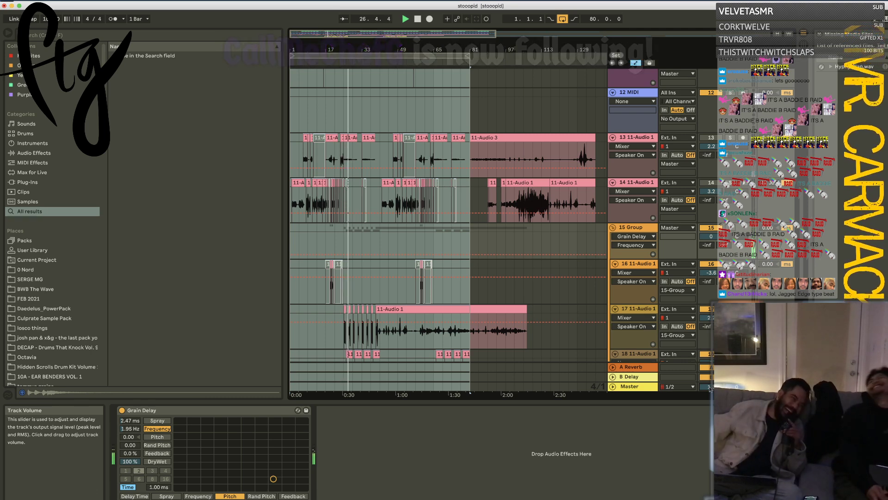
Step: Lower track 17's volume to -6.7 dB while replaying the arrangement from about bar 17
scroll(536, 303, "down", 10)
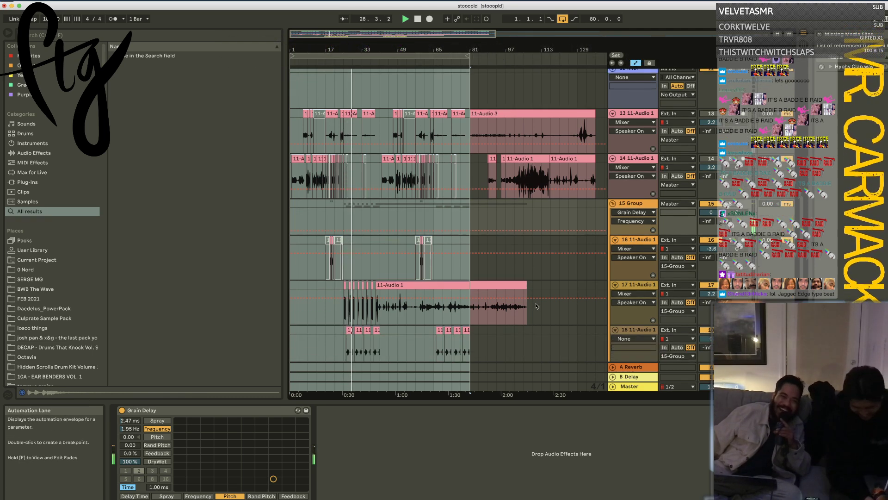
scroll(535, 304, "up", 9)
scroll(536, 303, "down", 5)
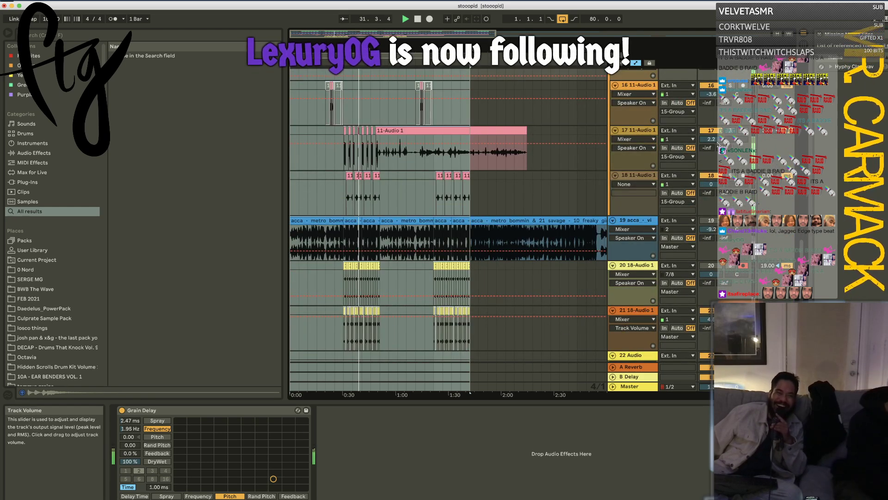
left_click_drag(711, 139, 711, 154)
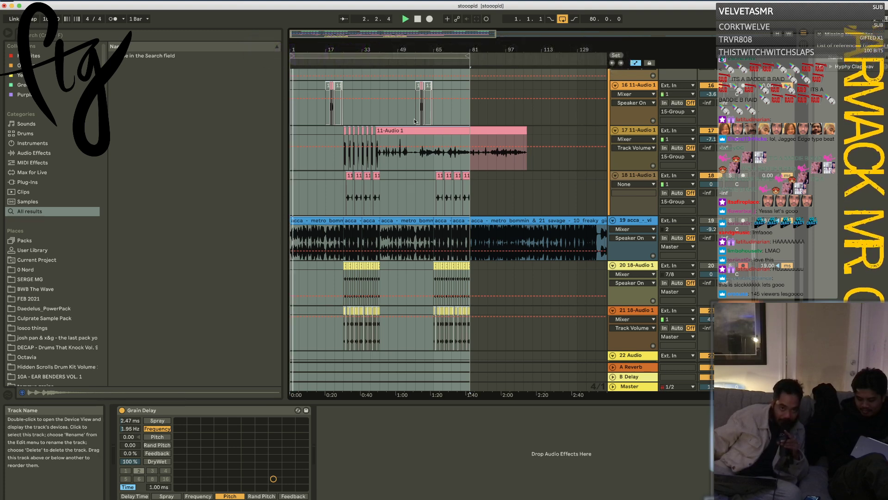
left_click(332, 160)
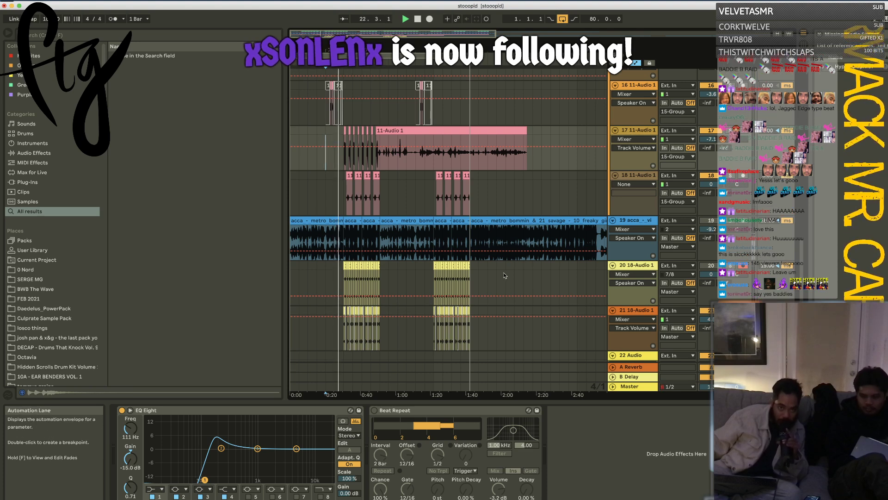
scroll(503, 273, "up", 5)
scroll(507, 281, "up", 3)
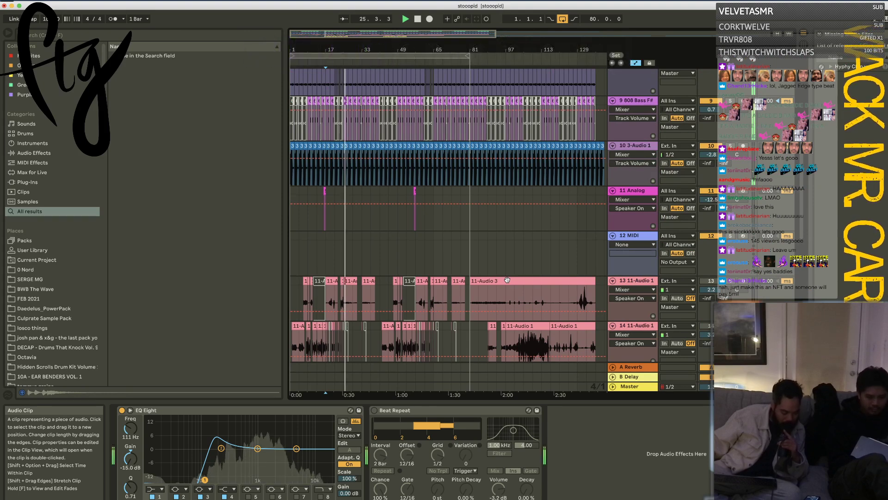
scroll(508, 281, "down", 1)
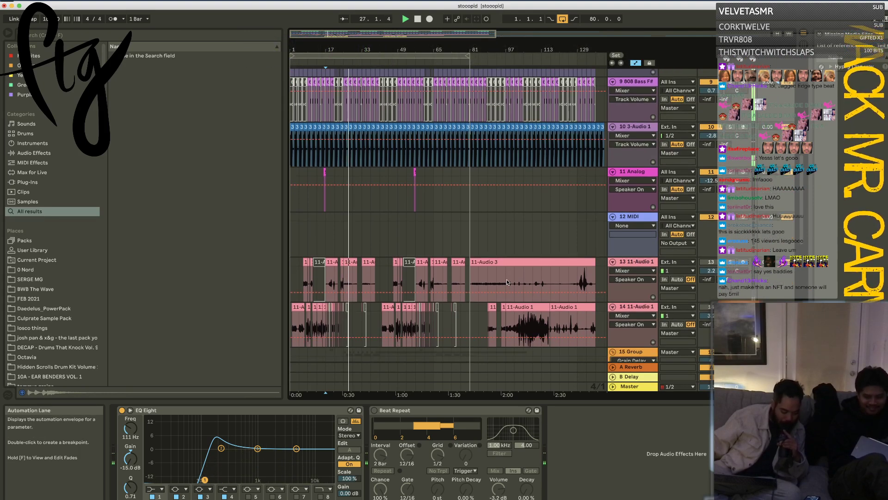
scroll(505, 250, "down", 15)
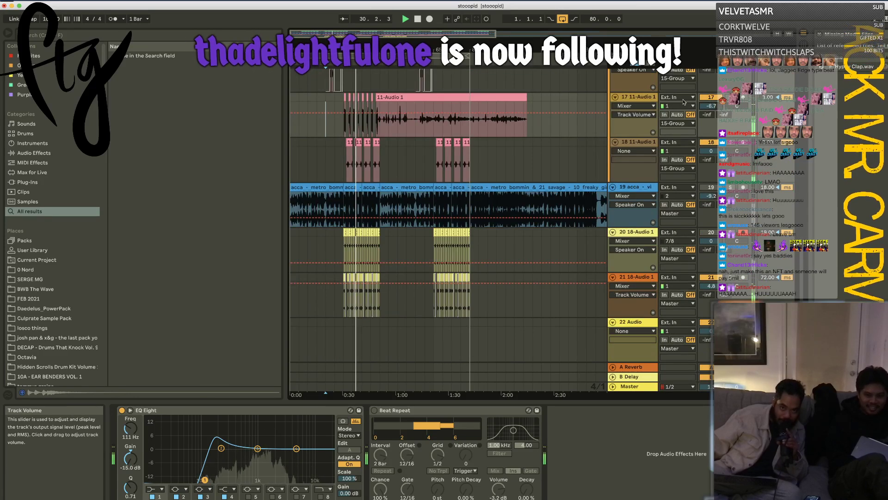
Step: Try a 44-bar loop, restore its length to 80 bars, and deactivate the long 11-Audio 1 clip on track 17
left_click_drag(470, 60, 388, 60)
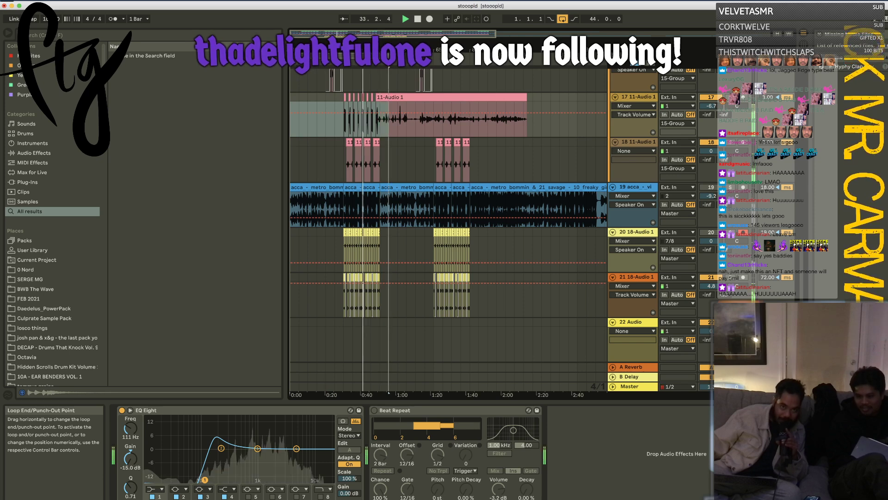
left_click_drag(389, 57, 469, 57)
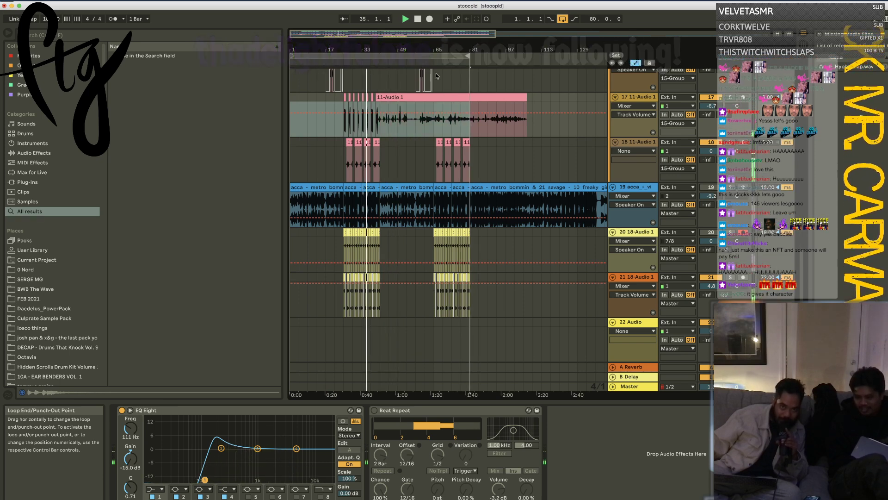
left_click(444, 97)
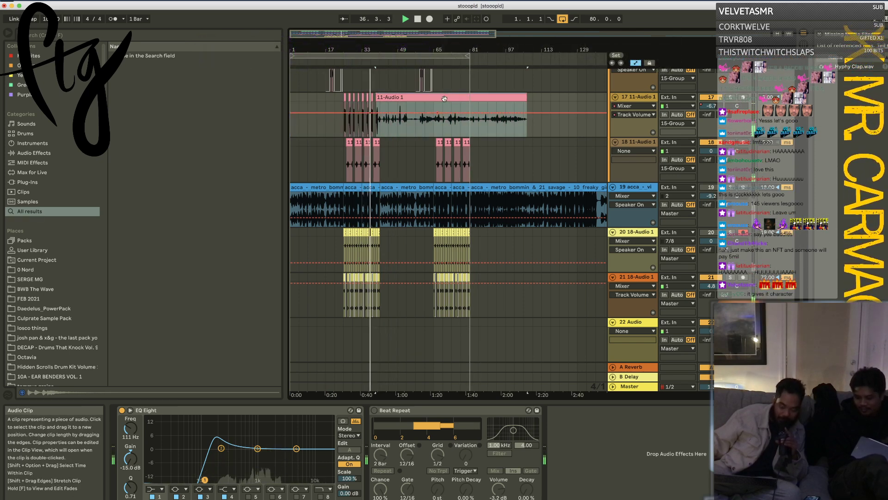
key("0")
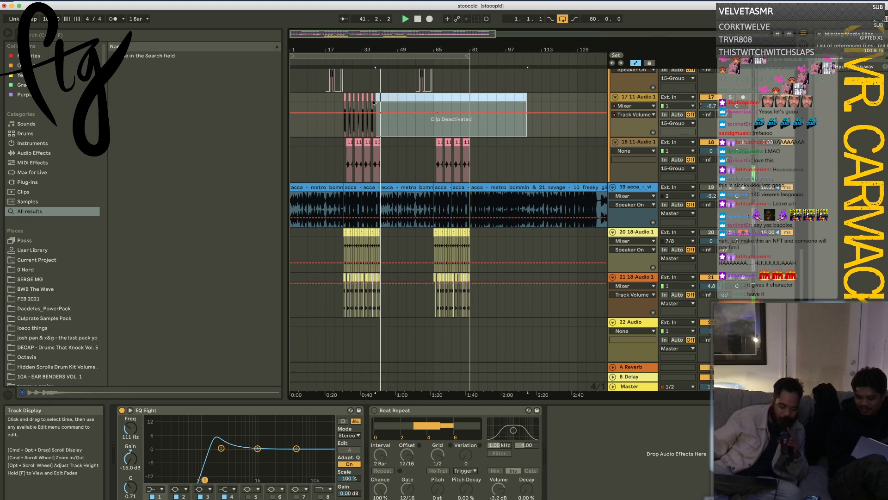
Step: Export the 80-bar loop range from the Master as a 32-bit, 48000 Hz WAV into the NFT folder, starting its name with "stooopid FOR"
left_click(355, 54)
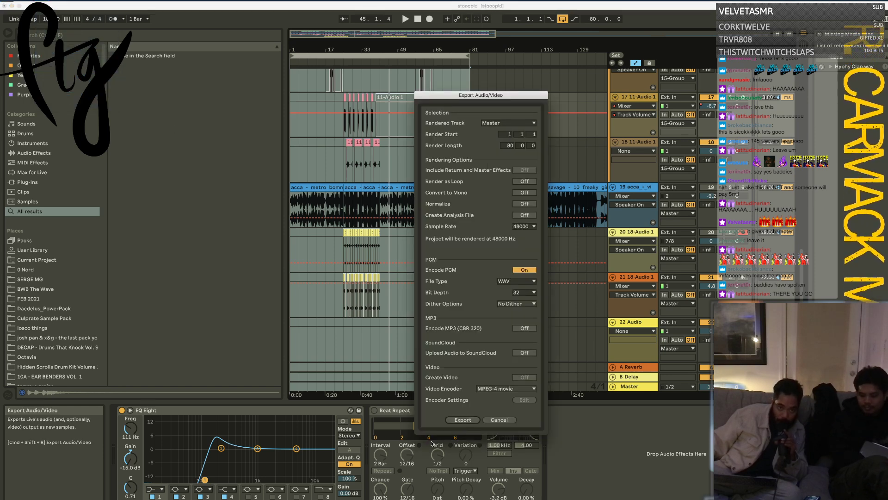
left_click(462, 419)
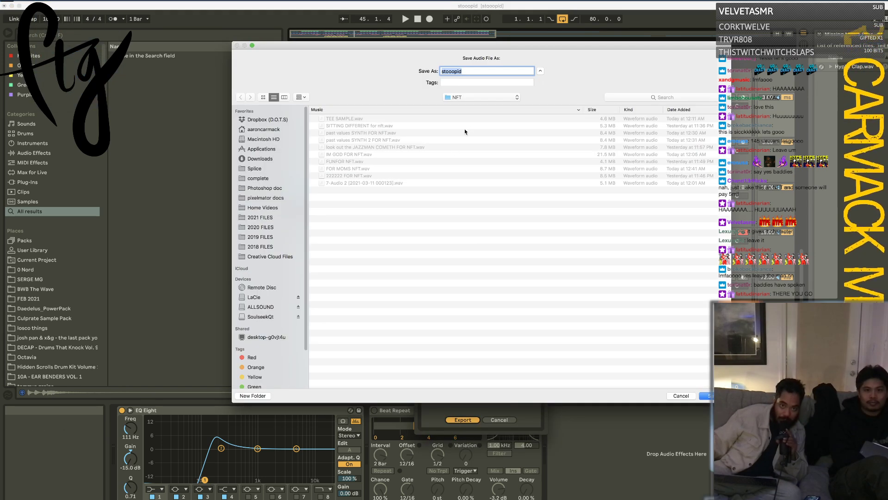
left_click(483, 98)
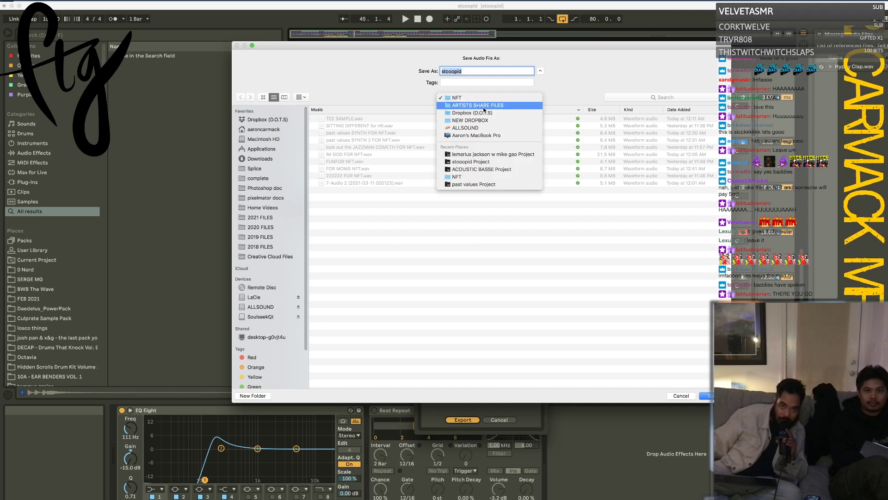
left_click(483, 105)
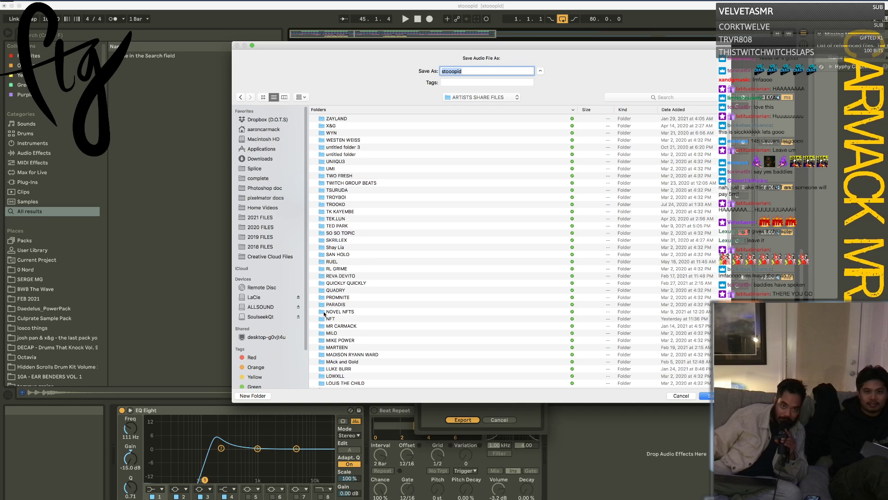
double_click(330, 318)
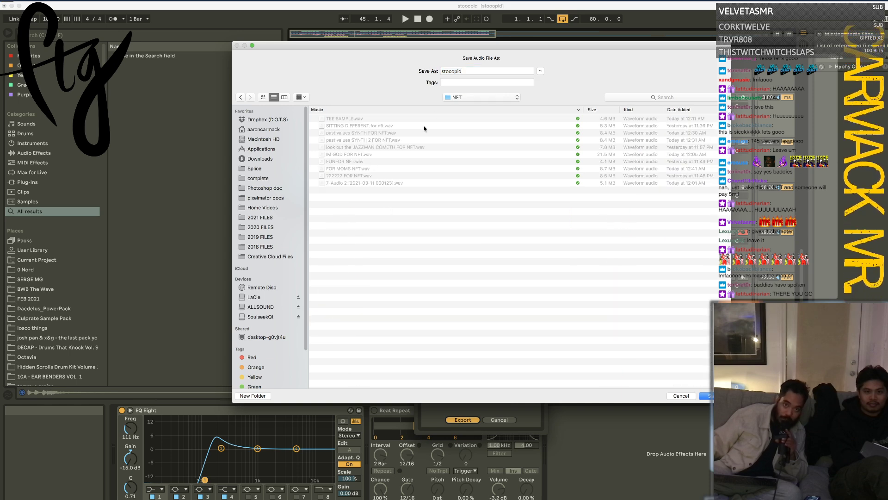
left_click(489, 71)
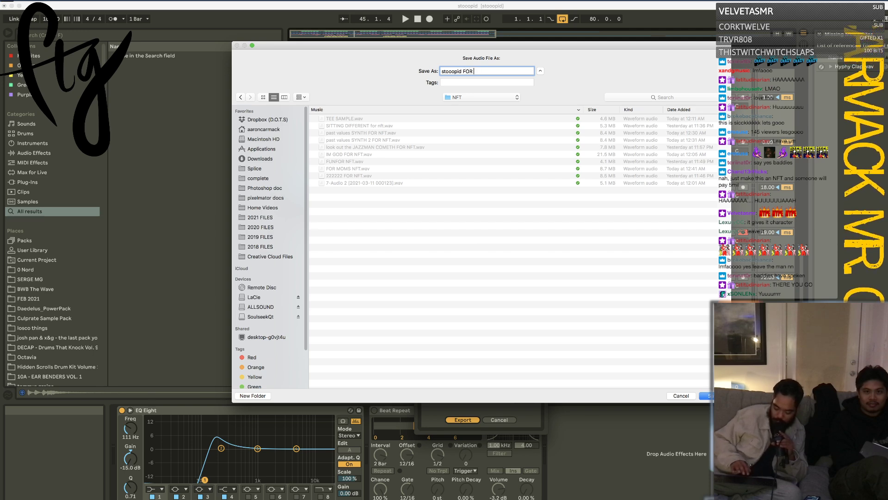
key("Return")
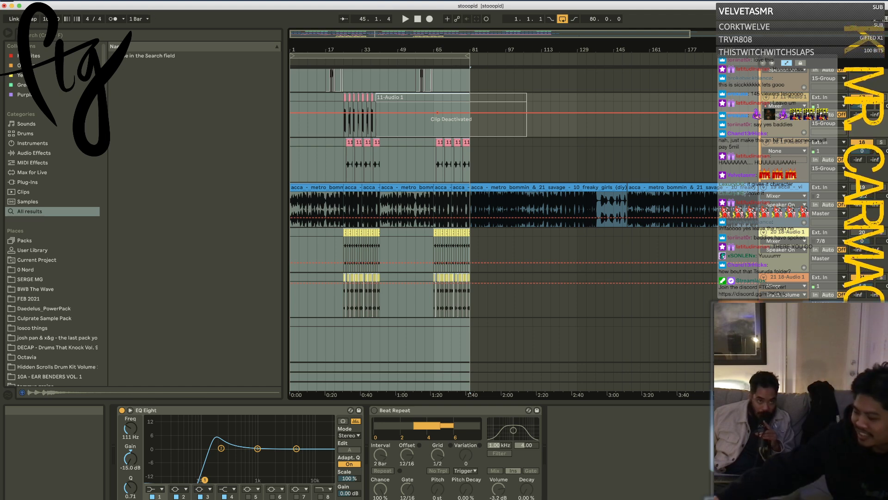
Step: Start opening another Live Set and go to the 2019 FILES folder
left_click(44, 0)
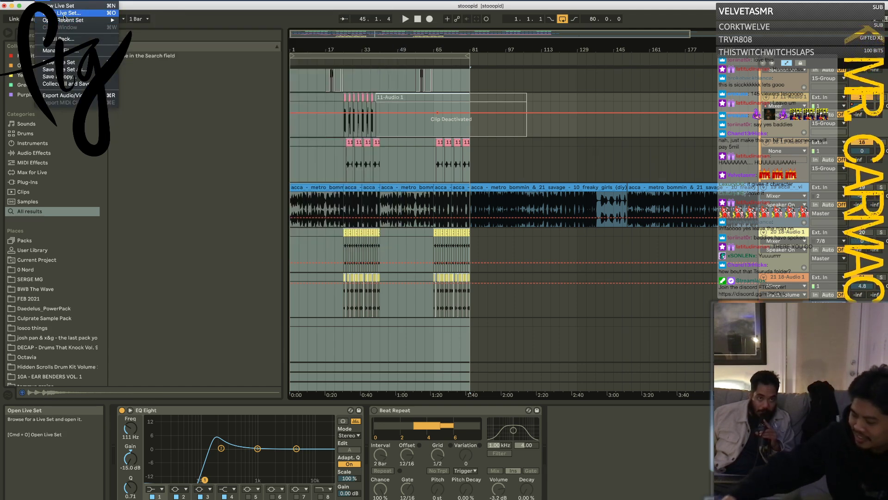
left_click(64, 13)
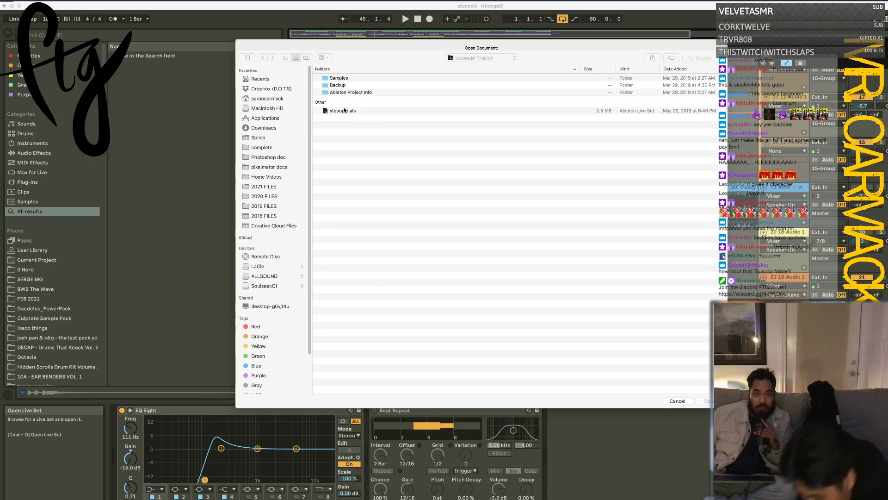
left_click(456, 58)
left_click(464, 65)
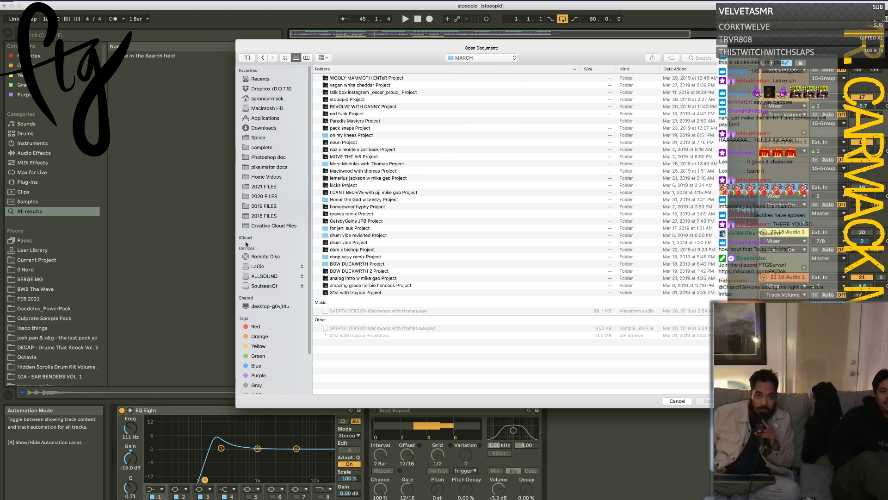
left_click(270, 207)
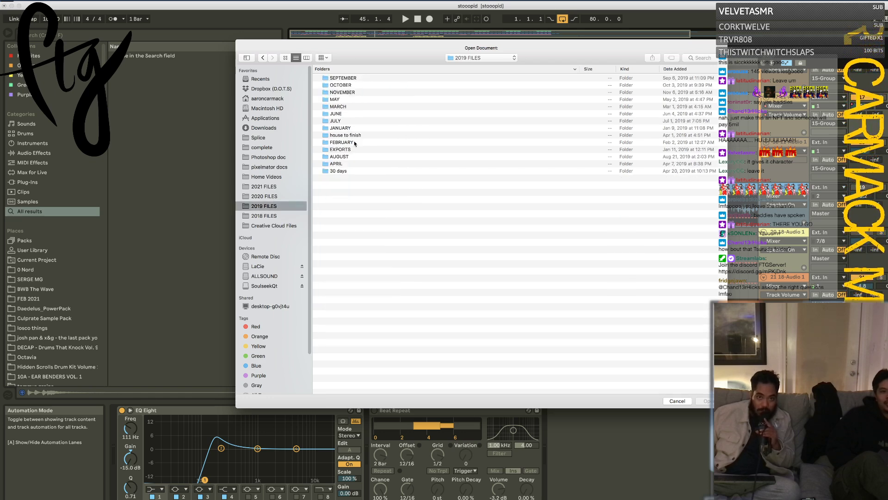
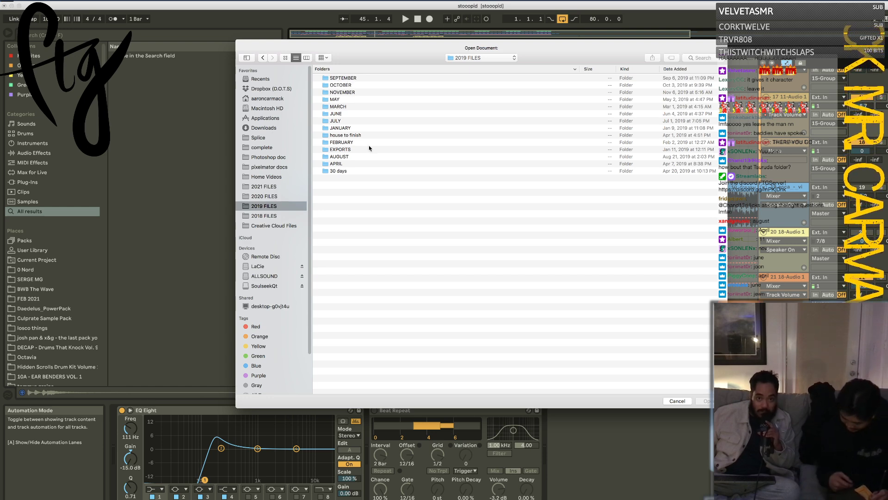
Step: Look through the projects in the AUGUST folder and choose BLUFAC BABBY.als for opening
double_click(351, 156)
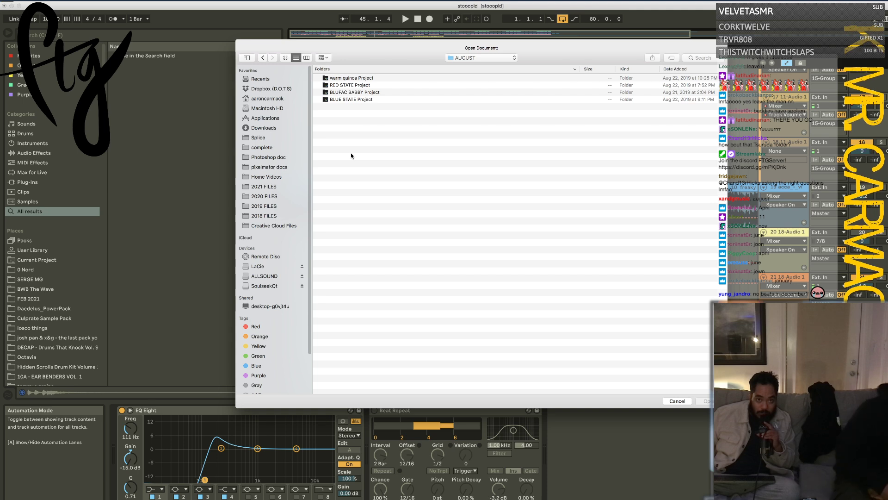
left_click(357, 79)
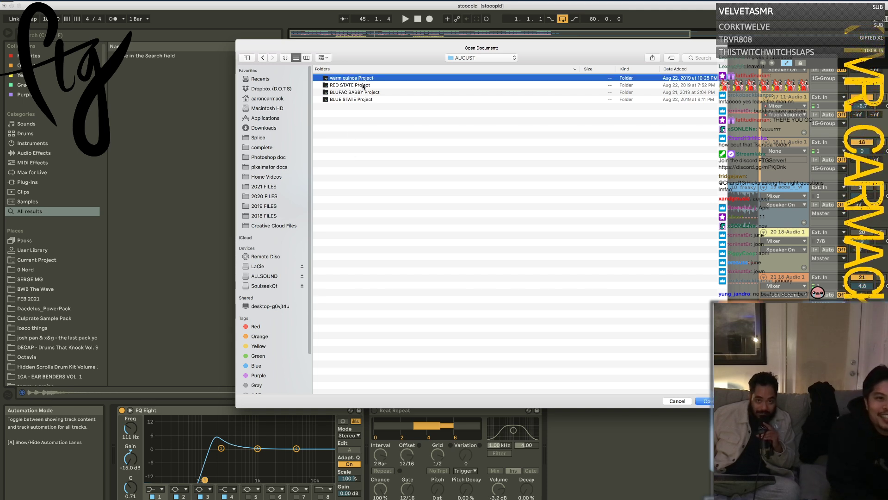
left_click(364, 86)
left_click(363, 92)
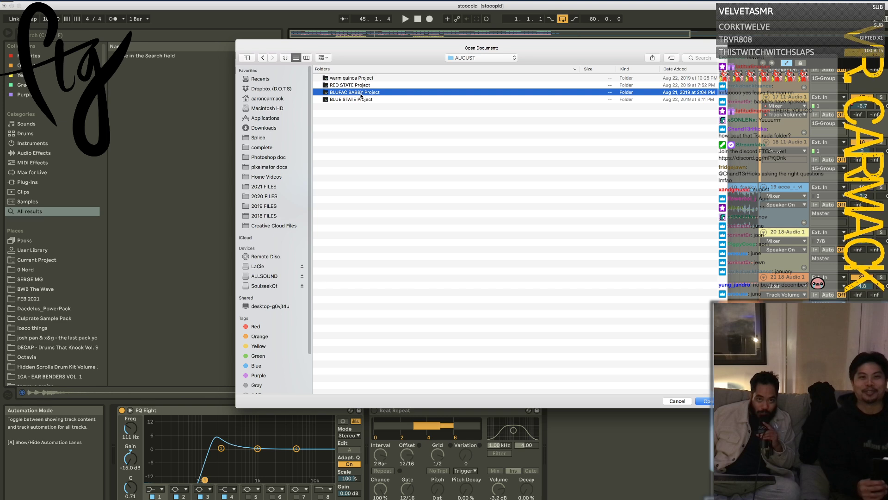
left_click(361, 100)
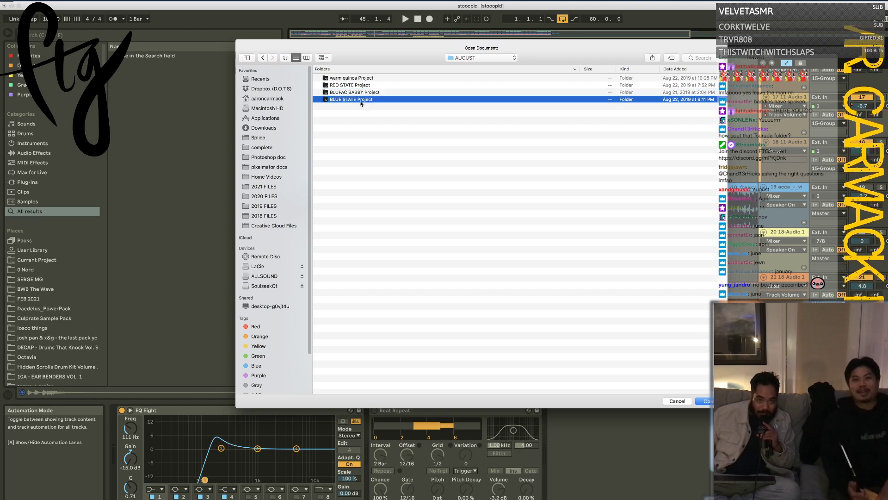
left_click(352, 106)
left_click(357, 93)
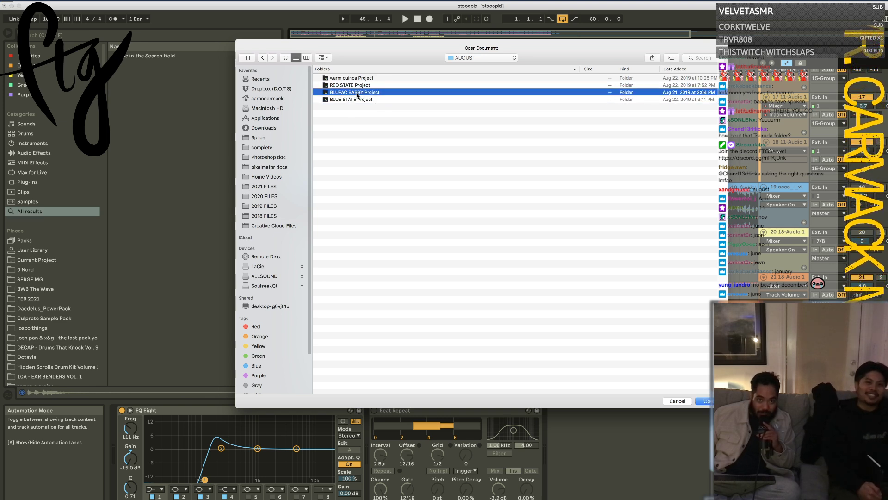
double_click(357, 93)
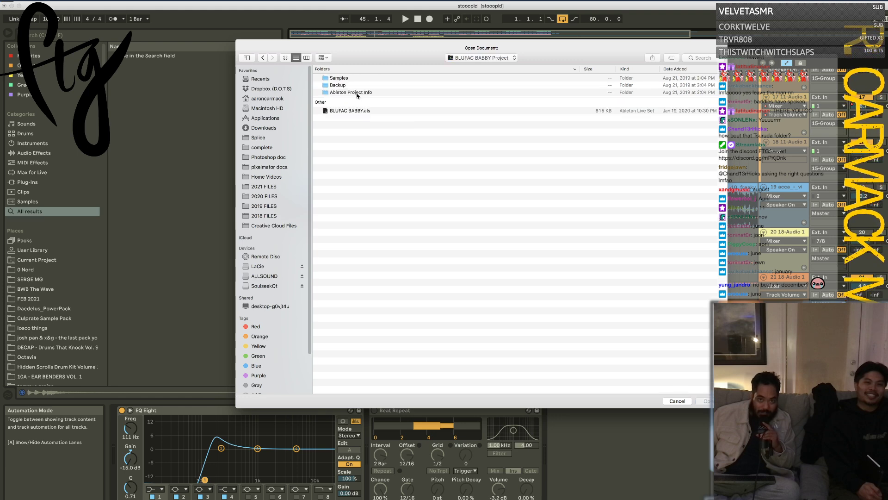
double_click(354, 112)
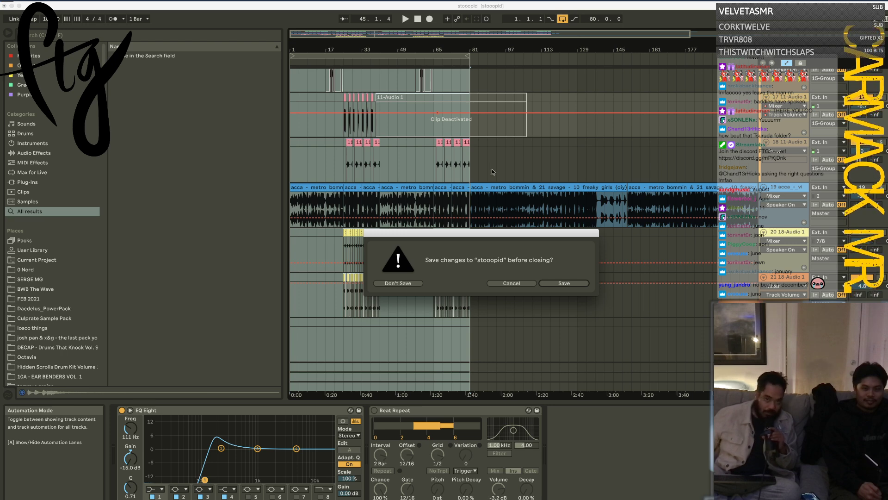
left_click(564, 283)
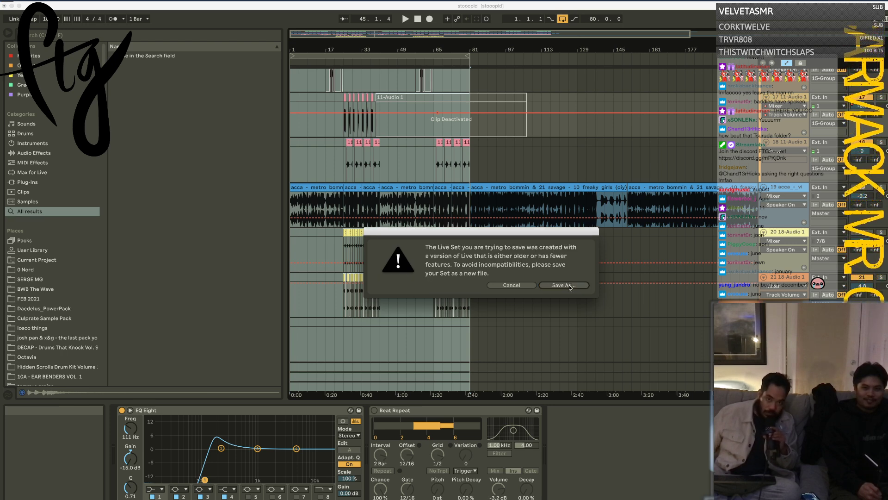
left_click(569, 285)
type("4")
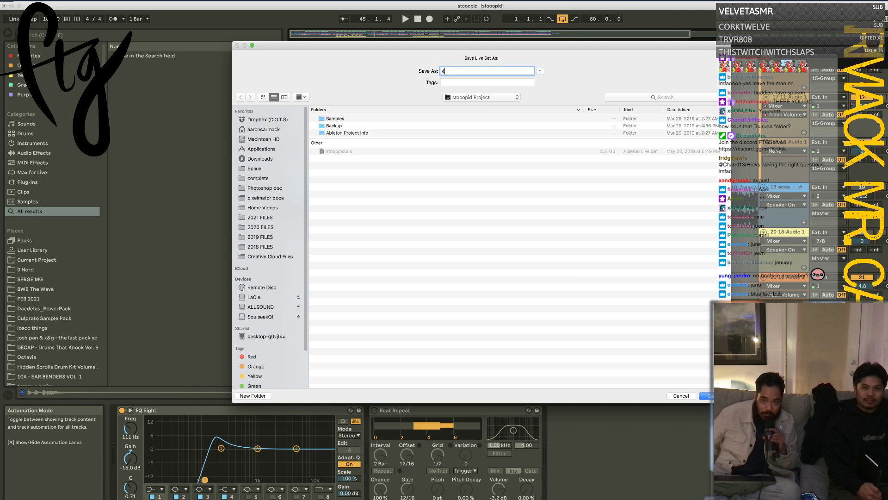
left_click(681, 395)
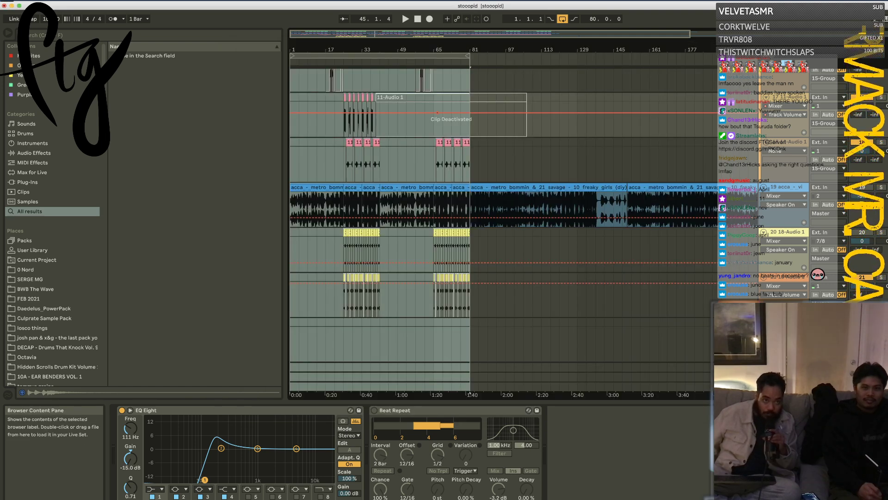
Step: Open BLUFAC BABBY.als from the BLUFAC BABBY Project in the AUGUST folder of 2019 FILES
left_click(43, 1)
left_click(65, 13)
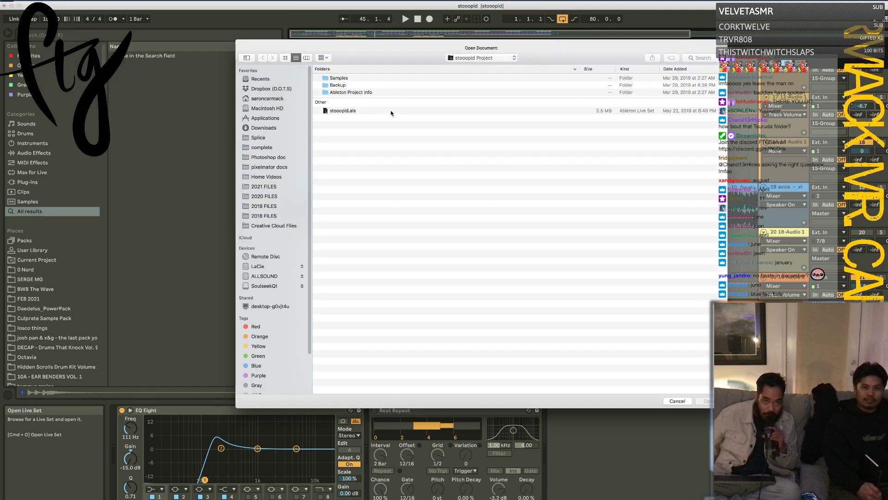
left_click(460, 59)
left_click(463, 68)
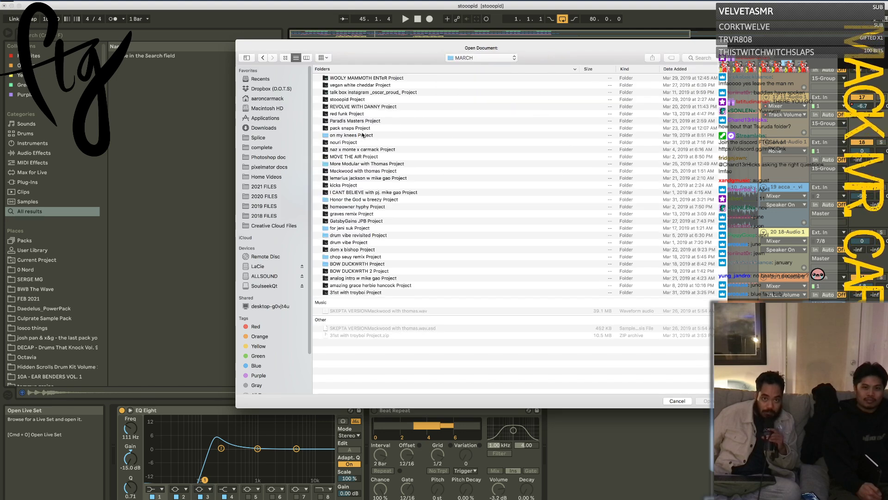
left_click(269, 206)
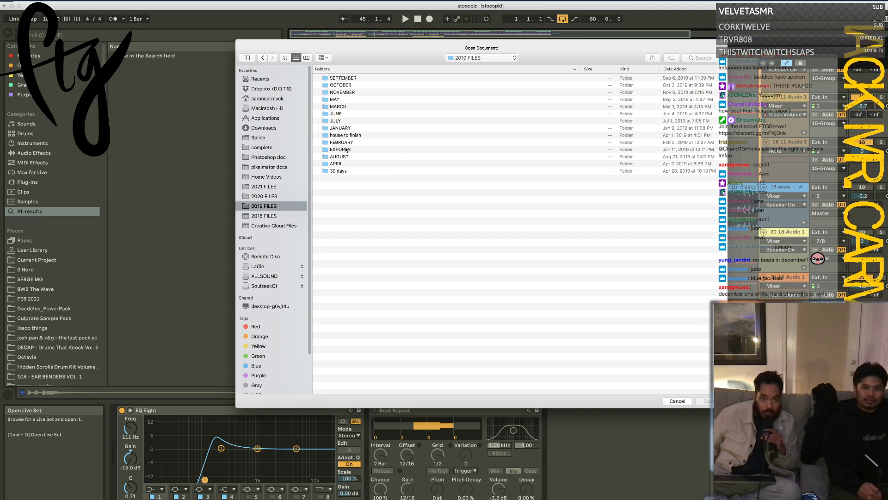
double_click(345, 158)
double_click(355, 91)
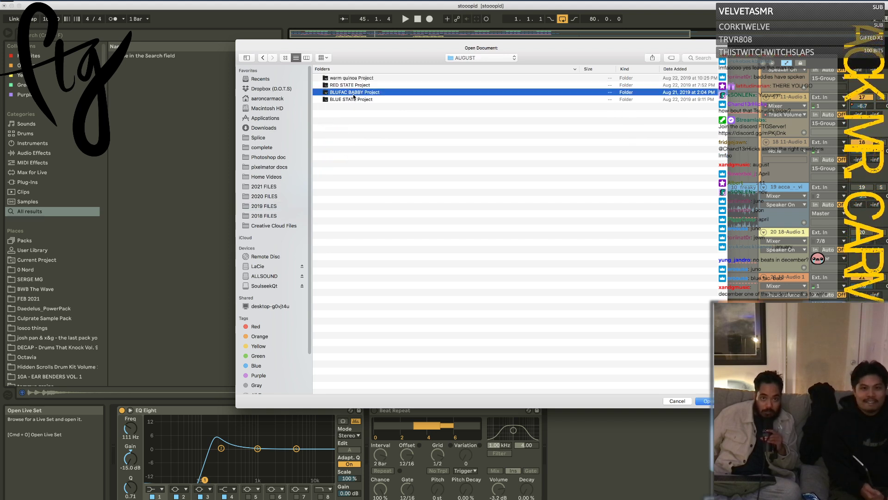
left_click(351, 110)
key("Return")
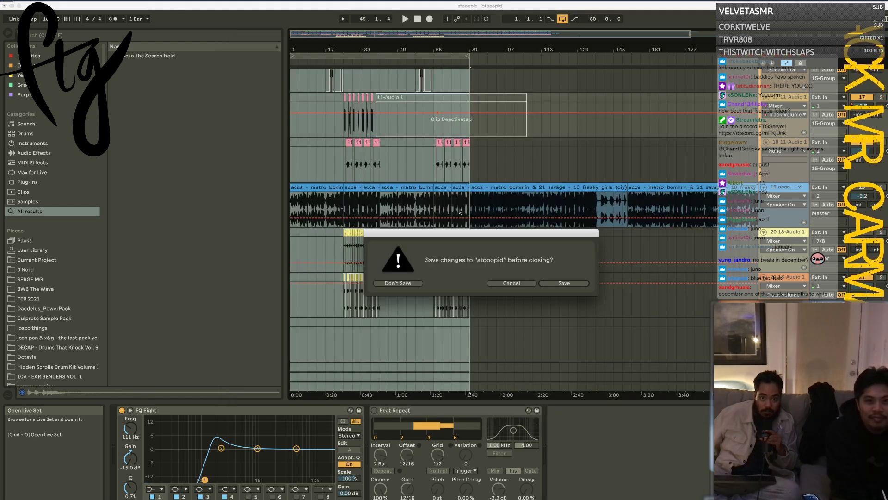
Step: Save the changes to stooopid as a new Live Set, appending 1 to its name, and proceed to BLUFAC BABBY
left_click(562, 284)
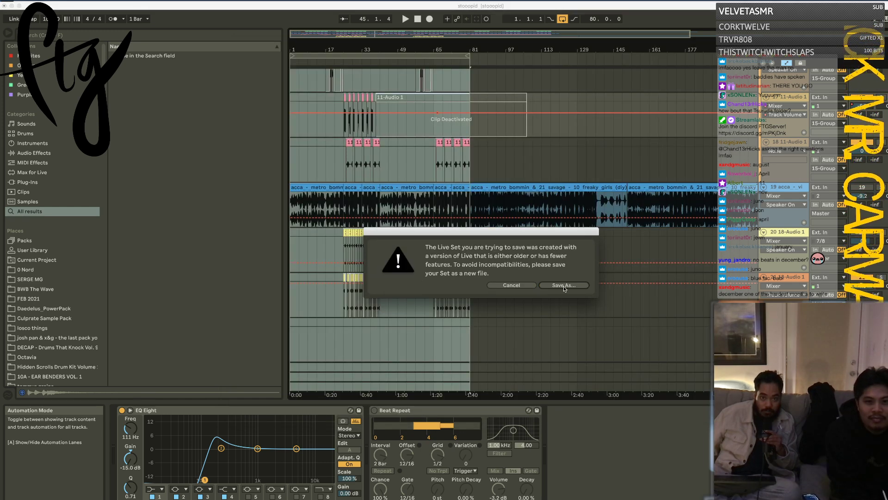
left_click(564, 284)
key("Right")
type("1")
key("Return")
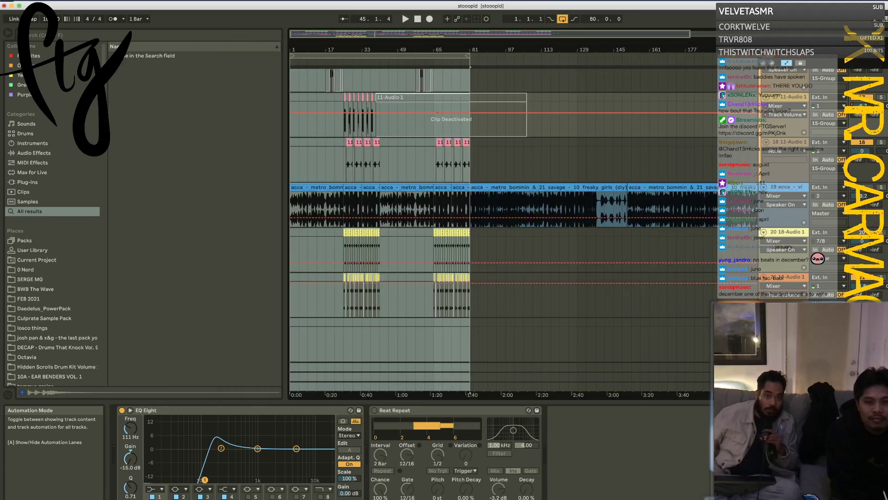
key("super+n")
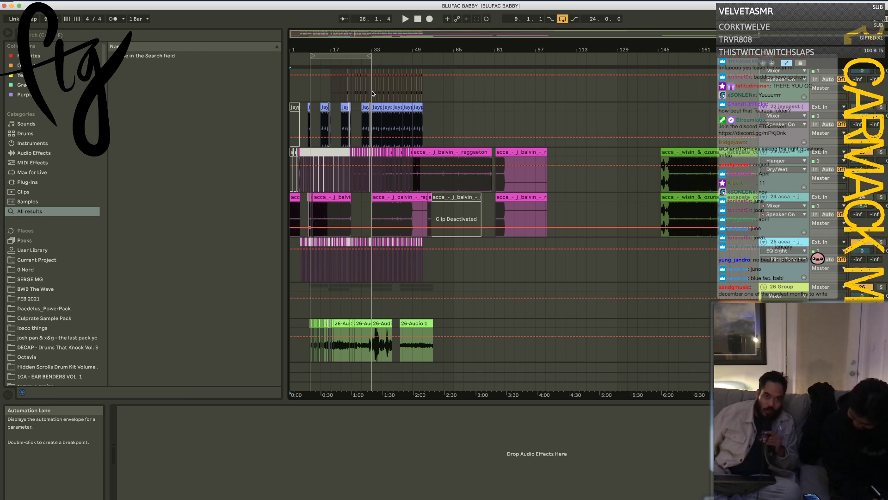
Step: Play BLUFAC BABBY from the start and search the browser for the missing samples 808 (crashy).wav and Kick 02.wav
left_click(411, 17)
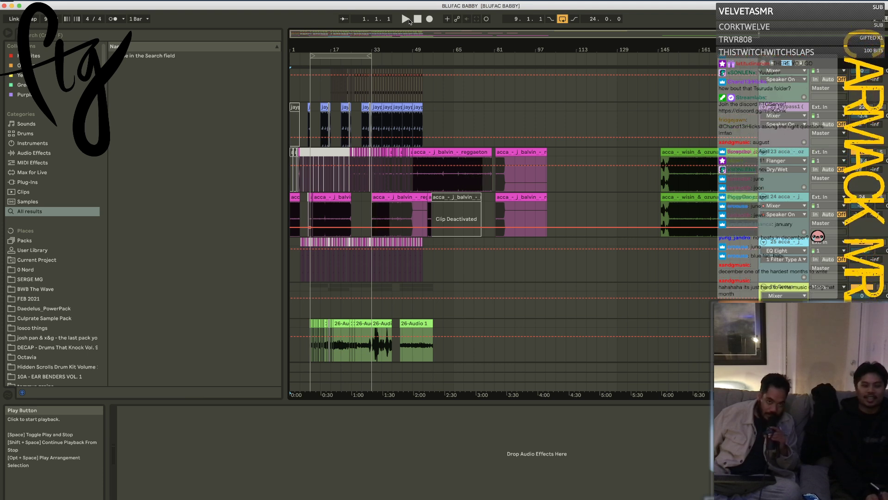
left_click(406, 19)
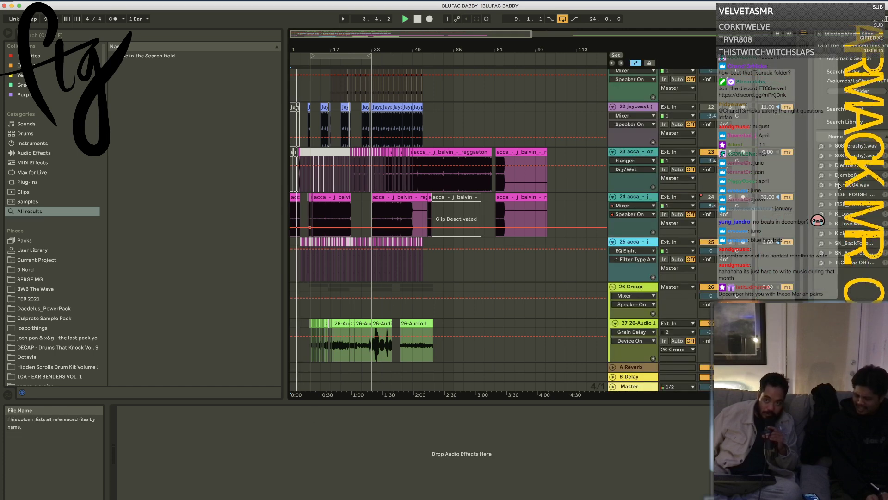
left_click(822, 147)
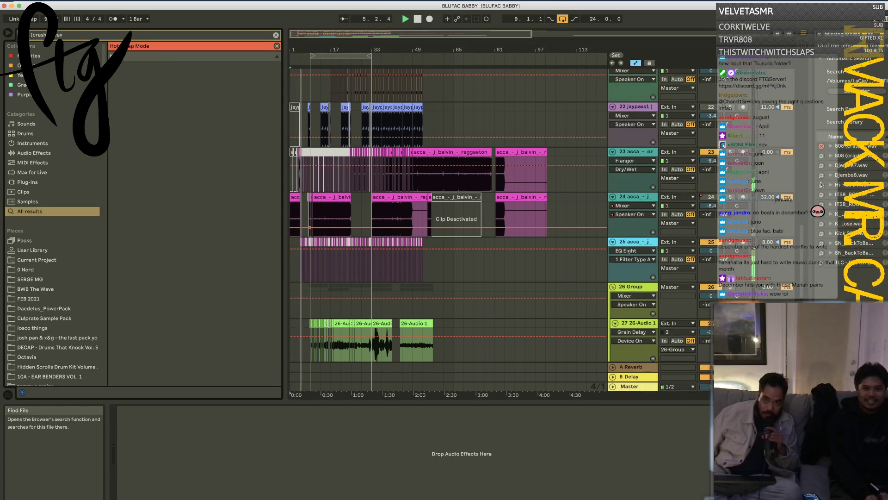
left_click(822, 234)
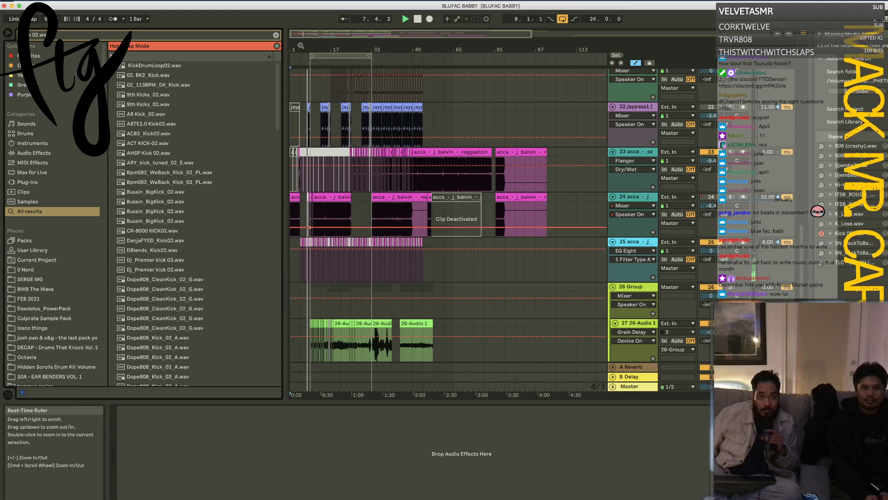
Step: Listen to the looped section while viewing its tracks more closely, and stop playback at about bar 24
key("plus")
key("plus")
scroll(376, 144, "up", 5)
scroll(378, 147, "up", 5)
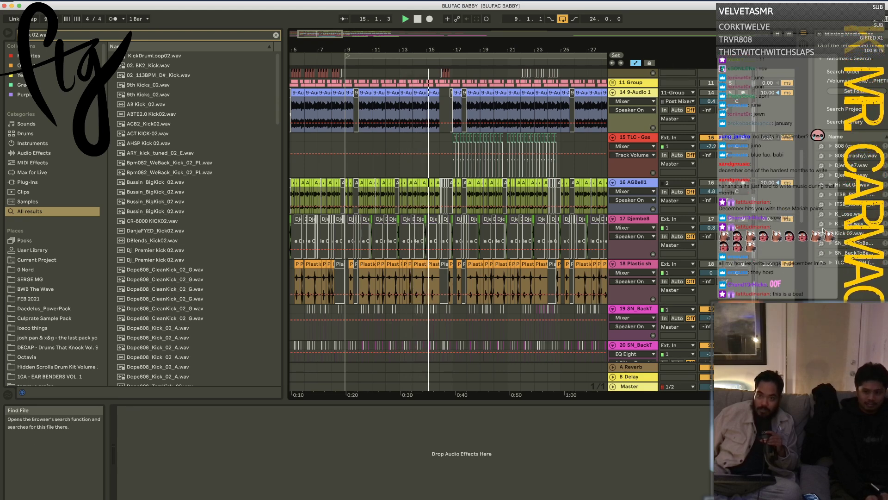
key("q")
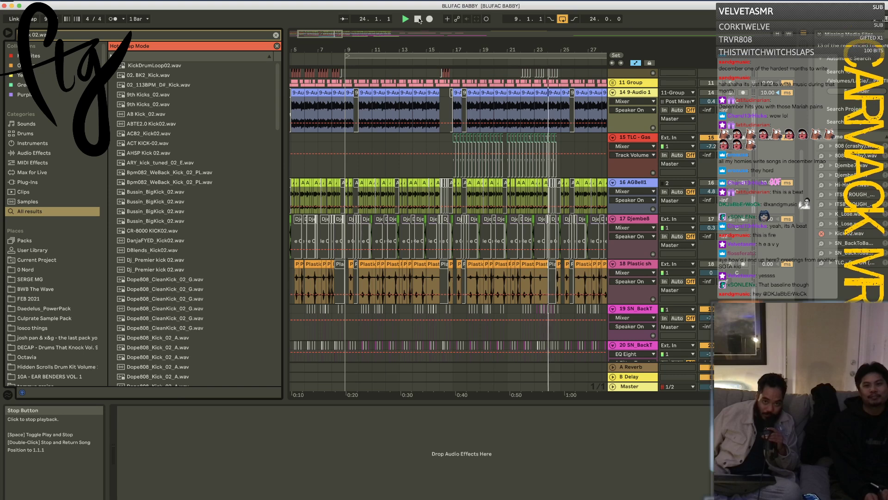
left_click(418, 19)
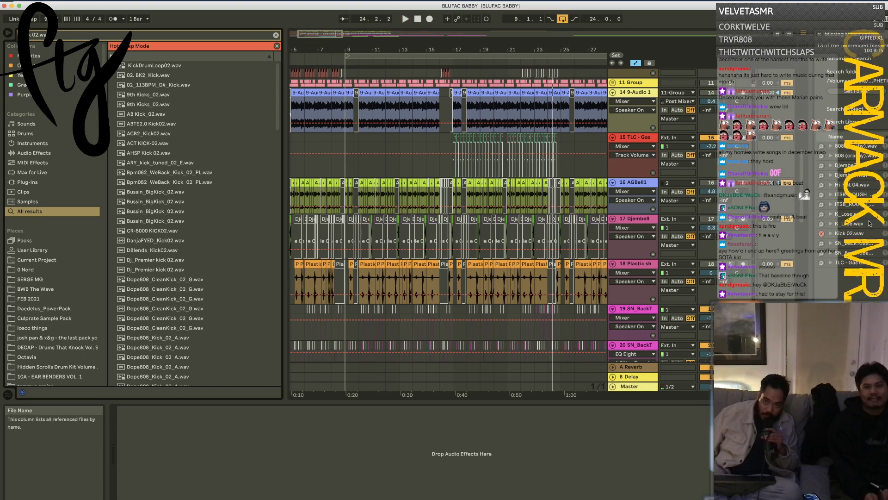
Step: Examine the lower tracks around the 26 Group and replay the arrangement from bar 9
scroll(510, 229, "down", 15)
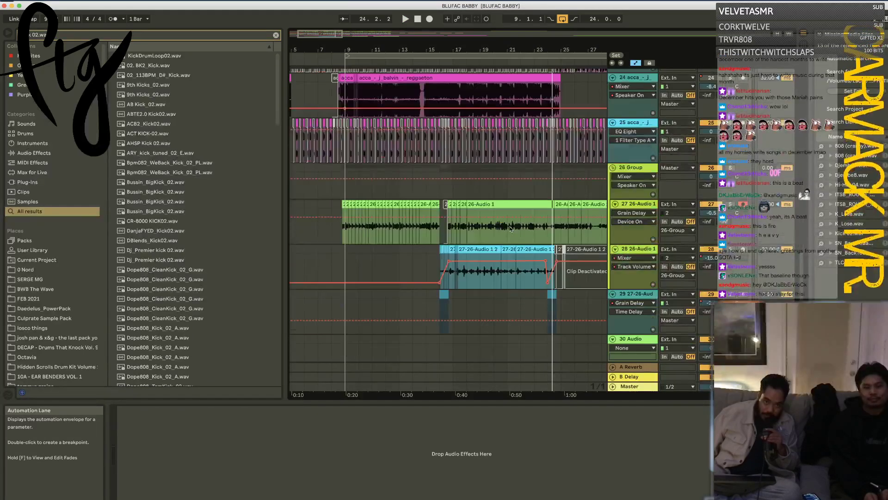
scroll(510, 229, "up", 5)
scroll(510, 229, "down", 5)
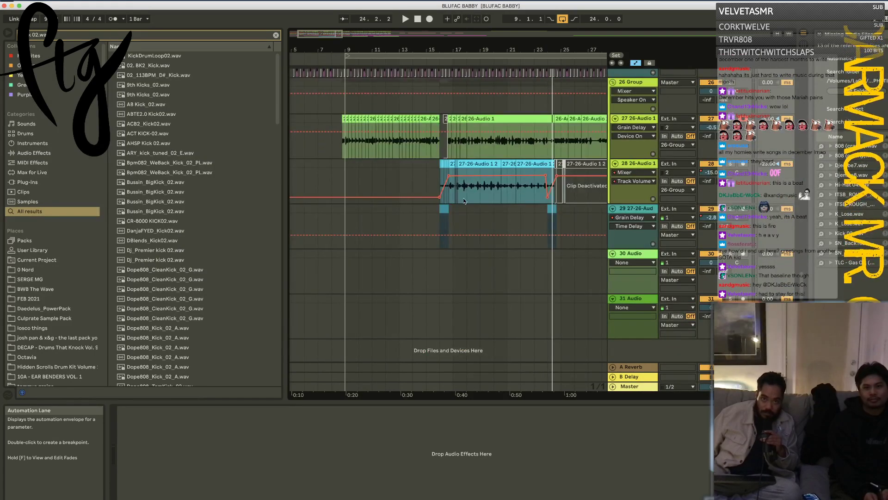
scroll(464, 201, "up", 2)
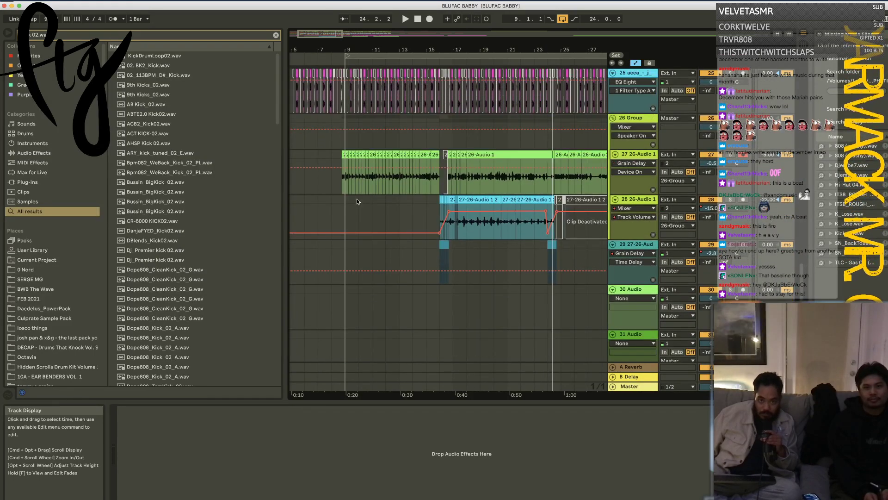
left_click(343, 141)
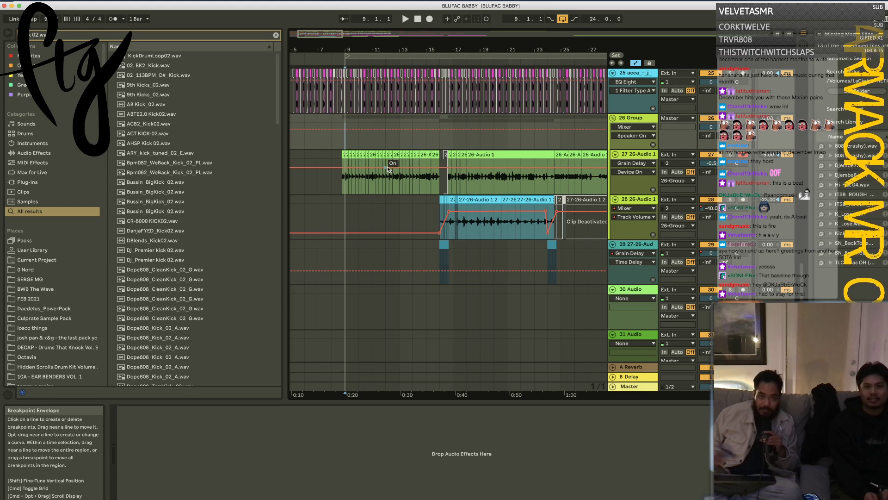
key("space")
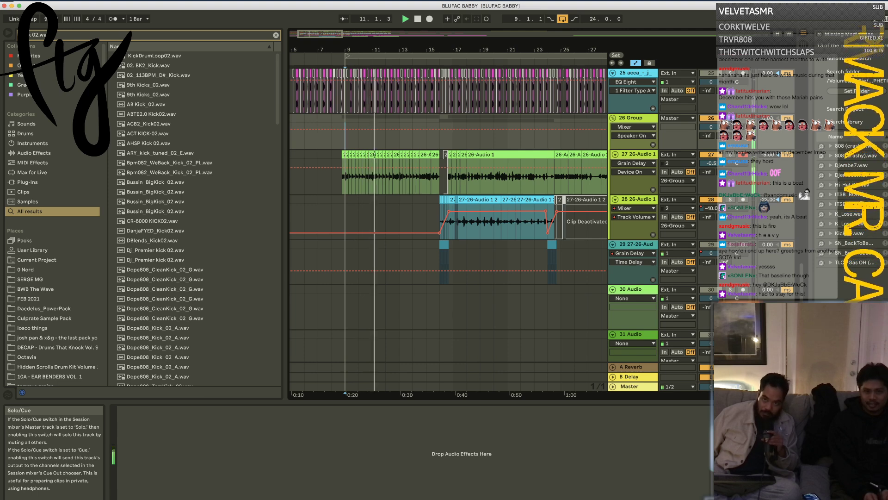
Step: Toggle the activator of track 24, the J Balvin acapella, during playback and stop at about bar 19
scroll(461, 220, "up", 5)
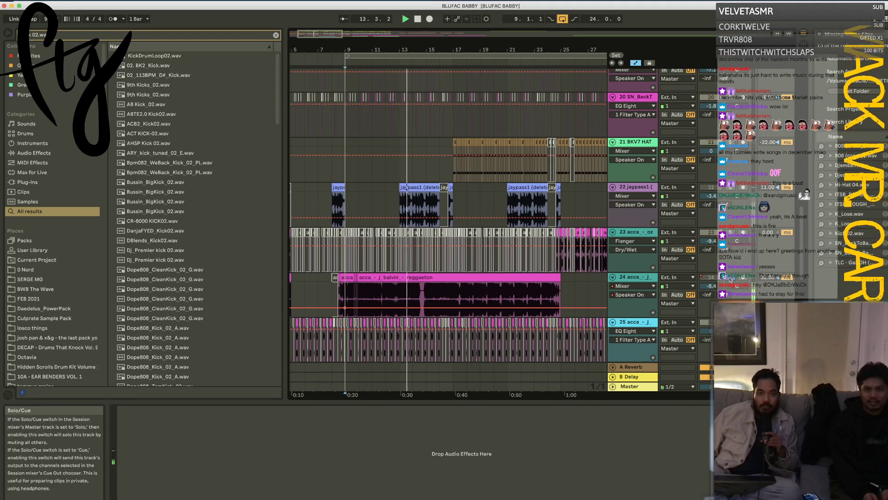
left_click(716, 277)
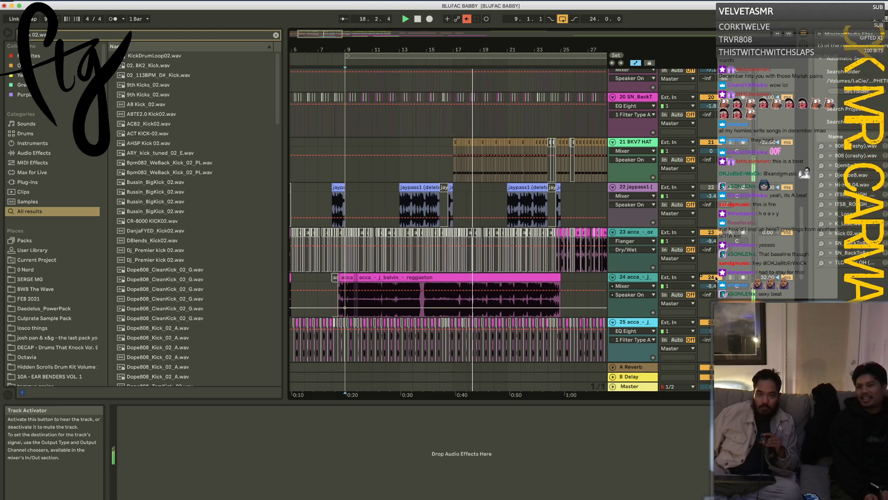
key("space")
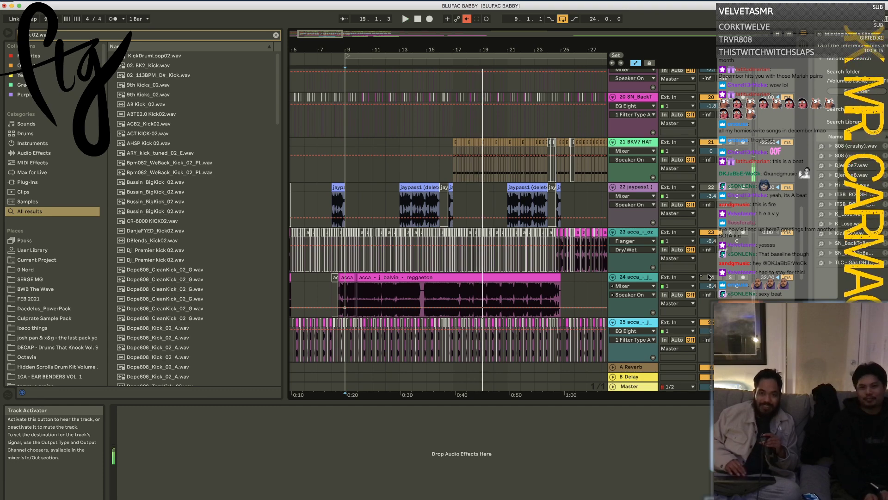
Step: Show the device chain of the Hi-Hat 04 track
scroll(520, 189, "up", 5)
scroll(521, 189, "up", 14)
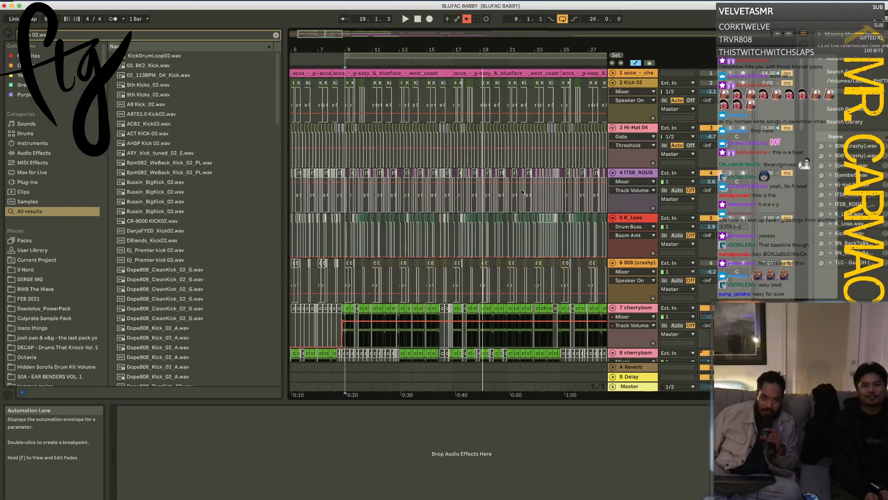
left_click(633, 164)
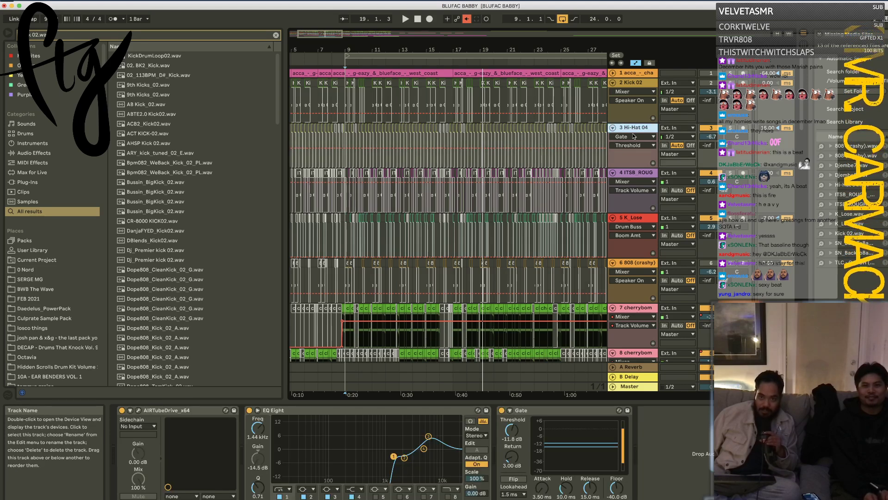
Step: Check the device chains of the ITSB_ROUGH, Hi-Hat 04 and Kick 02 tracks and look for a replacement for the missing K_Lose.wav
left_click(638, 173)
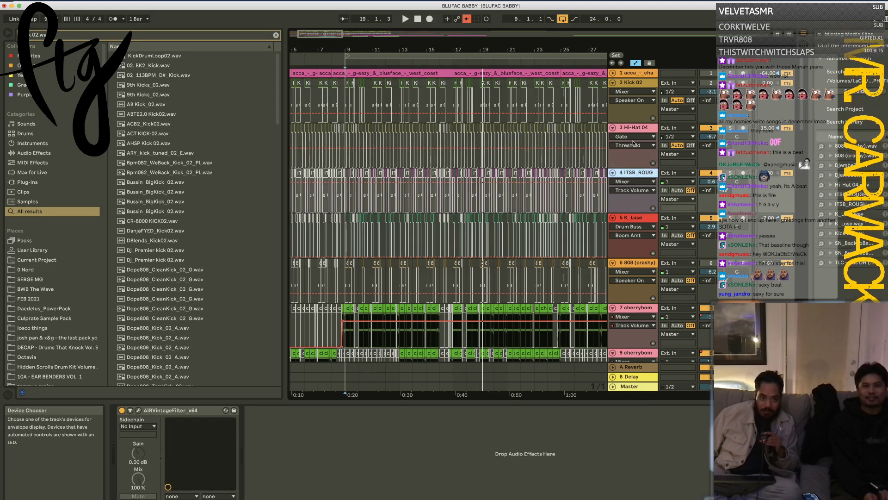
left_click(634, 157)
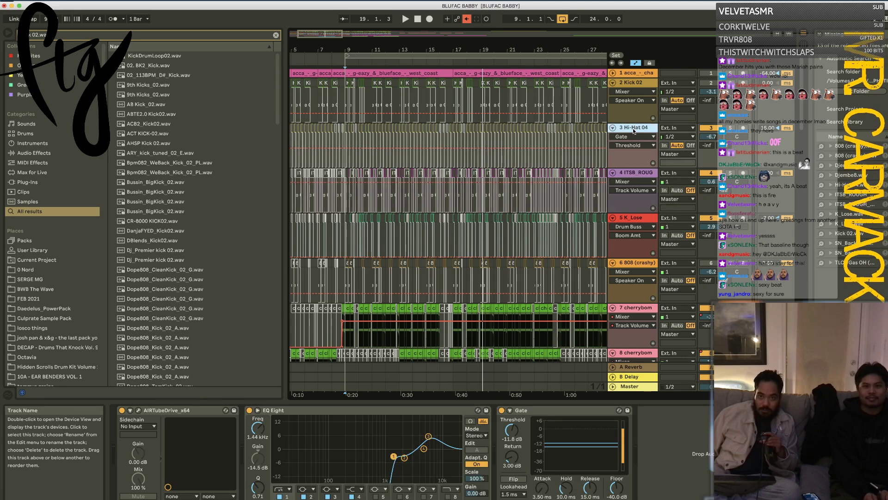
left_click(644, 87)
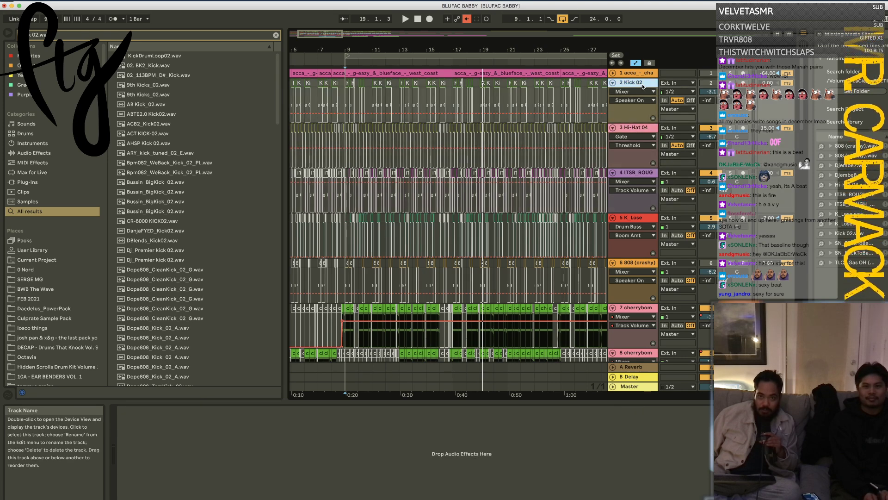
left_click(820, 214)
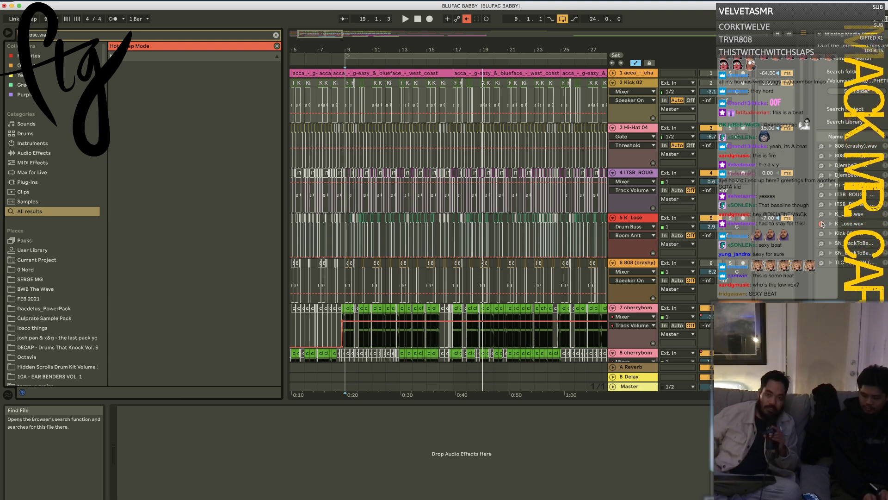
Step: Go to the empty audio track 31 and browse the FEB 2021 and BWB The Wave sample folders
scroll(533, 259, "down", 10)
scroll(533, 260, "down", 10)
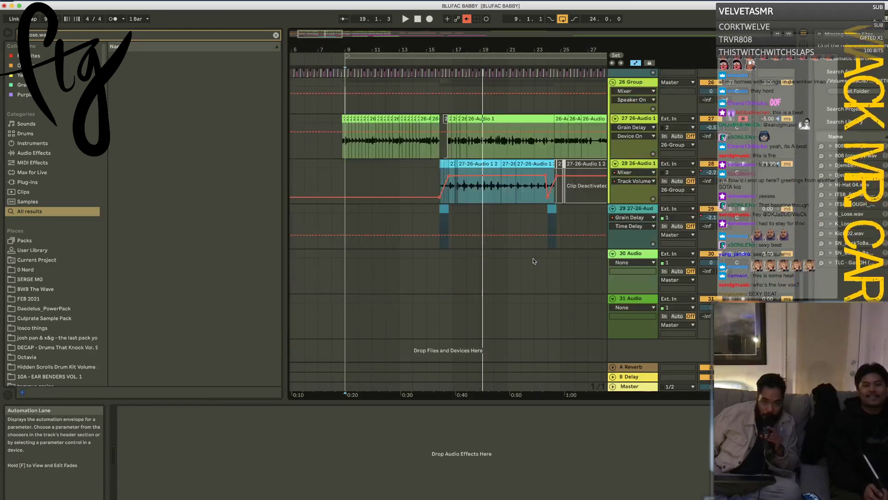
left_click(521, 301)
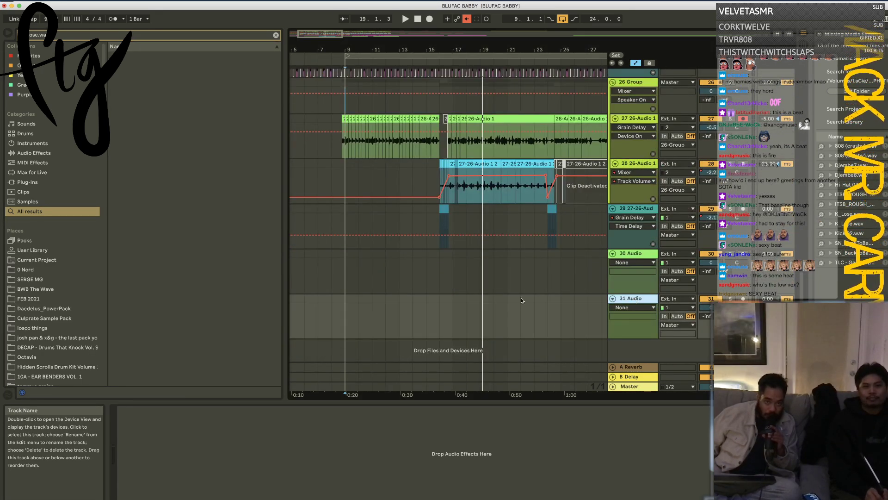
scroll(50, 299, "down", 1)
left_click(43, 287)
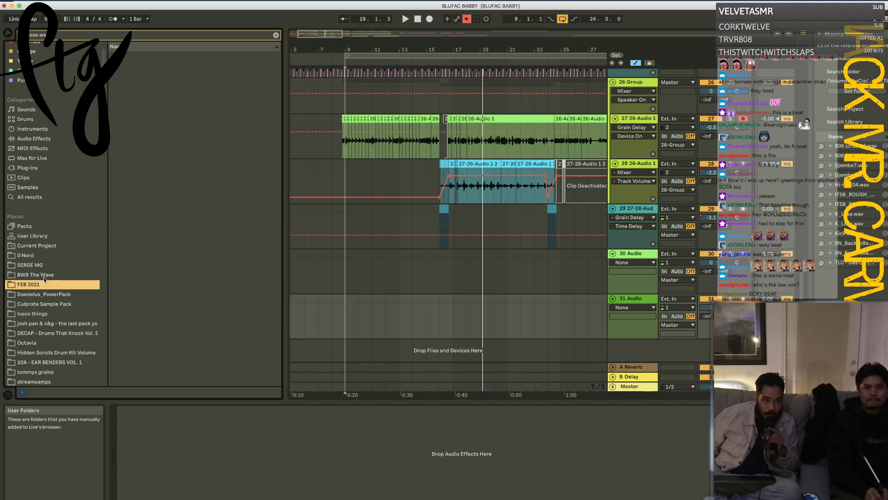
left_click(45, 276)
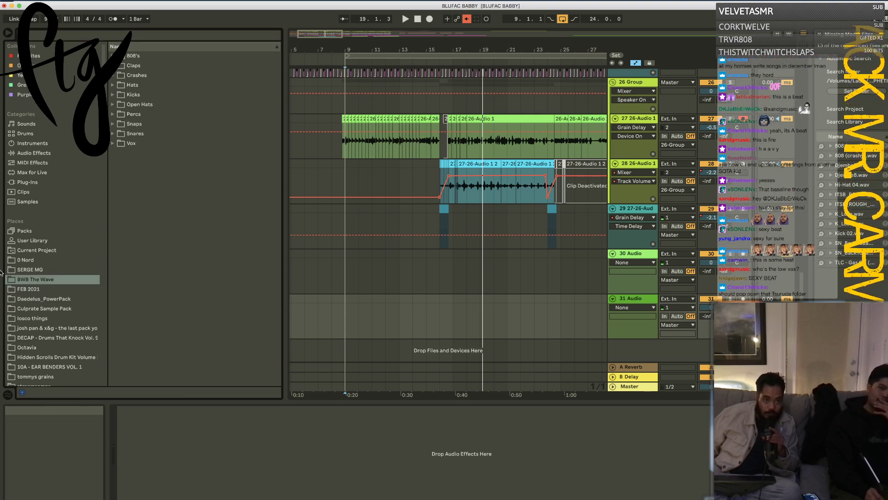
Step: Search all browser results for HYPHY and preview Hyphy Clap.wav
left_click(28, 202)
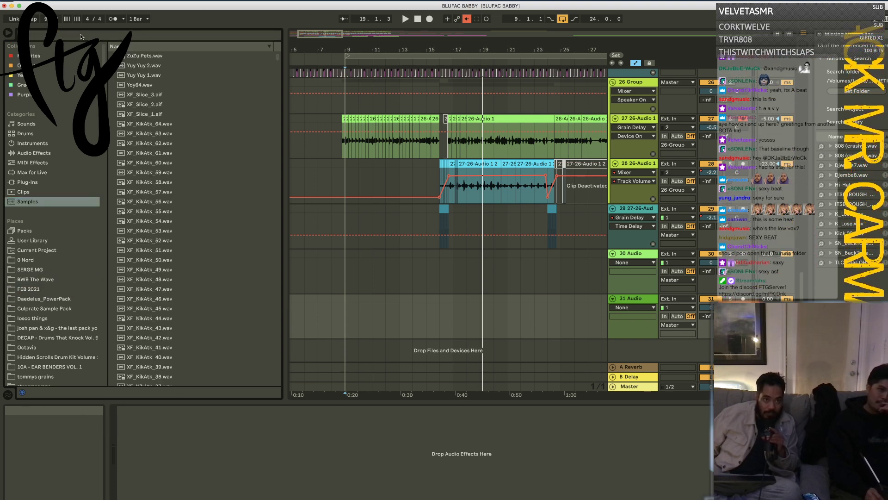
type("PHY")
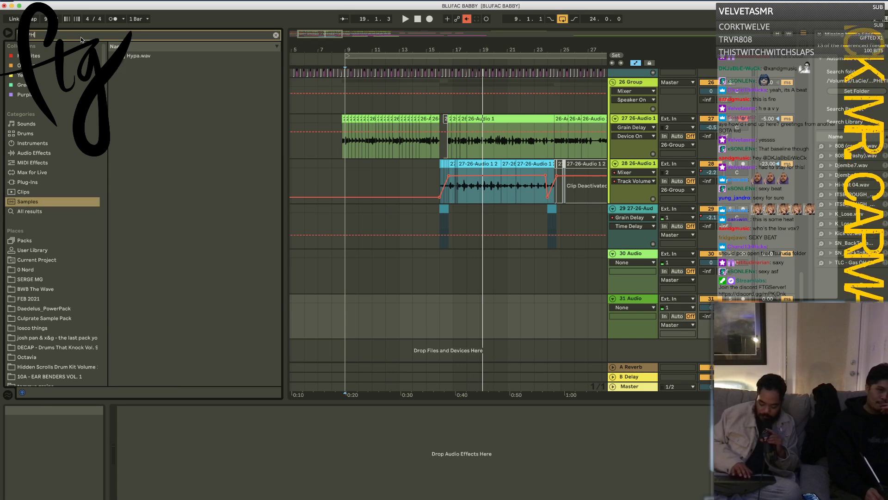
left_click(44, 211)
left_click(152, 57)
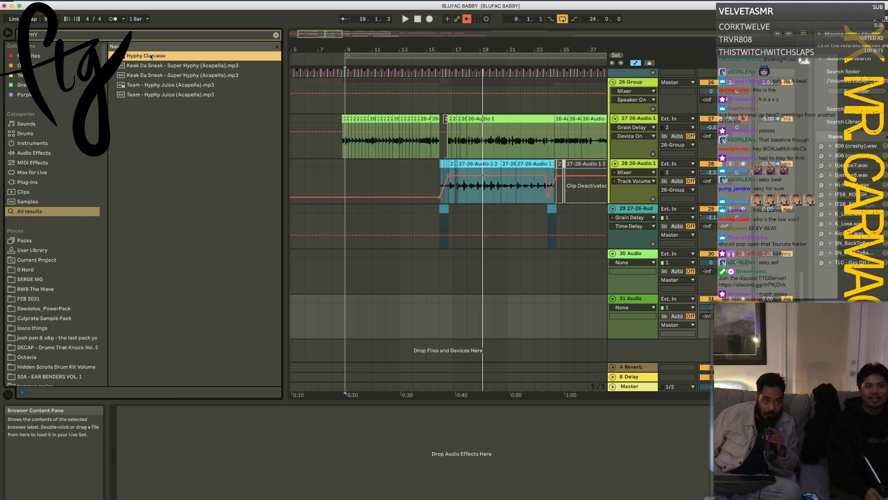
Step: Place Hyphy Clap.wav on track 31, start playback from bar 9, and align the clap with beat 2 of bar 9
left_click_drag(147, 58, 357, 304)
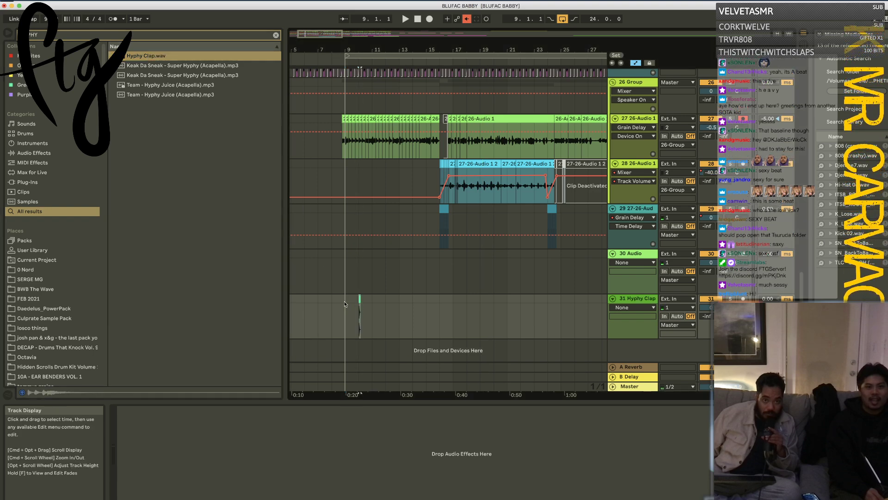
key("space")
left_click_drag(346, 49, 391, 90)
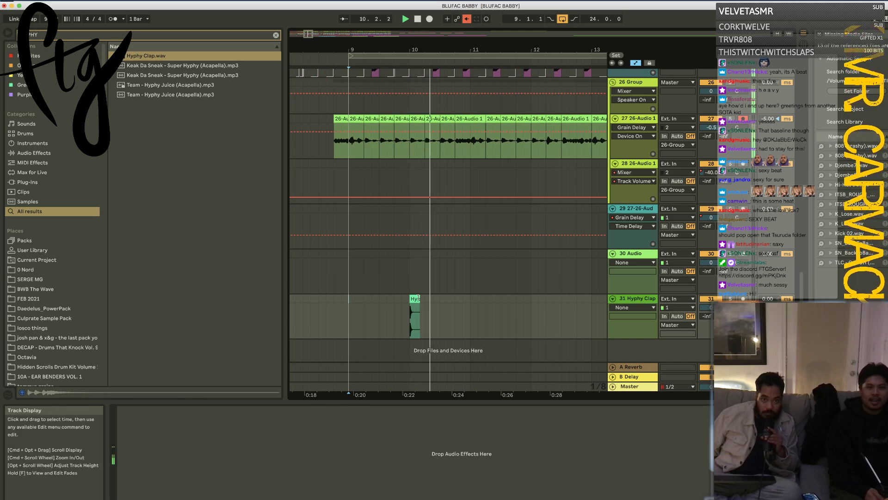
left_click_drag(415, 299, 383, 304)
Step: Duplicate the clap every half bar on track 31 up to bar 28 and adjust the track's volume
key("super+d")
key("super+d")
key("super+d")
key("super+d")
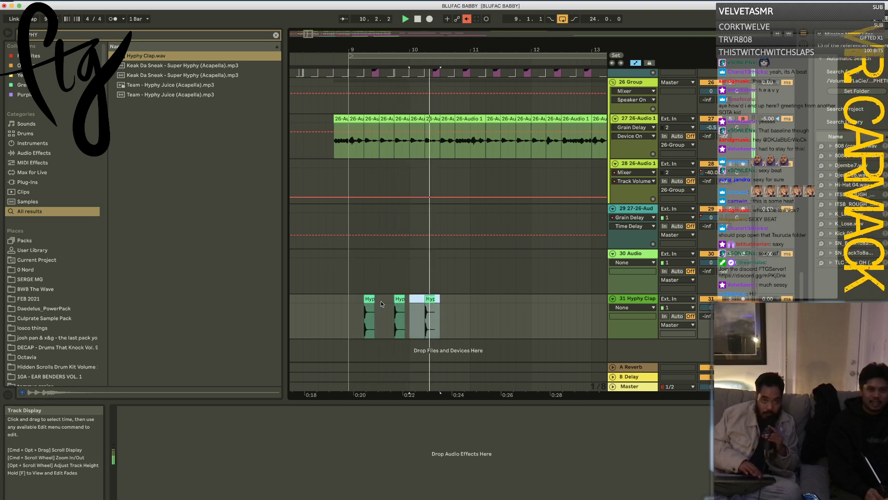
key("super+d")
key("super+d")
key("super+d")
key("super+d")
key("super+d")
key("super+d")
key("super+d")
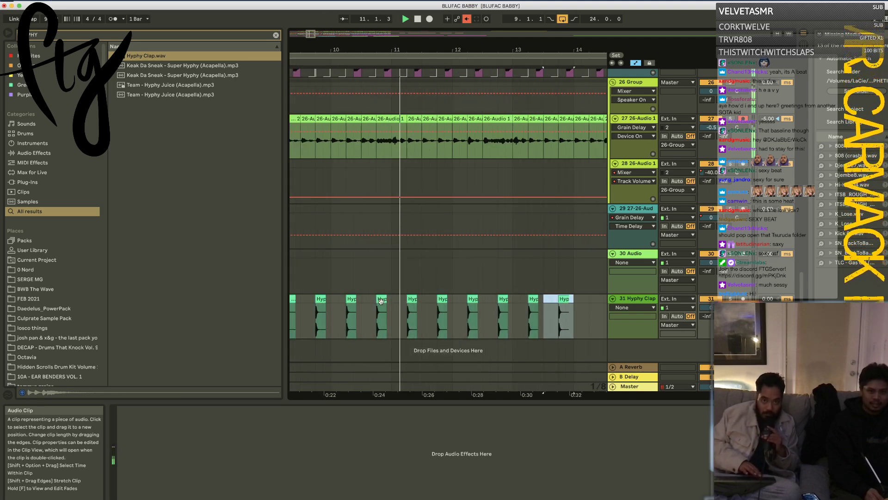
key("super+d")
key("super+d")
key("super+d")
key("super+d")
key("super+d")
key("super+d")
key("super+d")
key("super+d")
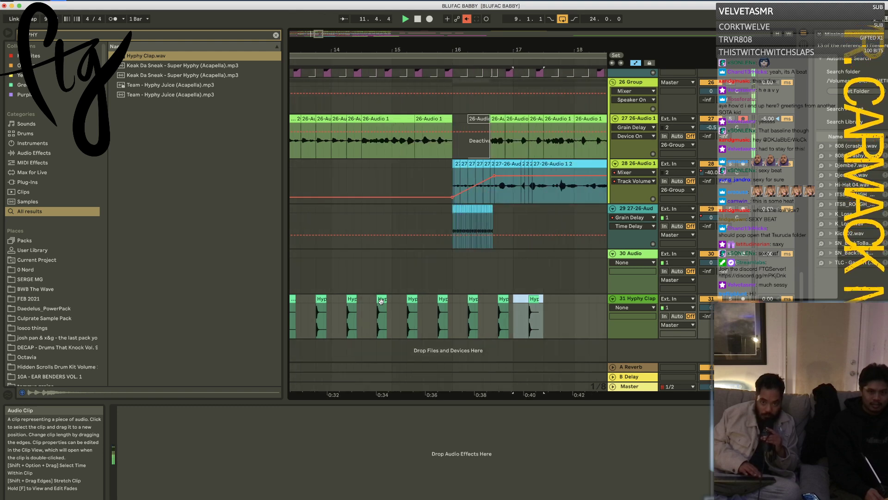
key("super+d")
key("super+d")
key("super+d")
key("super+d")
key("super+d")
key("super+d")
key("super+d")
key("super+d")
key("super+d")
key("super+d")
key("super+d")
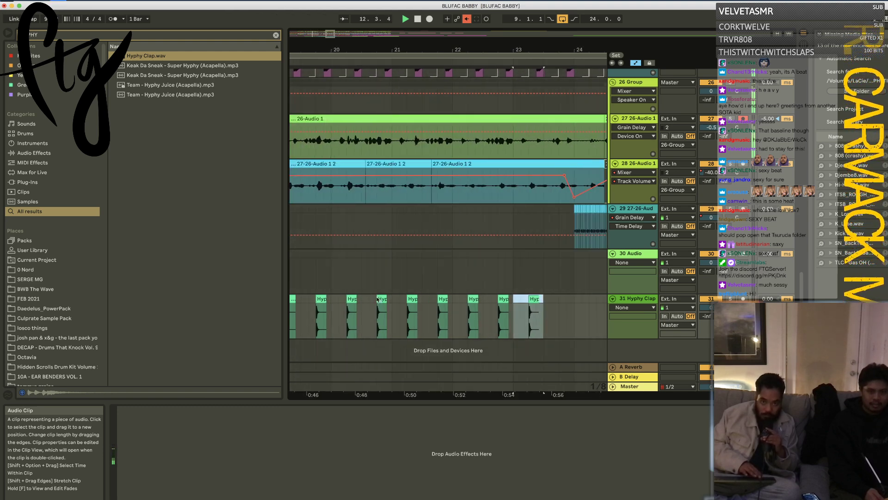
key("super+d")
key("super+d")
key("super+d")
key("super+d")
key("super+d")
key("super+d")
key("super+d")
key("super+d")
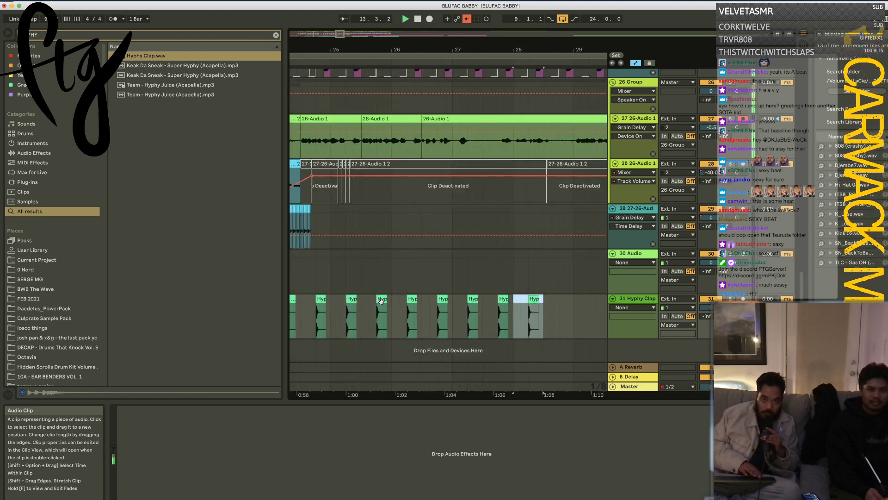
left_click(707, 307)
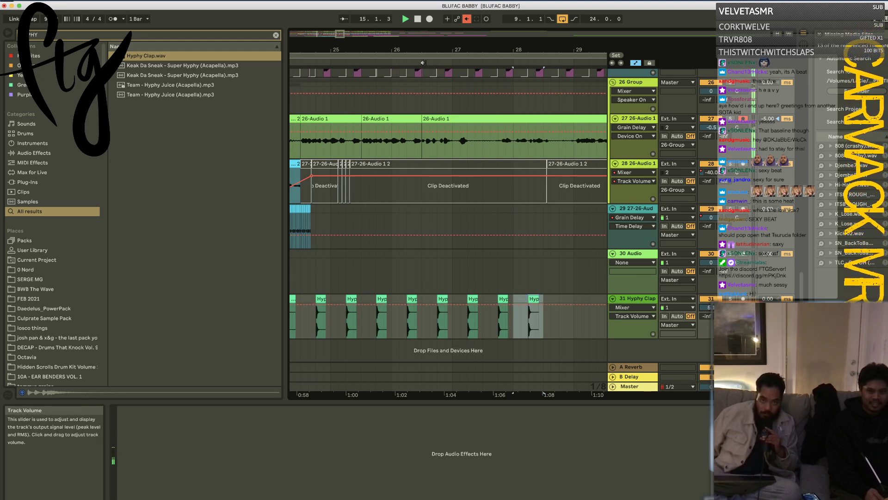
Step: Return to the uppermost tracks and find replacement candidates for the missing Kick 02.wav
scroll(428, 195, "up", 5)
scroll(429, 195, "down", 6)
scroll(428, 194, "up", 10)
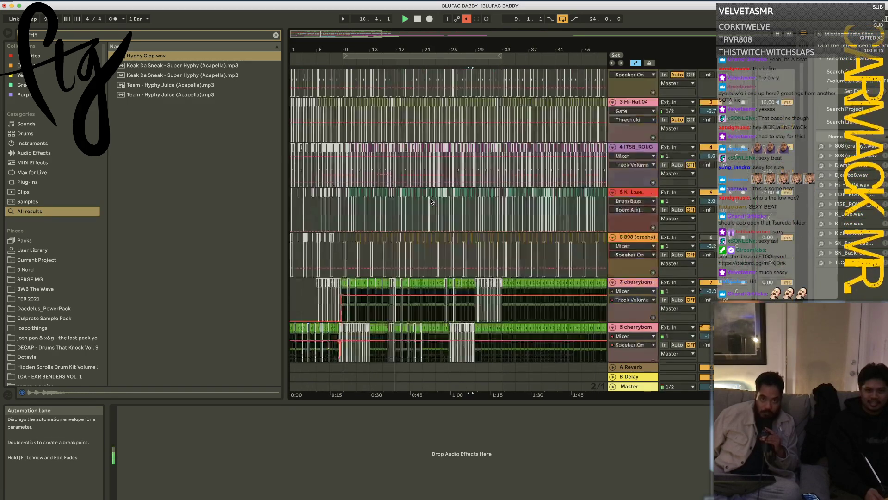
scroll(431, 202, "up", 2)
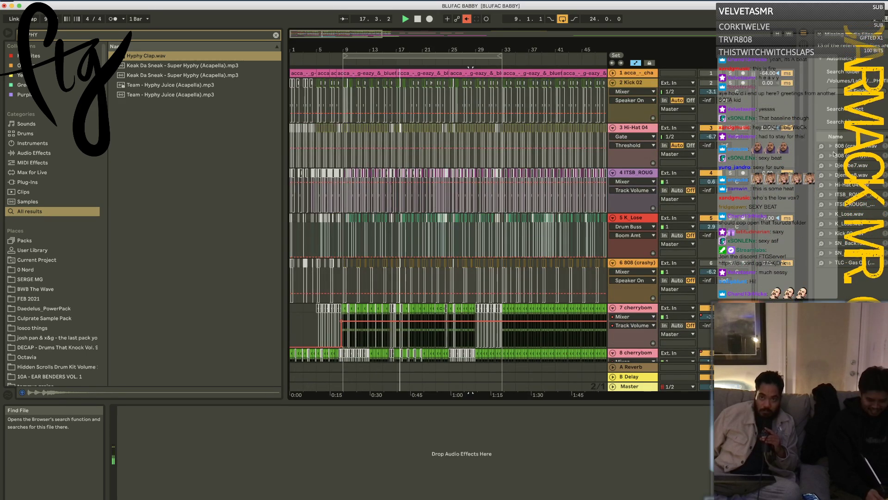
left_click(821, 236)
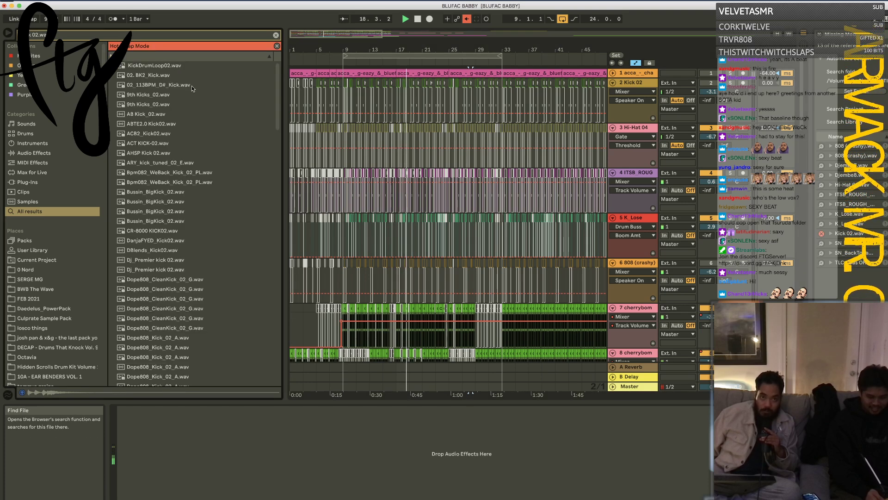
Step: Replace the missing kick sample with 9th Kicks_02.wav and decline resolving the other missing files from its location
left_click(154, 97)
double_click(153, 95)
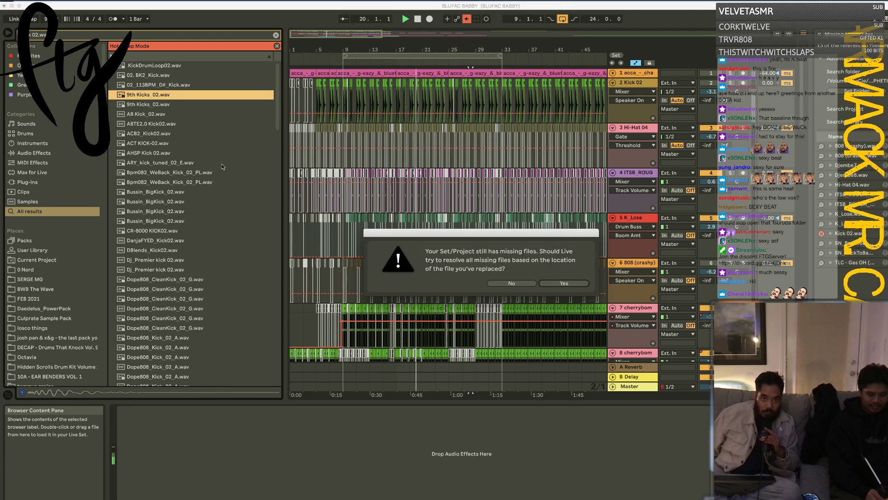
left_click(508, 283)
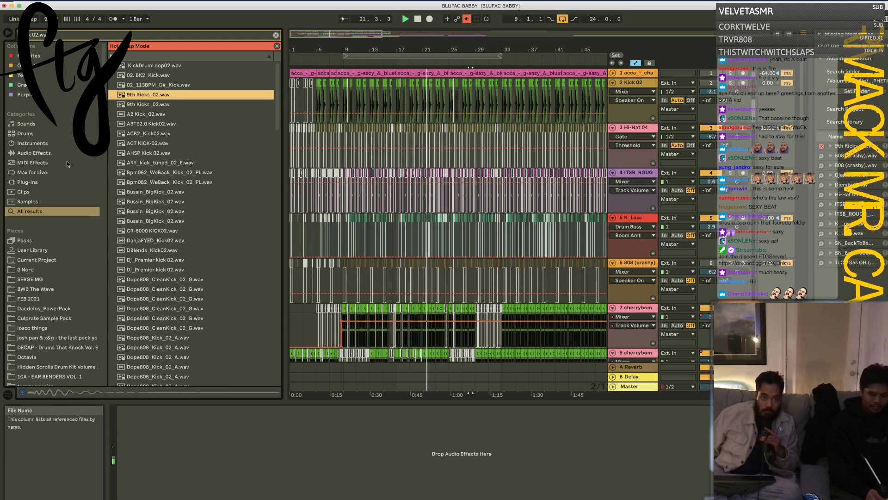
Step: Audition other kick samples such as Bpm082_WeBack, the OLIVER one-shots, Poppin Kicks and Storch Kicks, stopping the arrangement playback meanwhile
left_click(160, 240)
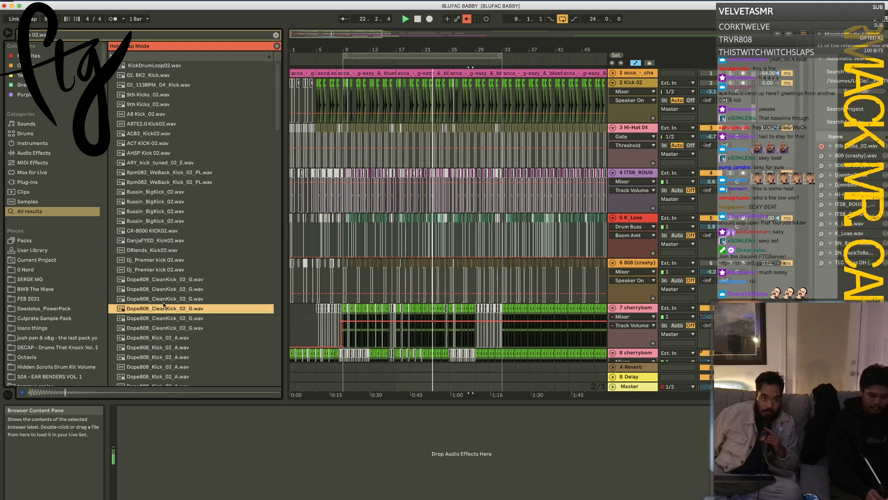
left_click(163, 192)
left_click(163, 209)
scroll(164, 209, "down", 15)
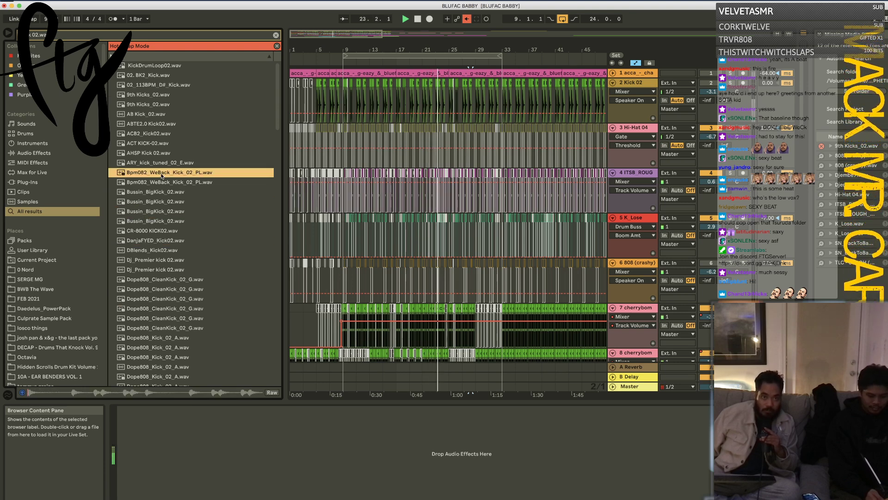
scroll(162, 175, "down", 10)
left_click(162, 222)
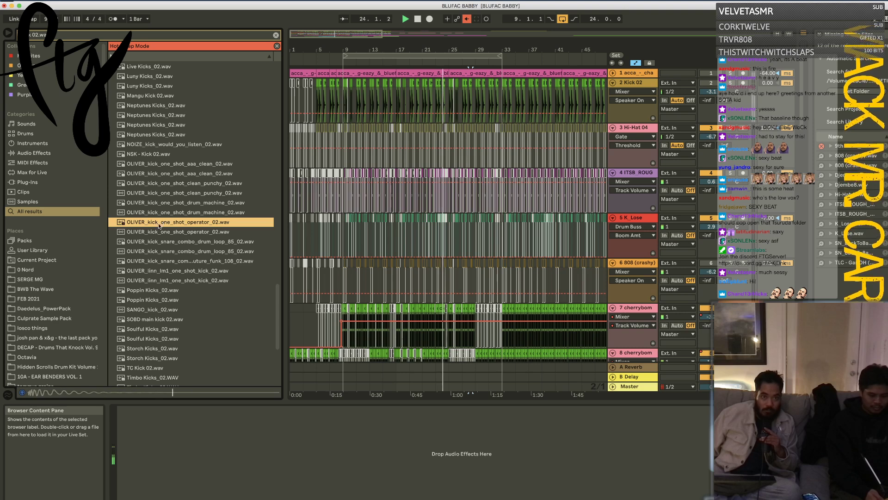
left_click(162, 280)
key("space")
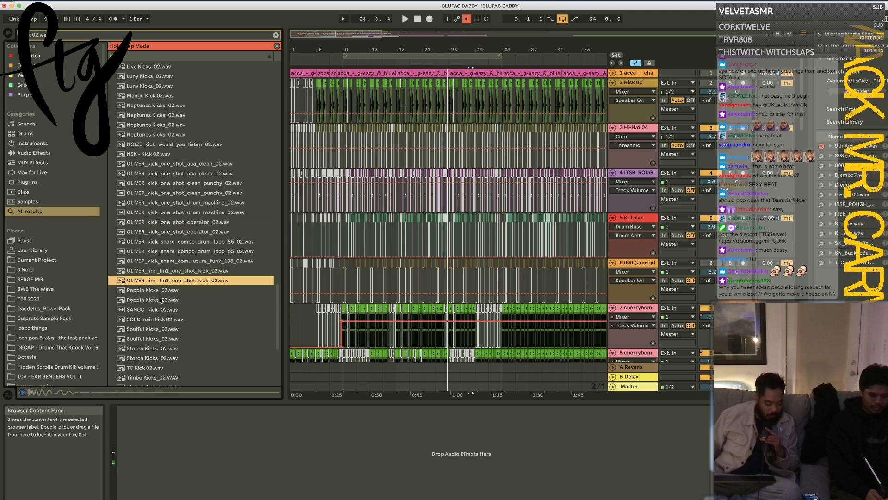
key("Down")
left_click(160, 300)
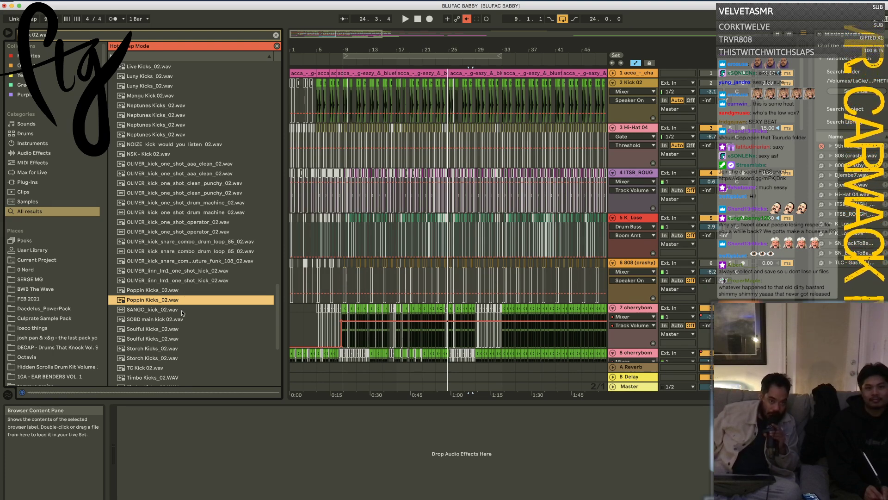
left_click(178, 328)
left_click(169, 358)
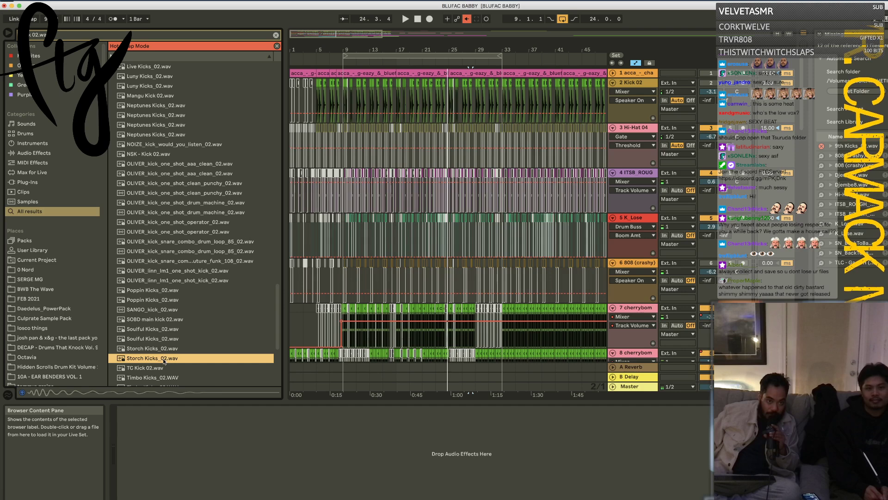
Step: Replace the kick sample with Storch Kicks_02.wav, resume playback, and leave Hot-Swap Mode with the browser search cleared
double_click(164, 358)
key("Return")
key("Return")
key("space")
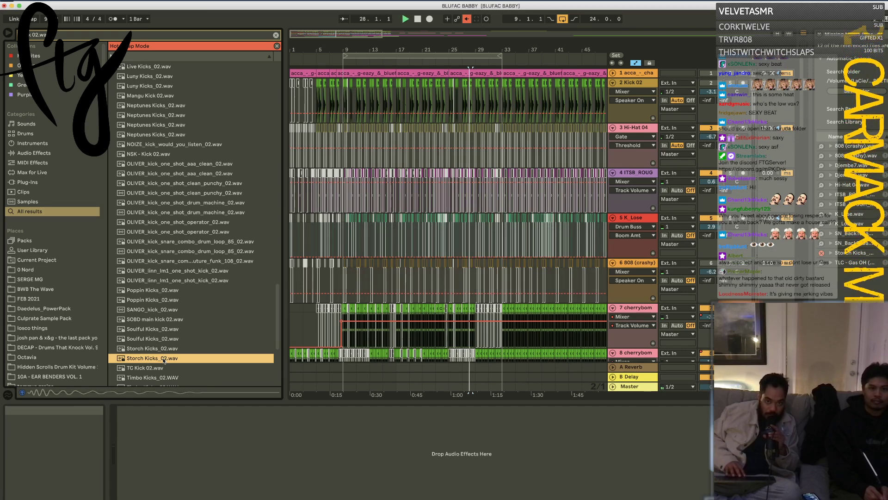
left_click(342, 106)
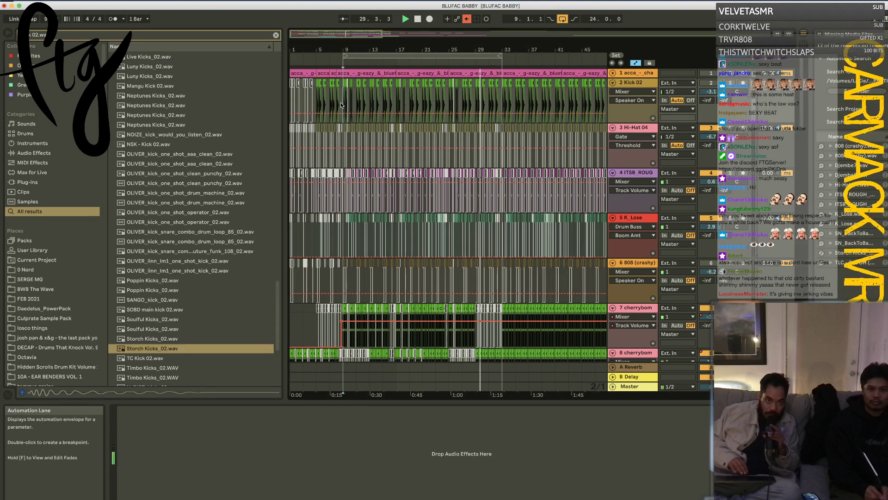
left_click(275, 34)
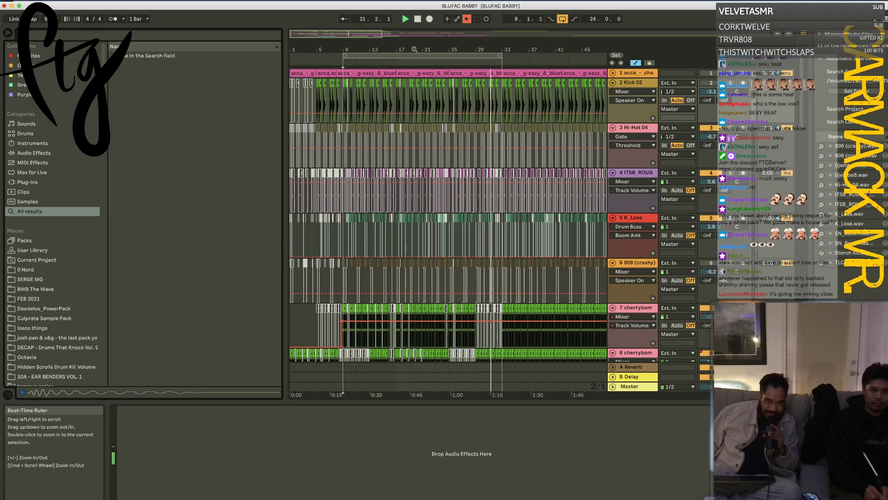
Step: Select the looped section from bar 9 to 33 and show the device chain of the Hi-Hat 04 track
left_click(410, 55)
left_click(411, 55)
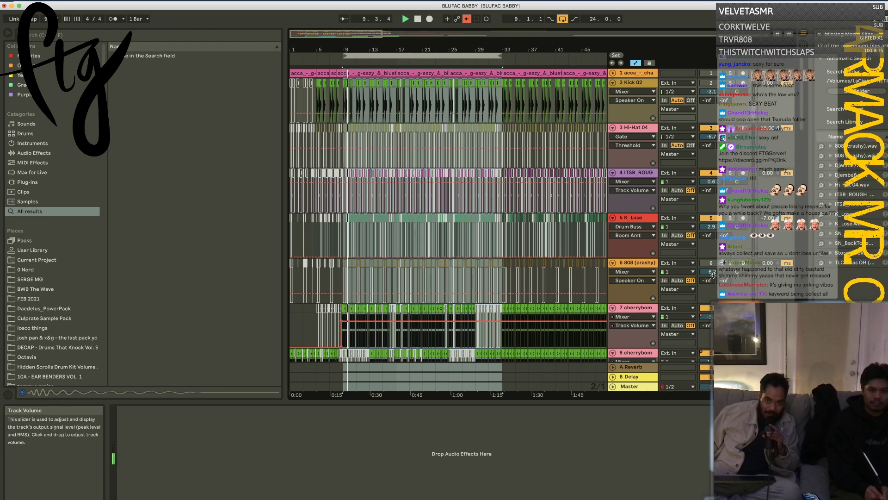
left_click(647, 167)
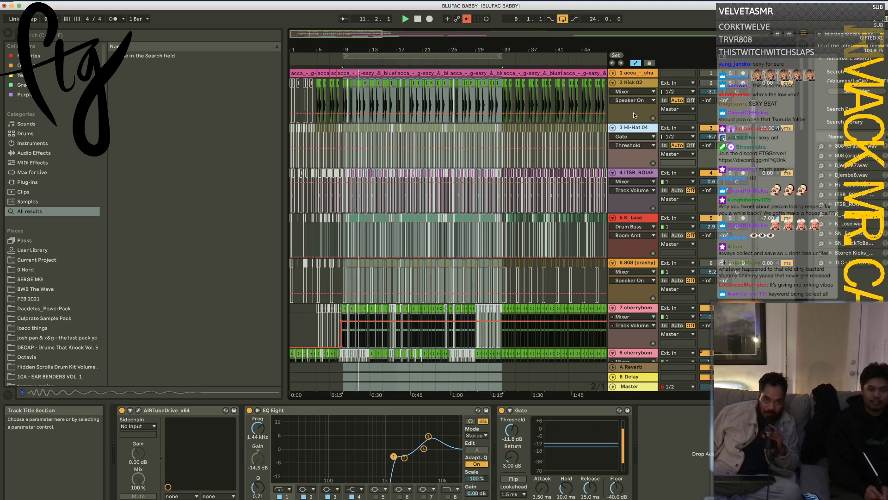
Step: Set the Kick 02 track's volume to -3.3 dB and stop the playback
left_click(640, 82)
left_click_drag(711, 91, 711, 67)
left_click(711, 82)
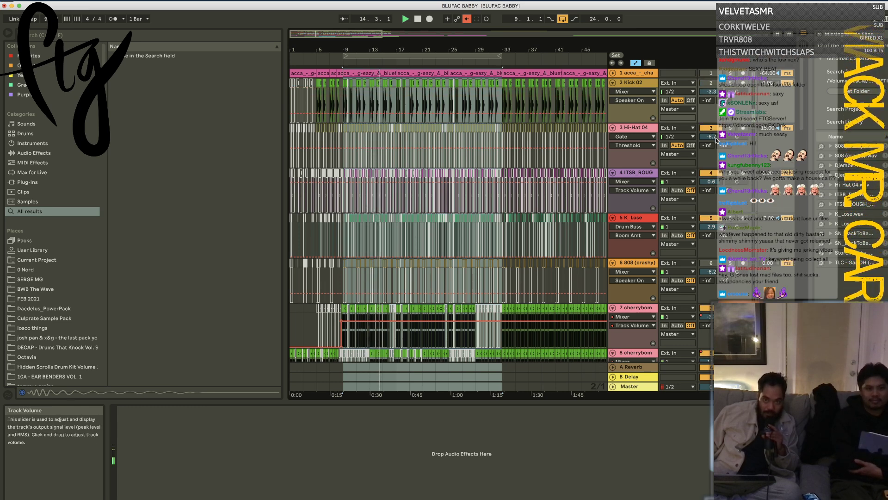
key("space")
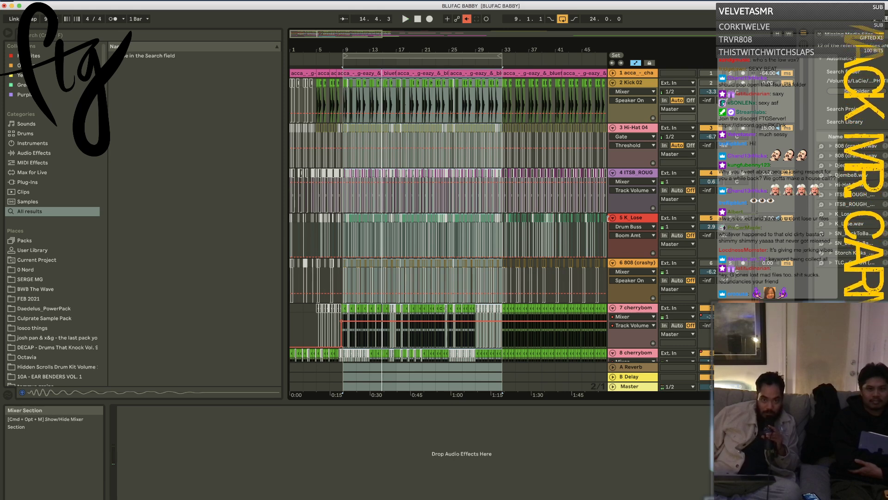
Step: Look through the drum and sample tracks, examining the device chains of the ITSB_ROUG and K_Lose tracks
scroll(610, 222, "down", 15)
scroll(611, 222, "up", 15)
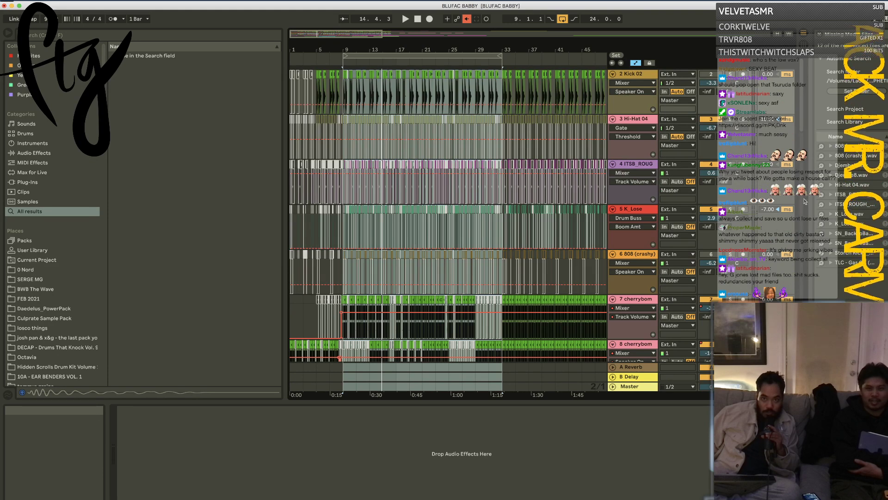
left_click(591, 101)
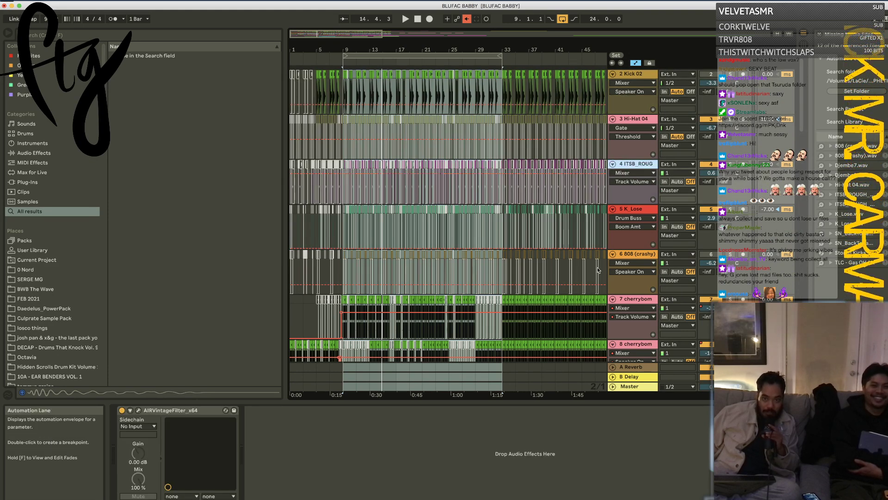
scroll(639, 194, "down", 2)
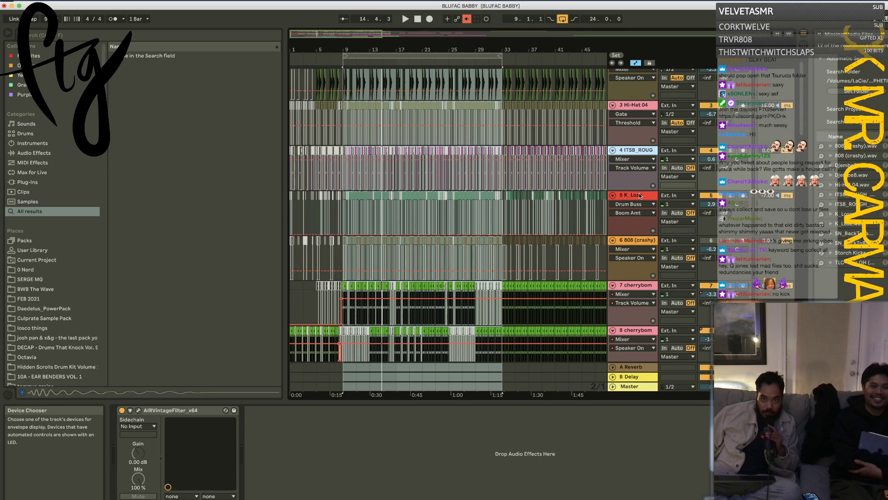
left_click(641, 195)
scroll(513, 241, "down", 5)
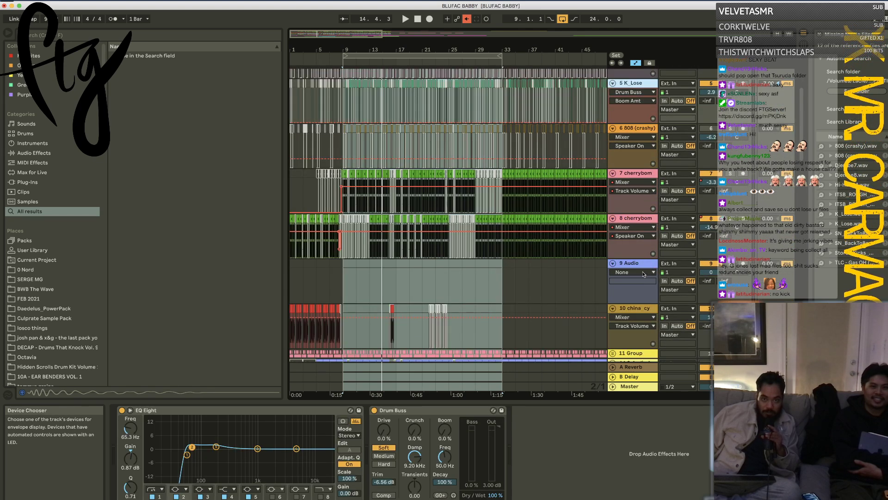
scroll(512, 241, "down", 10)
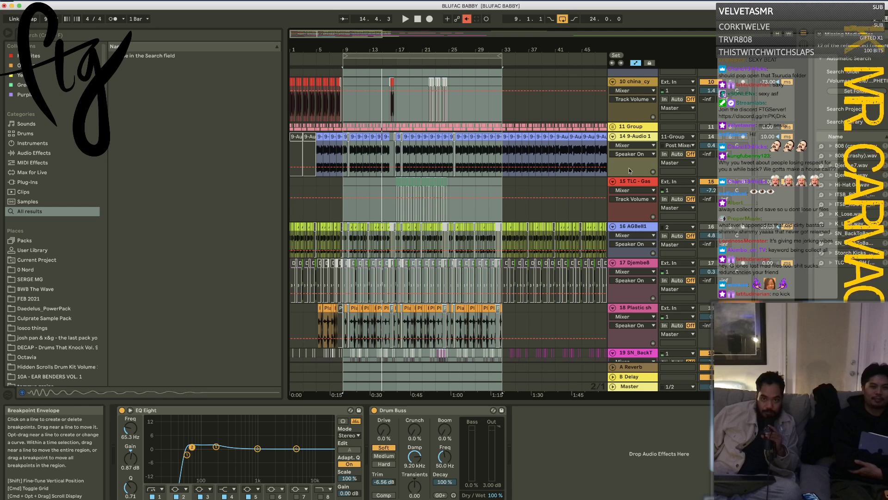
Step: Search the browser for the missing ITSB_ROUGH stab, K_Lose and TLC - Gas OH samples, return to the Storch kick, and leave Hot-Swap Mode
left_click(821, 195)
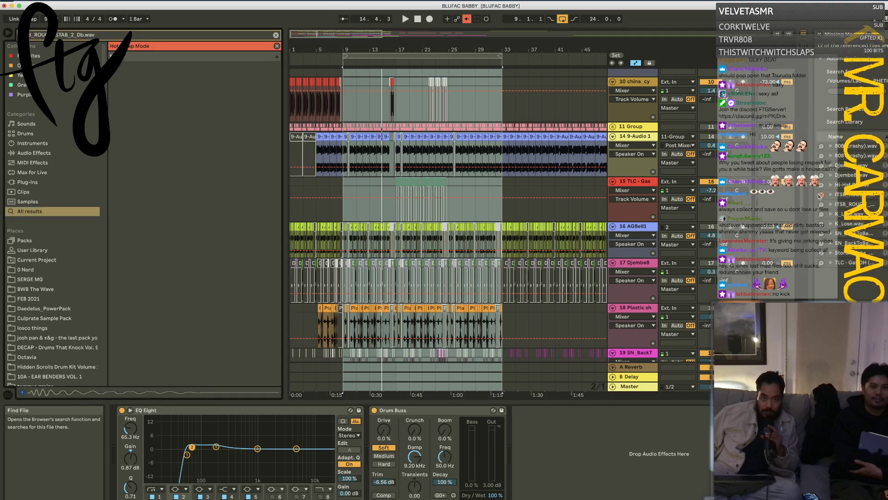
left_click(822, 213)
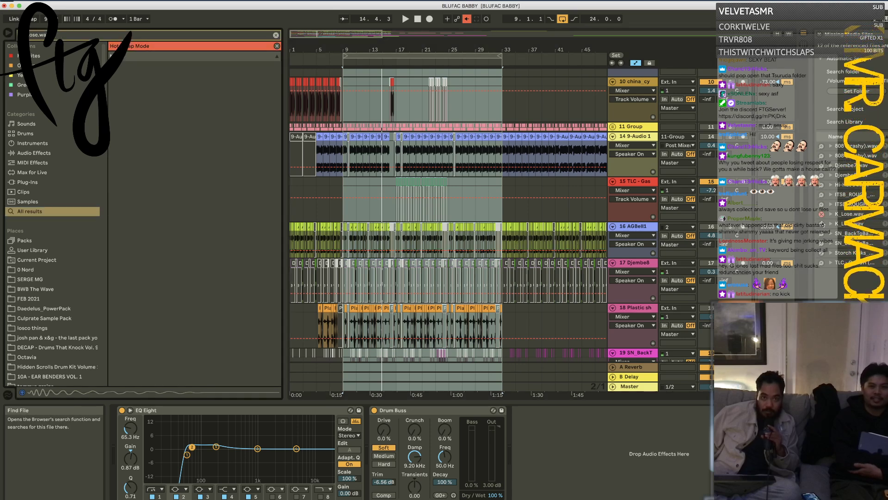
left_click(821, 253)
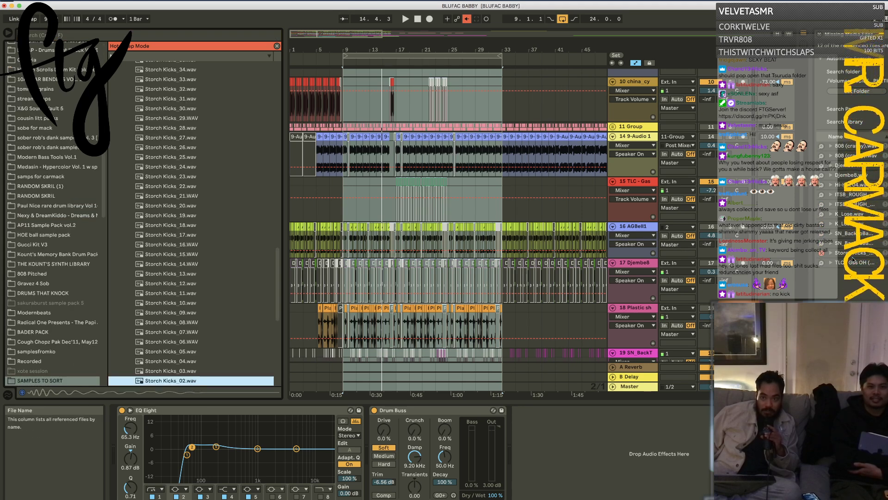
left_click(823, 262)
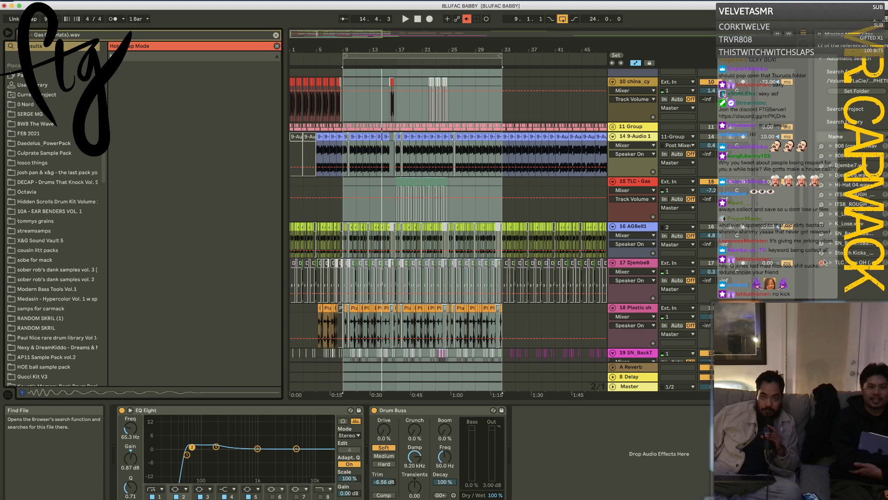
left_click(822, 253)
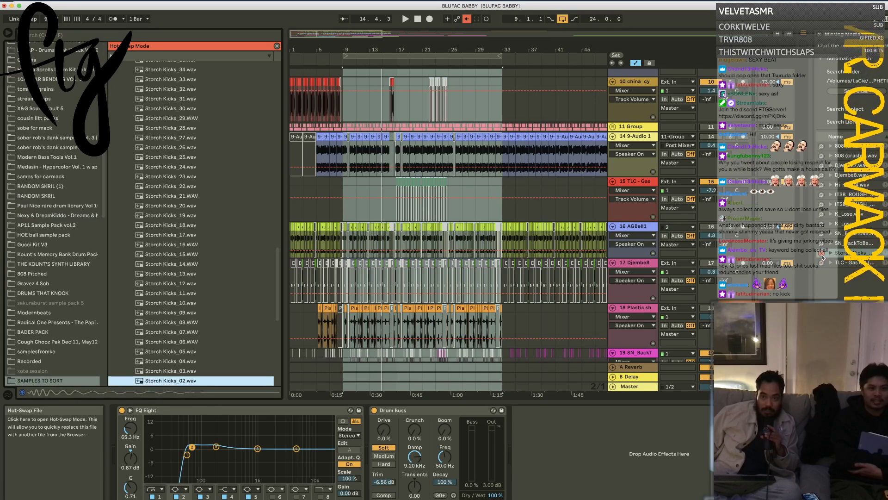
key("Escape")
Step: Play the section from bar 9, review the remaining tracks, and switch solo on the 14 9-Audio 1 track to compare it
scroll(648, 215, "up", 5)
key("space")
scroll(639, 185, "down", 10)
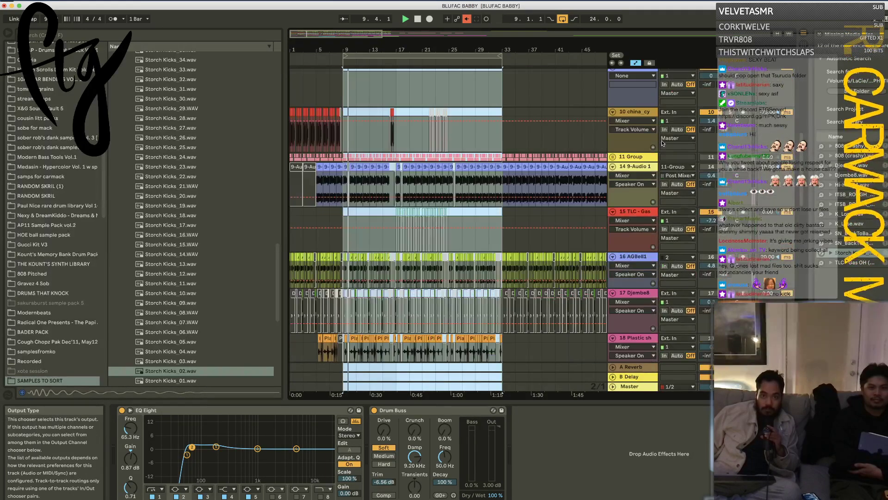
scroll(684, 134, "down", 5)
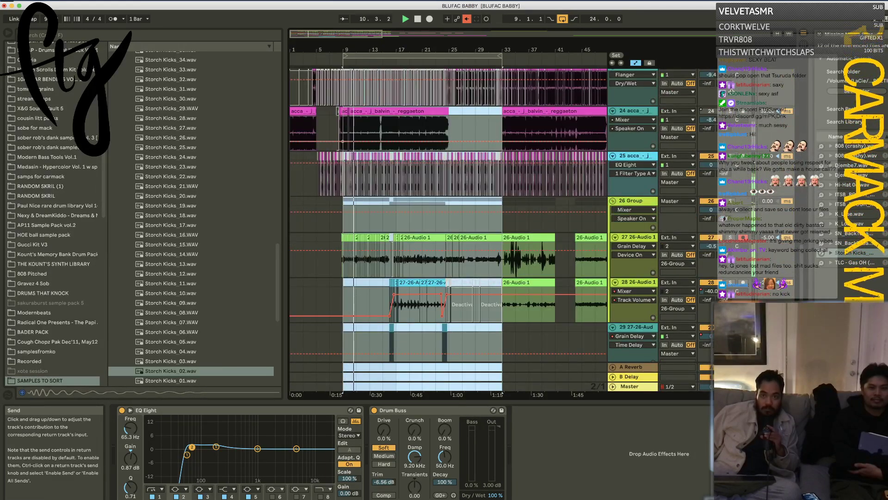
scroll(701, 124, "down", 2)
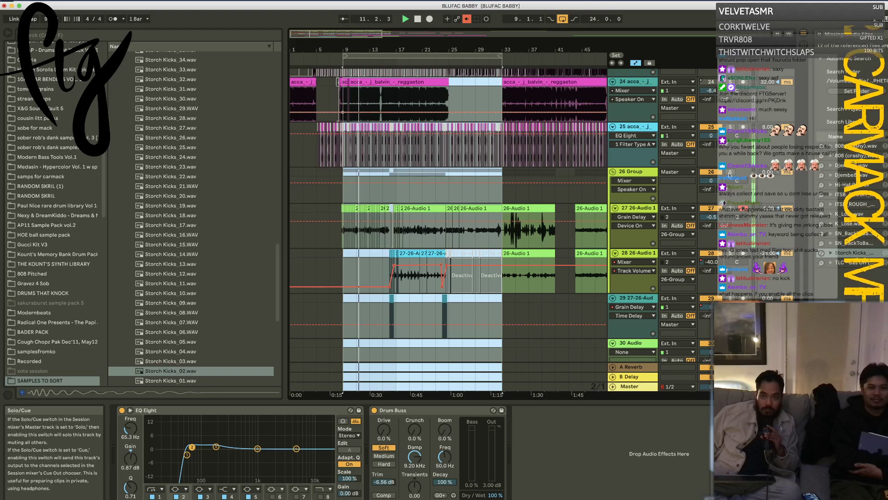
scroll(732, 170, "up", 15)
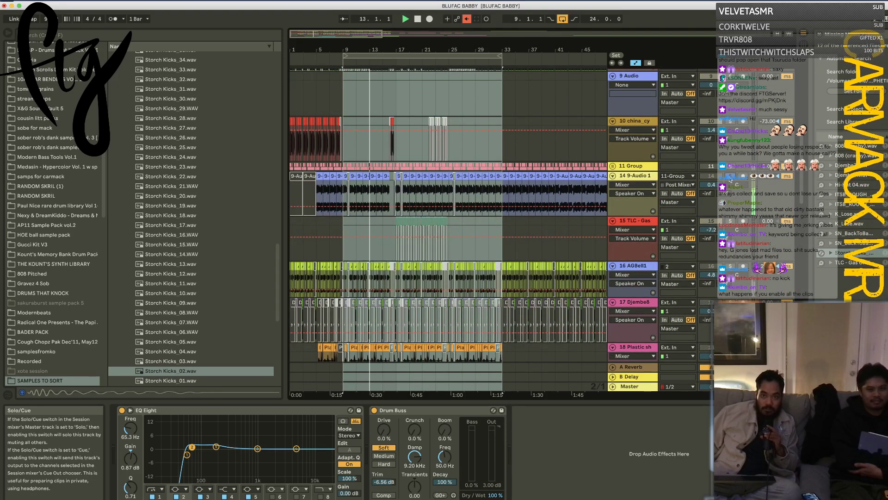
left_click(712, 177)
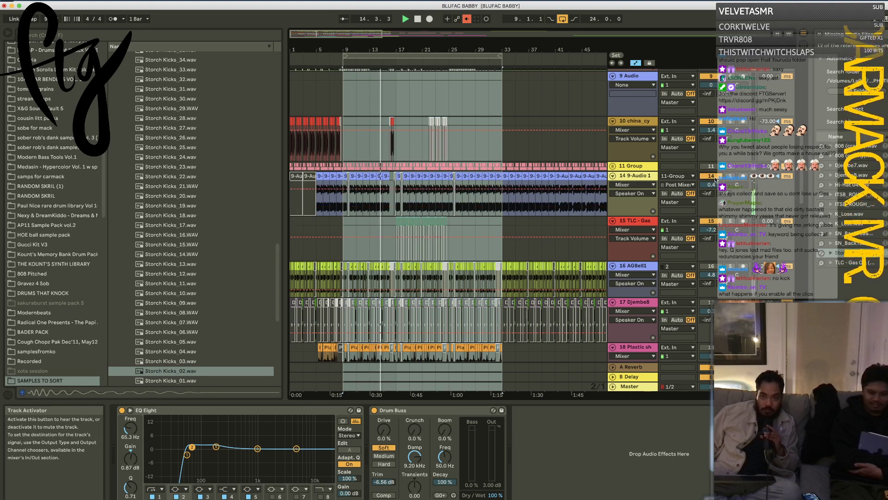
left_click(715, 178)
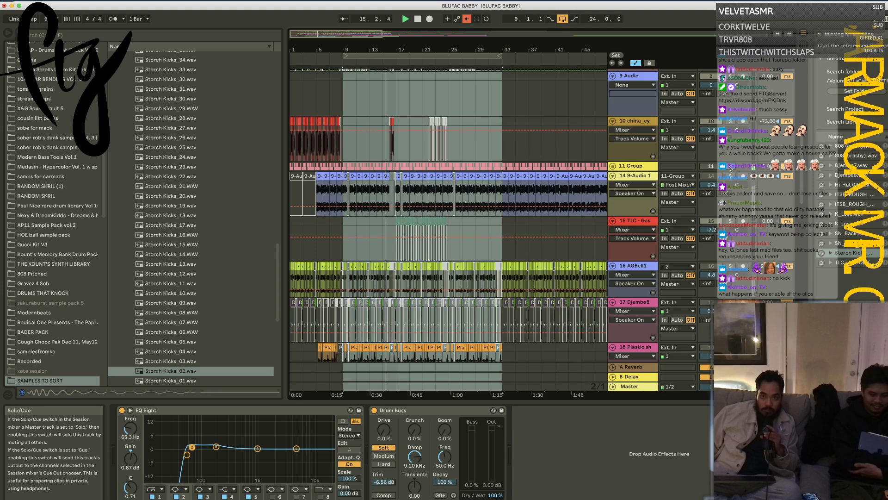
Step: Place the playback start at bar 9 and replay the section from there to listen to the beat again
scroll(632, 140, "up", 2)
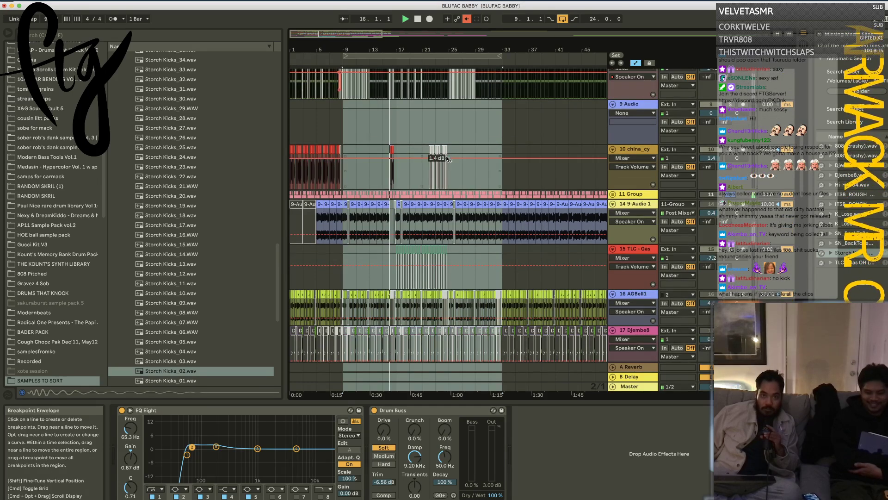
left_click(348, 140)
key("space")
key("space")
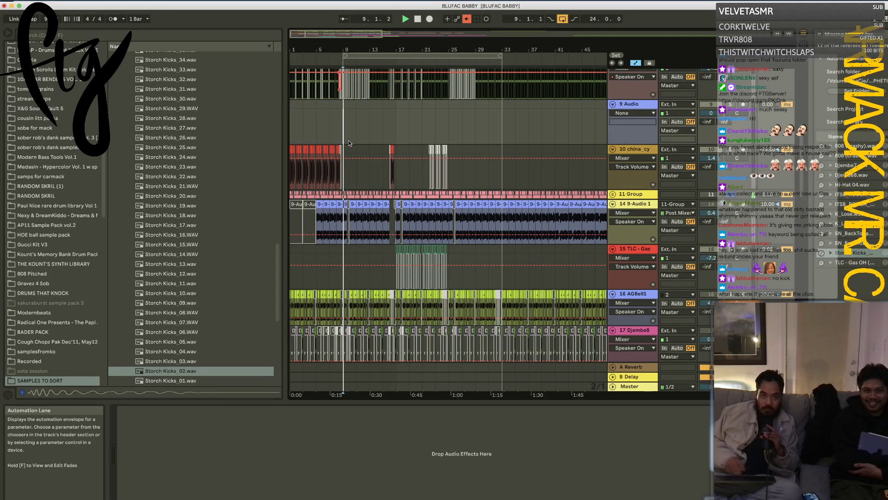
scroll(515, 128, "up", 5)
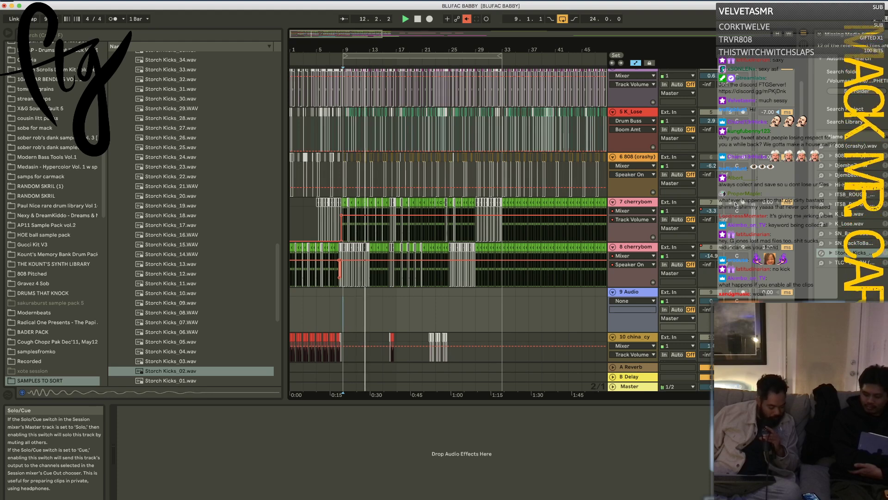
key("space")
key("space")
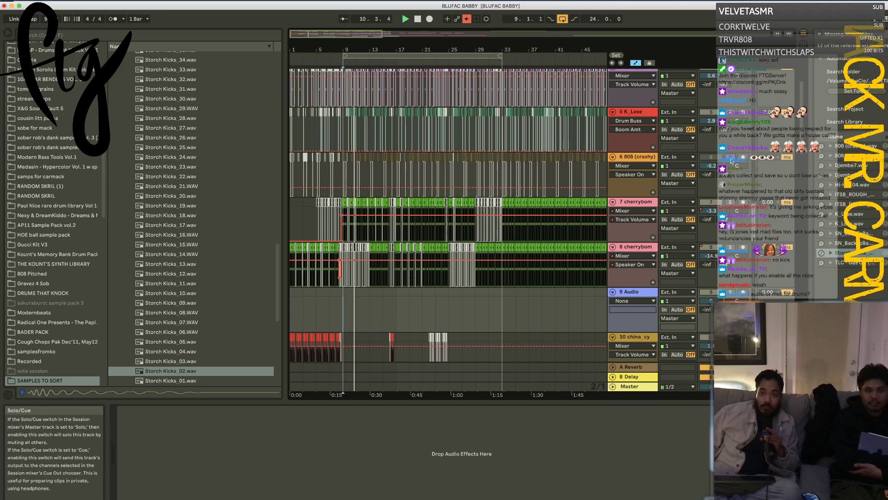
scroll(649, 156, "up", 2)
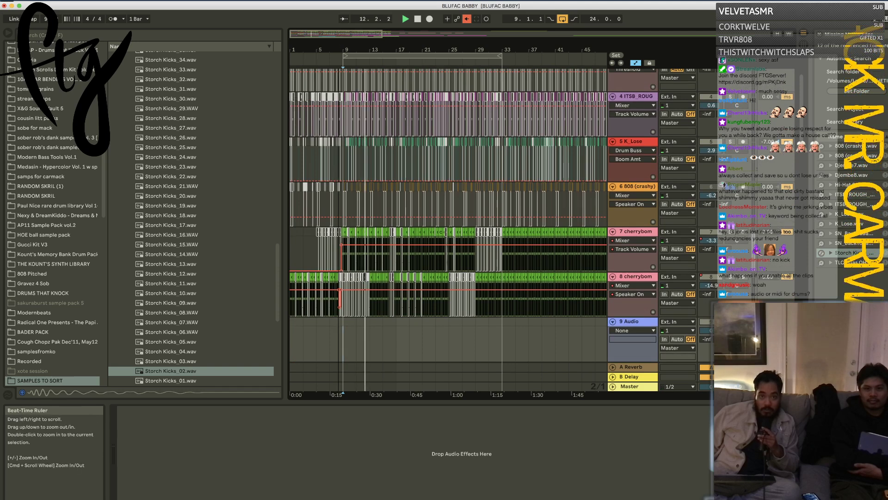
Step: Set the Kick 02 track's volume to 3.3 dB, checking the Hi-Hat 04 device chain beforehand
left_click_drag(342, 50, 342, 74)
scroll(653, 129, "up", 5)
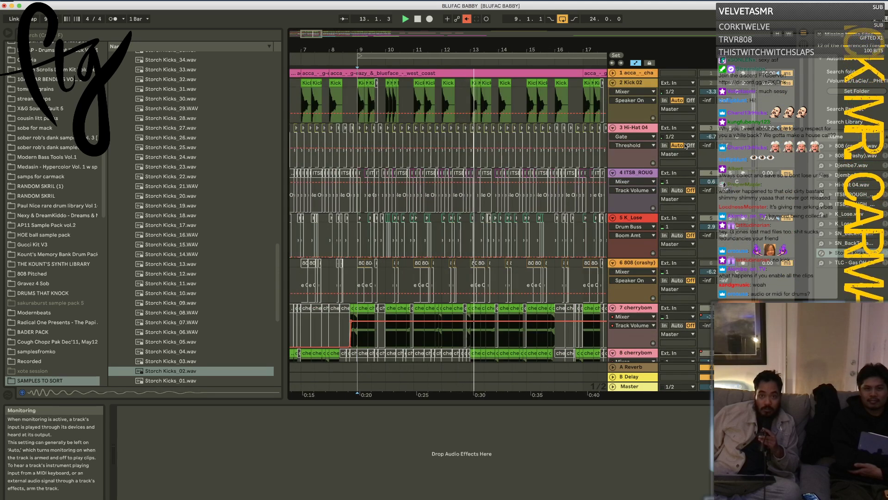
left_click(653, 129)
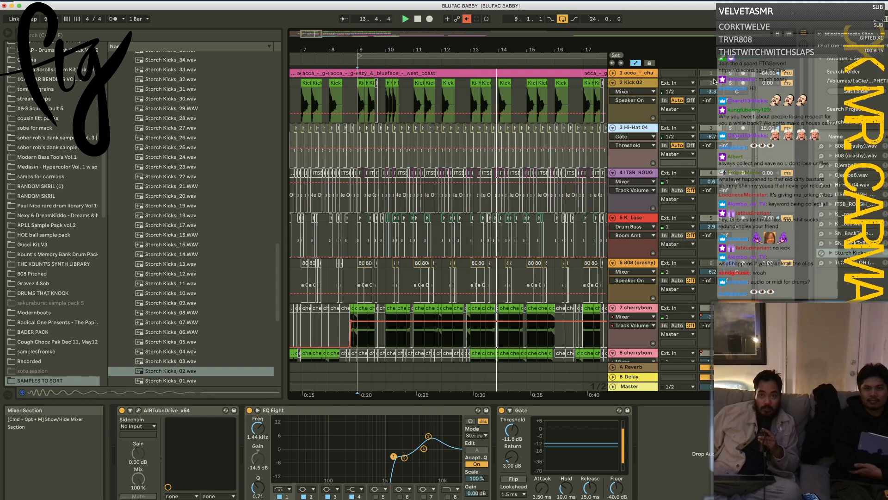
left_click(714, 92)
left_click(636, 82)
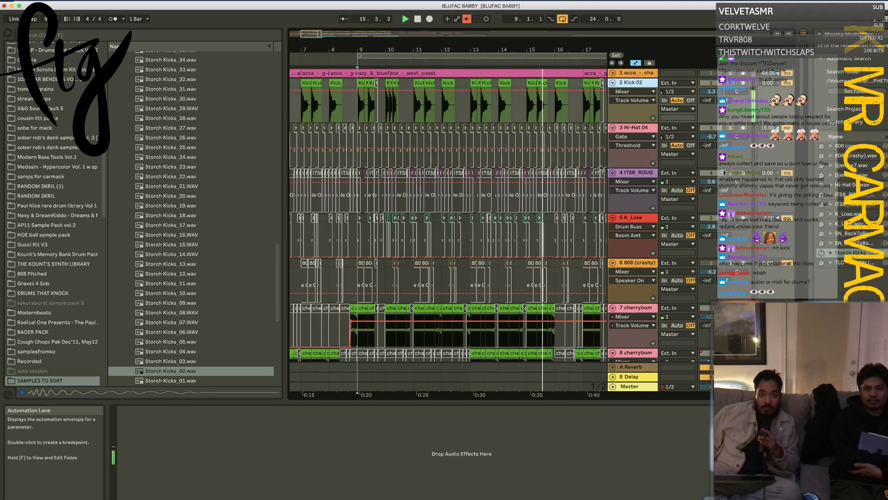
Step: Replace the kick sample with Storch Kicks_16.WAV and accept resolving the other missing files from its location
left_click(160, 235)
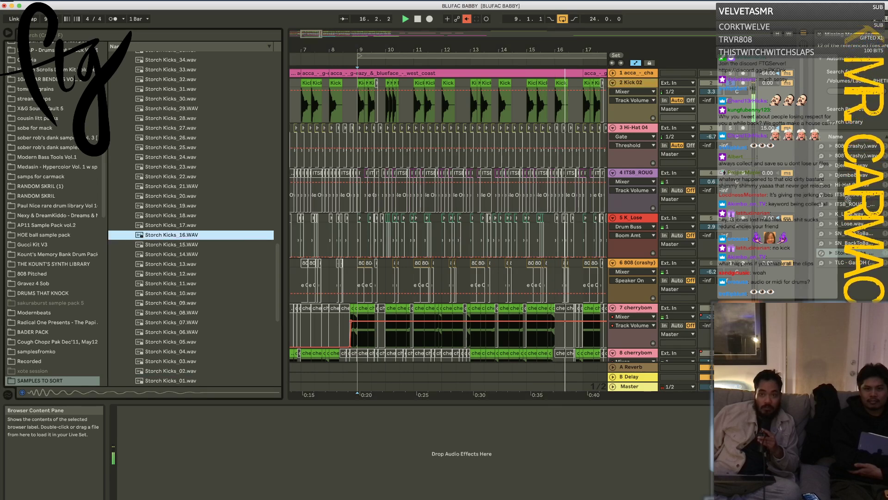
left_click_drag(876, 254, 875, 254)
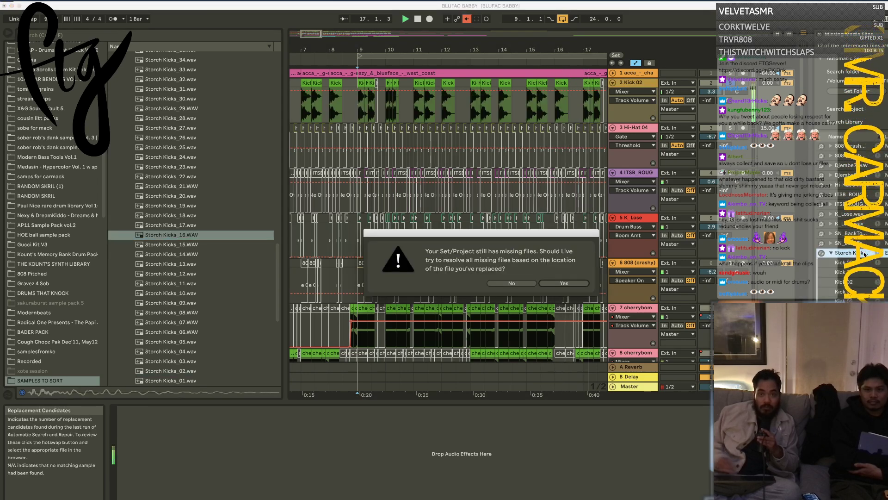
left_click(564, 283)
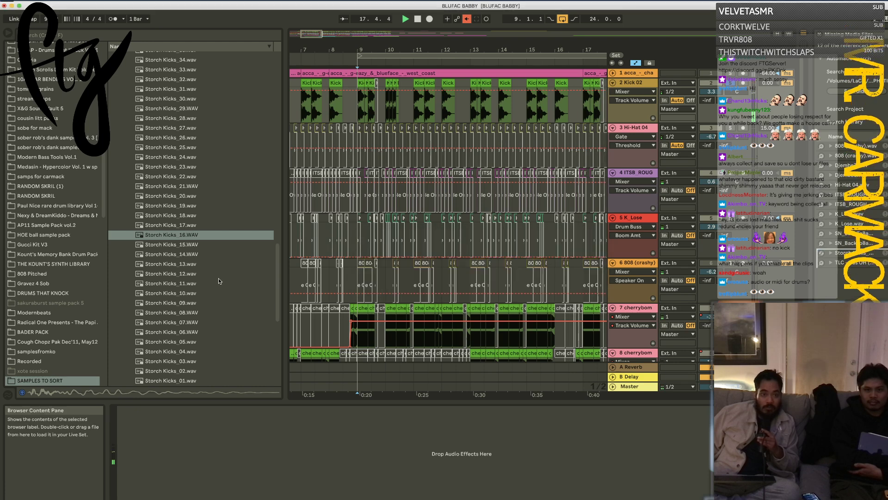
Step: Replace the kick sample with Storch Kicks_03.wav and decline resolving the other missing files from its location
scroll(201, 308, "down", 10)
left_click(185, 115)
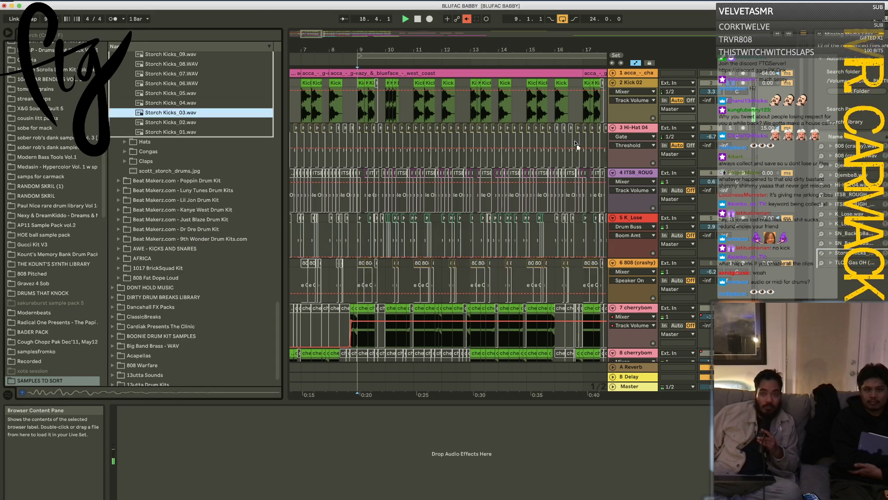
left_click_drag(864, 256, 864, 256)
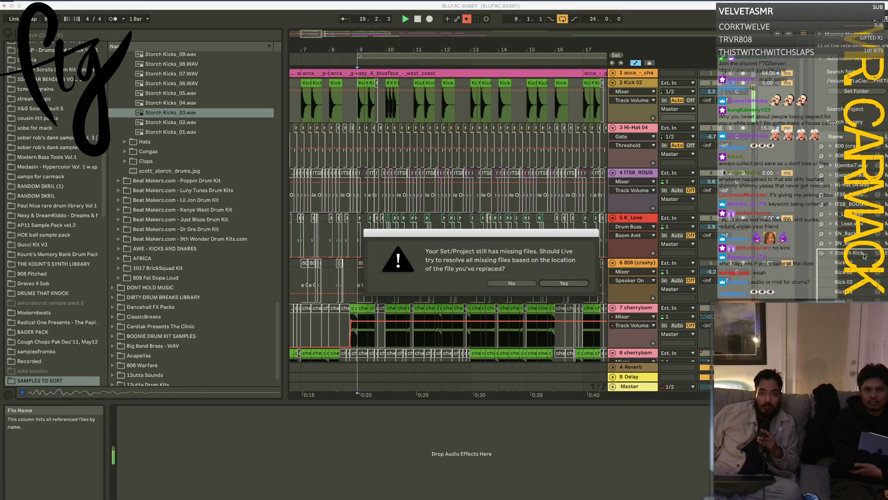
left_click(531, 283)
Step: Replace the kick sample with BWB THE WAVE KICK (13).wav, accept resolving the other missing files from its location, and replay the beat
scroll(178, 263, "down", 1)
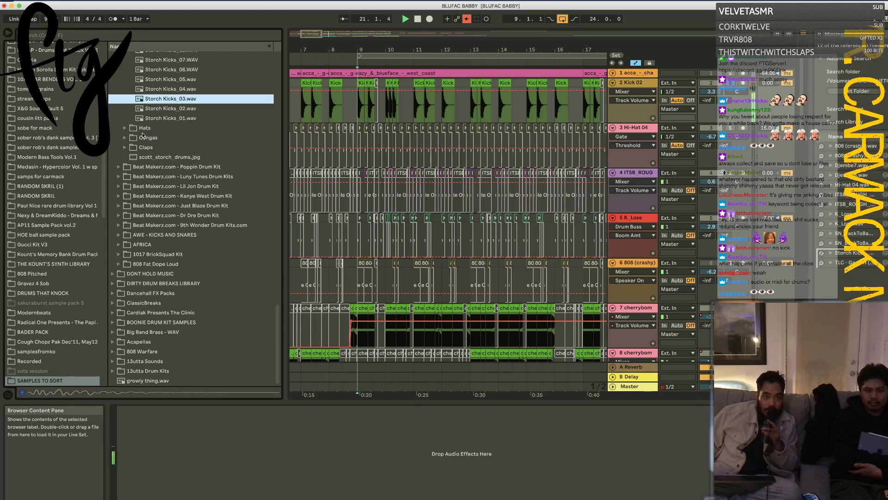
scroll(143, 135, "up", 15)
scroll(58, 188, "up", 12)
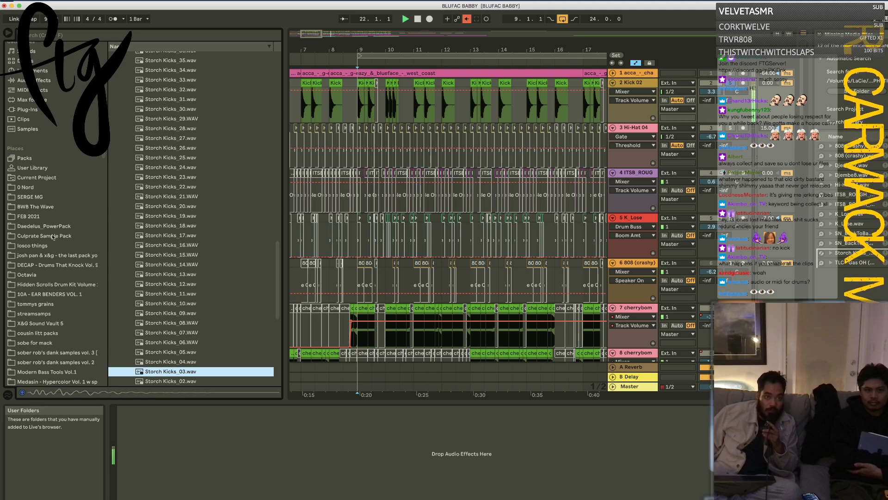
left_click(35, 206)
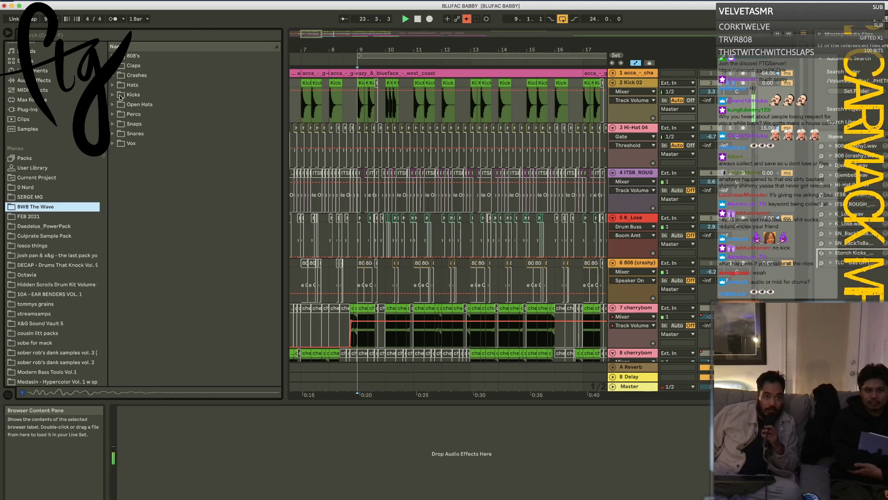
left_click(114, 96)
left_click(169, 221)
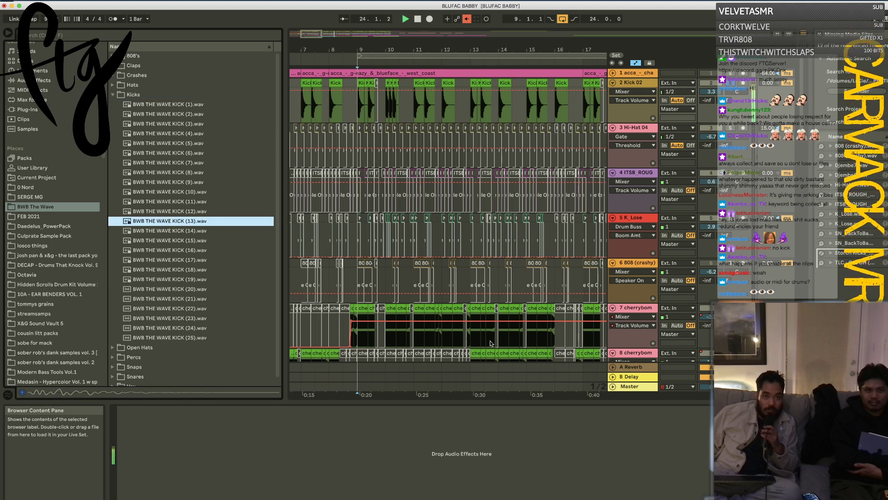
key("Return")
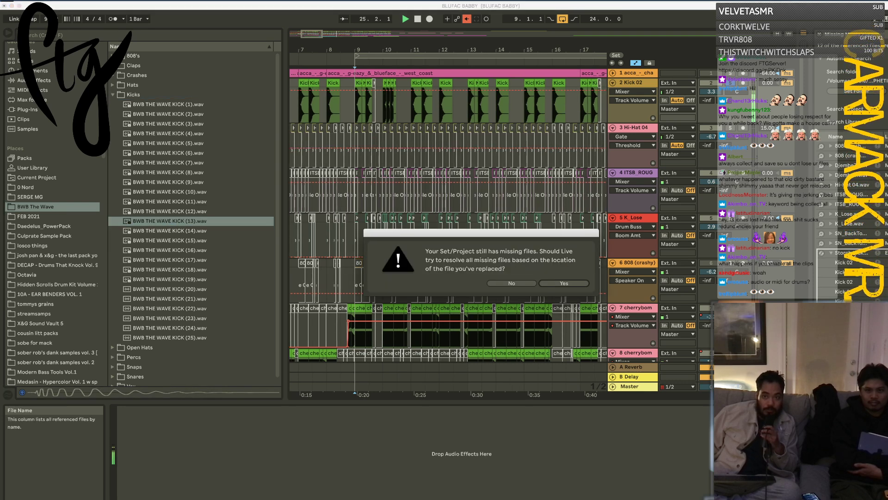
left_click(554, 287)
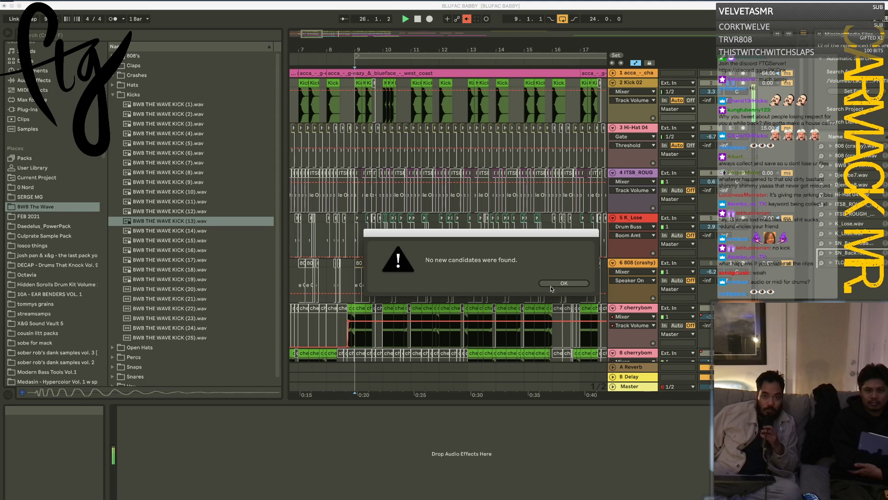
left_click(547, 282)
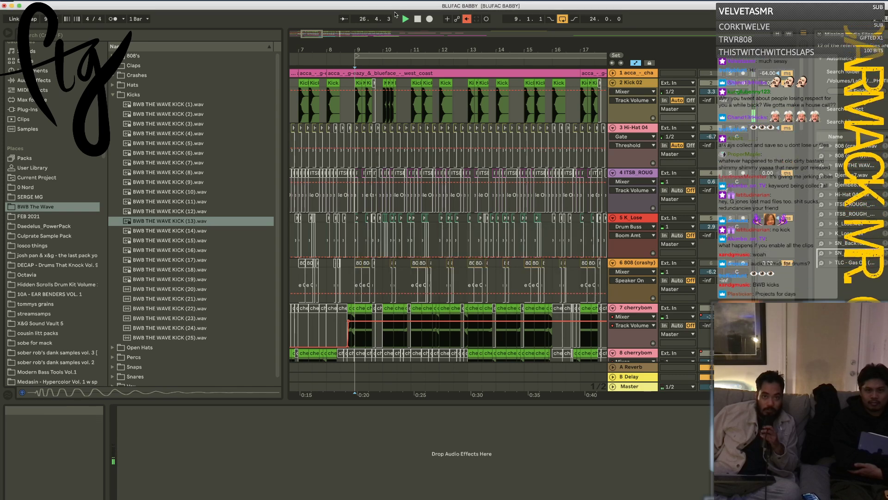
key("space")
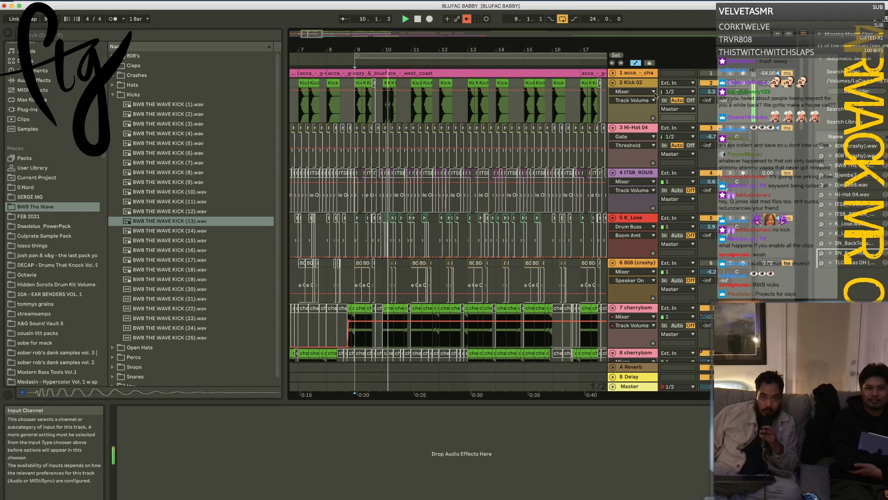
Step: Add an Auto Filter to the Kick 02 track and set its low-pass cutoff to 6.86 kHz with 15% resonance
left_click(639, 80)
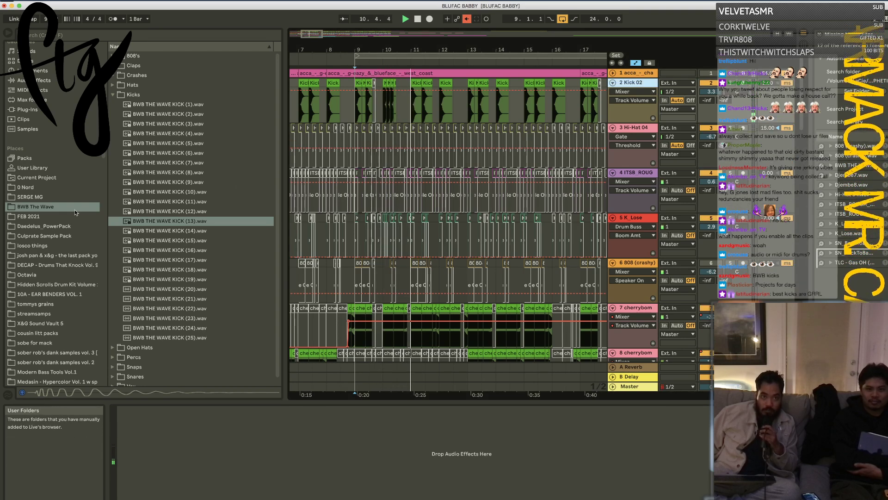
scroll(51, 185, "up", 3)
left_click(32, 153)
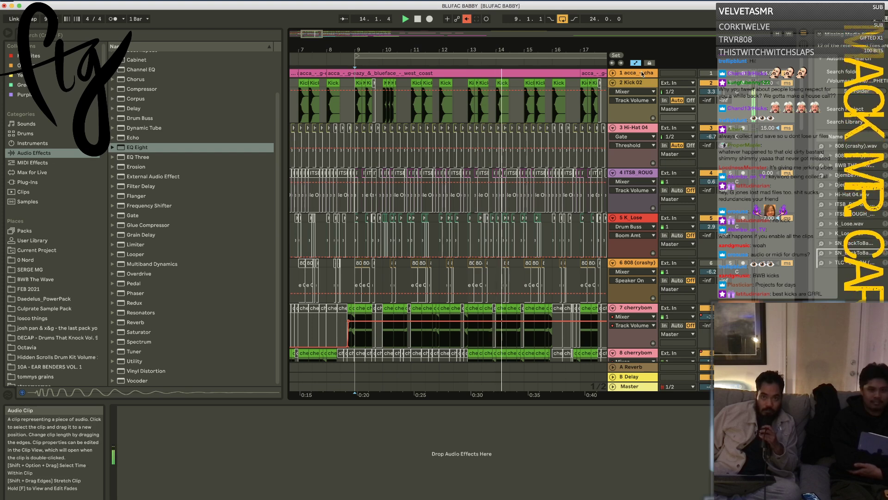
left_click(633, 82)
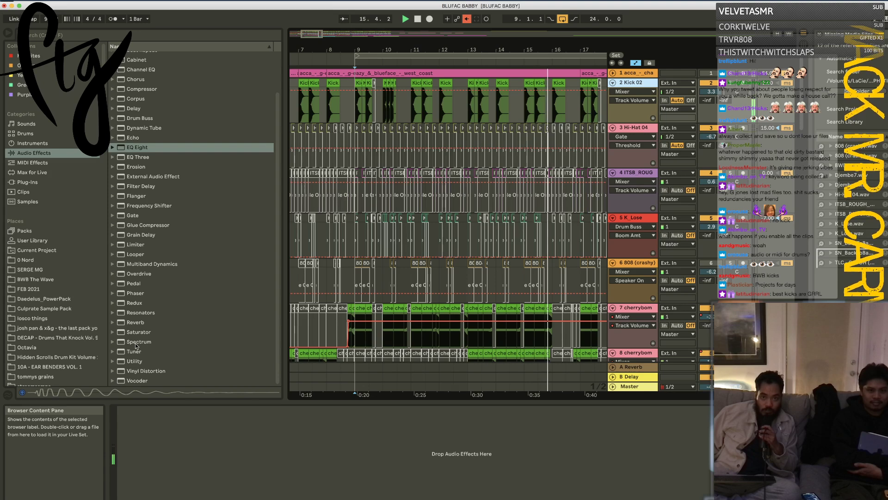
left_click_drag(343, 54, 341, 50)
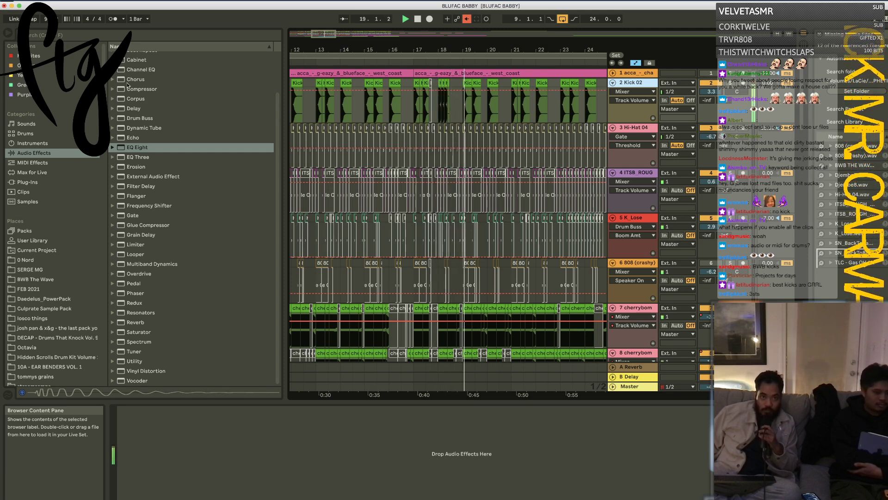
left_click(136, 147)
scroll(145, 93, "up", 3)
double_click(139, 76)
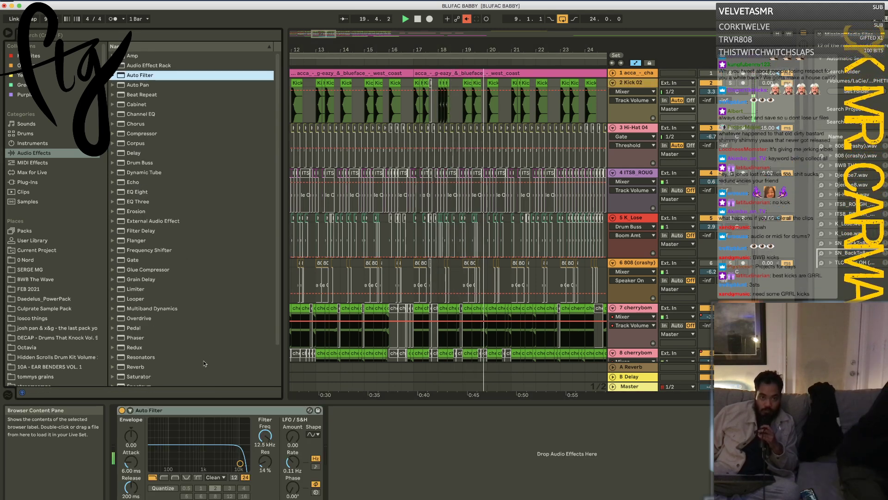
left_click_drag(196, 459, 231, 462)
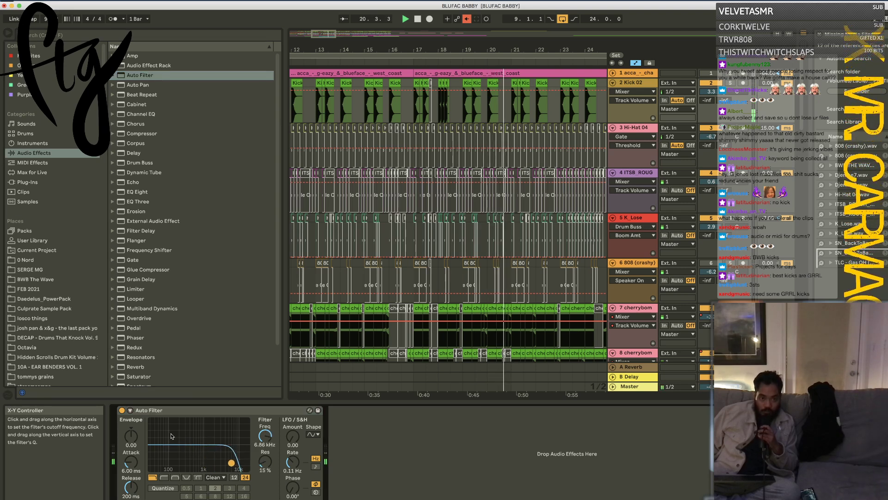
Step: Switch off the Auto Filter on the Kick 02 track and replay the section from bar 9
left_click(122, 410)
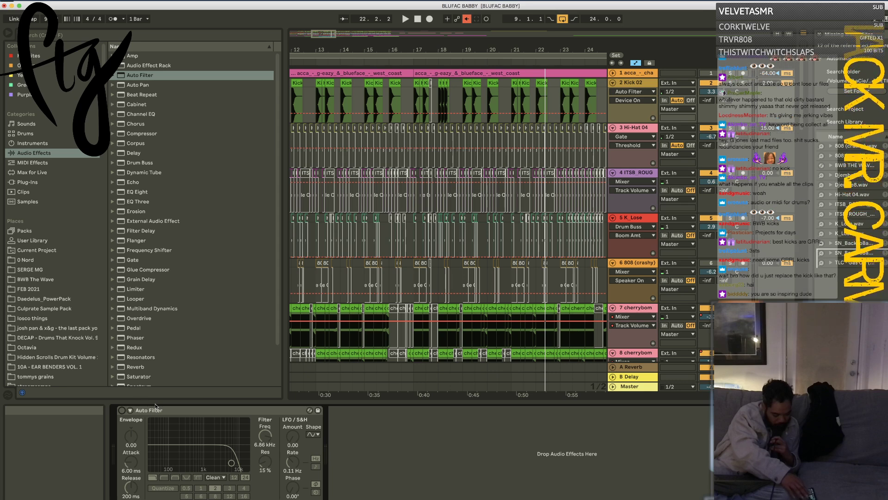
key("space")
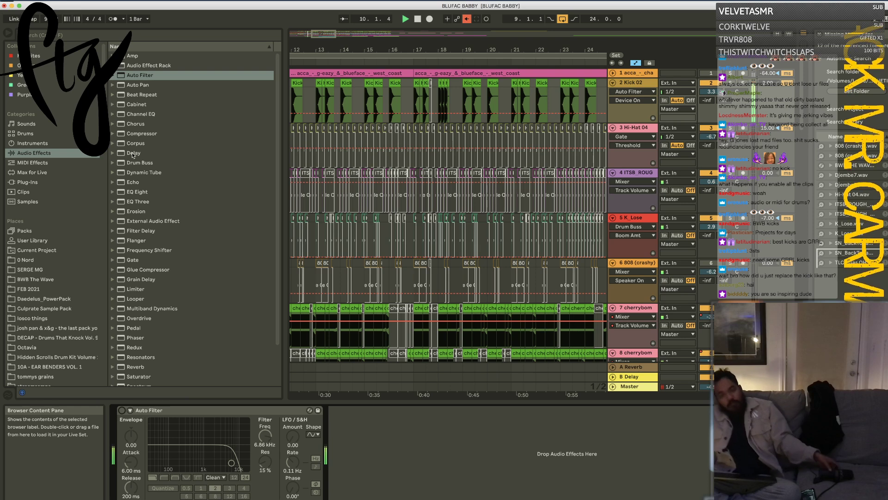
Step: Lower the volume of track 8, cherrybom, to -12.2 dB while the arrangement plays
left_click_drag(310, 42, 486, 81)
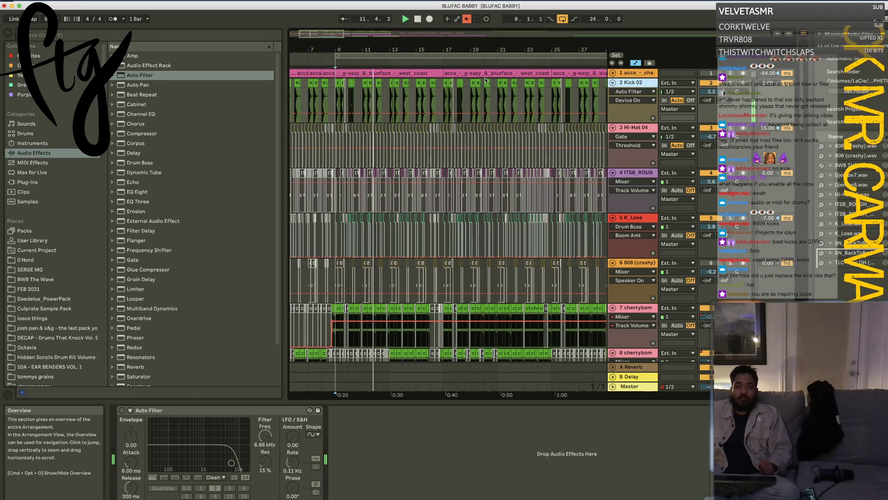
scroll(541, 283, "down", 5)
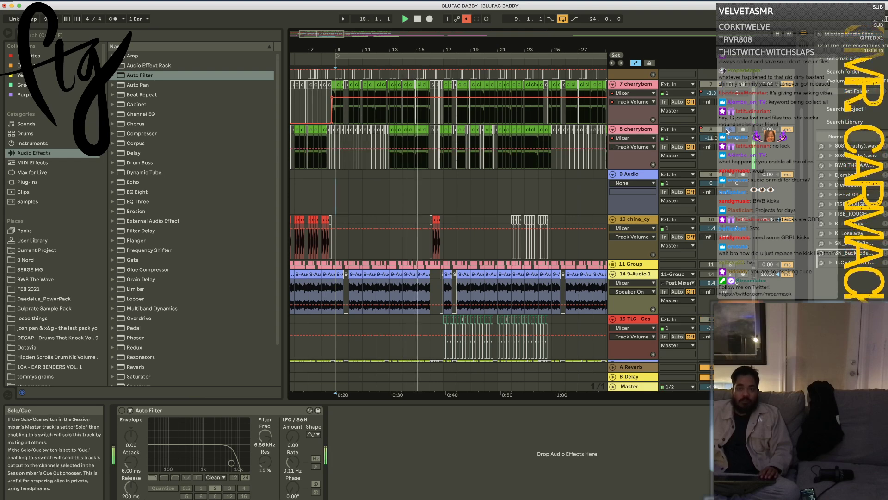
left_click_drag(711, 138, 715, 141)
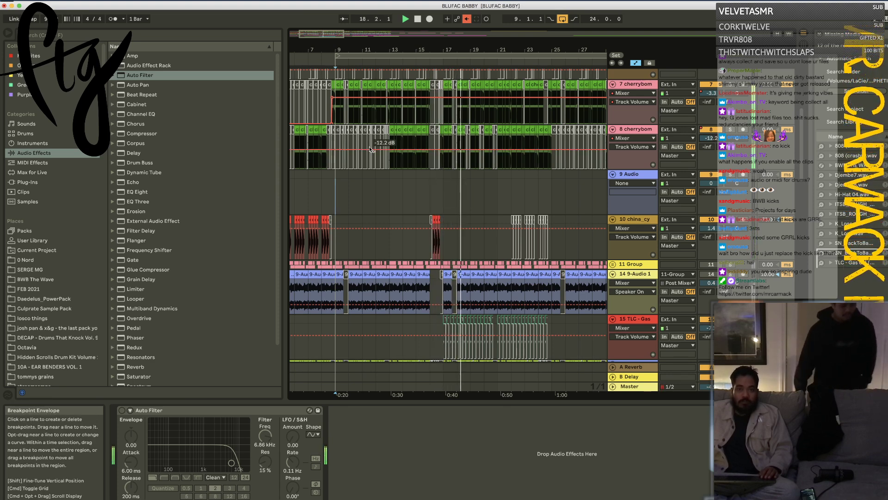
Step: Save the Live Set under the new name BLUFAC BABBY 2 in the BLUFAC BABBY Project folder
left_click(48, 1)
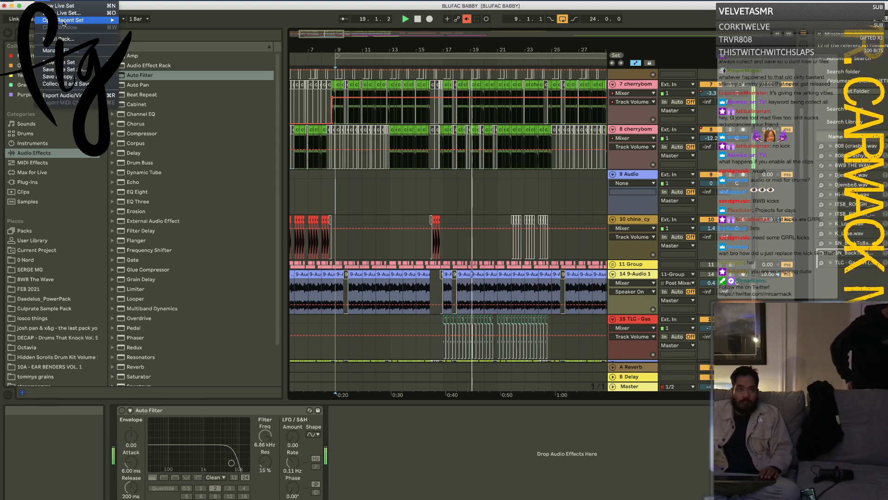
left_click(65, 70)
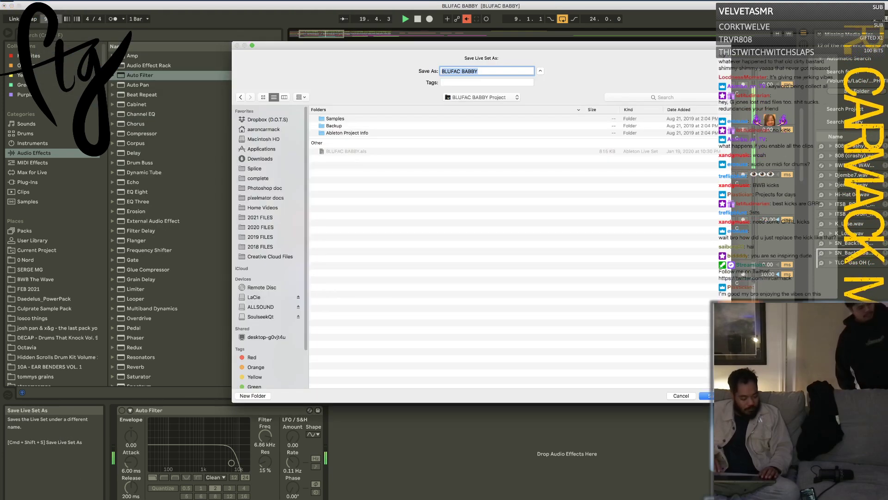
left_click(477, 72)
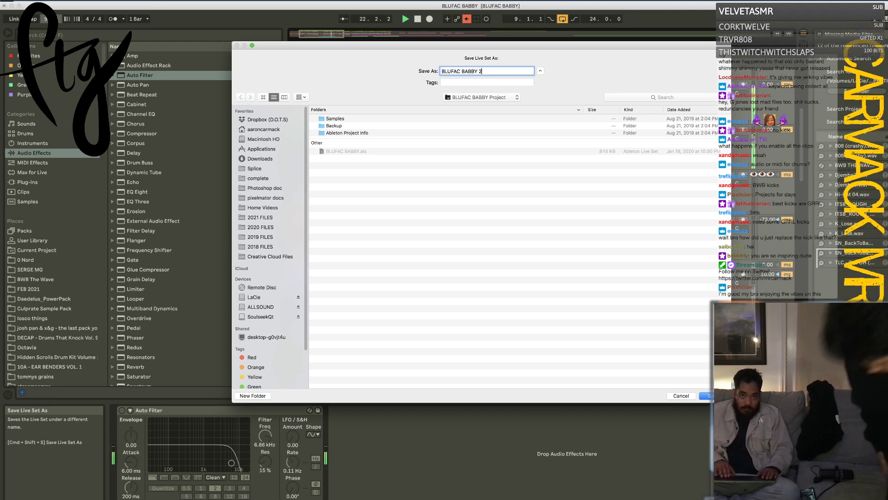
key("Return")
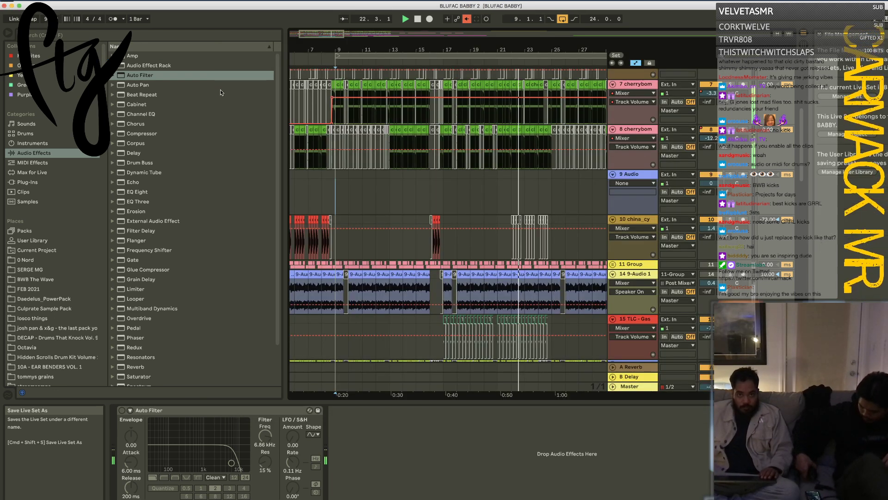
left_click(44, 0)
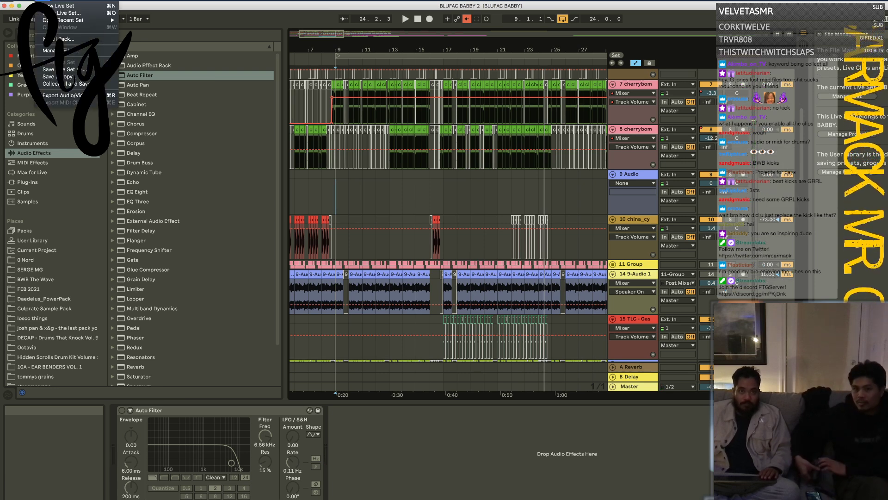
left_click(359, 47)
left_click_drag(360, 46, 332, 50)
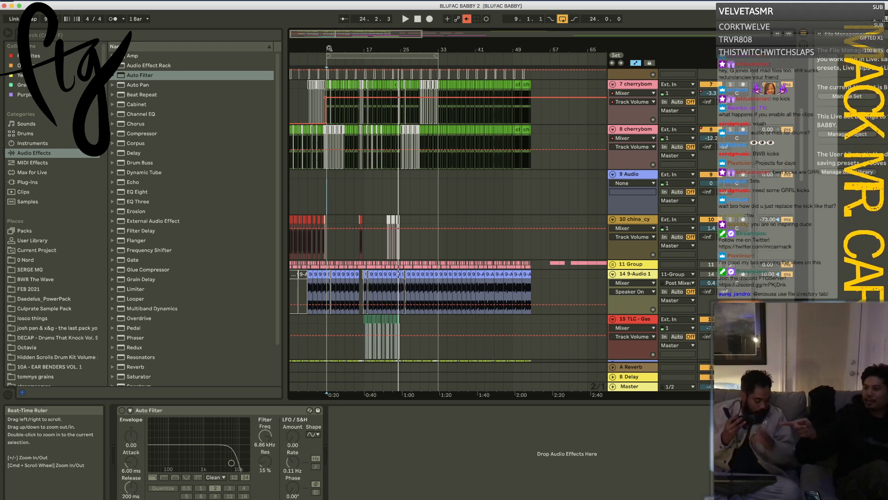
Step: Switch to OBS to check the live broadcast, and return to the Live Set
key("super+Tab")
key("super+Tab")
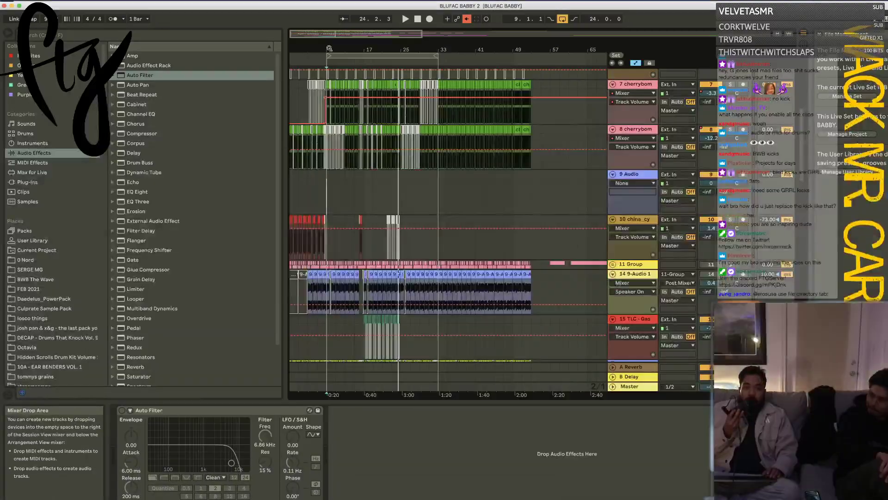
key("super+Tab")
key("super+Tab")
key("super+Tab")
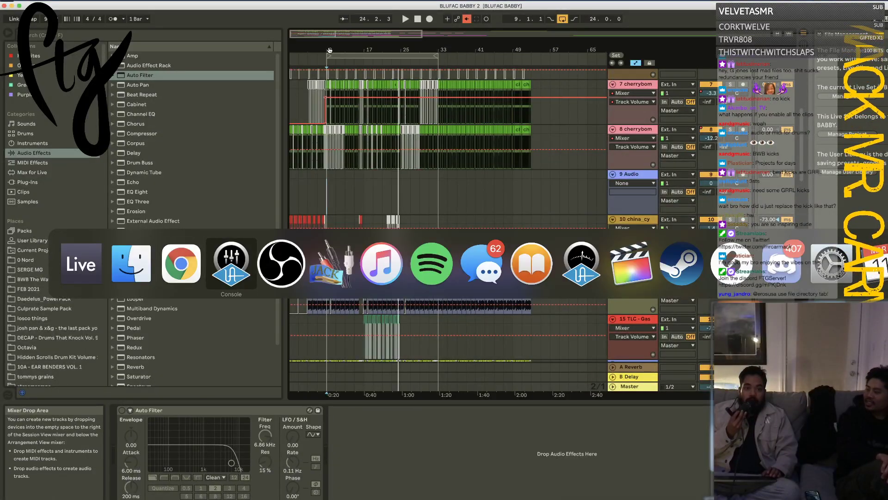
key("super+Tab")
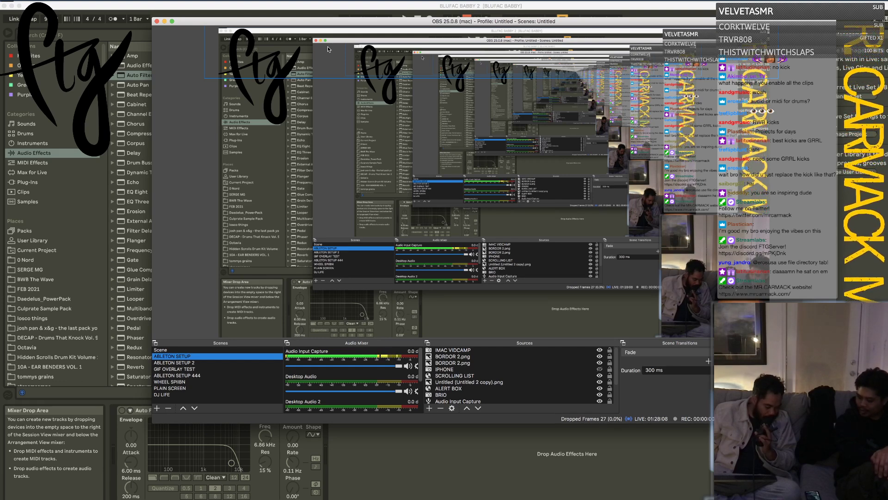
left_click(476, 446)
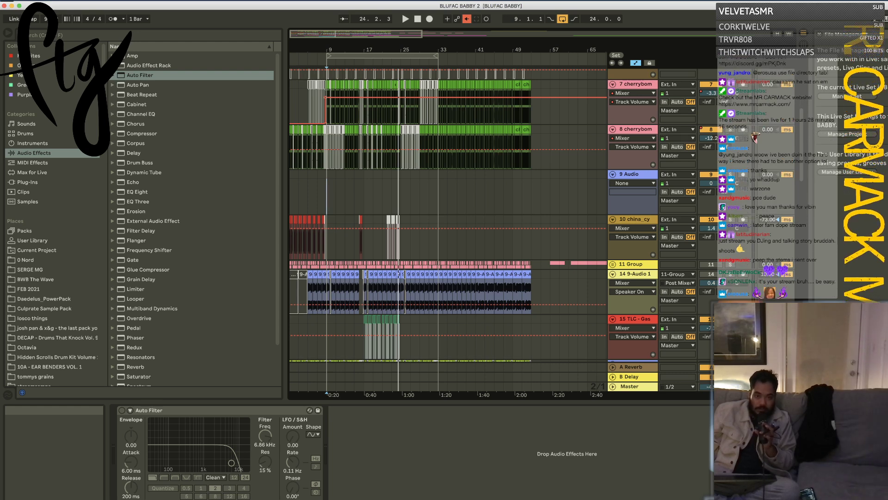
Step: Switch back to OBS and bring its main window into focus
key("super+Tab")
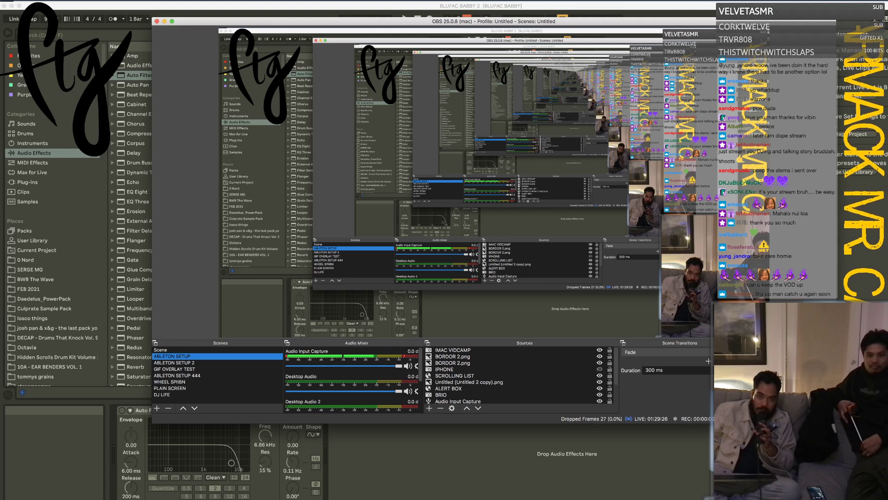
right_click(577, 497)
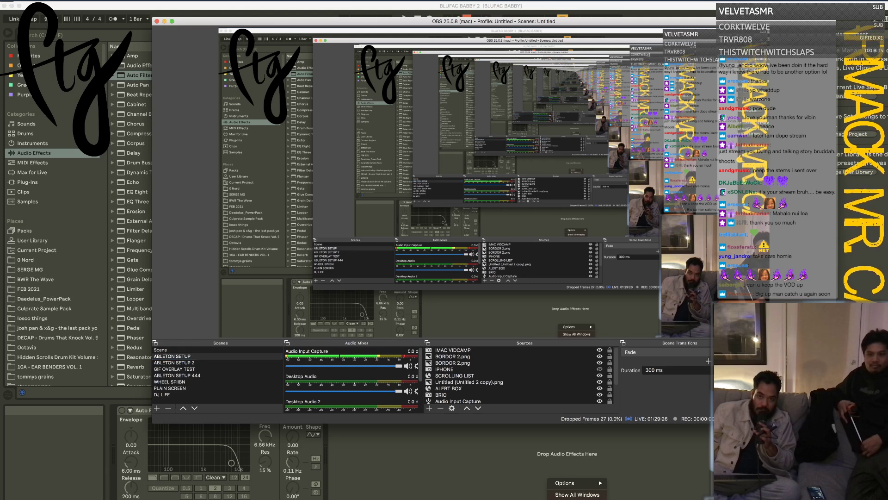
left_click(548, 421)
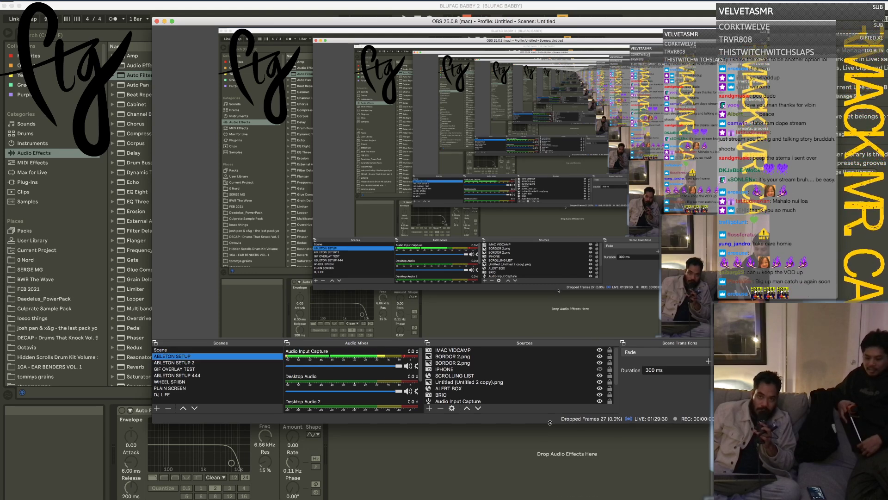